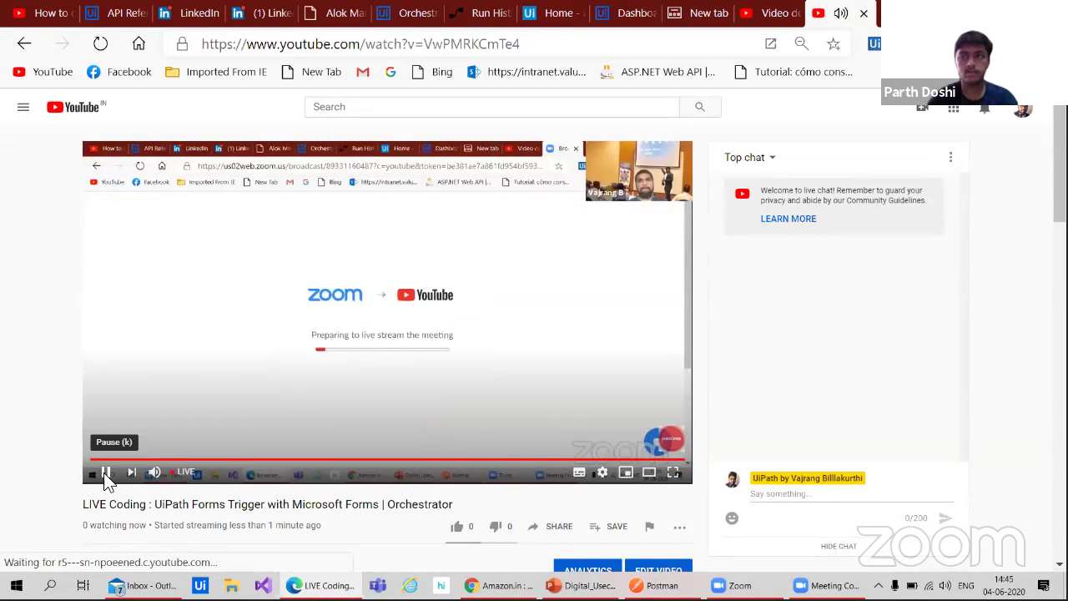
# - Pause the live stream video and share it to LinkedIn as a new post
pyautogui.click(106, 473)
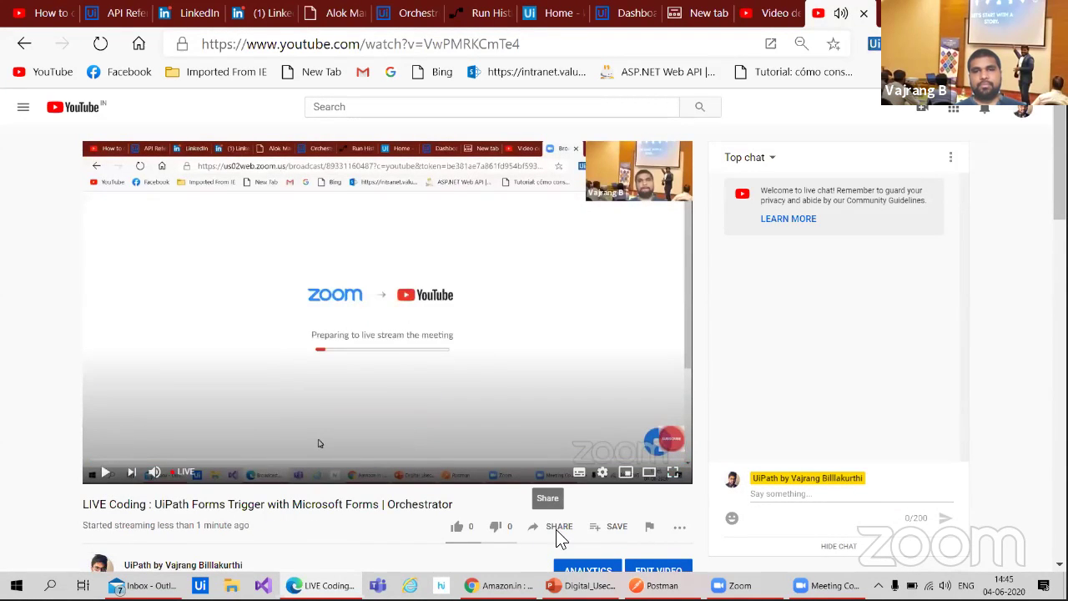
pyautogui.click(557, 525)
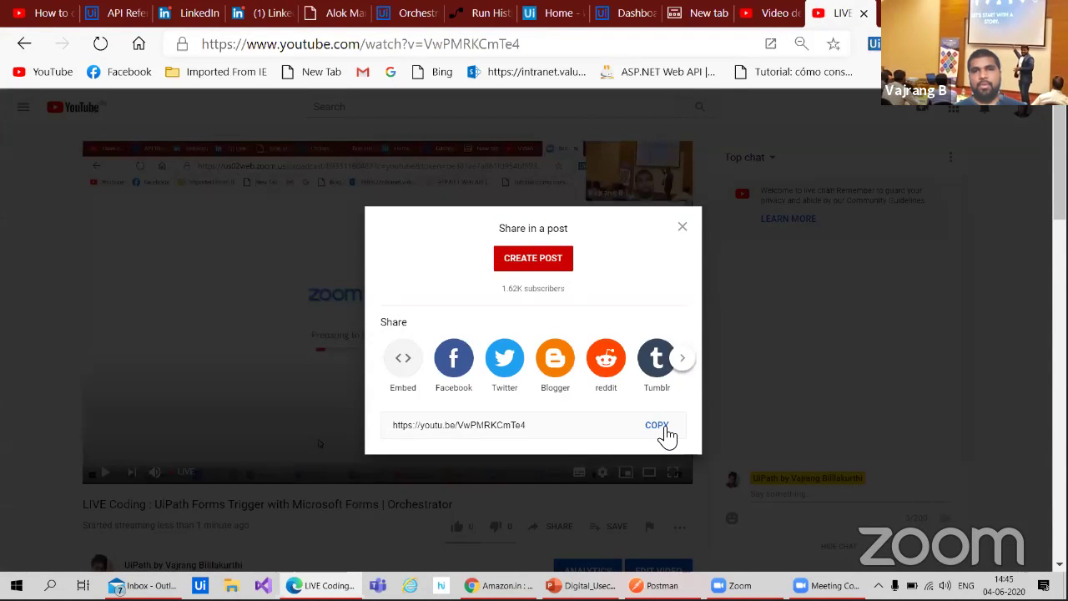
pyautogui.click(684, 360)
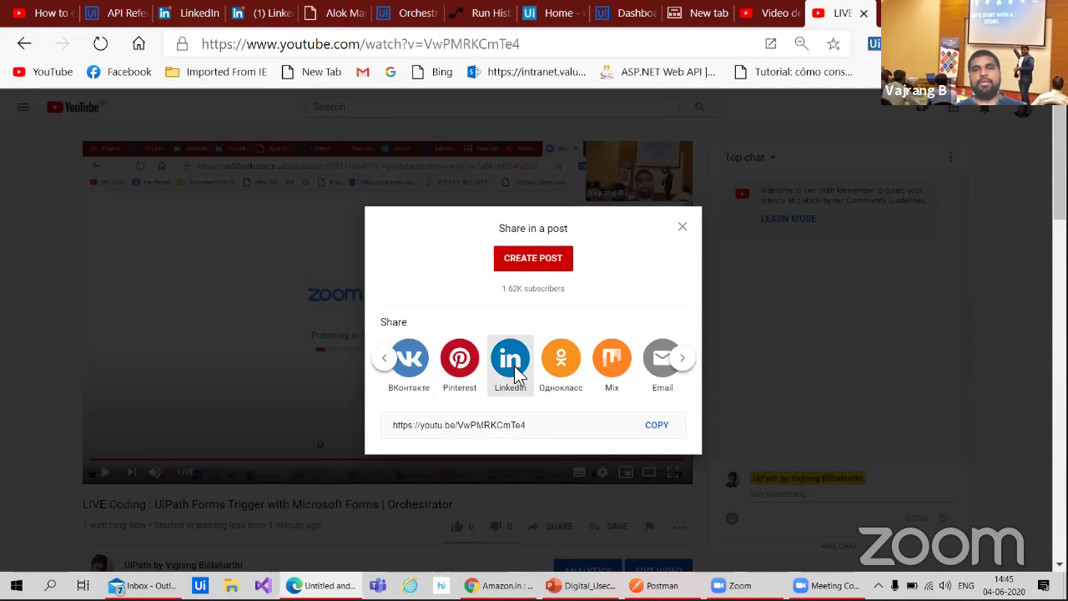
pyautogui.click(510, 367)
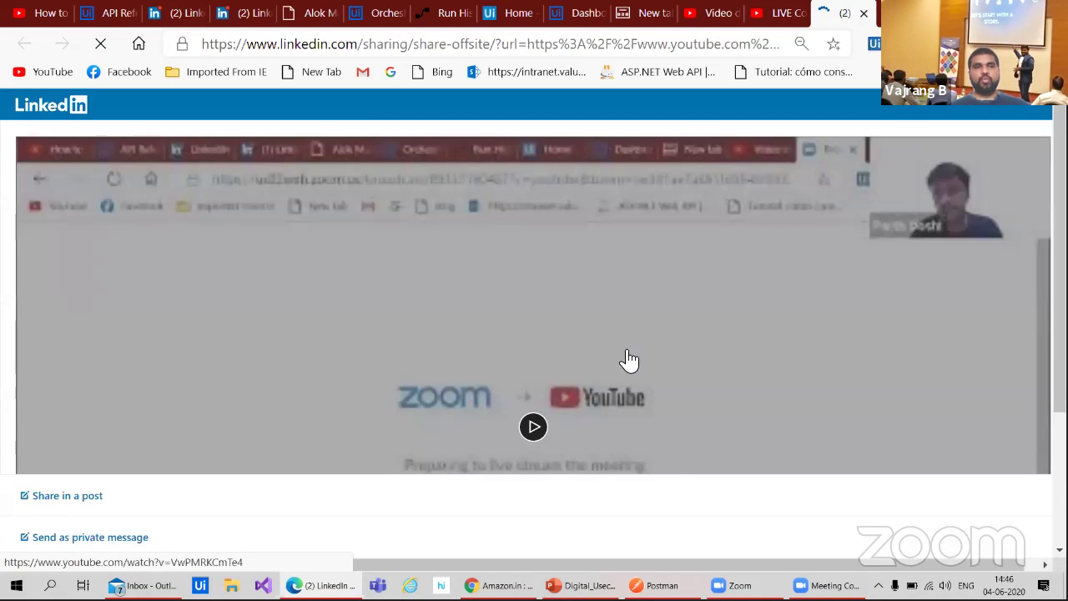
pyautogui.click(63, 495)
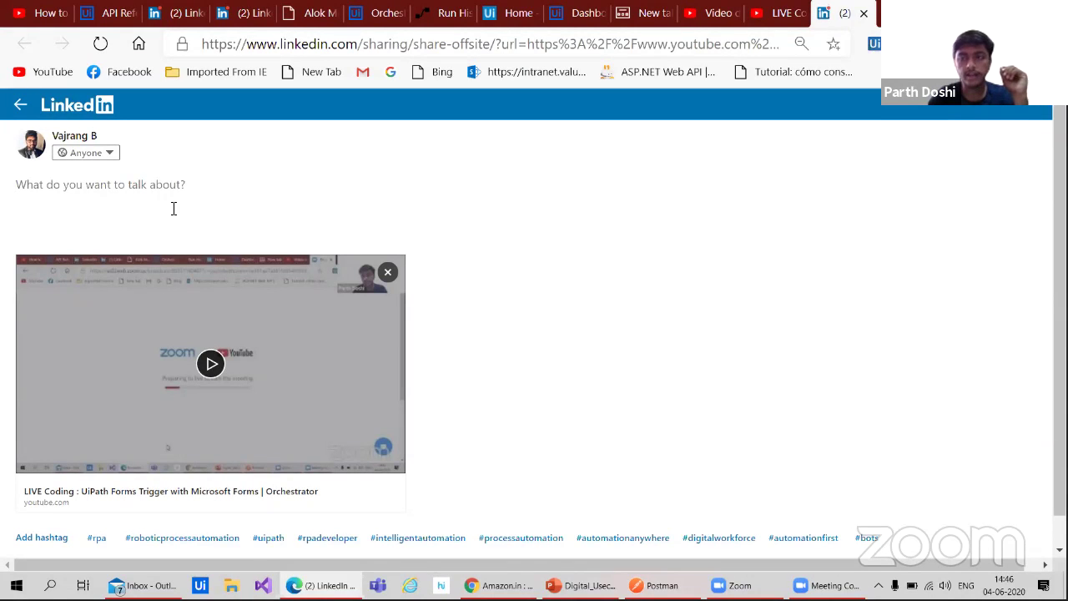
# - Write "Join me live coding with" in the post, followed by a mention of the co-host
pyautogui.write('Join me')
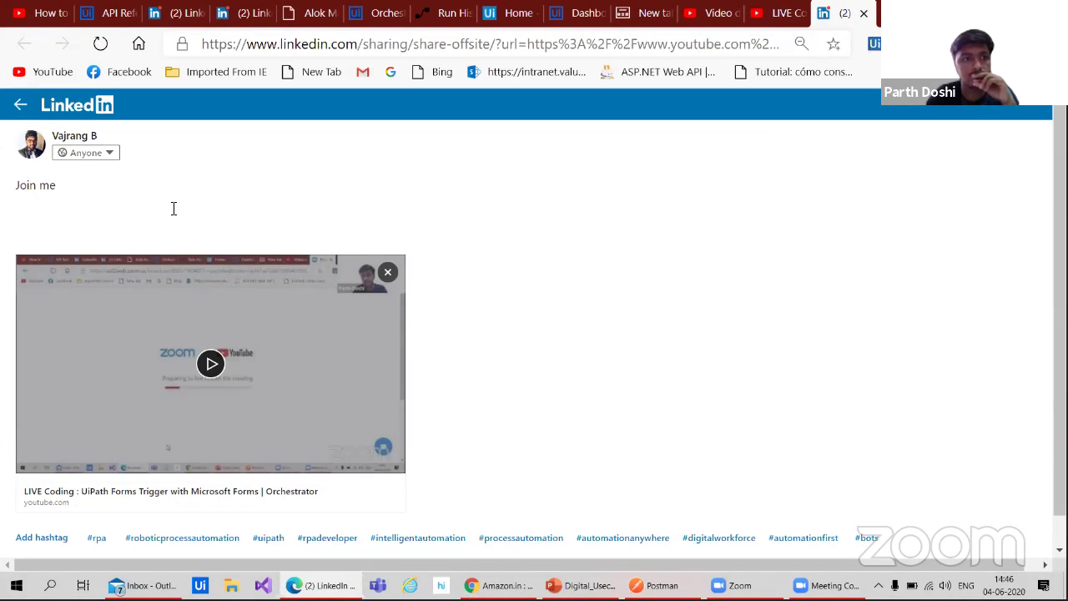
pyautogui.write('live co')
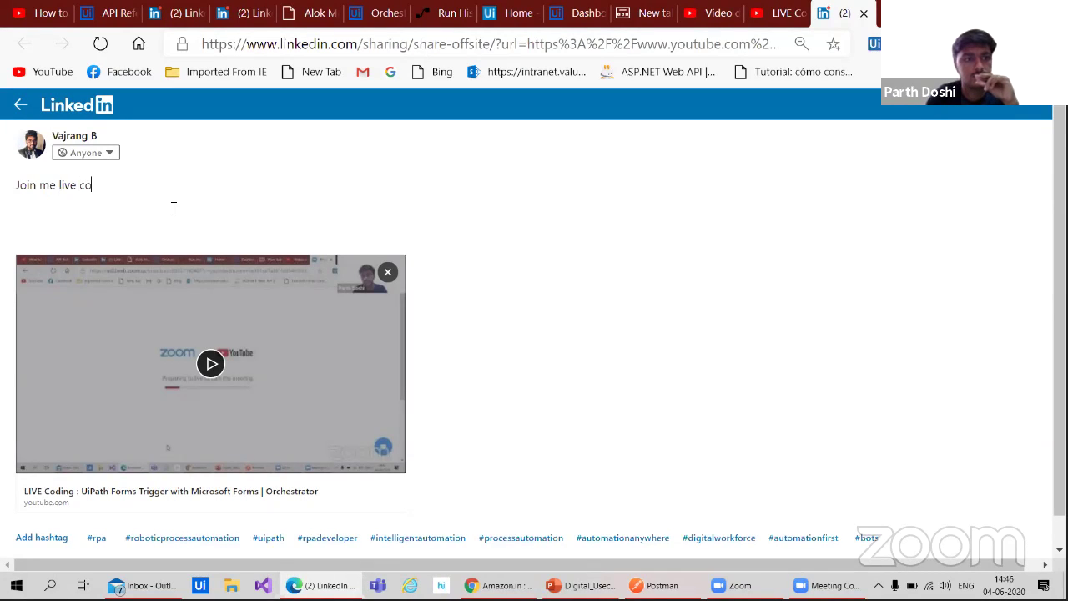
pyautogui.write('ding with ')
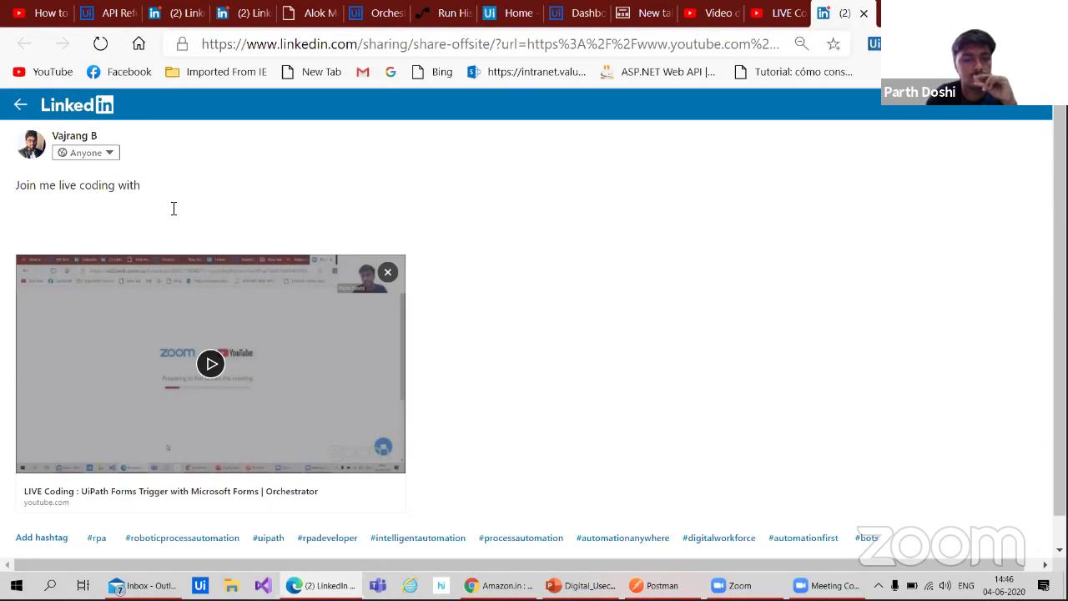
pyautogui.write('@Parth')
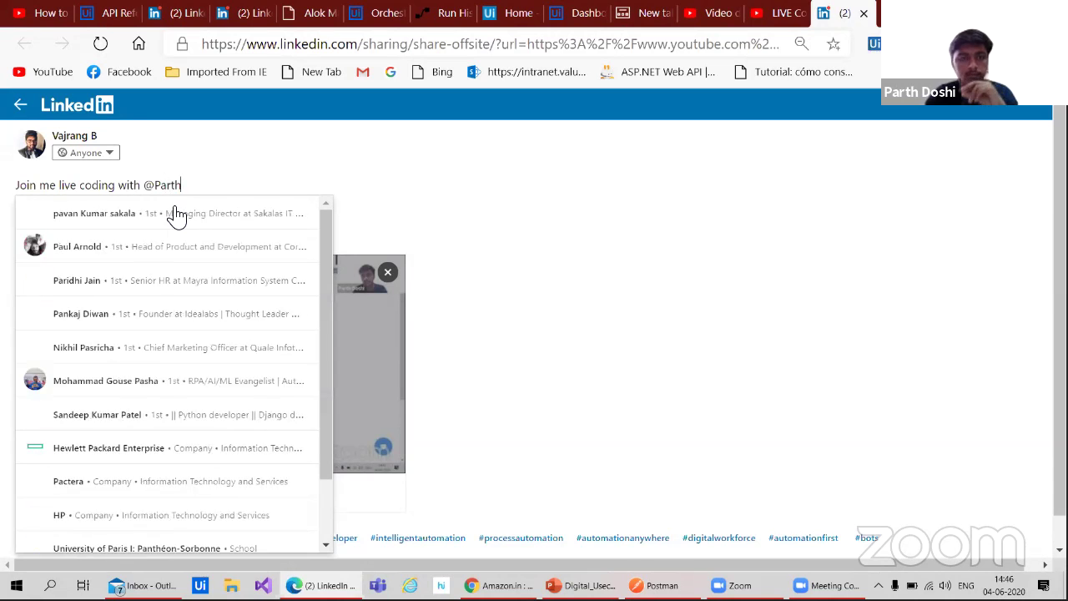
pyautogui.click(176, 212)
pyautogui.write('Let')
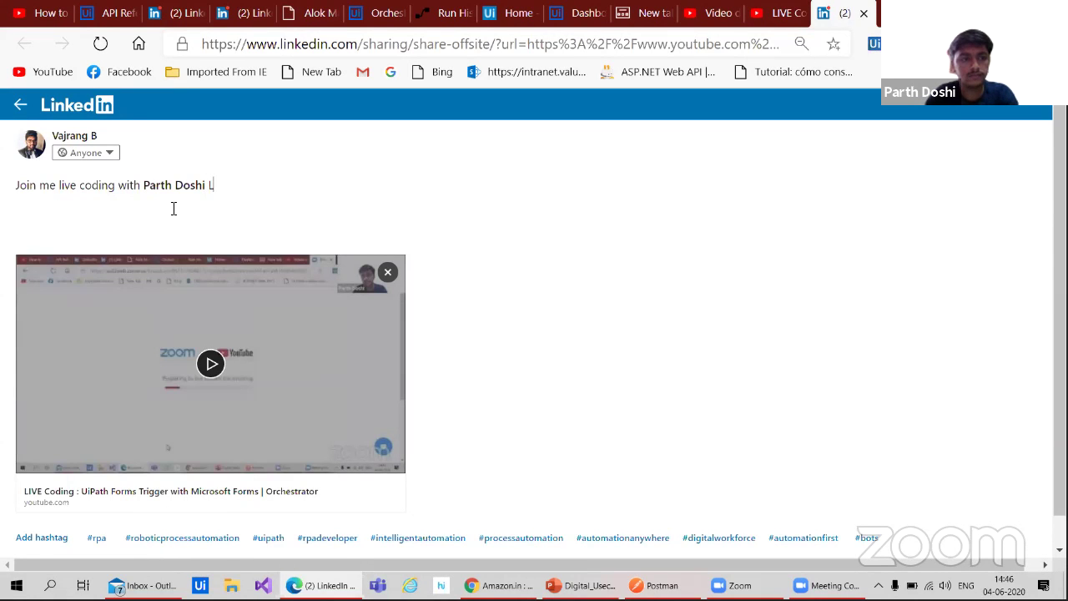
pyautogui.press('BackSpace')
pyautogui.press('BackSpace')
pyautogui.press('BackSpace')
# - Add a new line reading "lets create a process to trigger UiPath Bot on Microsoft Form Submission"
pyautogui.press('Return')
pyautogui.write('lets create ')
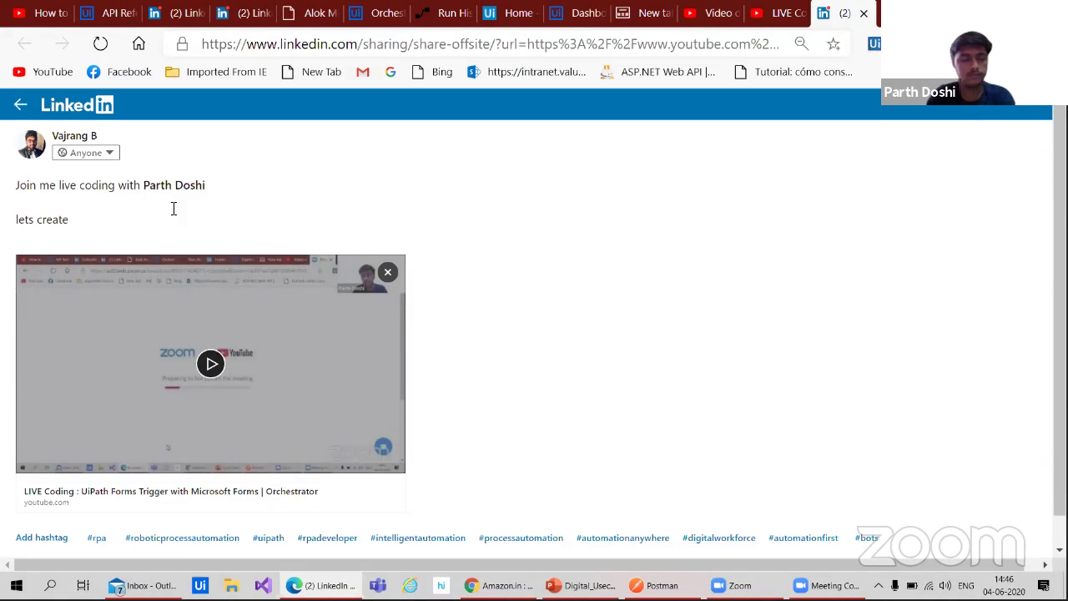
pyautogui.write('a process')
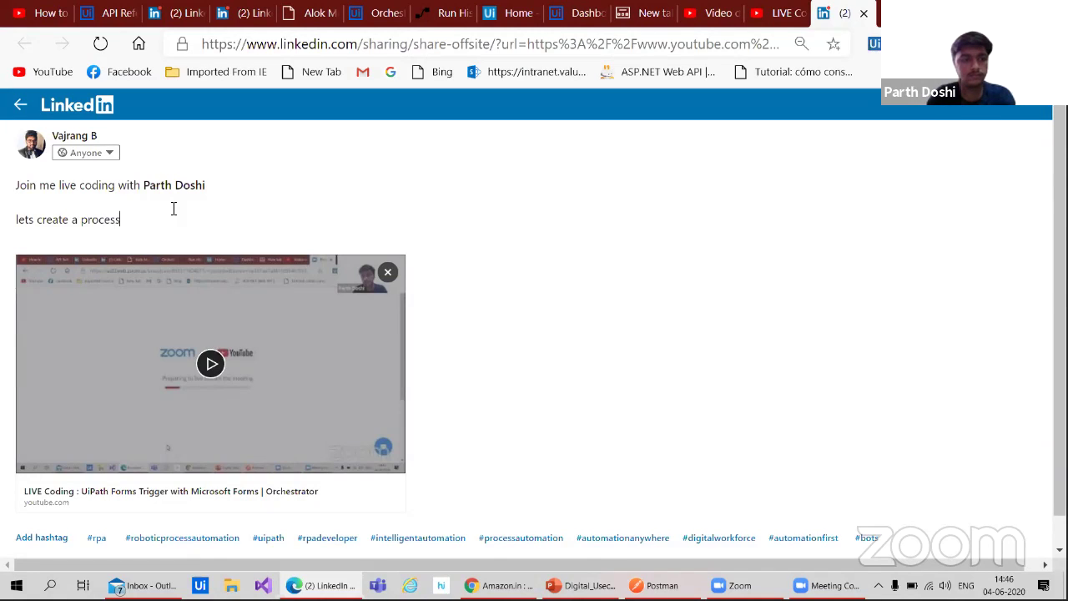
pyautogui.write(' to tri')
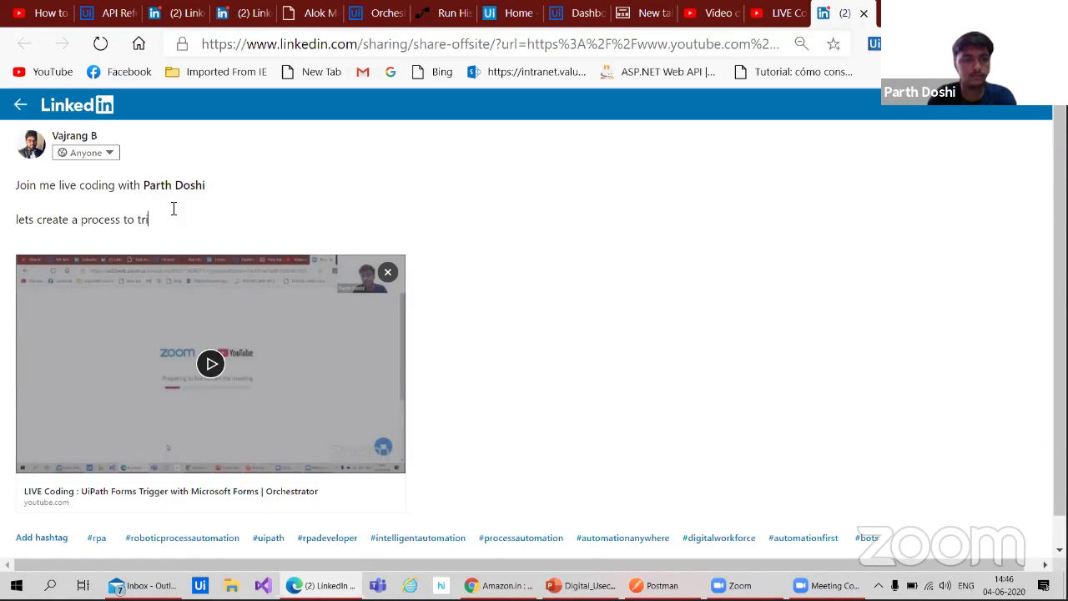
pyautogui.write('gger')
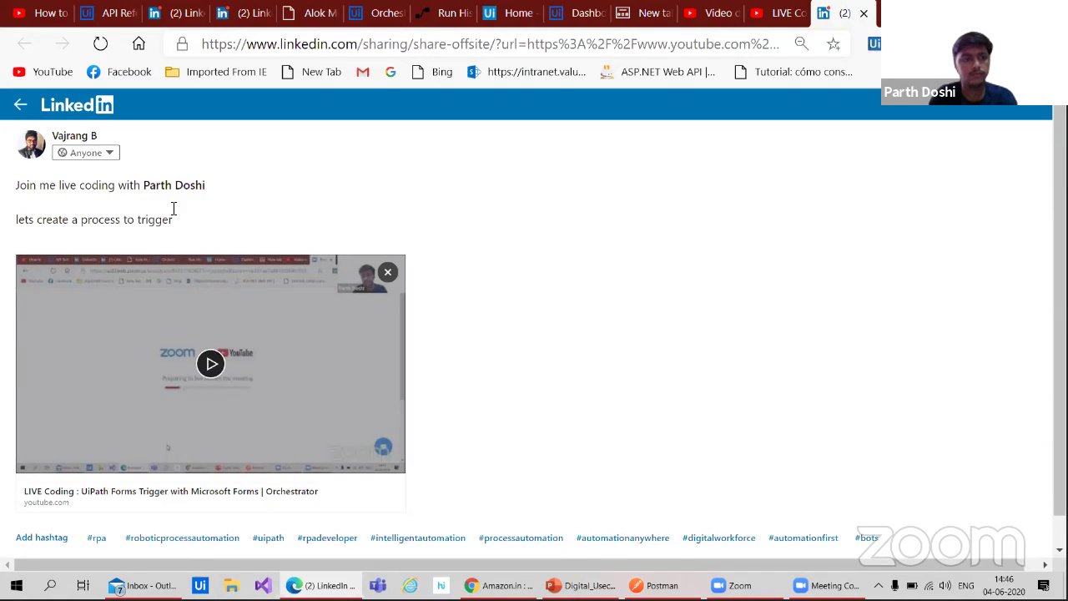
pyautogui.write(' UiP')
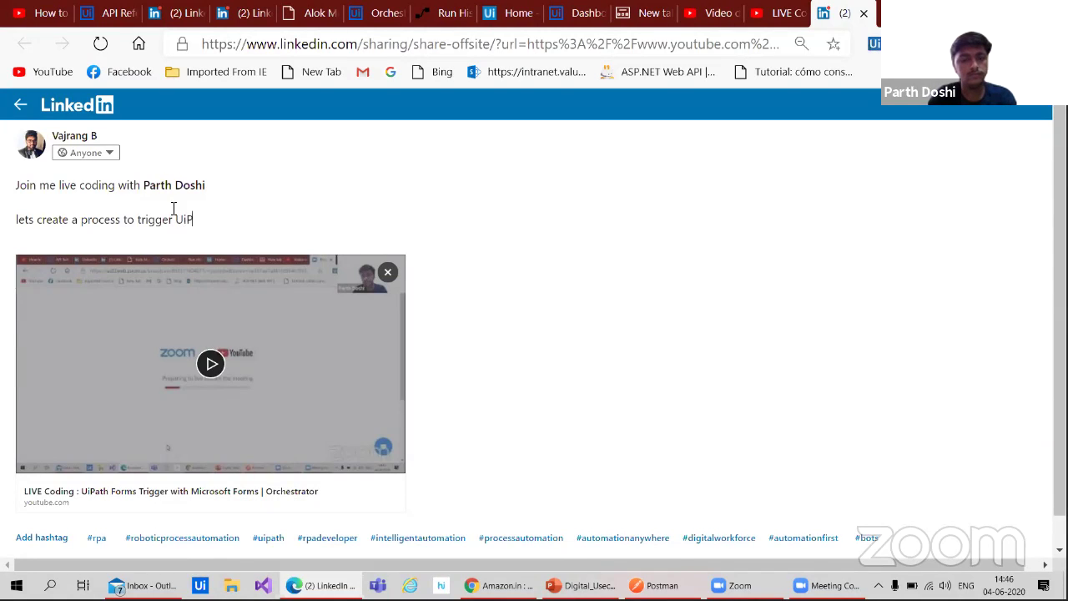
pyautogui.write('ath Bot on')
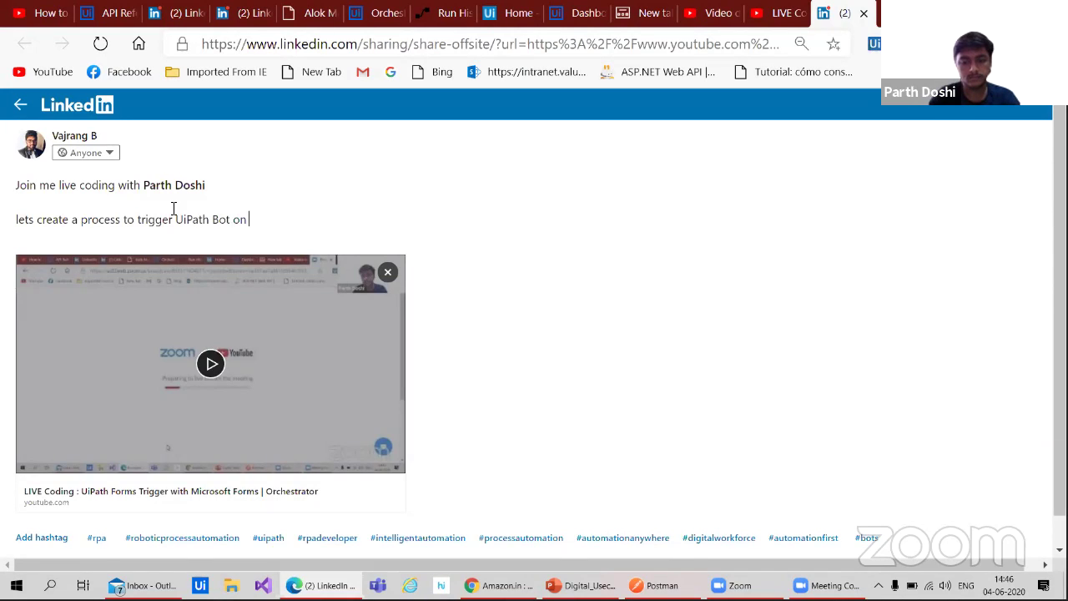
pyautogui.write(' Microsoft Form Submission')
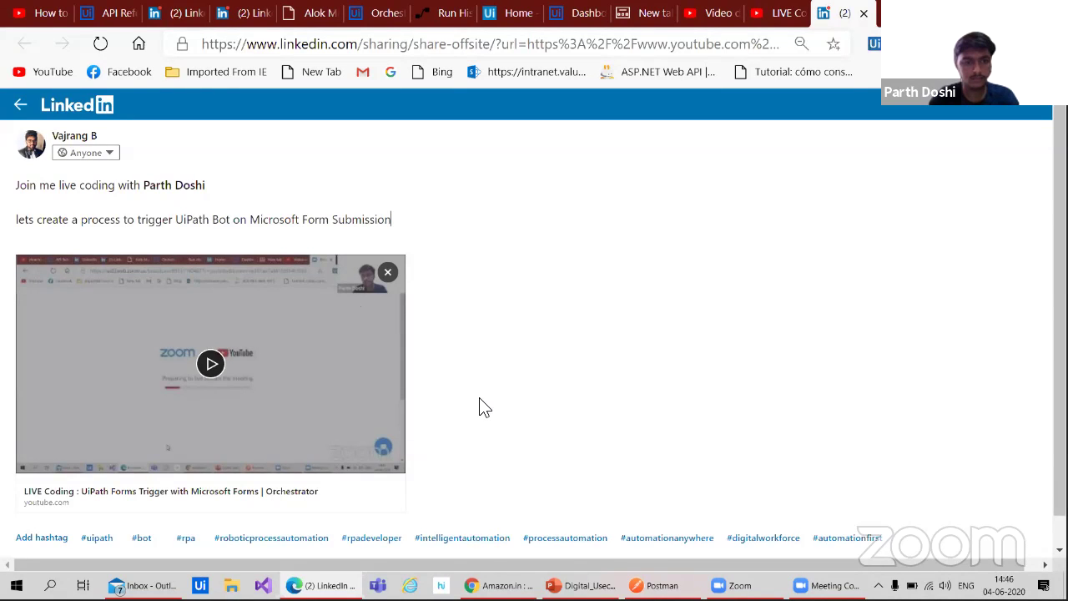
# - Add "#uipath #live coding #rpa" below the post text, separated by blank lines
pyautogui.scroll(-1, 482, 407)
pyautogui.press('Return')
pyautogui.press('Return')
pyautogui.press('Return')
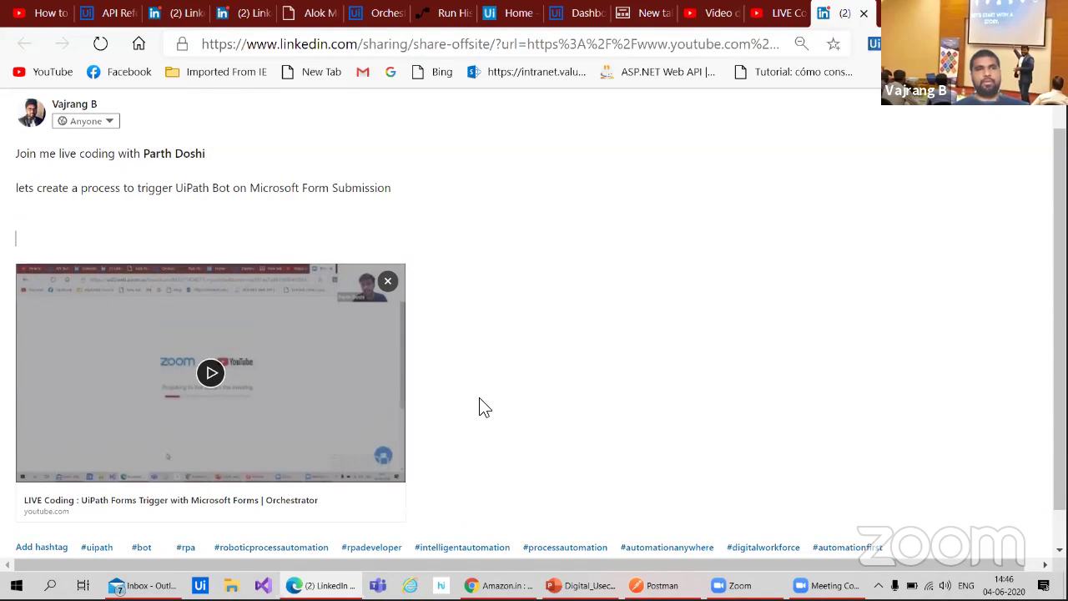
pyautogui.write('#uipath')
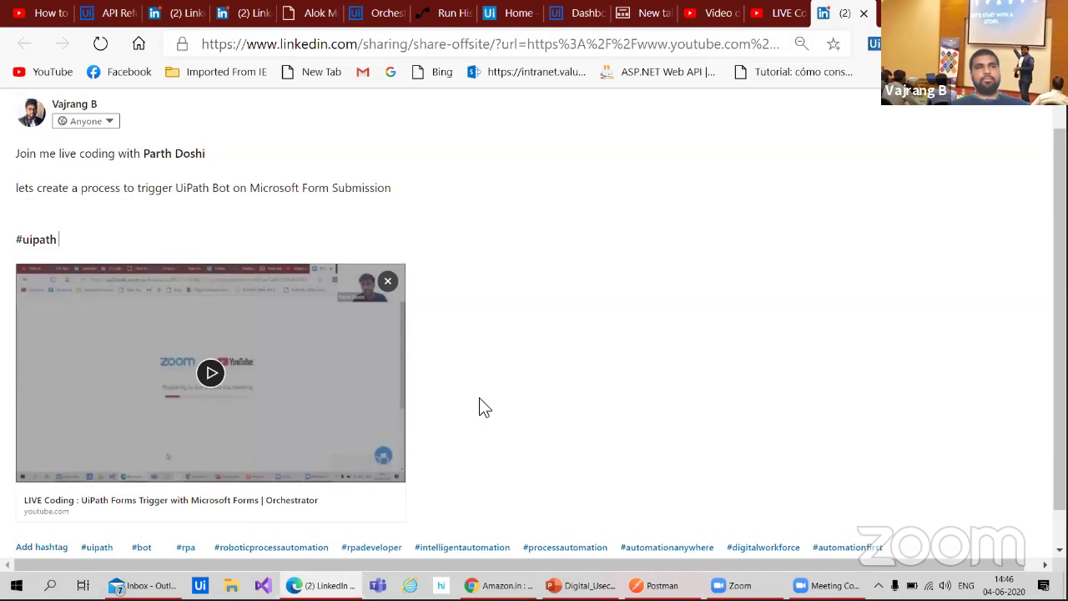
pyautogui.write(' #')
pyautogui.press('BackSpace')
pyautogui.press('BackSpace')
pyautogui.write('#live codin')
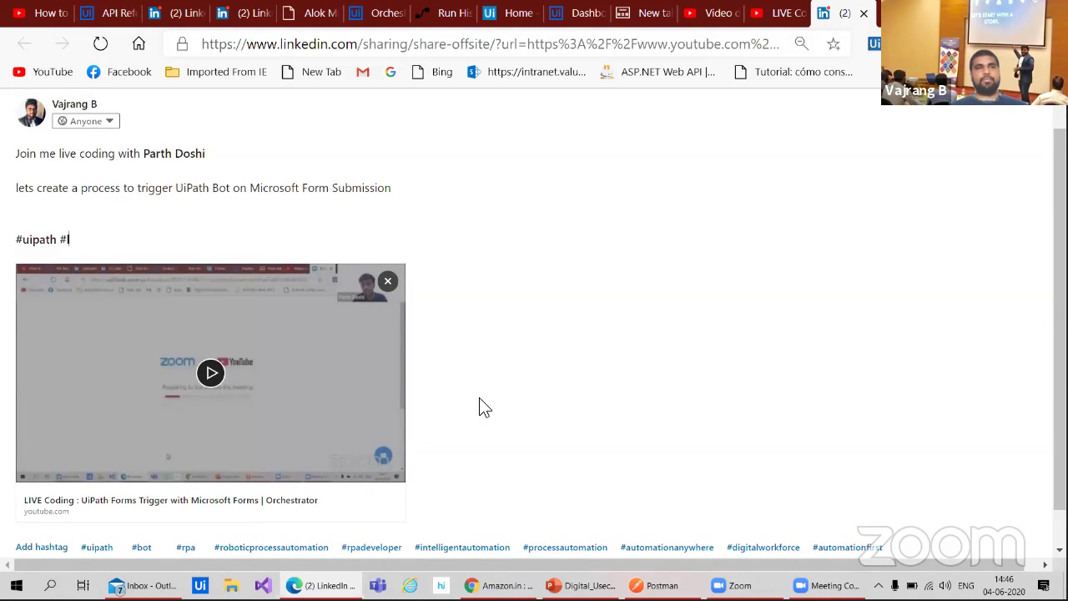
pyautogui.write('g  ')
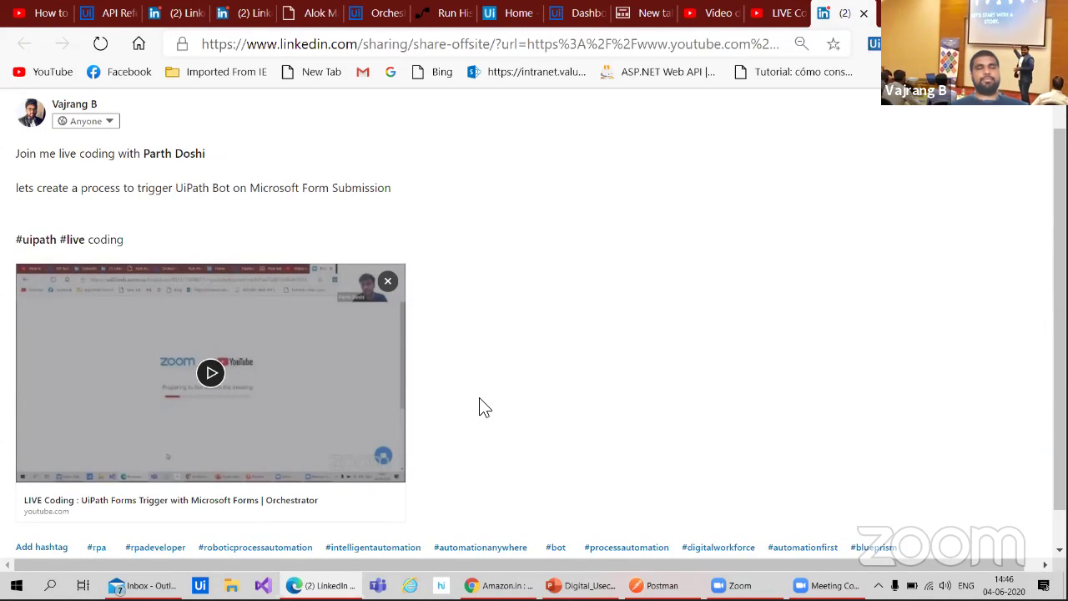
pyautogui.write('#rpa')
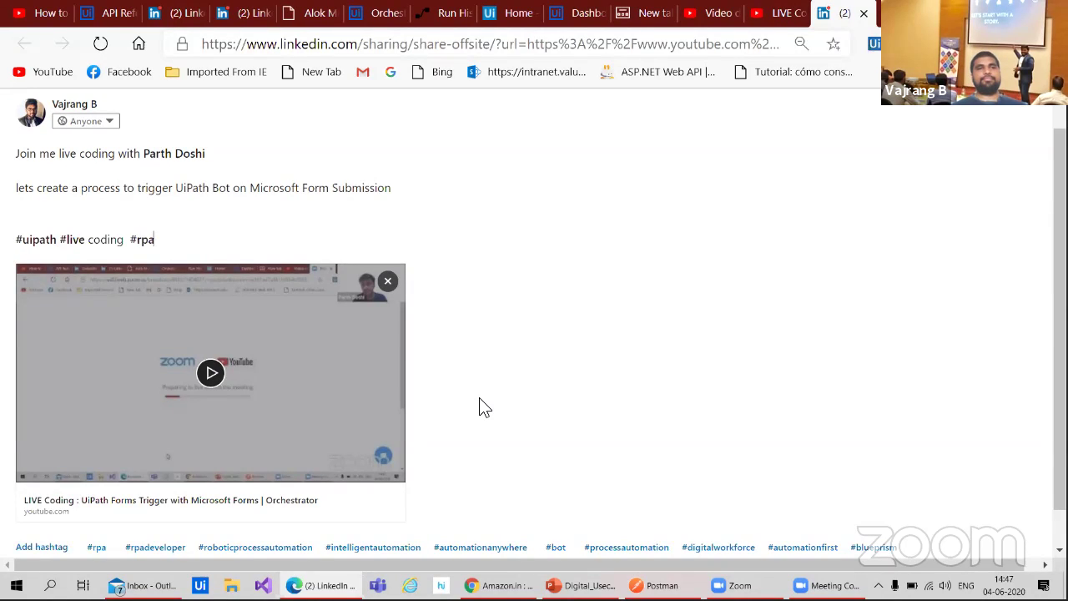
# - Publish the LinkedIn post and close the sharing page and the video's share dialog
pyautogui.scroll(-1, 567, 391)
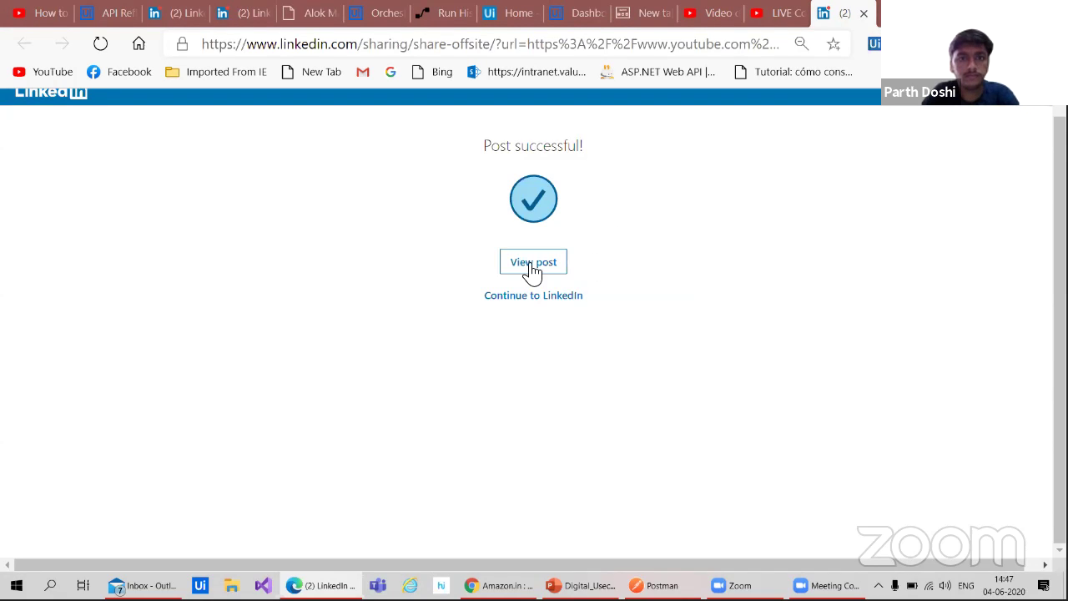
pyautogui.click(863, 15)
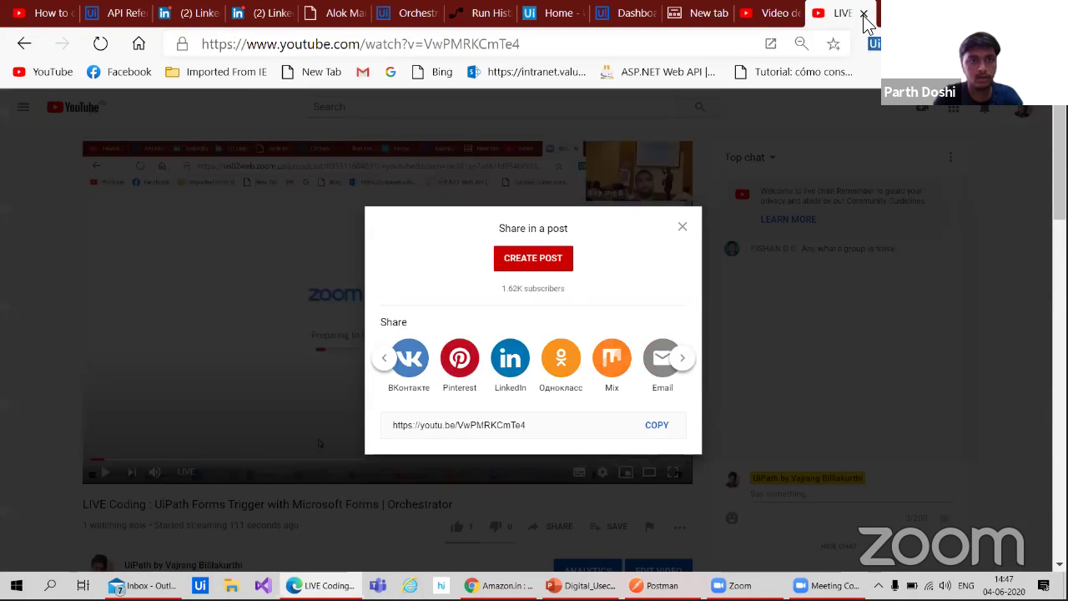
pyautogui.click(680, 230)
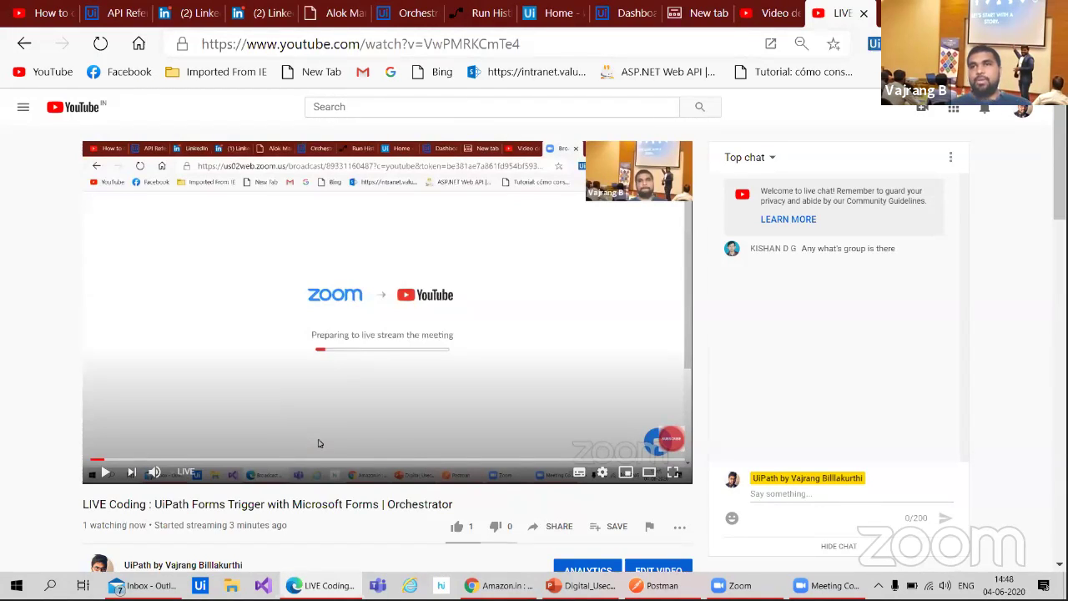
# - Search the web for "microsoft forms" in a new browser tab and open the Microsoft Forms site
pyautogui.hotkey('ctrl', 't')
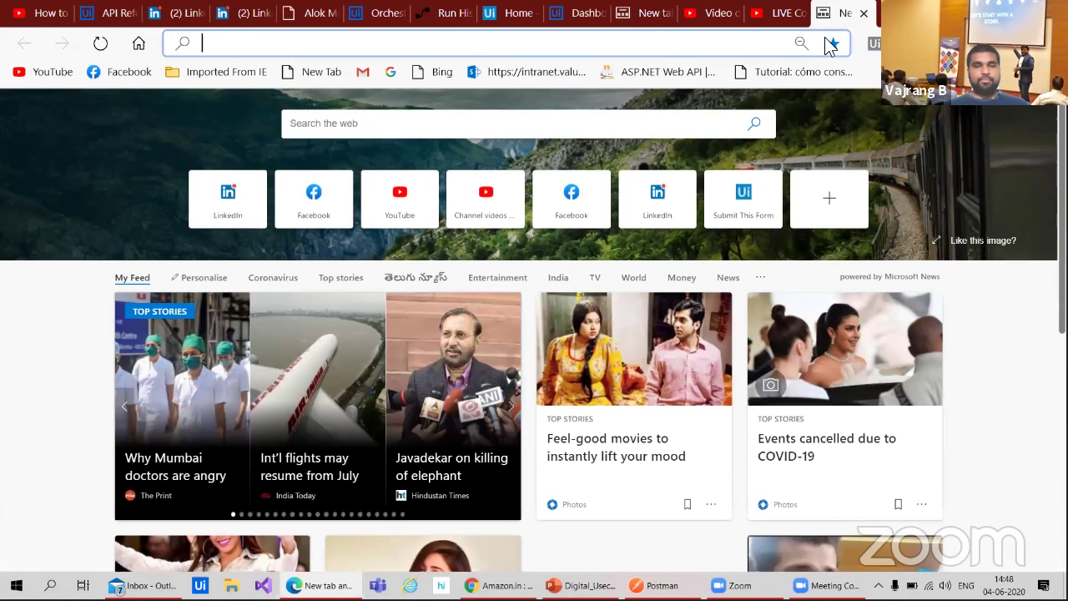
pyautogui.write('microsoft ')
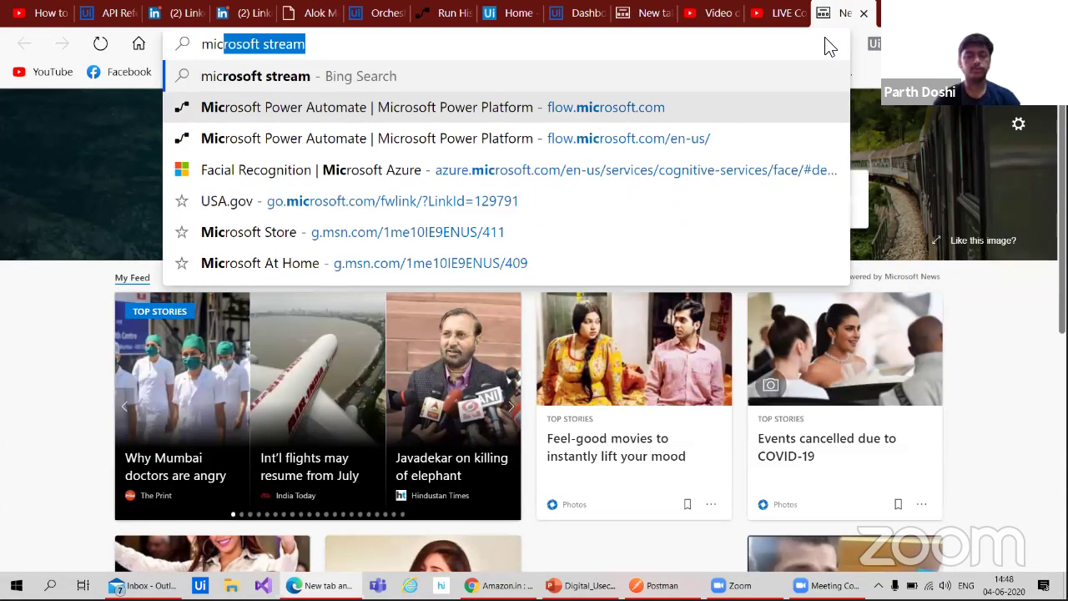
pyautogui.write('forms')
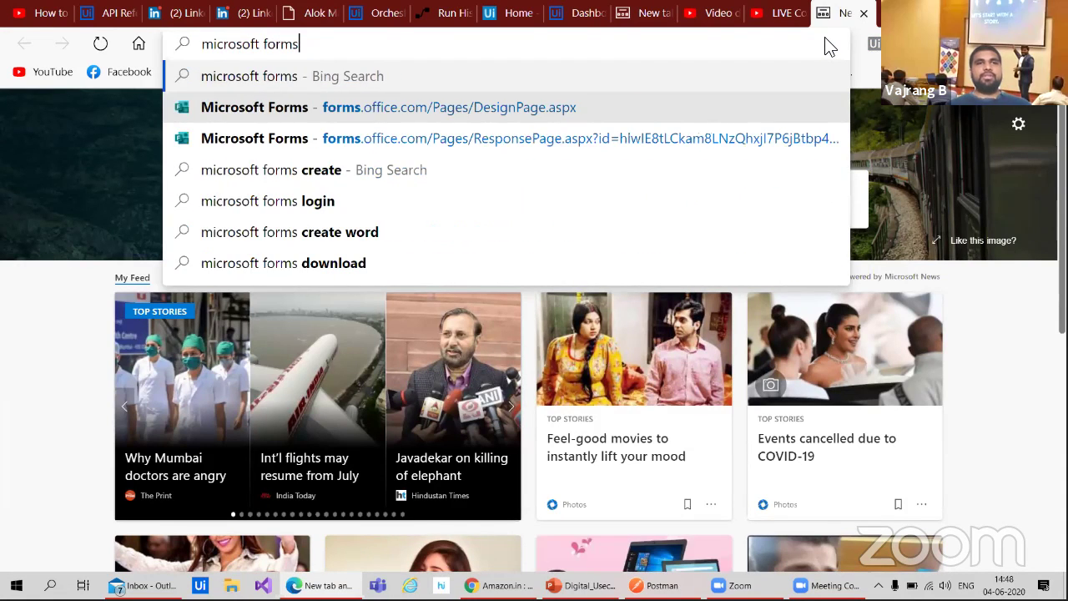
pyautogui.press('Return')
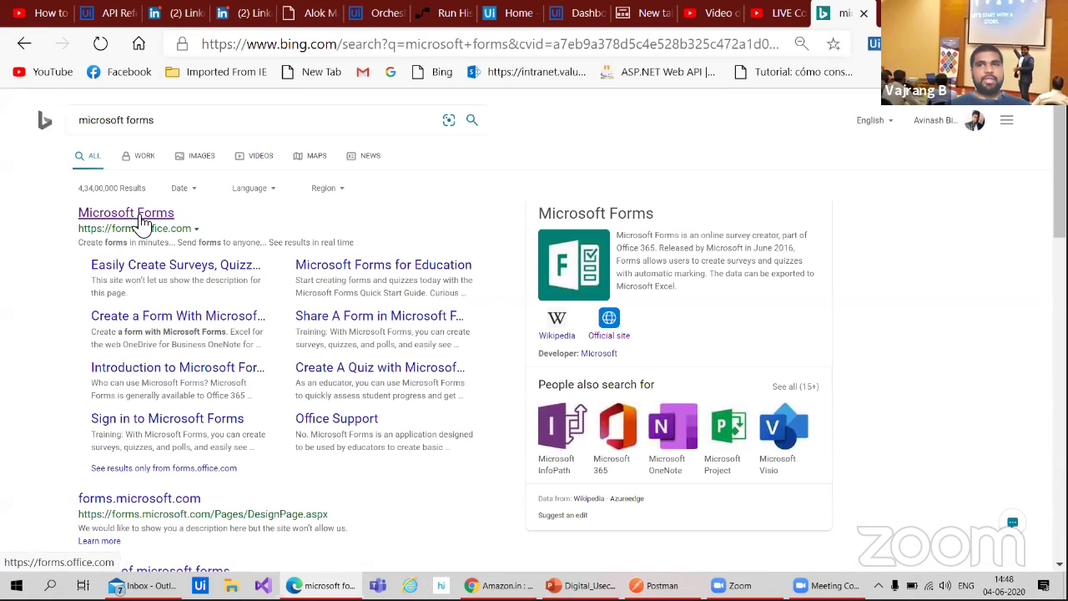
pyautogui.click(138, 215)
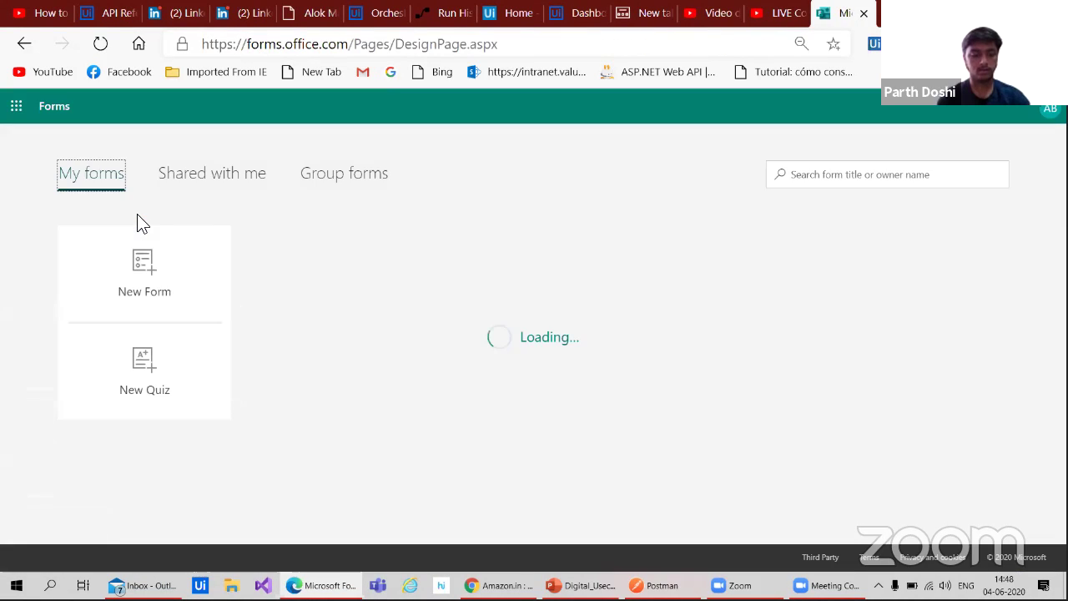
# - Create a new form and title it "TriggerProcessWithFormSubmission"
pyautogui.click(143, 282)
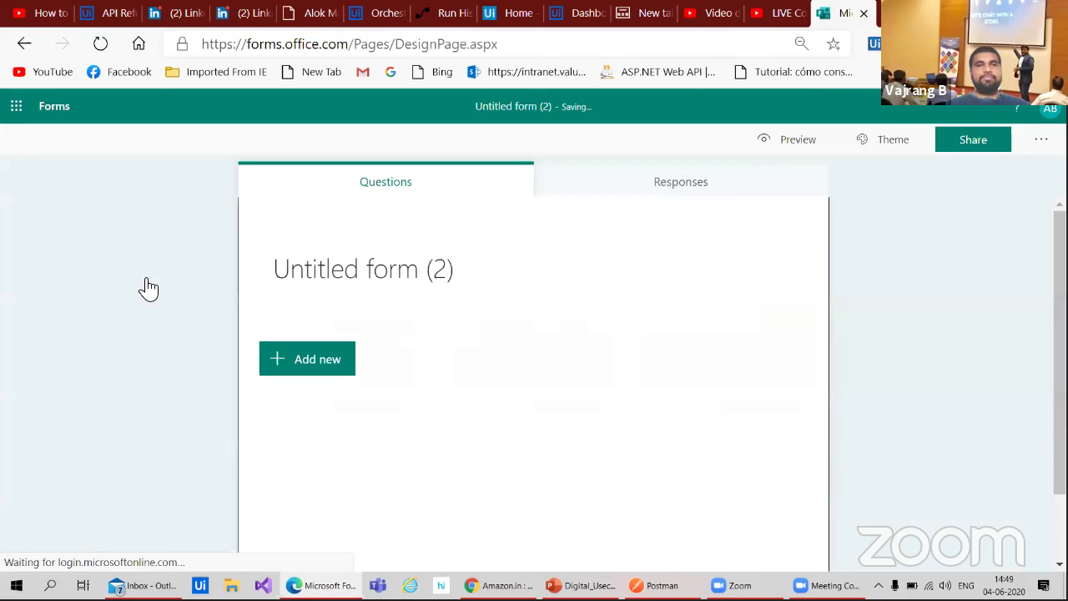
pyautogui.click(392, 283)
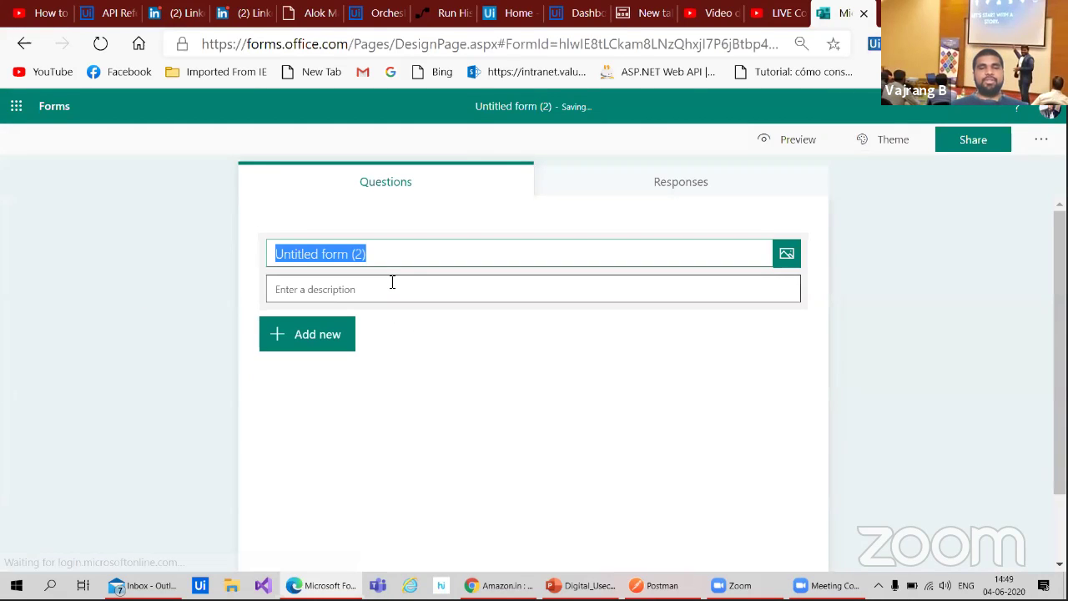
pyautogui.press('BackSpace')
pyautogui.write('Trigger ')
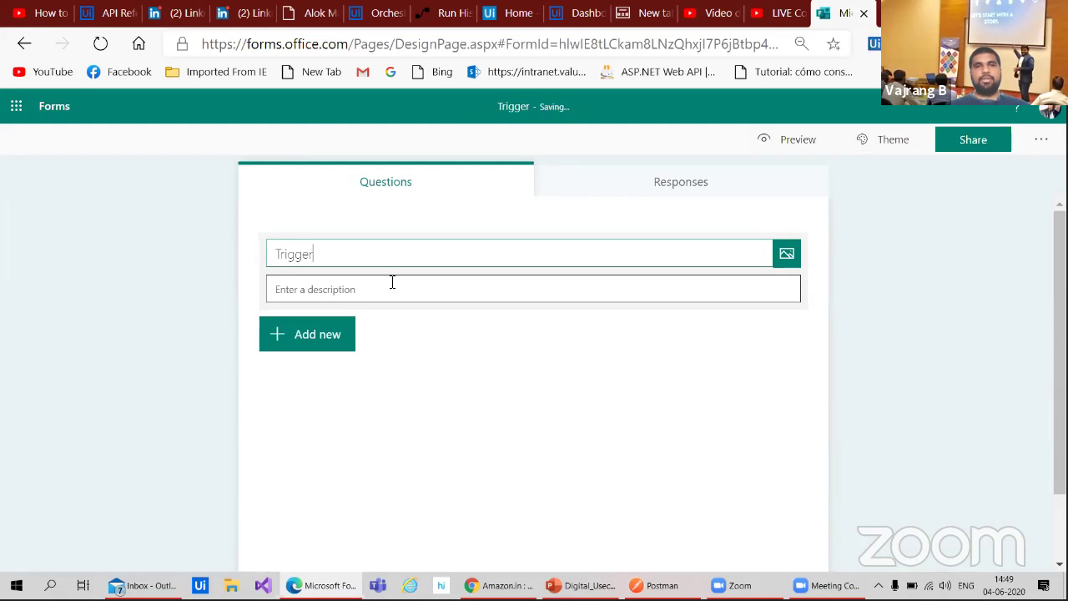
pyautogui.write('Process')
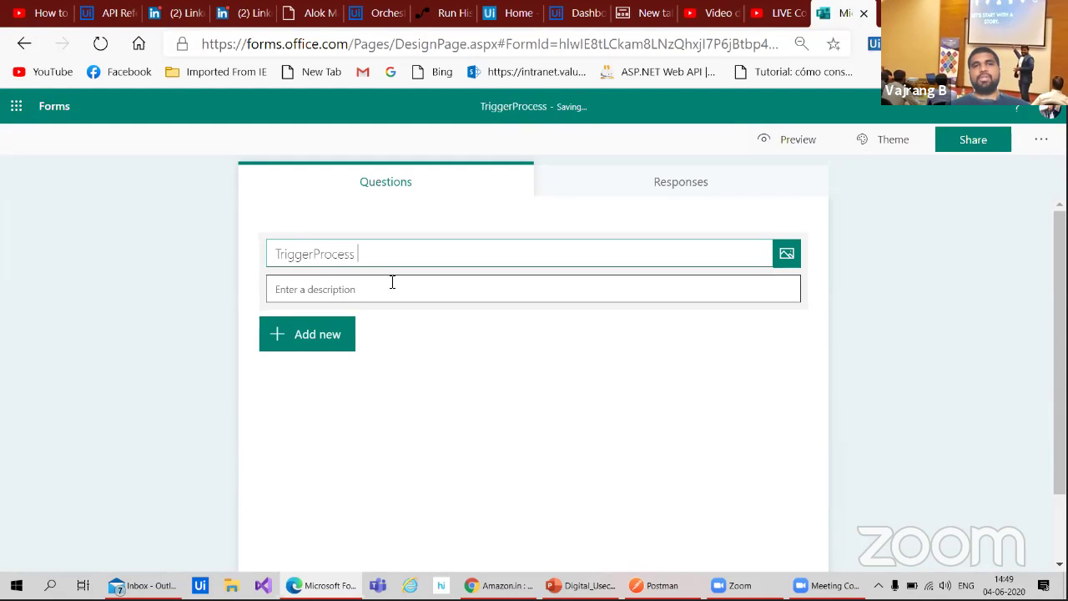
pyautogui.write('w')
pyautogui.press('BackSpace')
pyautogui.write('W')
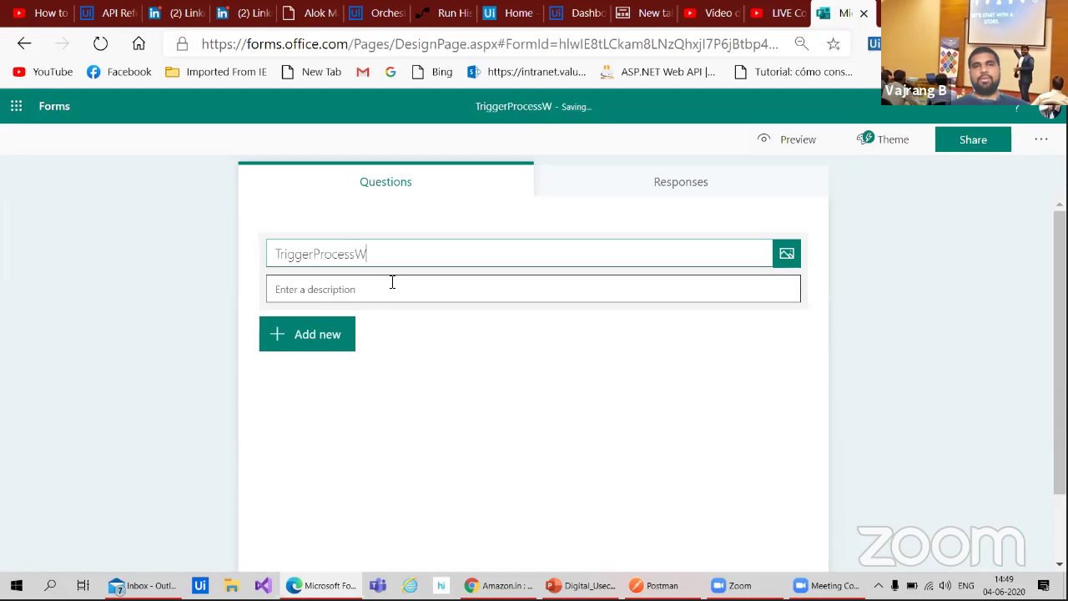
pyautogui.write('ithForm')
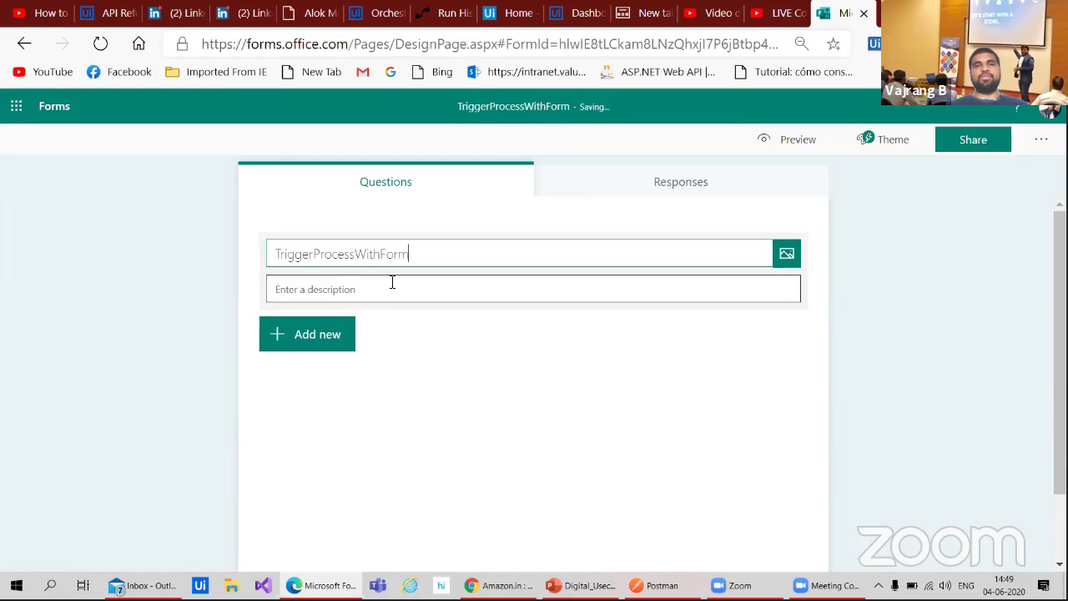
pyautogui.write('Submission')
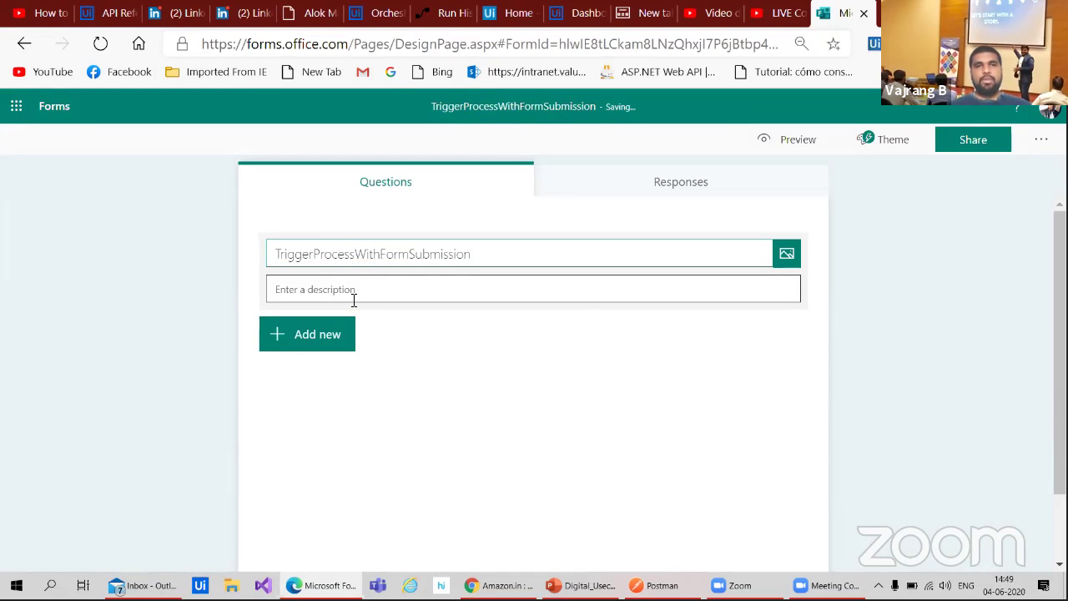
# - Enter "Some title" as the form's description
pyautogui.click(331, 290)
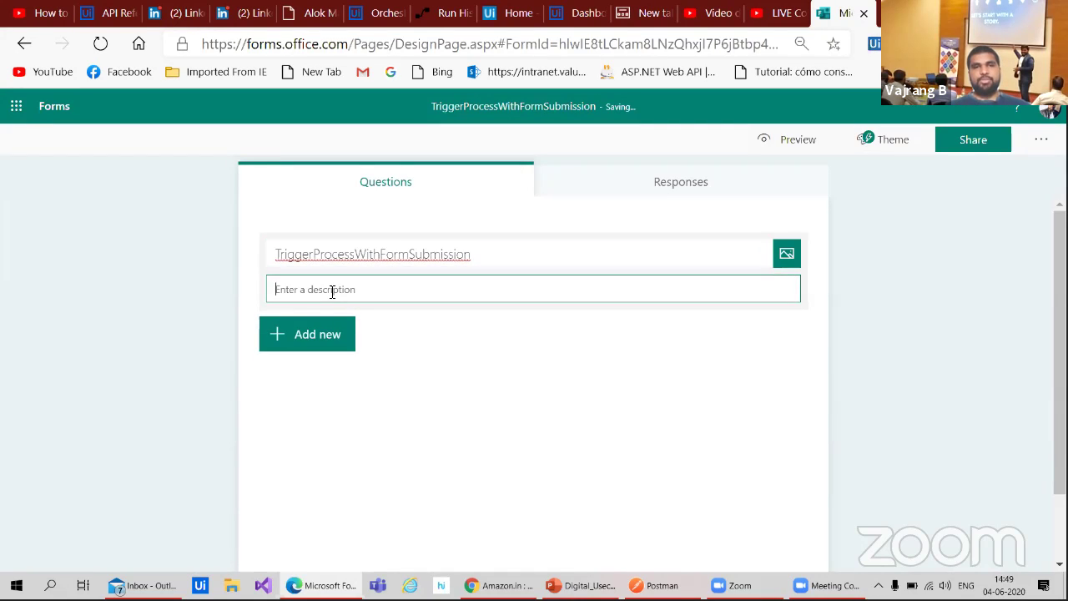
pyautogui.write('Some t')
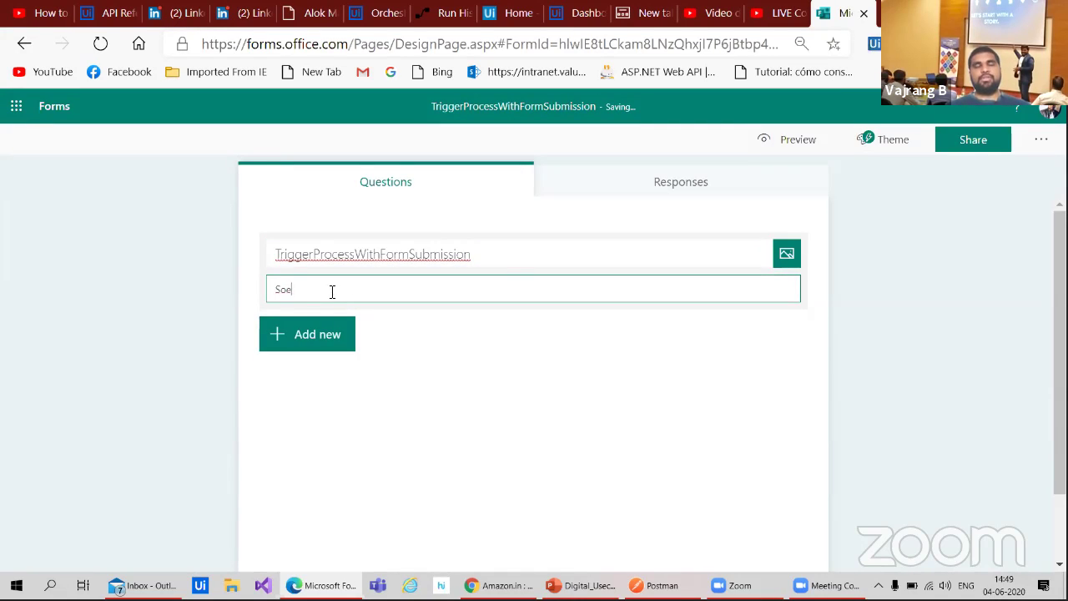
pyautogui.write('itle')
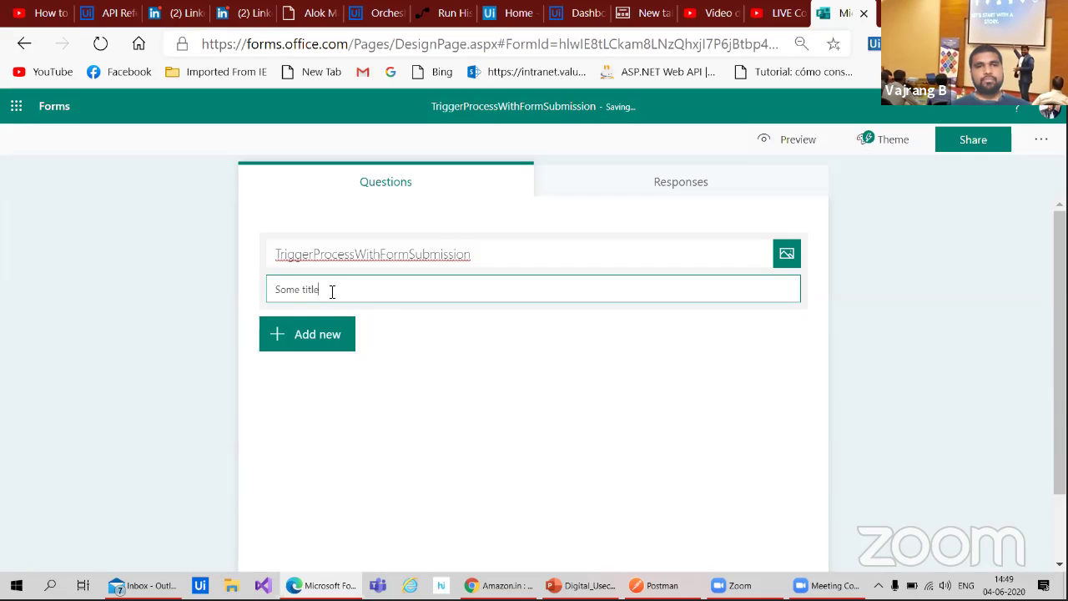
# - Add a text question named "Name" as the form's first question
pyautogui.click(299, 342)
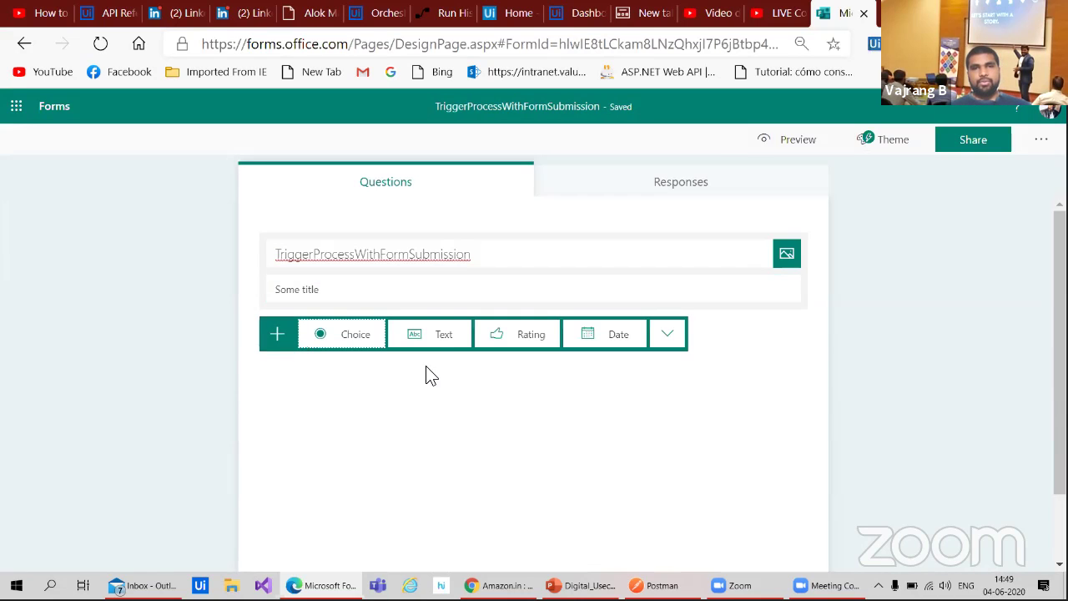
pyautogui.click(443, 348)
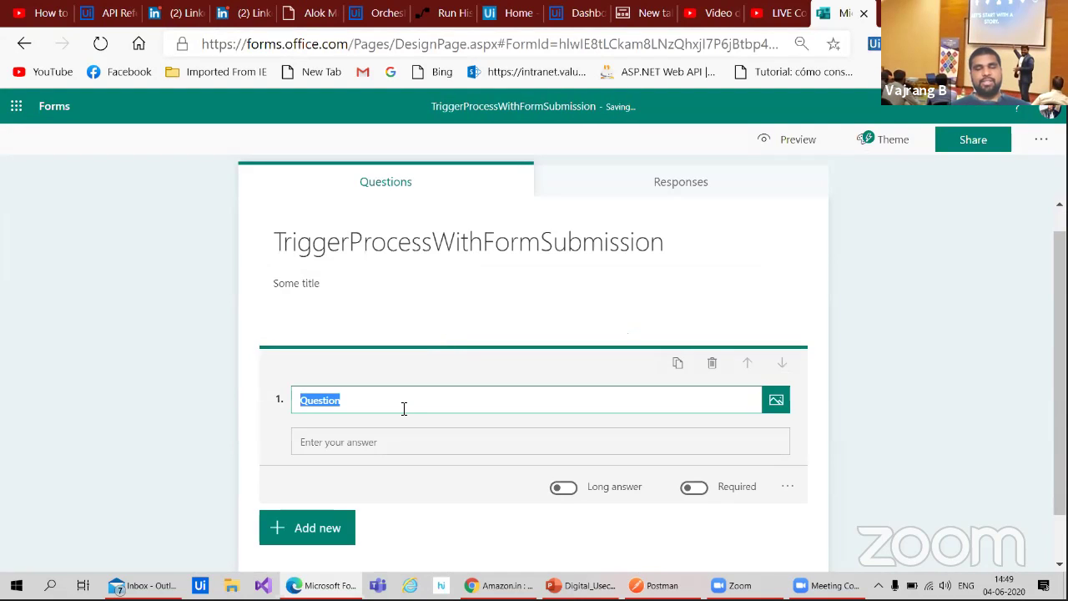
pyautogui.write('Name')
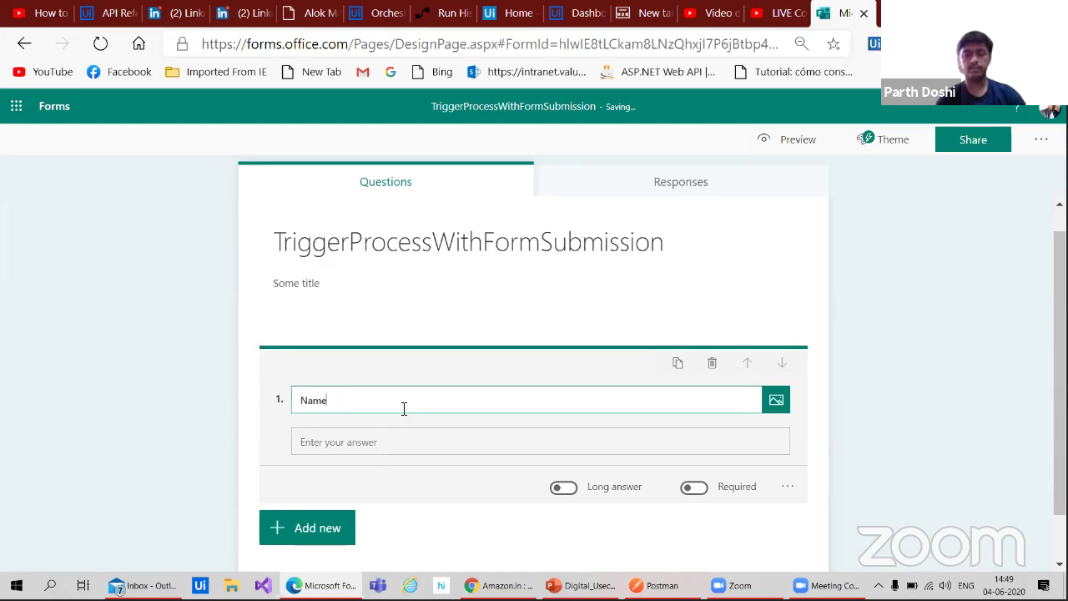
# - Add the suggested questions "Email address" and "Phone number" below the Name question
pyautogui.click(322, 531)
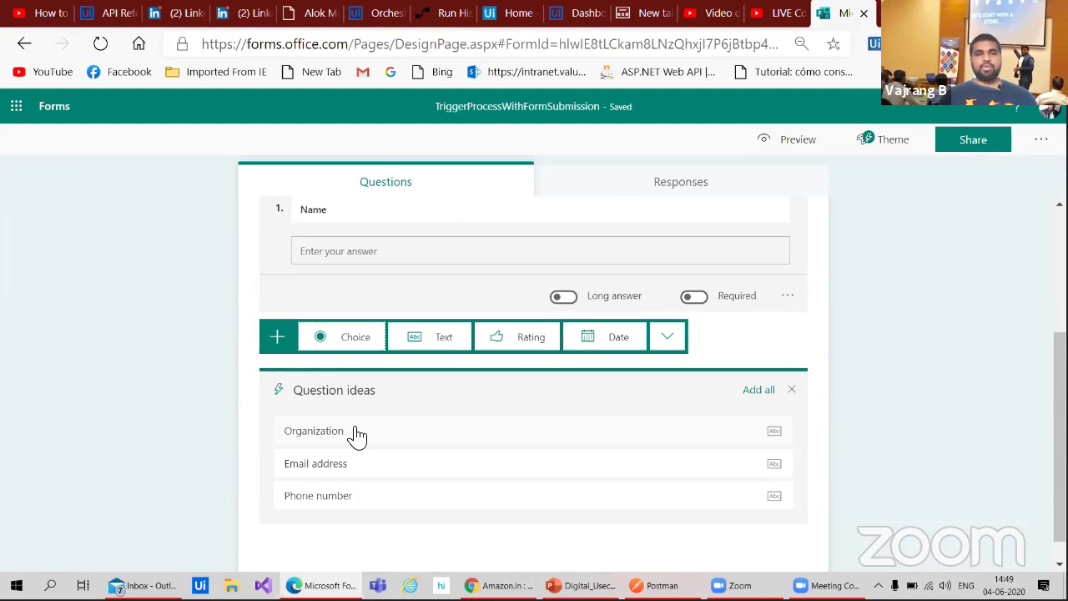
pyautogui.click(335, 499)
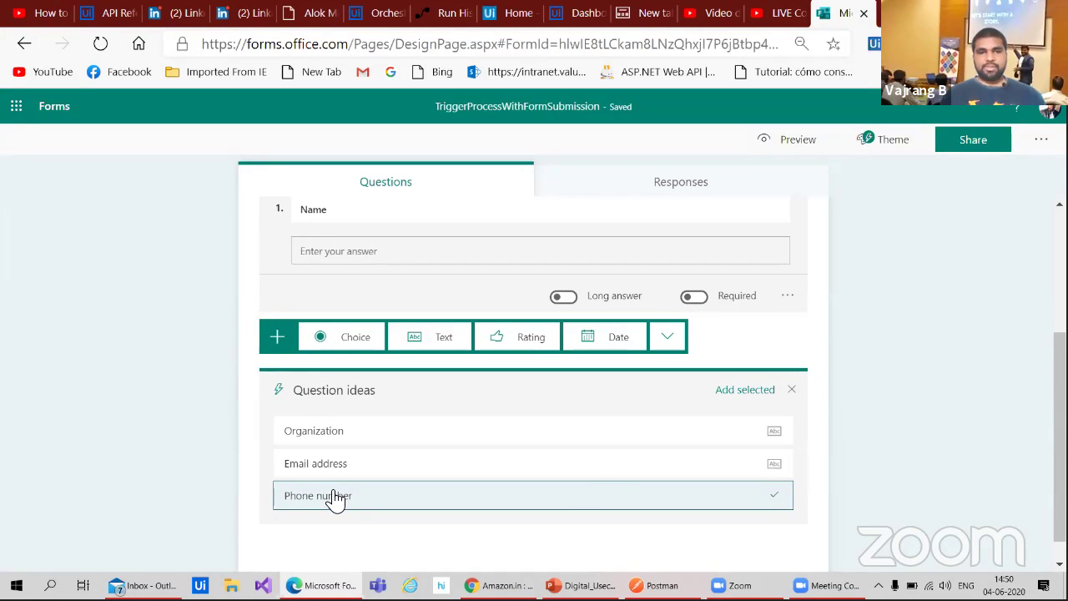
pyautogui.scroll(-1, 615, 491)
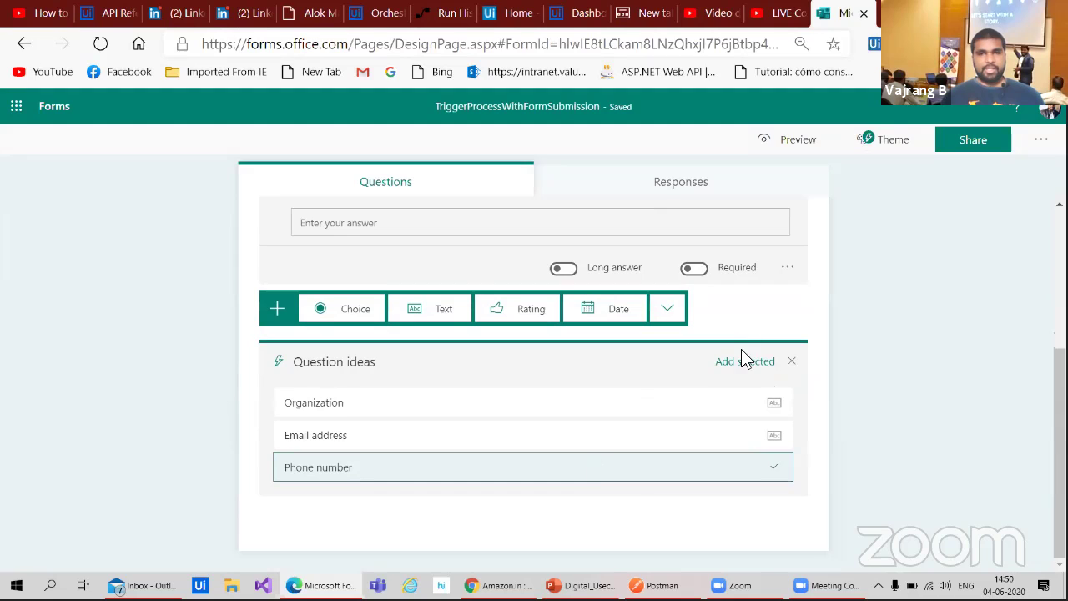
pyautogui.click(362, 444)
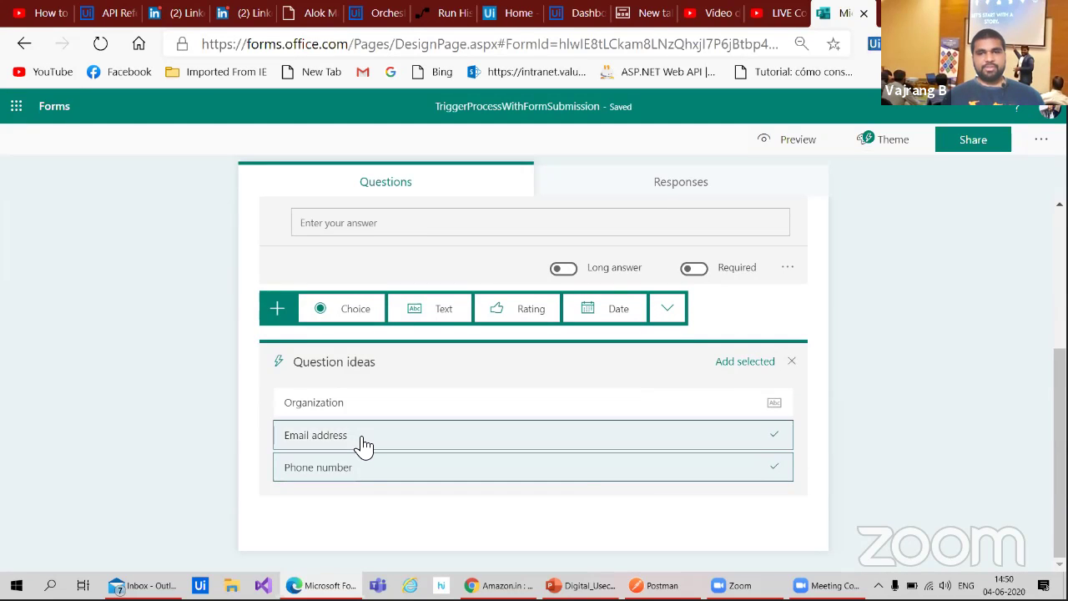
pyautogui.click(732, 368)
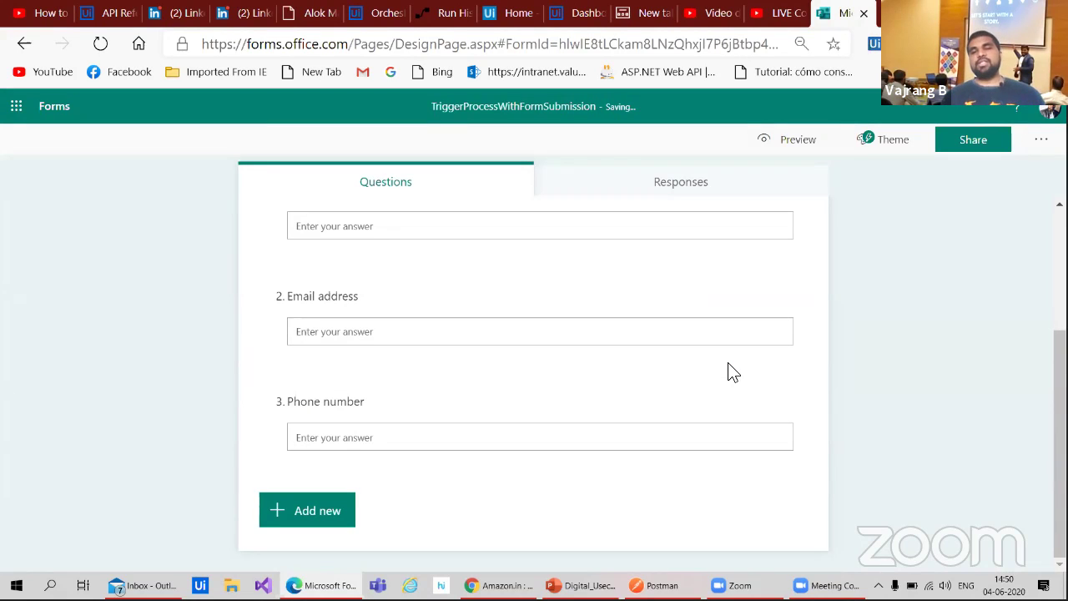
# - Add a fourth text question named "WhyDoYouWantToJoin" and make it a required long answer
pyautogui.click(334, 508)
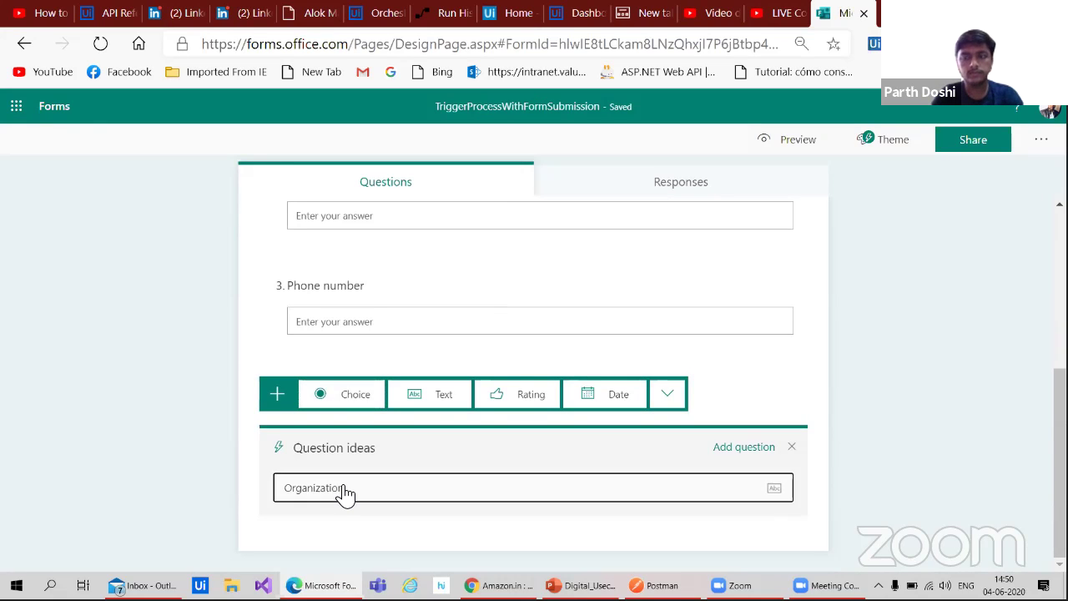
pyautogui.click(343, 493)
pyautogui.click(417, 395)
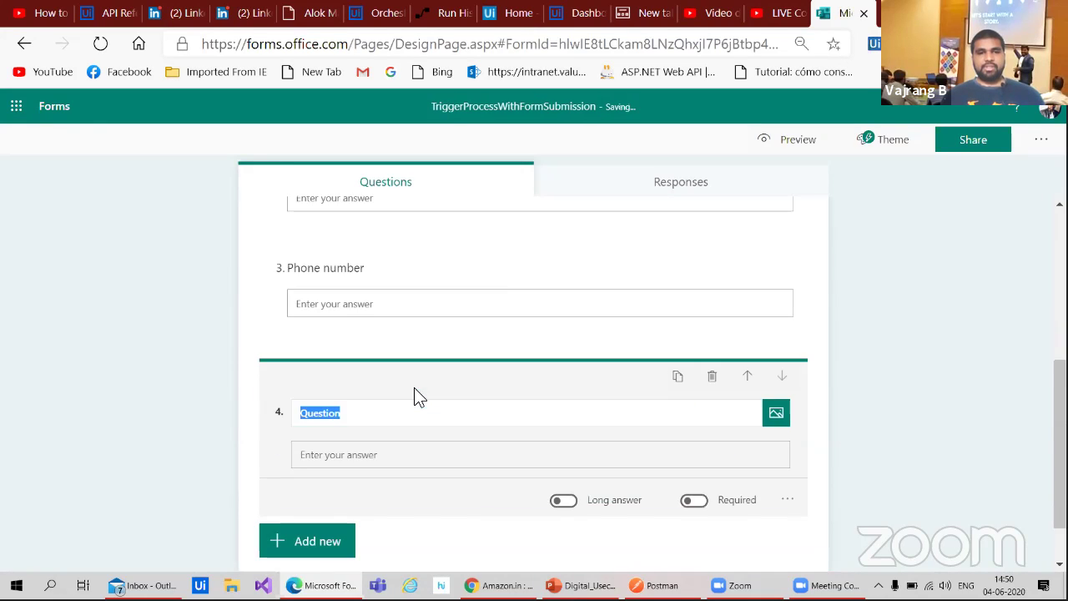
pyautogui.write('Why')
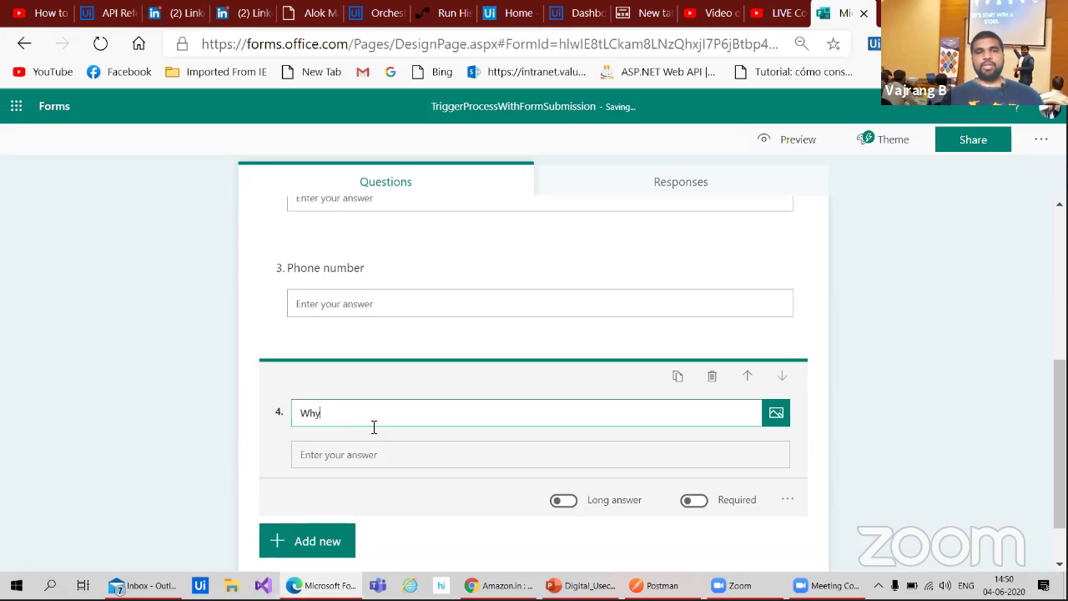
pyautogui.write(' Do You')
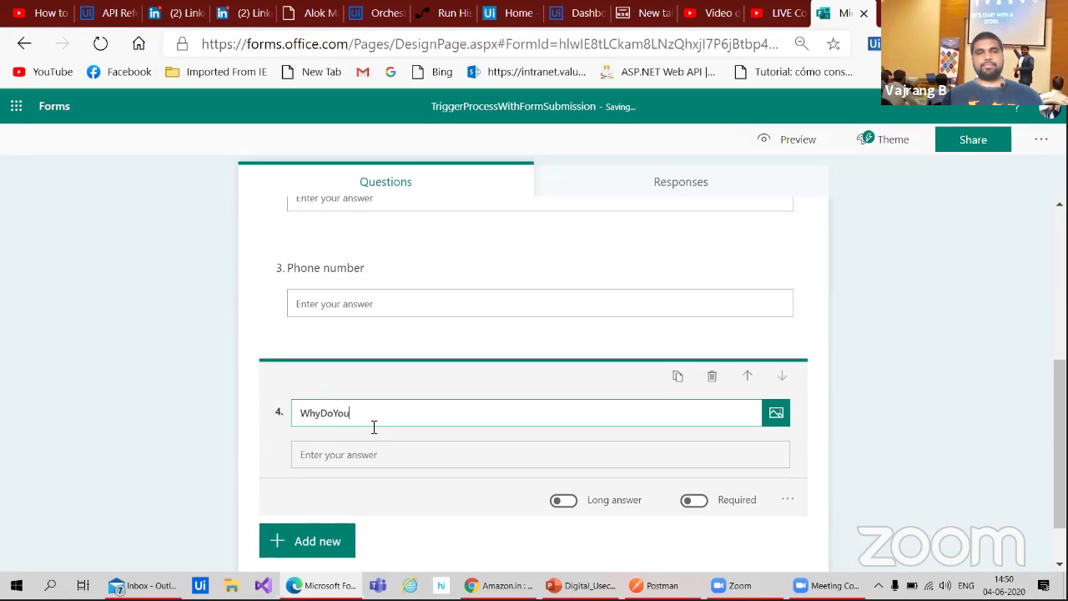
pyautogui.write('want')
pyautogui.press('BackSpace')
pyautogui.press('BackSpace')
pyautogui.press('BackSpace')
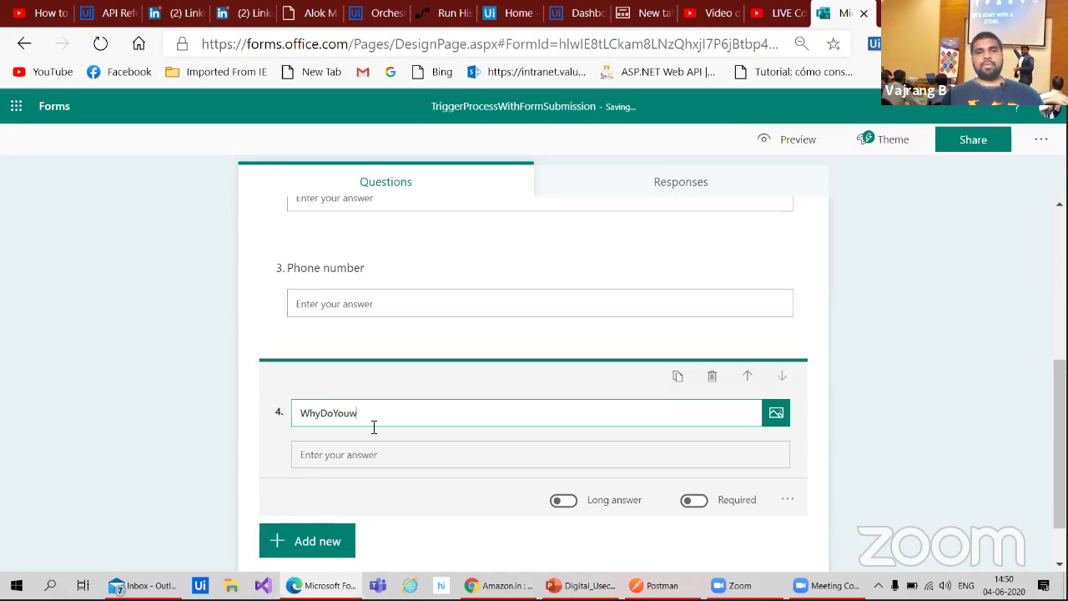
pyautogui.press('BackSpace')
pyautogui.write('Wan')
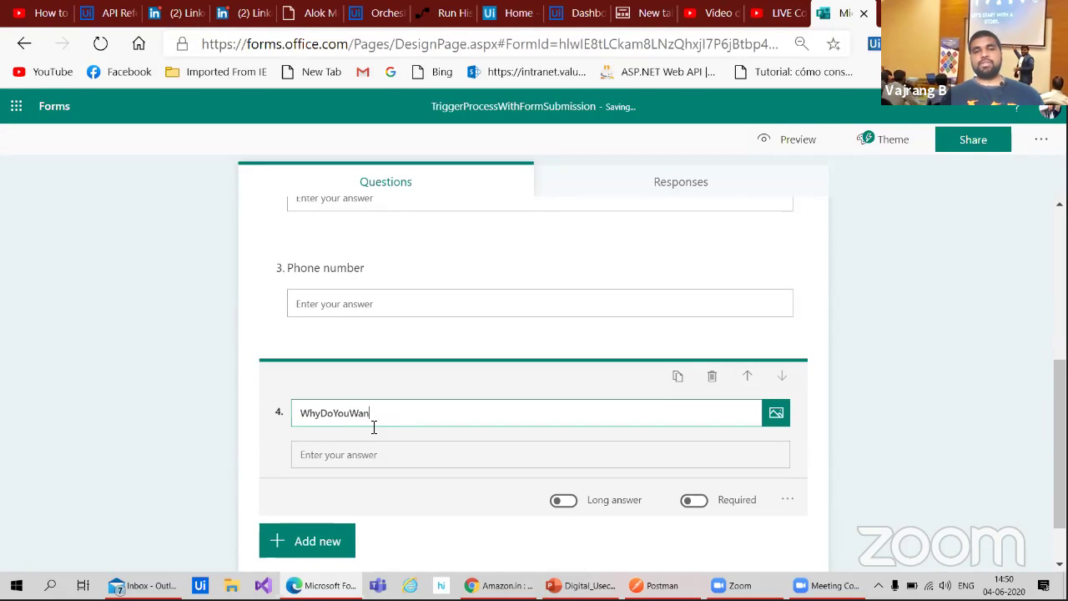
pyautogui.write('tToJoin')
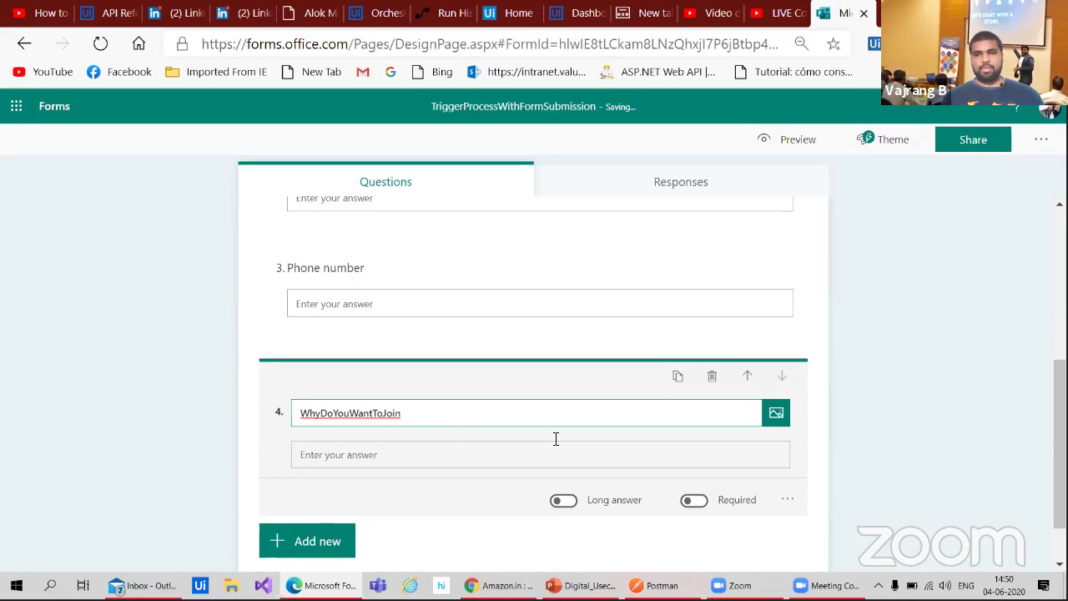
pyautogui.click(567, 502)
pyautogui.click(699, 519)
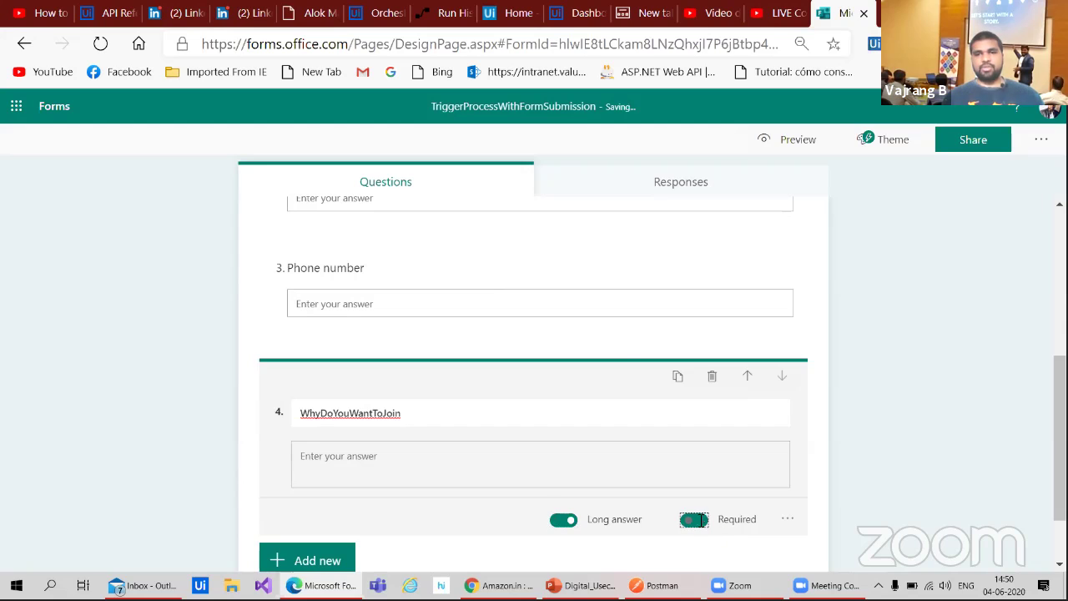
# - Make the Phone number question required, keeping its answer short
pyautogui.click(621, 321)
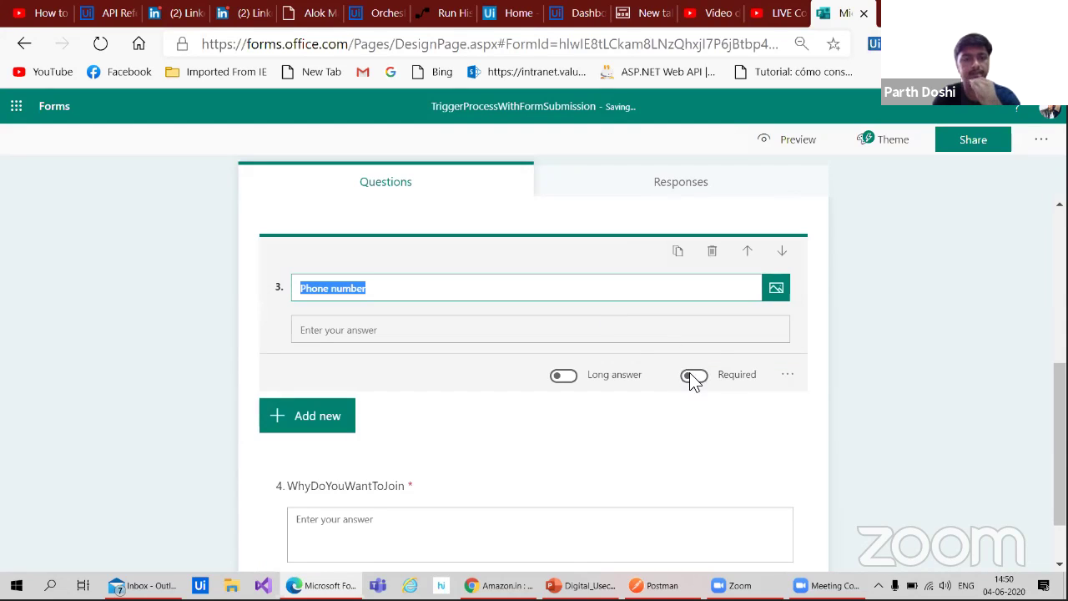
pyautogui.click(561, 376)
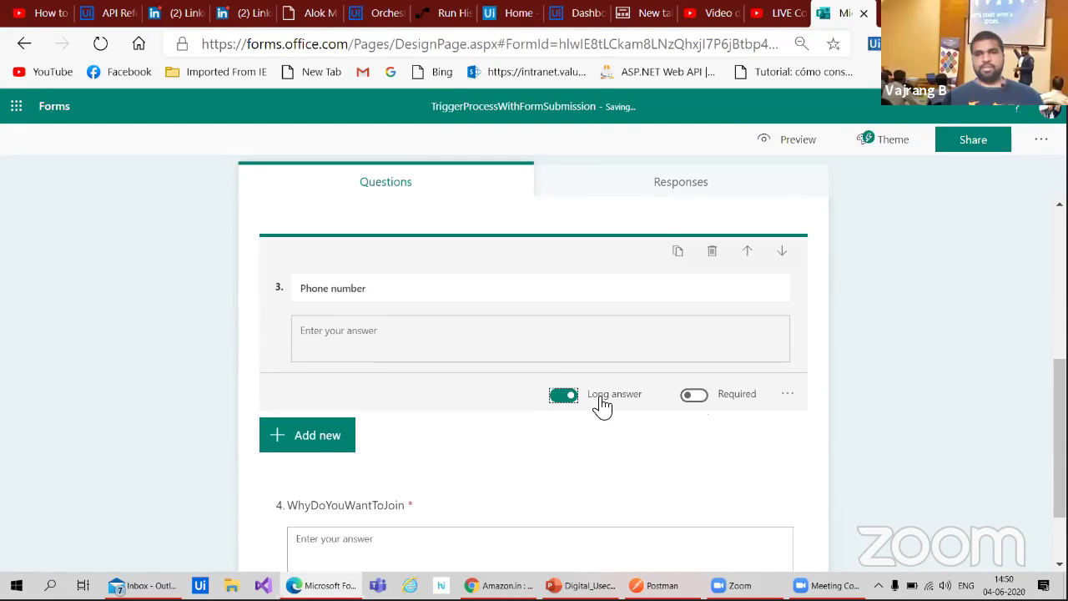
pyautogui.click(571, 400)
pyautogui.click(693, 377)
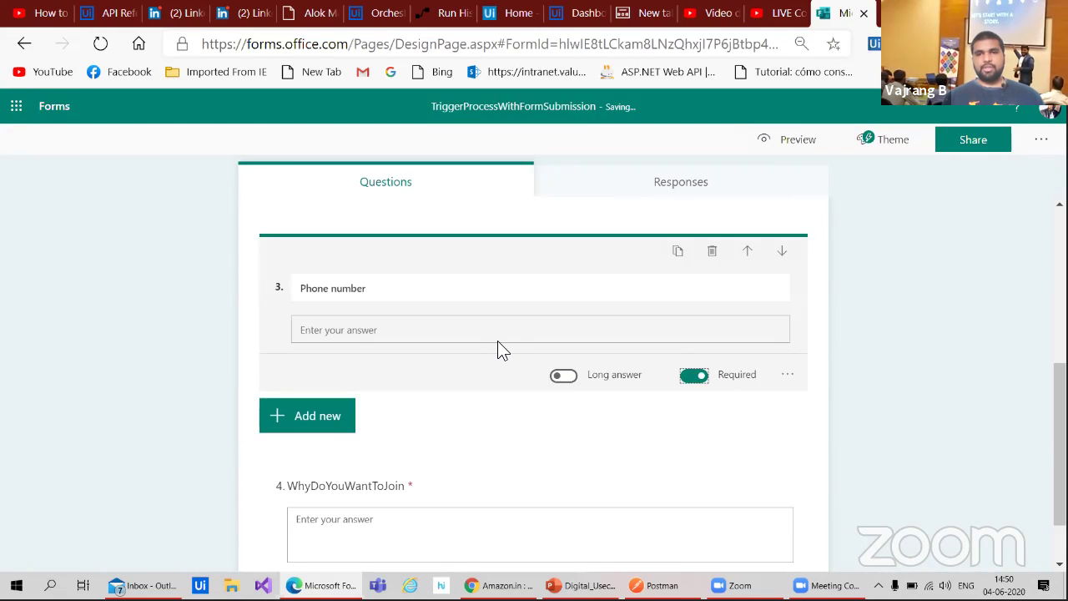
pyautogui.scroll(2, 495, 344)
pyautogui.scroll(-2, 496, 344)
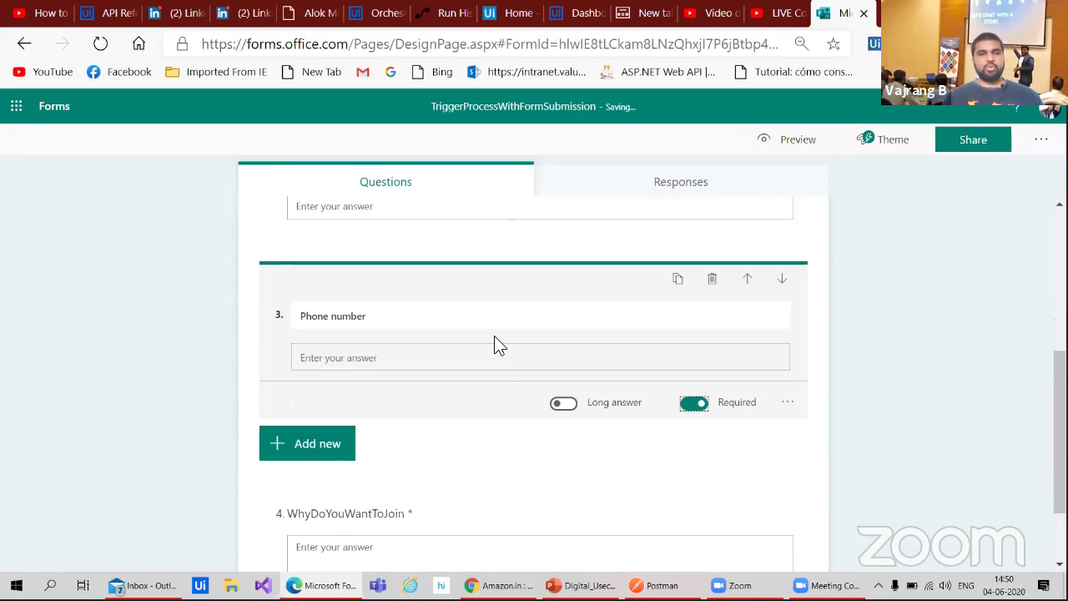
pyautogui.scroll(-1, 494, 338)
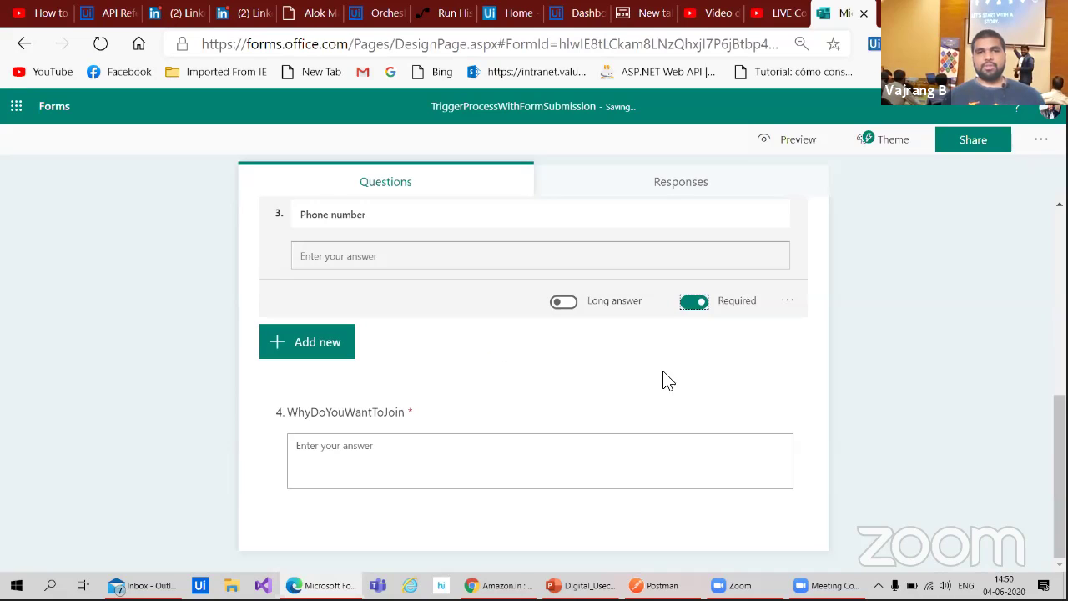
# - Preview the form in computer view and look through its questions down to the submit button
pyautogui.hotkey('ctrl', 's')
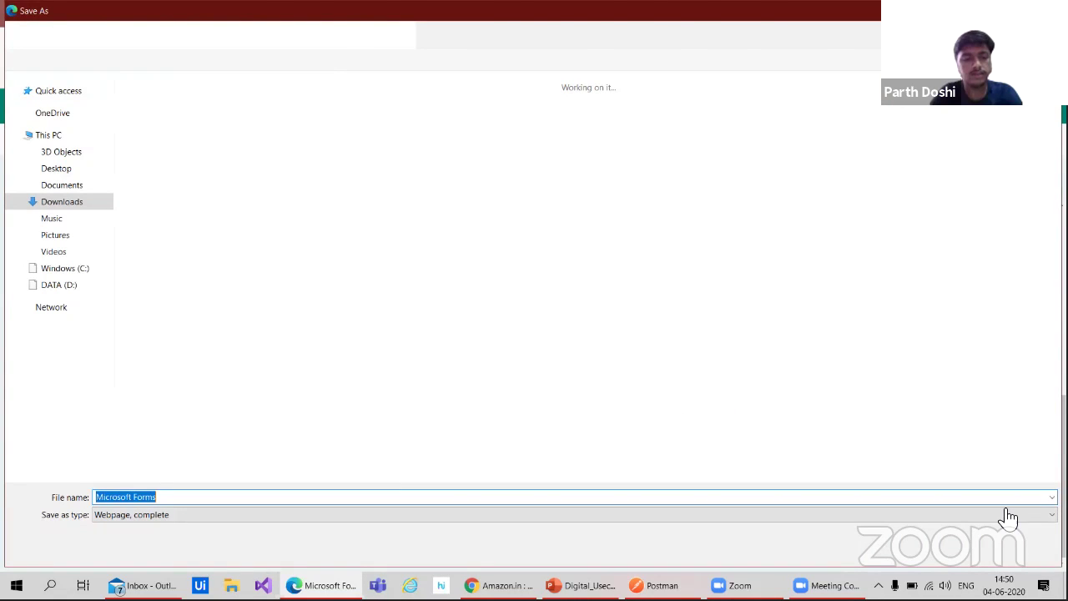
pyautogui.press('Escape')
pyautogui.click(892, 148)
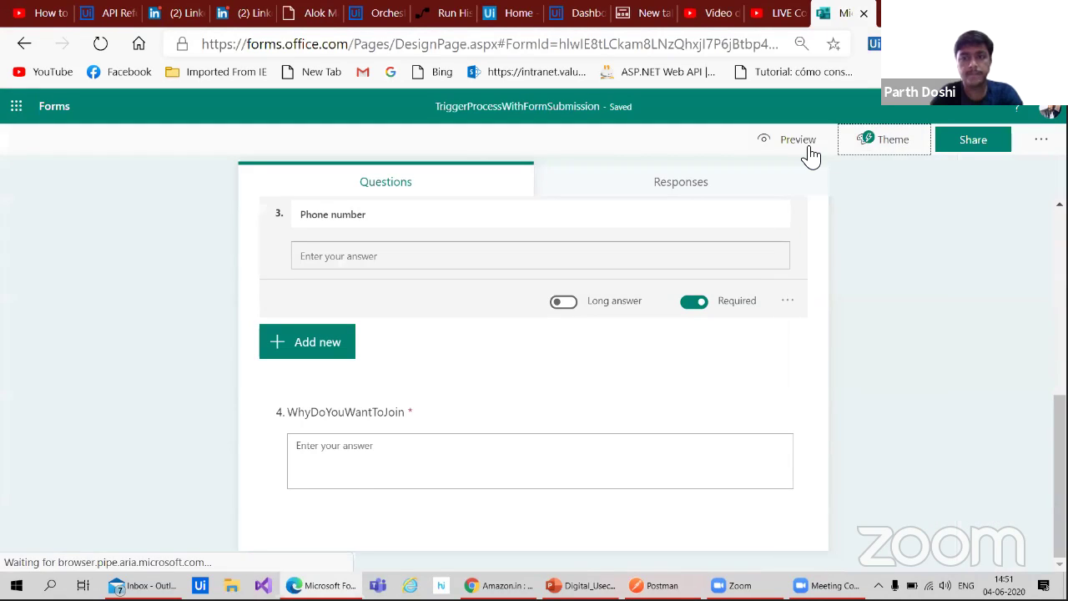
pyautogui.click(799, 144)
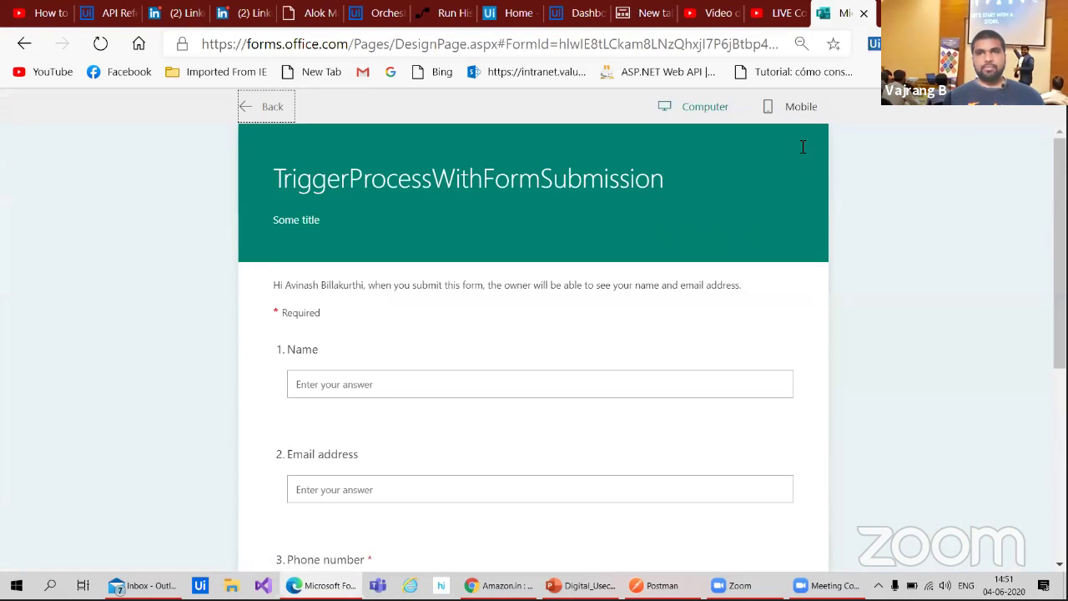
pyautogui.scroll(-5, 422, 349)
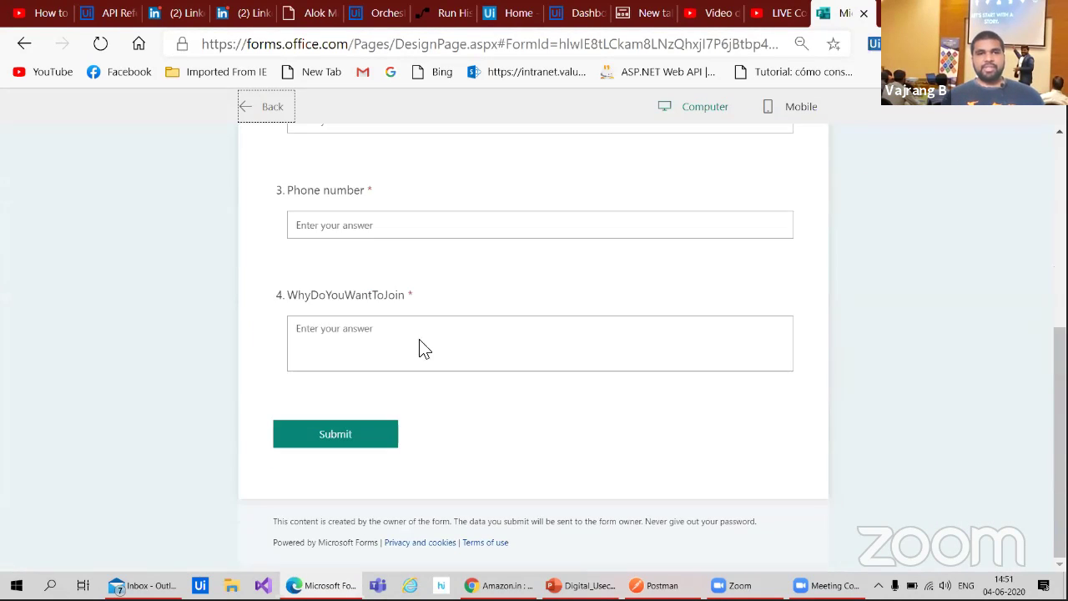
# - Leave the form preview and return to the question editor
pyautogui.click(420, 348)
pyautogui.scroll(5, 542, 454)
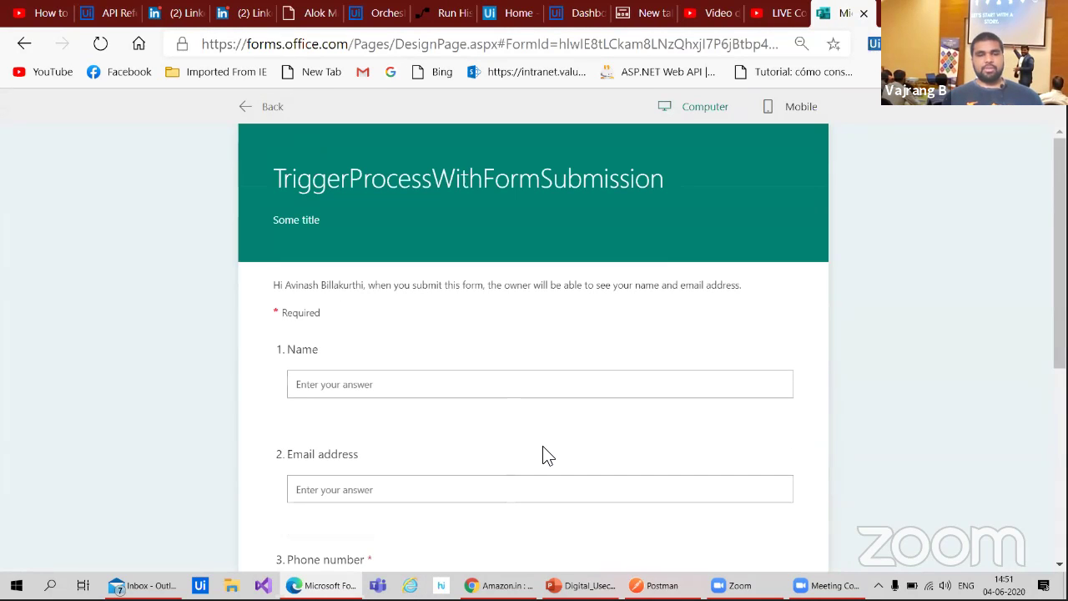
pyautogui.hotkey('ctrl', 's')
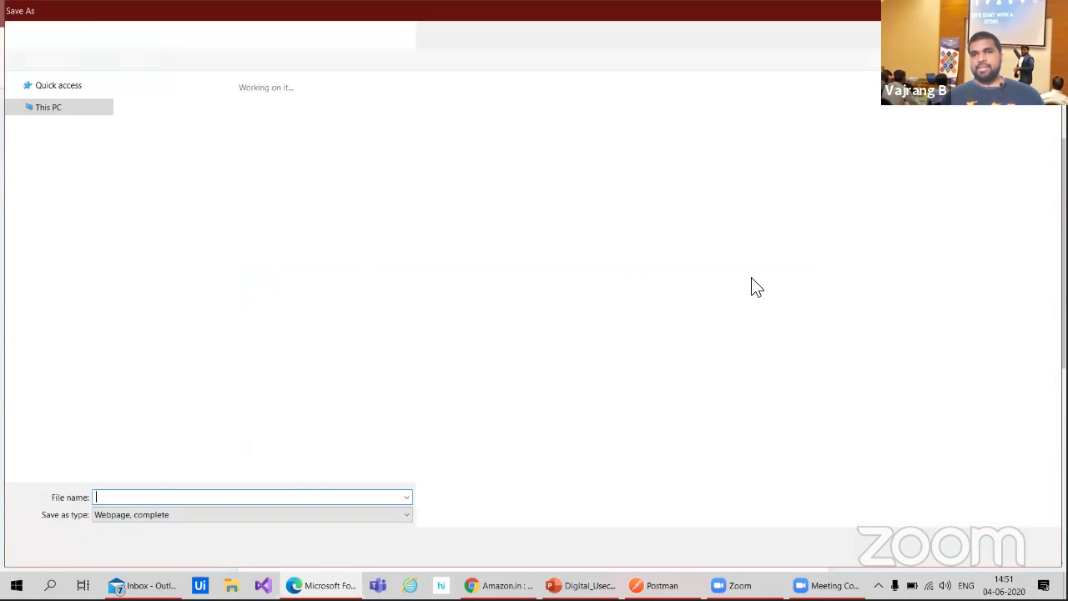
pyautogui.press('Escape')
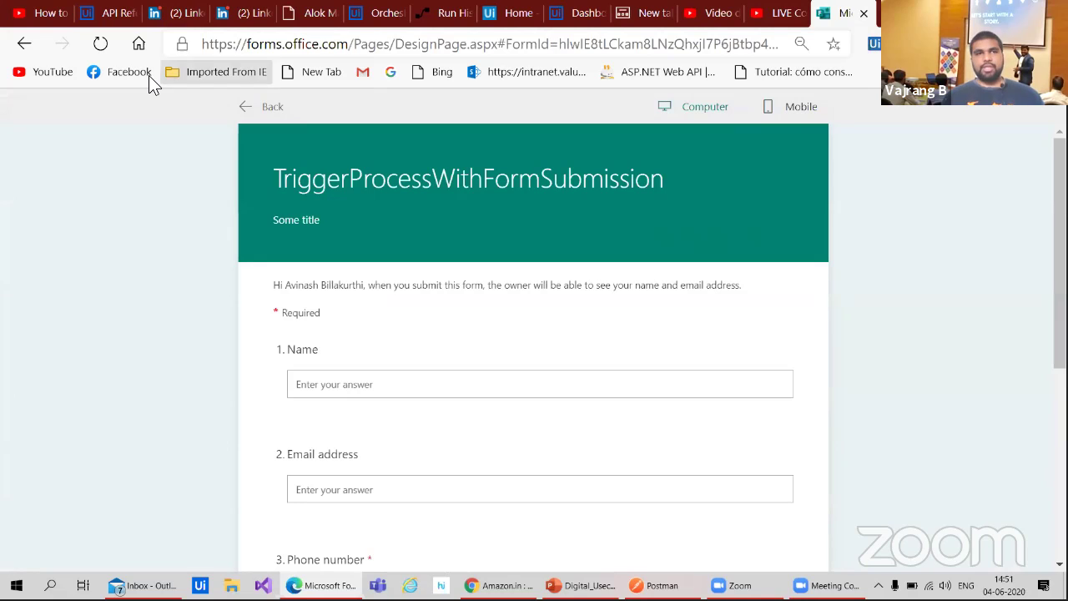
pyautogui.click(245, 106)
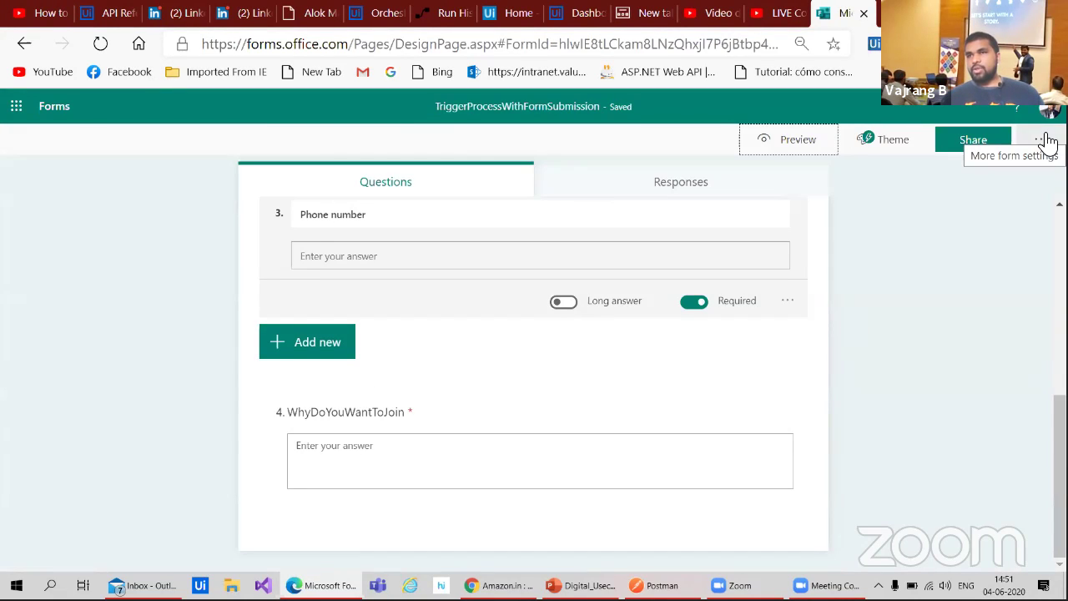
# - Set the form's sharing to "Anyone with the link can respond" and copy the response link
pyautogui.click(974, 150)
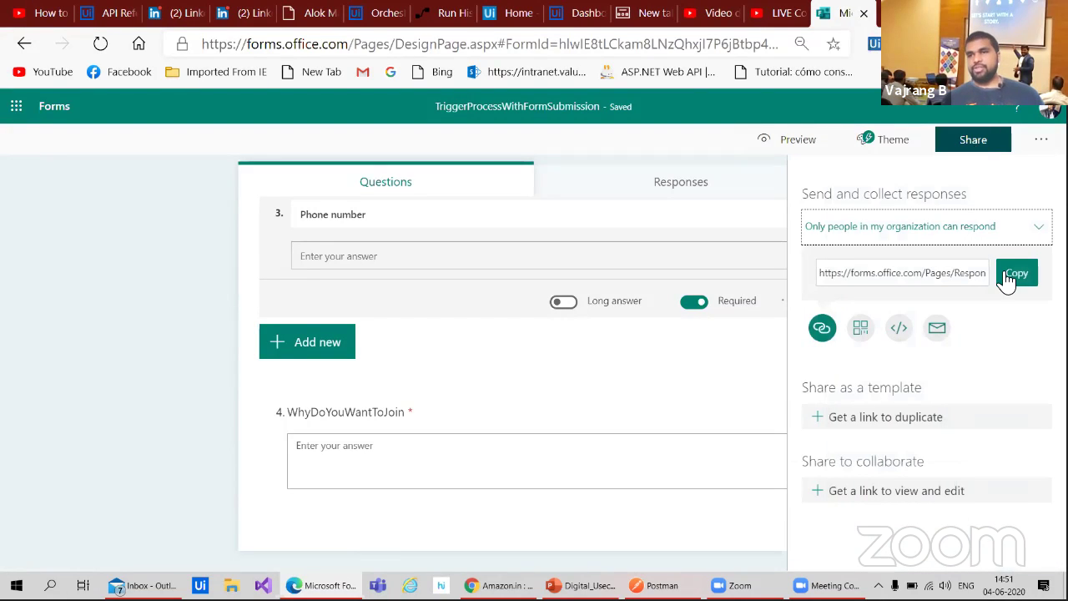
pyautogui.click(1007, 276)
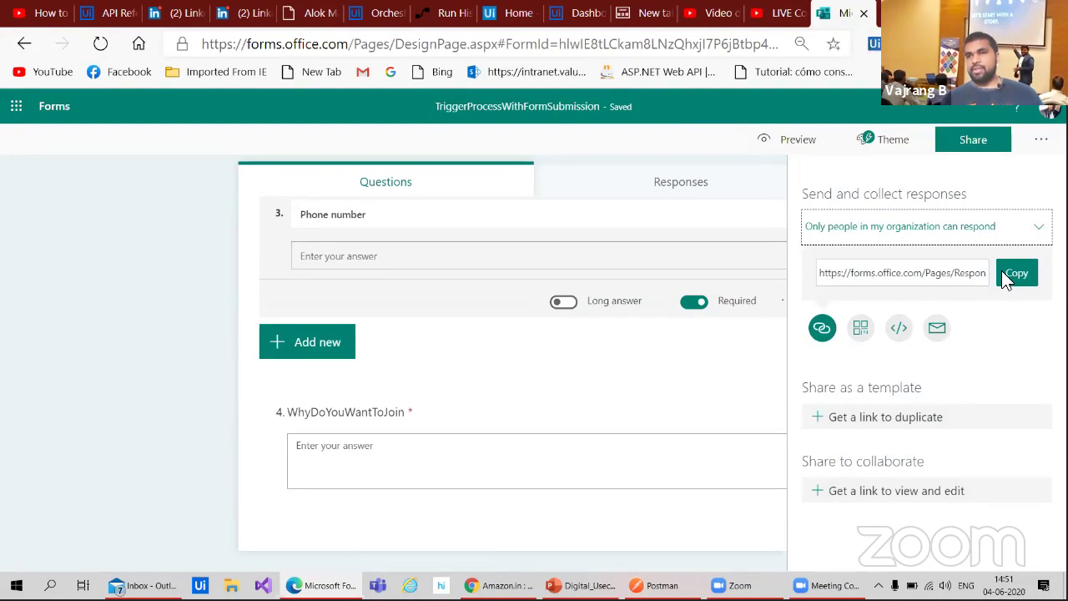
pyautogui.click(932, 239)
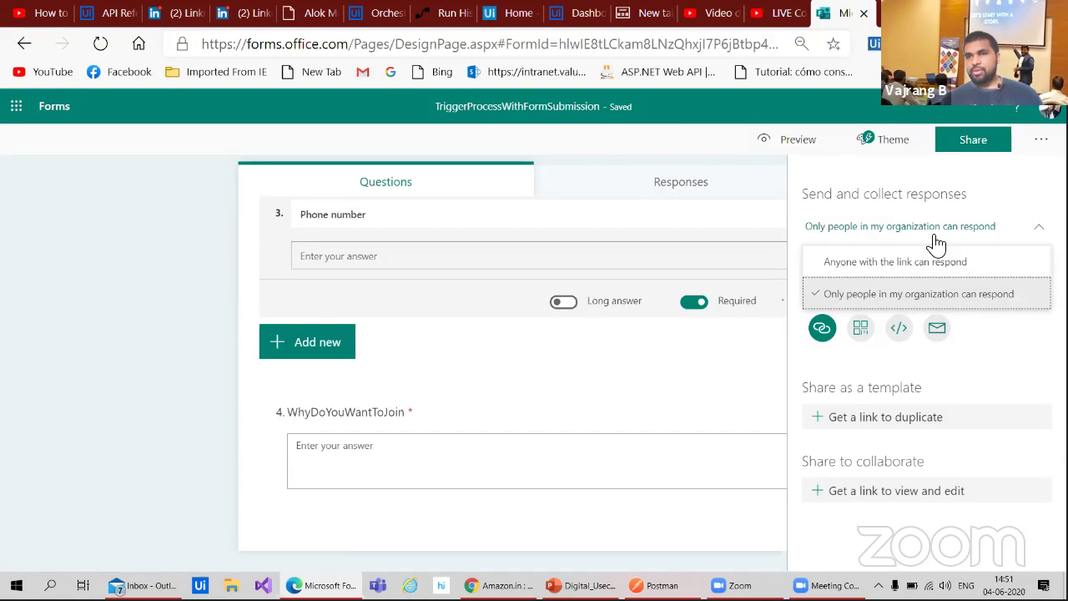
pyautogui.click(901, 264)
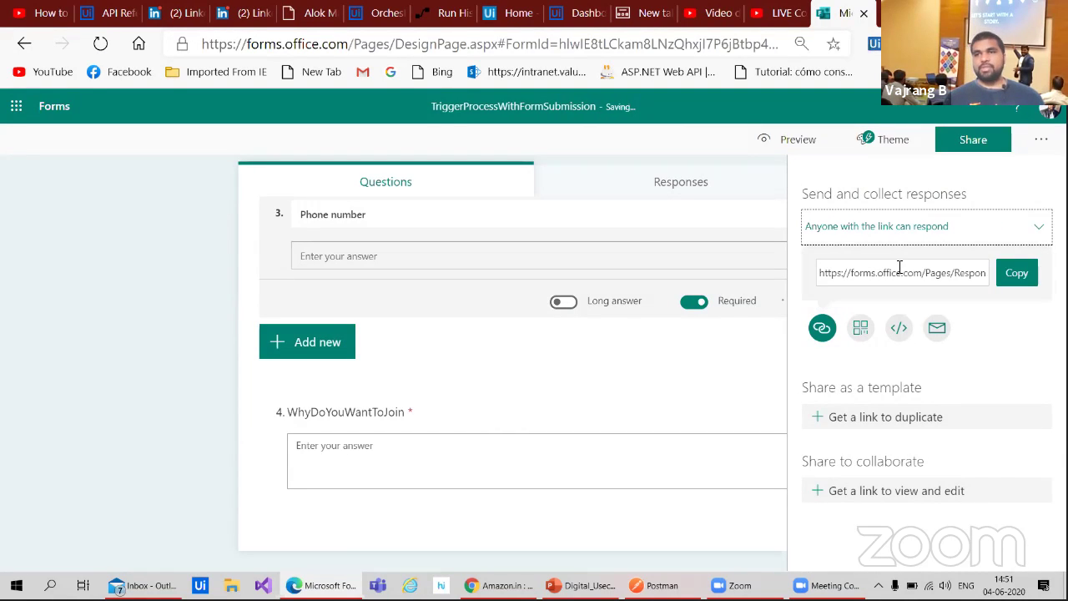
pyautogui.click(1012, 280)
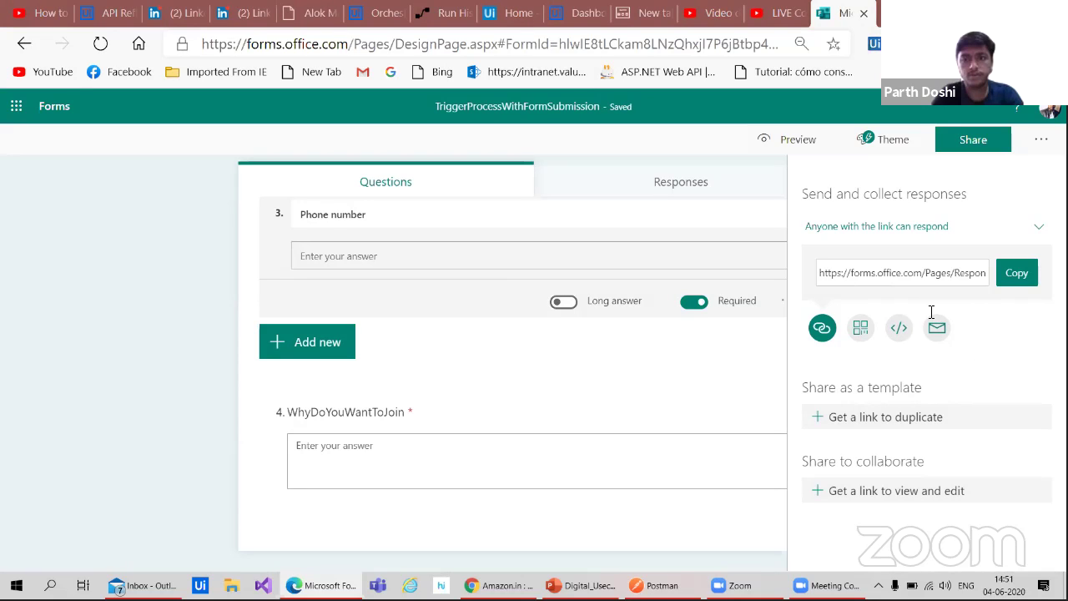
pyautogui.click(1011, 274)
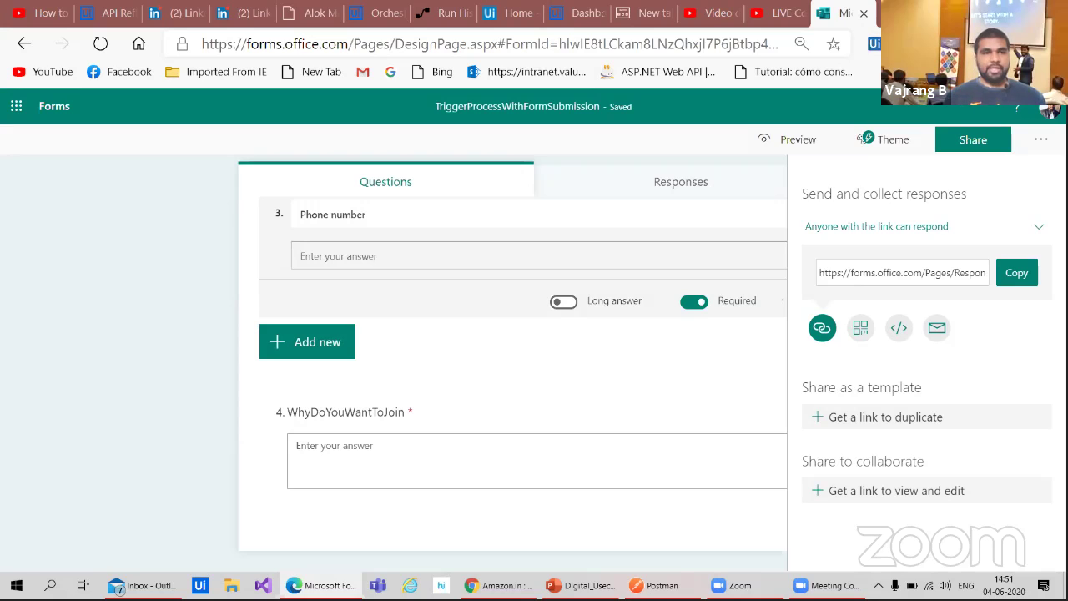
# - Look over the form's Responses page, including its Excel export and summary link options
pyautogui.click(1038, 142)
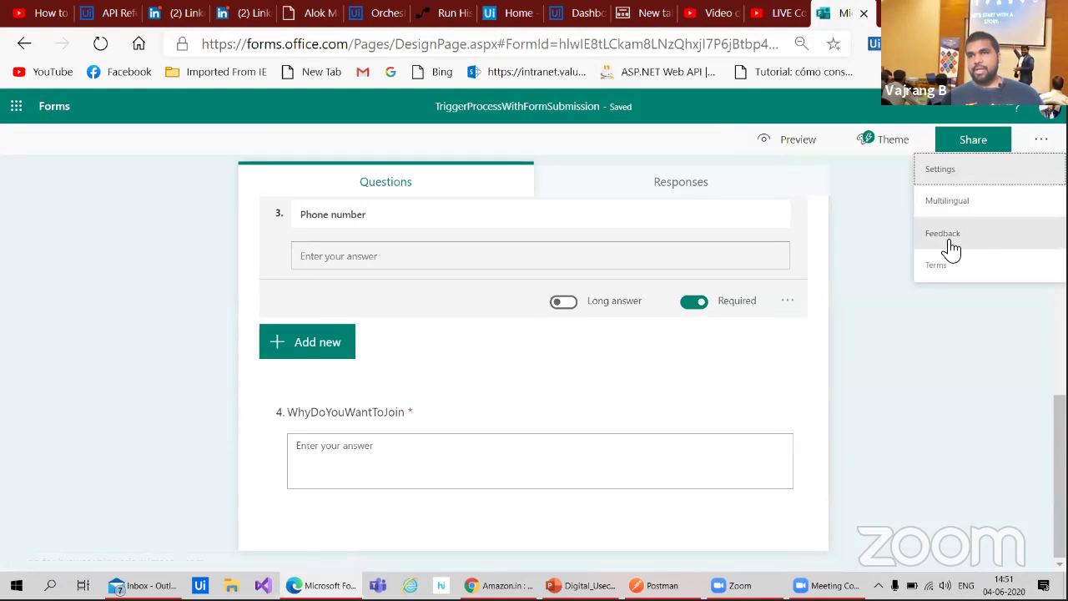
pyautogui.click(943, 289)
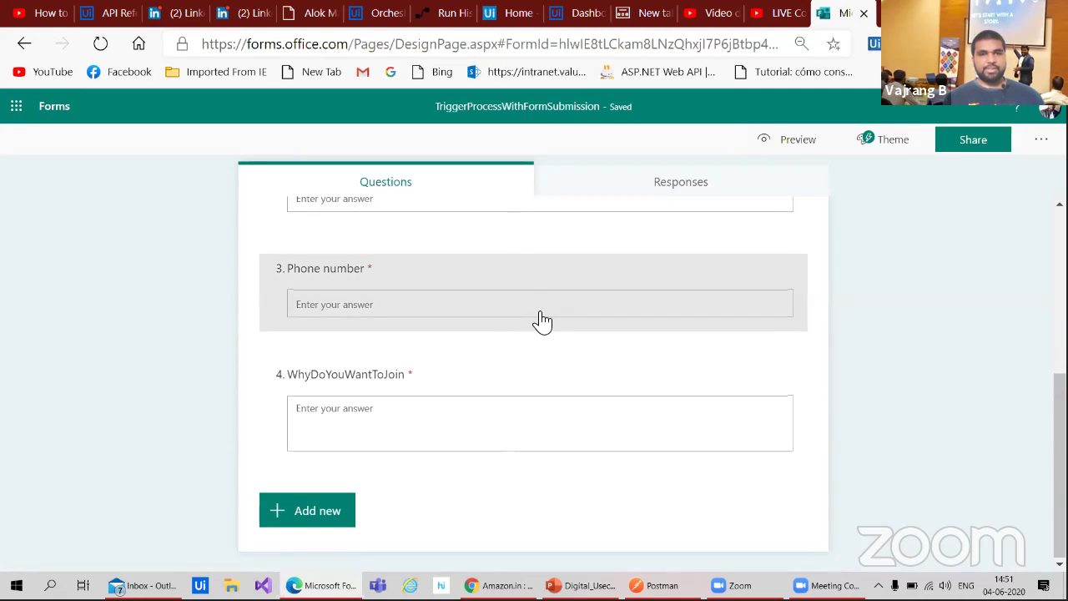
pyautogui.scroll(3, 543, 322)
pyautogui.click(610, 193)
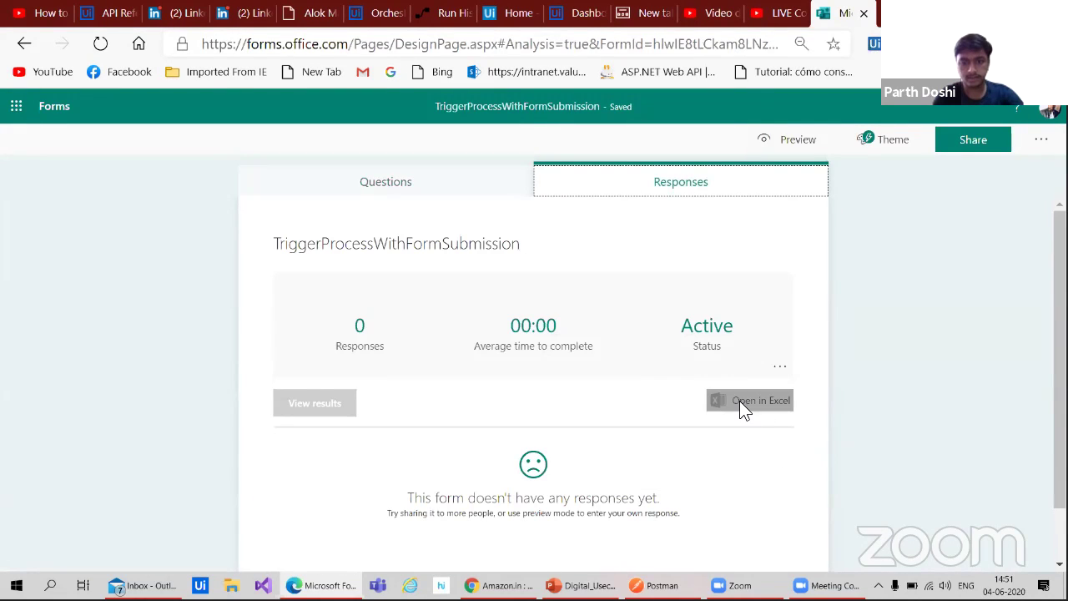
pyautogui.click(739, 400)
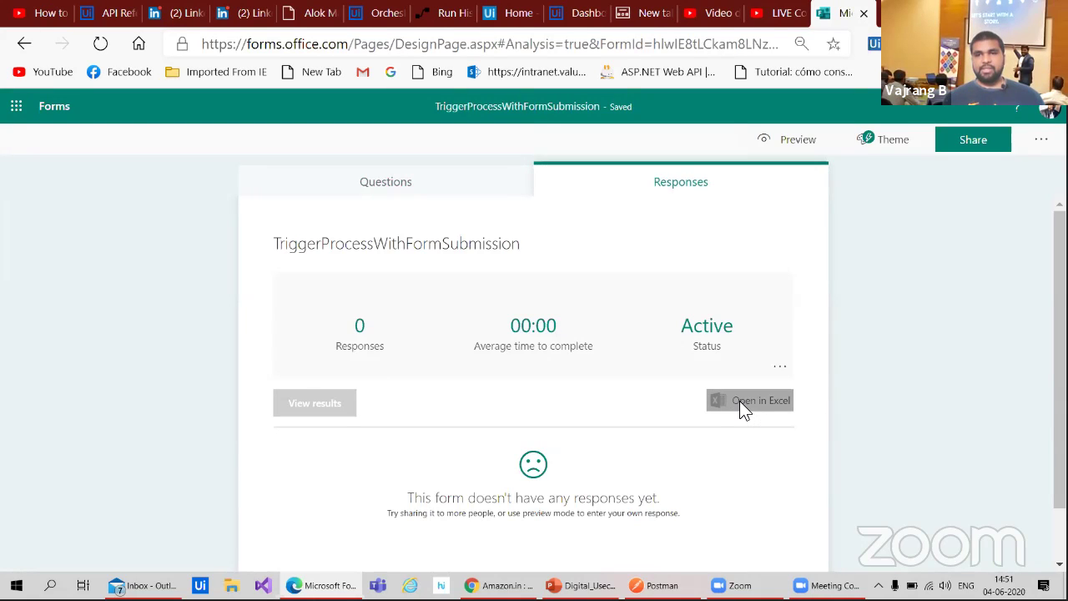
pyautogui.click(779, 369)
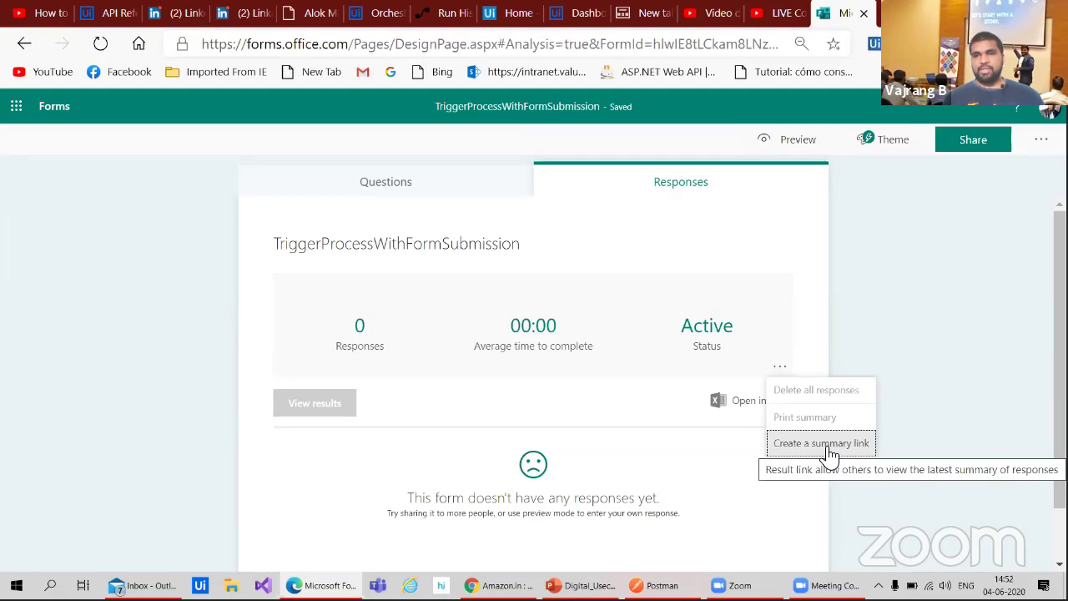
pyautogui.click(699, 494)
pyautogui.scroll(-1, 699, 494)
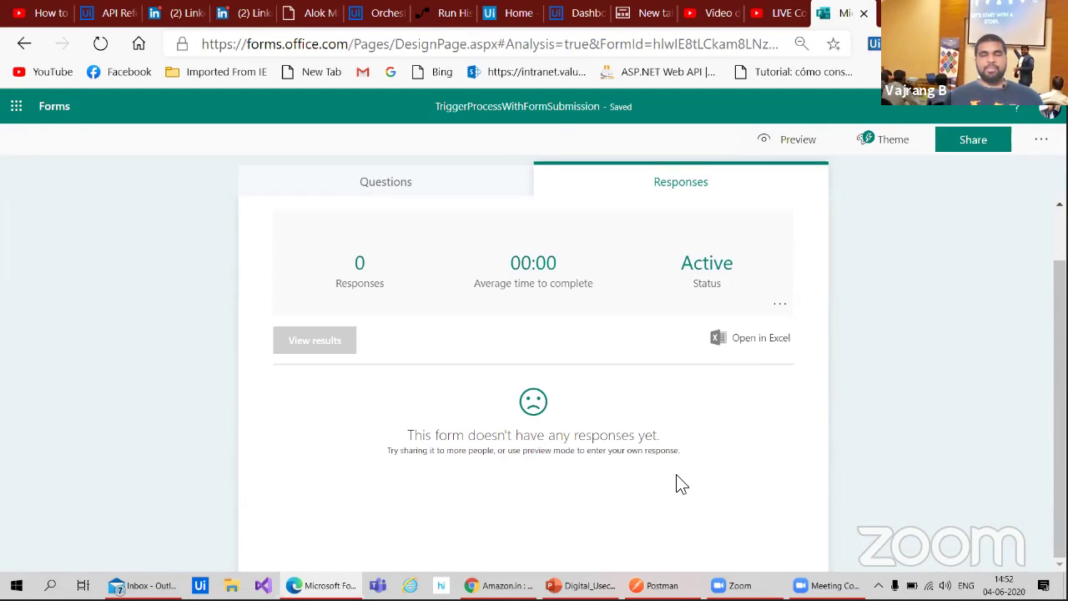
pyautogui.scroll(1, 680, 484)
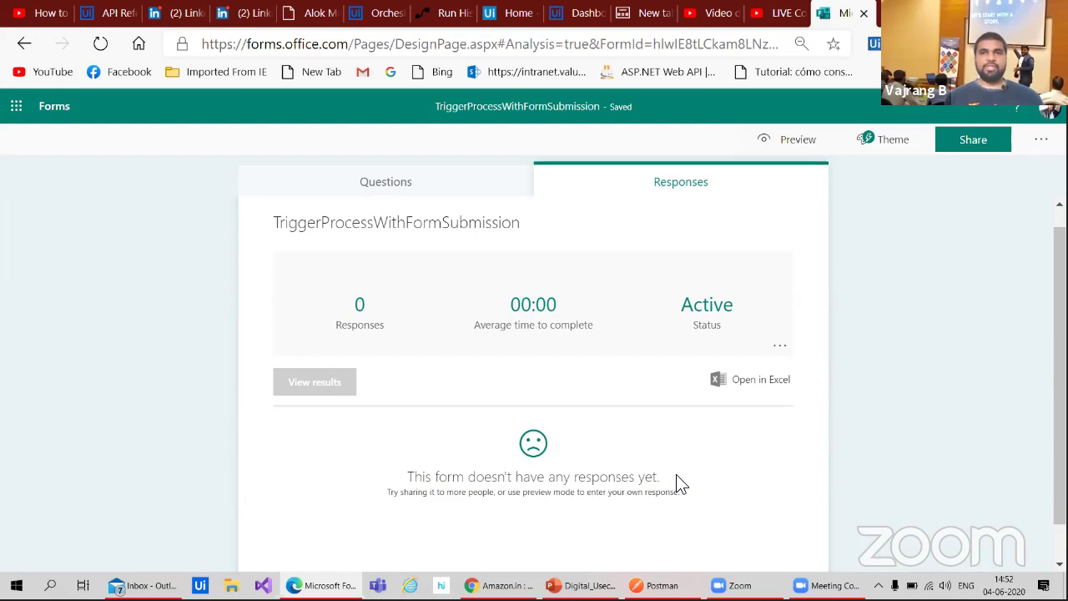
# - Check the live stream's chat on YouTube and reload the form's Responses page
pyautogui.click(767, 18)
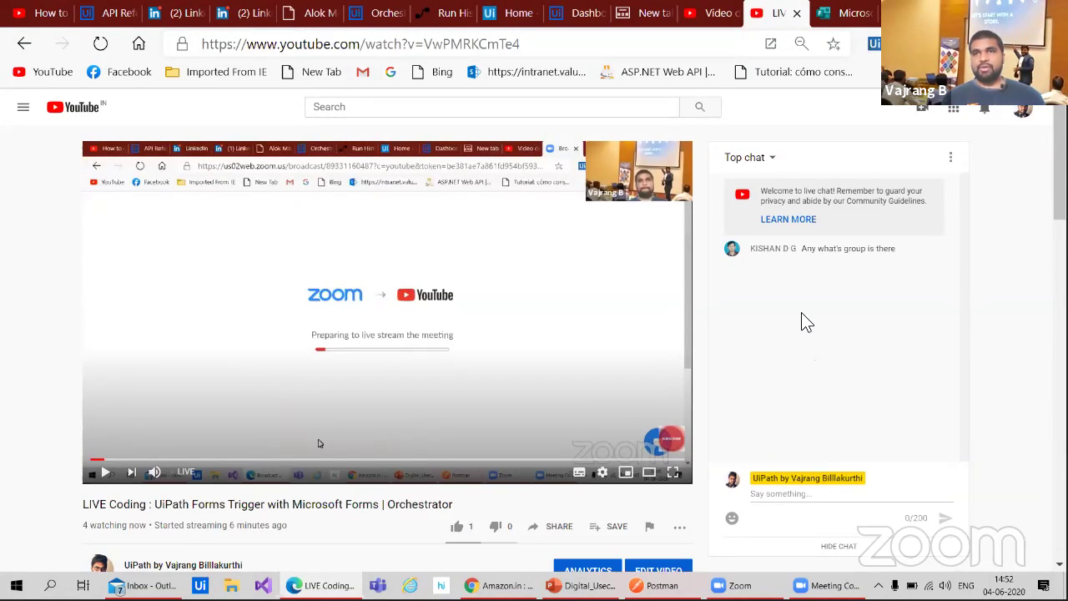
pyautogui.click(836, 15)
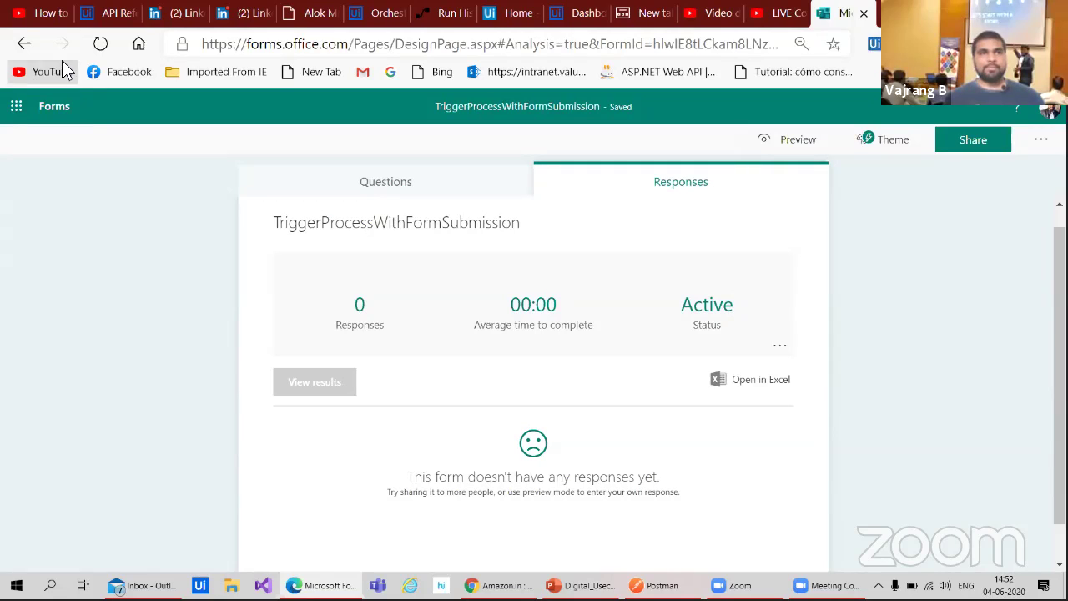
pyautogui.click(100, 43)
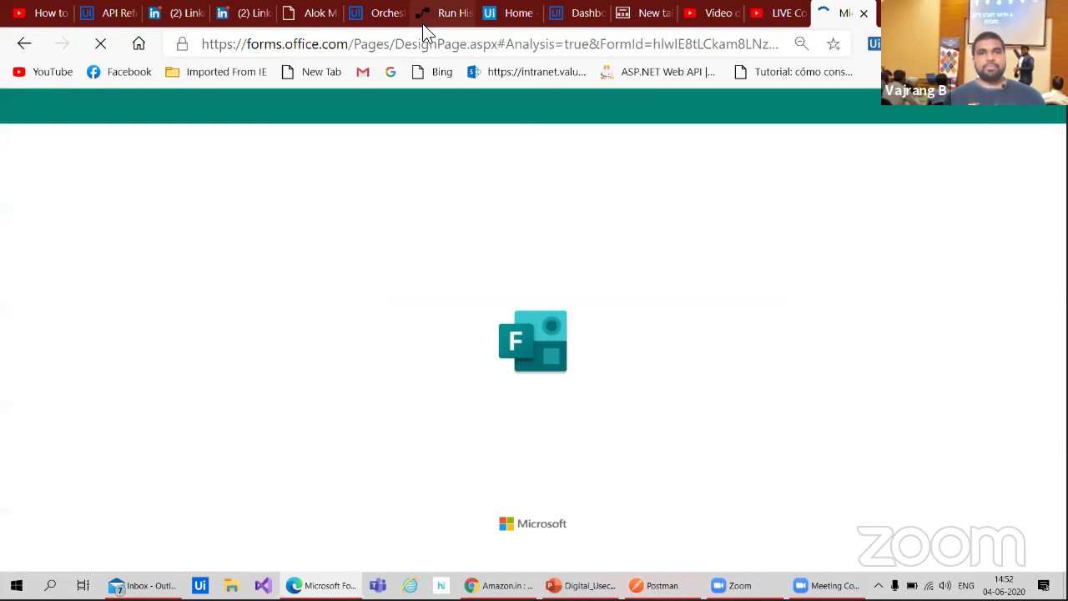
pyautogui.click(422, 21)
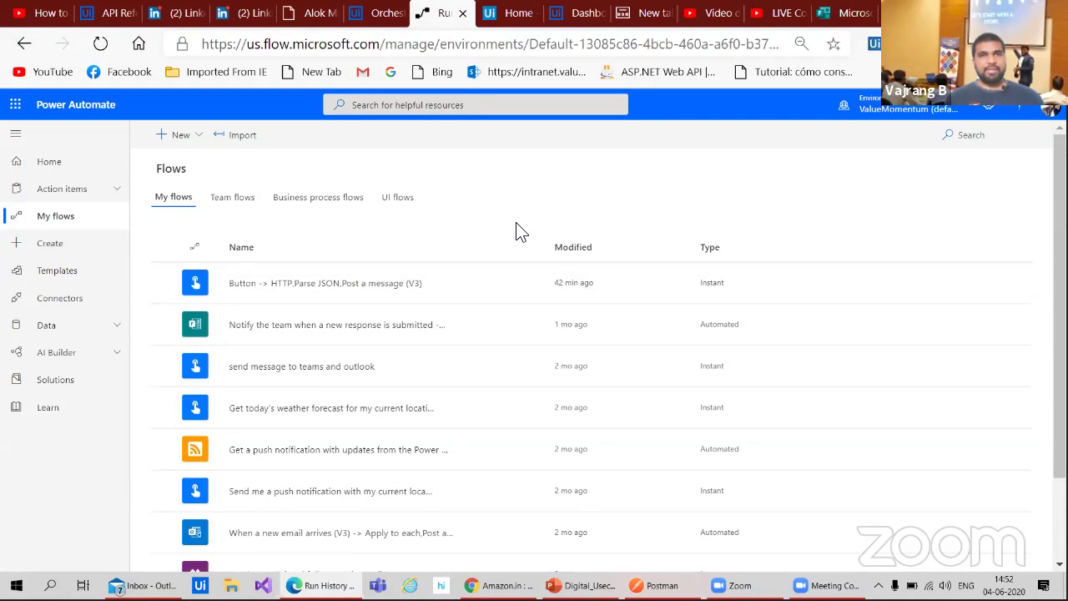
pyautogui.click(834, 18)
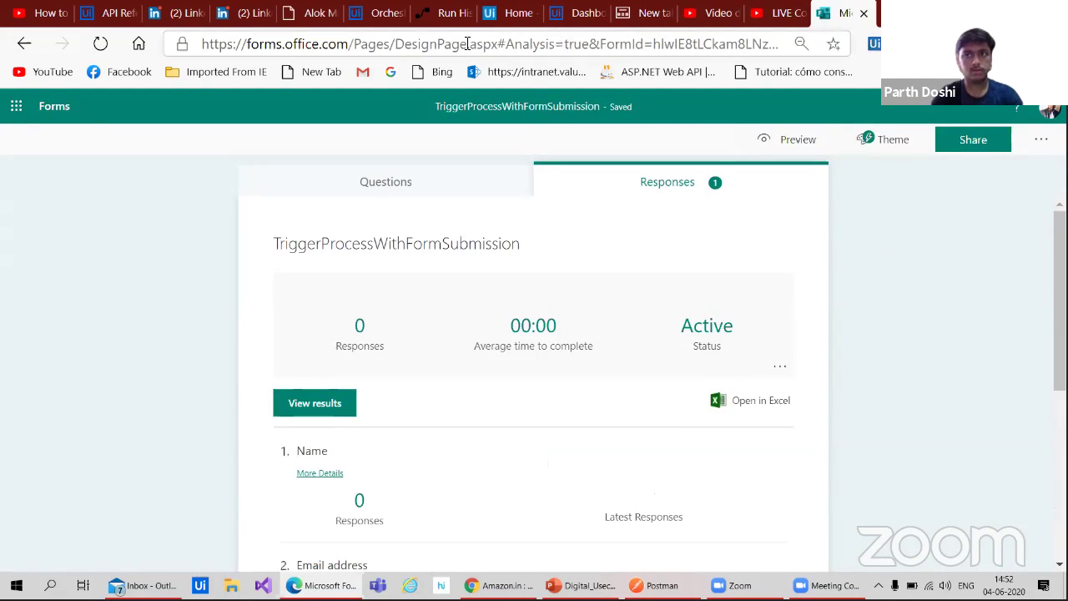
# - Read the latest submitted answers to the form's four questions on the Responses page
pyautogui.scroll(-3, 508, 334)
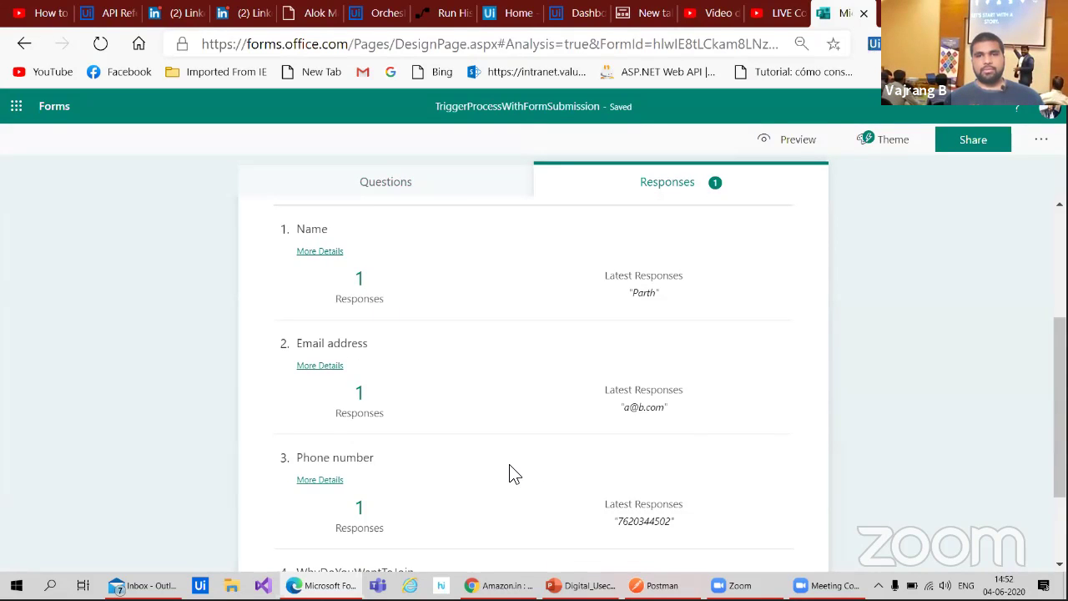
pyautogui.scroll(-1, 509, 469)
pyautogui.scroll(-1, 511, 472)
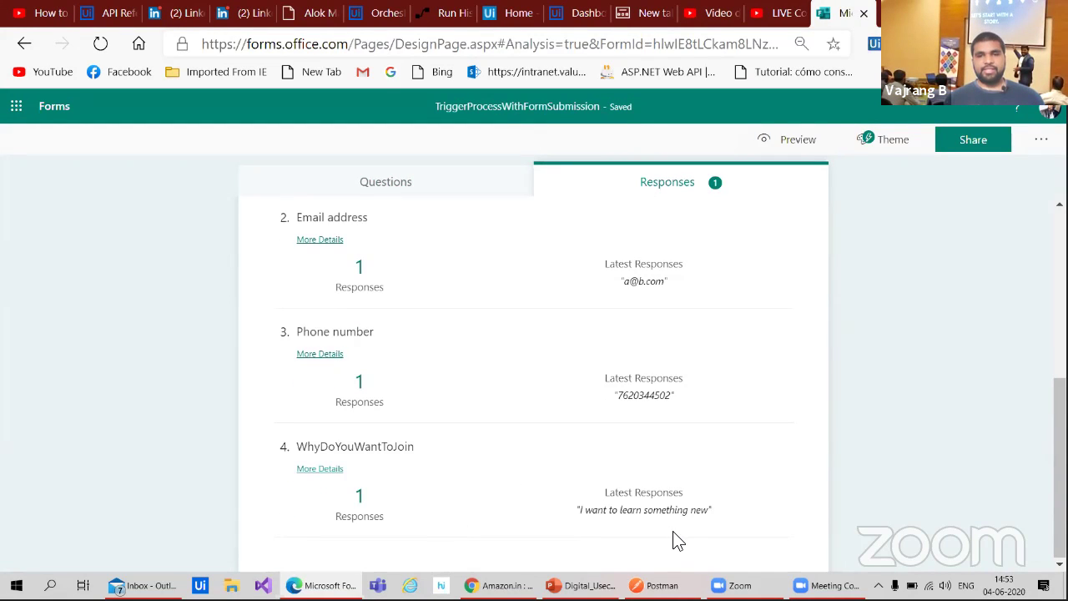
pyautogui.scroll(5, 499, 359)
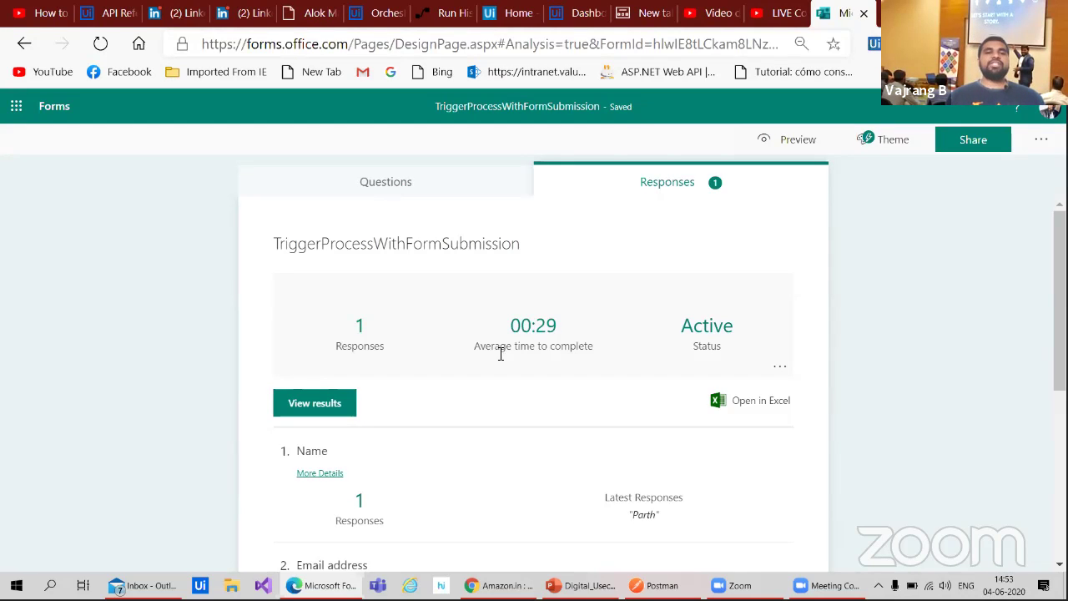
pyautogui.scroll(-2, 586, 443)
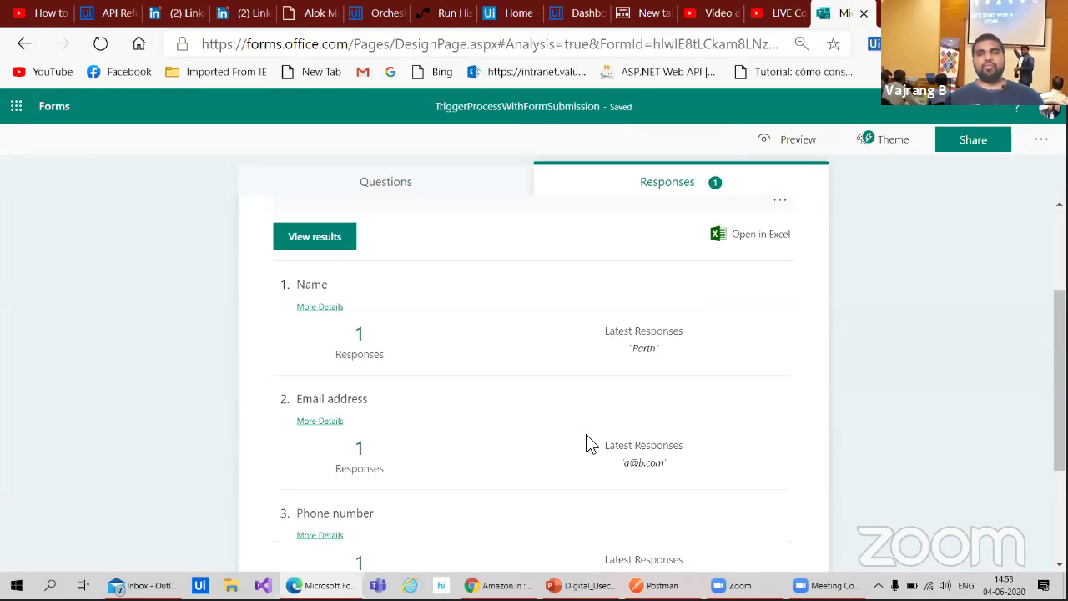
pyautogui.scroll(-2, 587, 443)
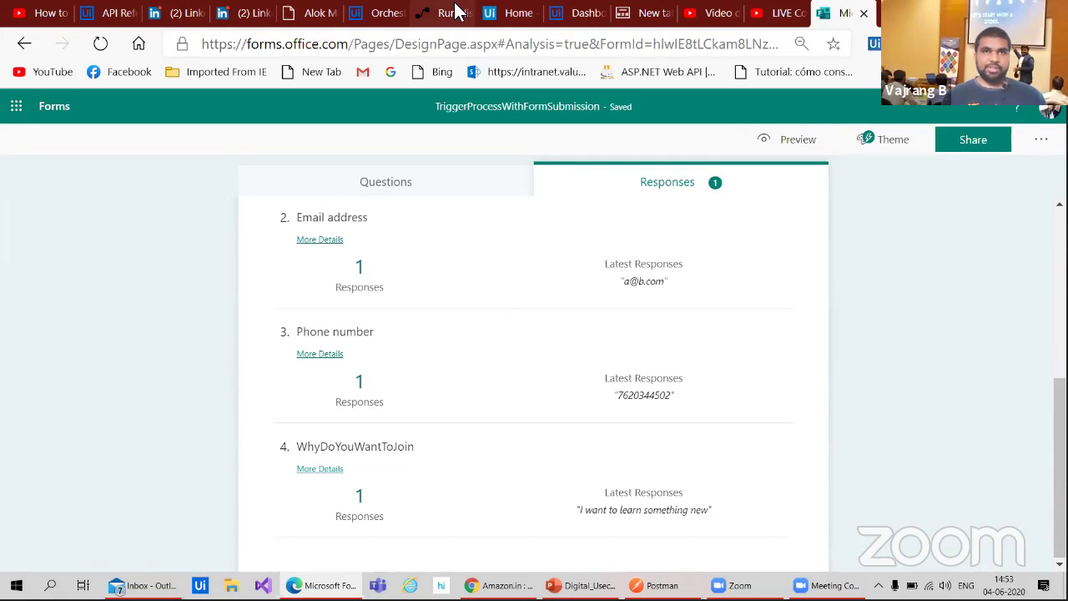
# - Switch to Power Automate, open the flow "Button -> HTTP,Parse JSON,Post a message (V3)" for editing, and examine its manual trigger and first HTTP action
pyautogui.click(447, 30)
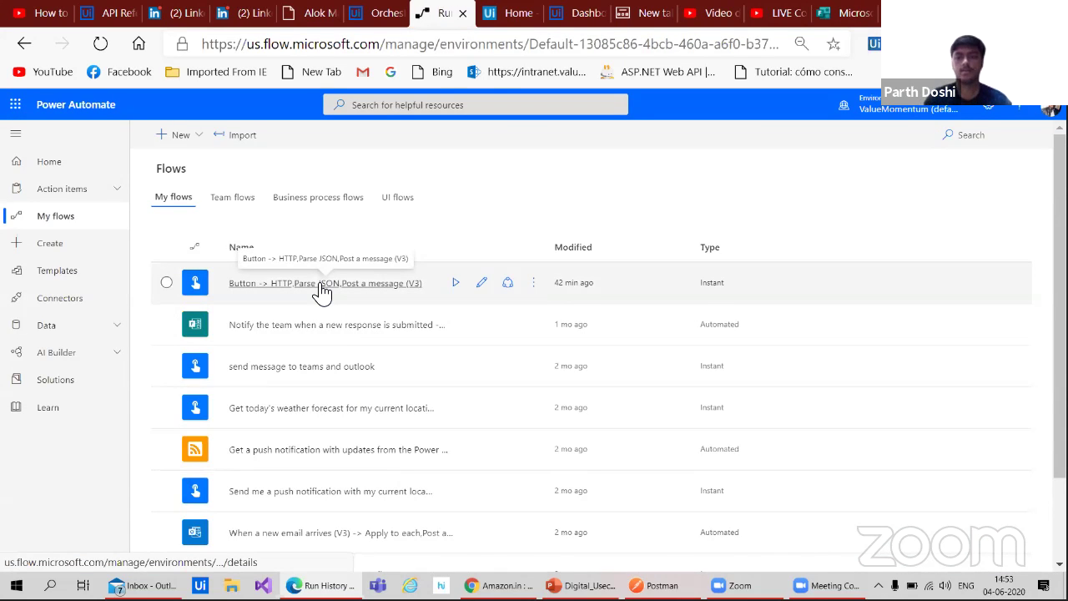
pyautogui.click(322, 284)
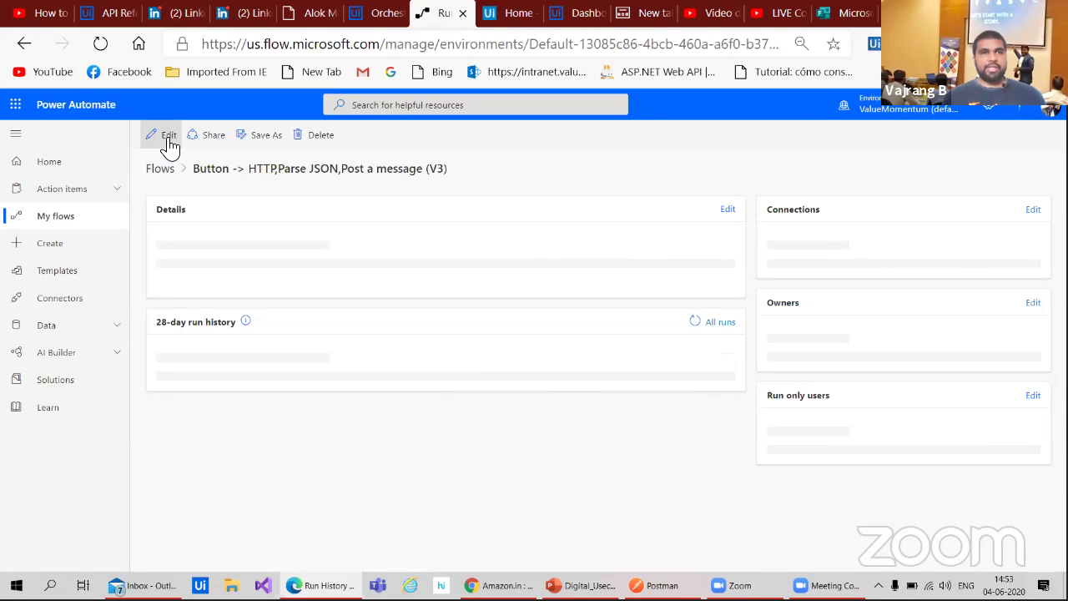
pyautogui.click(165, 136)
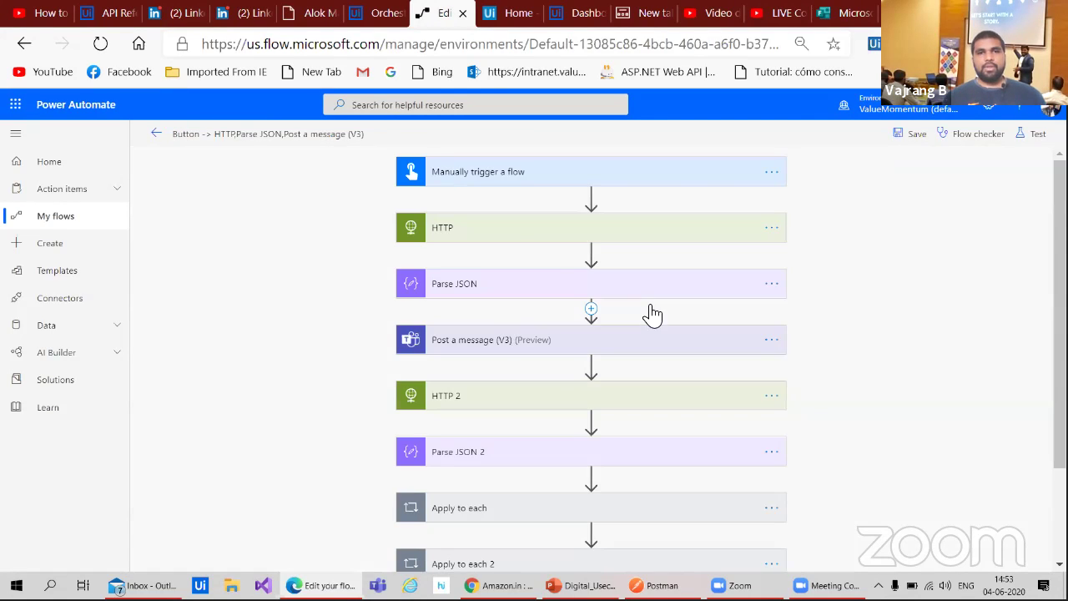
pyautogui.click(508, 187)
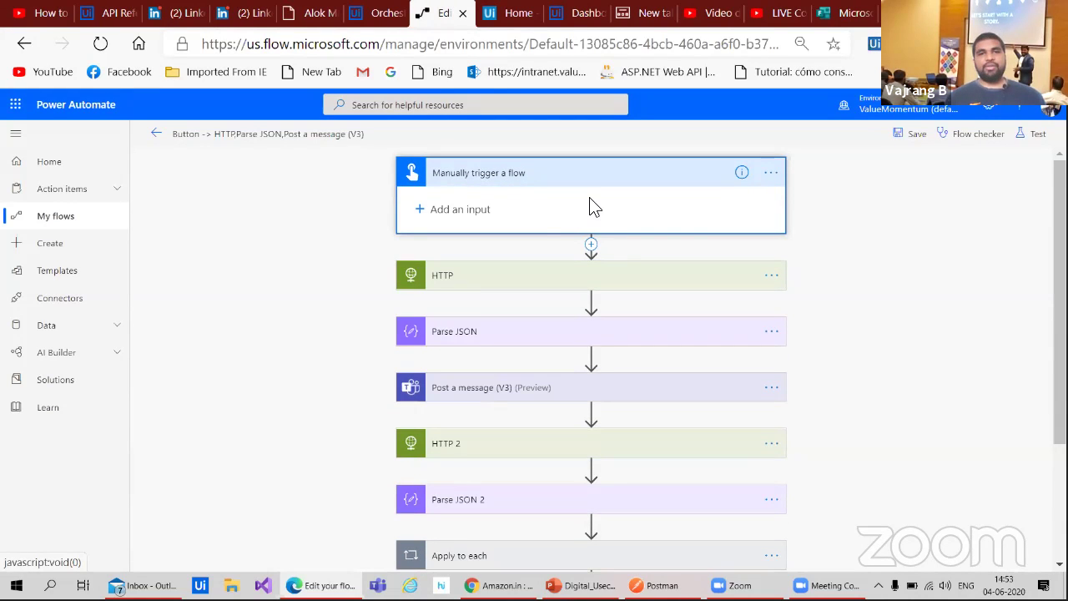
pyautogui.click(484, 286)
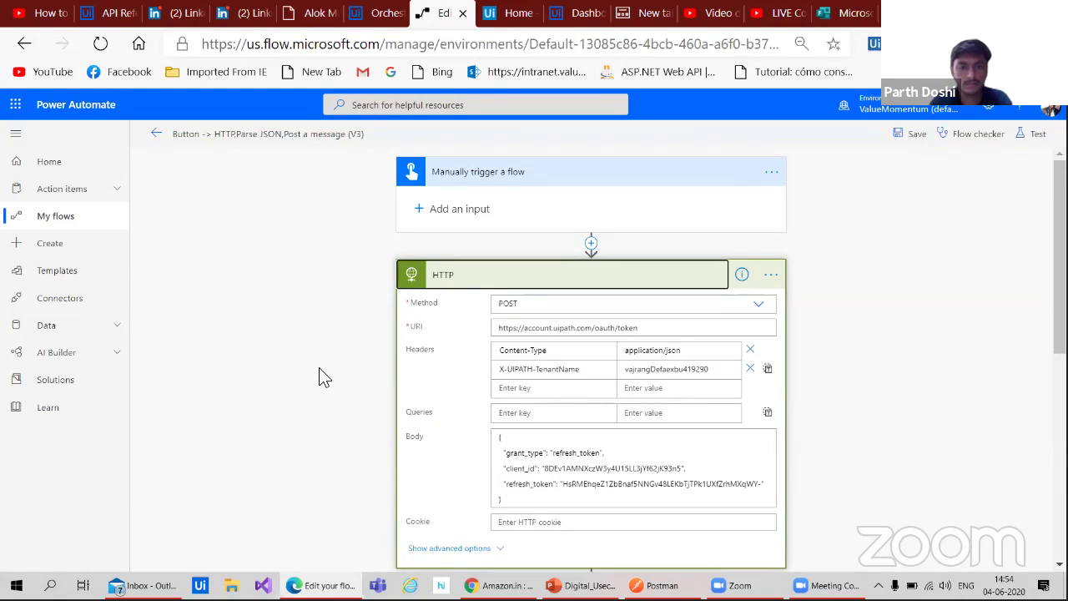
pyautogui.scroll(-1, 319, 367)
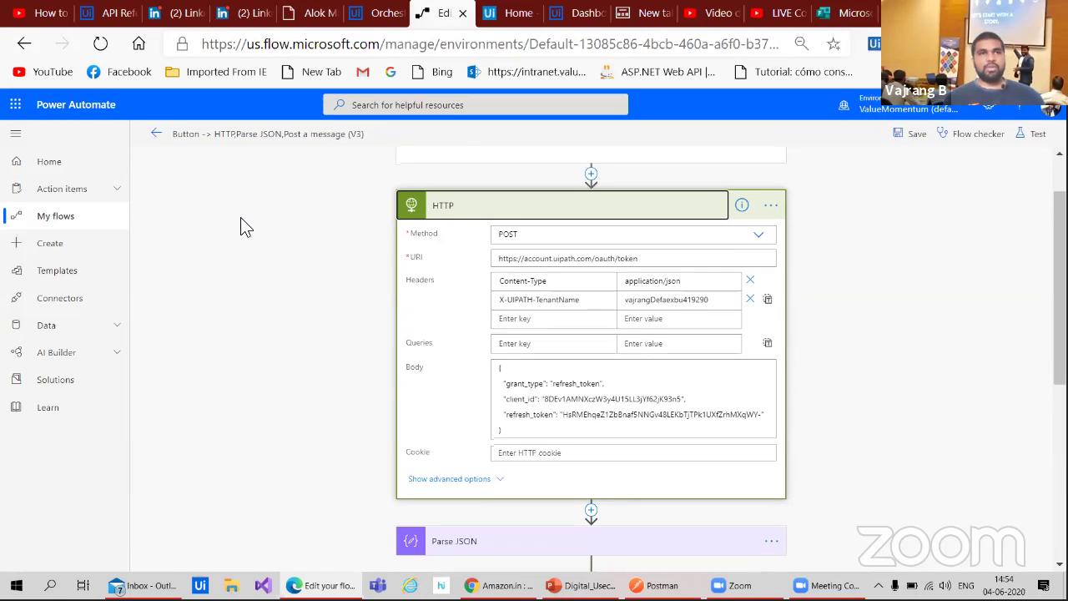
# - Glance at the Orchestrator API documentation and switch to the UiPath Orchestrator dashboard of the Default folder
pyautogui.click(380, 13)
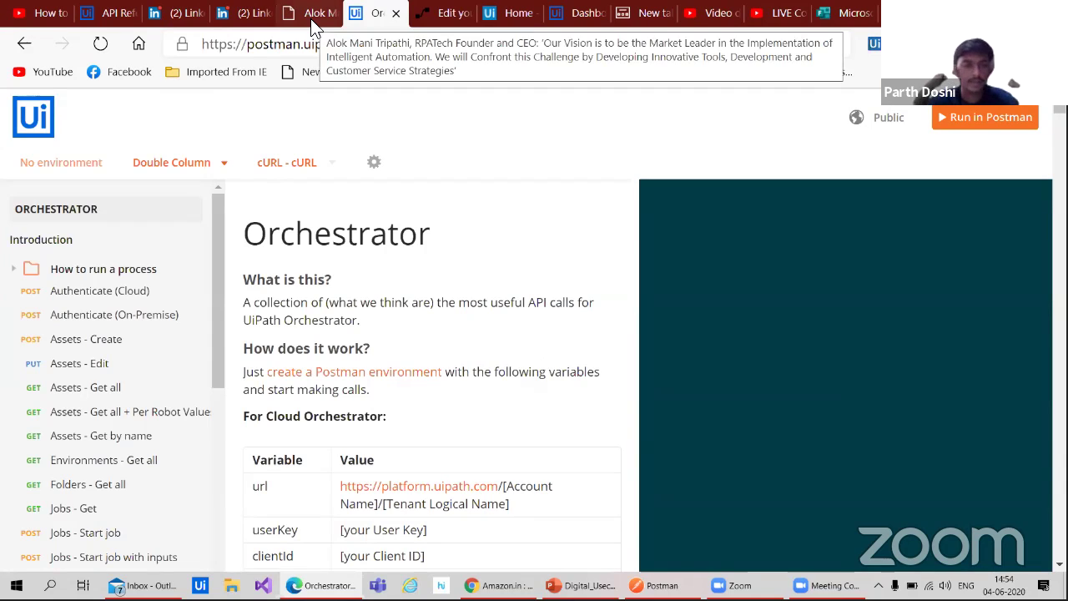
pyautogui.click(517, 25)
pyautogui.click(576, 17)
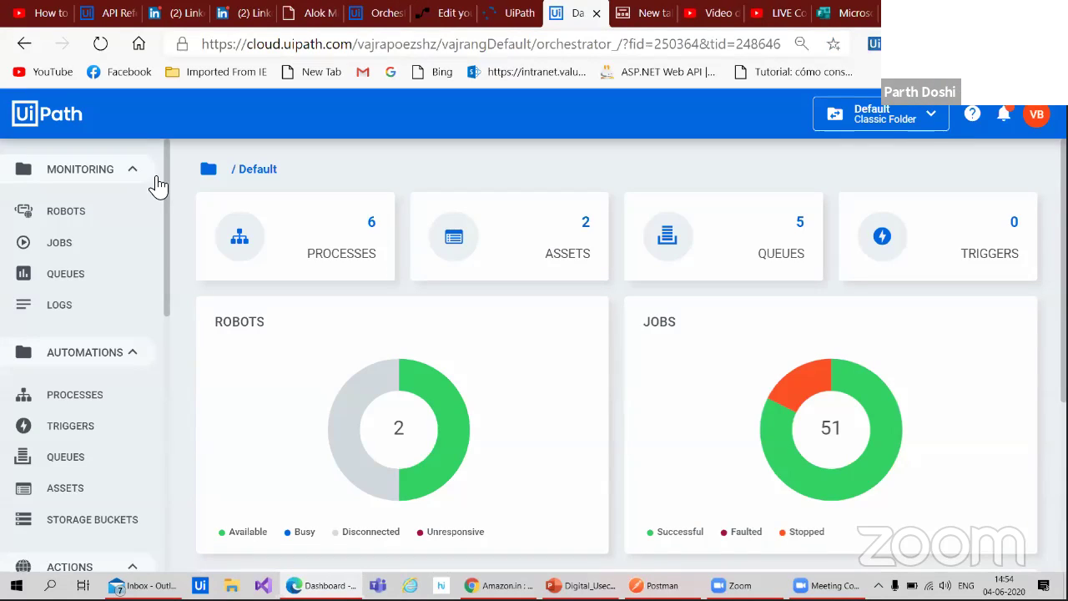
# - Check the Triggers page of the Default folder in Orchestrator and return to the dashboard
pyautogui.scroll(-2, 50, 346)
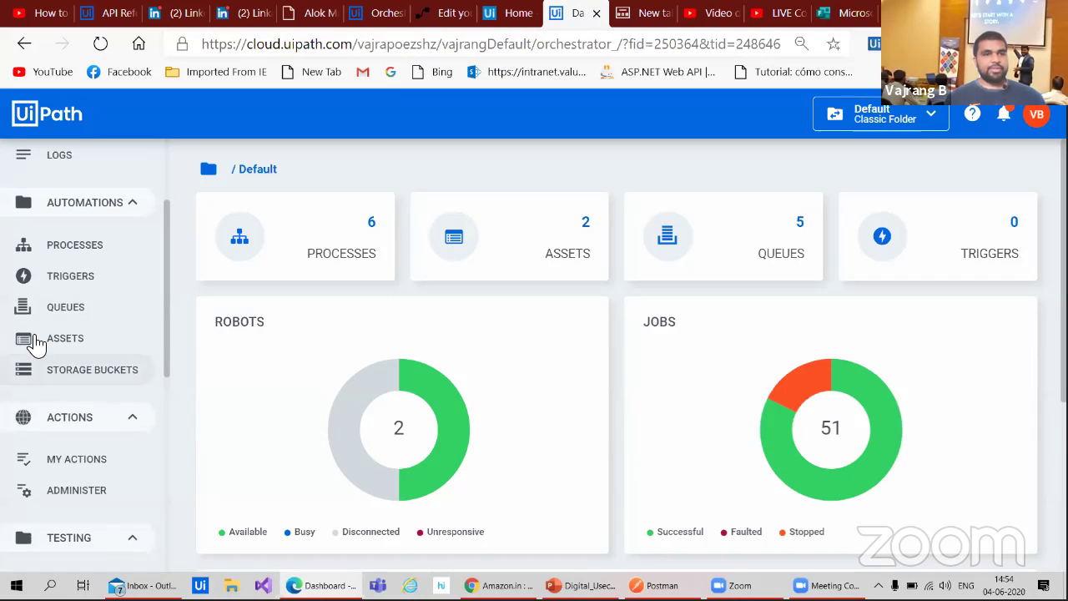
pyautogui.click(63, 285)
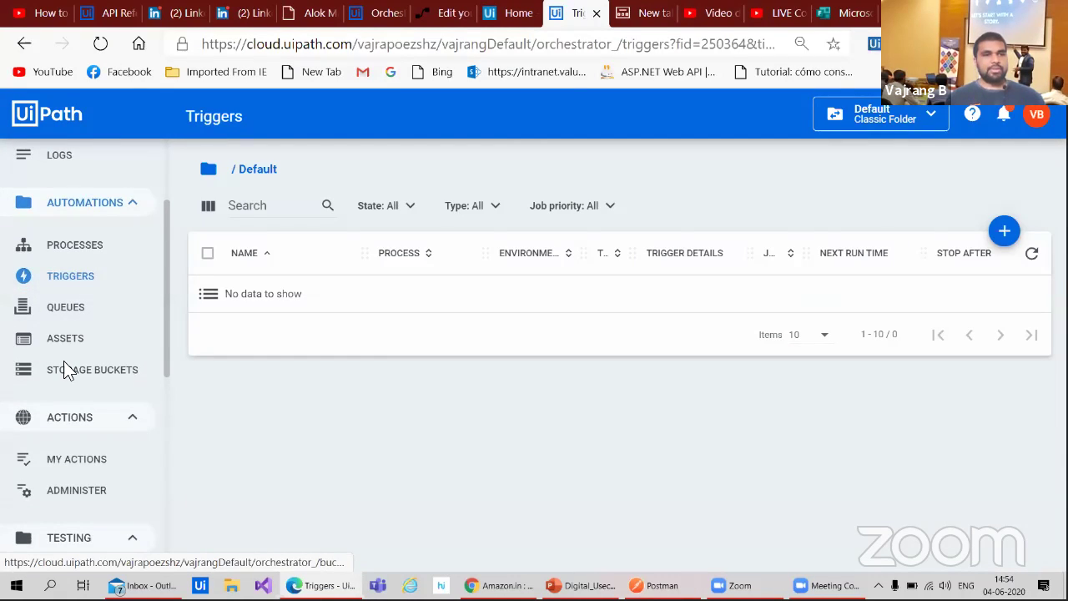
pyautogui.scroll(-3, 64, 369)
pyautogui.scroll(4, 64, 368)
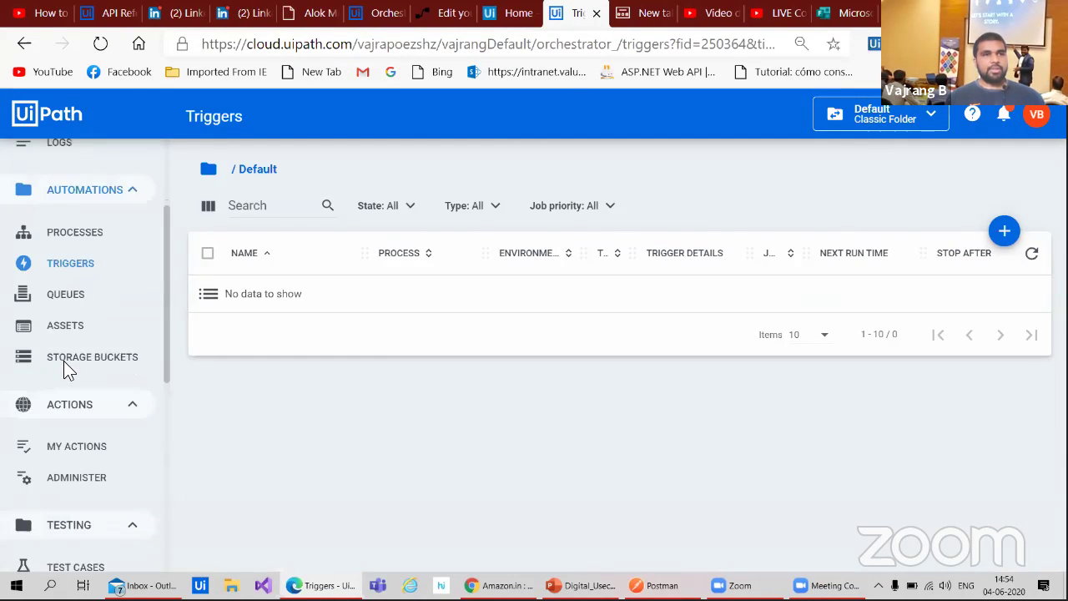
pyautogui.click(54, 117)
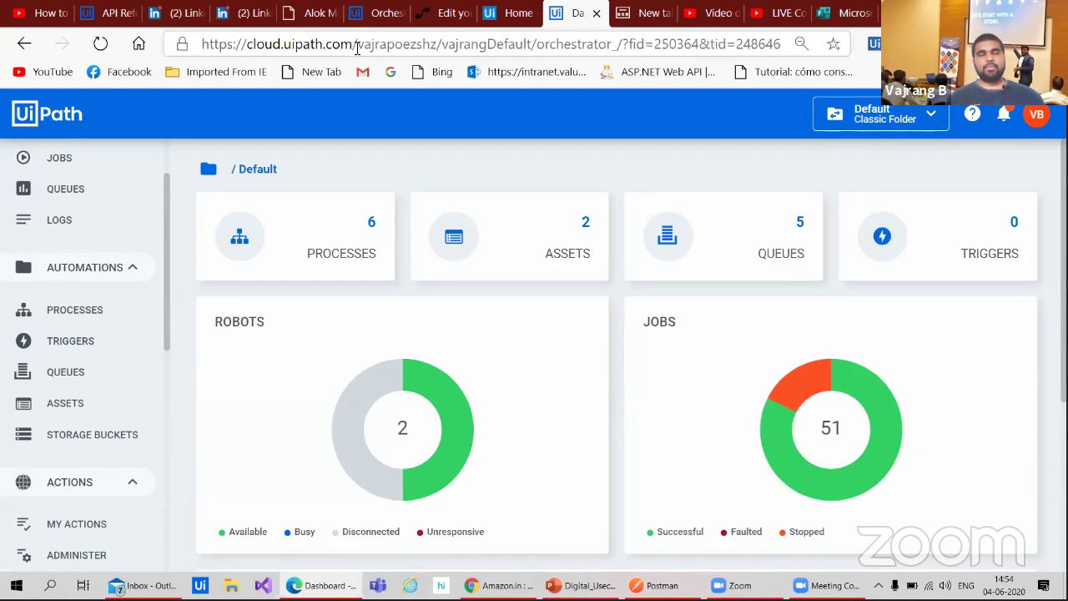
# - Go to the UiPath cloud portal's service administration and view the API Access details of the Orchestrator service
pyautogui.moveTo(356, 46); pyautogui.dragTo(781, 44)
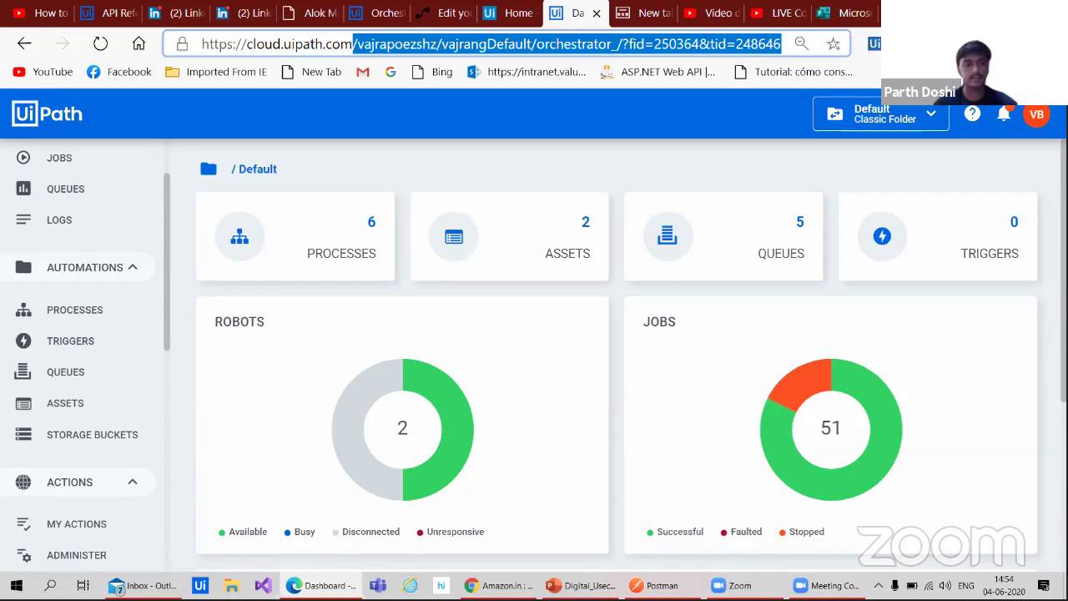
pyautogui.press('BackSpace')
pyautogui.press('Return')
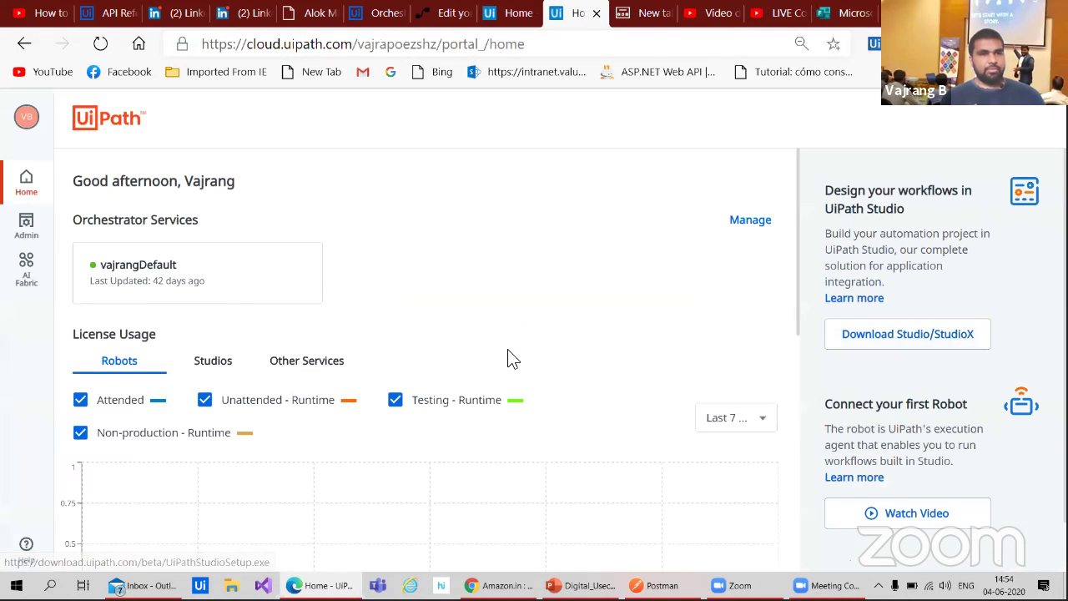
pyautogui.click(31, 230)
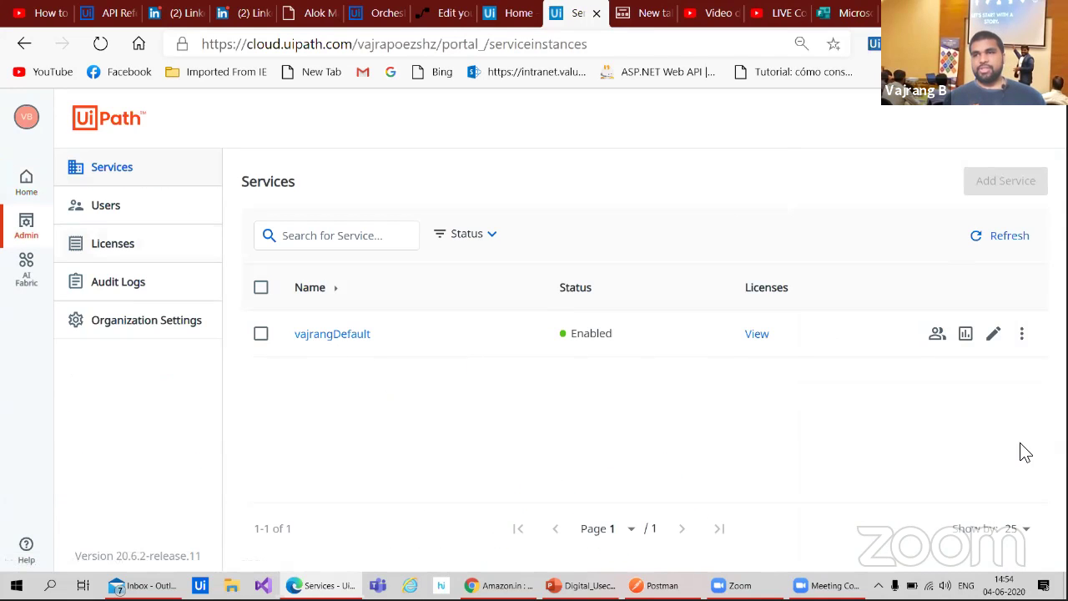
pyautogui.click(1021, 335)
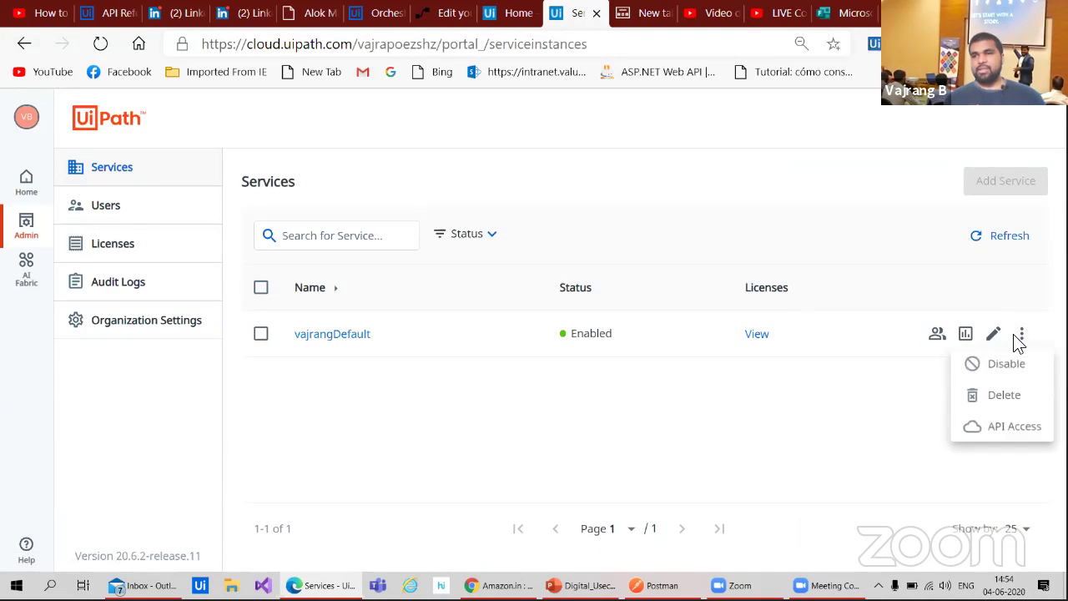
pyautogui.click(1000, 430)
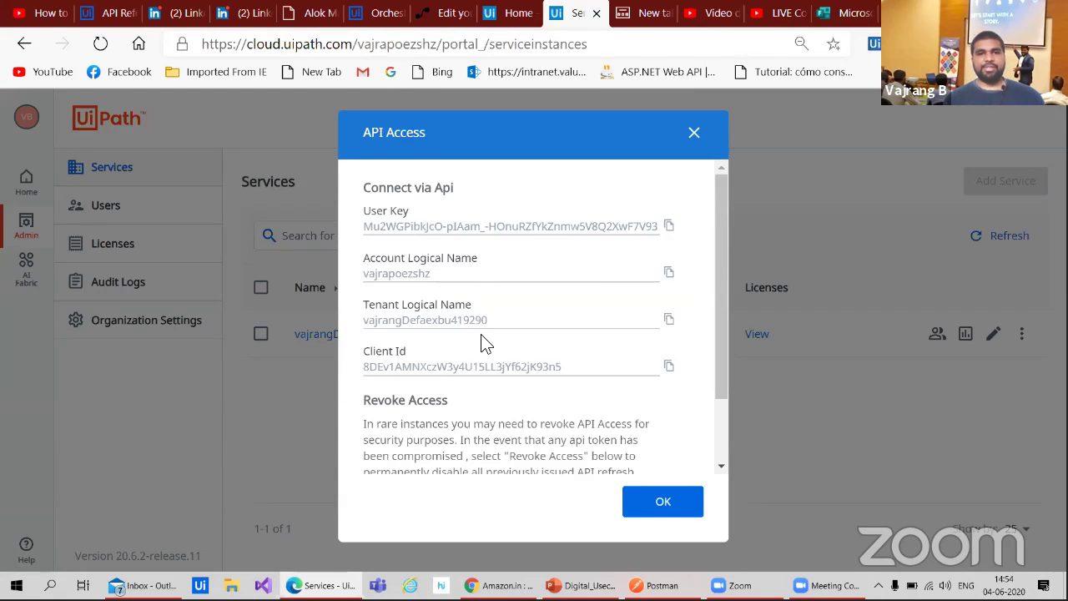
pyautogui.scroll(-3, 481, 345)
pyautogui.scroll(3, 482, 396)
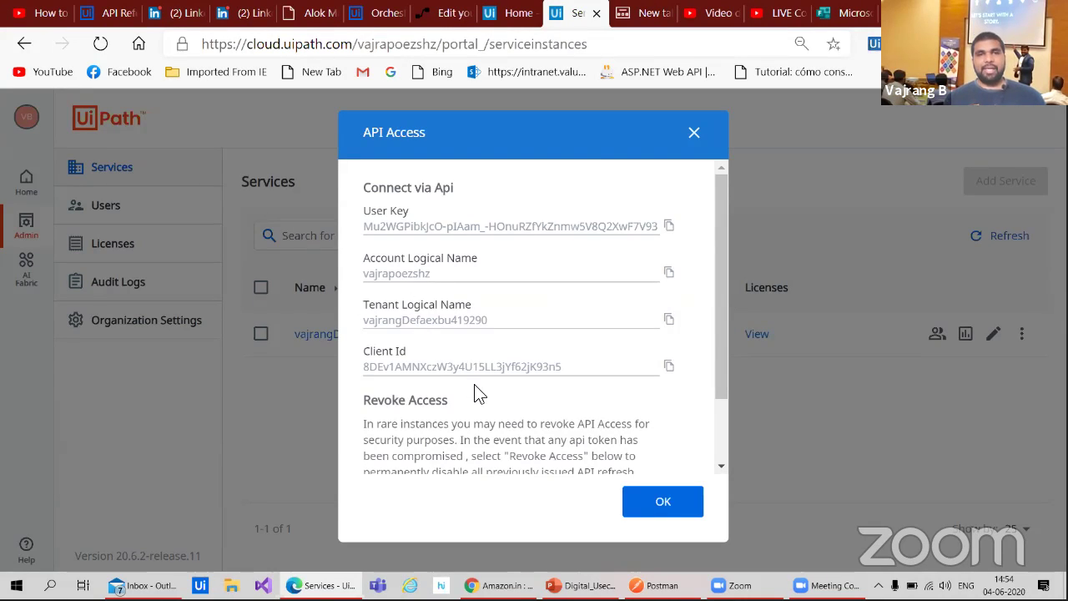
# - Compare the API Access details with the headers and body of the first HTTP action in the Power Automate flow
pyautogui.click(427, 20)
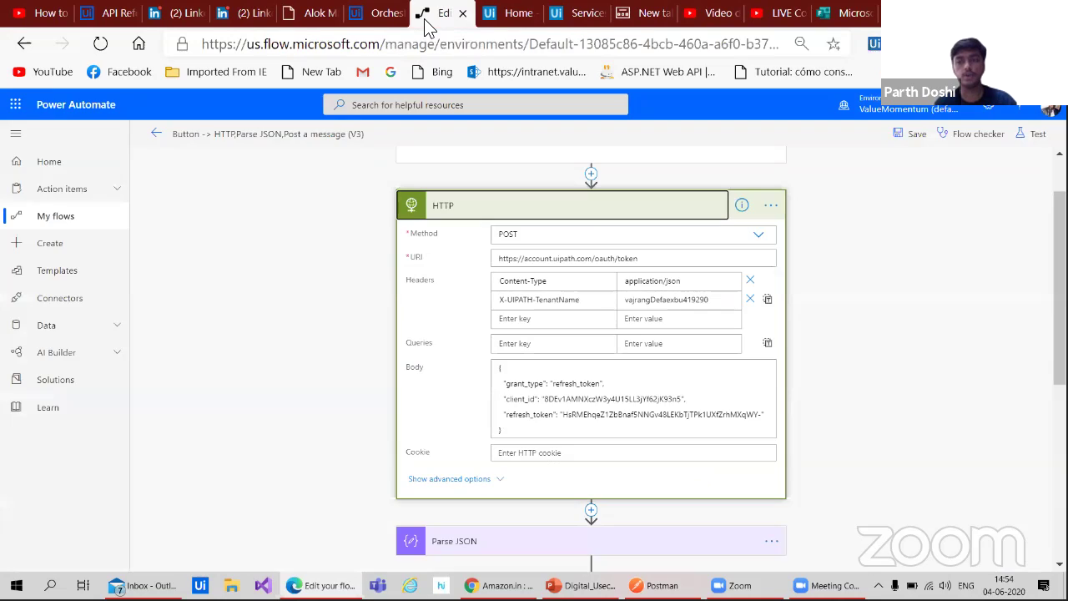
pyautogui.click(576, 14)
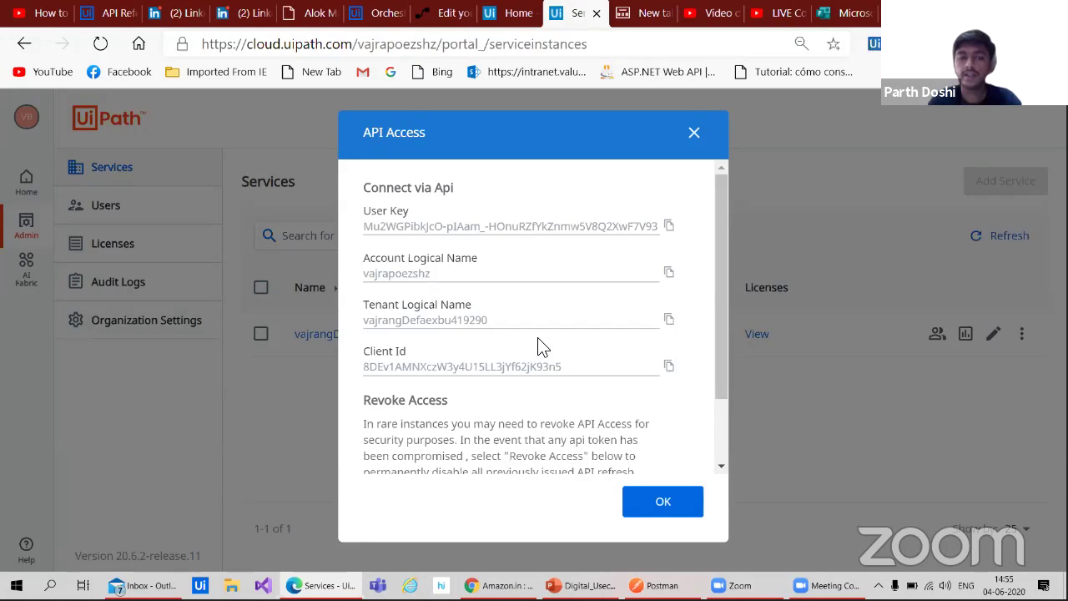
pyautogui.click(450, 12)
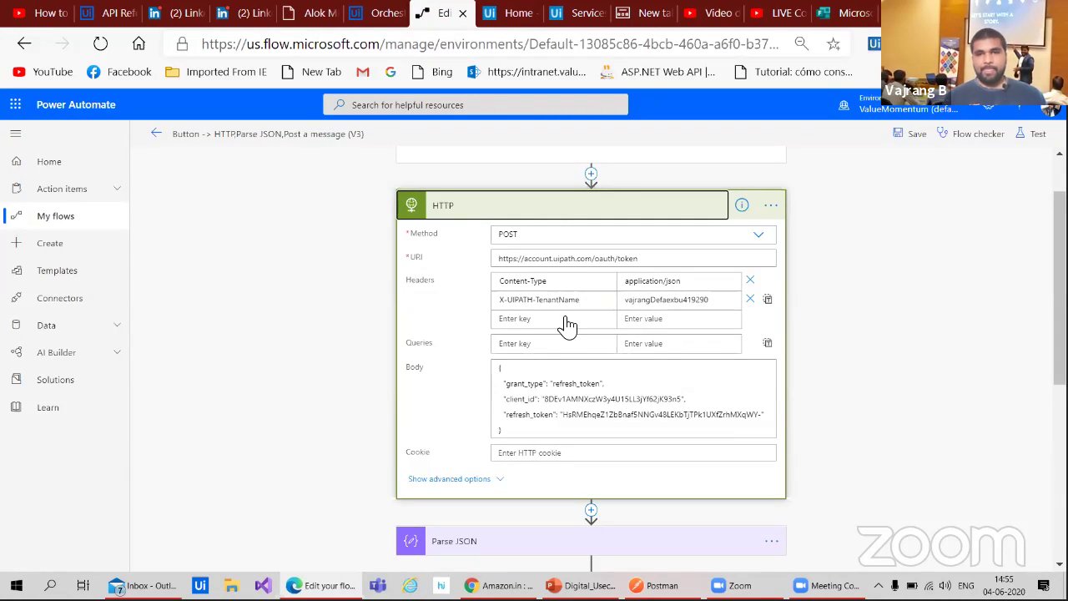
pyautogui.click(829, 303)
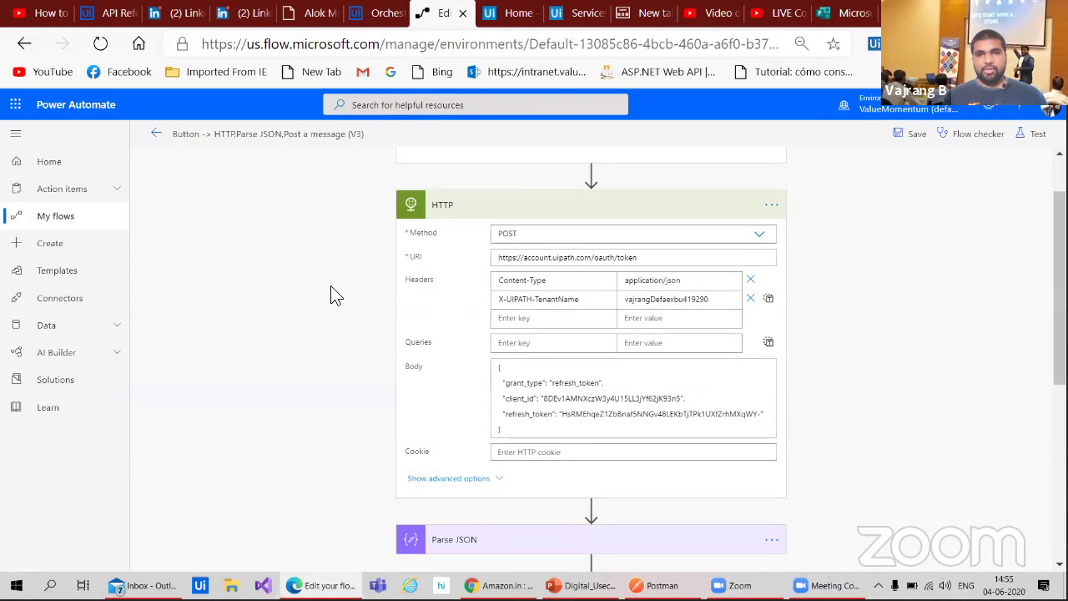
pyautogui.scroll(1, 334, 294)
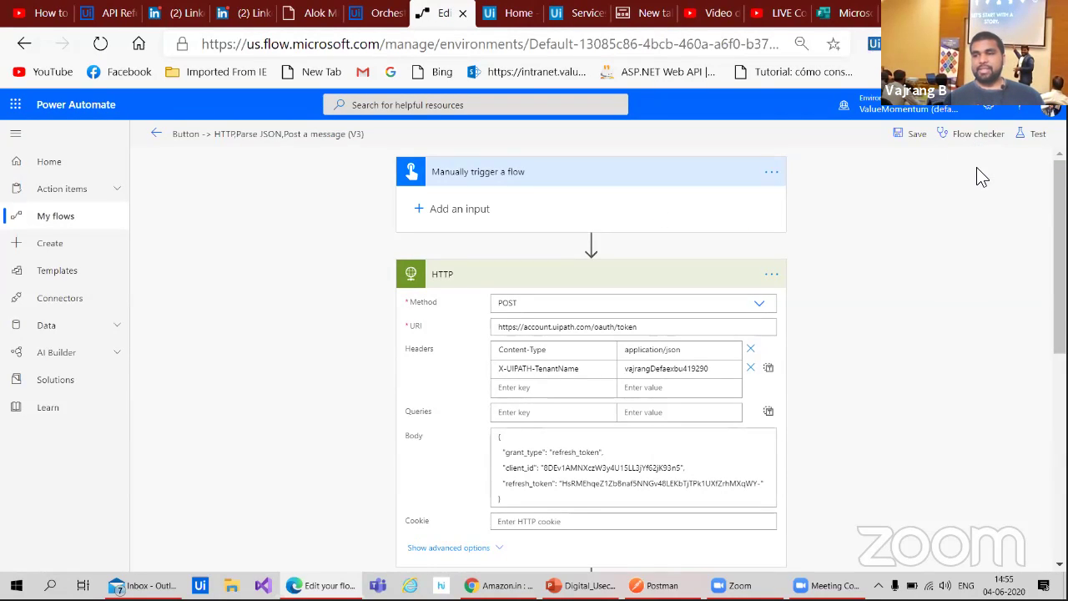
# - Save the flow and start a test run by performing the trigger action manually
pyautogui.click(912, 135)
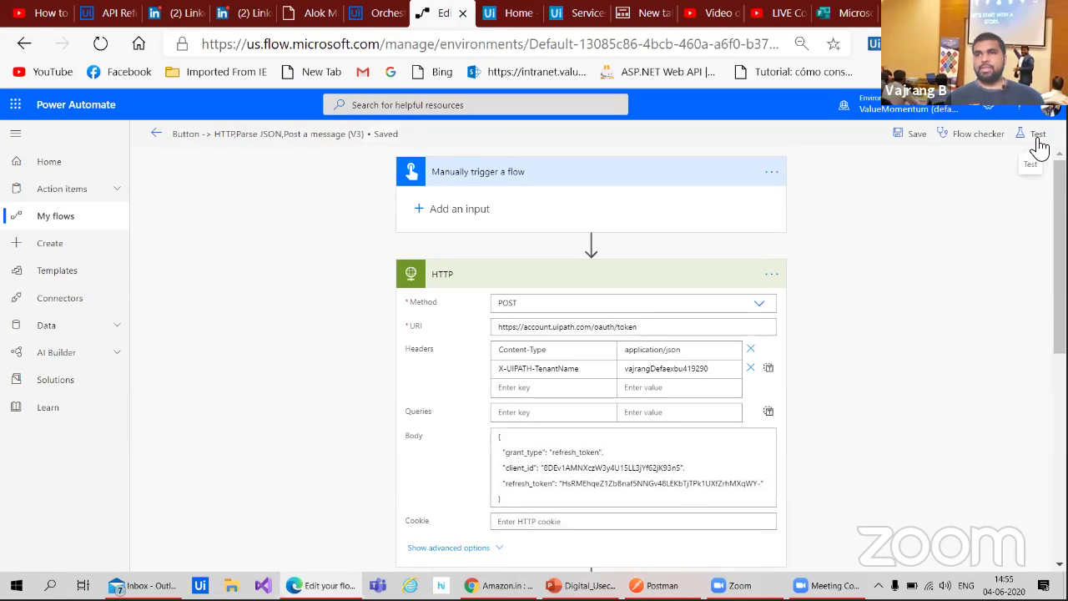
pyautogui.click(1036, 140)
pyautogui.click(923, 174)
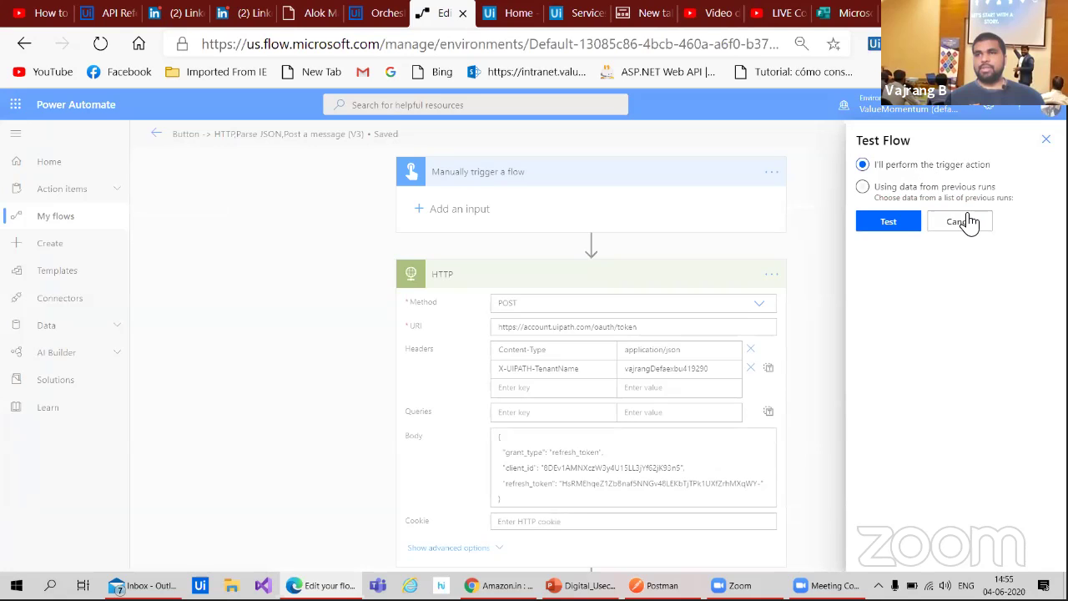
pyautogui.click(888, 221)
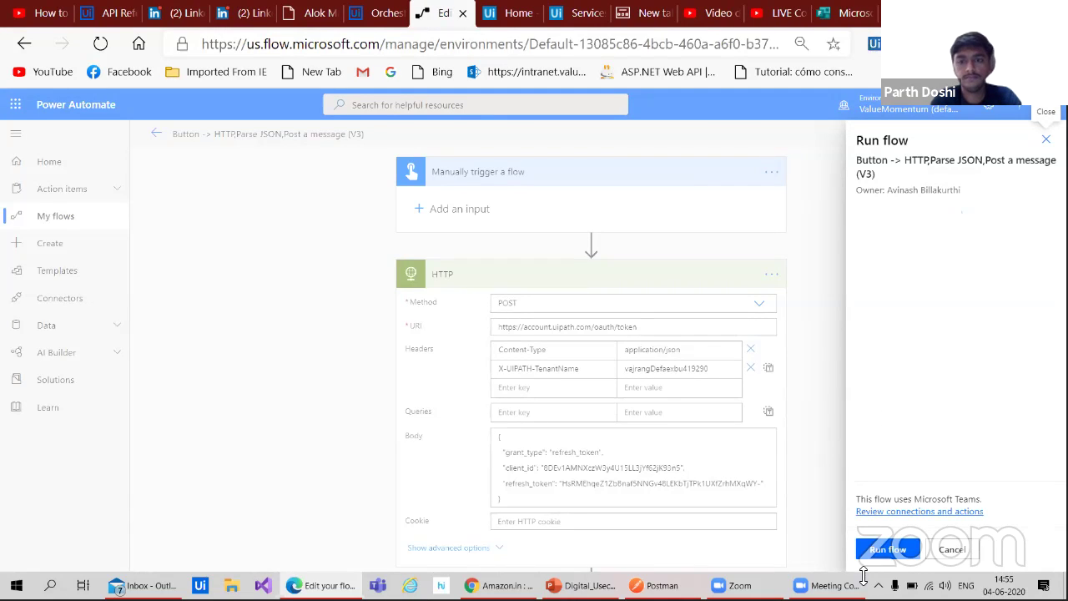
pyautogui.click(887, 551)
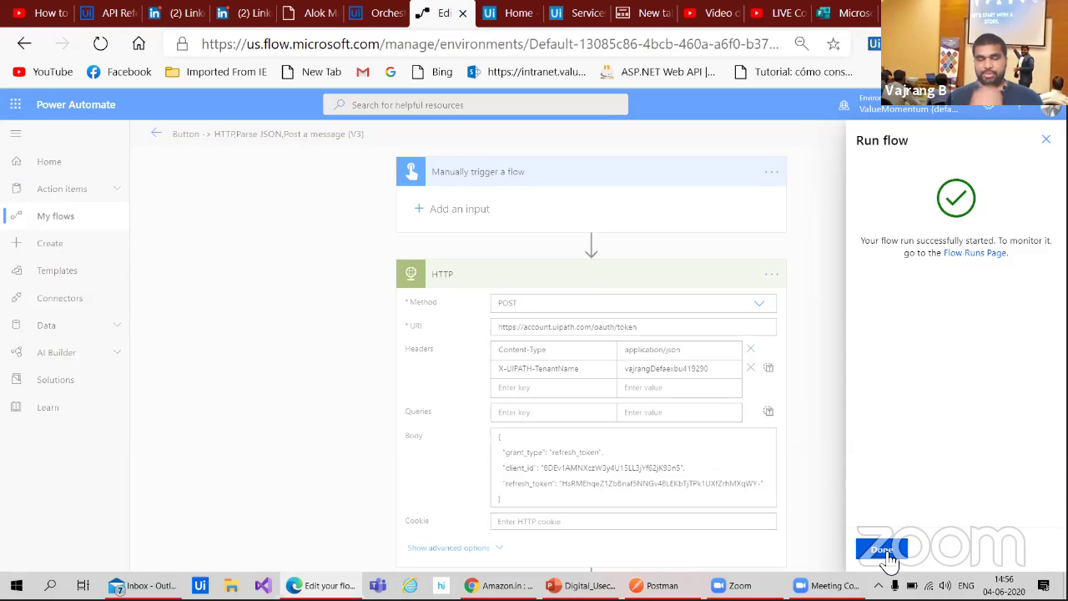
pyautogui.click(885, 552)
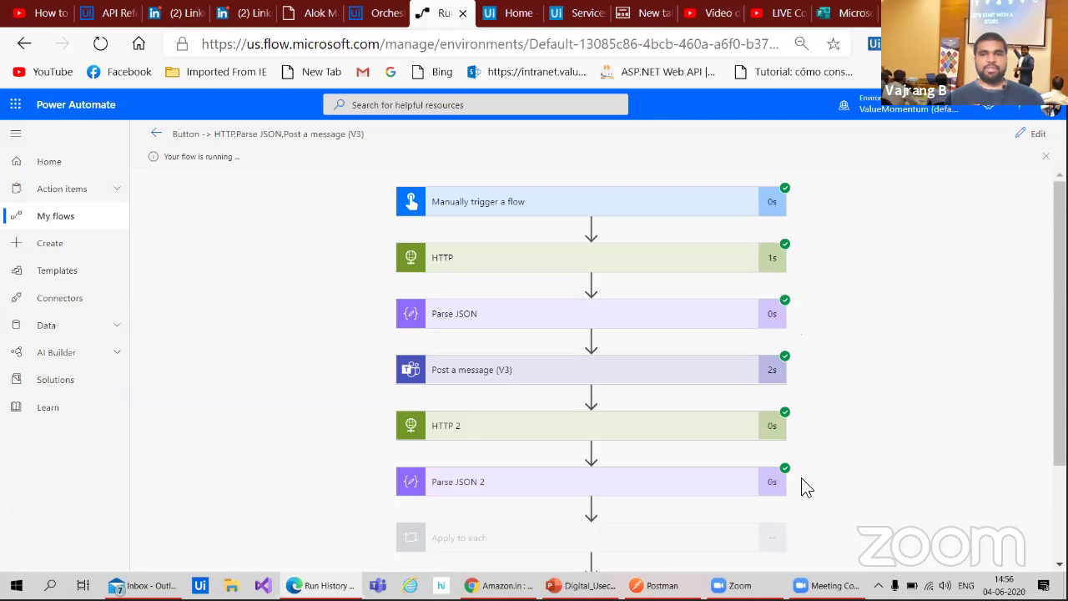
# - Review the test run's action statuses and dismiss the bot's Hello World message box
pyautogui.scroll(-2, 805, 486)
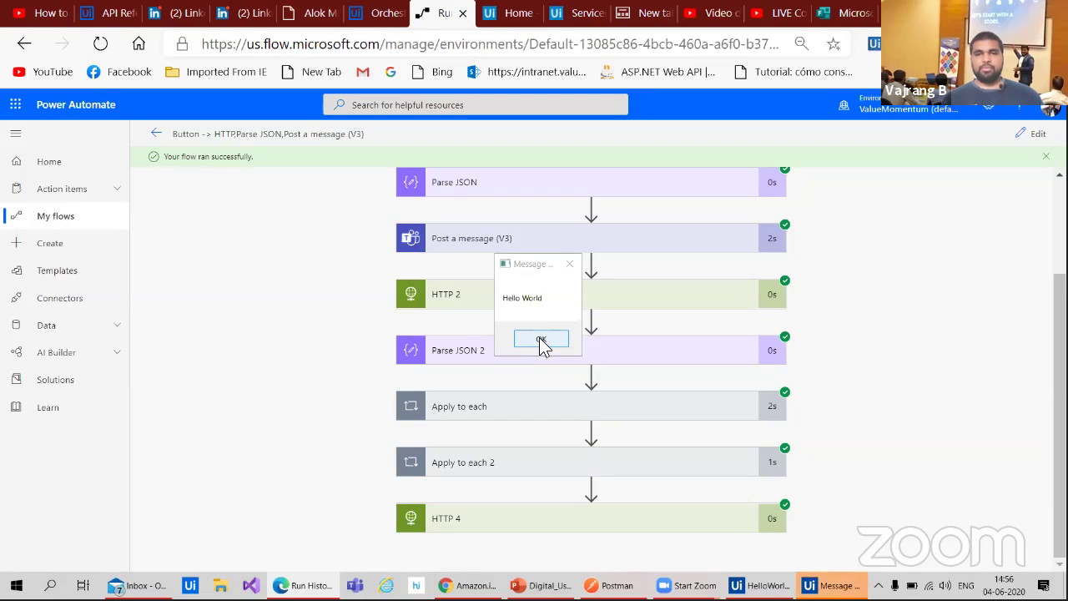
pyautogui.click(542, 340)
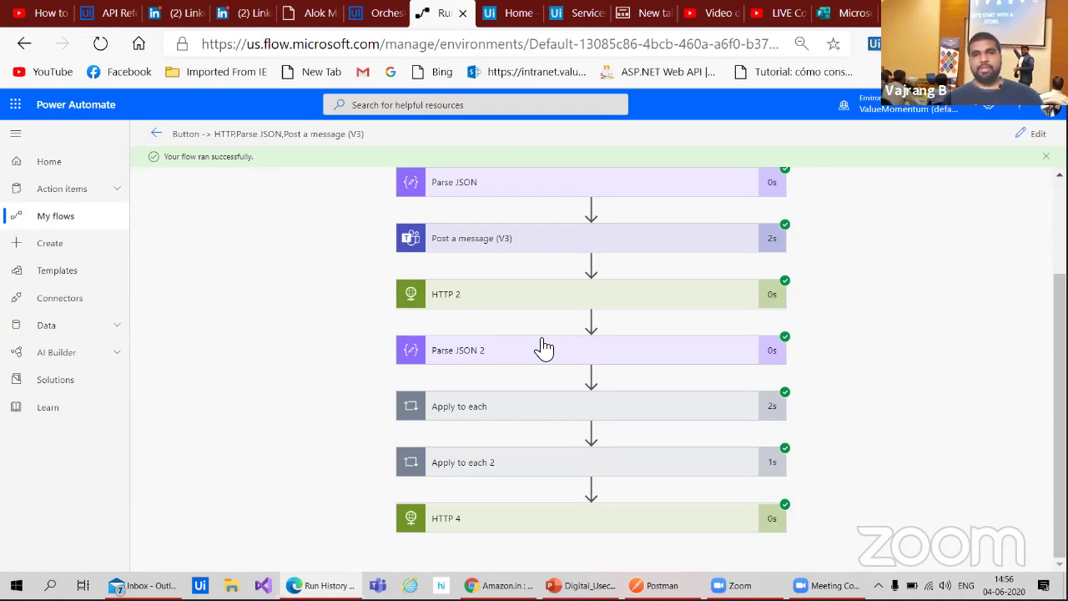
pyautogui.scroll(3, 839, 305)
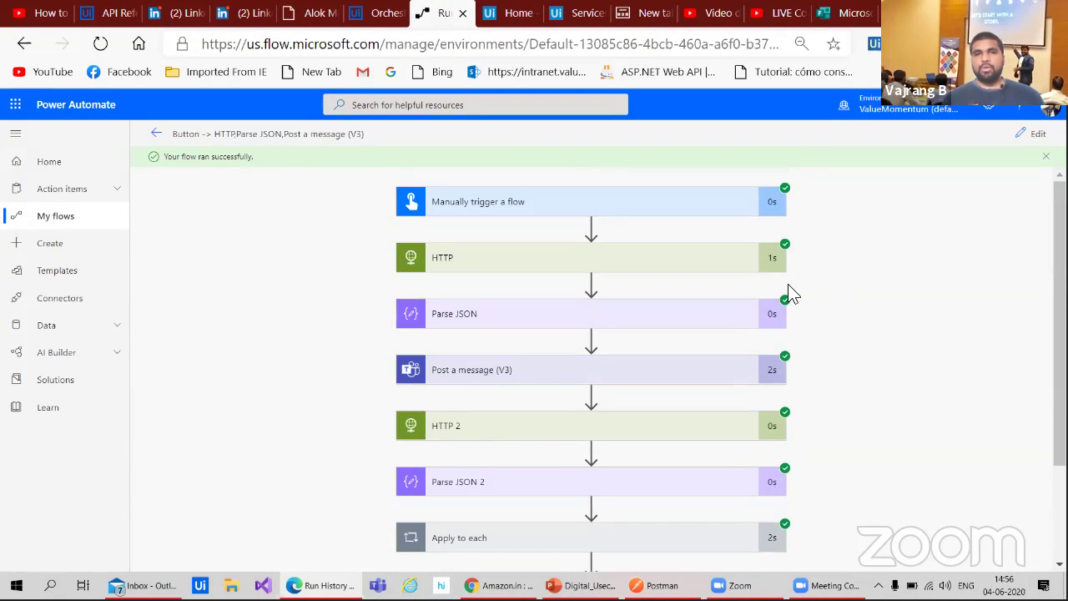
# - Reopen the flow for editing and insert the Microsoft Forms action Get response details between the manual trigger and the first HTTP action
pyautogui.click(156, 133)
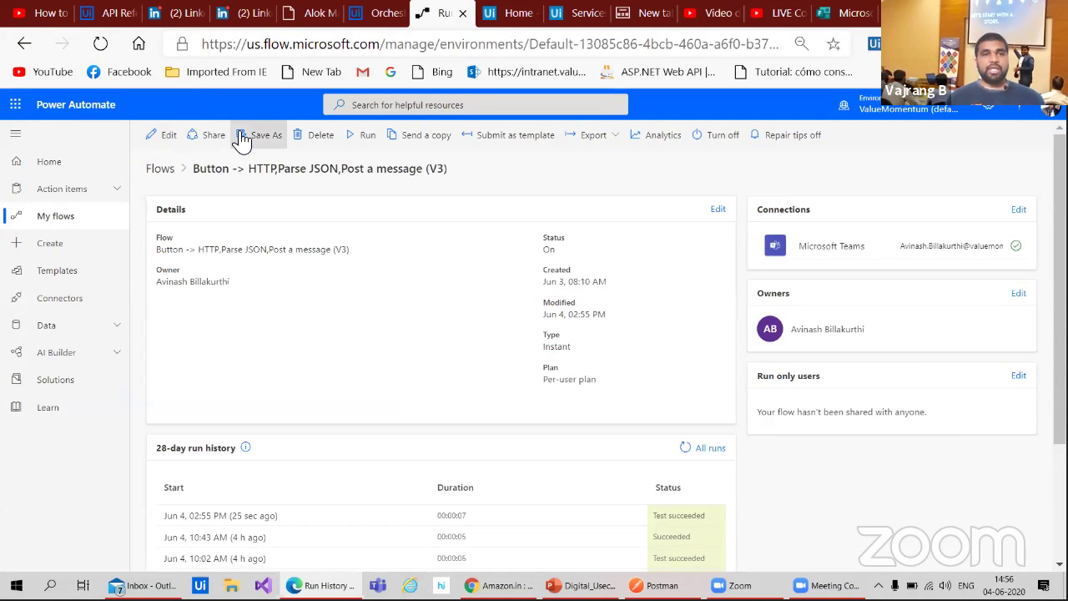
pyautogui.click(161, 136)
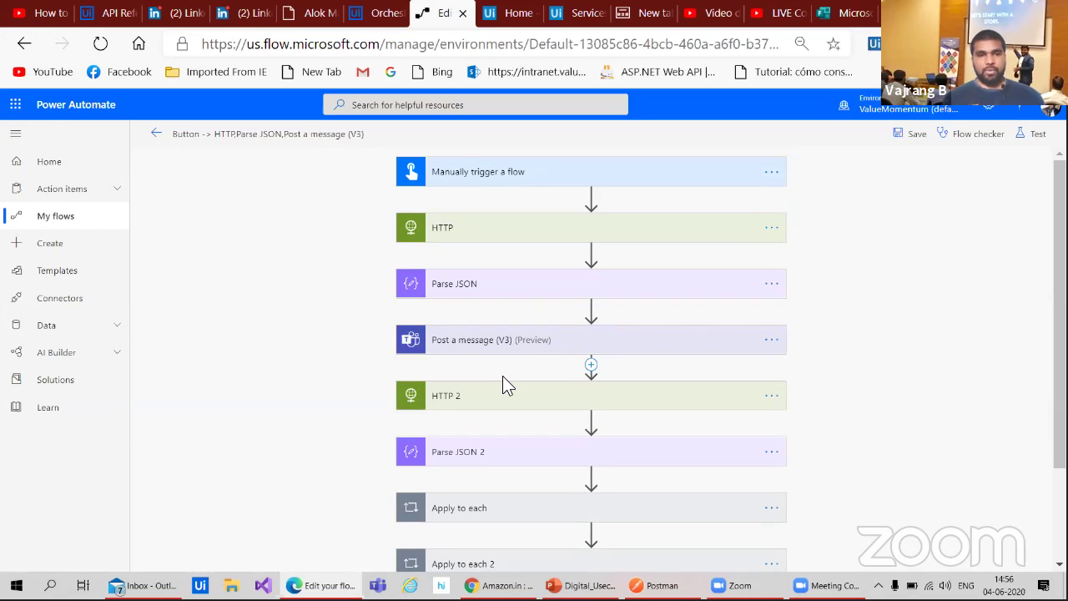
pyautogui.click(591, 198)
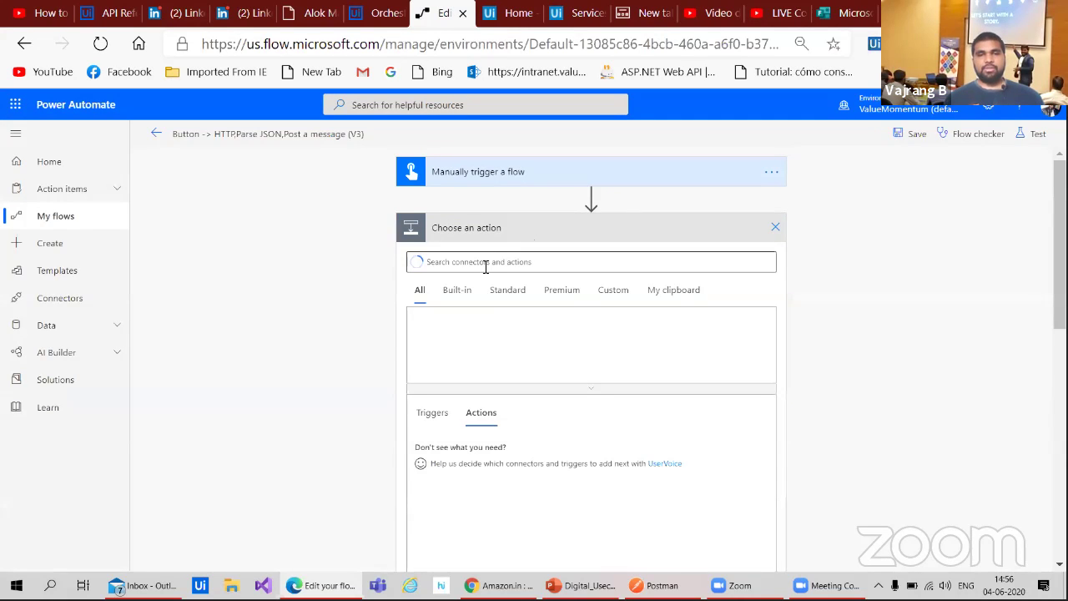
pyautogui.click(486, 267)
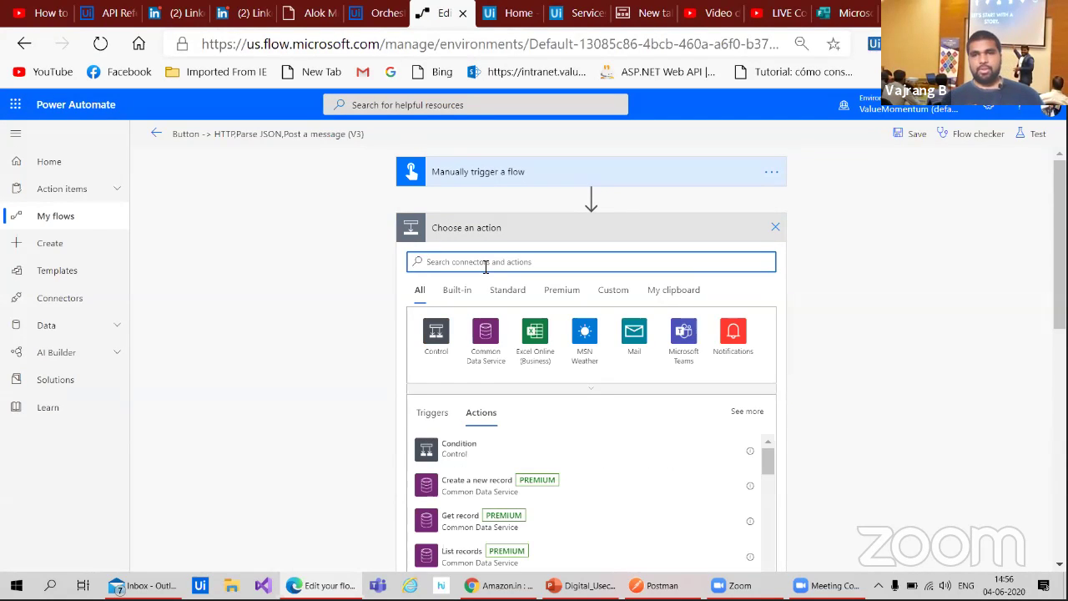
pyautogui.write('form')
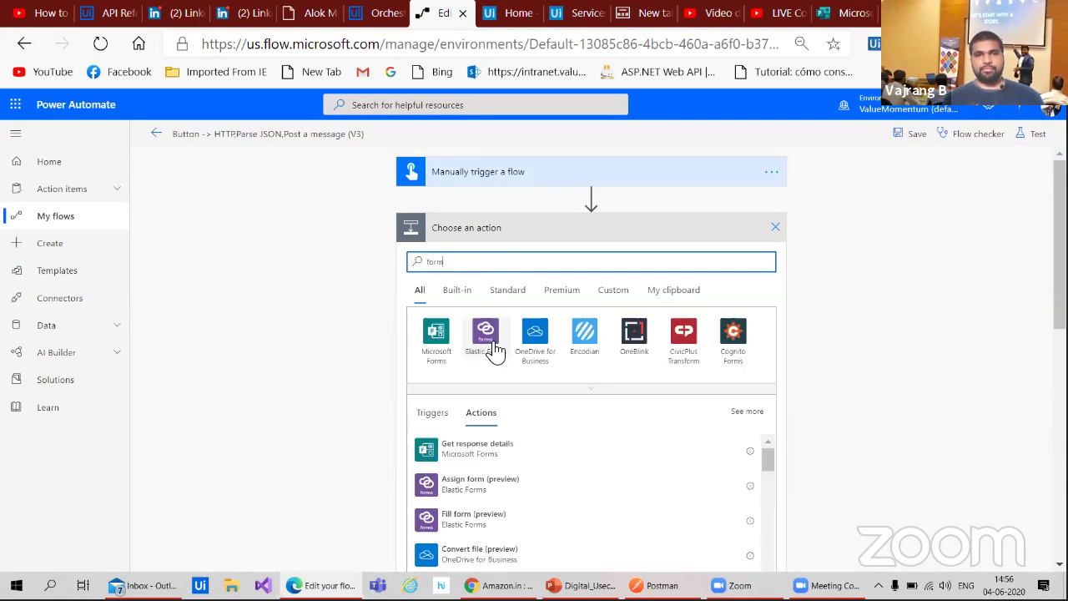
pyautogui.scroll(-3, 347, 384)
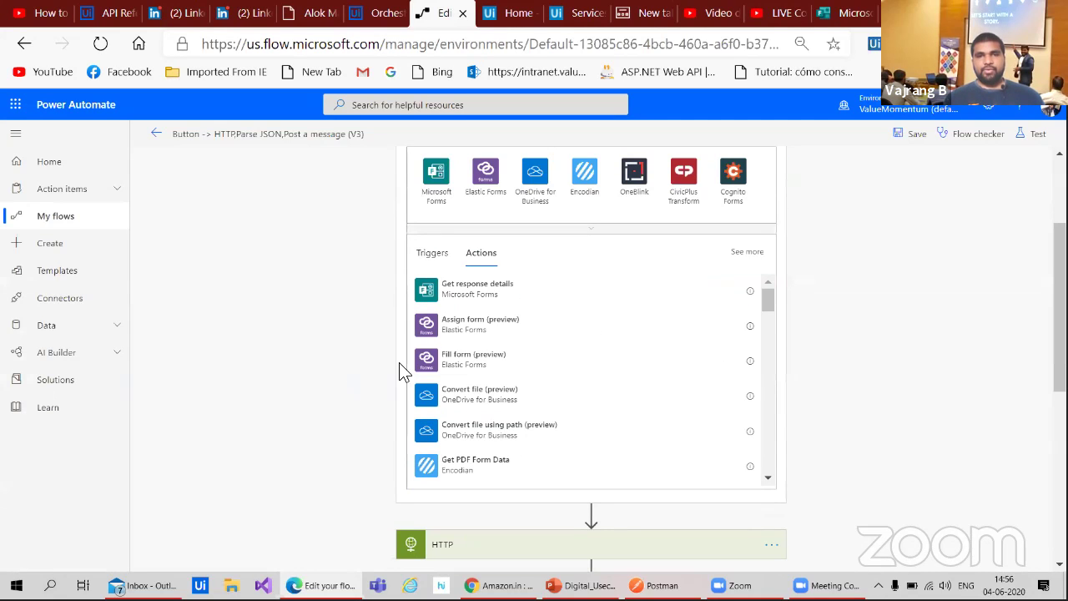
pyautogui.click(477, 302)
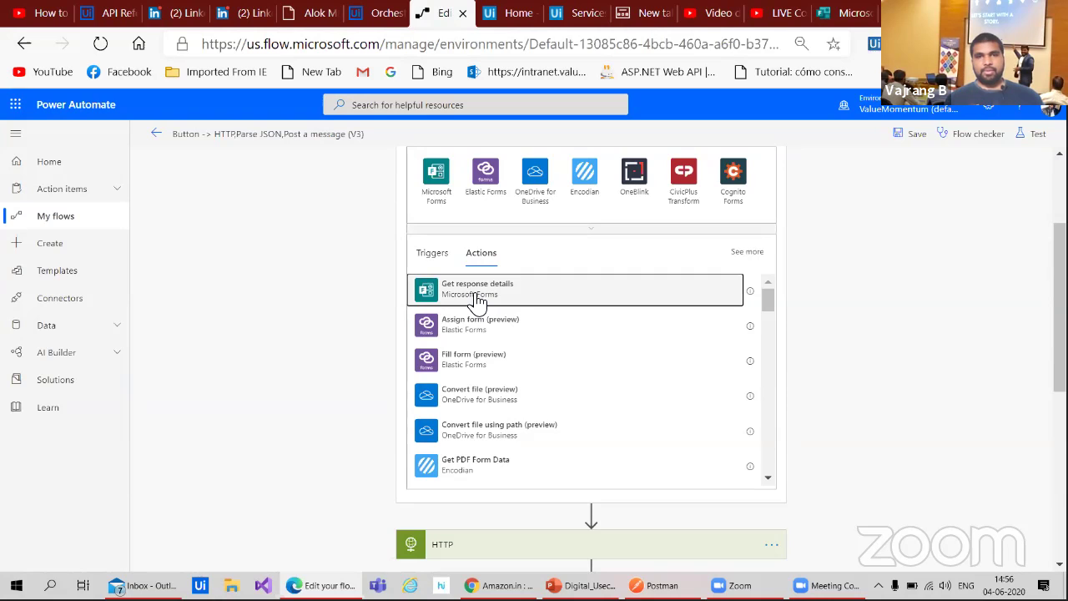
pyautogui.scroll(-4, 438, 280)
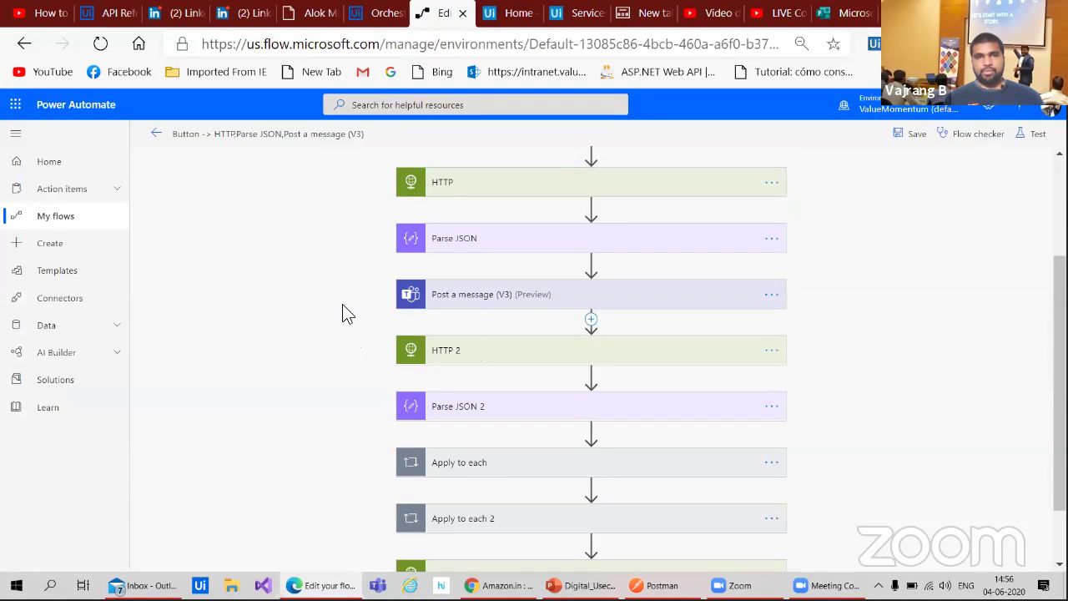
pyautogui.scroll(2, 346, 312)
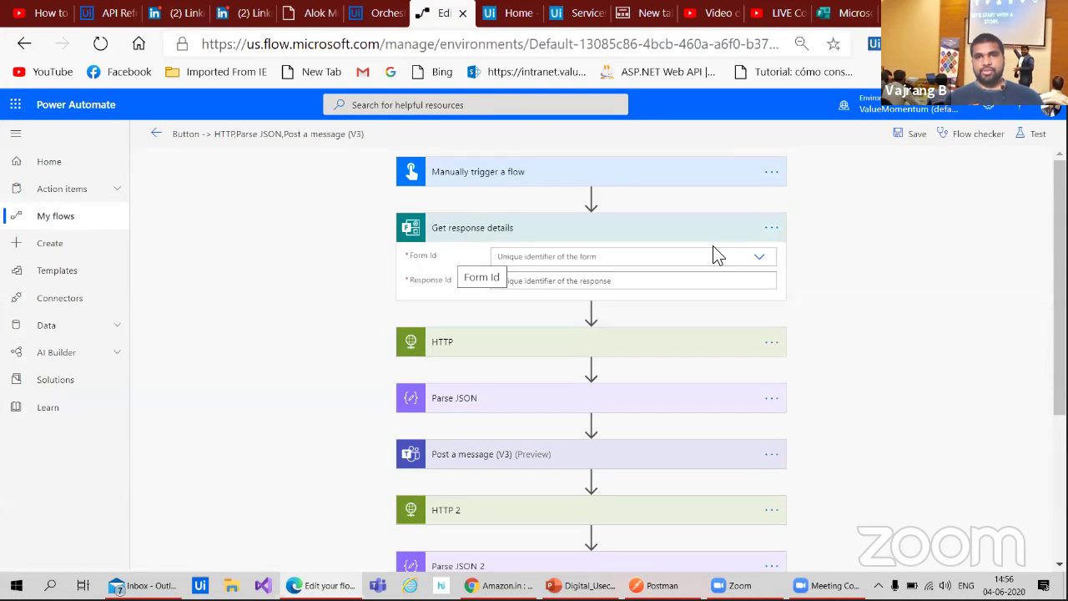
# - Set the Form Id of Get response details to TriggerProcessWithFormSubmission and look through dynamic content and expressions for a Response Id value
pyautogui.click(695, 259)
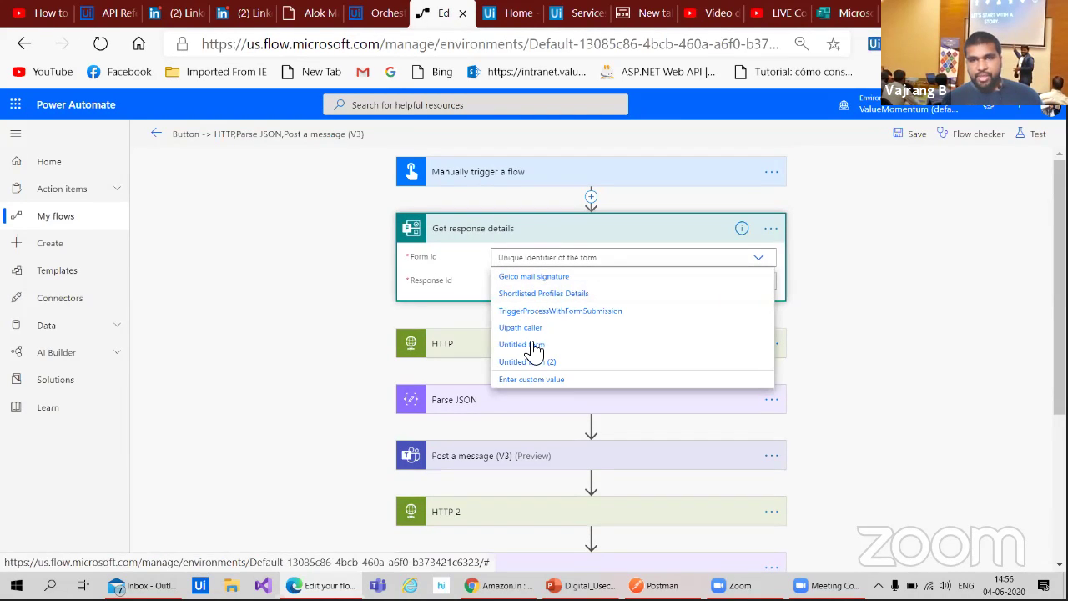
pyautogui.click(550, 312)
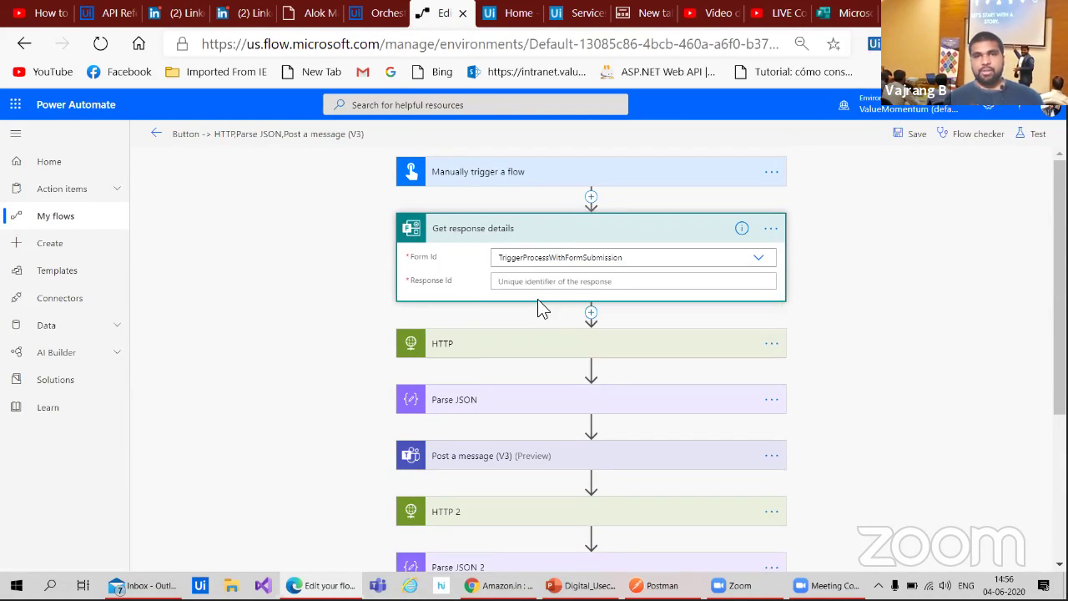
pyautogui.click(532, 283)
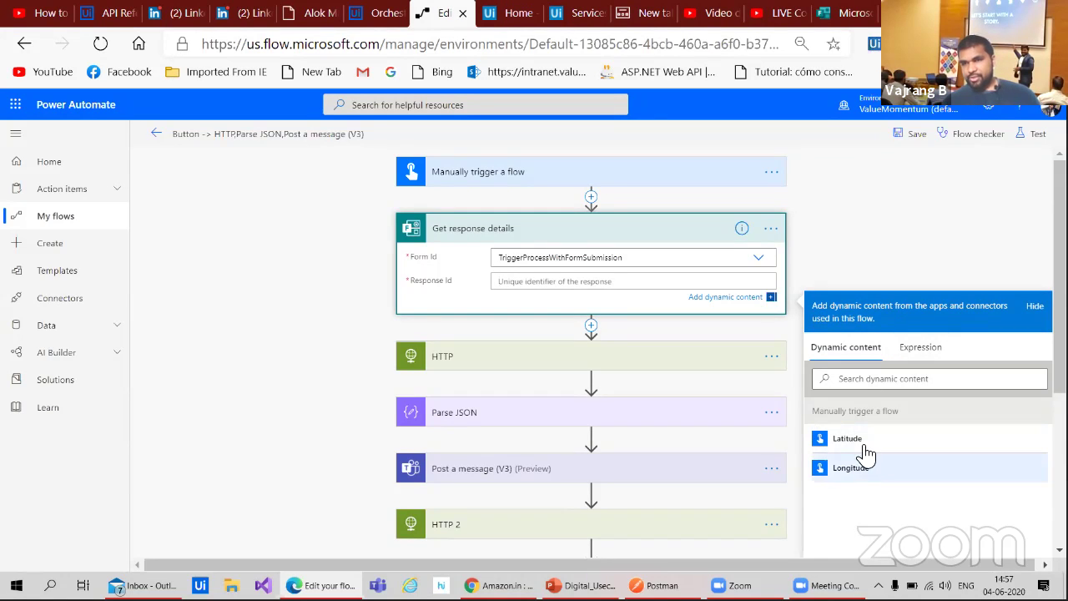
pyautogui.click(918, 351)
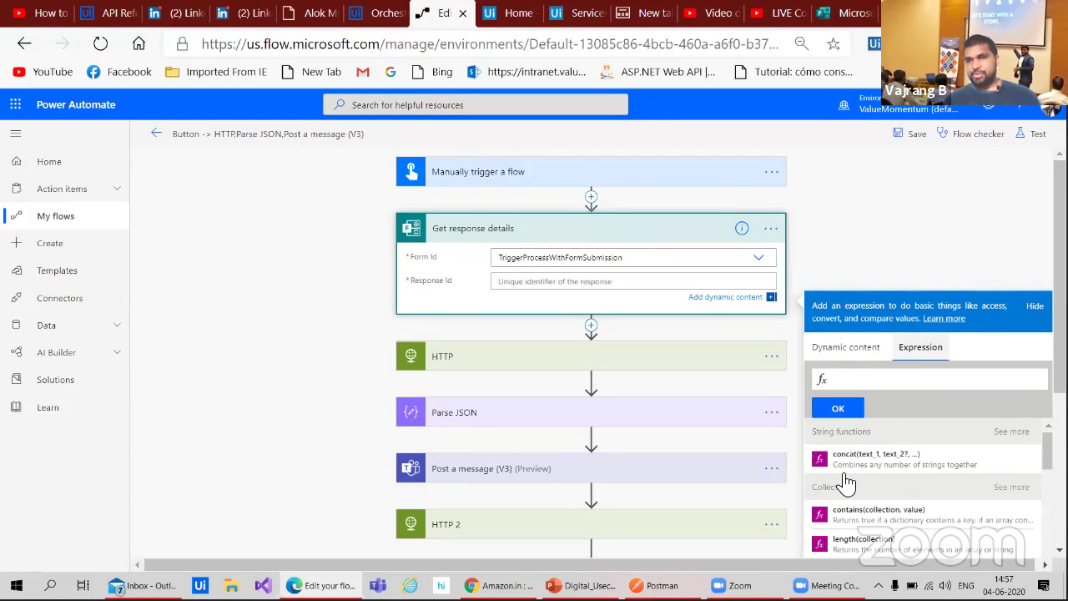
pyautogui.scroll(-10, 844, 482)
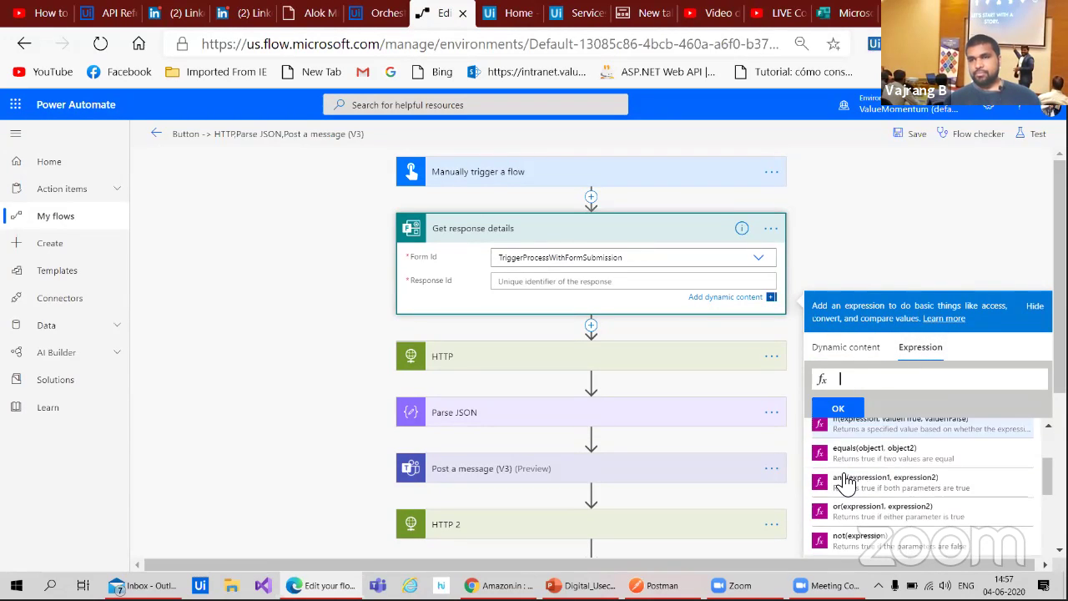
pyautogui.click(846, 349)
pyautogui.scroll(-3, 821, 441)
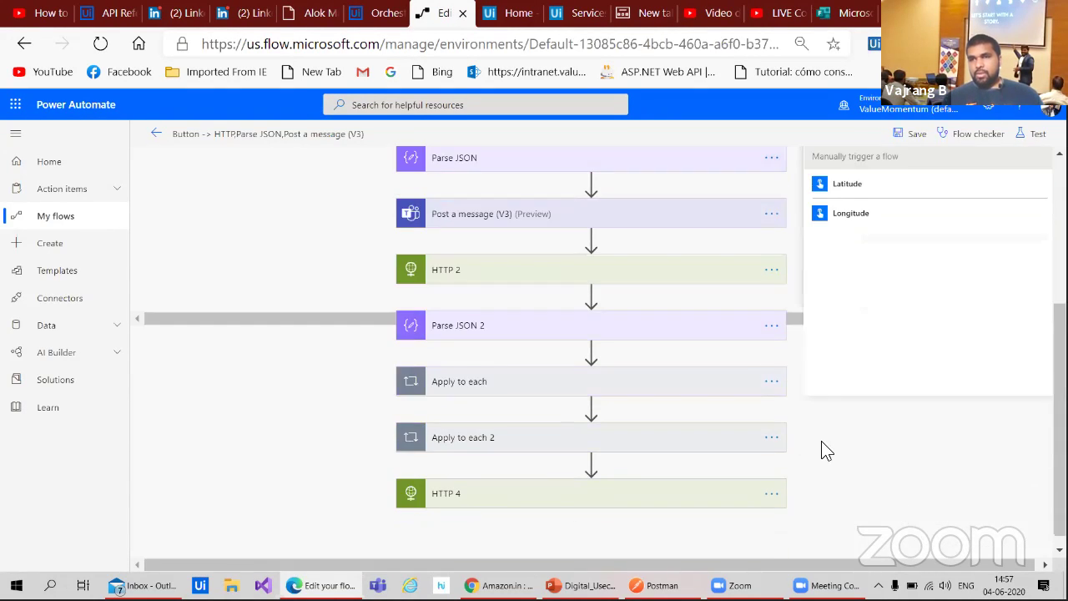
pyautogui.scroll(3, 742, 360)
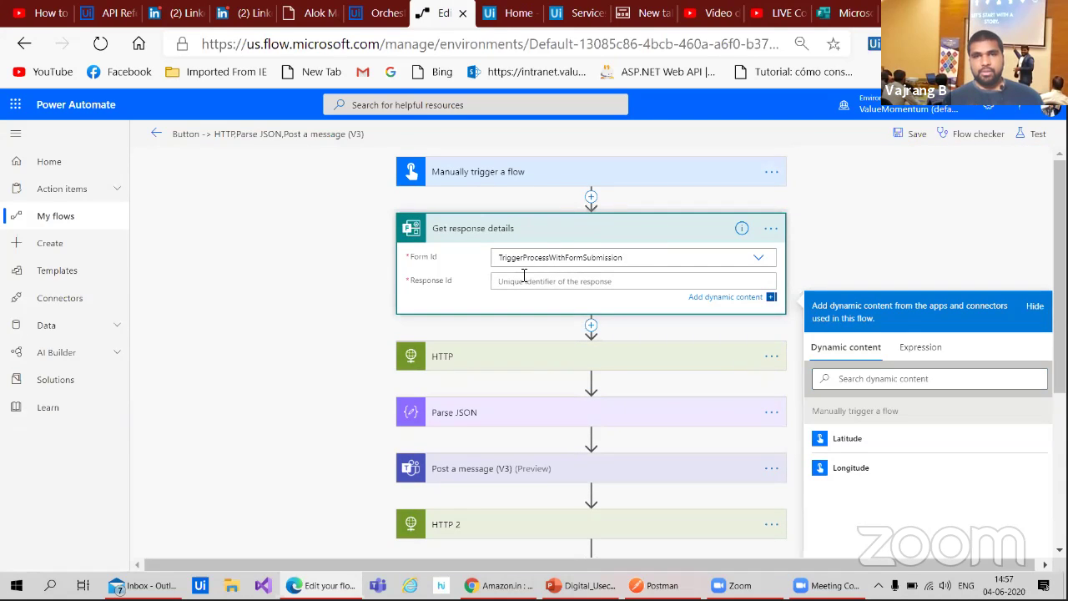
pyautogui.click(523, 276)
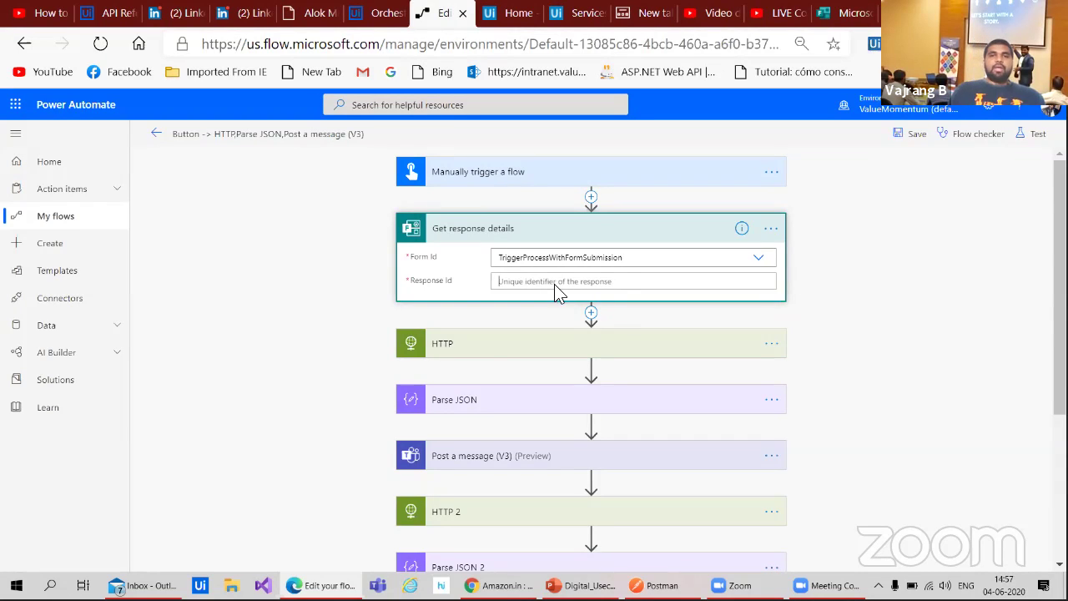
pyautogui.click(591, 199)
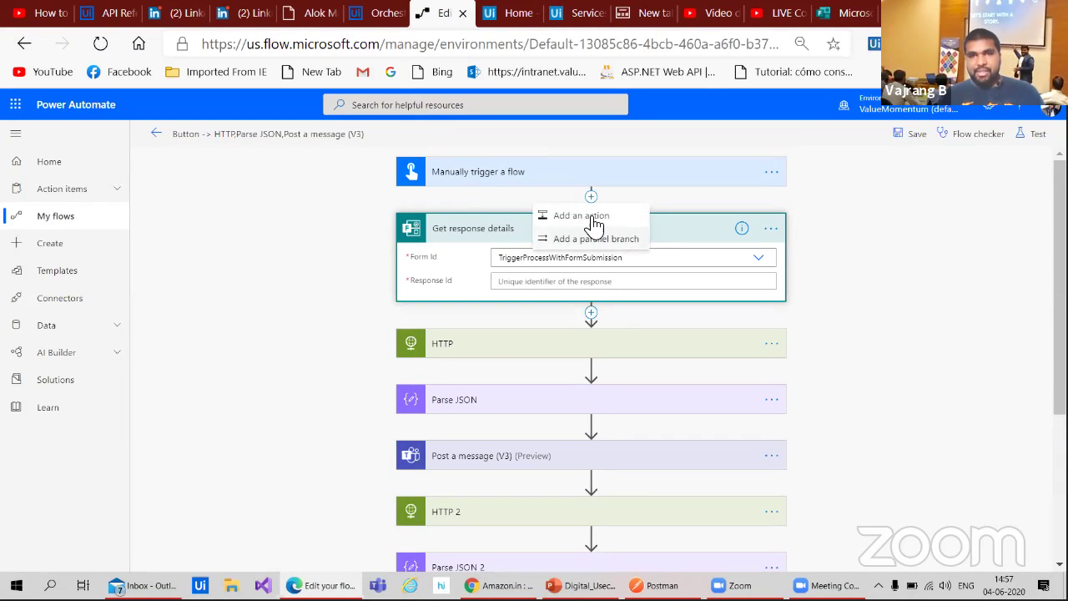
pyautogui.click(594, 218)
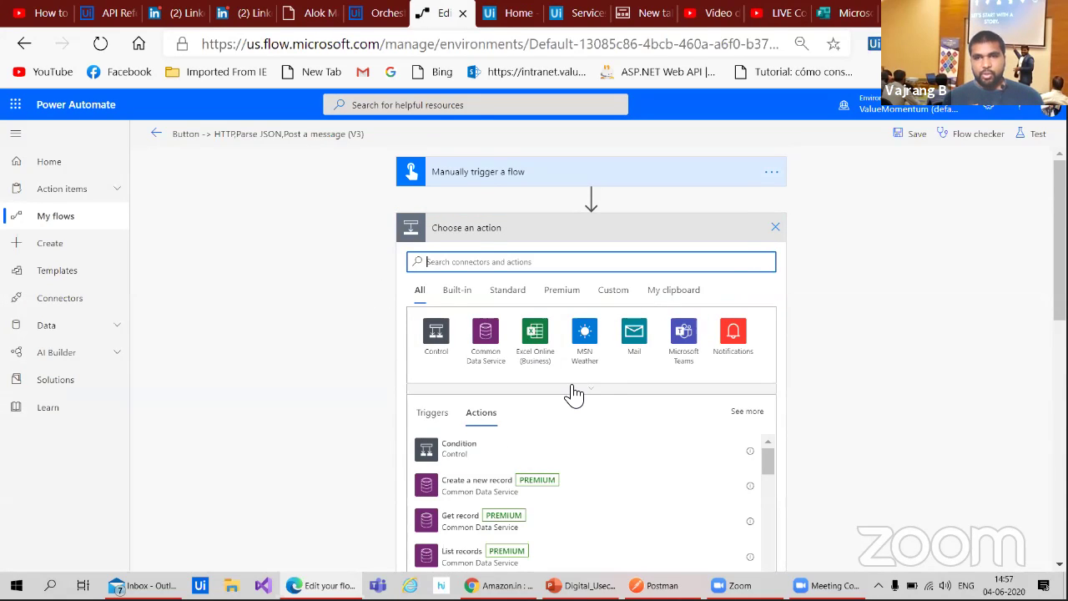
pyautogui.scroll(-2, 574, 394)
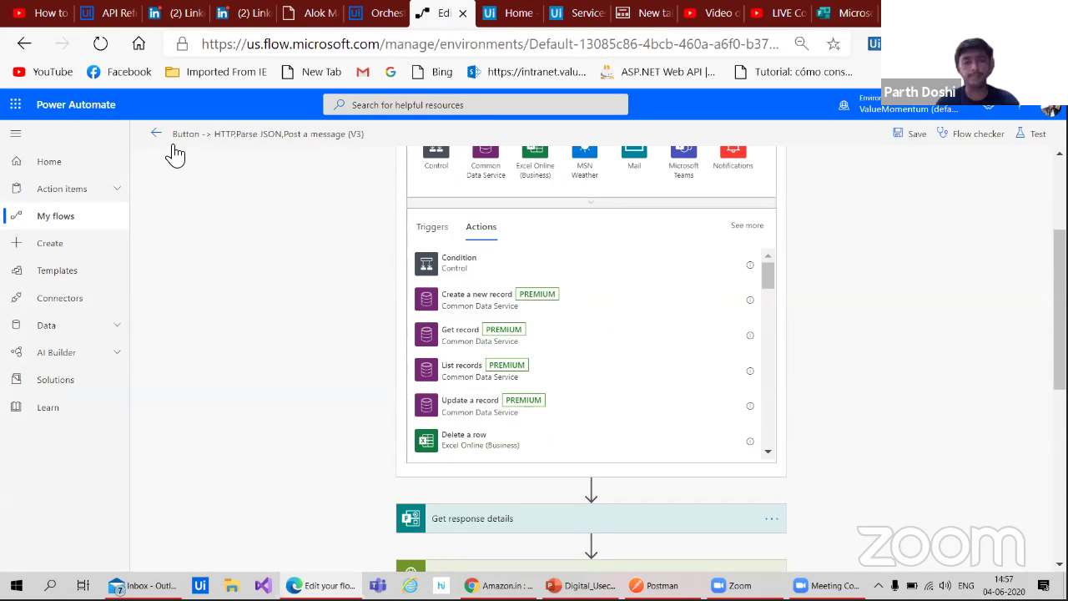
pyautogui.click(154, 133)
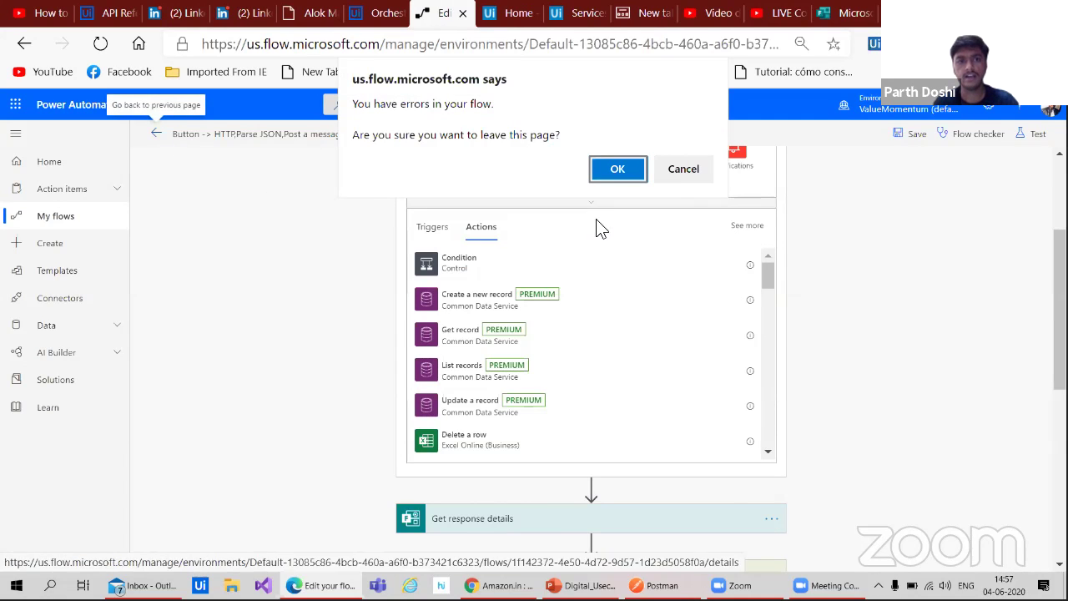
pyautogui.click(682, 170)
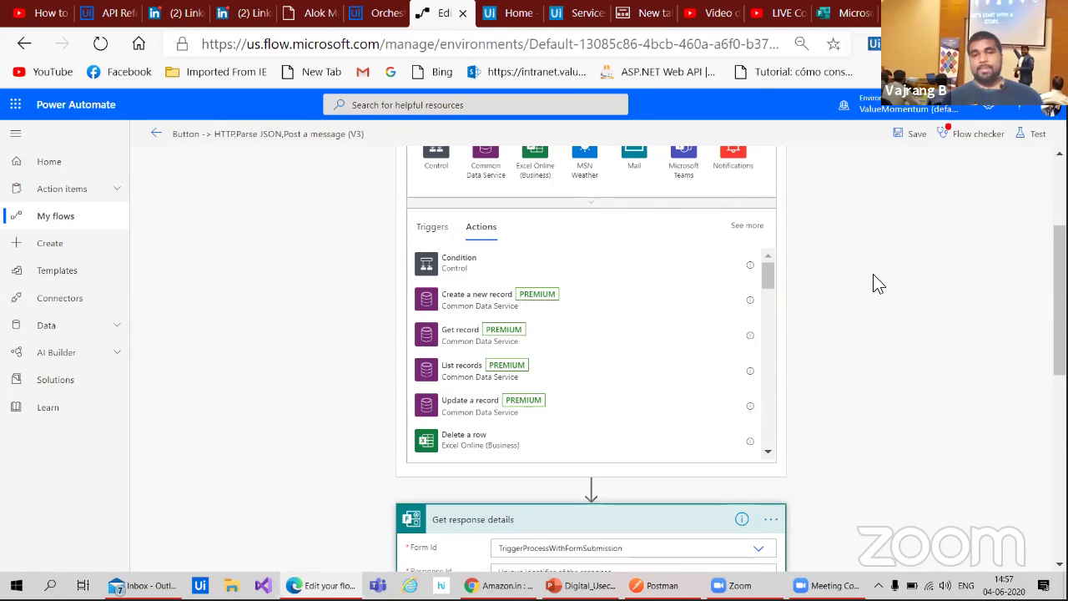
# - Check the flow's errors, then delete the Get response details action and save the flow
pyautogui.scroll(2, 901, 250)
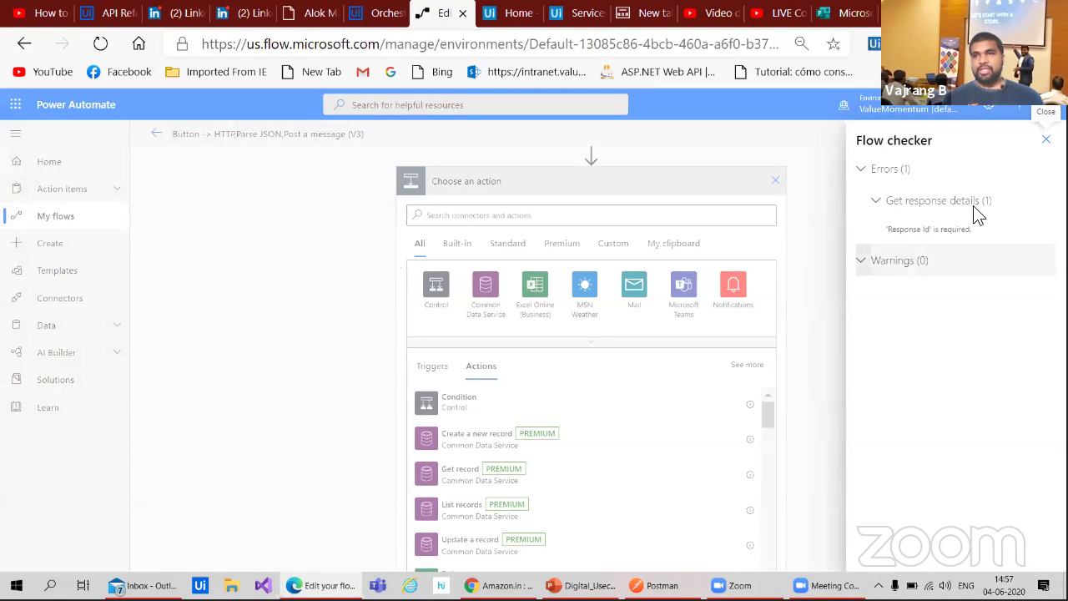
pyautogui.click(1045, 142)
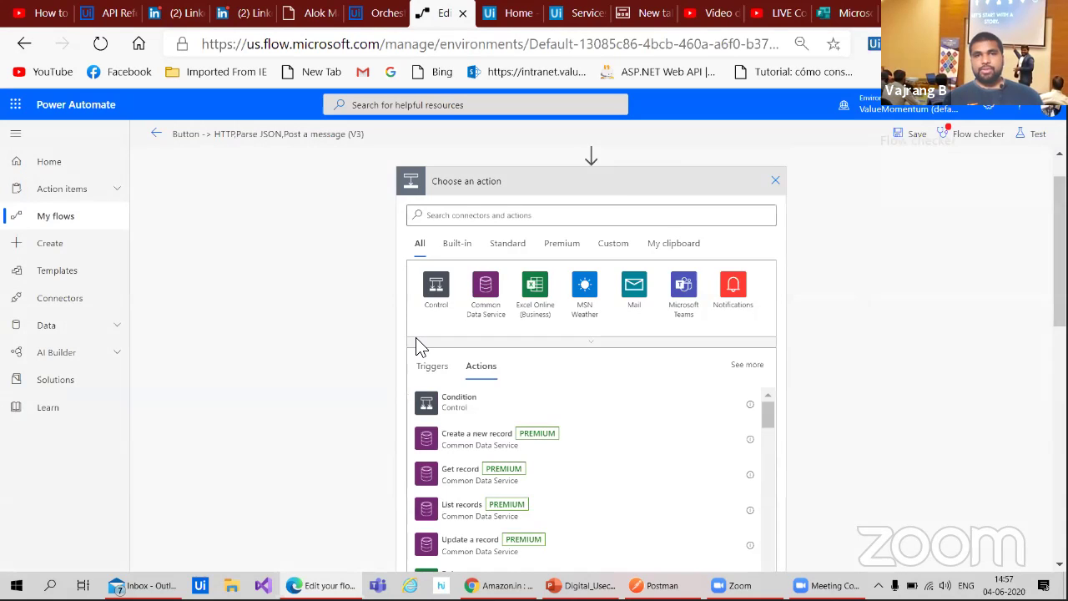
pyautogui.scroll(-3, 415, 337)
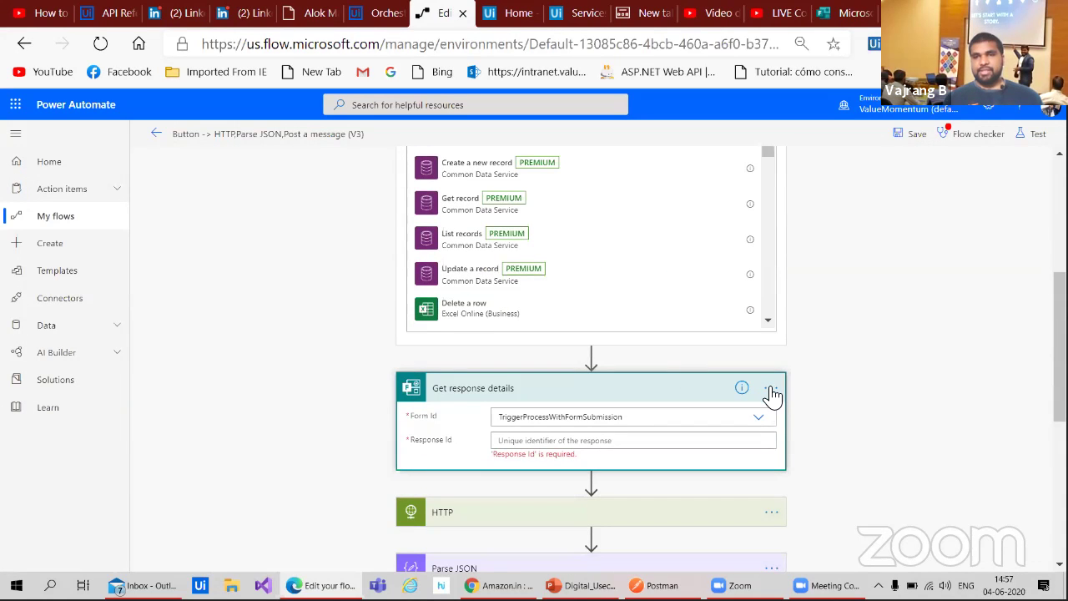
pyautogui.click(769, 392)
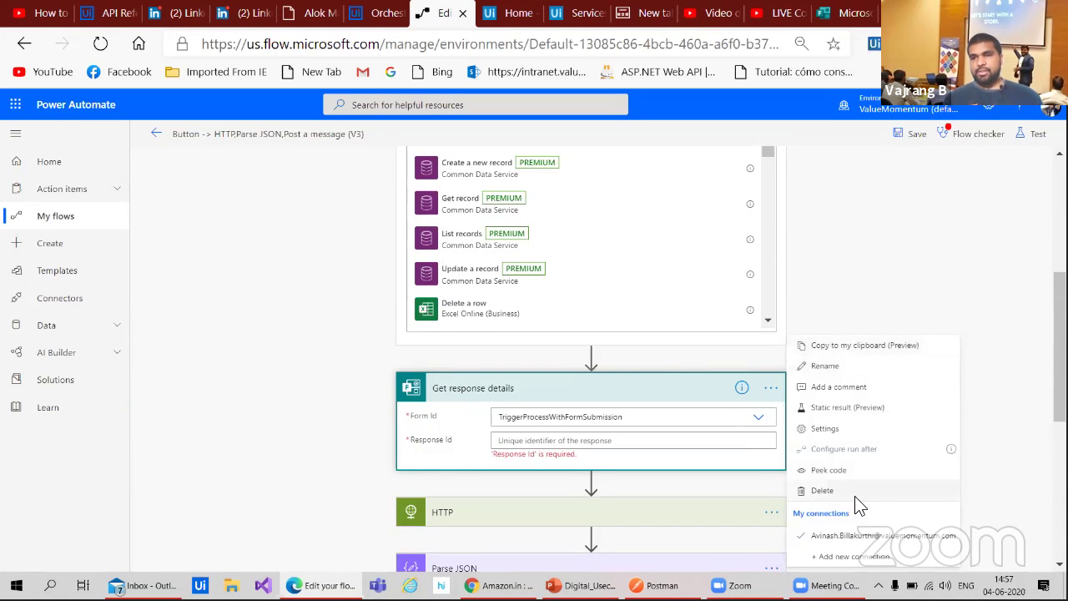
pyautogui.press('Escape')
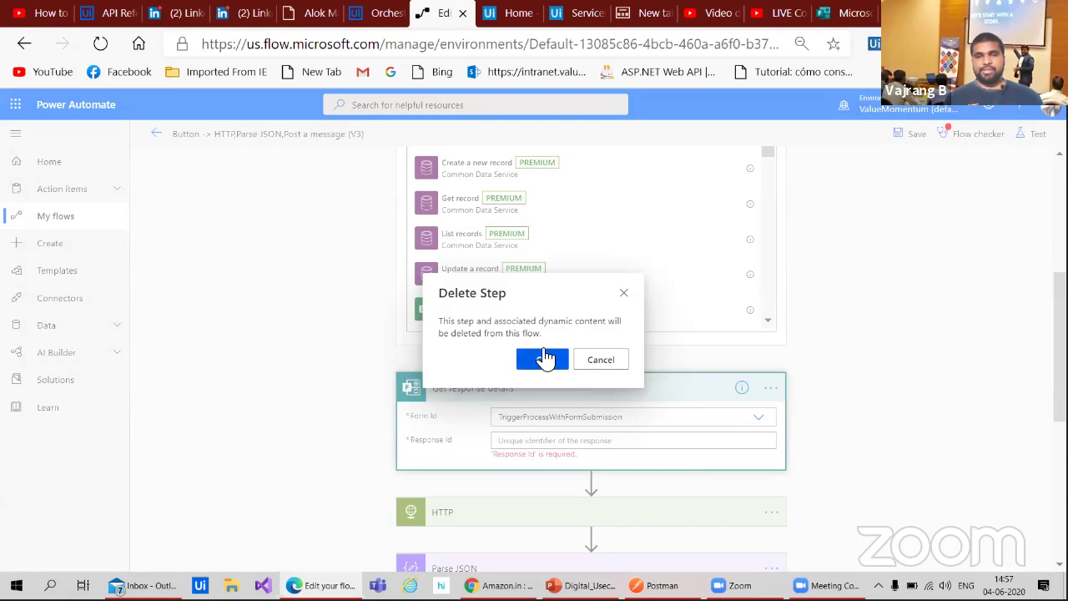
pyautogui.click(544, 358)
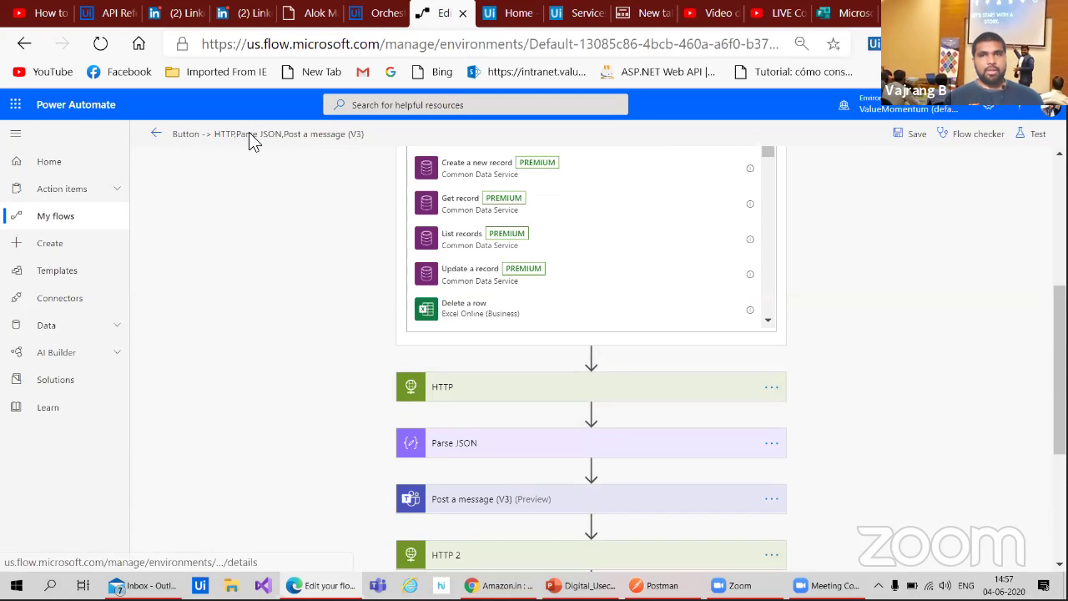
pyautogui.click(913, 135)
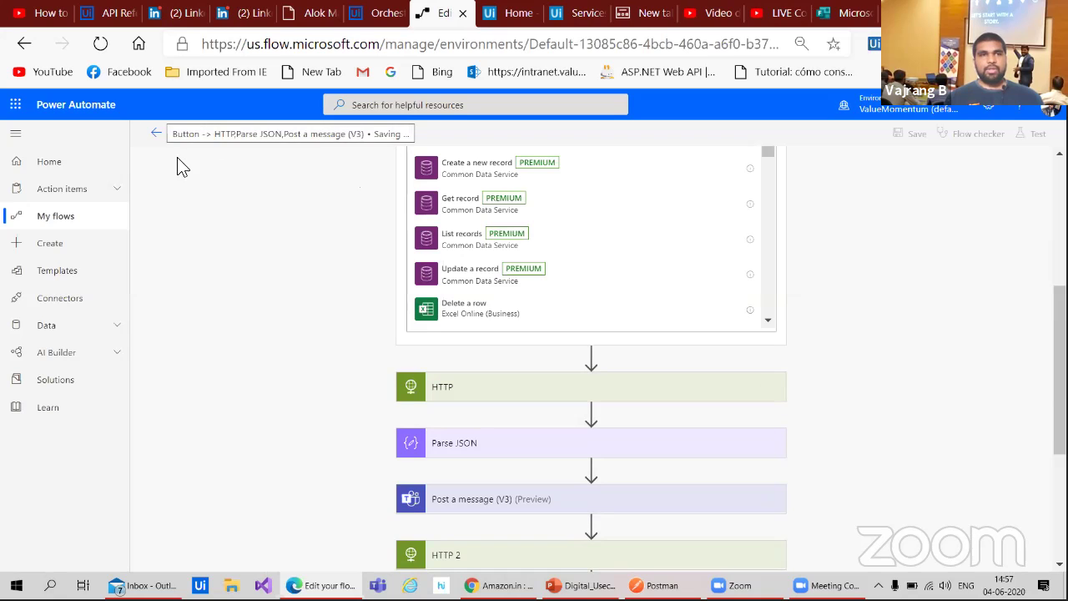
# - Leave the flow editor for the list of own flows and start creating a new flow from a template
pyautogui.click(157, 135)
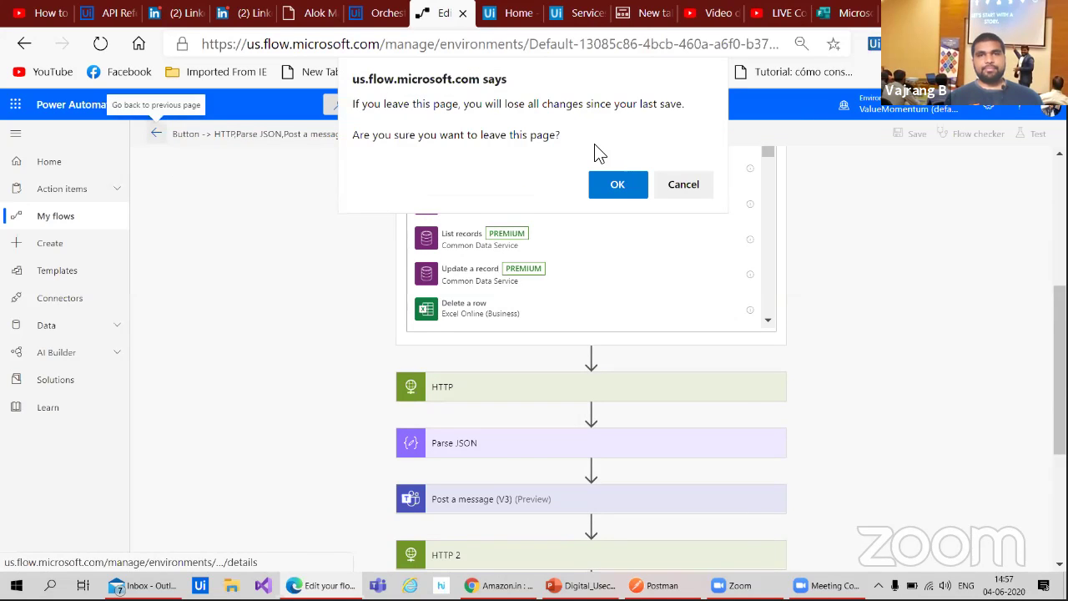
pyautogui.click(618, 186)
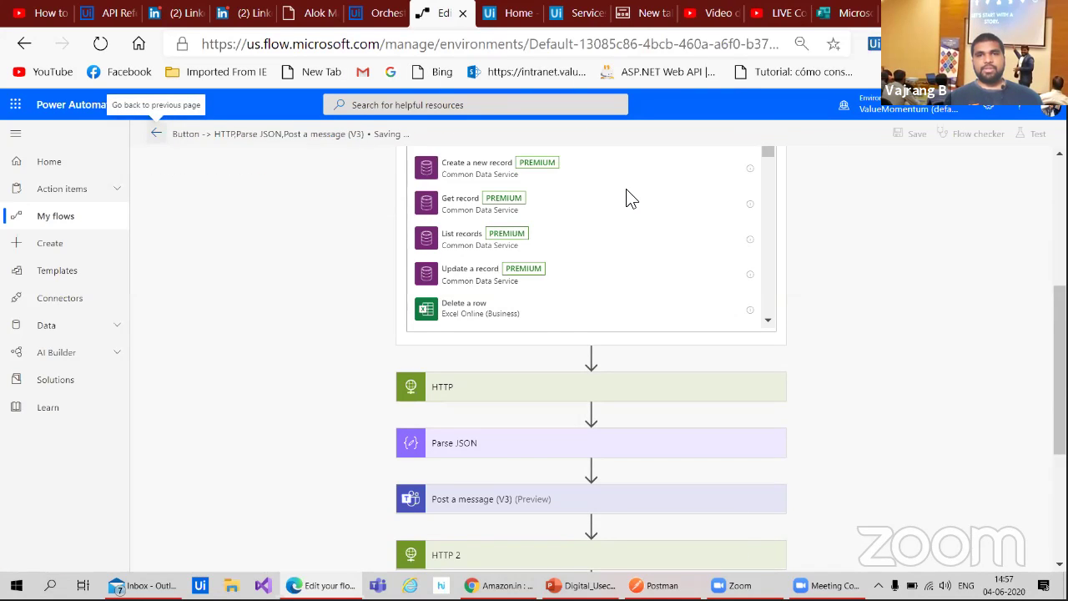
pyautogui.click(56, 216)
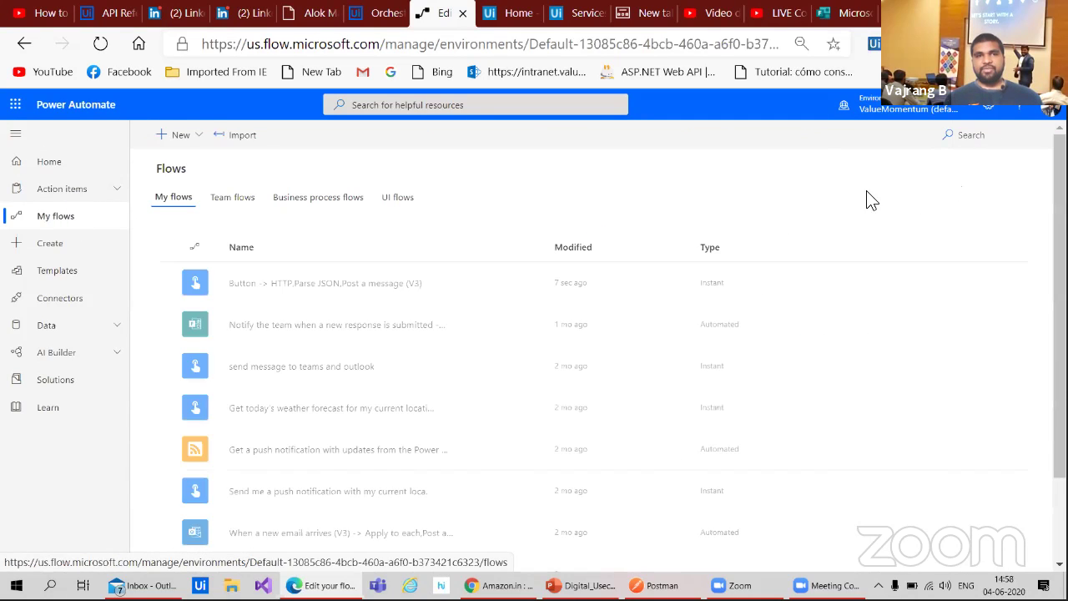
pyautogui.click(186, 138)
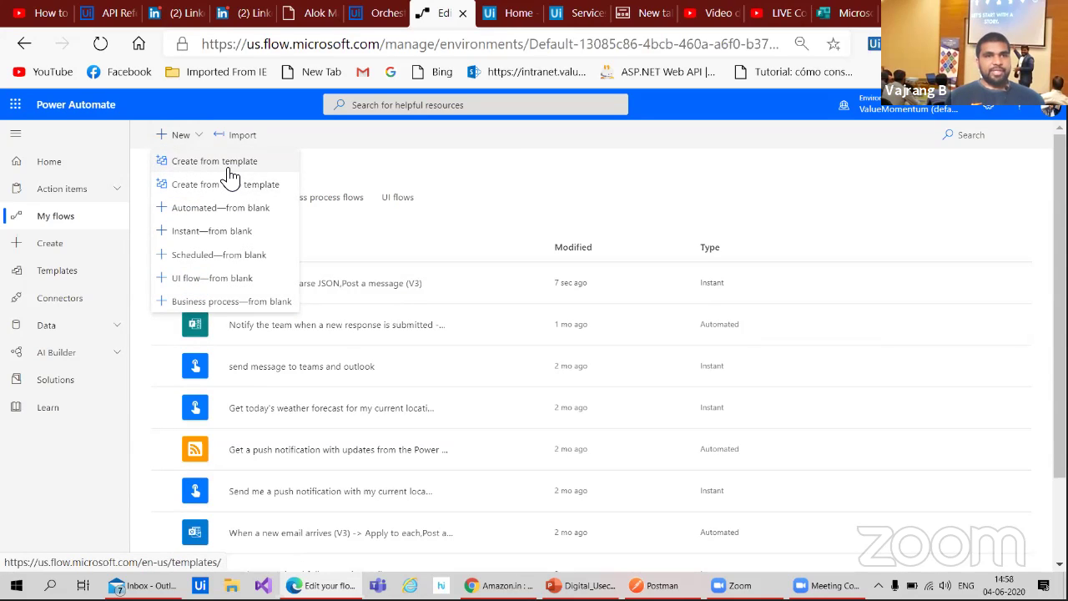
pyautogui.click(228, 170)
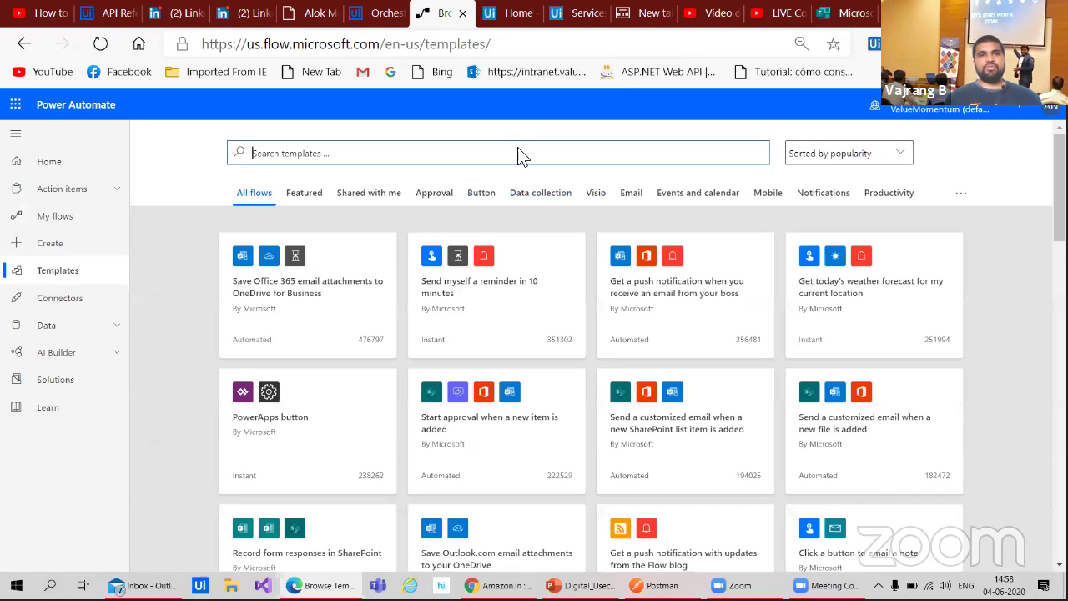
# - Search the flow templates for "microsoft form"
pyautogui.click(521, 150)
pyautogui.write('form')
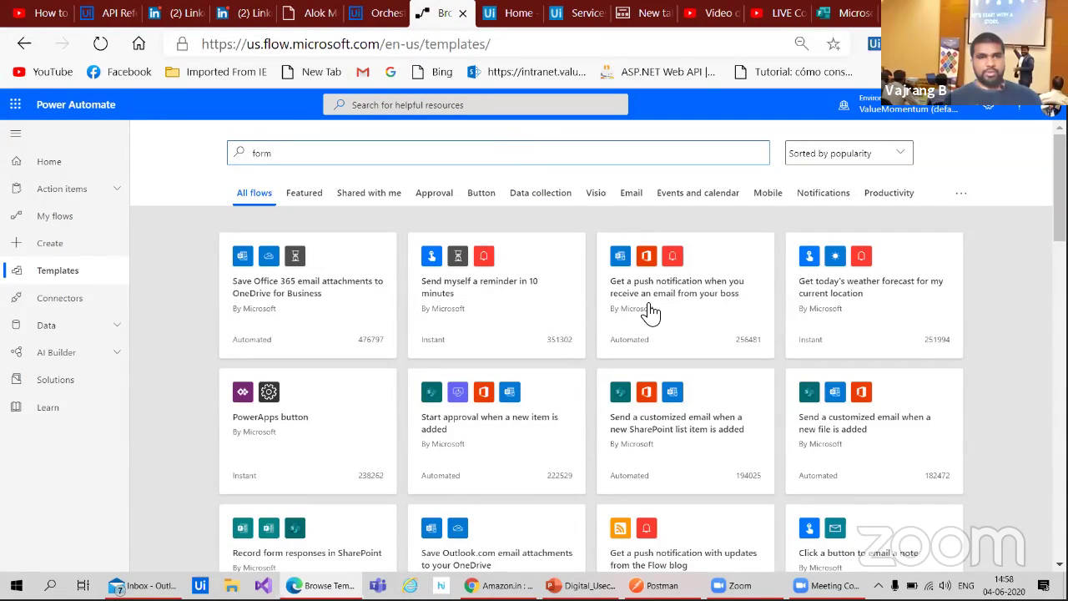
pyautogui.scroll(-2, 520, 337)
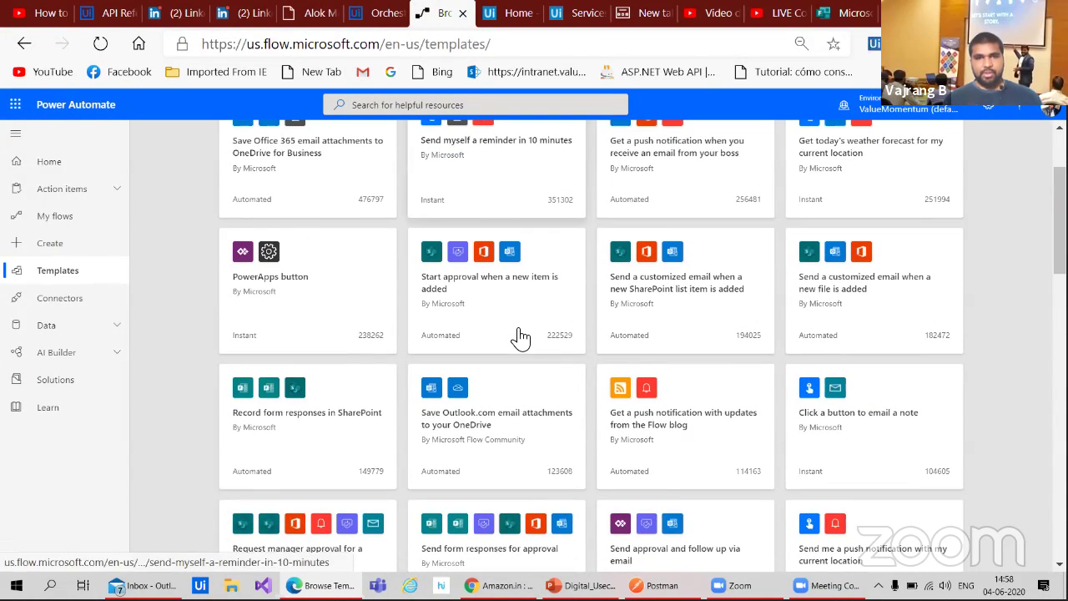
pyautogui.scroll(2, 521, 337)
pyautogui.scroll(-3, 520, 337)
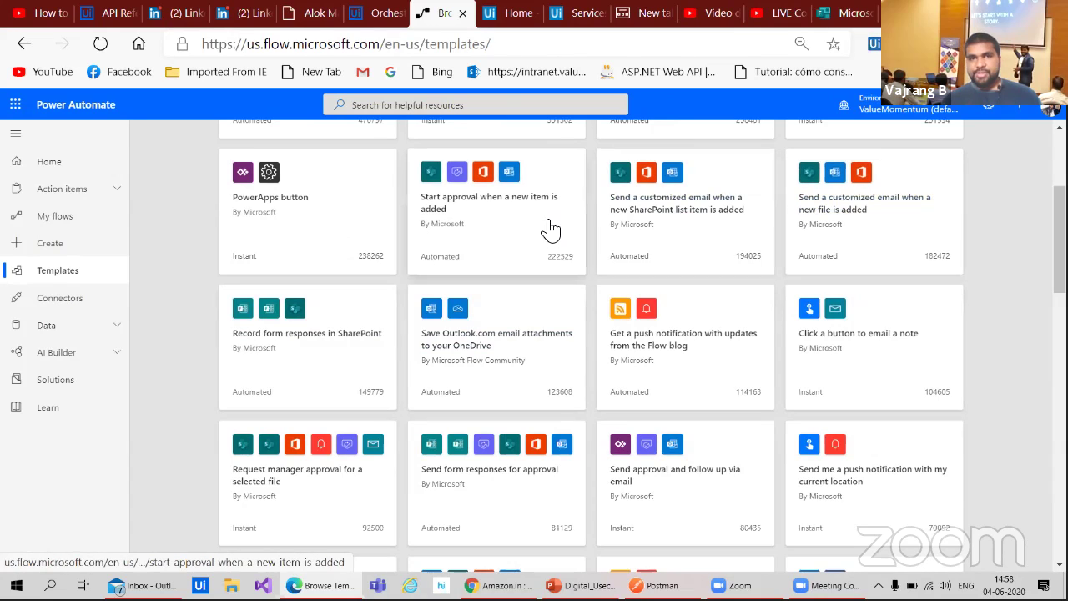
pyautogui.scroll(3, 476, 209)
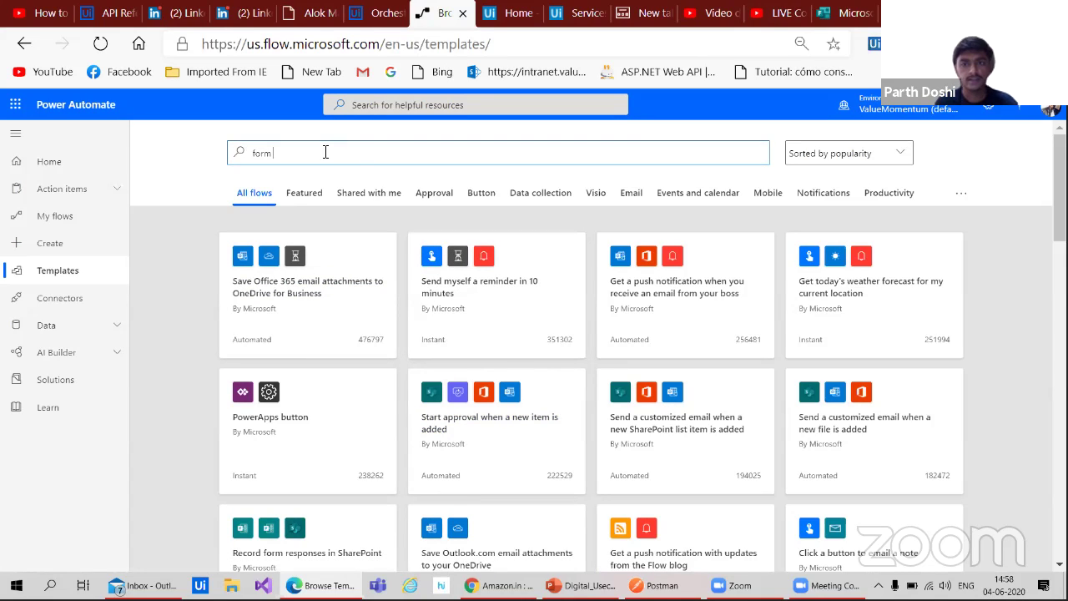
pyautogui.press('BackSpace')
pyautogui.press('BackSpace')
pyautogui.press('BackSpace')
pyautogui.write('microsoft')
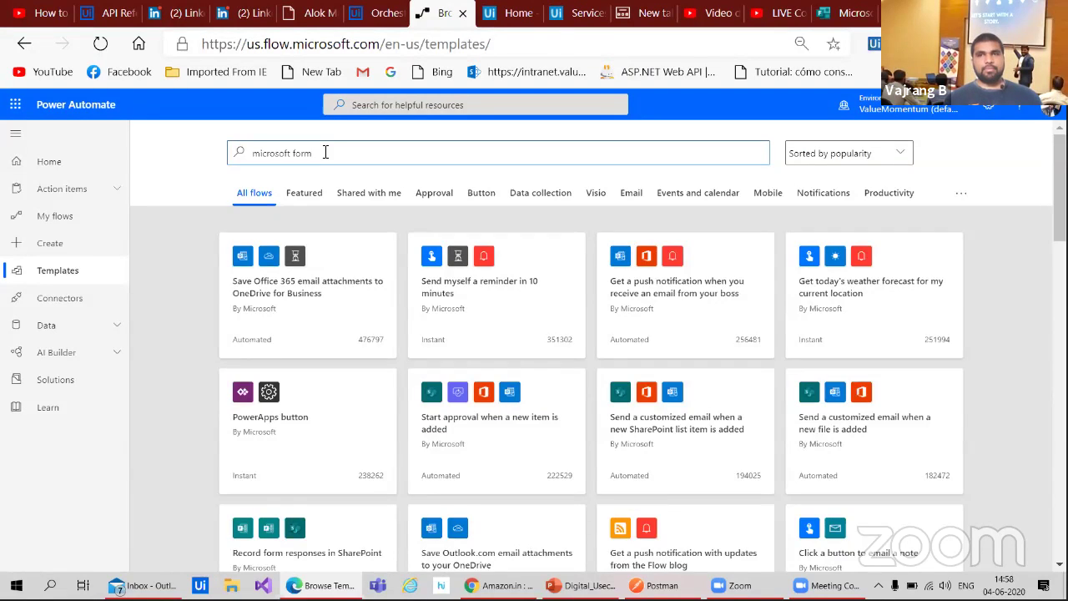
pyautogui.write(' form')
pyautogui.press('Return')
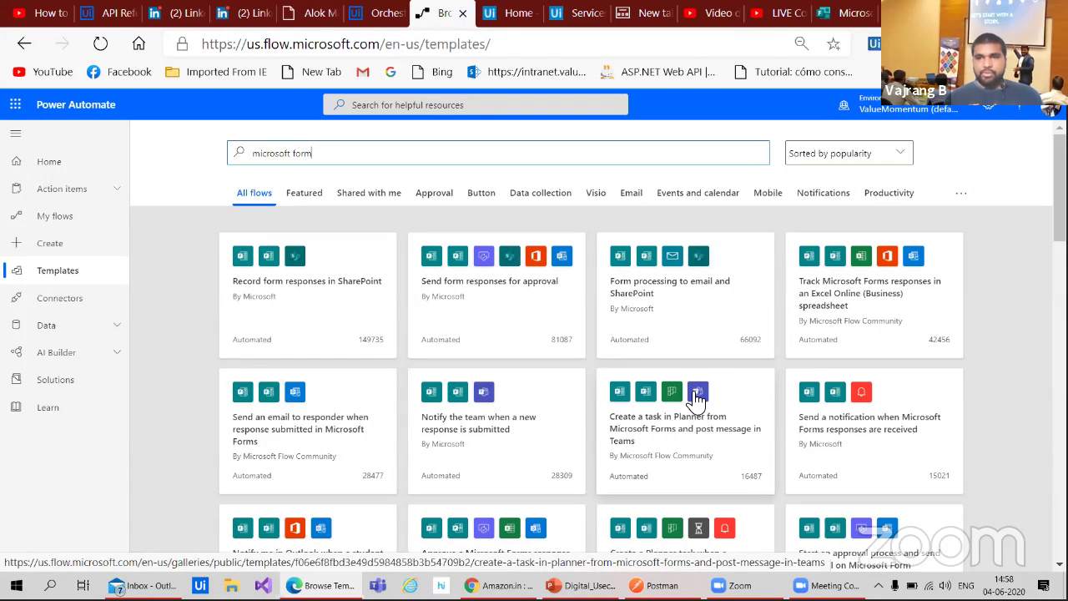
# - Create a flow from the template Record form responses in SharePoint, using the existing Microsoft Forms and SharePoint connections
pyautogui.scroll(-2, 578, 391)
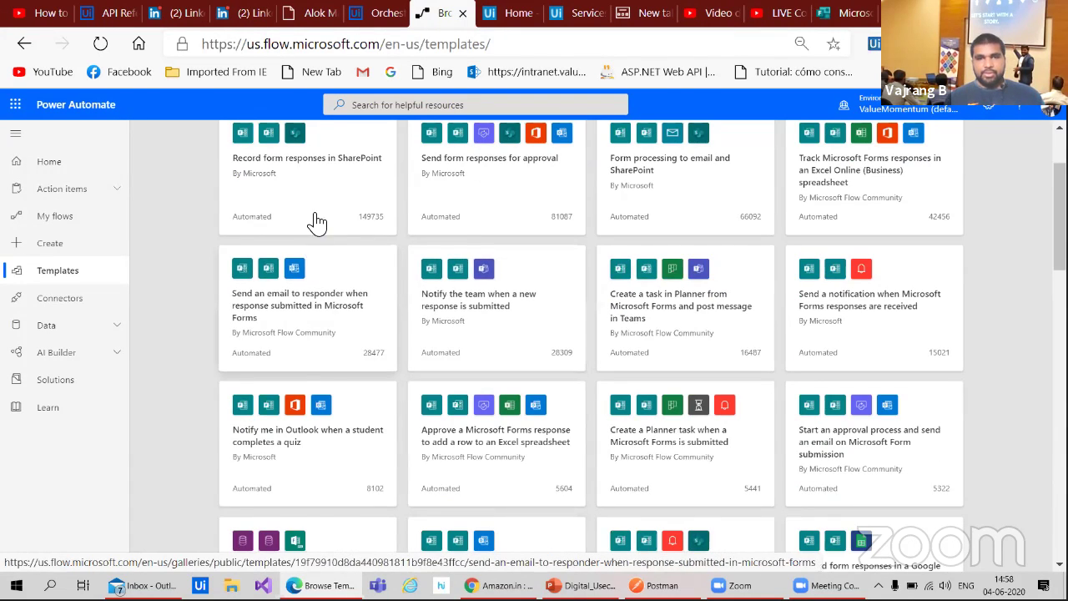
pyautogui.scroll(2, 297, 214)
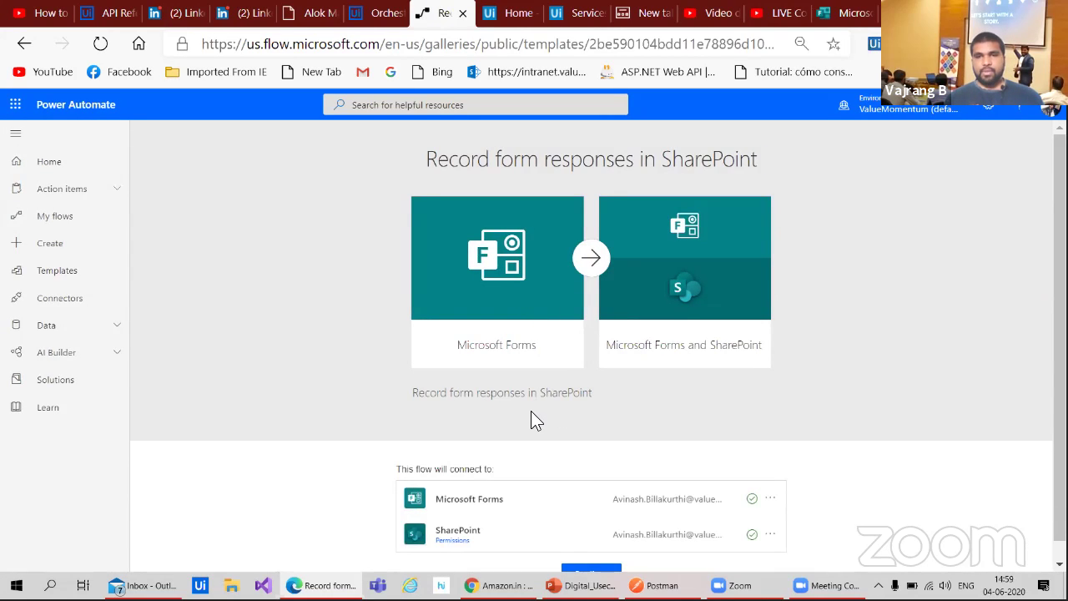
pyautogui.scroll(-1, 734, 447)
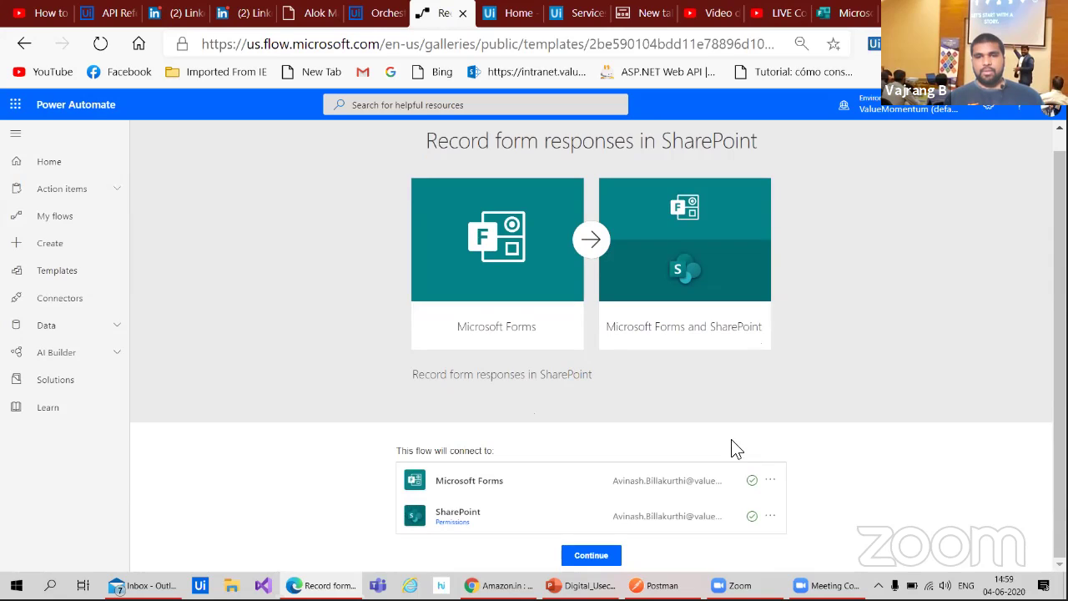
pyautogui.click(577, 560)
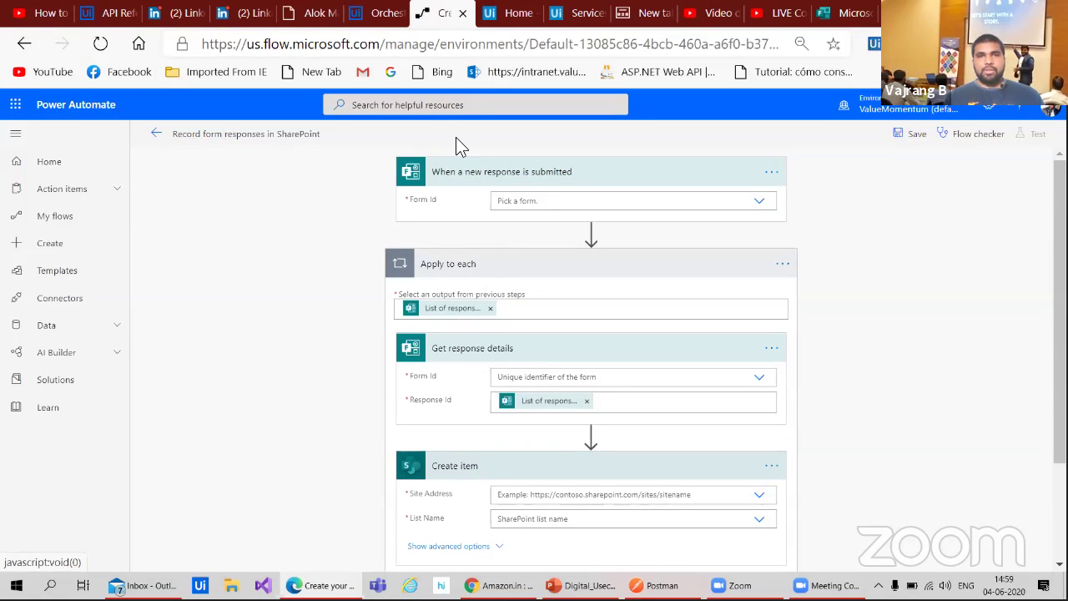
# - Open the existing flow Button -> HTTP,Parse JSON,Post a message (V3) for editing in a separate browser tab
pyautogui.click(469, 175)
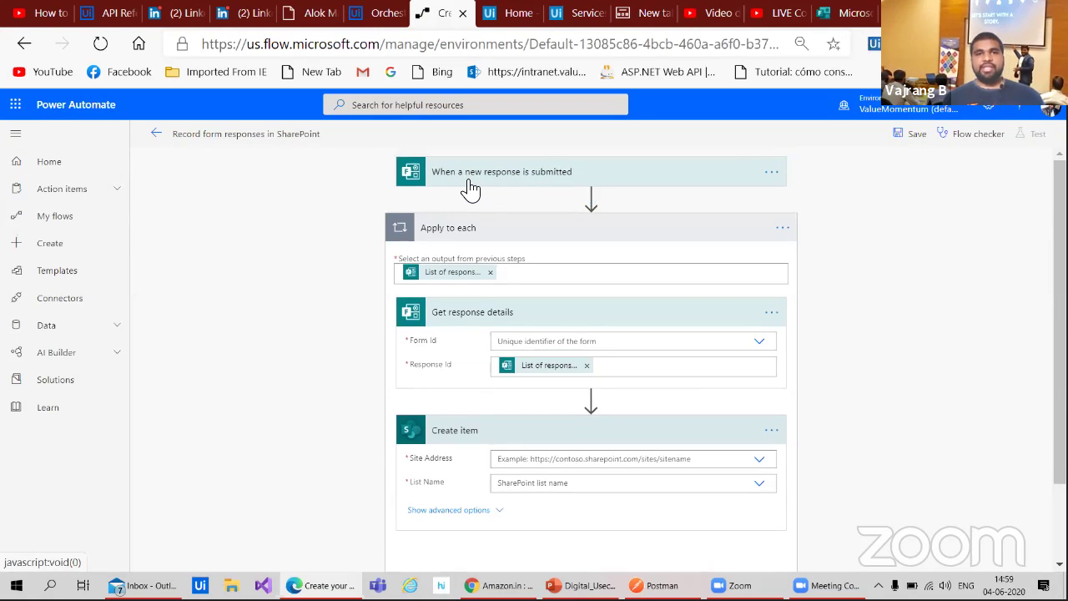
pyautogui.click(470, 185)
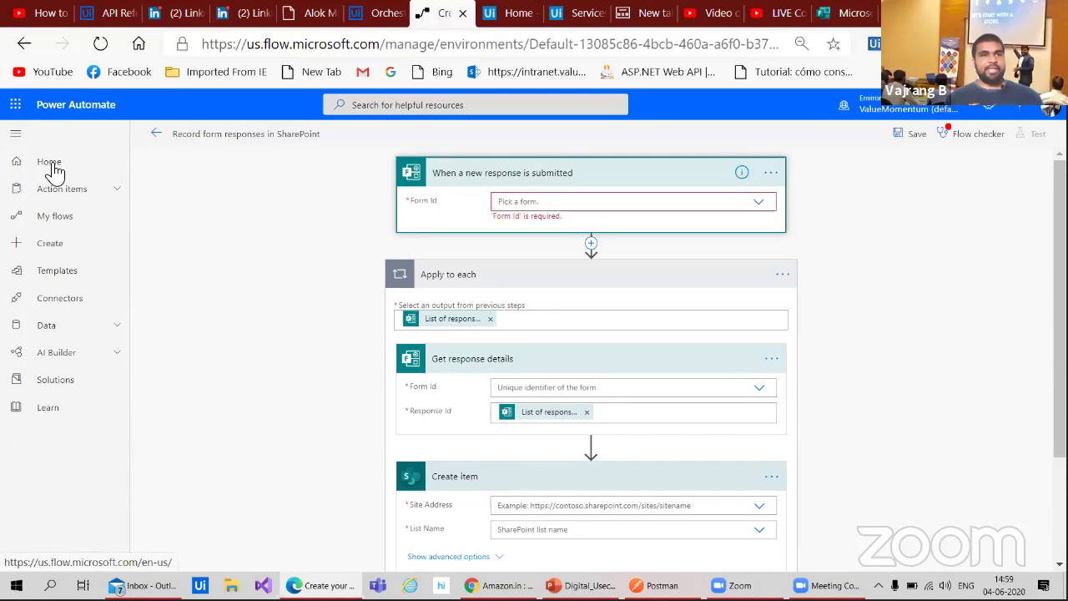
pyautogui.rightClick(63, 218)
pyautogui.click(110, 235)
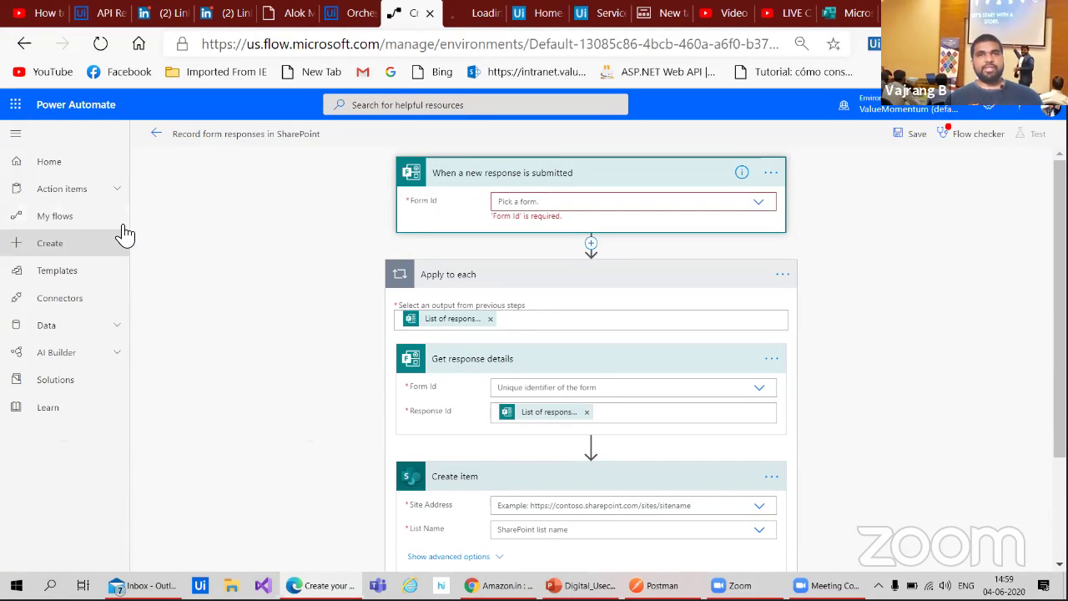
pyautogui.click(473, 15)
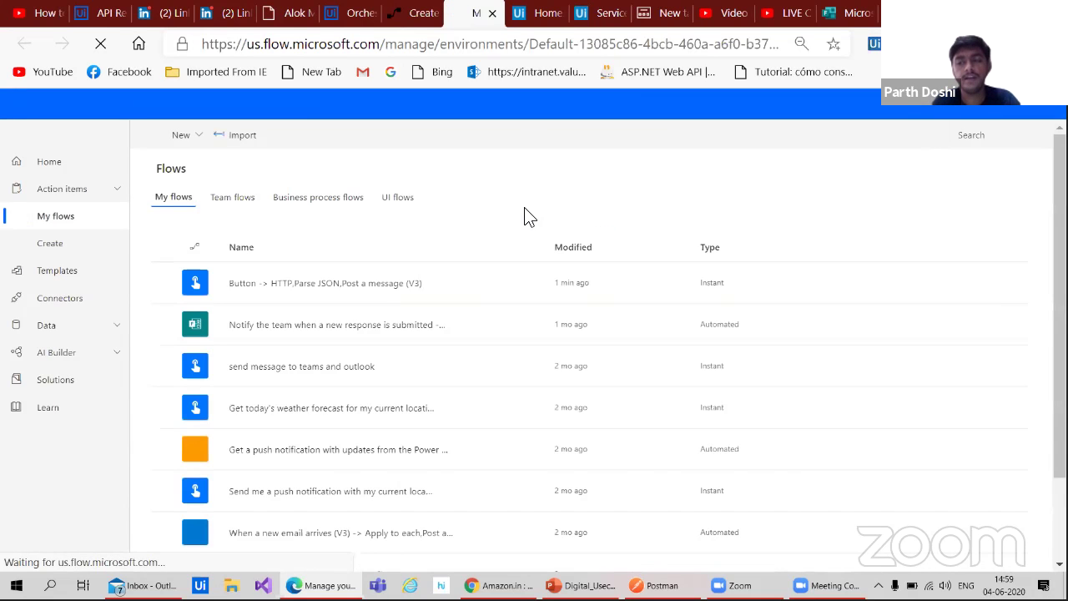
pyautogui.click(297, 288)
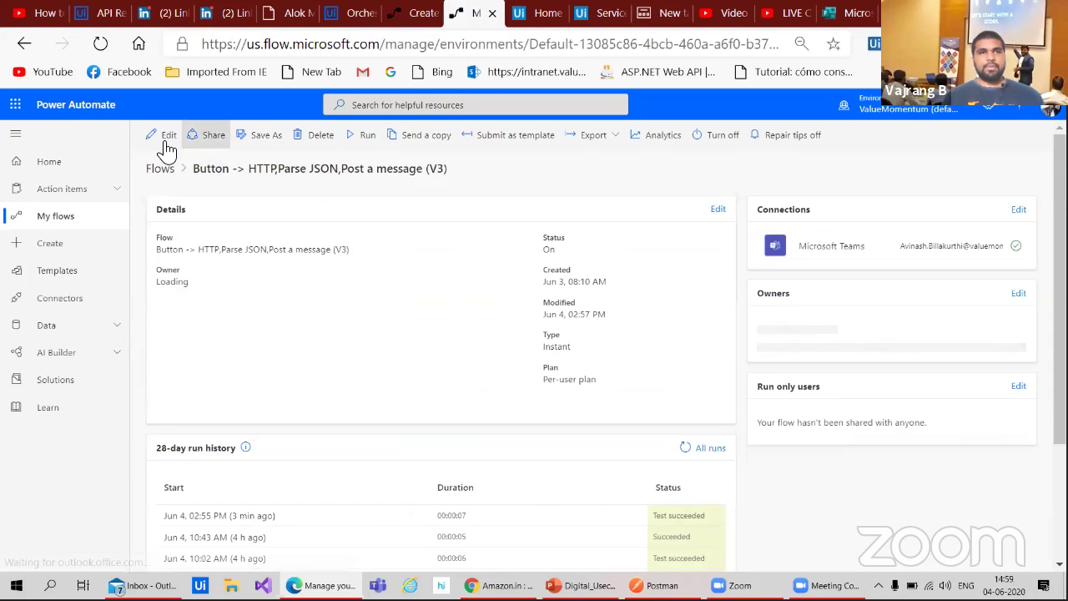
pyautogui.click(167, 136)
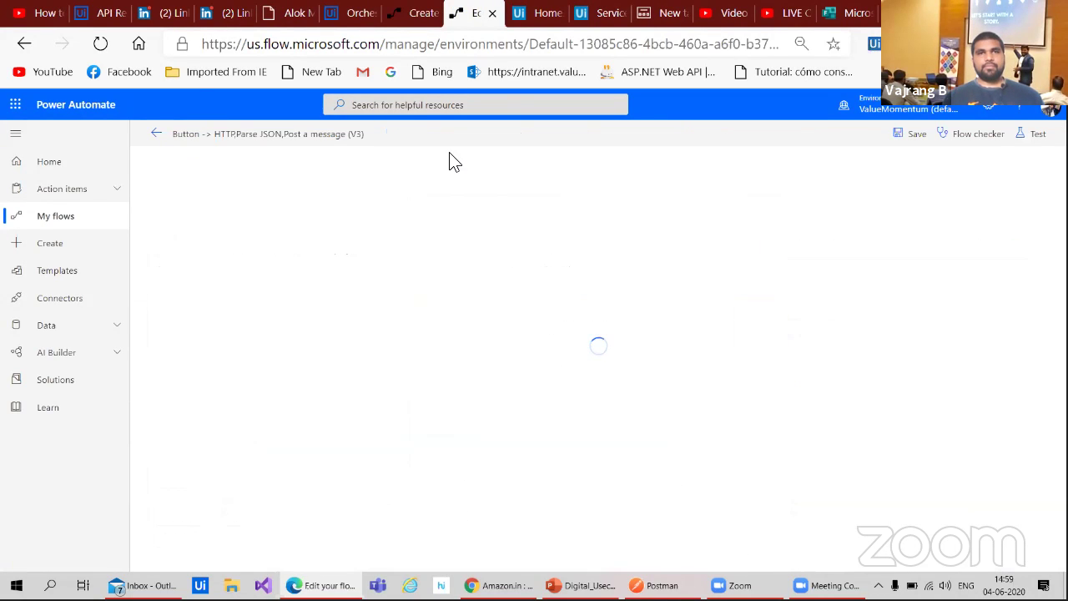
# - Compare the template flow with the button flow, then start an action below Manually trigger a flow and search for "new response"
pyautogui.click(410, 15)
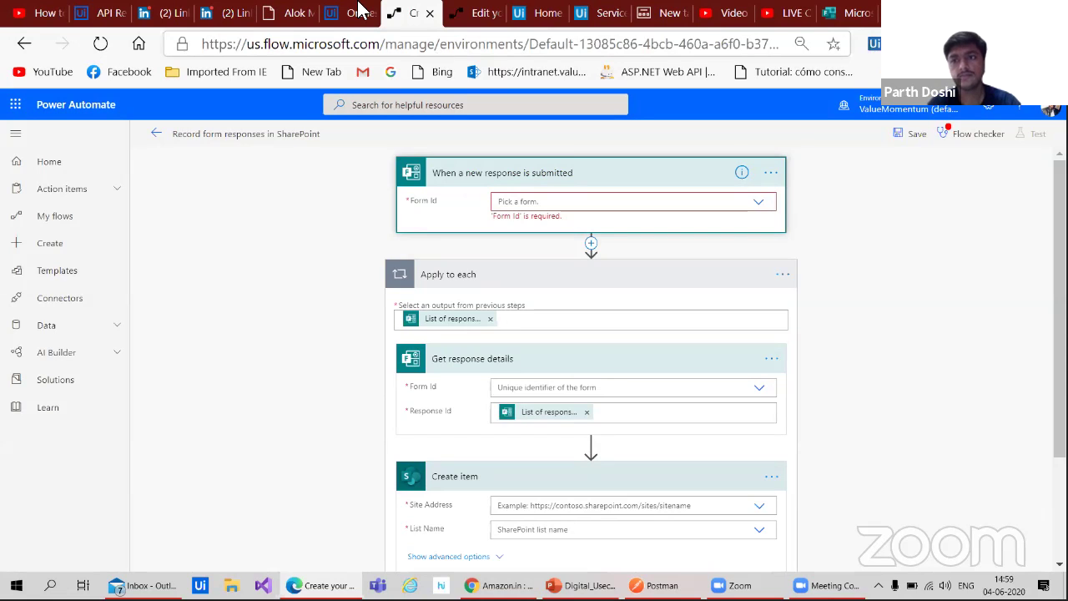
pyautogui.click(471, 18)
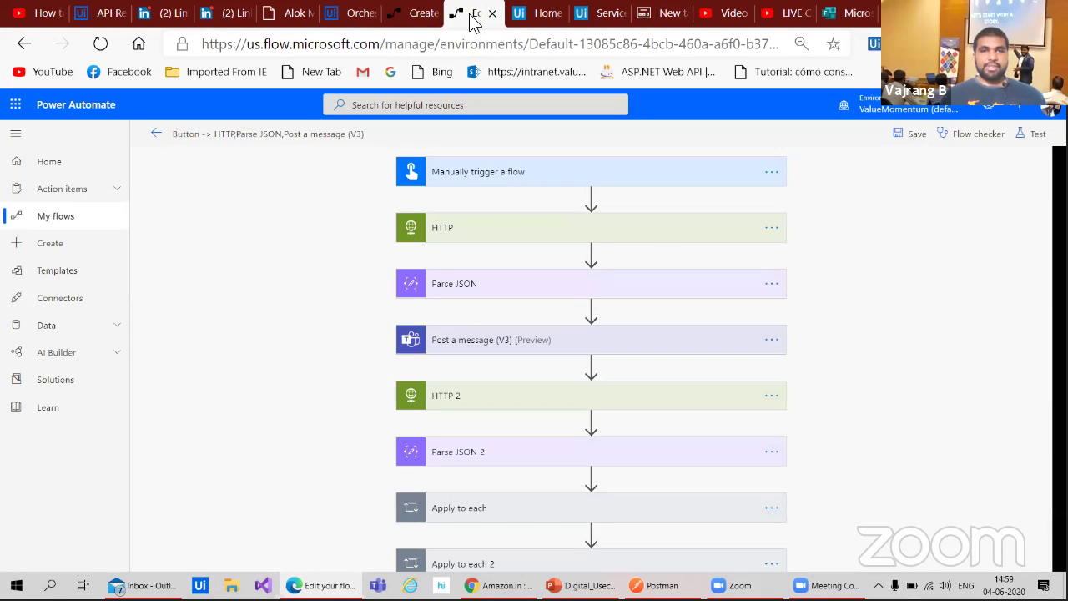
pyautogui.click(413, 13)
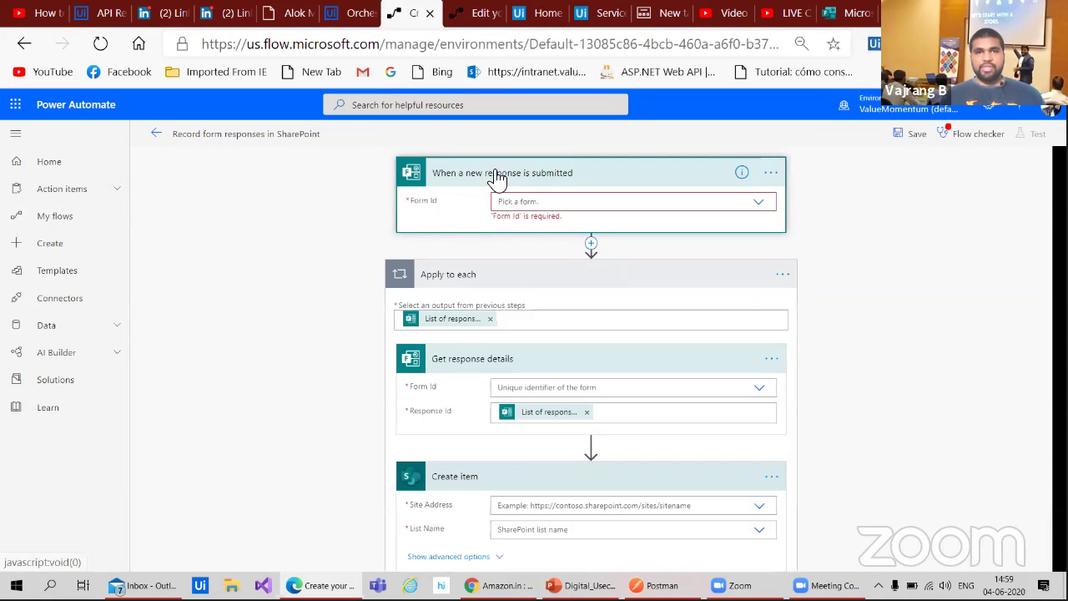
pyautogui.click(472, 14)
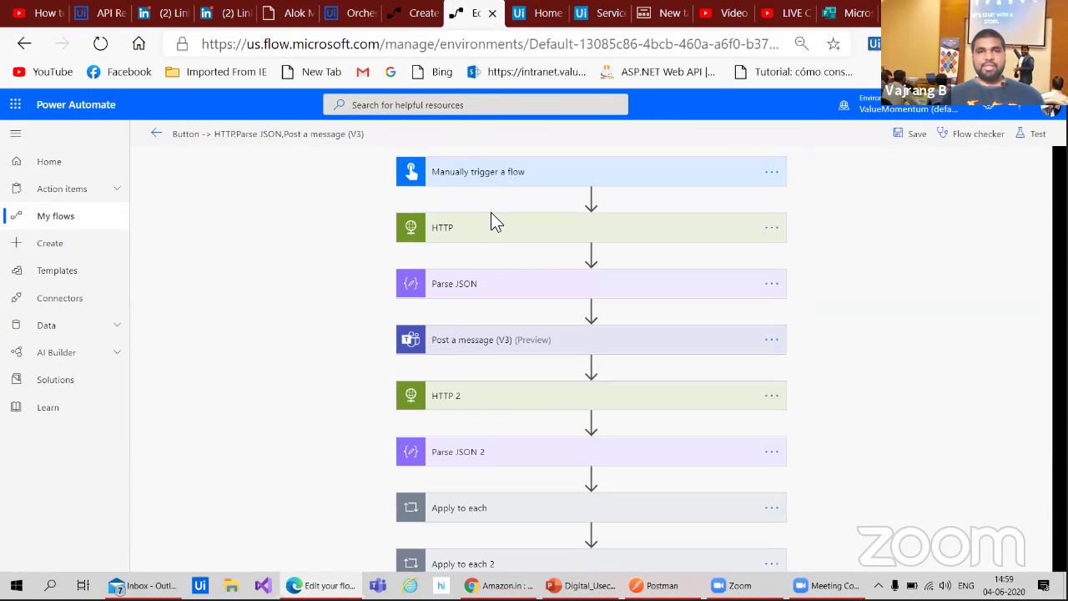
pyautogui.click(591, 199)
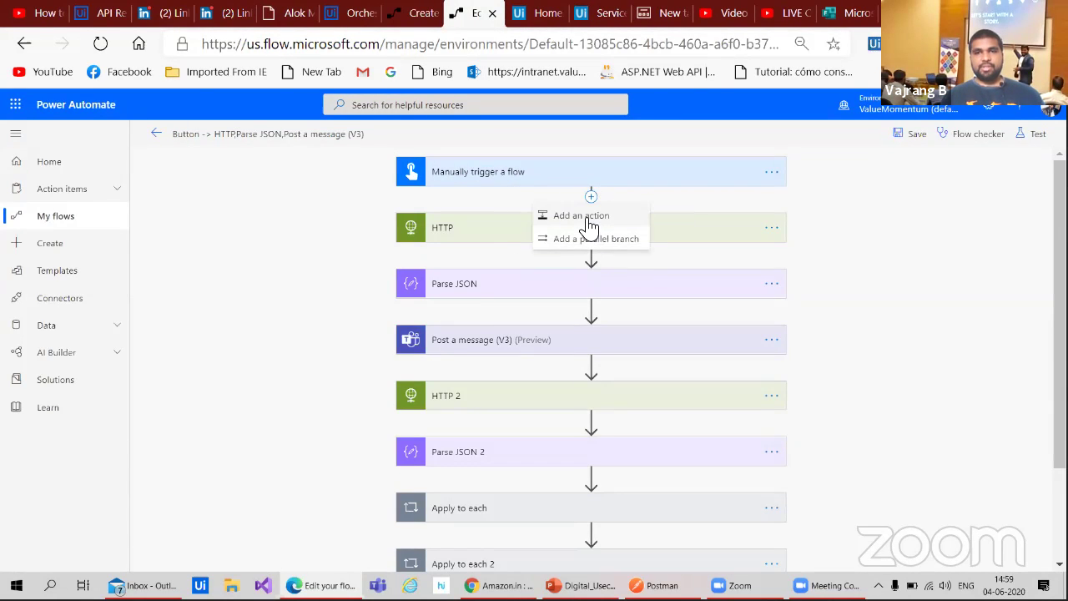
pyautogui.click(587, 218)
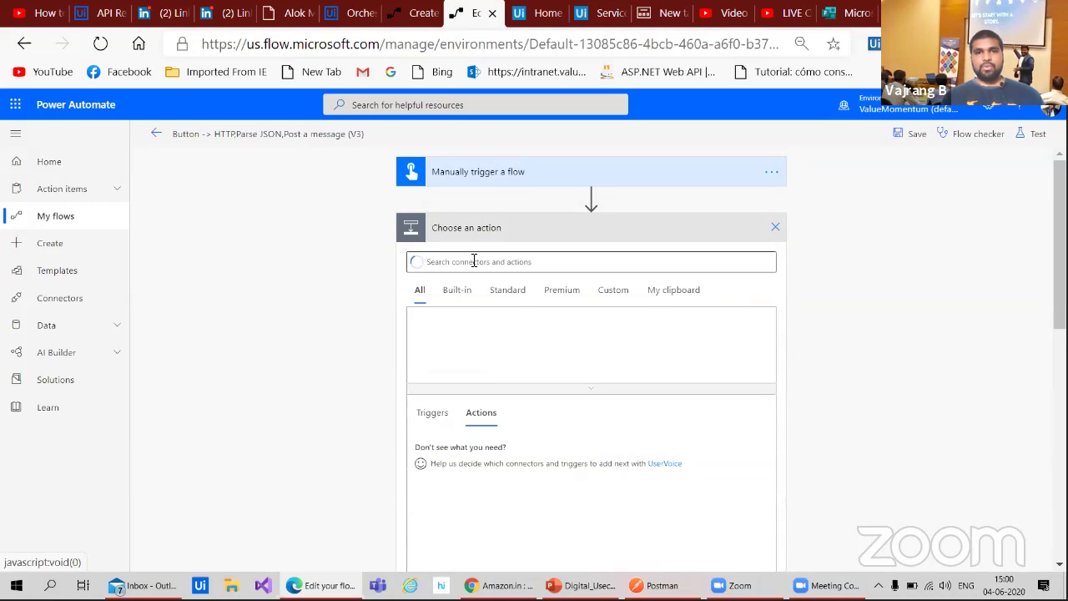
pyautogui.write('ne')
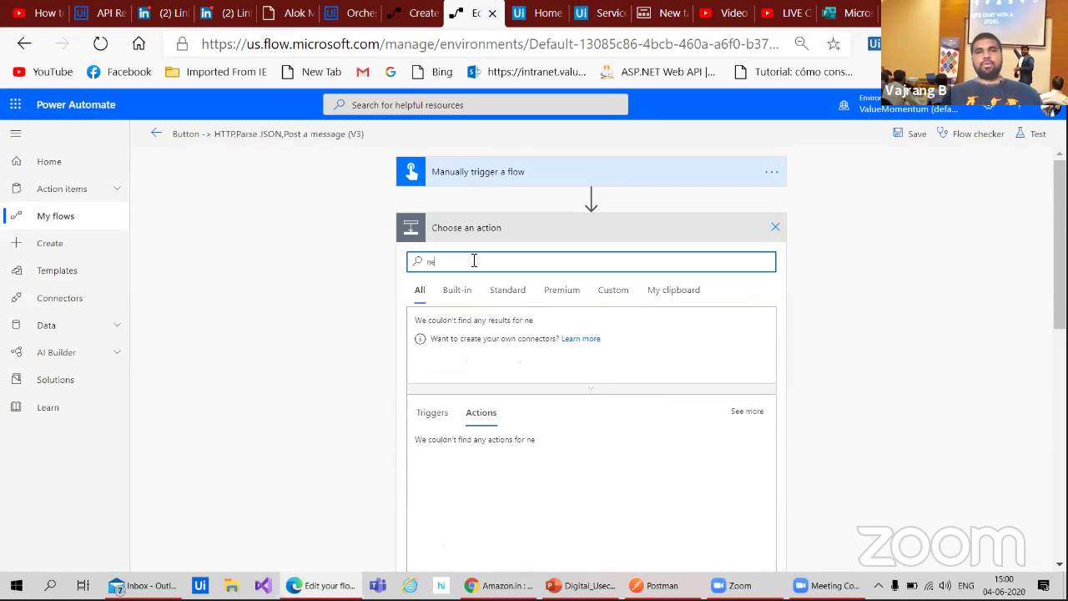
pyautogui.write('w response')
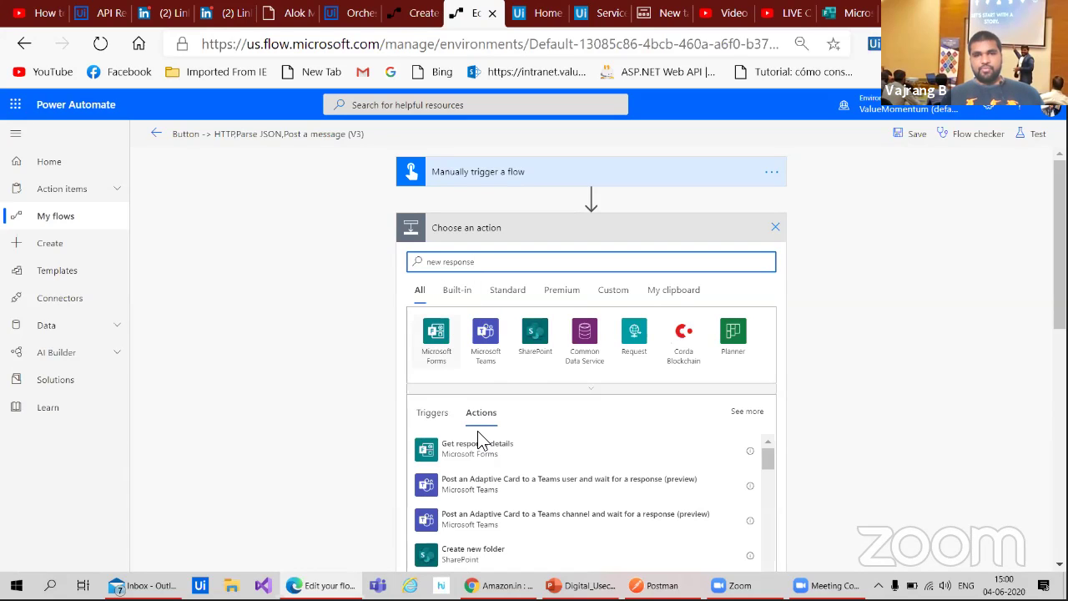
pyautogui.scroll(-2, 483, 442)
pyautogui.scroll(-1, 476, 444)
pyautogui.scroll(-3, 392, 417)
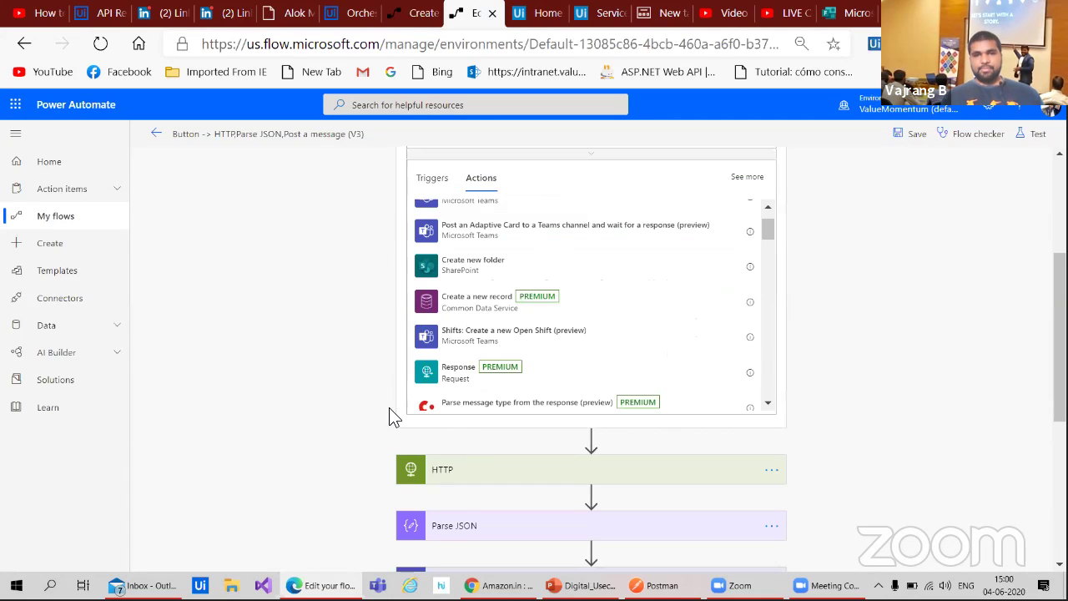
pyautogui.scroll(-5, 483, 376)
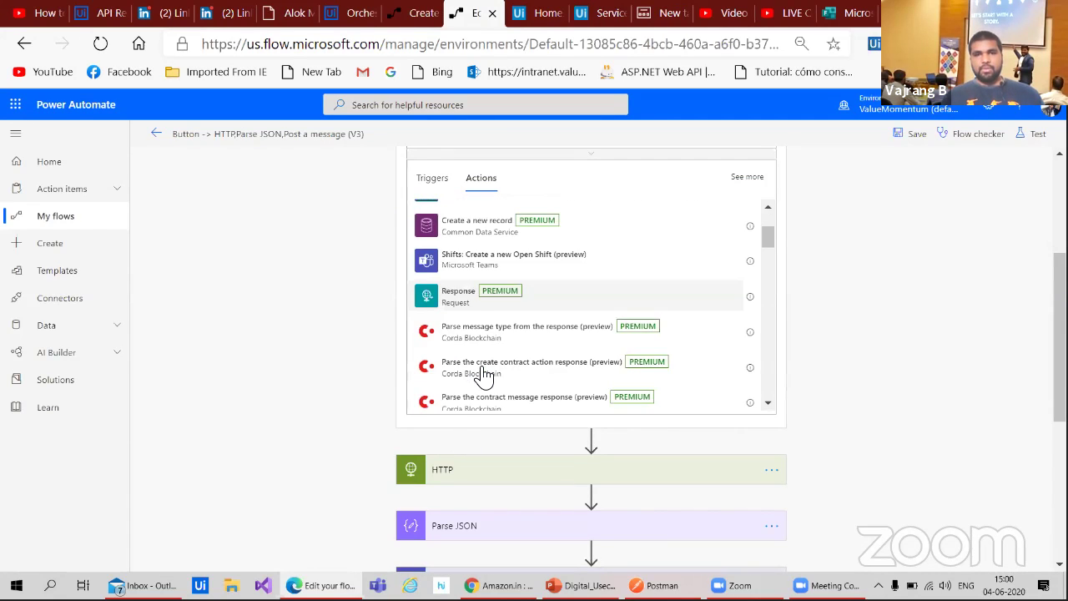
pyautogui.scroll(-2, 484, 376)
pyautogui.scroll(-6, 484, 375)
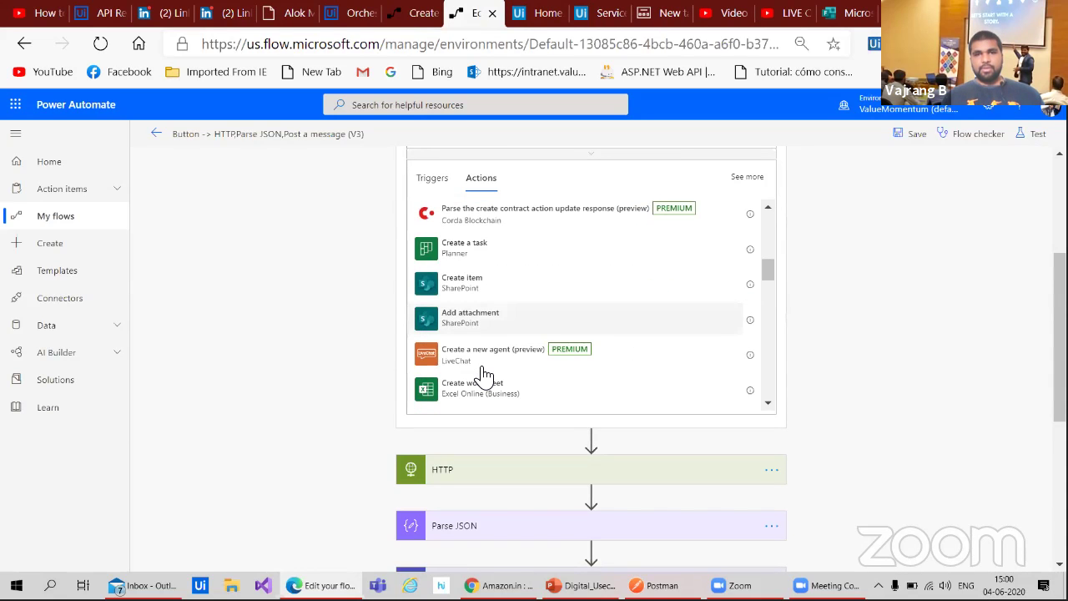
pyautogui.scroll(3, 299, 260)
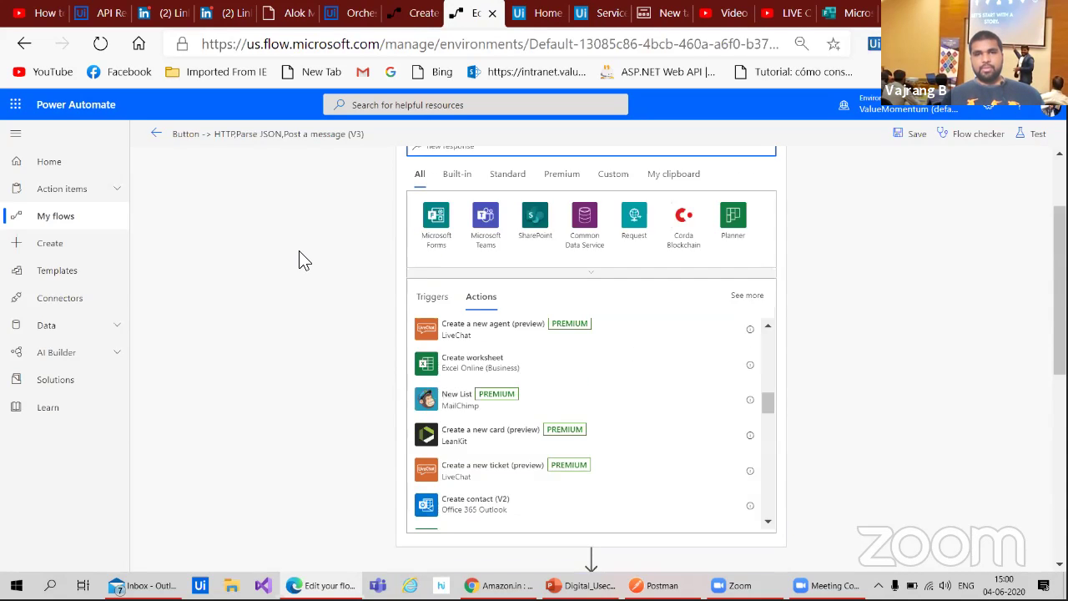
# - Insert the Microsoft Forms trigger When a new response is submitted and select the form TriggerProcessWithFormSubmission
pyautogui.click(436, 334)
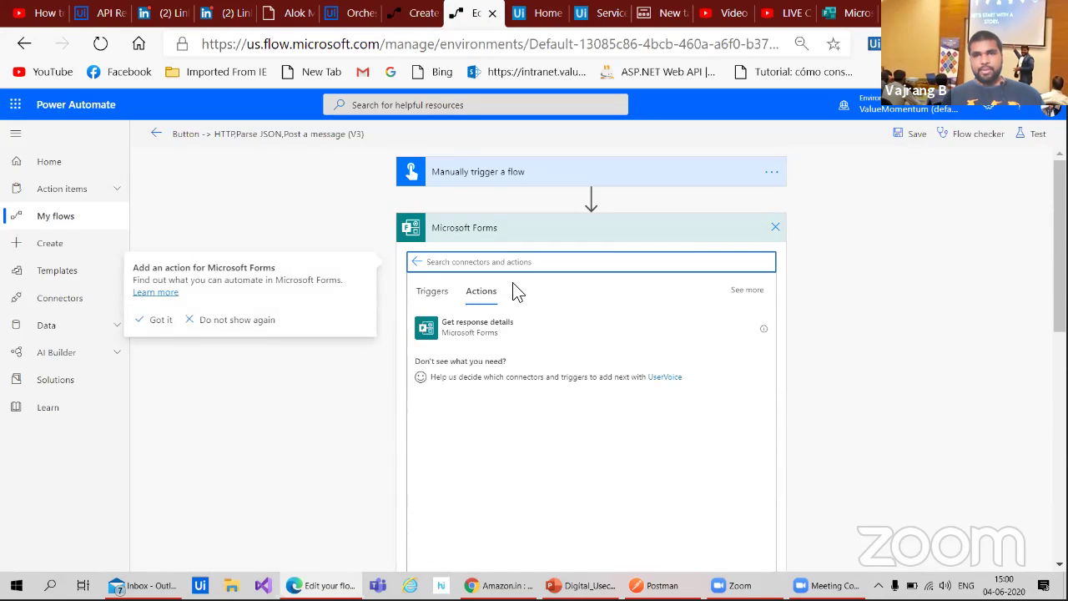
pyautogui.click(434, 294)
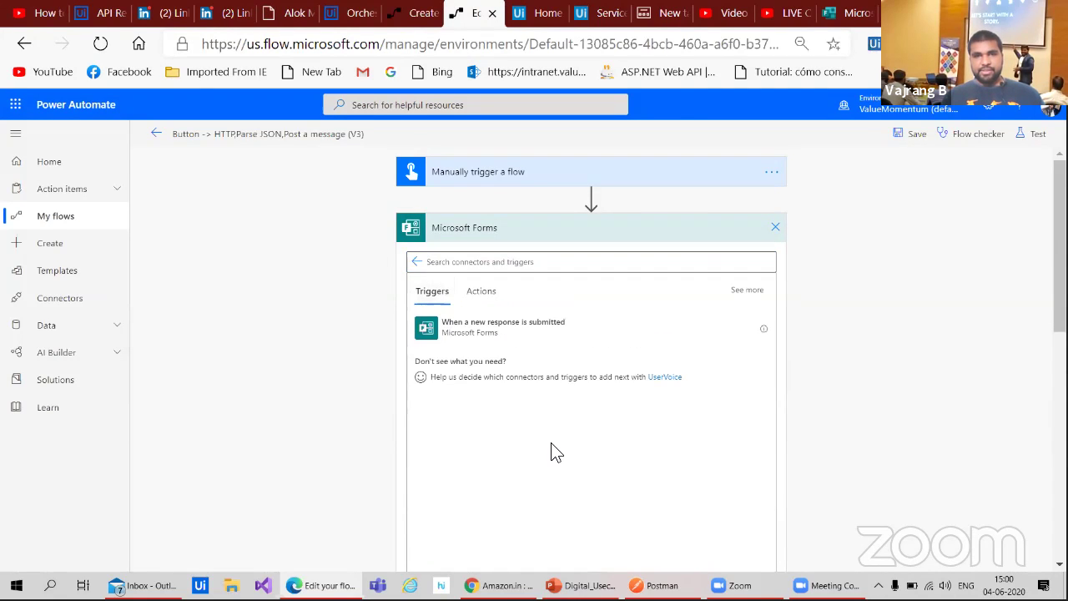
pyautogui.click(512, 332)
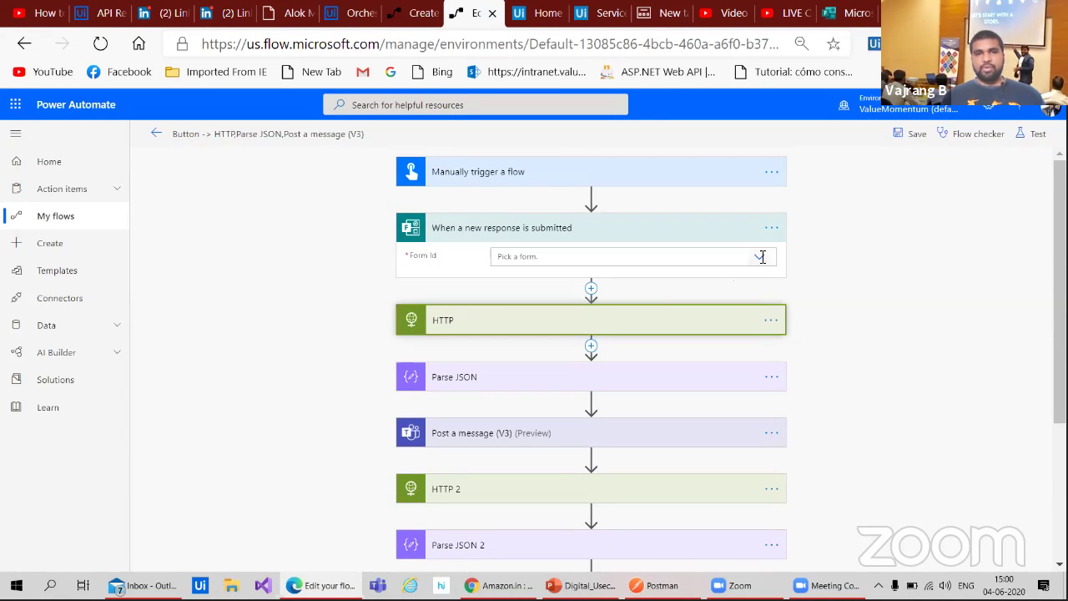
pyautogui.click(762, 257)
pyautogui.click(532, 307)
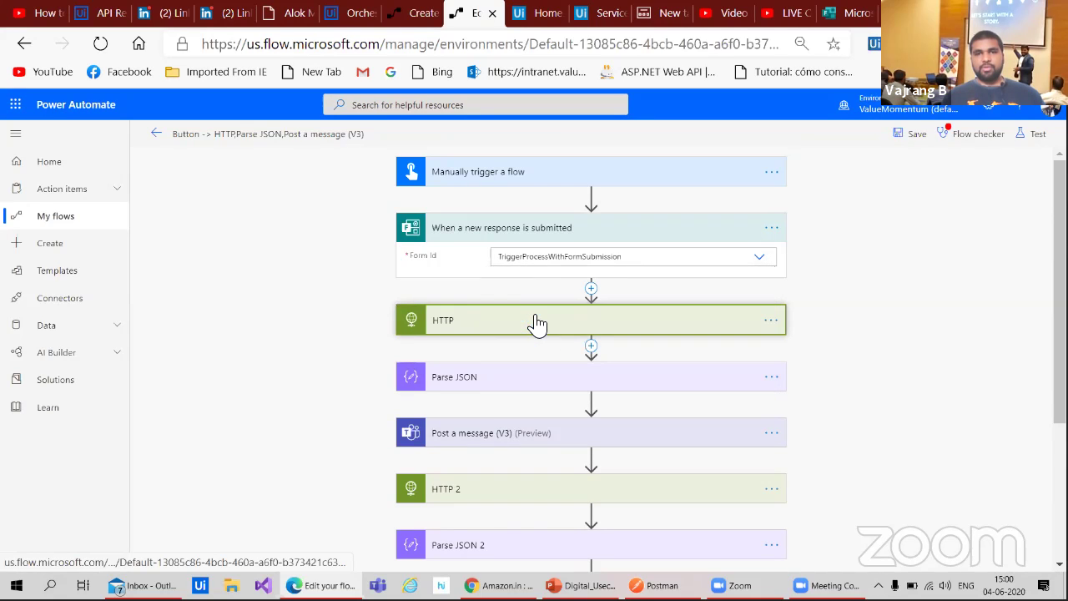
# - Start another action below When a new response is submitted, search for "for each", and check the template flow for reference
pyautogui.click(591, 289)
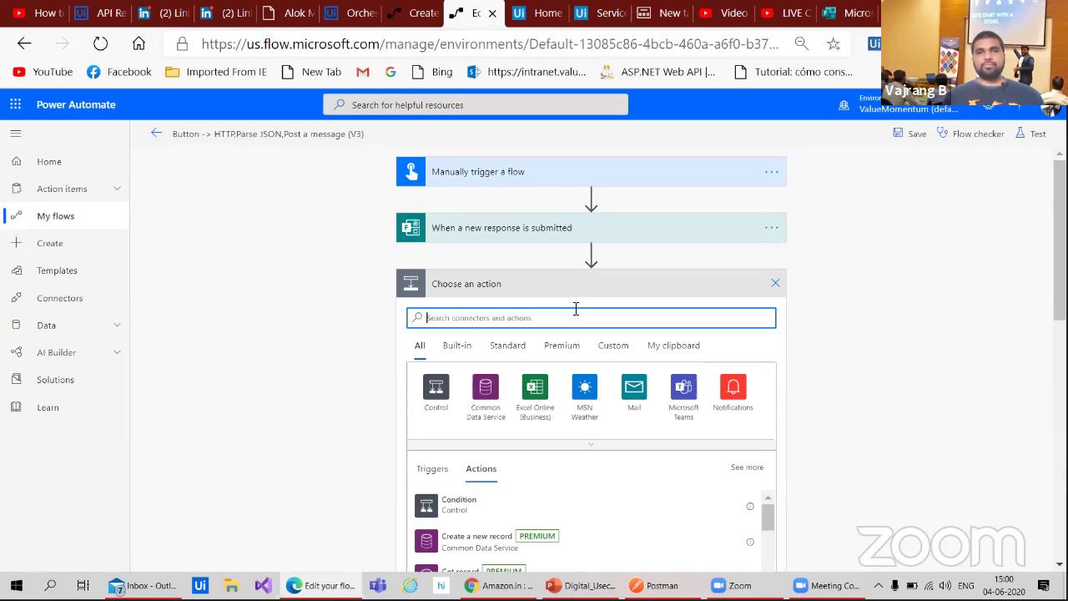
pyautogui.write('for ea')
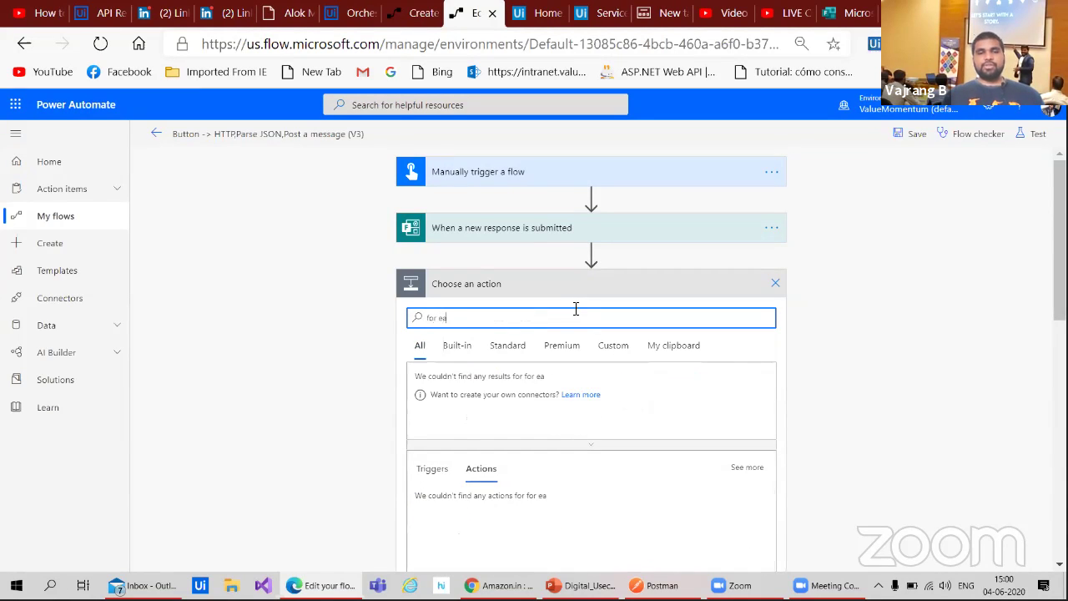
pyautogui.write('ch')
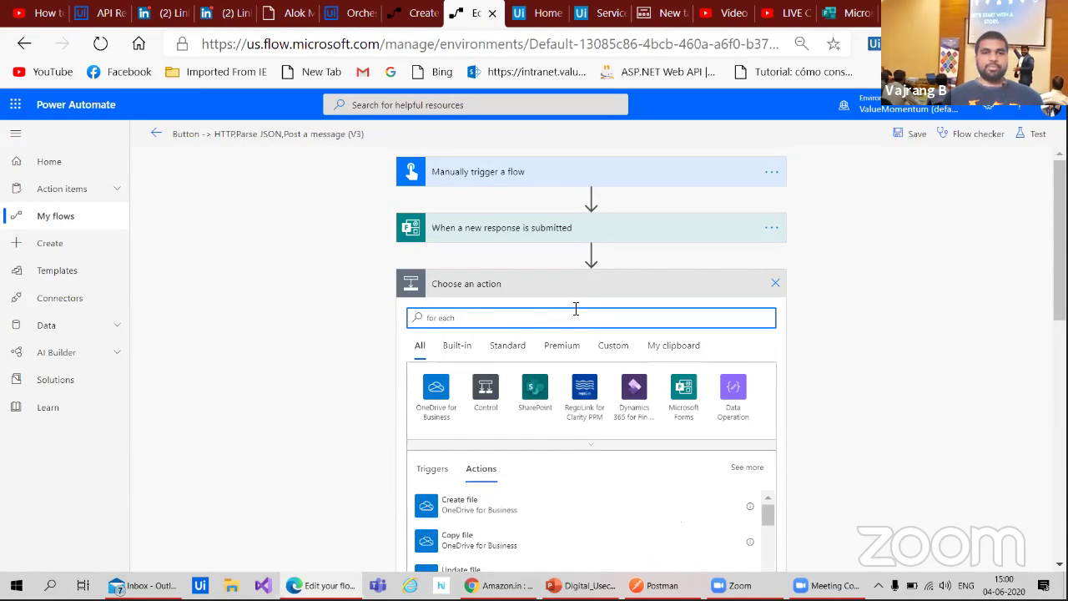
pyautogui.scroll(-2, 318, 447)
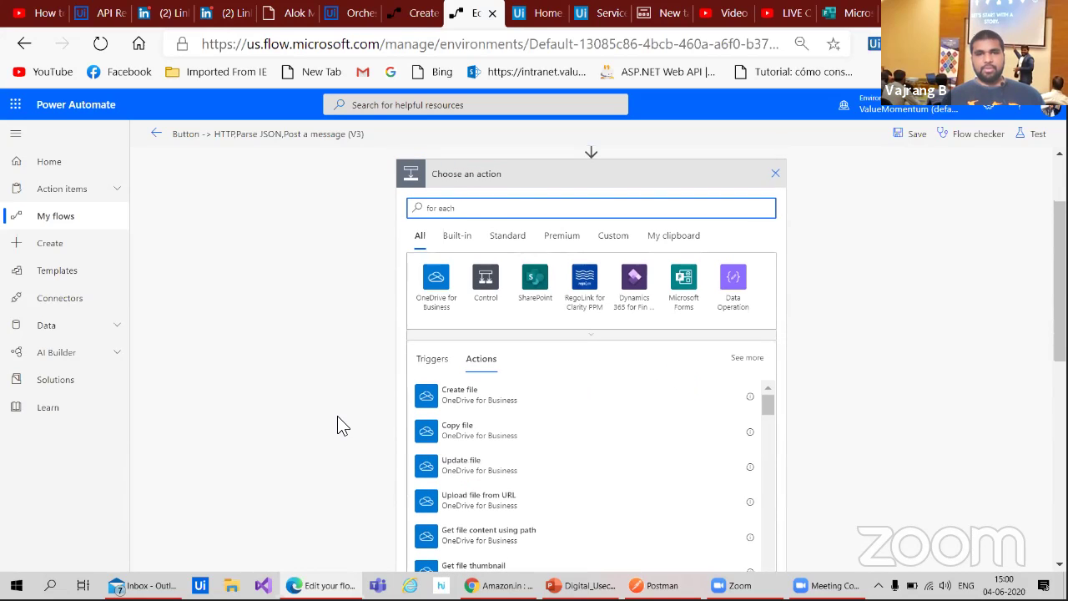
pyautogui.scroll(-3, 370, 365)
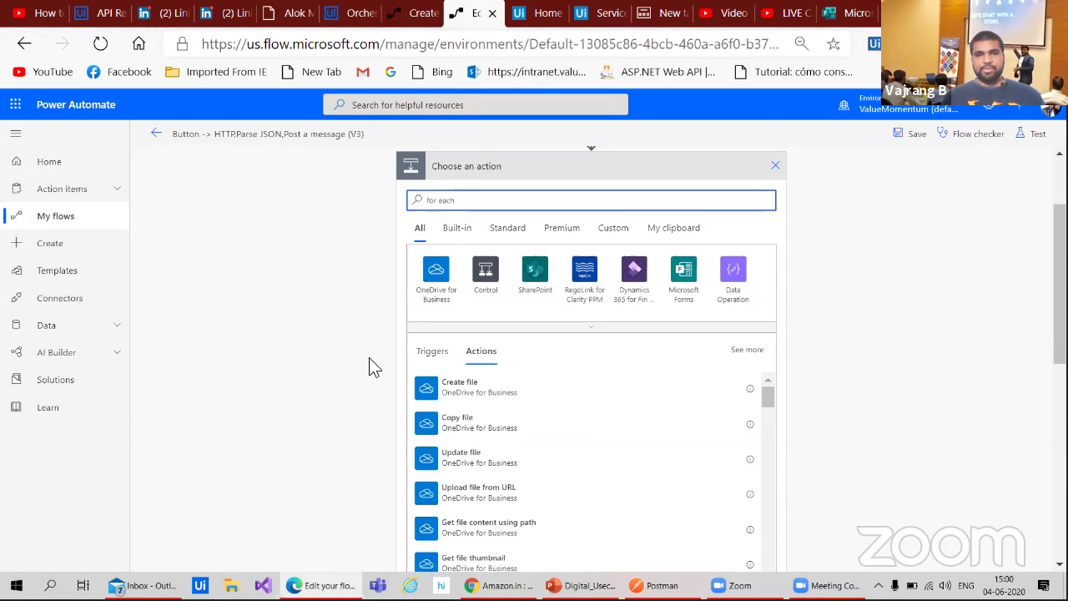
pyautogui.scroll(-2, 508, 334)
pyautogui.scroll(-3, 504, 329)
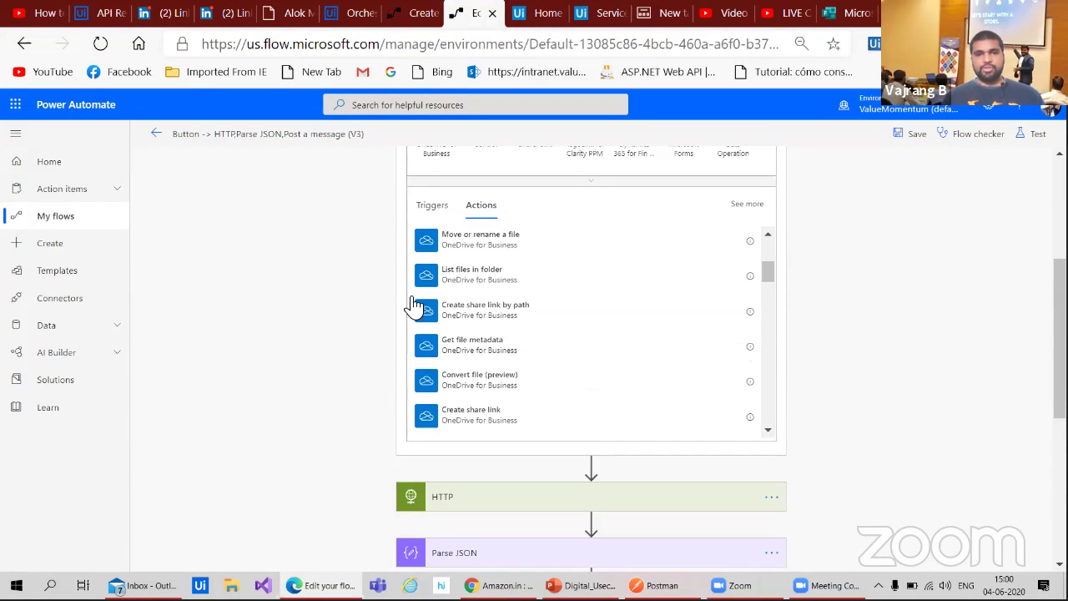
pyautogui.click(421, 14)
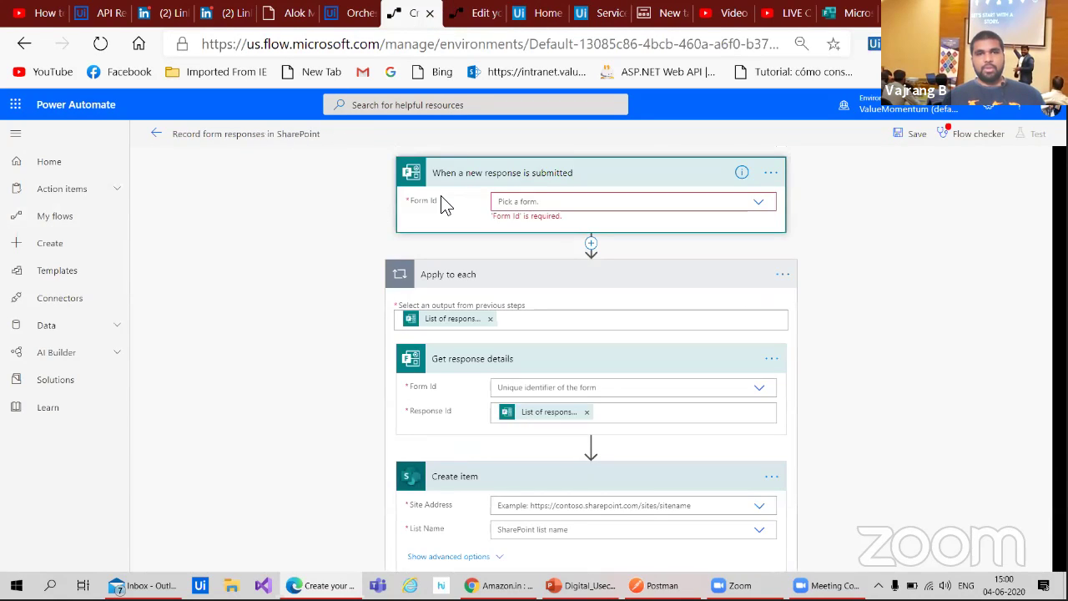
pyautogui.click(467, 14)
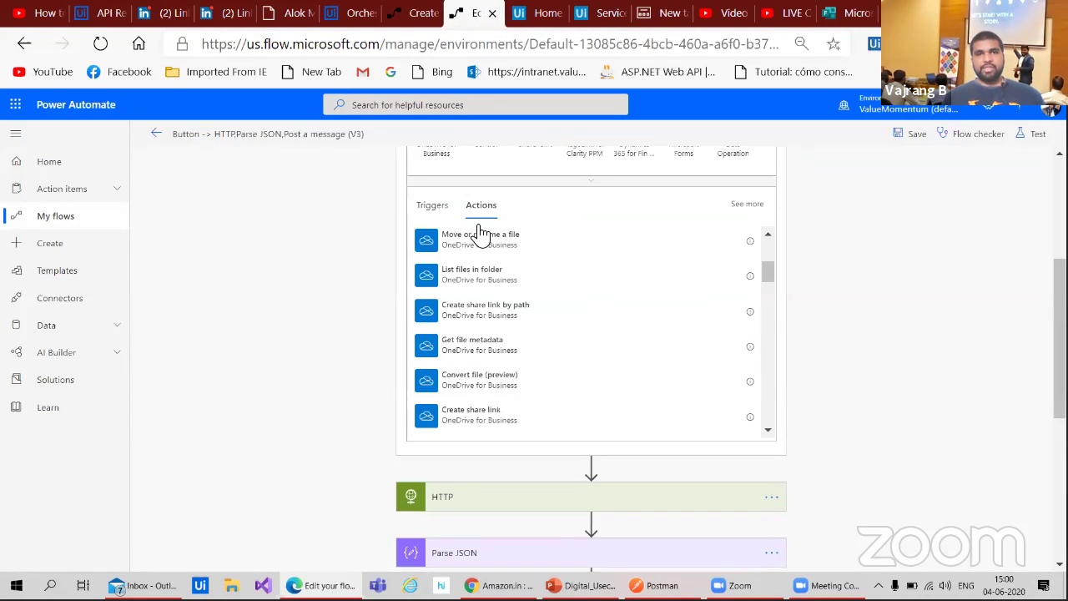
pyautogui.scroll(1, 481, 234)
pyautogui.scroll(1, 392, 284)
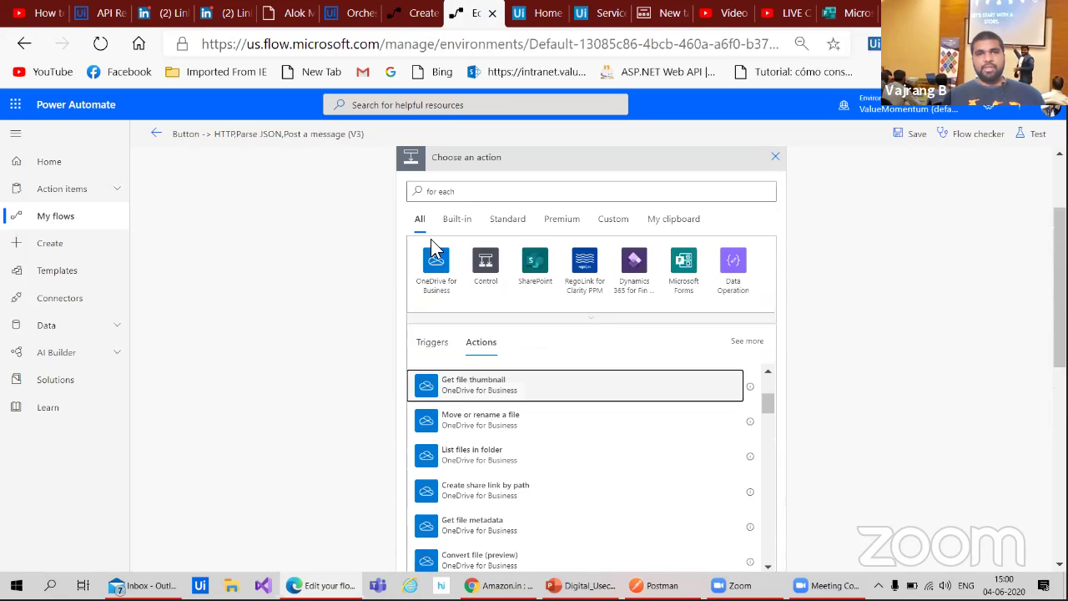
pyautogui.click(454, 314)
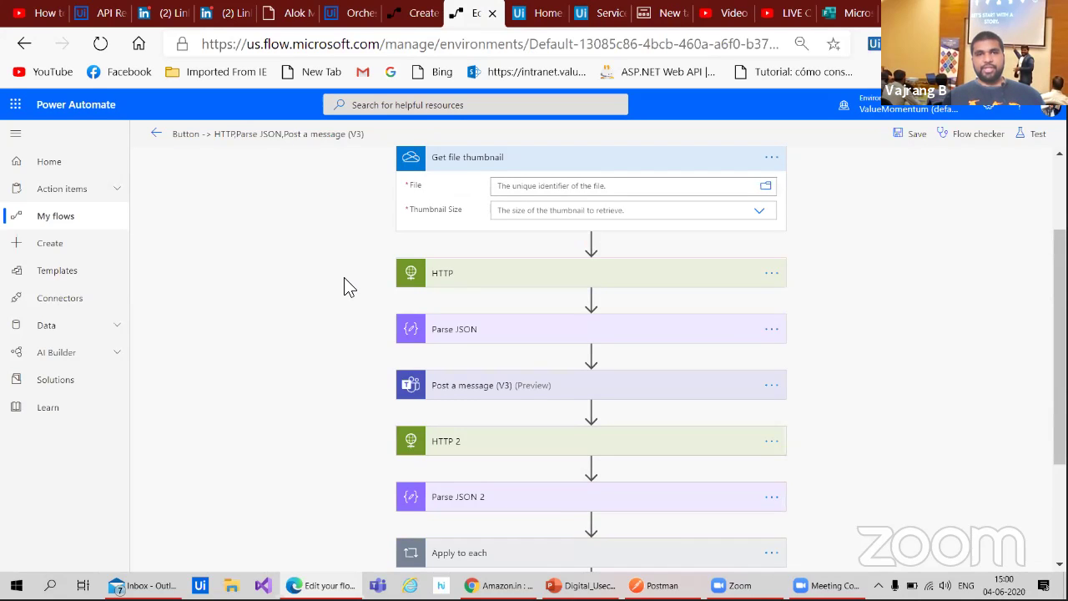
pyautogui.scroll(2, 348, 280)
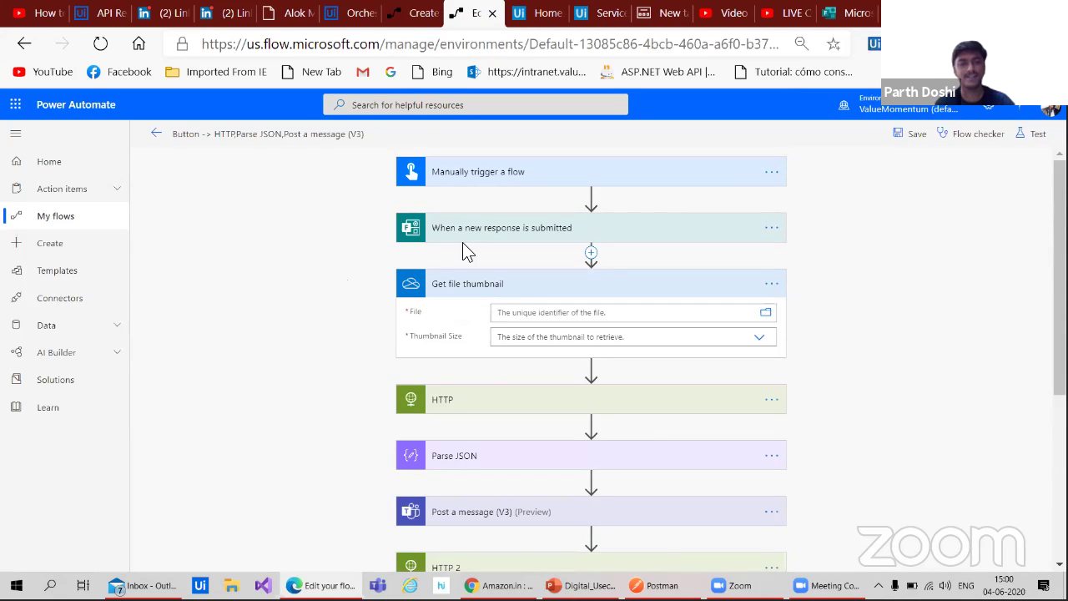
pyautogui.click(573, 288)
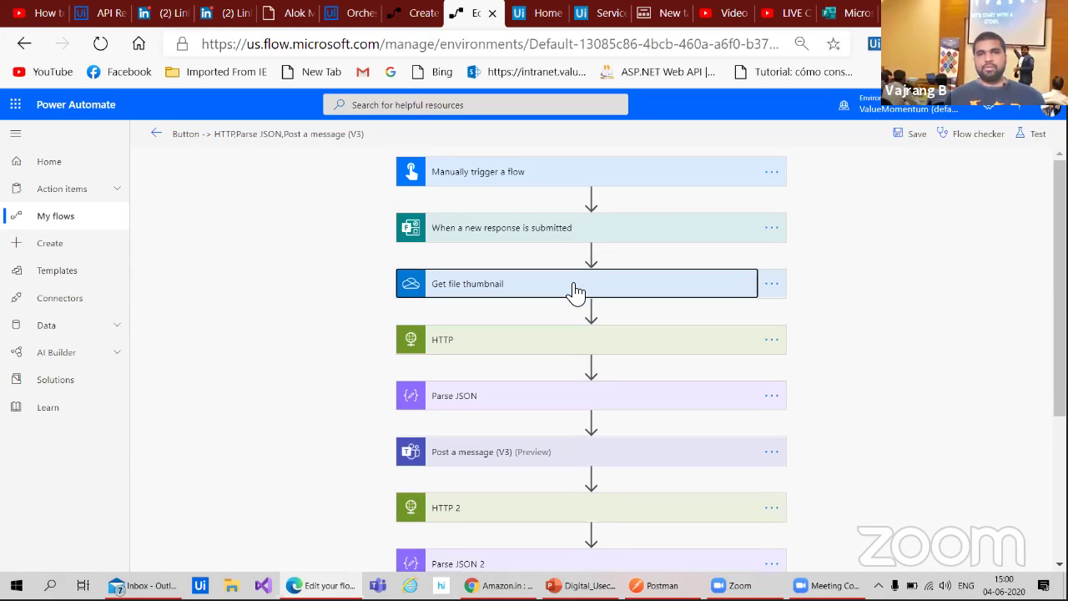
pyautogui.click(772, 291)
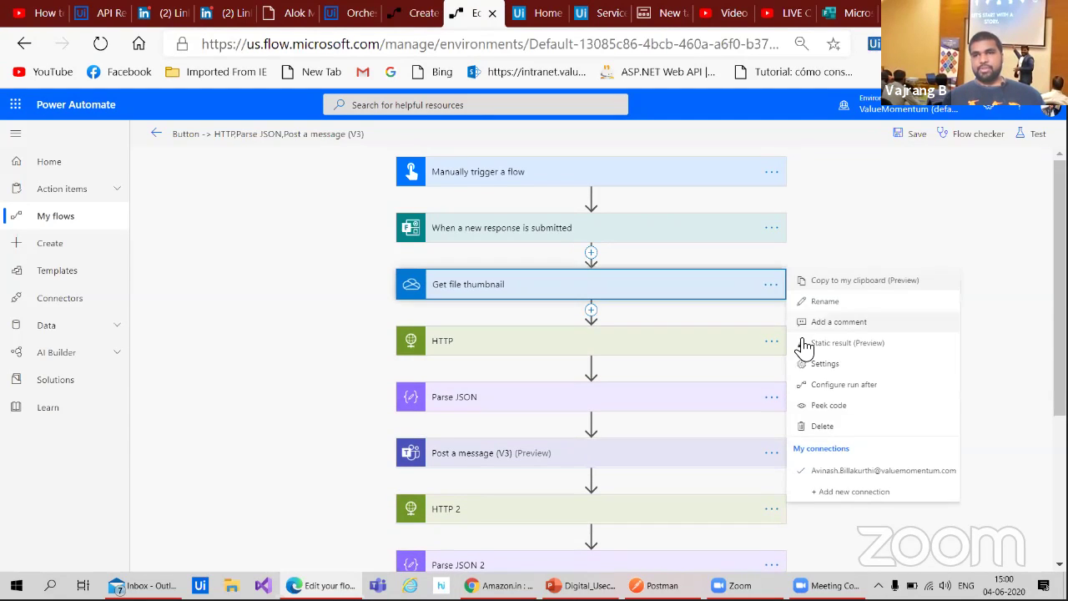
pyautogui.click(839, 427)
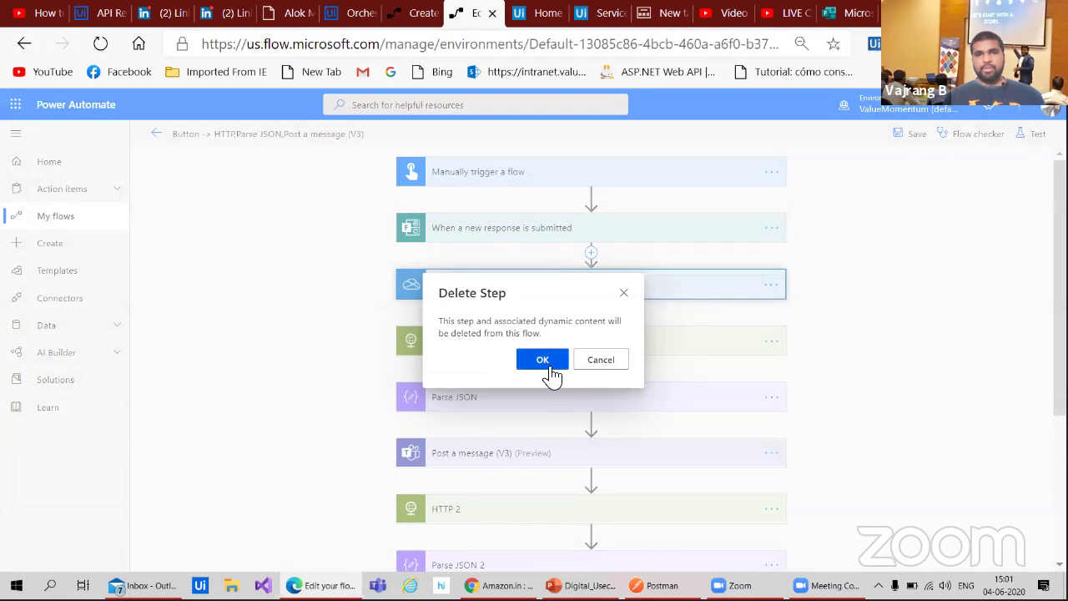
pyautogui.click(551, 368)
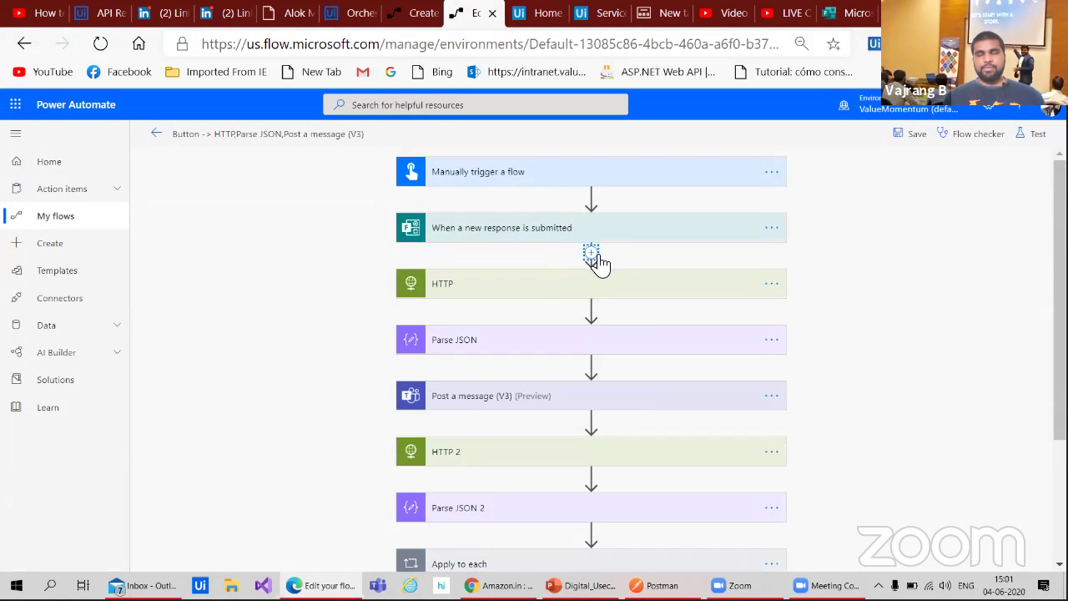
# - Insert an Apply to each control below When a new response is submitted, searching the actions for "apply"
pyautogui.click(592, 253)
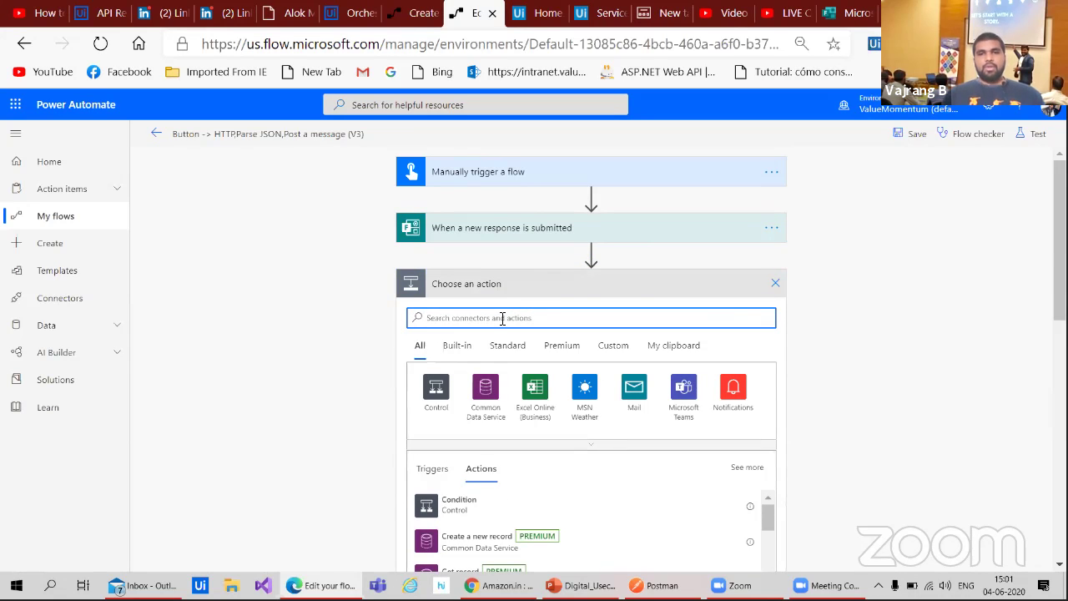
pyautogui.write('appl')
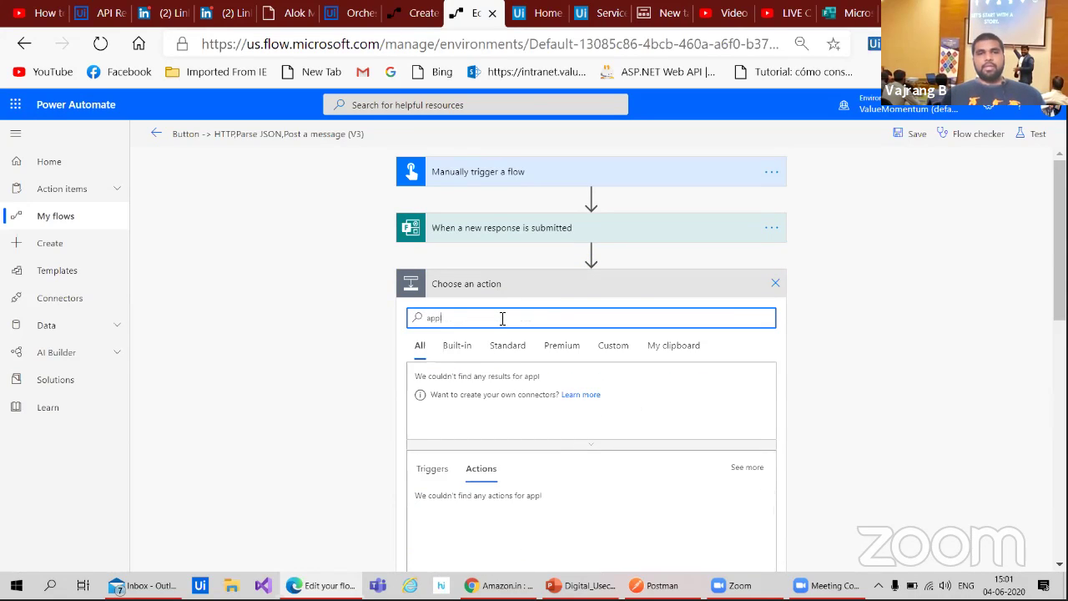
pyautogui.write('y')
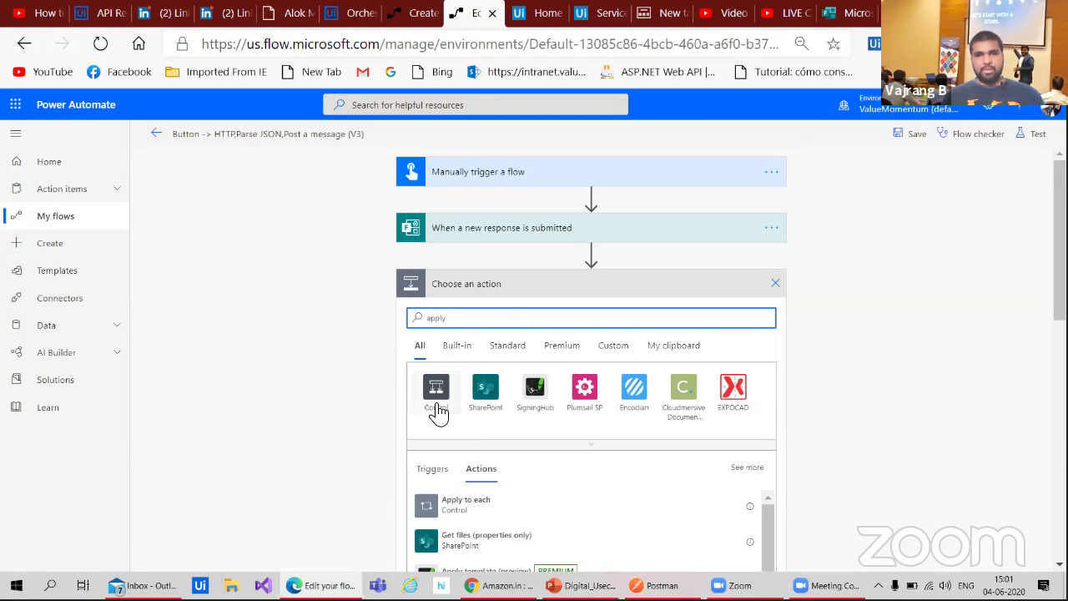
pyautogui.click(450, 500)
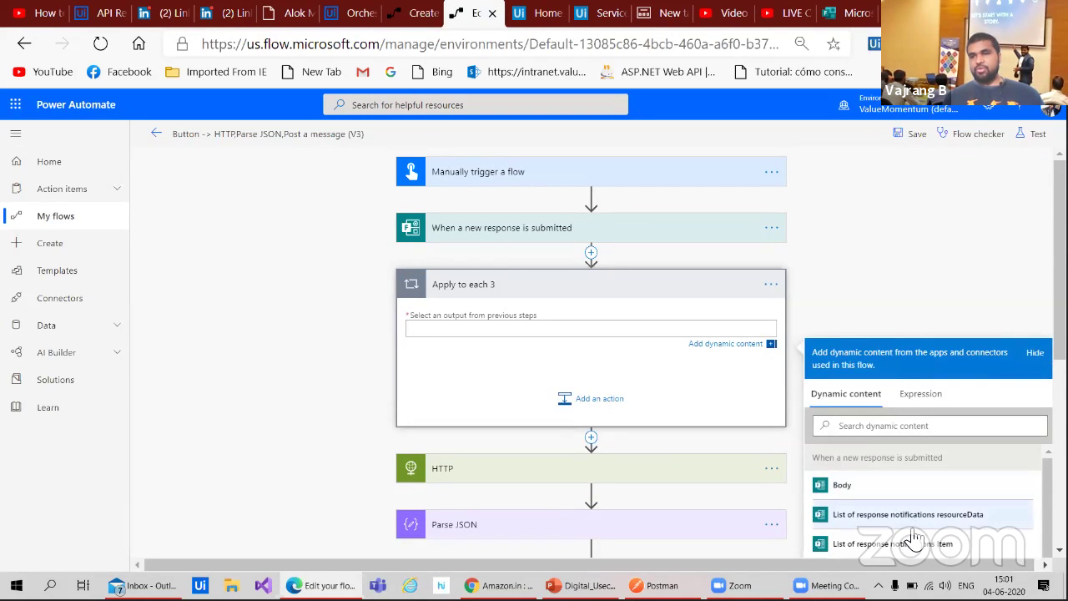
# - Check the template's Apply to each input, then give the new loop a List of response notifications value as its output from previous steps
pyautogui.scroll(-1, 914, 538)
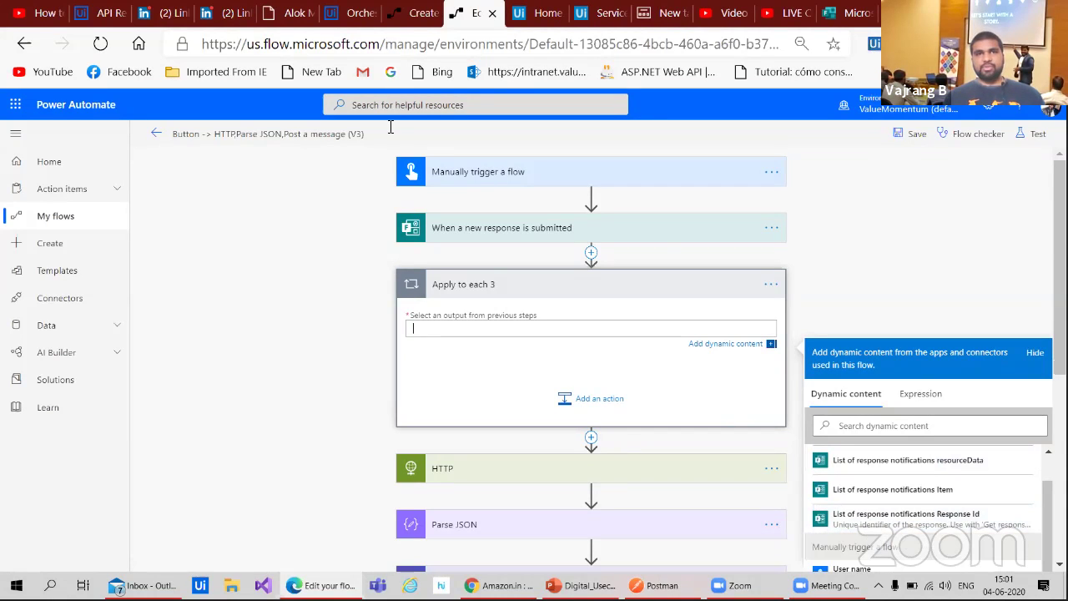
pyautogui.click(404, 23)
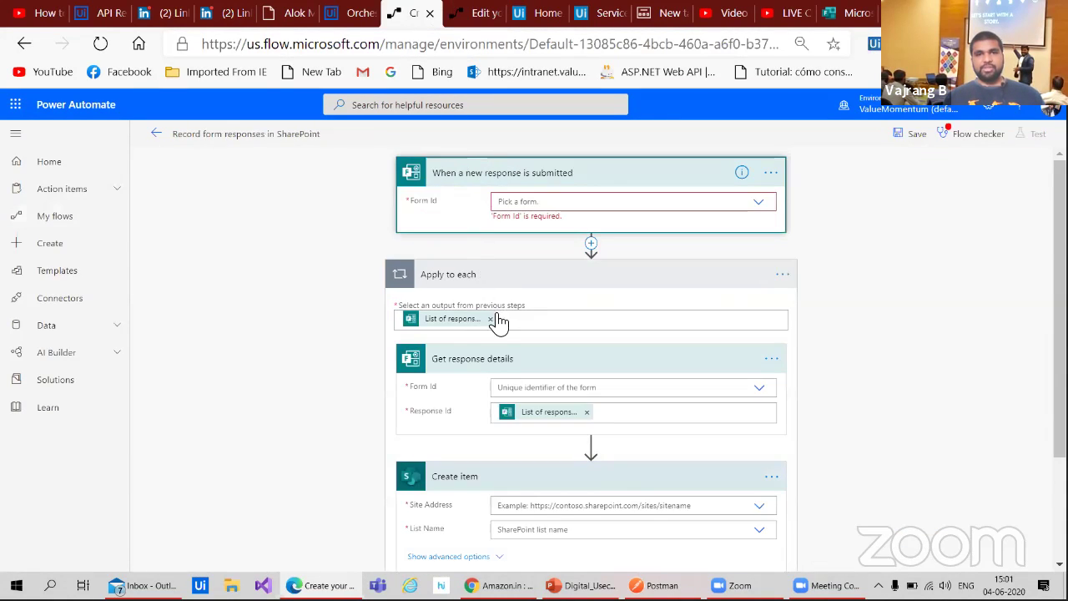
pyautogui.click(451, 320)
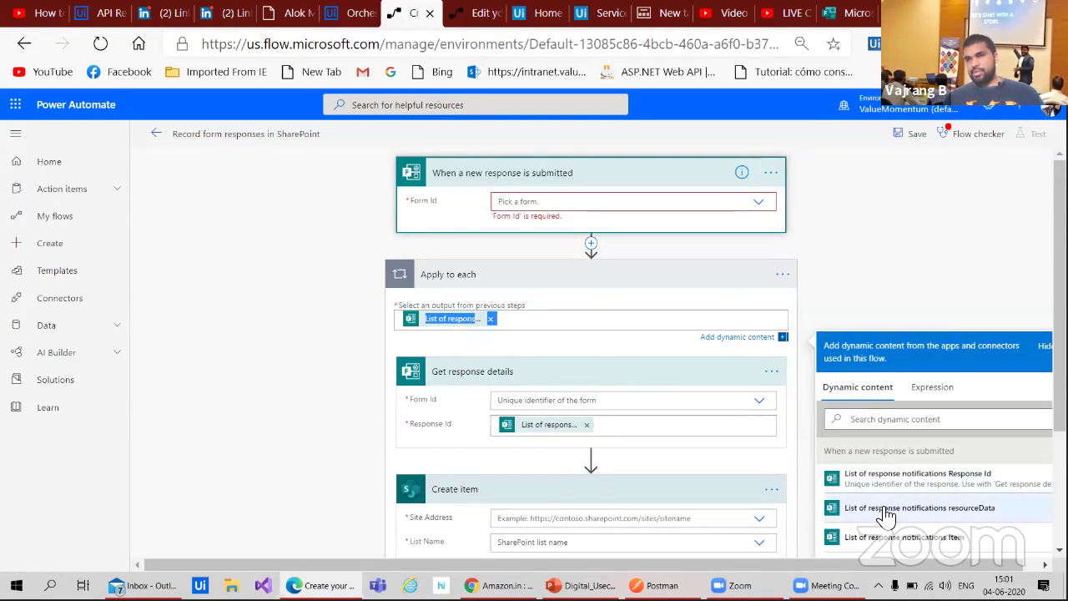
pyautogui.click(465, 17)
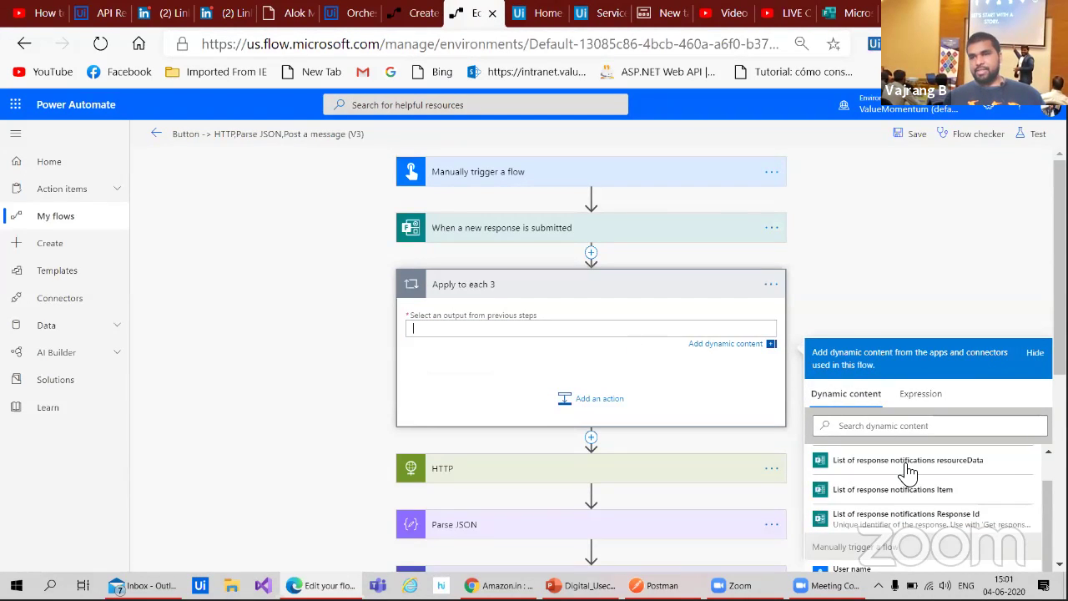
pyautogui.scroll(-3, 907, 480)
pyautogui.scroll(3, 909, 482)
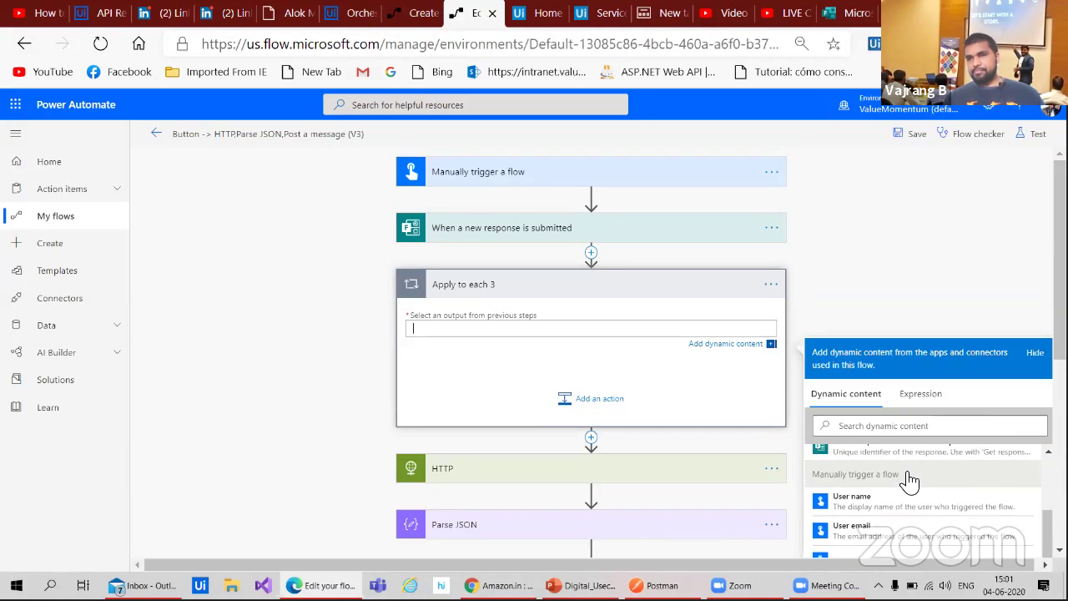
pyautogui.scroll(2, 909, 481)
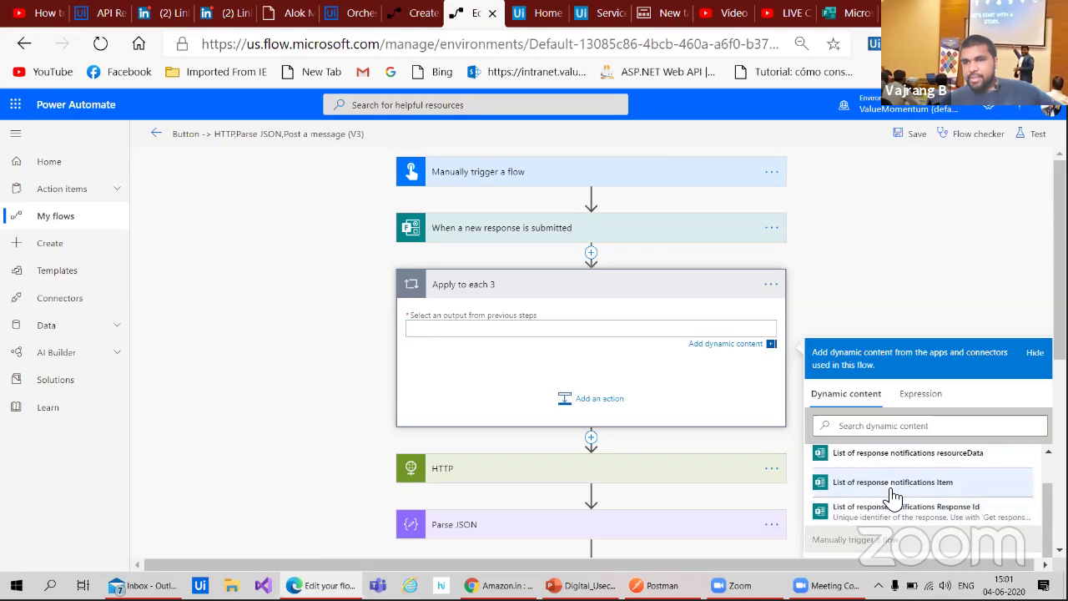
pyautogui.scroll(1, 891, 493)
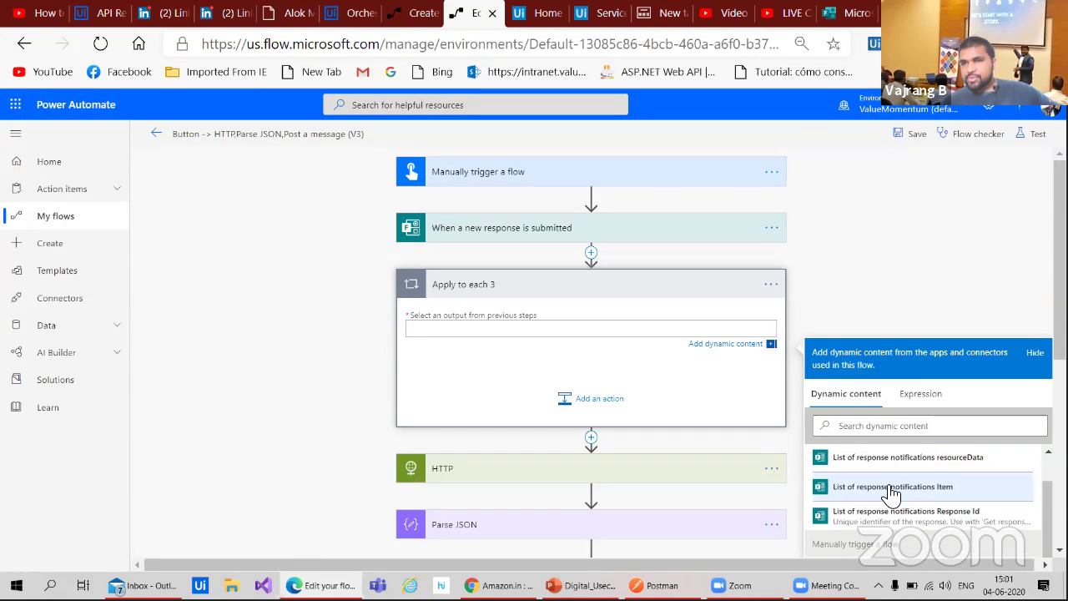
pyautogui.scroll(3, 891, 494)
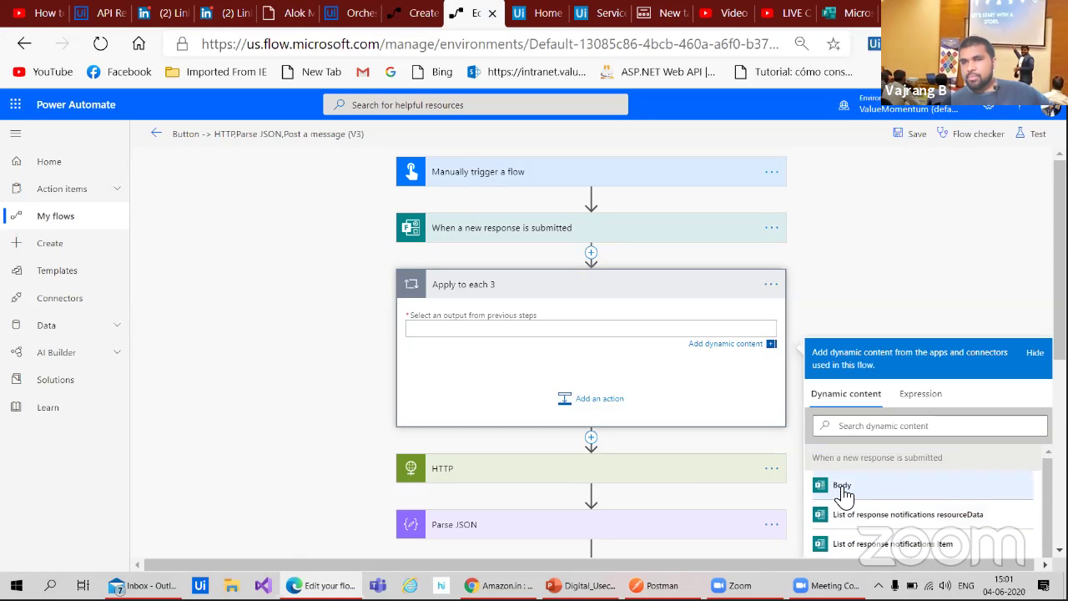
pyautogui.scroll(-2, 847, 494)
pyautogui.click(866, 494)
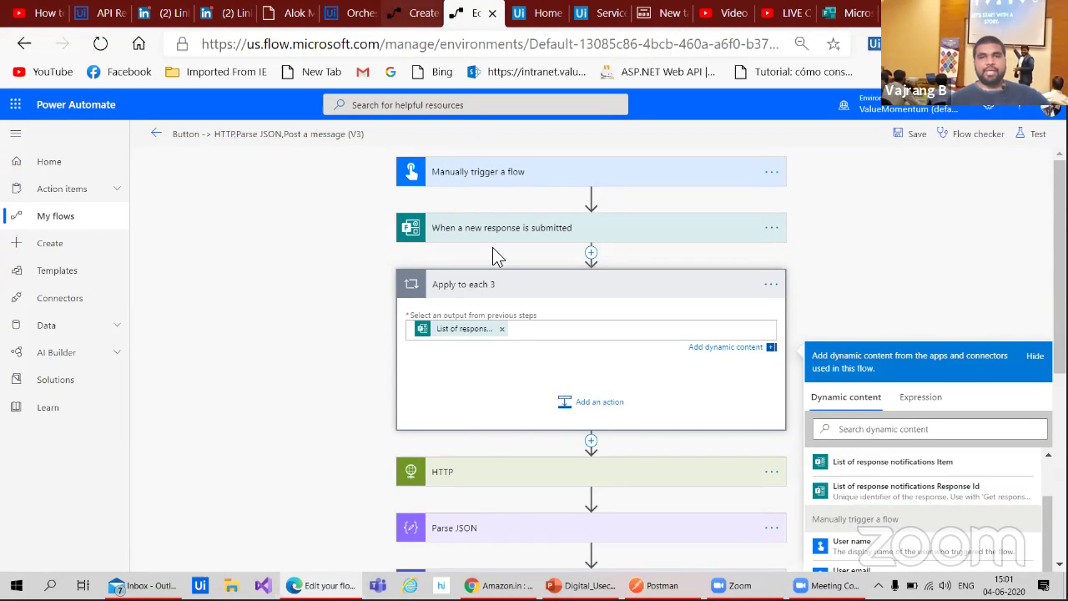
# - Following the template flow, add the Microsoft Forms action Get response details inside Apply to each 3, searching for "get response"
pyautogui.hotkey('ctrl', 'shift', 'Tab')
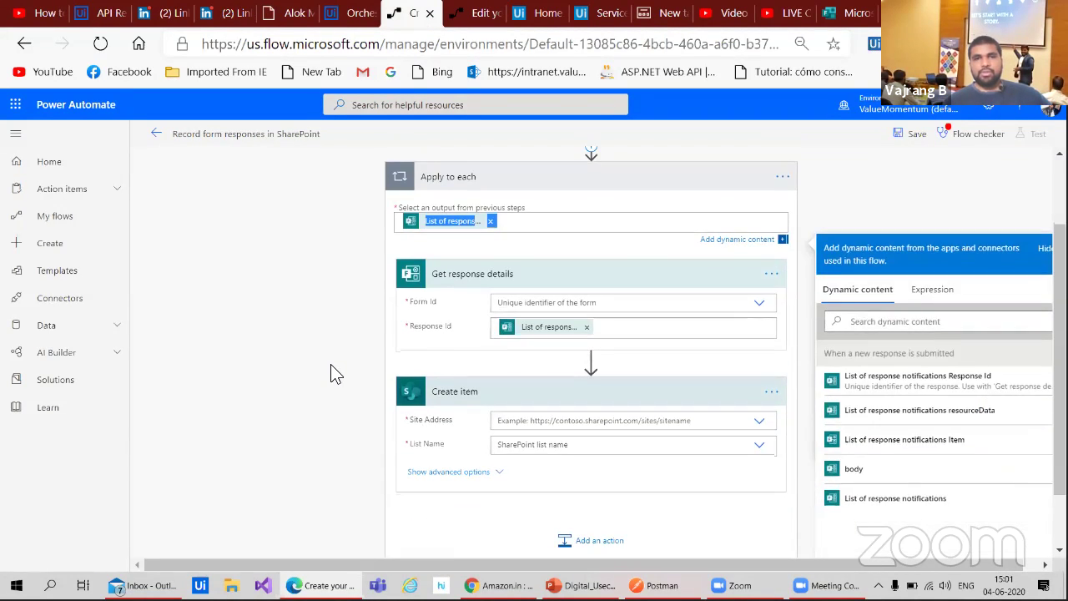
pyautogui.click(474, 12)
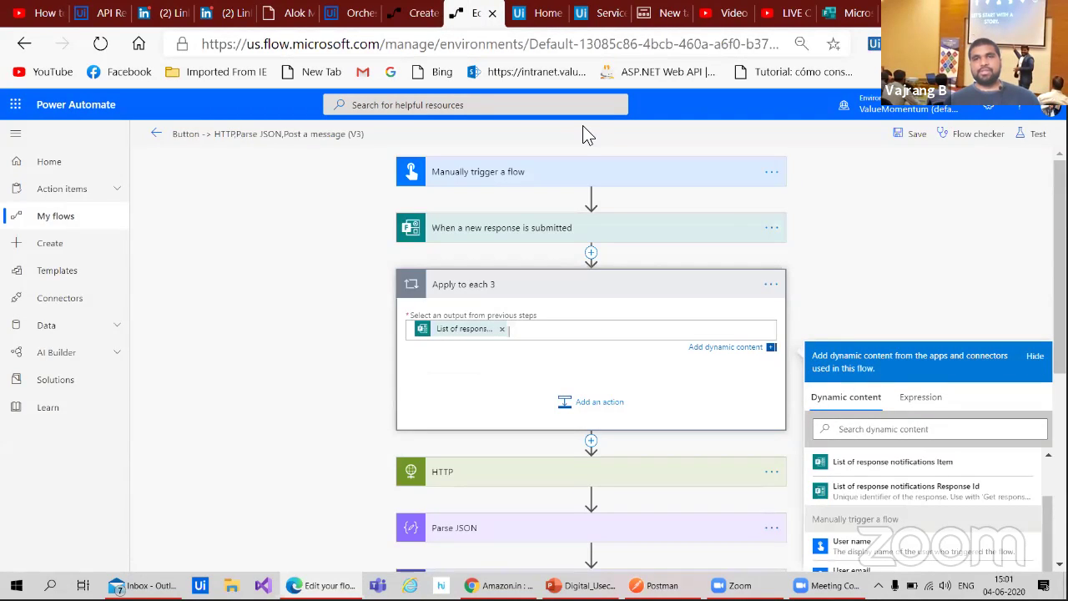
pyautogui.click(574, 406)
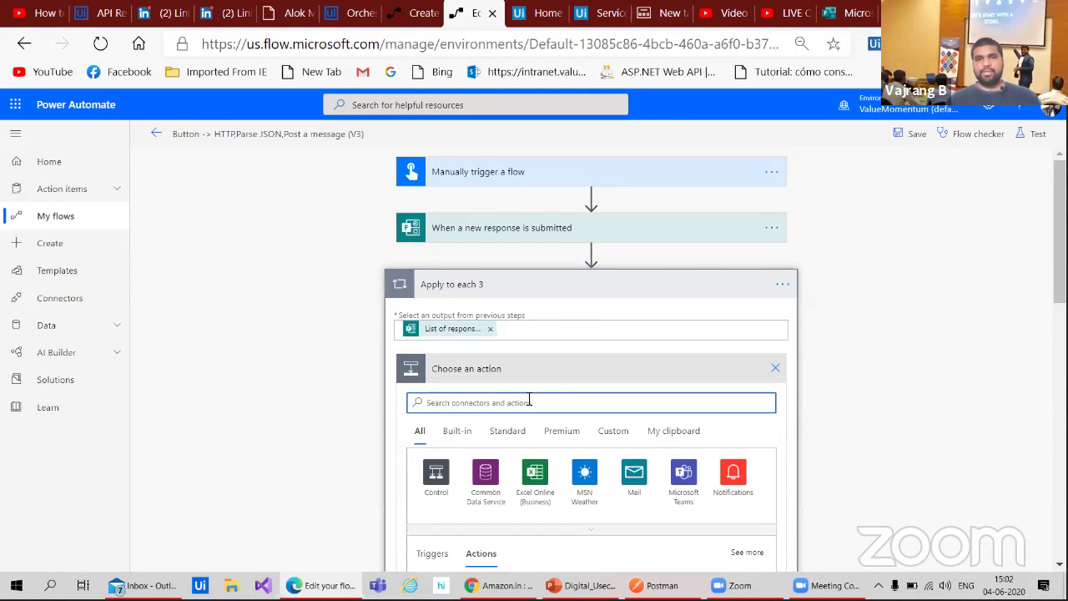
pyautogui.write('ge')
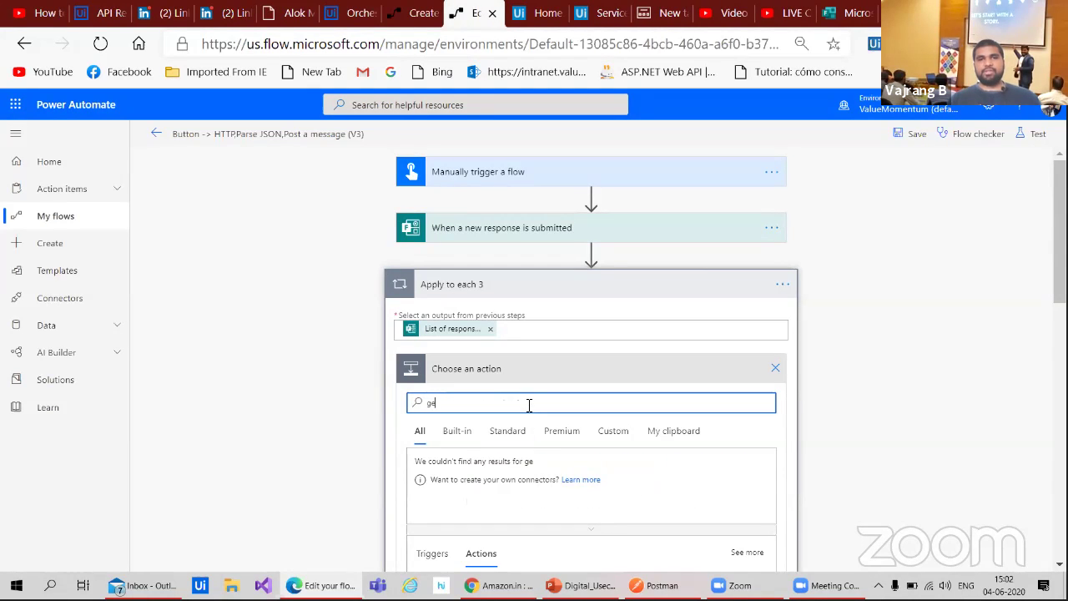
pyautogui.write('t response')
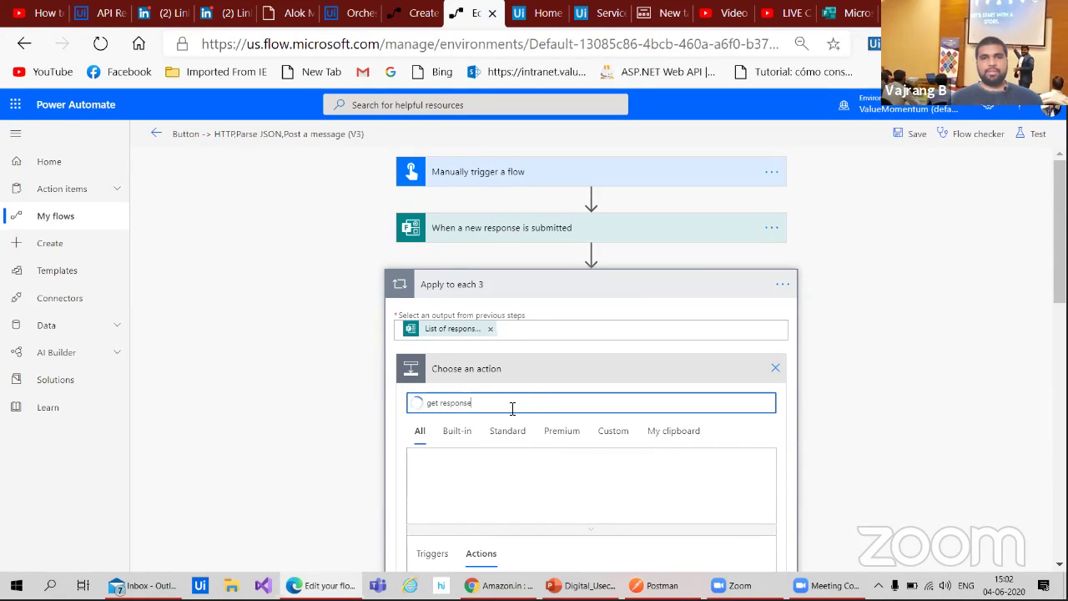
pyautogui.scroll(-4, 309, 475)
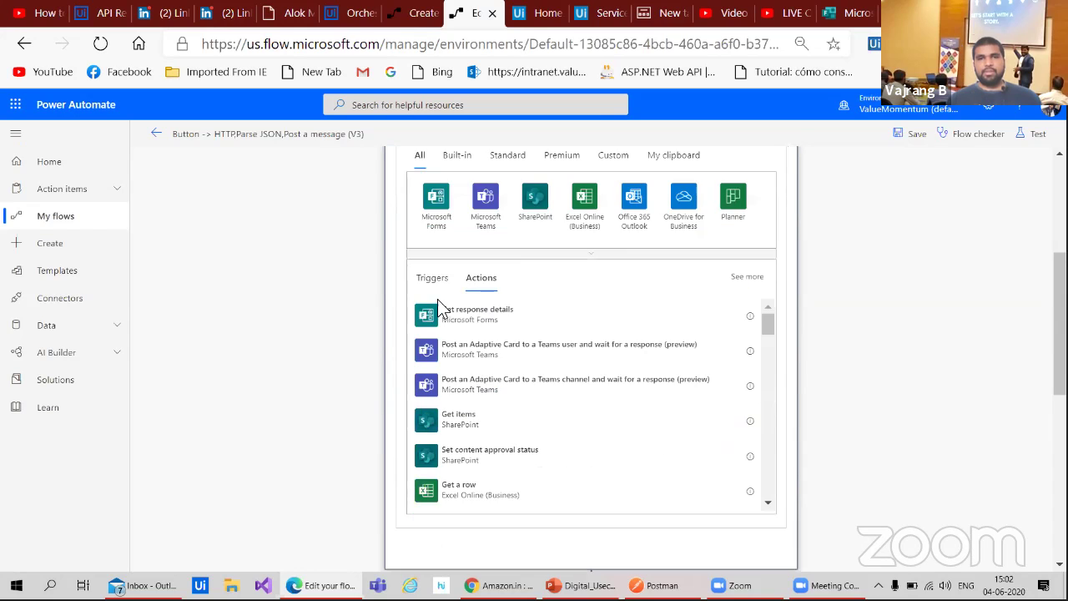
pyautogui.click(451, 313)
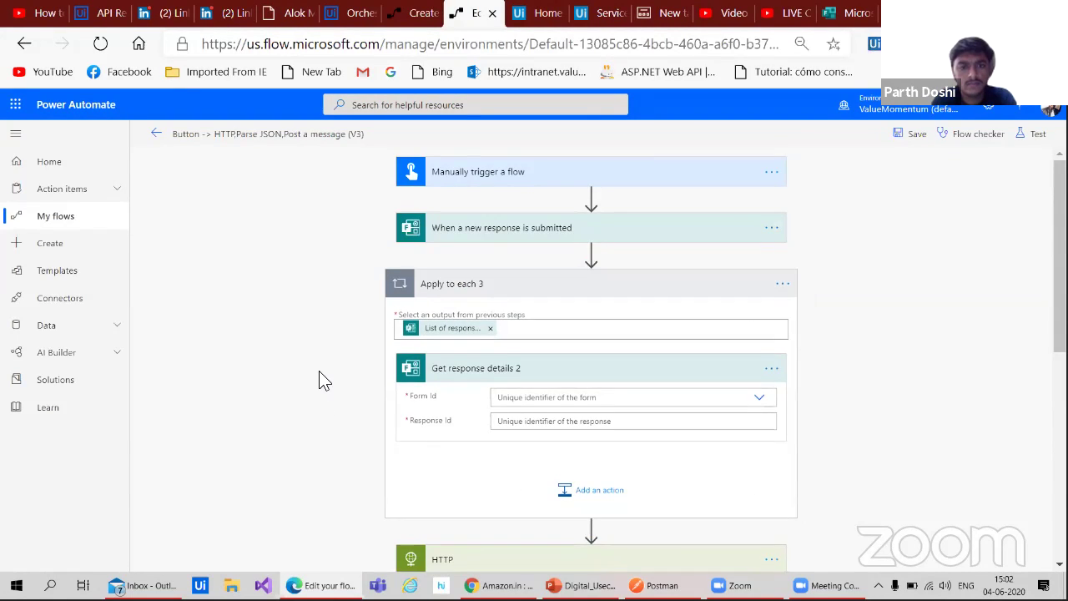
# - Set the Form Id of Get response details 2 to TriggerProcessWithFormSubmission, checking the template flow for reference
pyautogui.scroll(-2, 320, 376)
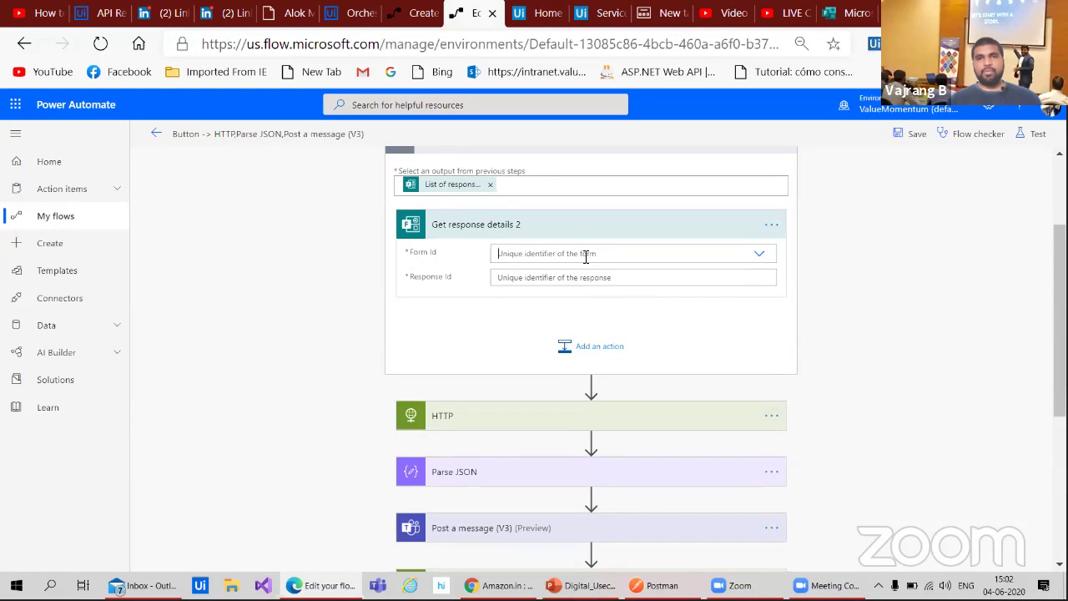
pyautogui.click(585, 255)
pyautogui.hotkey('ctrl', 'shift', 'Tab')
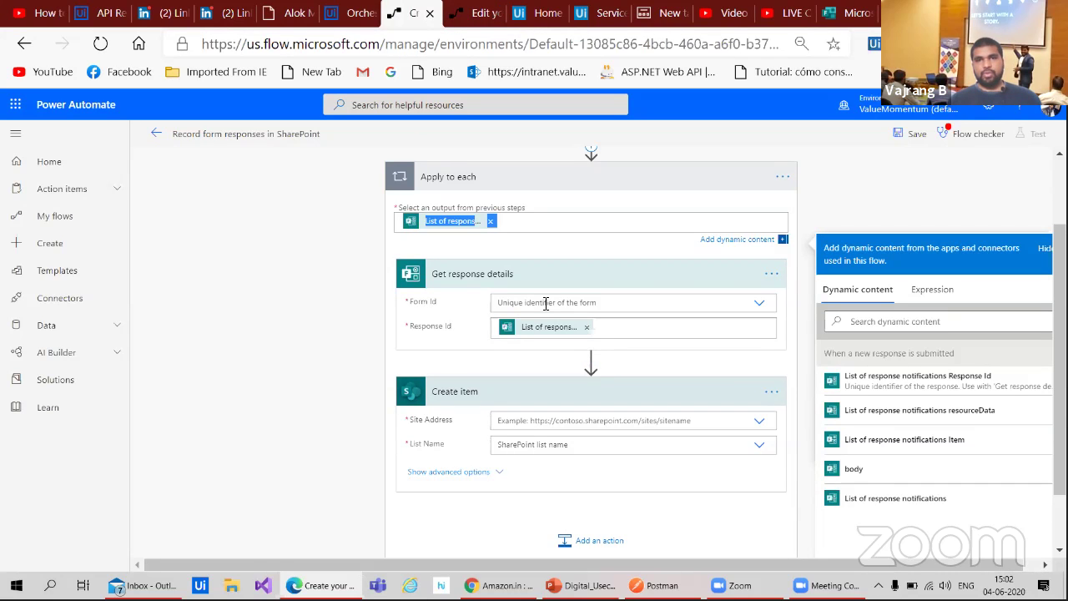
pyautogui.click(465, 15)
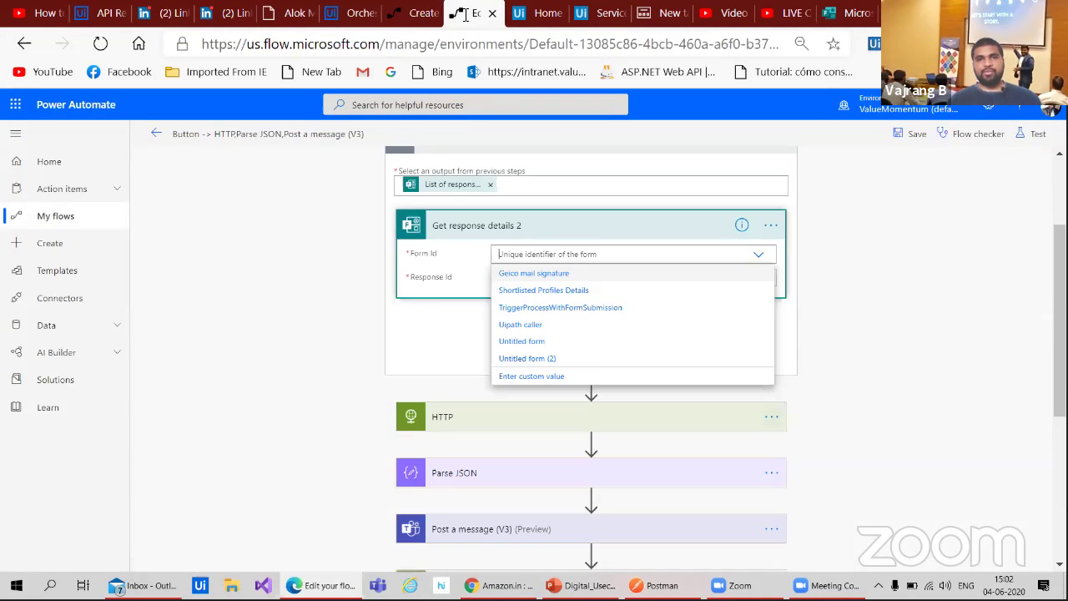
pyautogui.click(537, 309)
# - Set the Response Id of Get response details 2 to List of response notifications Response Id, checking the template flow's Response Id for reference
pyautogui.click(537, 280)
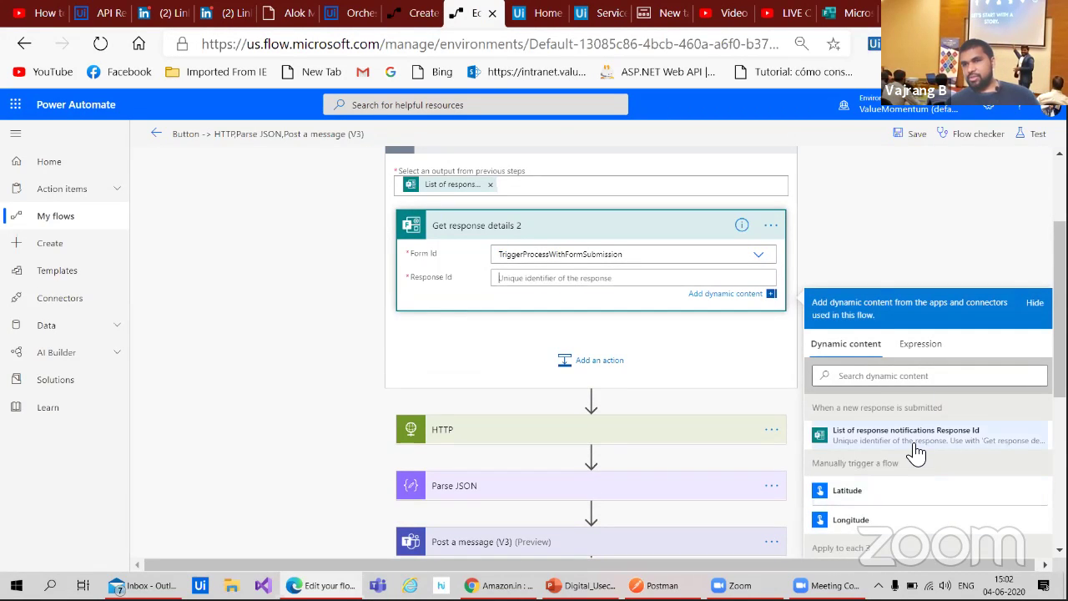
pyautogui.click(410, 15)
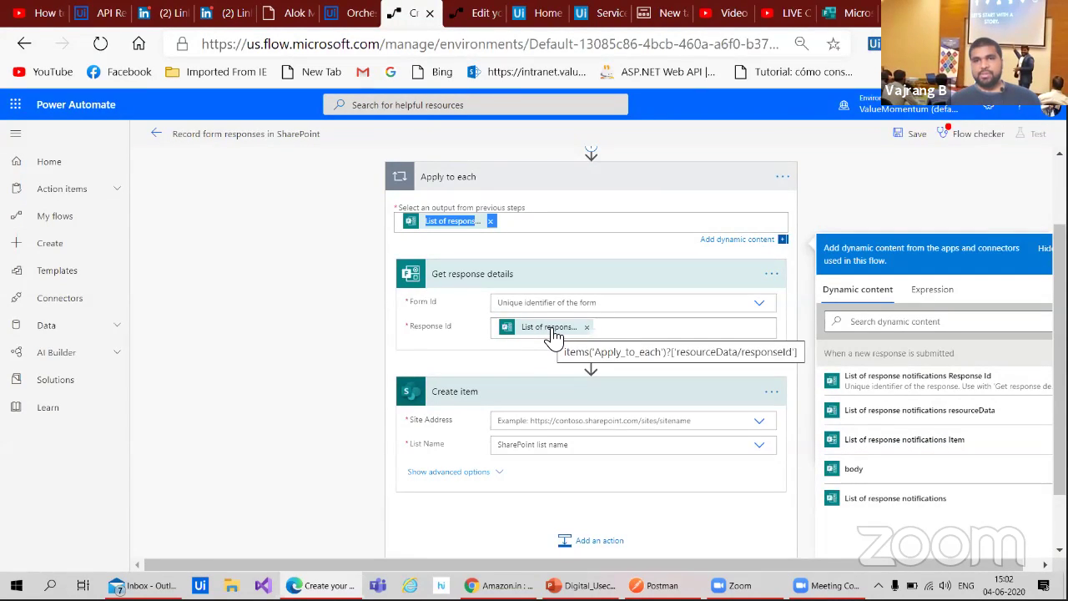
pyautogui.click(515, 336)
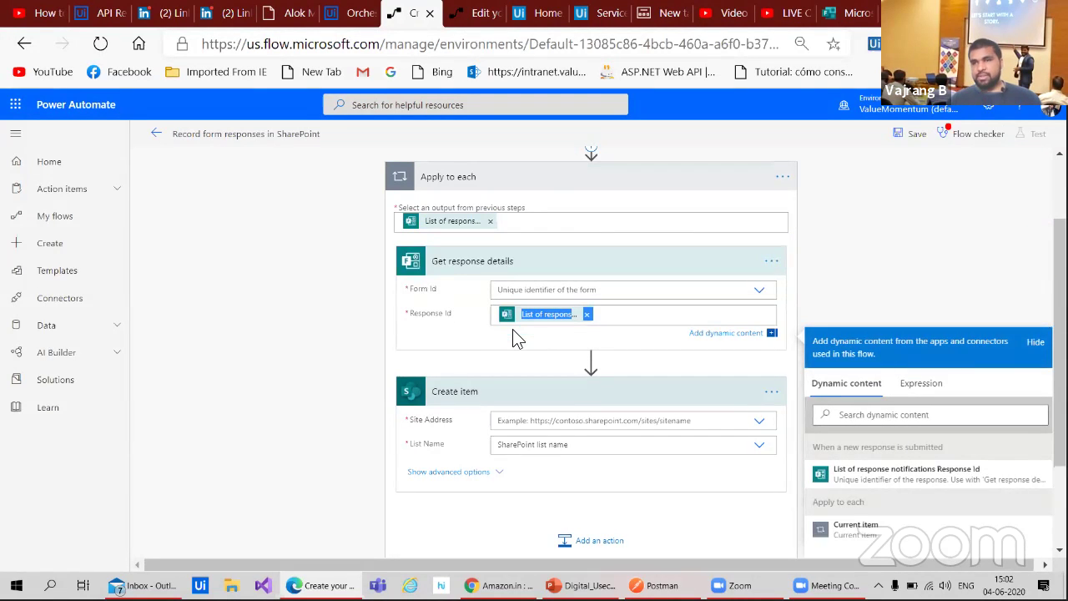
pyautogui.scroll(-2, 857, 446)
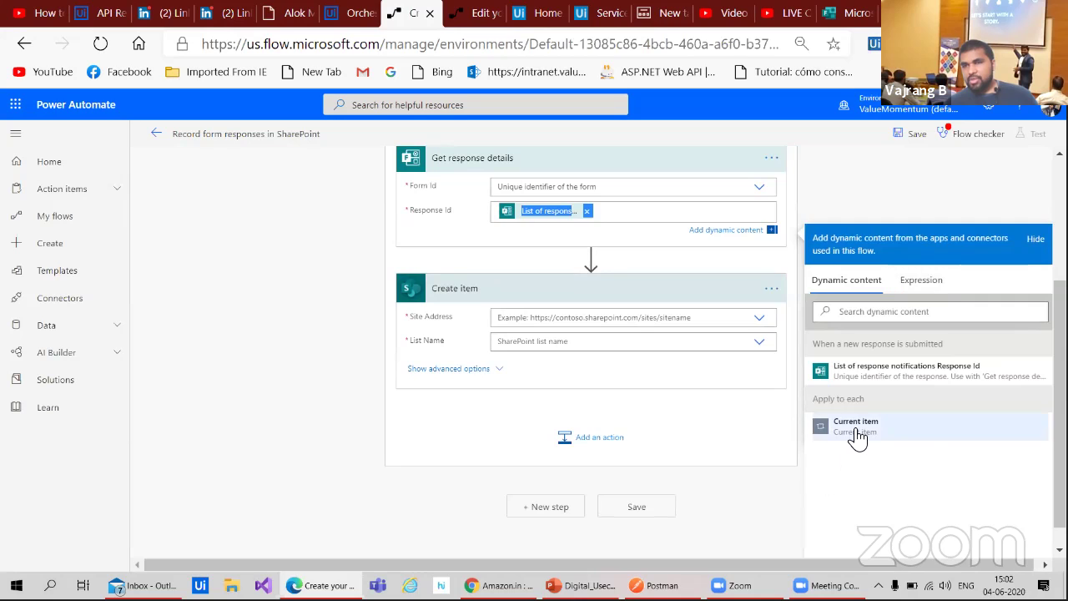
pyautogui.click(913, 283)
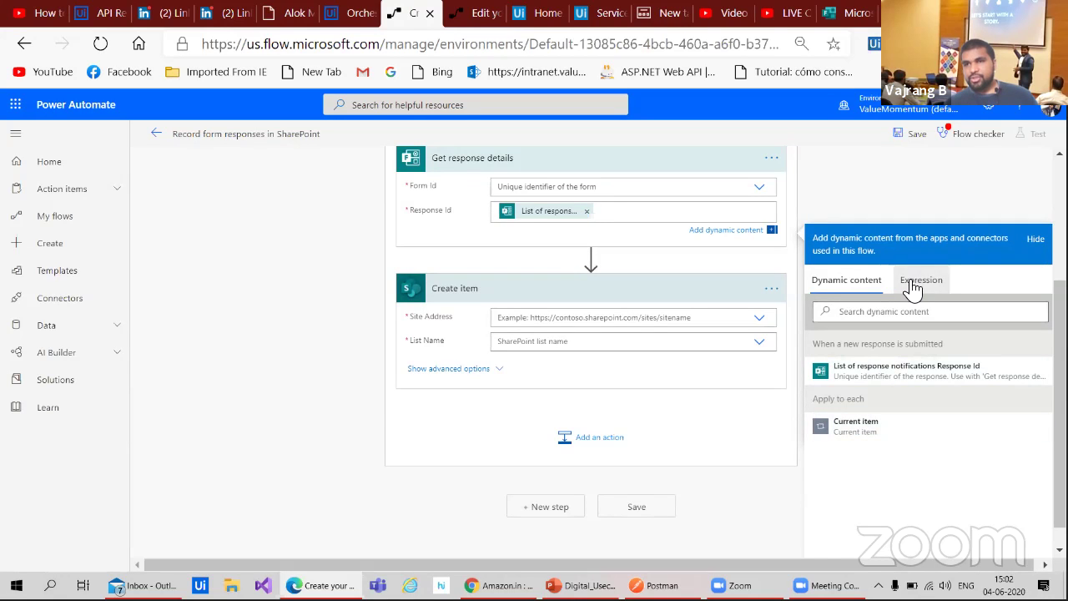
pyautogui.click(852, 283)
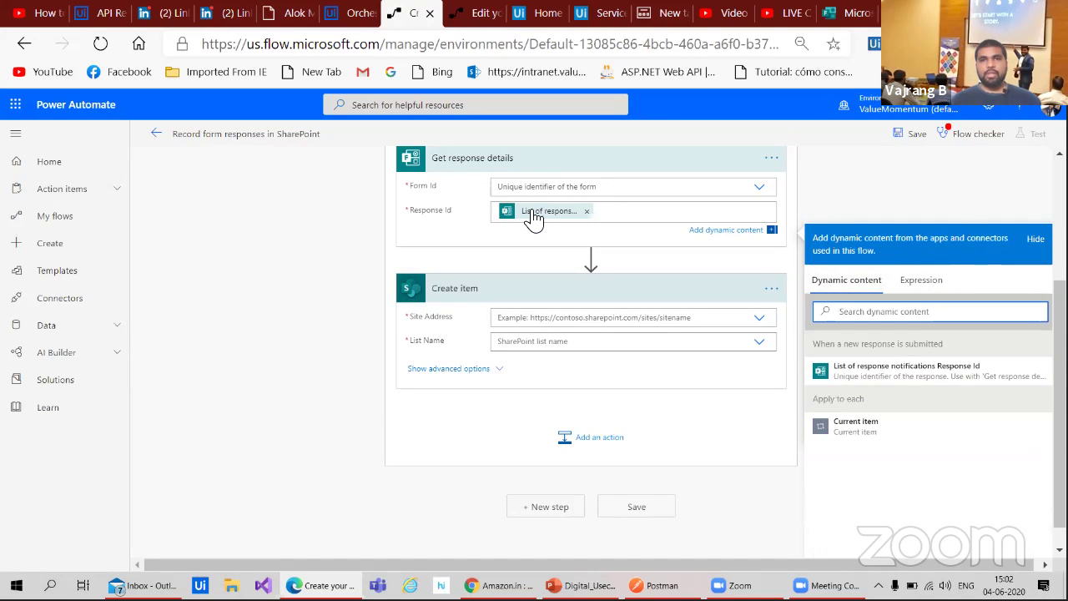
pyautogui.moveTo(534, 217)
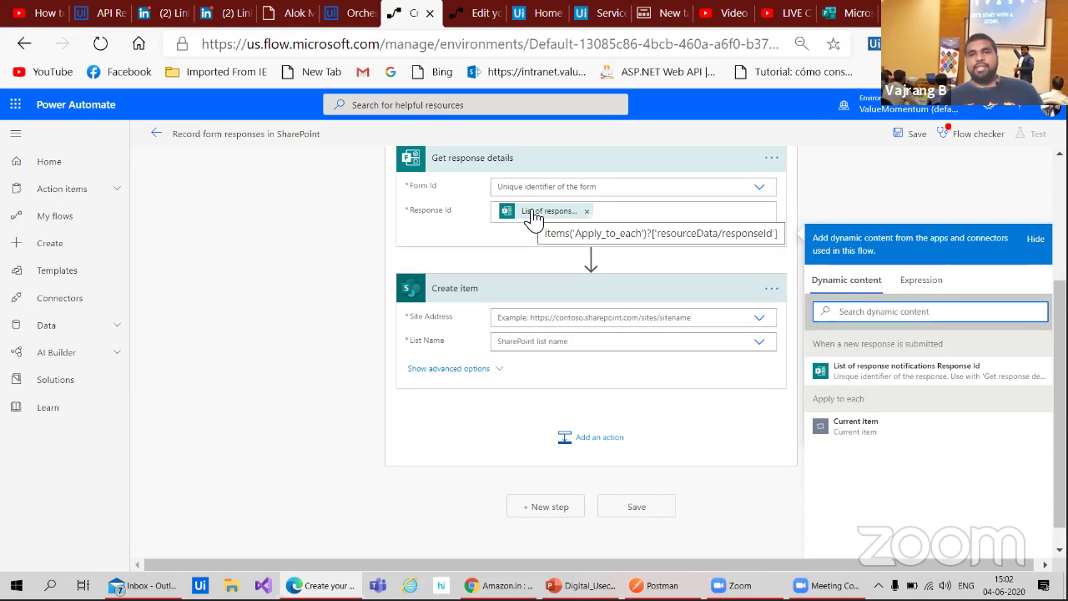
pyautogui.click(467, 23)
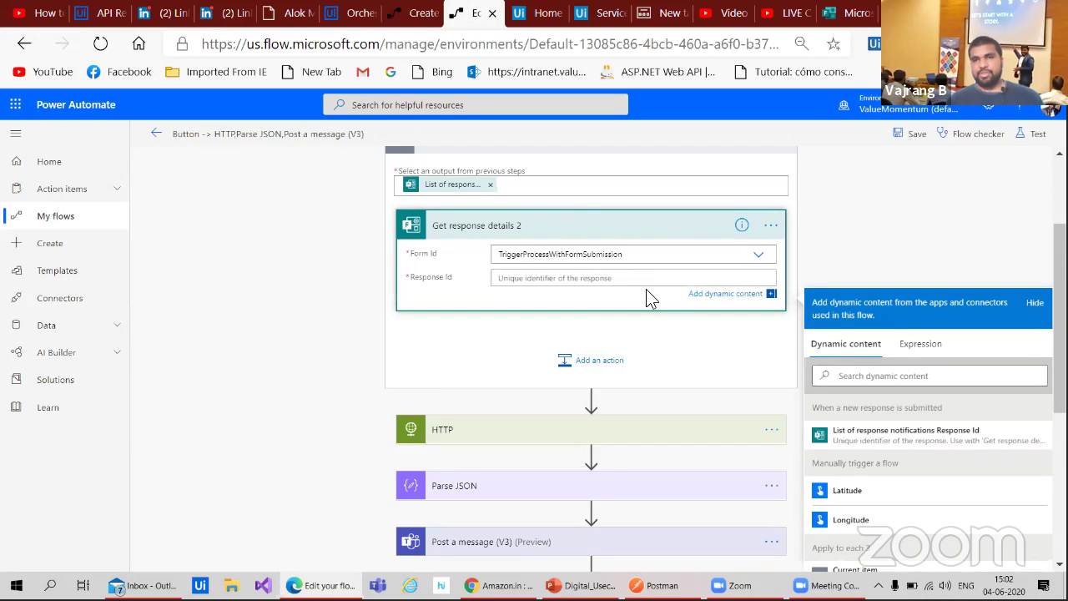
pyautogui.scroll(-1, 825, 406)
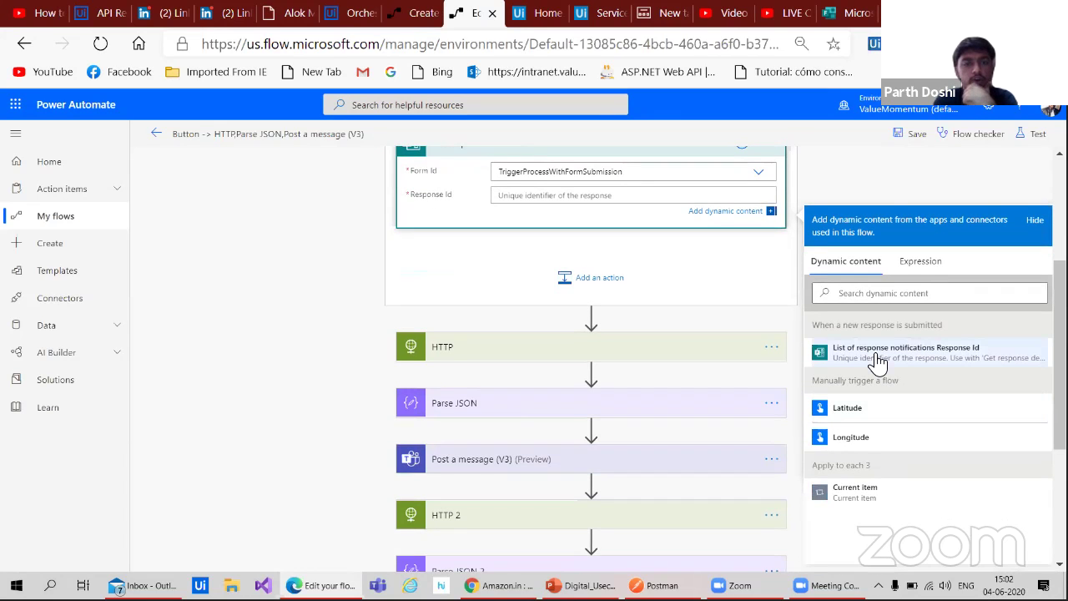
pyautogui.click(848, 349)
pyautogui.click(848, 349)
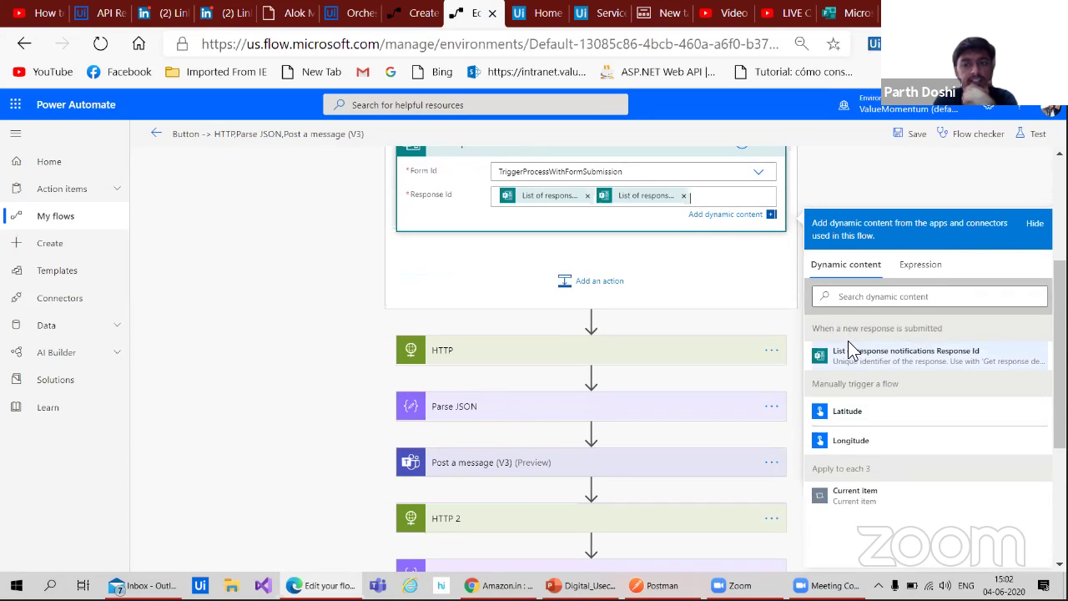
pyautogui.click(683, 195)
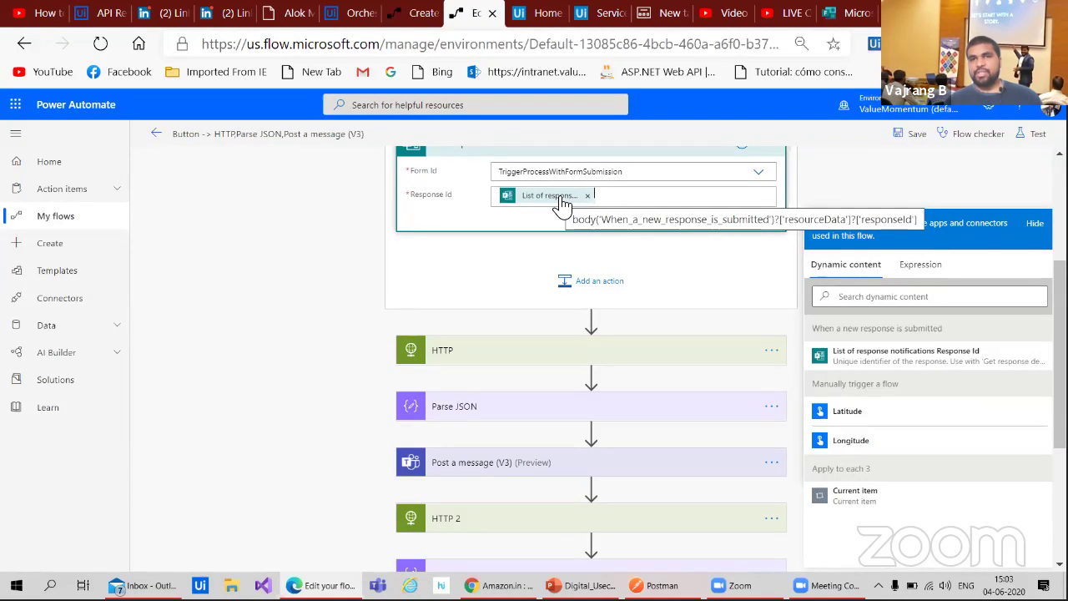
pyautogui.click(327, 266)
# - Delete the Manually trigger a flow step from the start of the flow
pyautogui.scroll(2, 327, 267)
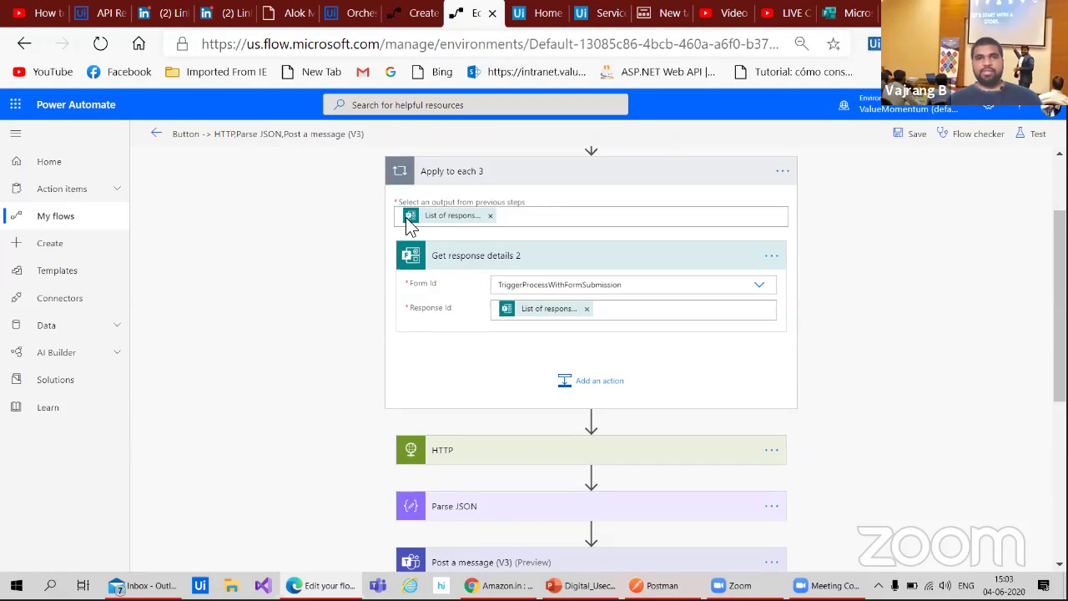
pyautogui.scroll(-1, 906, 310)
pyautogui.scroll(3, 906, 310)
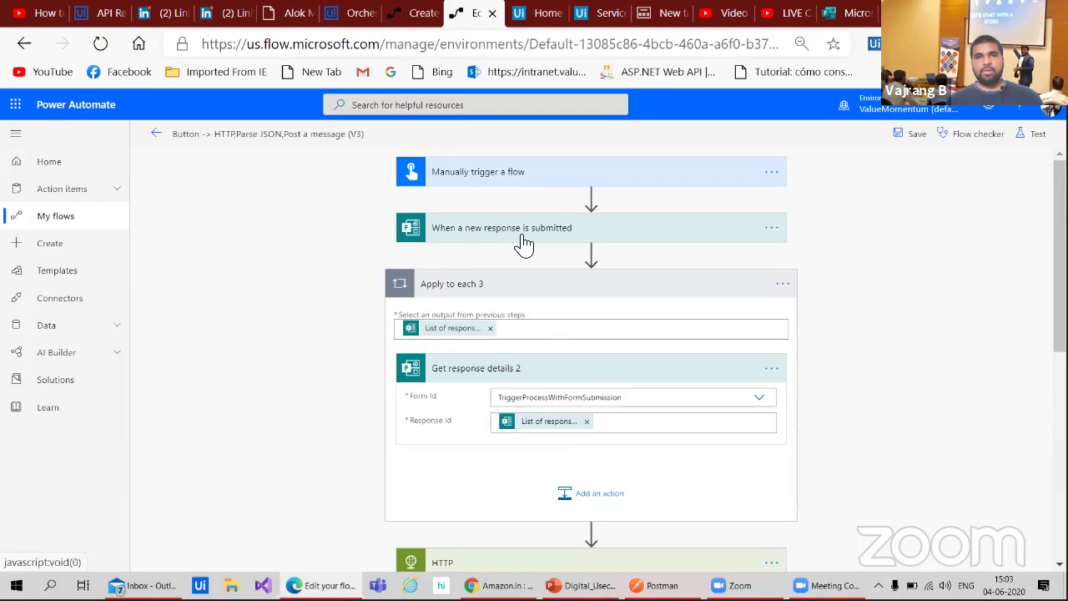
pyautogui.click(770, 173)
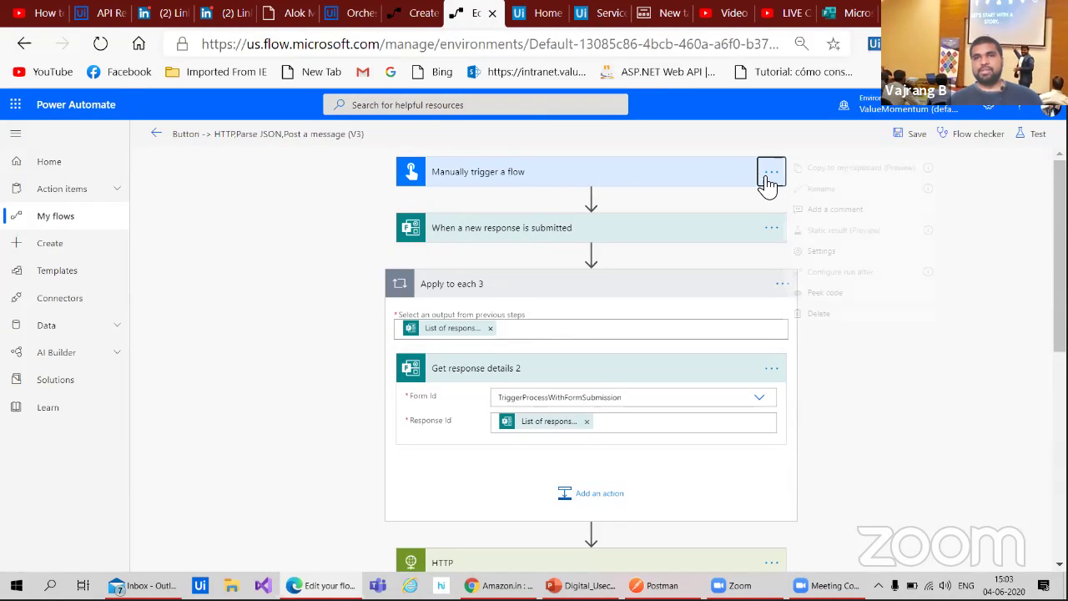
pyautogui.click(838, 315)
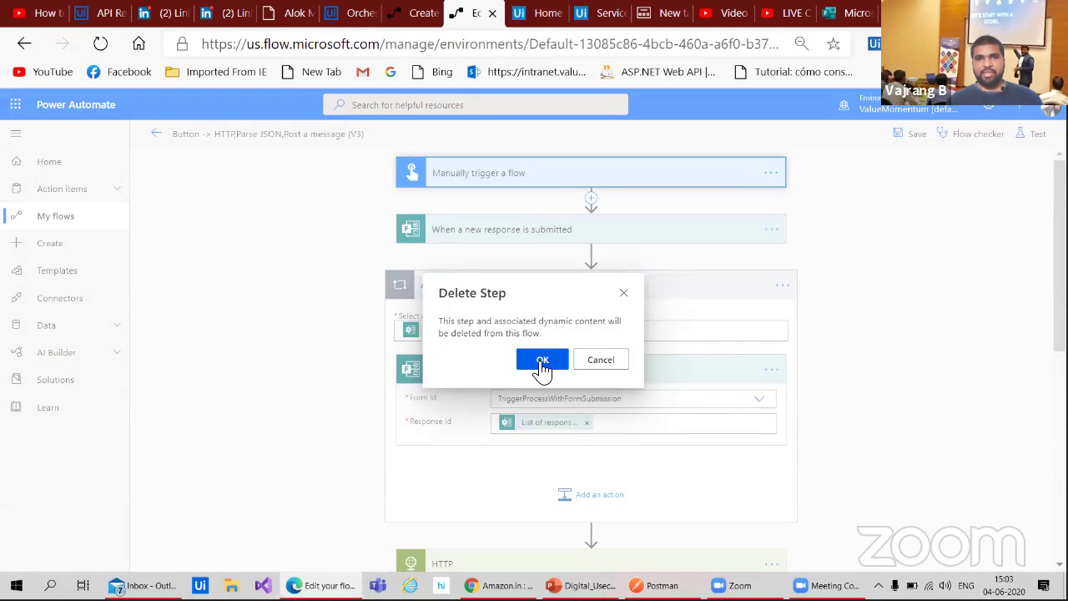
pyautogui.click(542, 360)
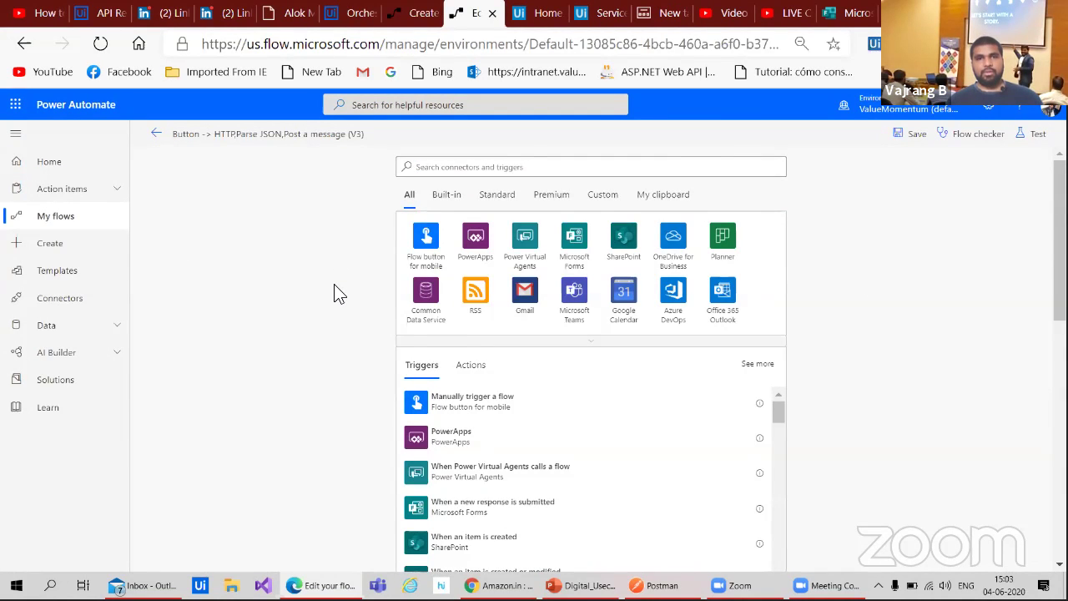
# - Check the When a new response is submitted and Apply to each 3 steps, and try to save the flow
pyautogui.scroll(-5, 333, 286)
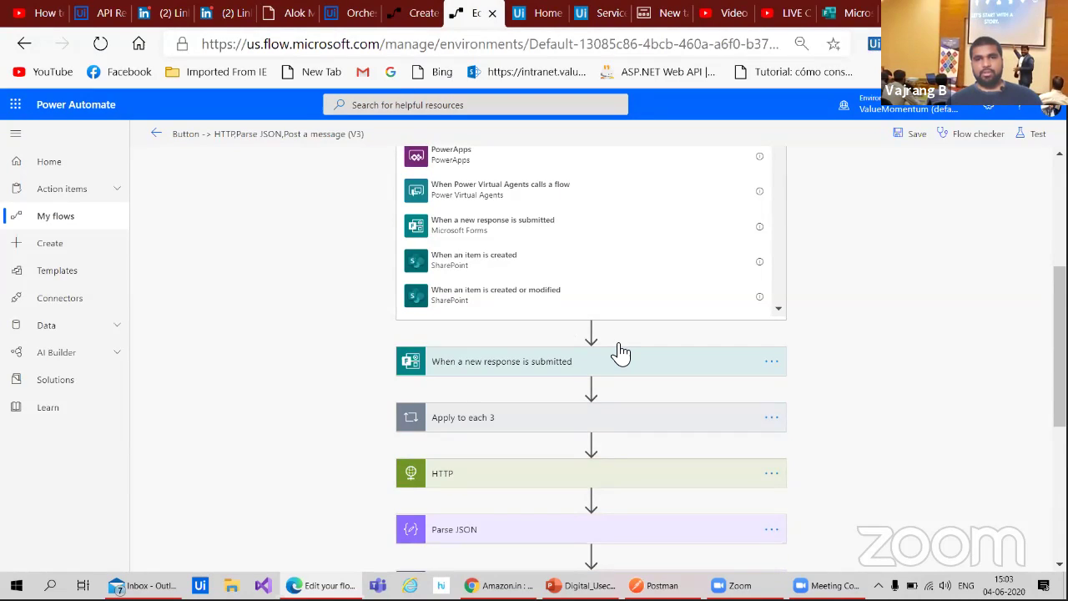
pyautogui.click(621, 352)
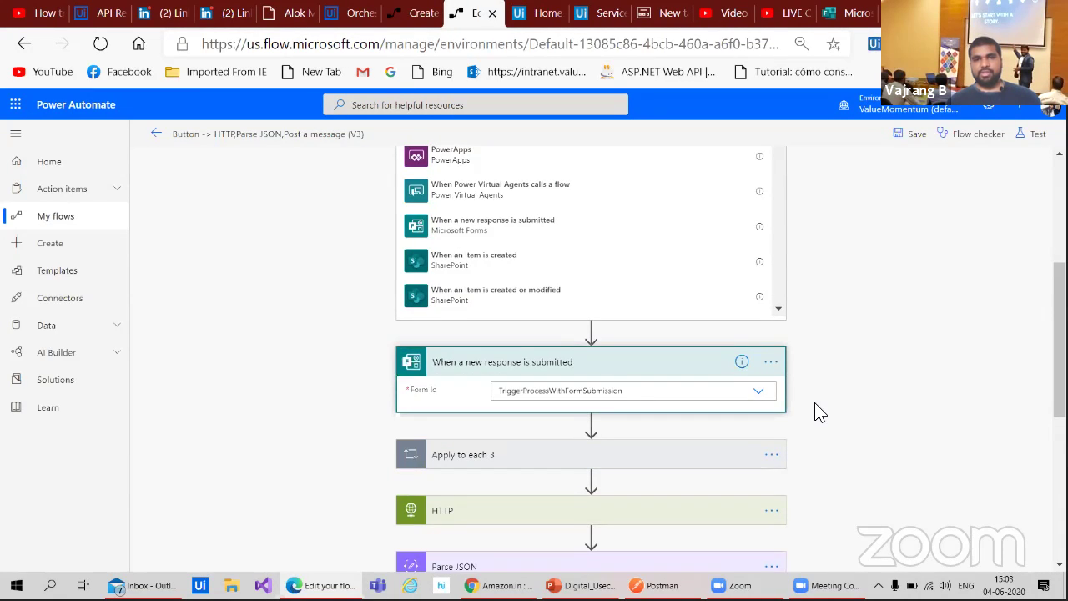
pyautogui.scroll(-2, 817, 412)
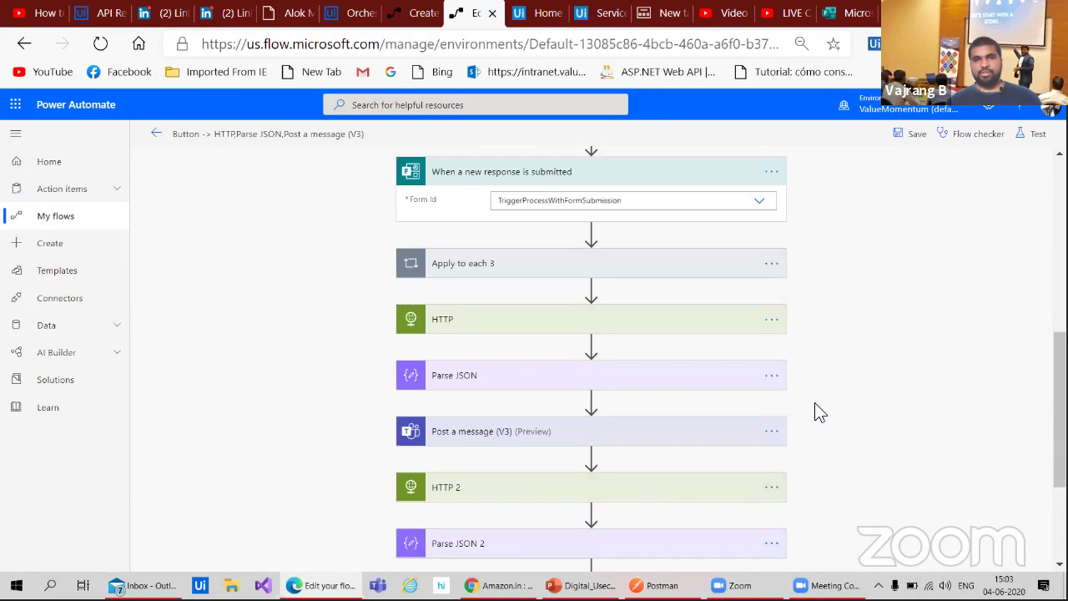
pyautogui.click(547, 264)
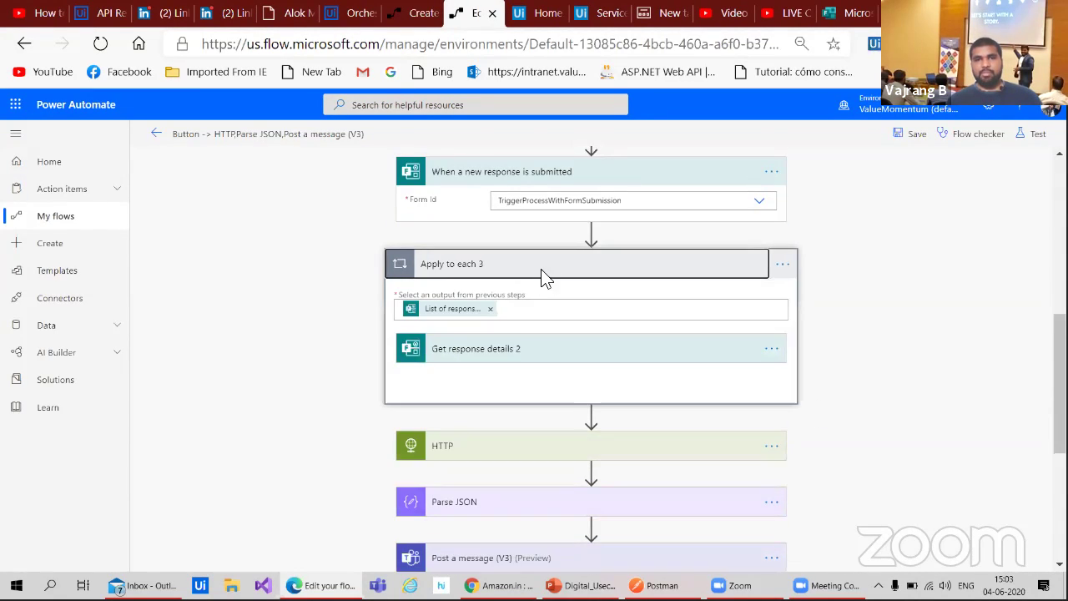
pyautogui.click(913, 136)
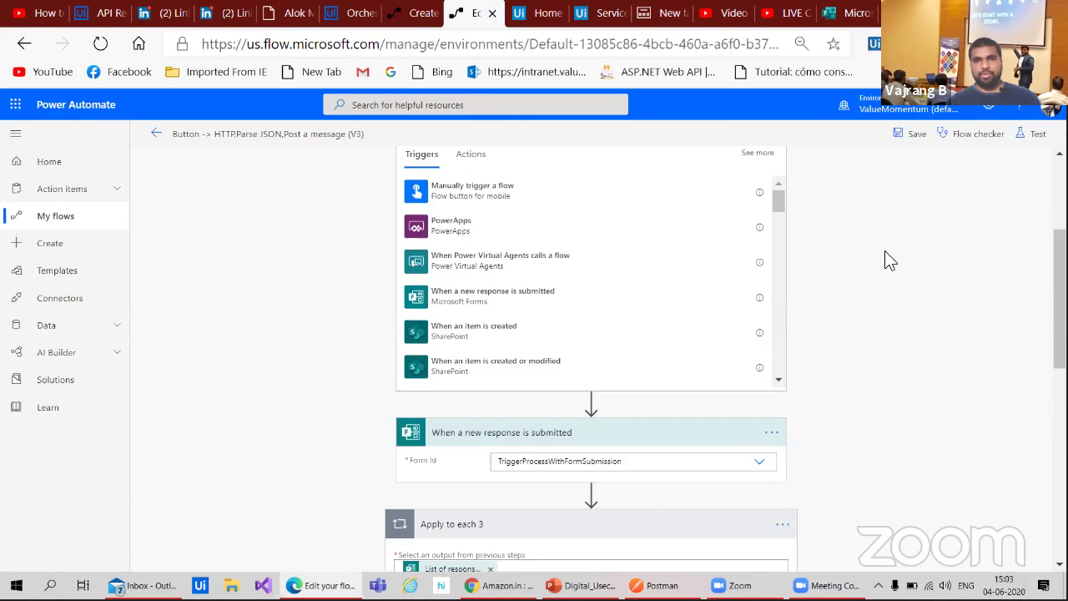
# - Compare the options available for When a new response is submitted in this flow with those in the template flow
pyautogui.scroll(-3, 885, 261)
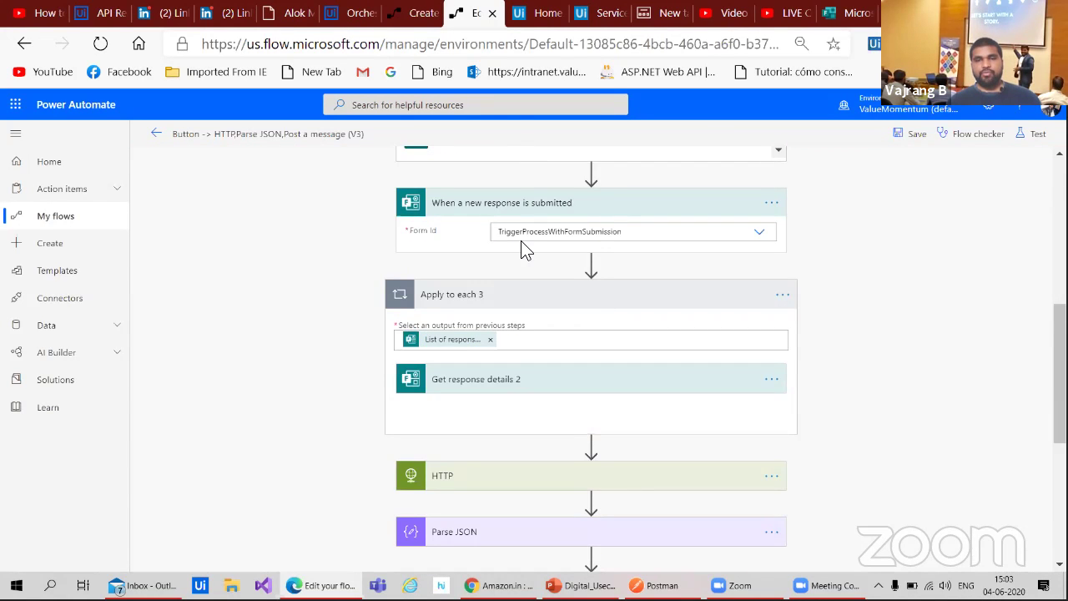
pyautogui.click(771, 204)
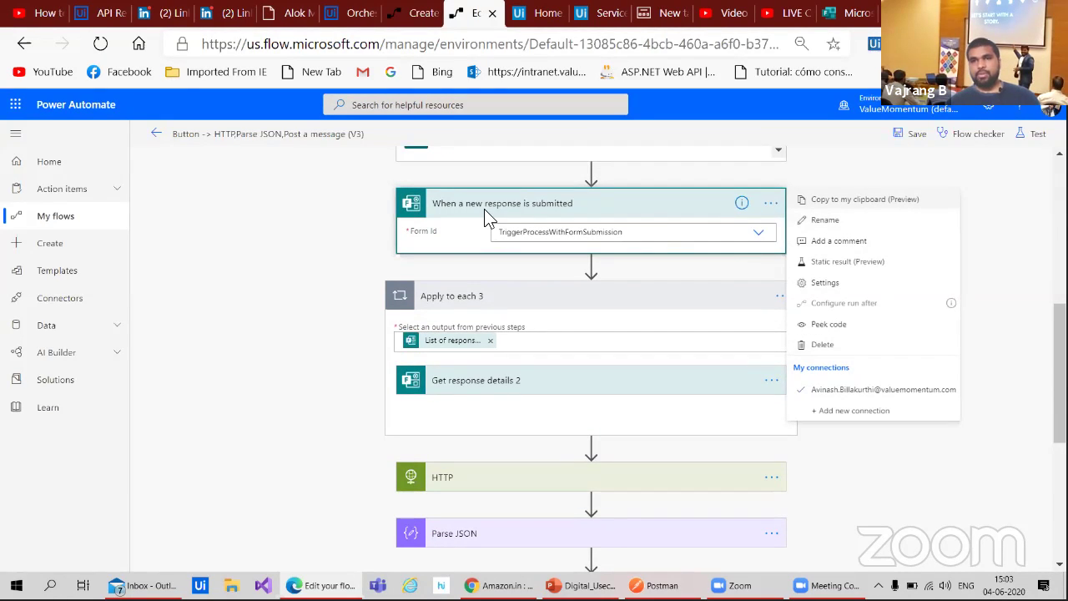
pyautogui.click(340, 225)
pyautogui.click(413, 13)
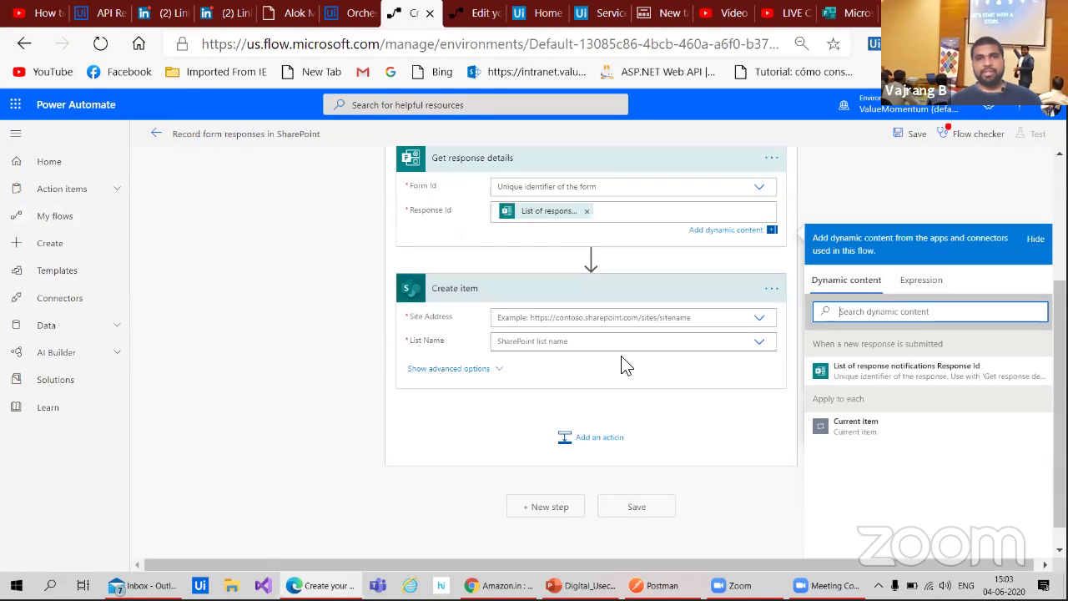
pyautogui.scroll(3, 322, 294)
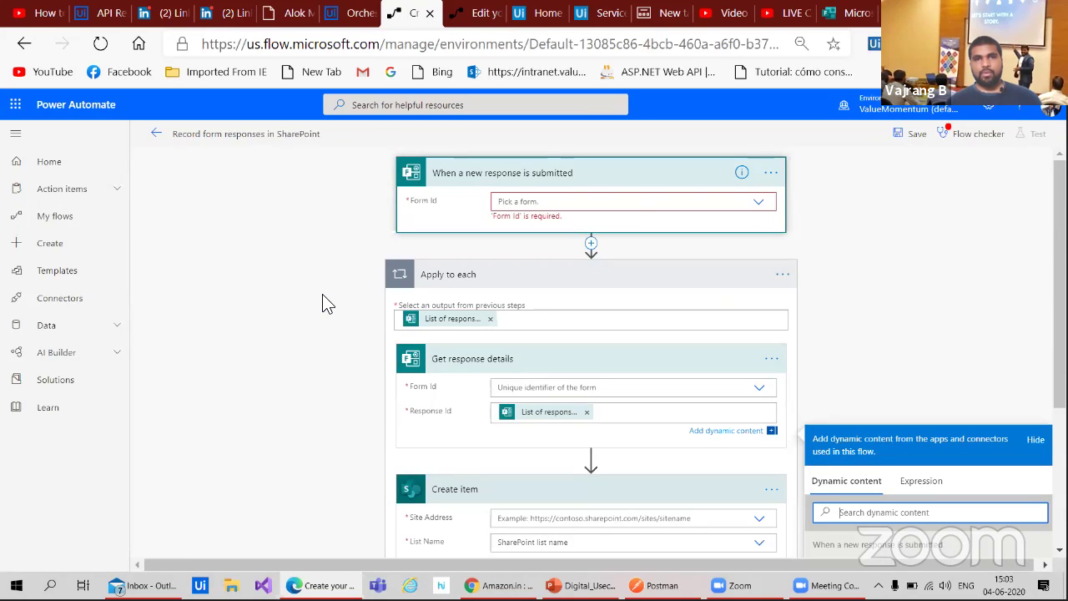
pyautogui.click(774, 175)
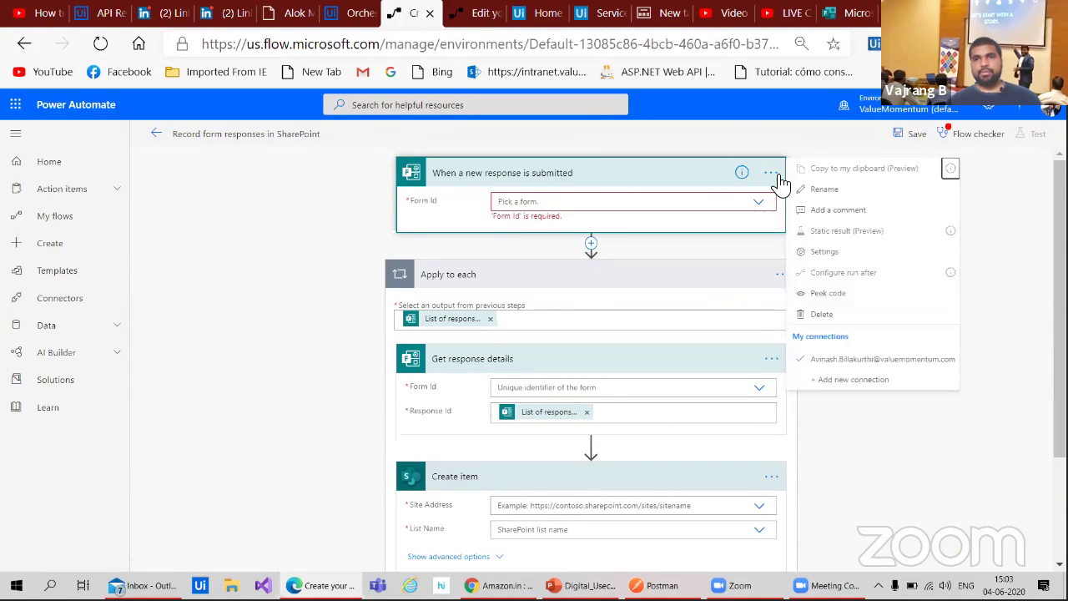
pyautogui.click(473, 14)
pyautogui.scroll(2, 340, 342)
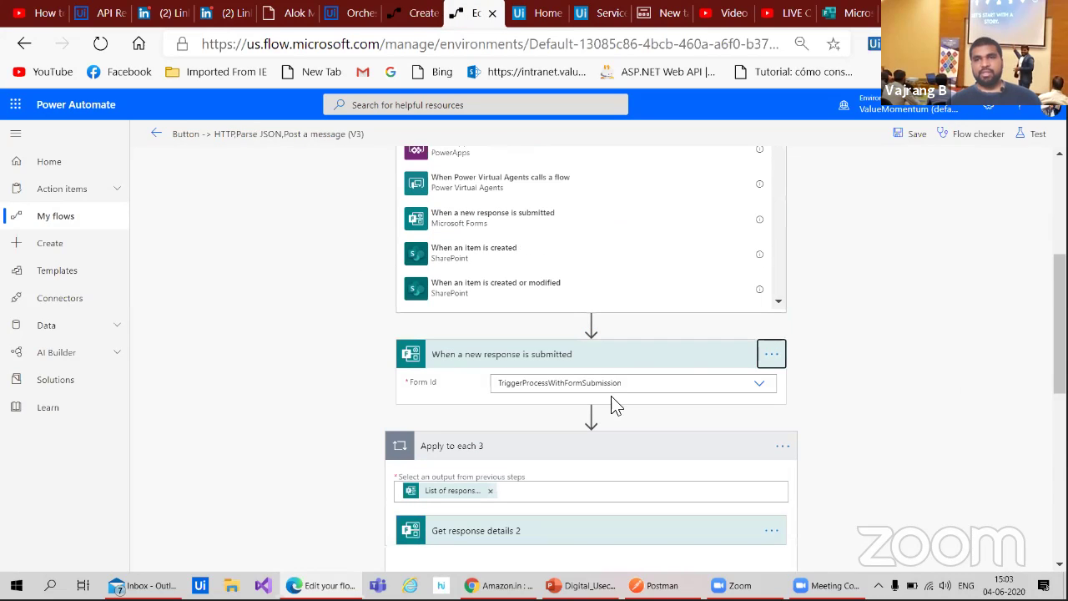
pyautogui.click(771, 356)
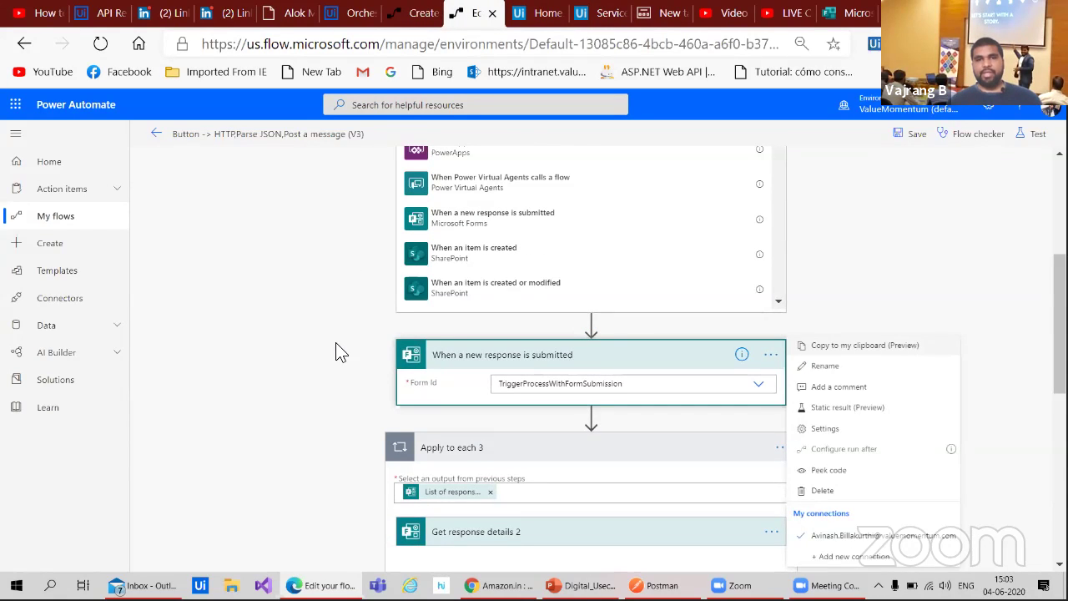
# - Add the Microsoft Forms trigger When a new response is submitted as the flow's trigger, searching the triggers for "when a new"
pyautogui.scroll(3, 338, 351)
pyautogui.scroll(2, 448, 224)
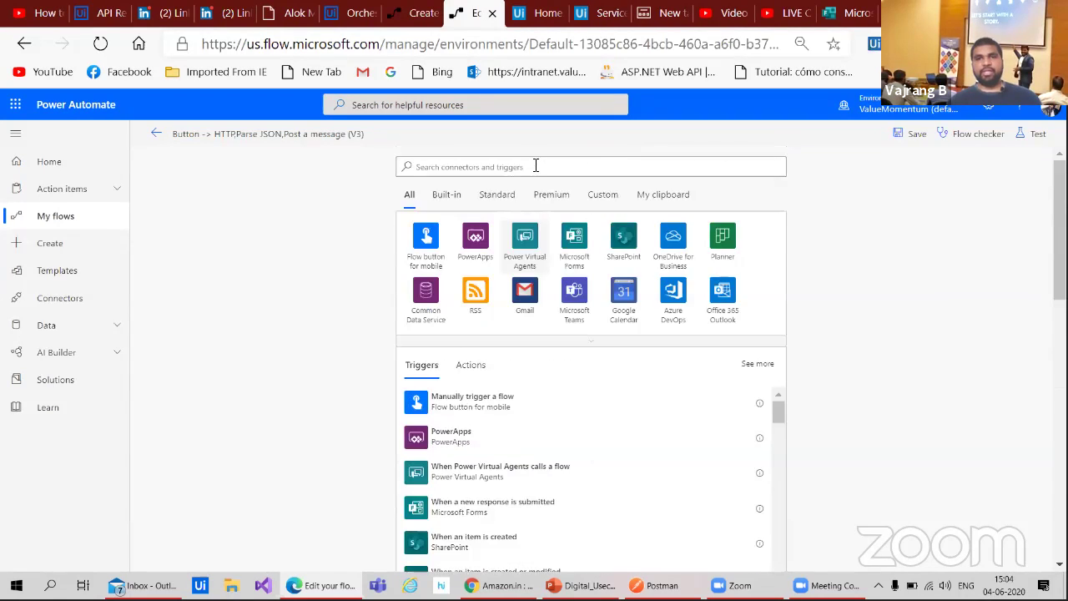
pyautogui.click(532, 167)
pyautogui.write('when a')
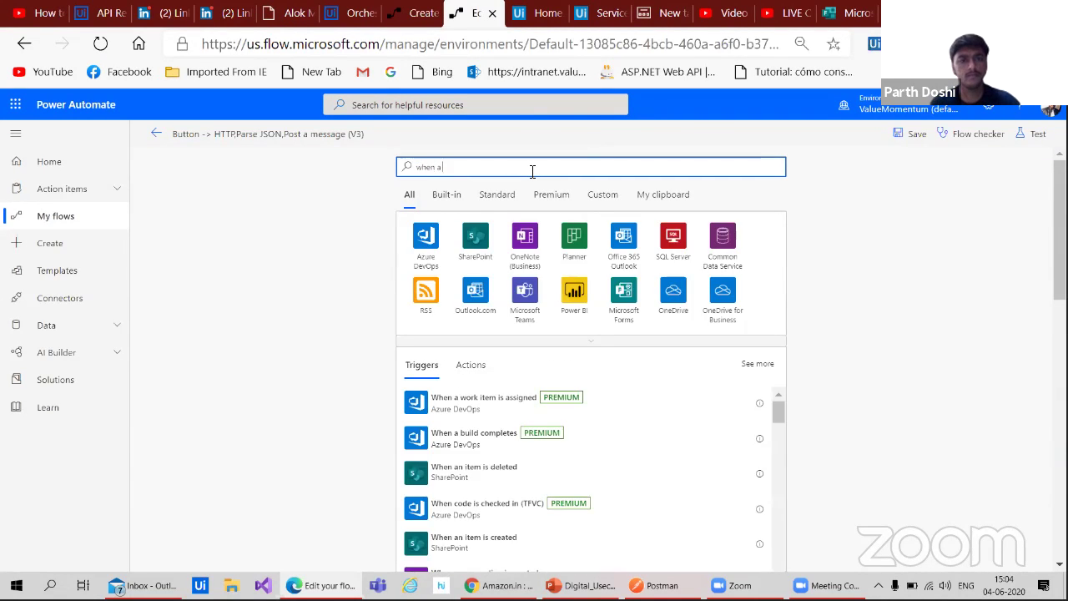
pyautogui.write(' new')
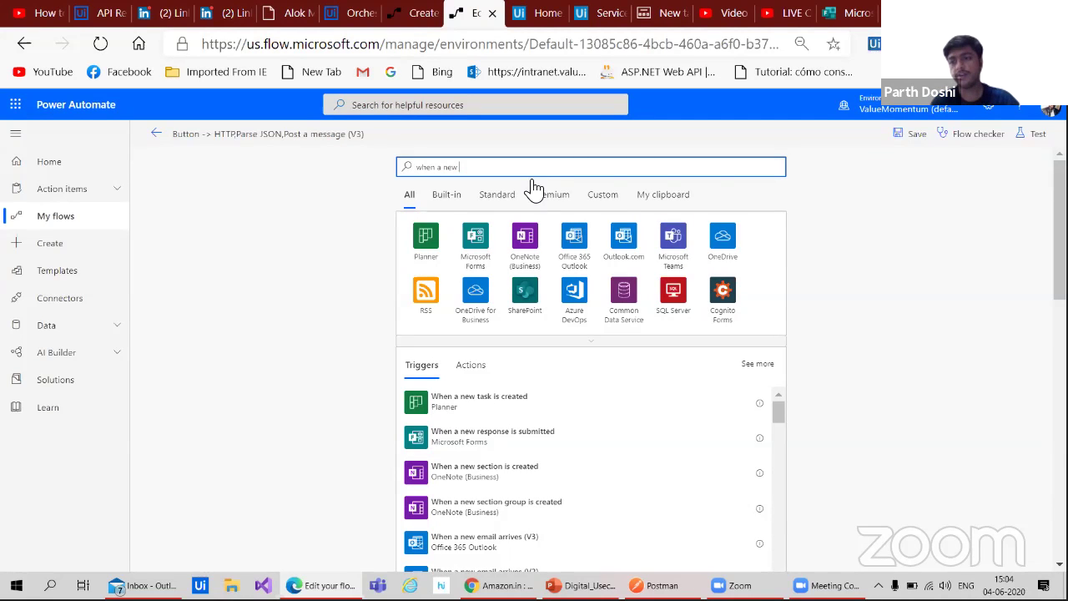
pyautogui.click(460, 439)
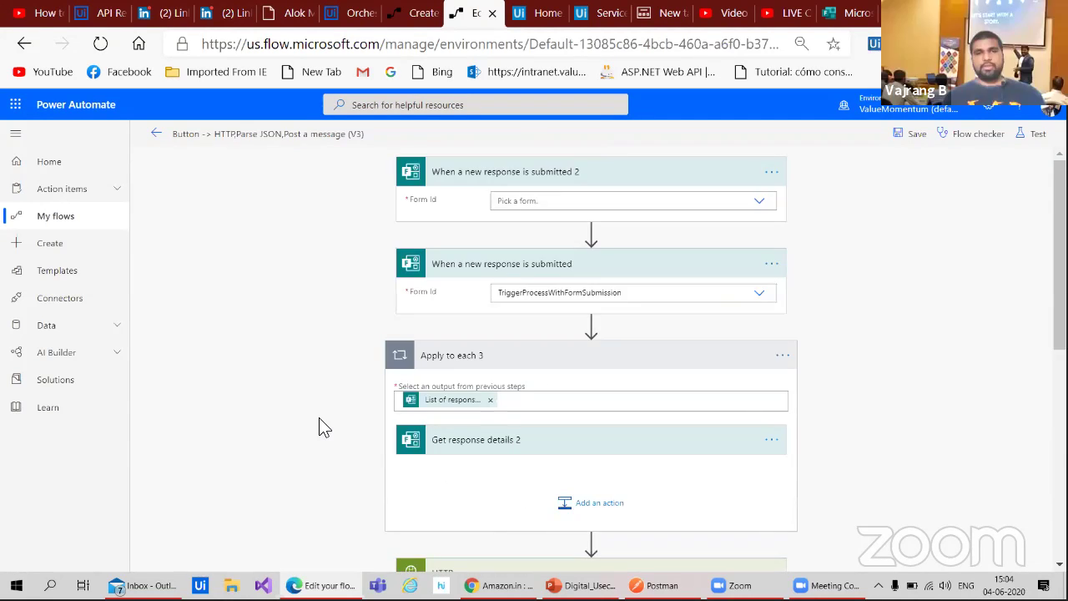
# - Delete the older When a new response is submitted step located between the new trigger and Apply to each 3
pyautogui.click(636, 272)
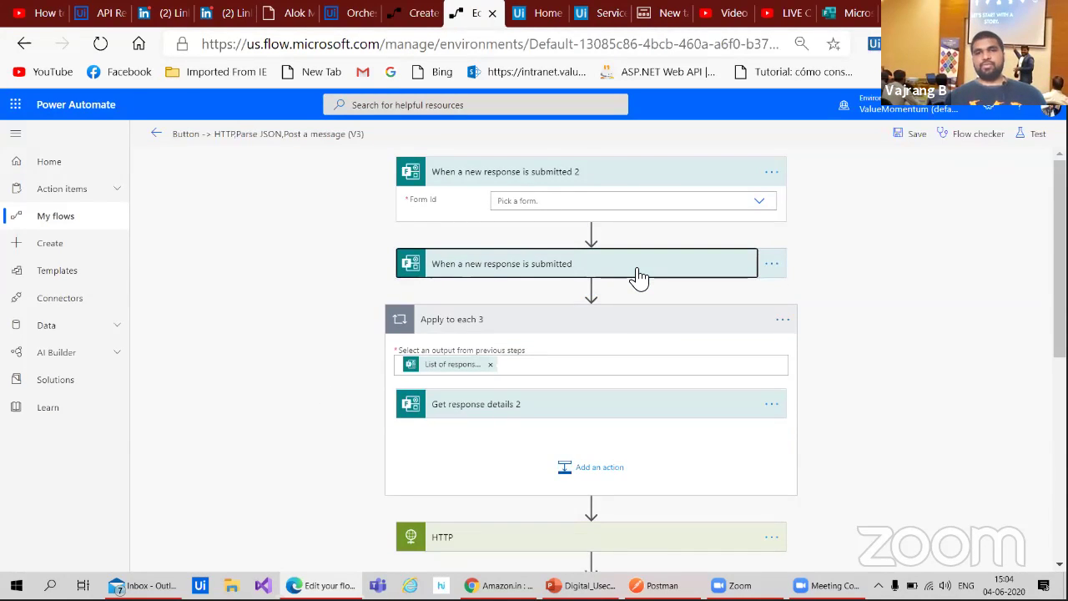
pyautogui.click(772, 265)
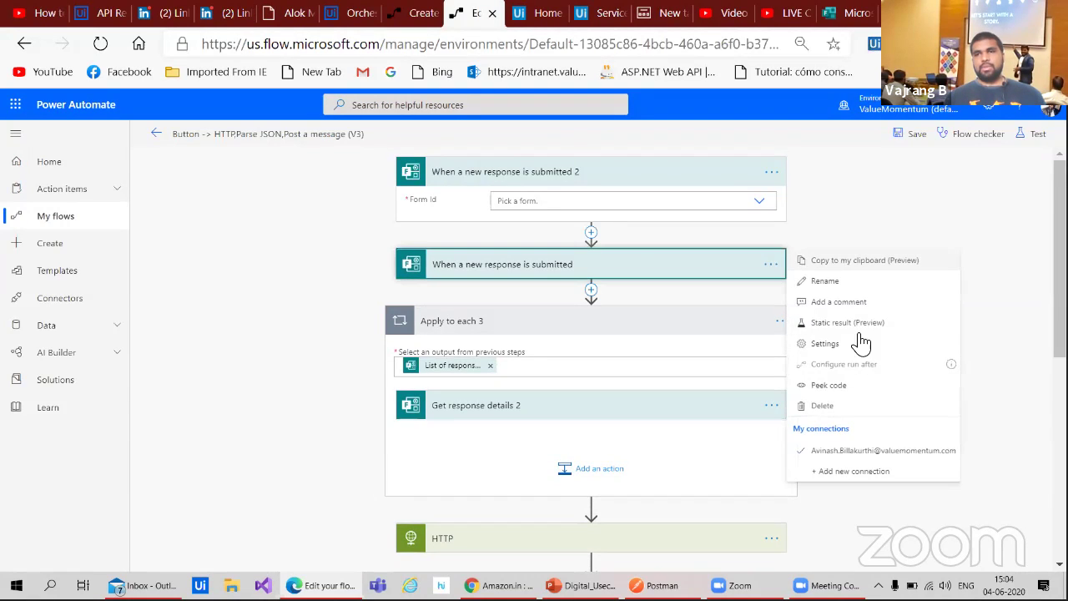
pyautogui.click(828, 404)
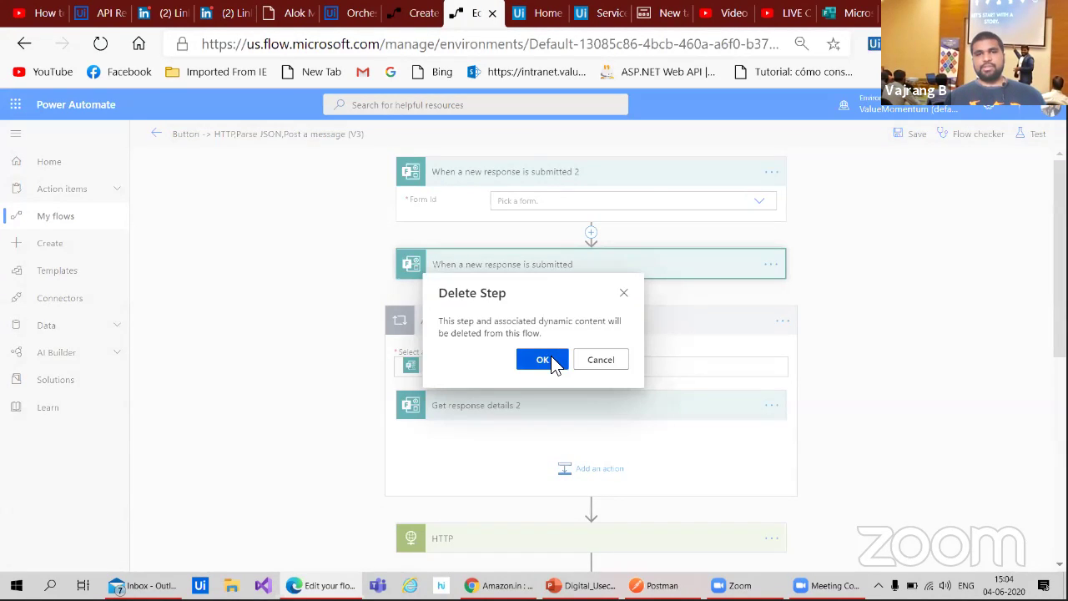
pyautogui.press('Return')
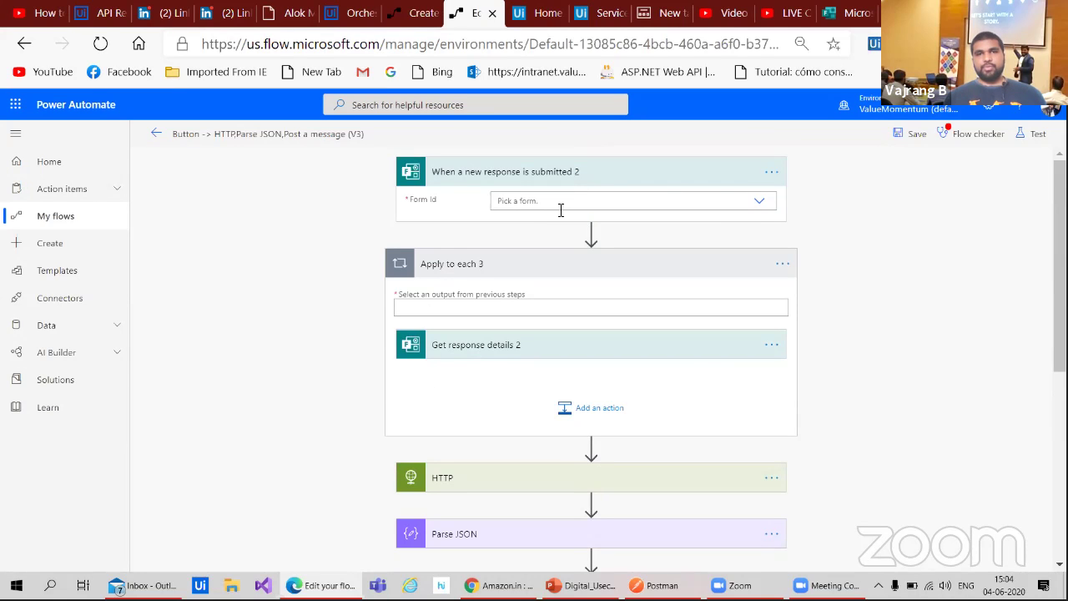
# - Set the new trigger's form to TriggerProcessWithFormSubmission and use List of response notifications Response Id as the Apply to each 3 input
pyautogui.click(718, 203)
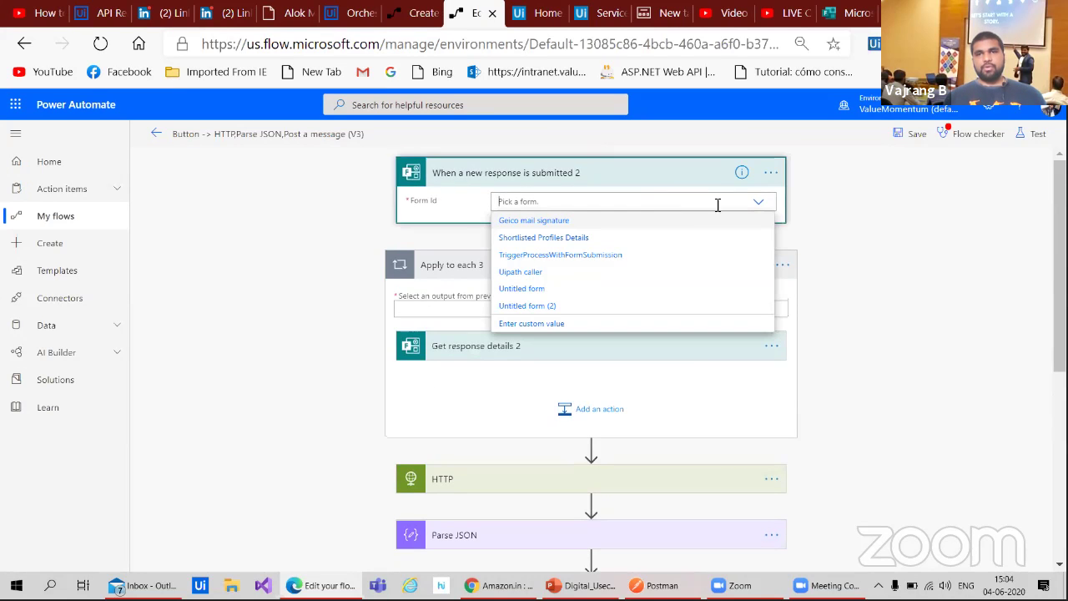
pyautogui.click(538, 255)
pyautogui.click(504, 310)
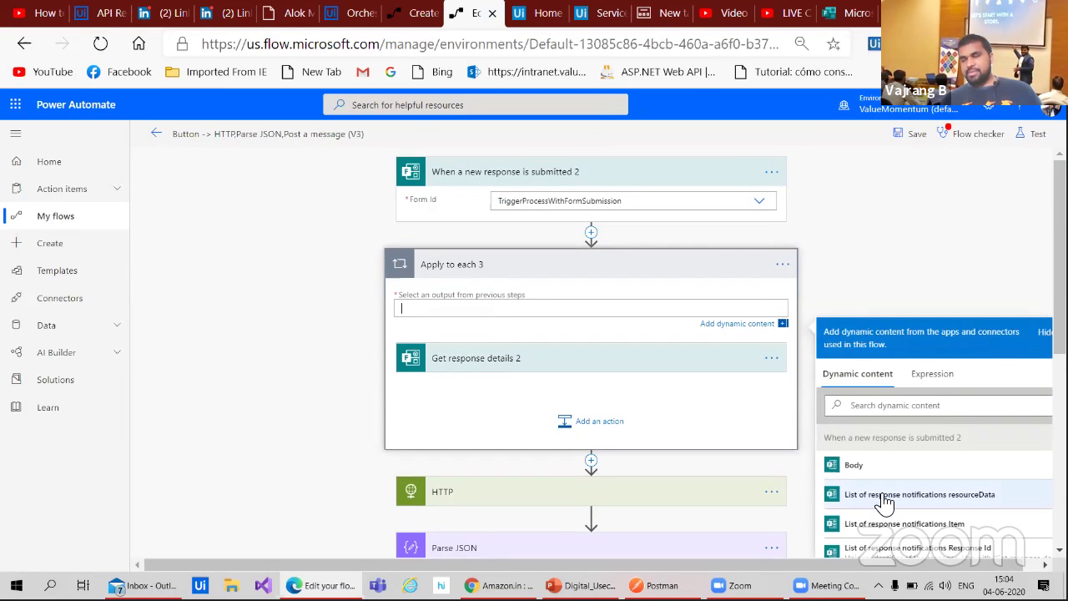
pyautogui.scroll(-1, 885, 501)
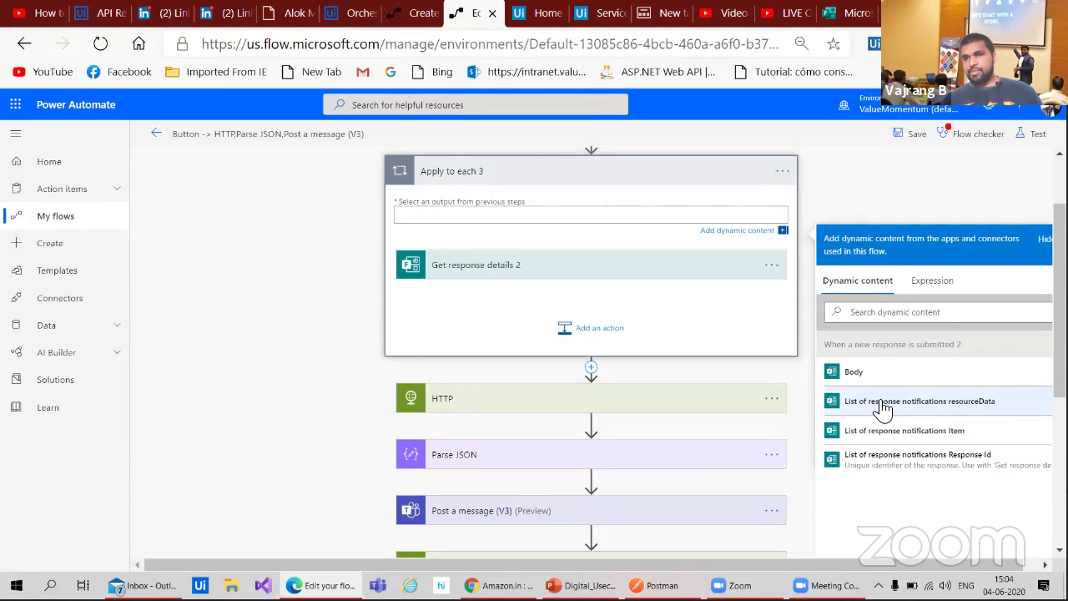
pyautogui.click(868, 471)
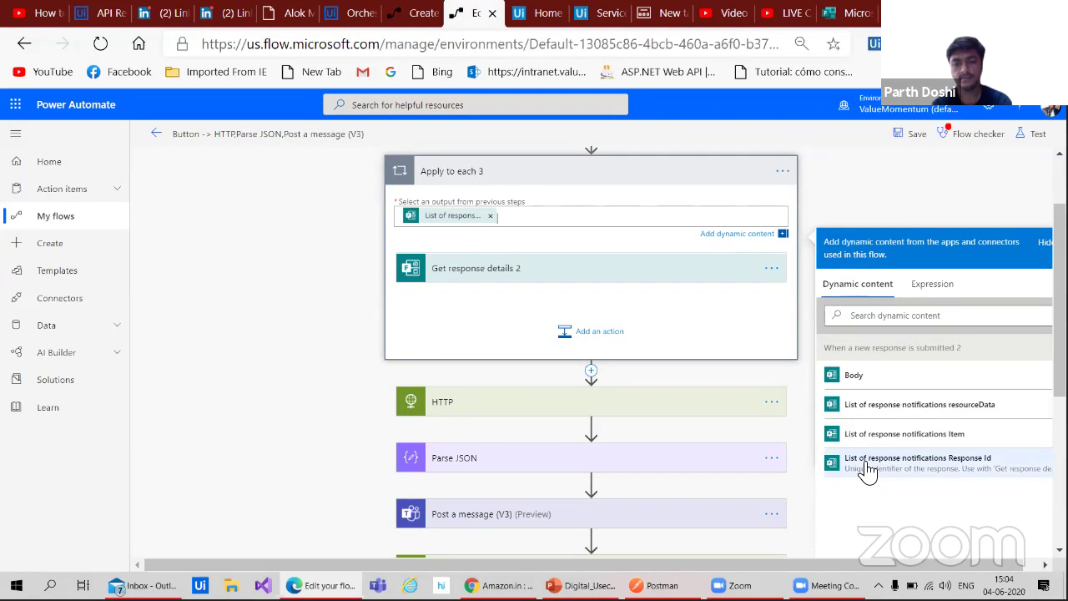
# - Set the Response Id of Get response details 2 to the dynamic value List of response notifications Response Id
pyautogui.click(469, 270)
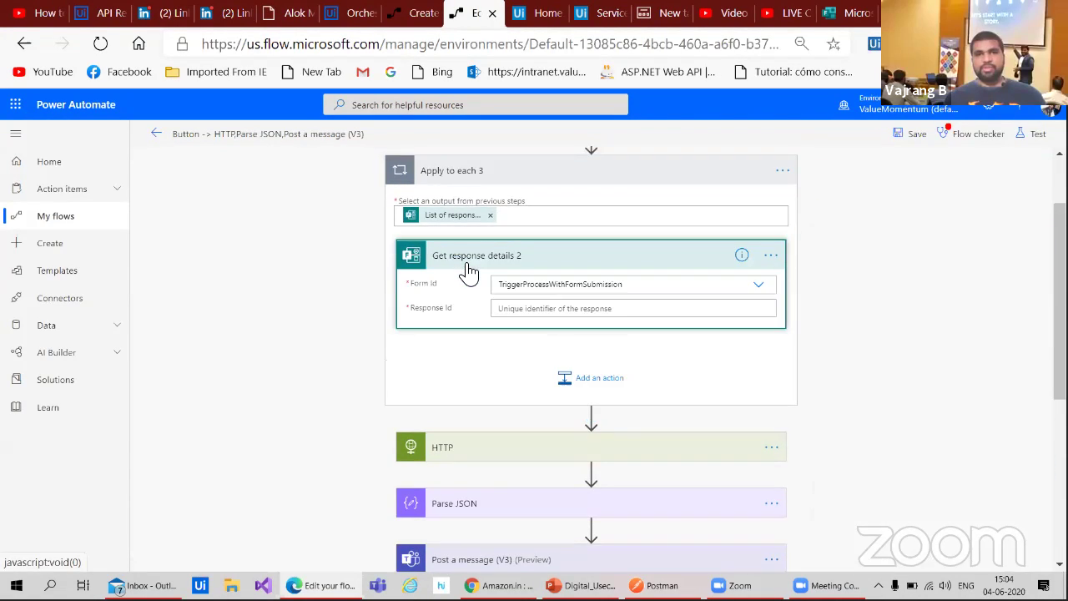
pyautogui.click(562, 313)
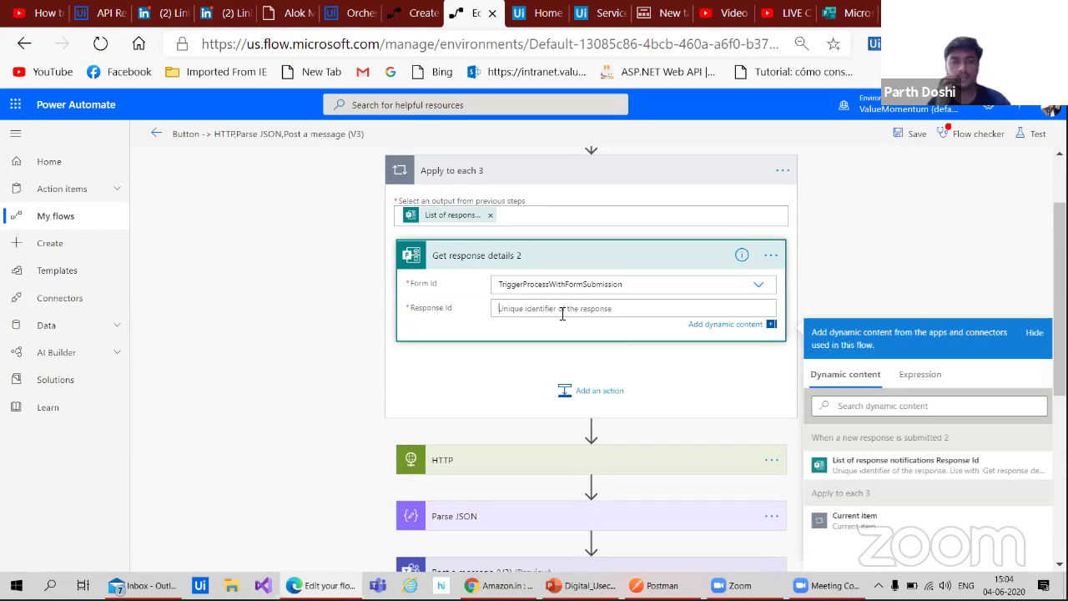
pyautogui.click(918, 480)
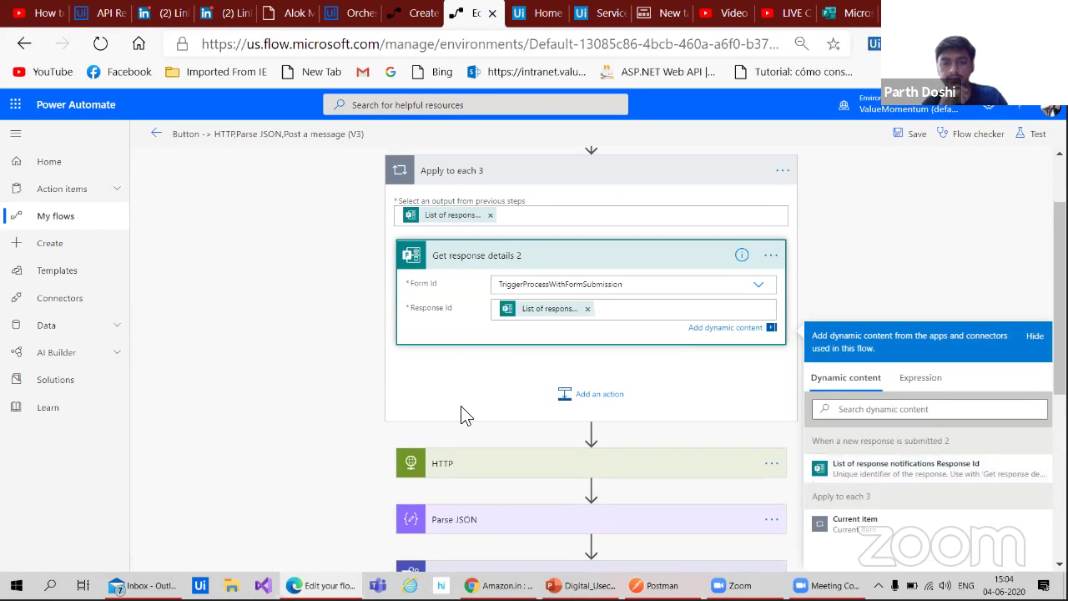
pyautogui.click(457, 400)
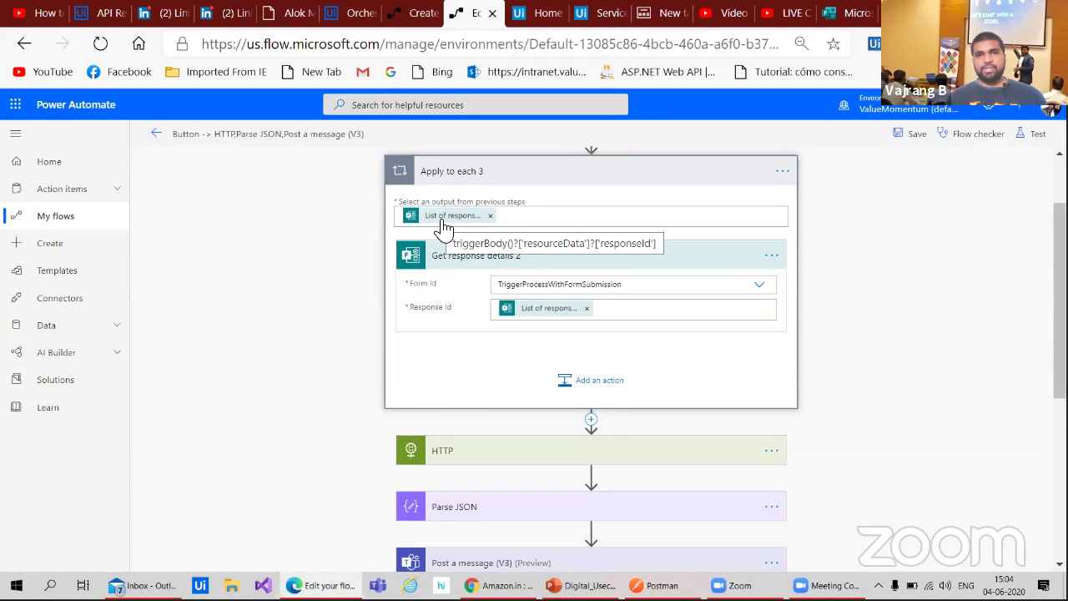
# - Compare the Apply to each input and Response Id expressions with those in the Record form responses in SharePoint template flow
pyautogui.click(409, 15)
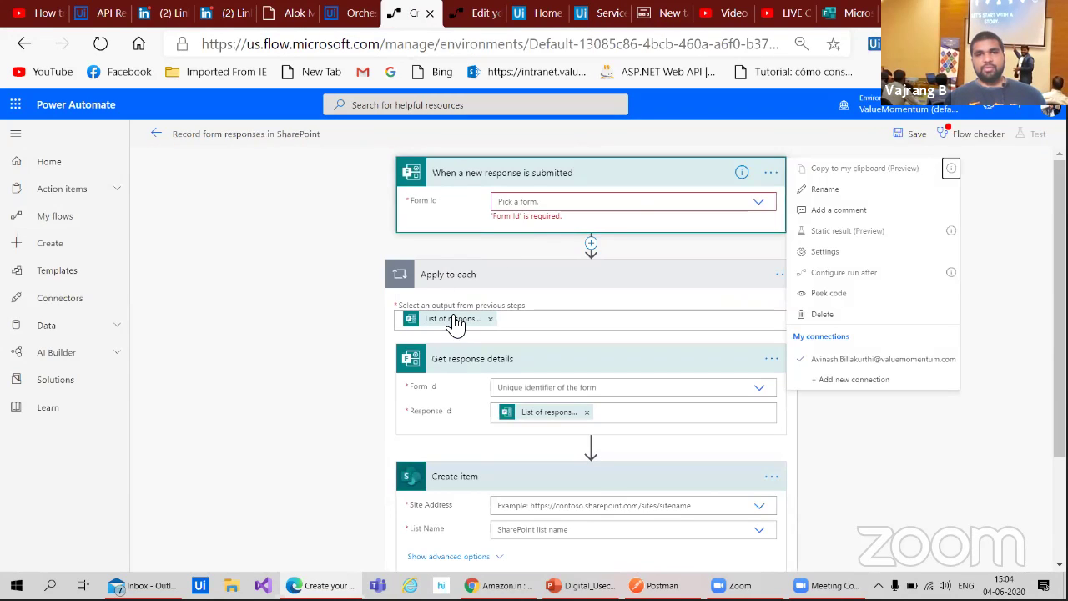
pyautogui.press('Escape')
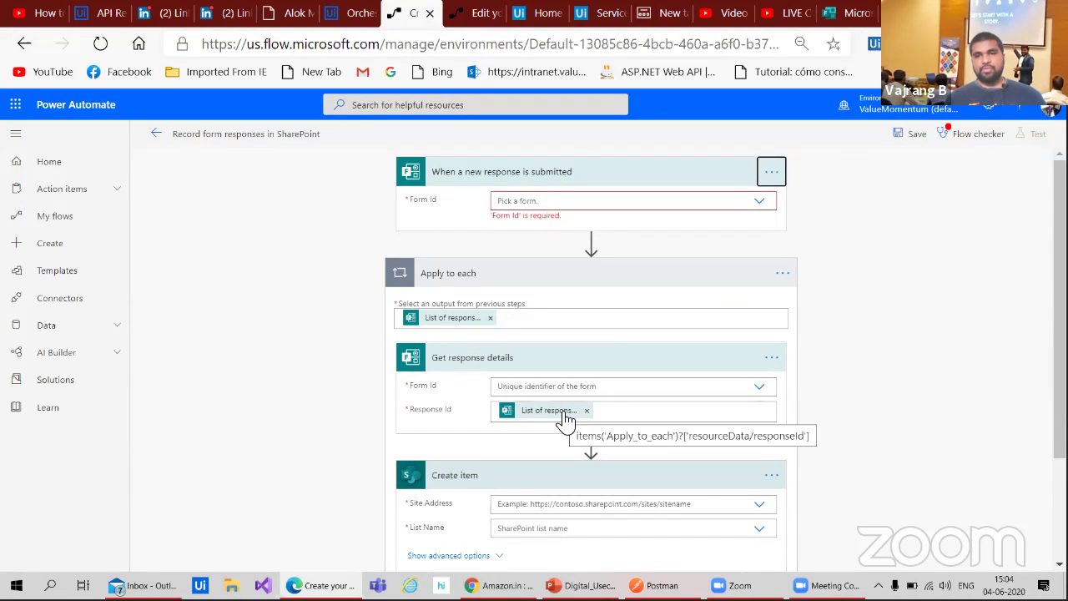
pyautogui.click(470, 22)
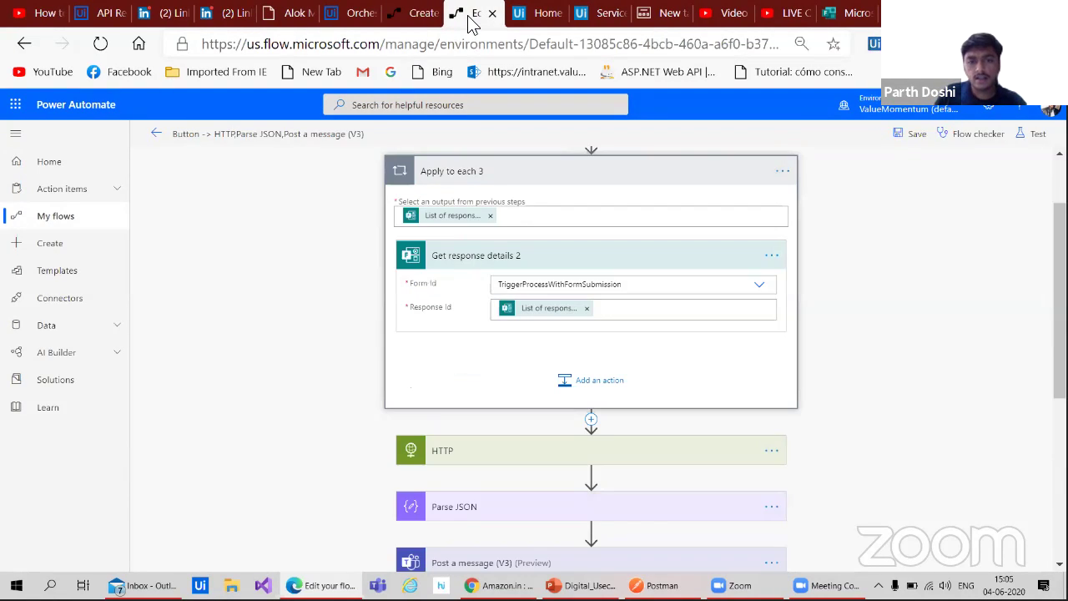
pyautogui.click(414, 19)
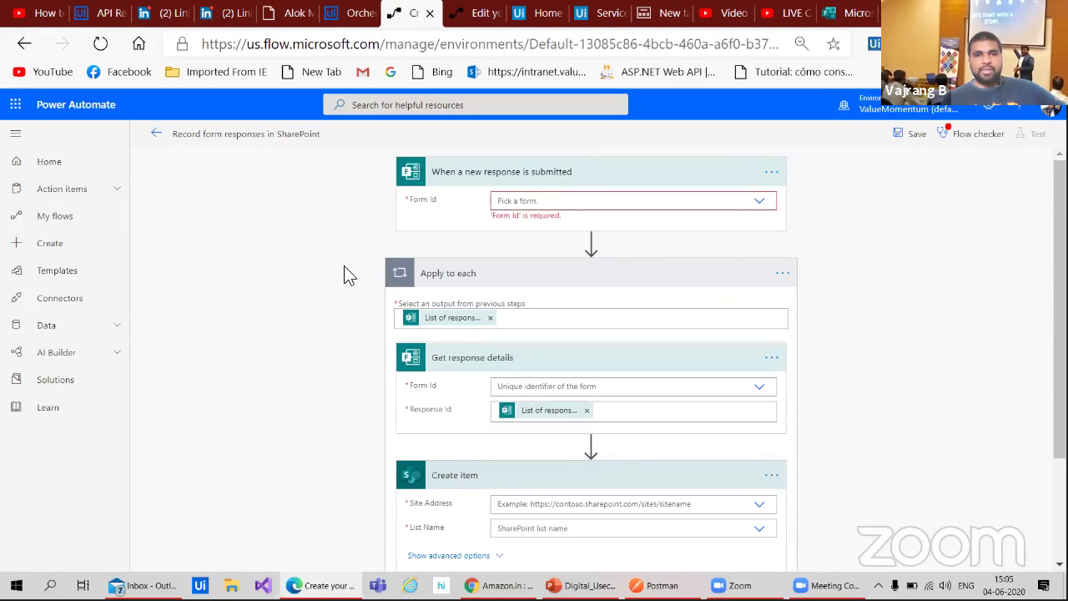
pyautogui.click(782, 274)
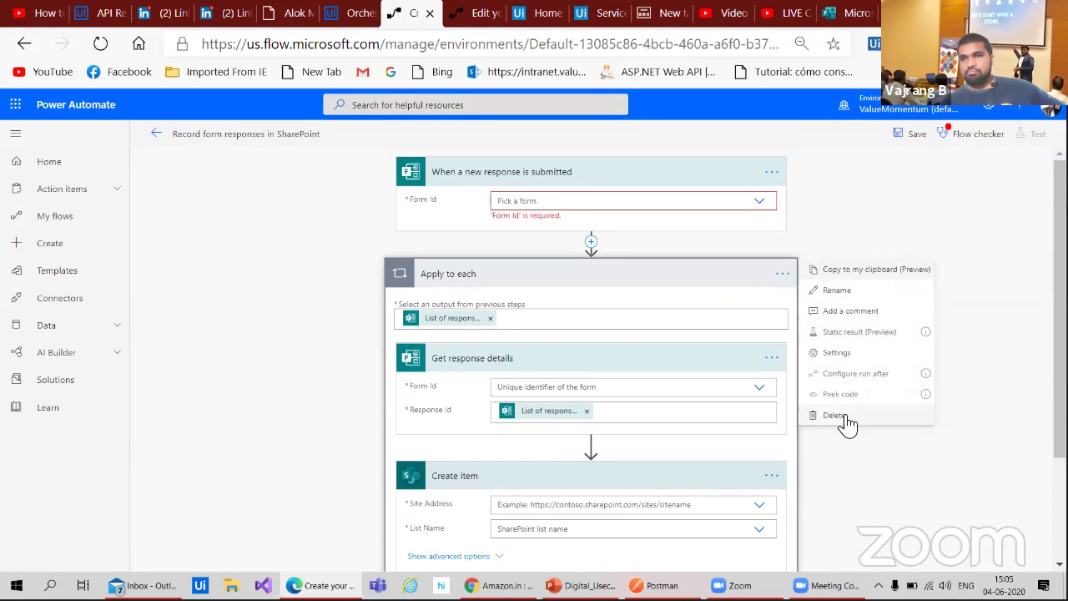
pyautogui.click(851, 276)
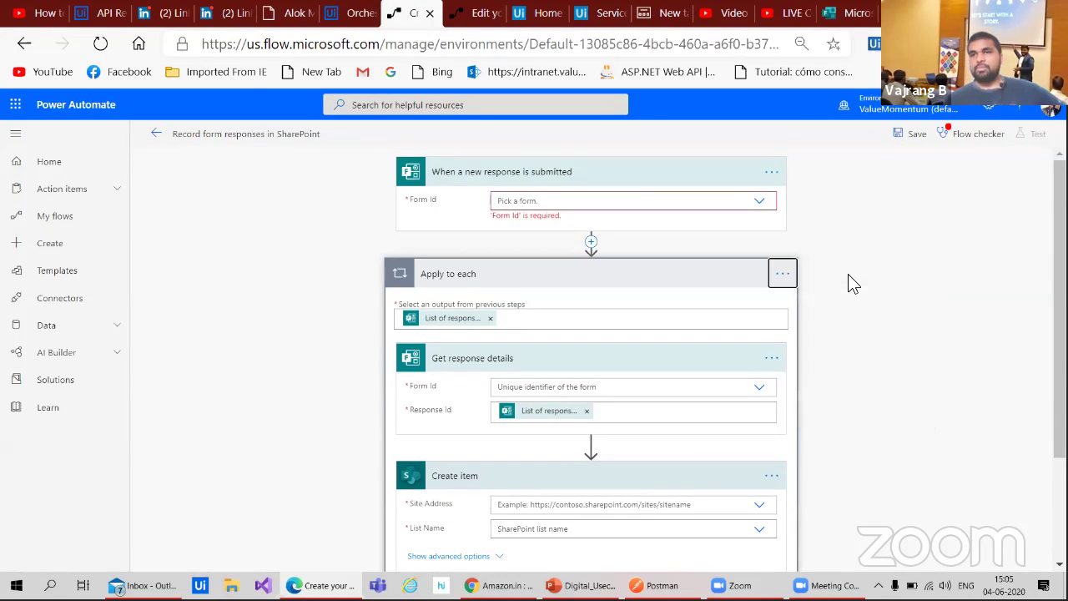
pyautogui.click(472, 15)
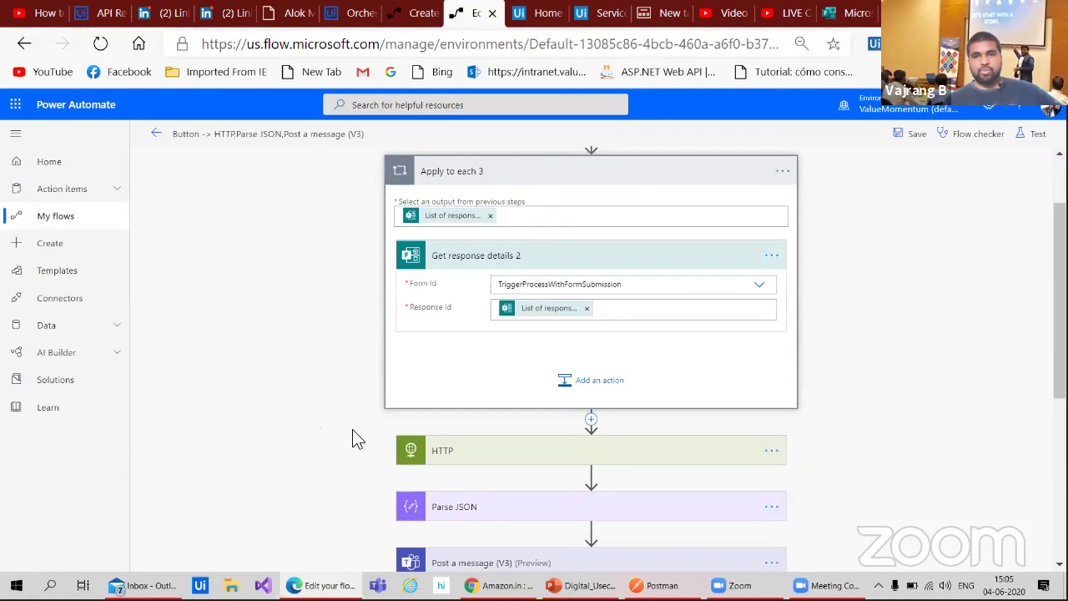
pyautogui.scroll(1, 355, 401)
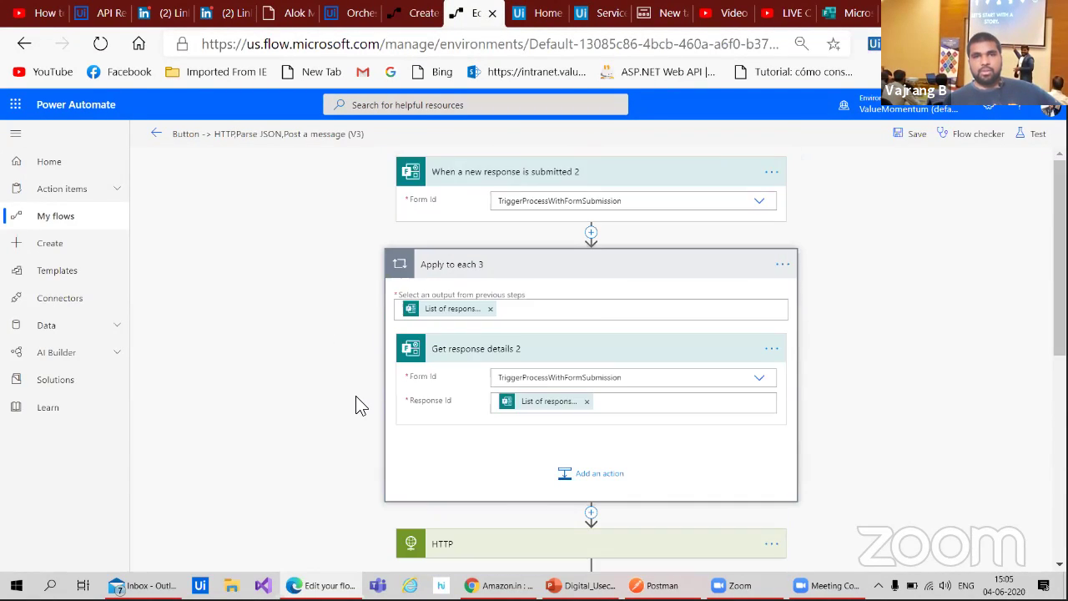
pyautogui.click(591, 235)
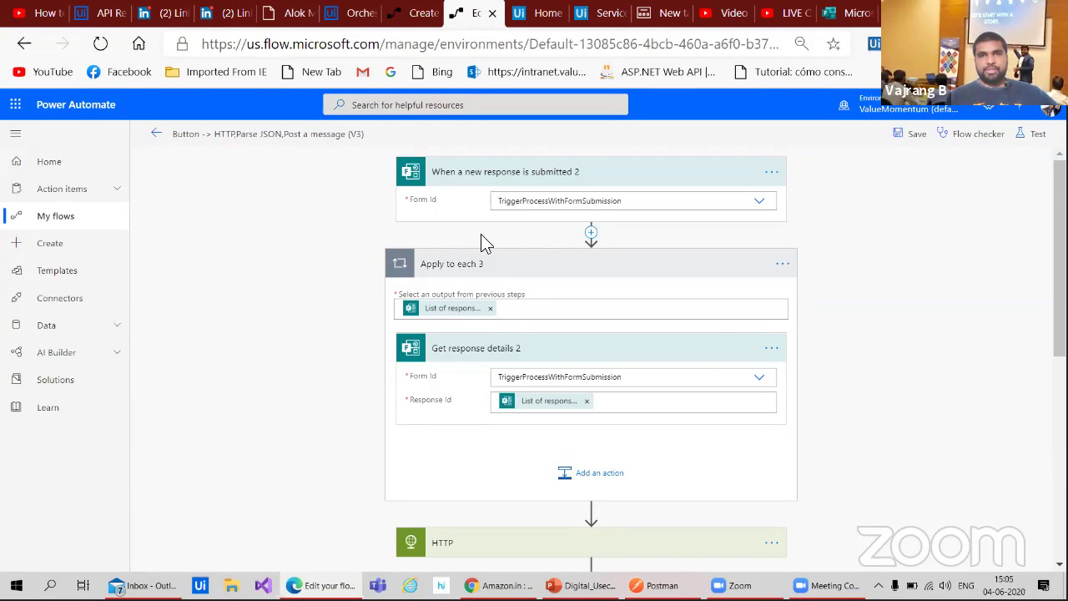
pyautogui.click(771, 174)
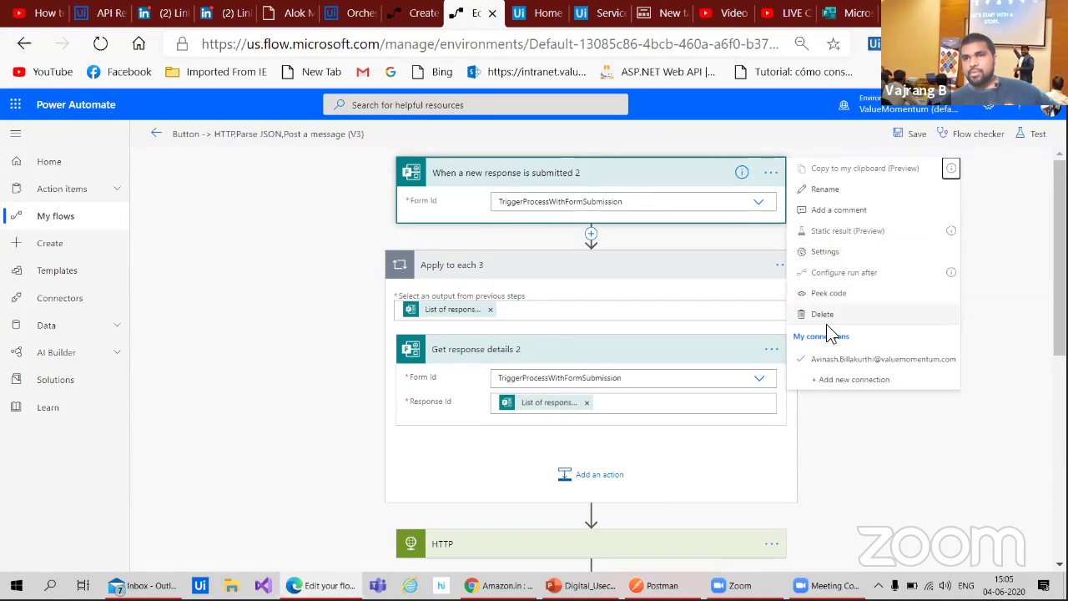
pyautogui.click(687, 237)
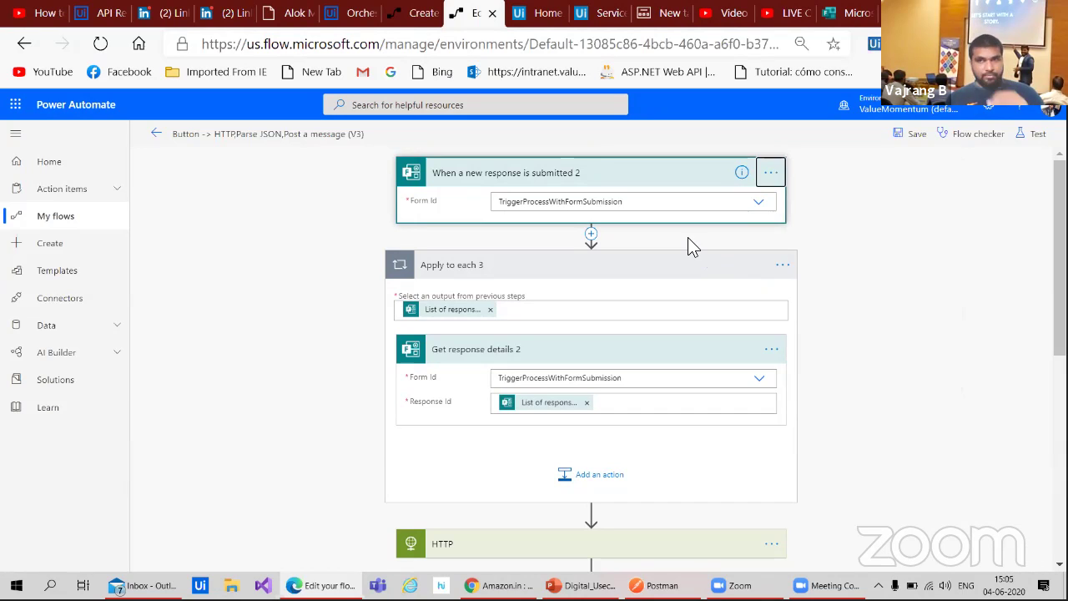
# - Move the Apply to each 3 loop below the HTTP step so it sits directly before Parse JSON
pyautogui.scroll(-2, 892, 341)
pyautogui.scroll(-1, 897, 342)
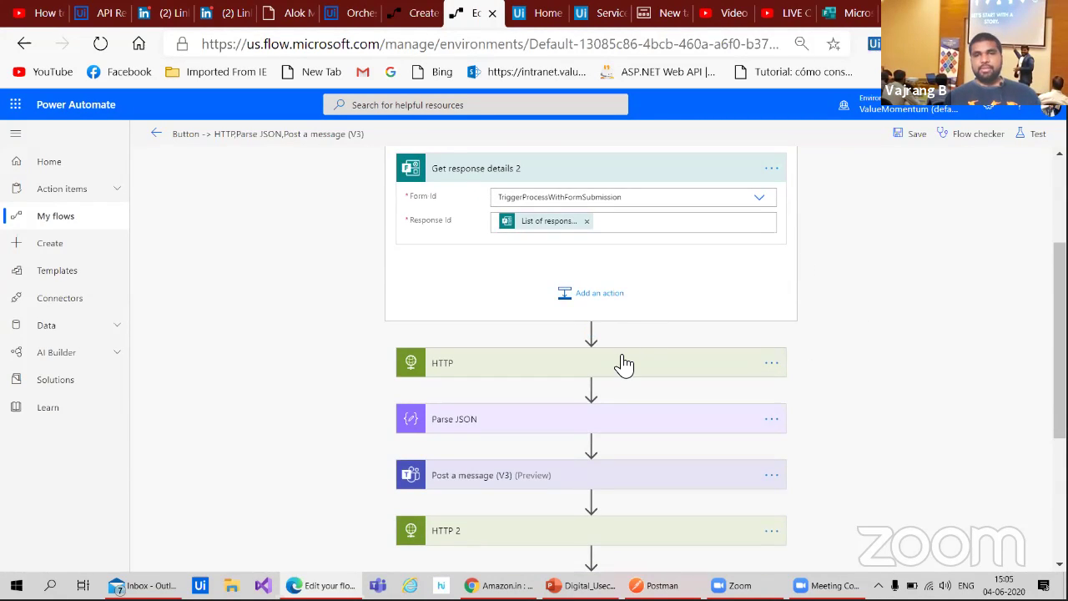
pyautogui.moveTo(624, 364); pyautogui.dragTo(600, 295)
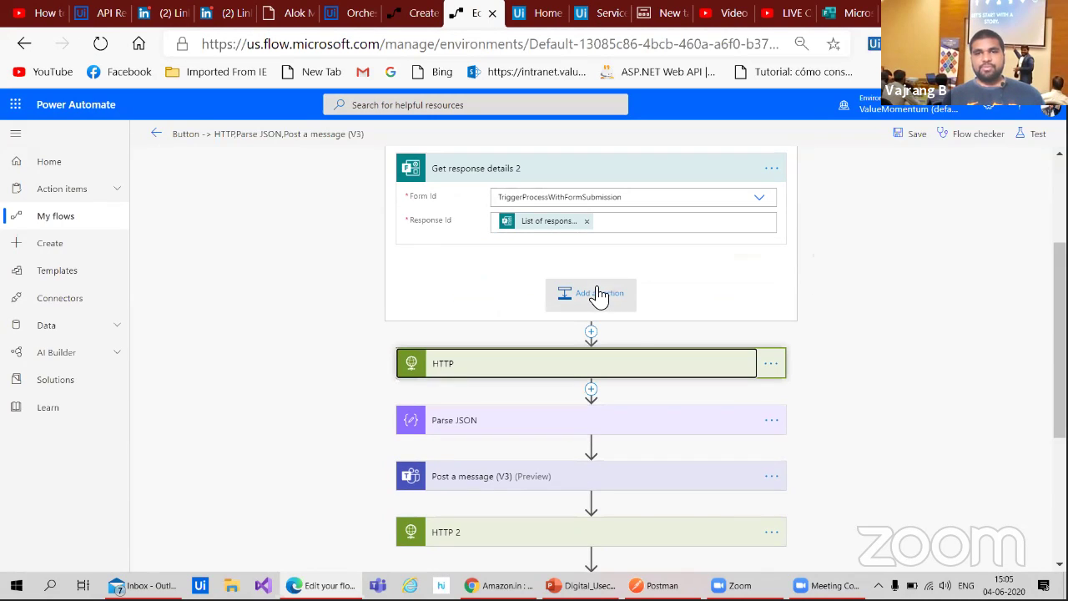
pyautogui.click(505, 225)
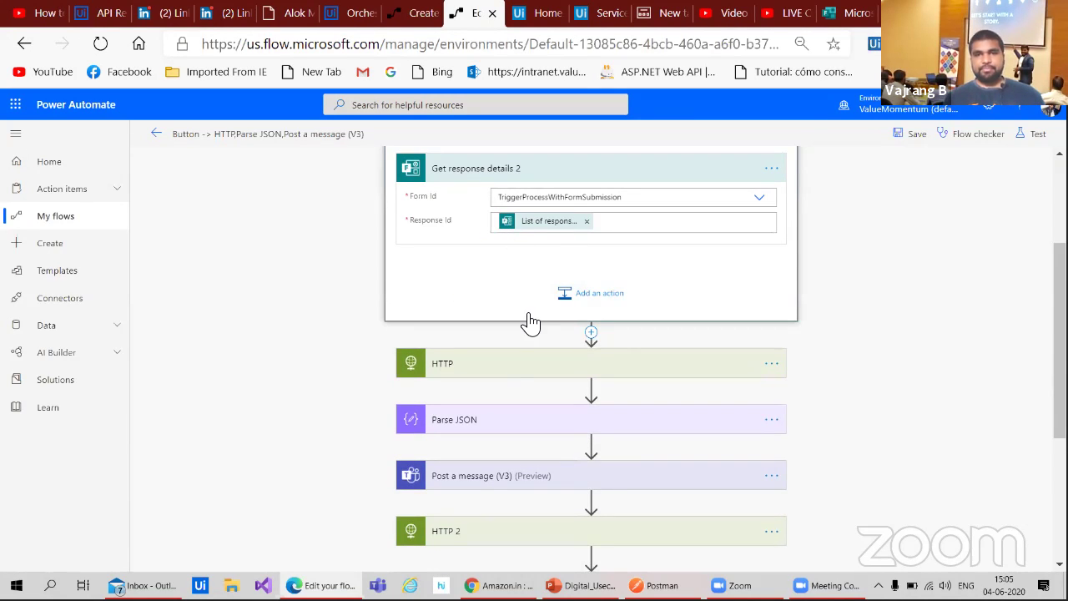
pyautogui.scroll(2, 876, 313)
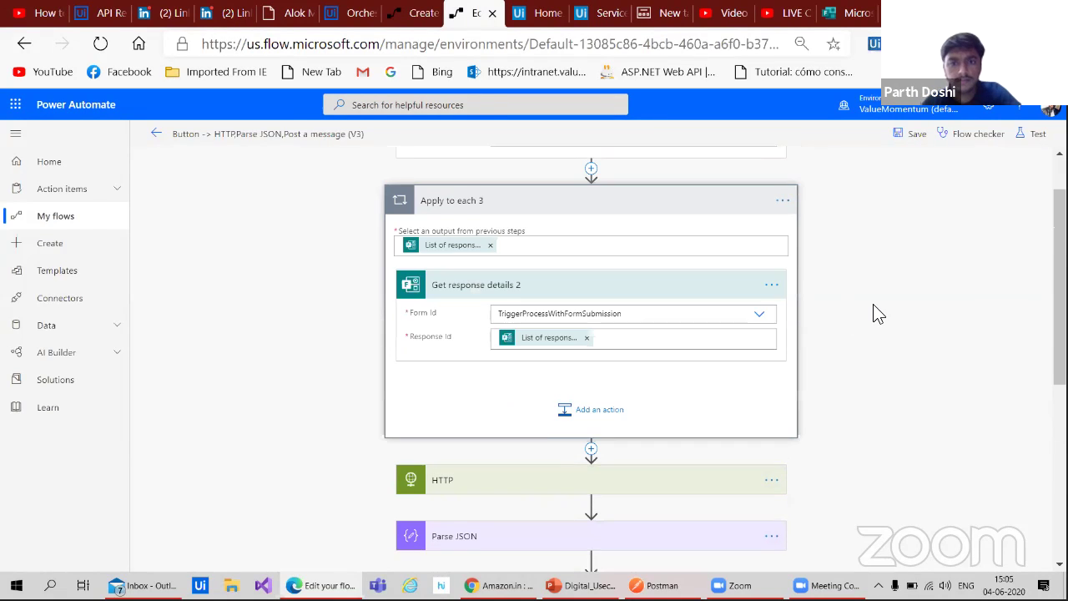
pyautogui.moveTo(691, 209); pyautogui.dragTo(589, 529)
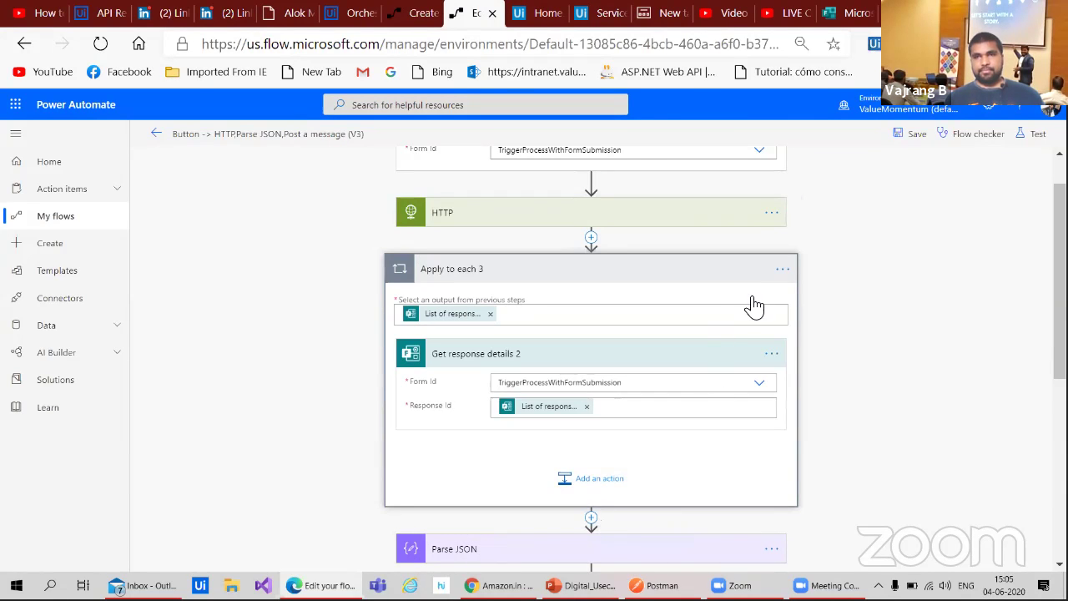
# - Collapse Apply to each 3, expand the HTTP step, and check its tenant name and client ID against UiPath's API Access details
pyautogui.click(609, 286)
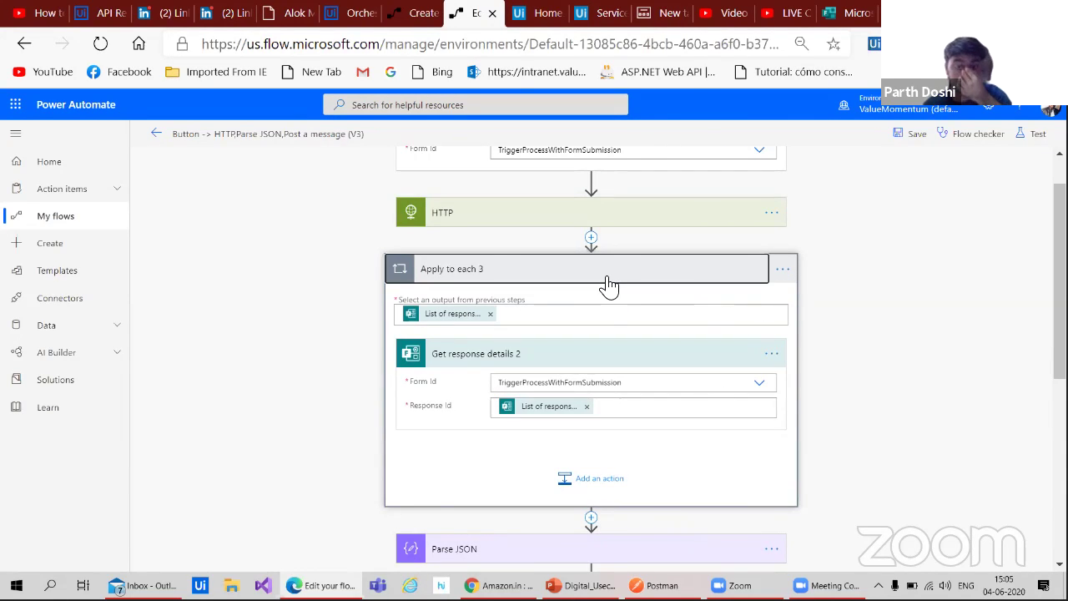
pyautogui.click(609, 220)
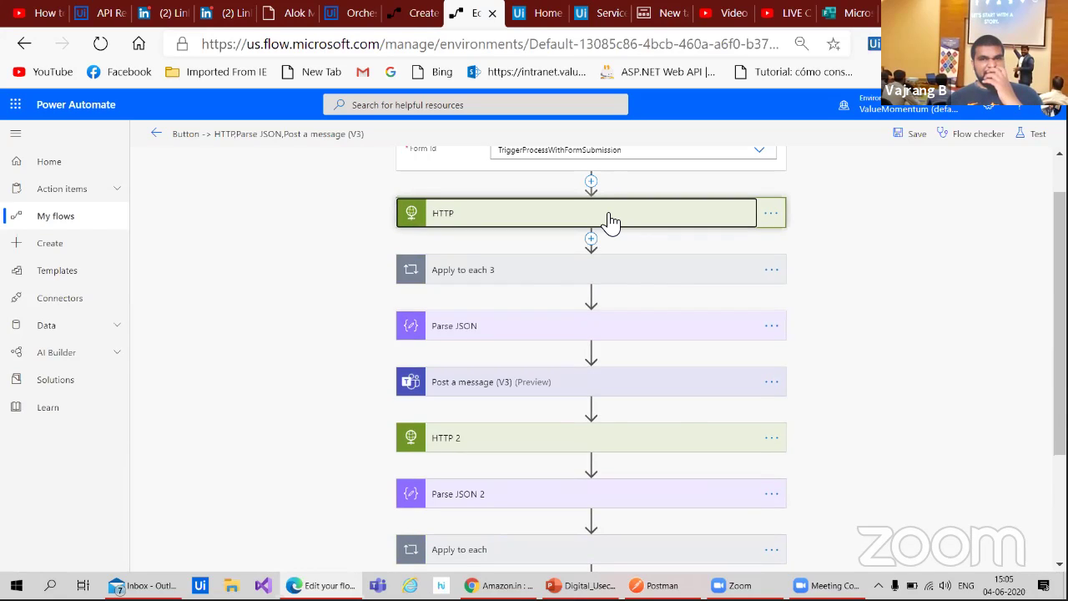
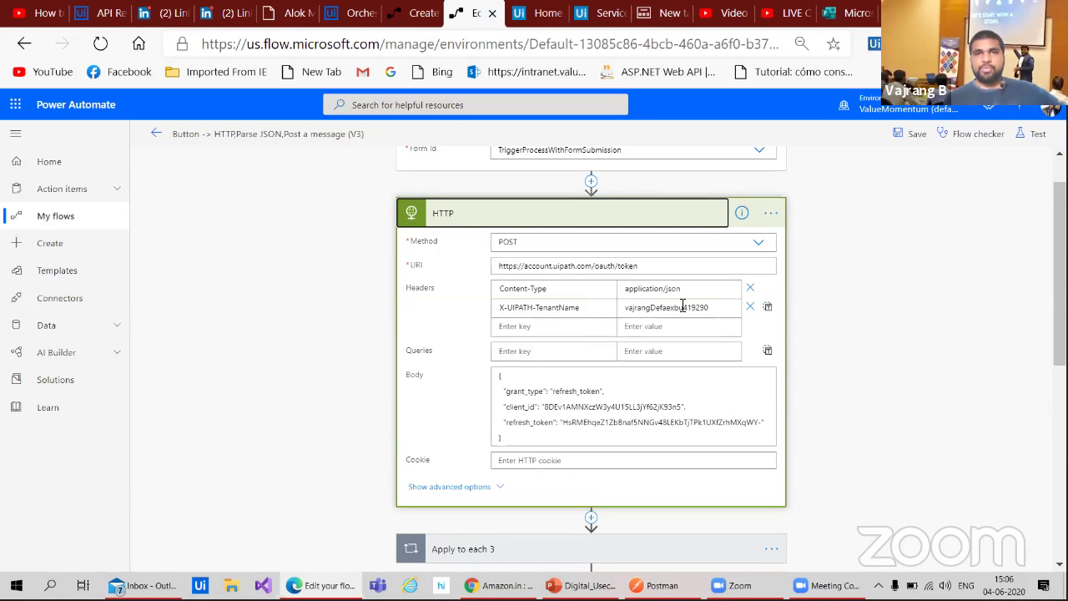
pyautogui.click(542, 20)
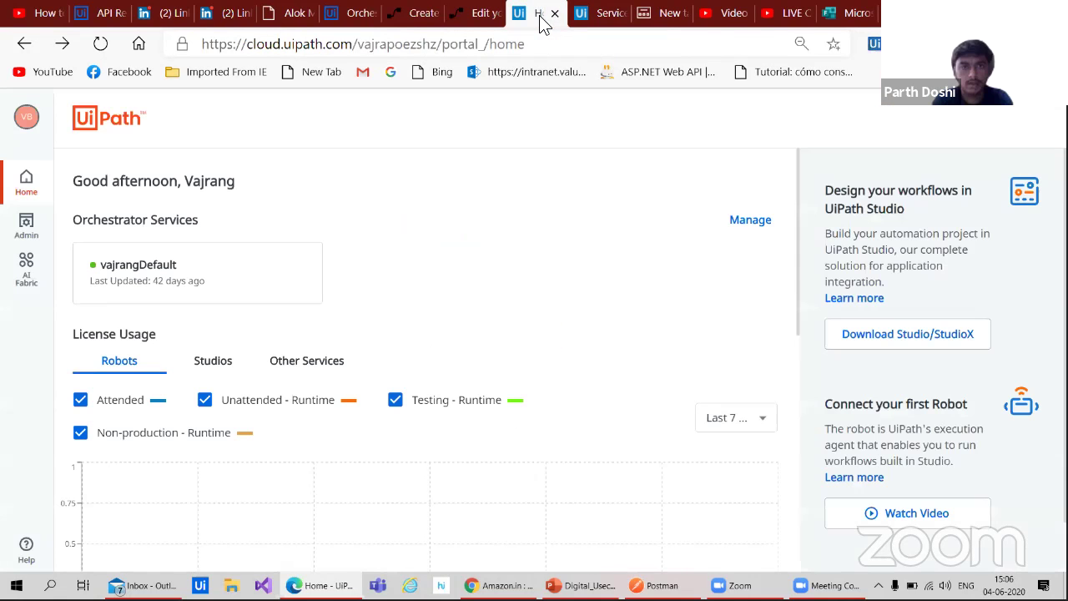
pyautogui.click(607, 12)
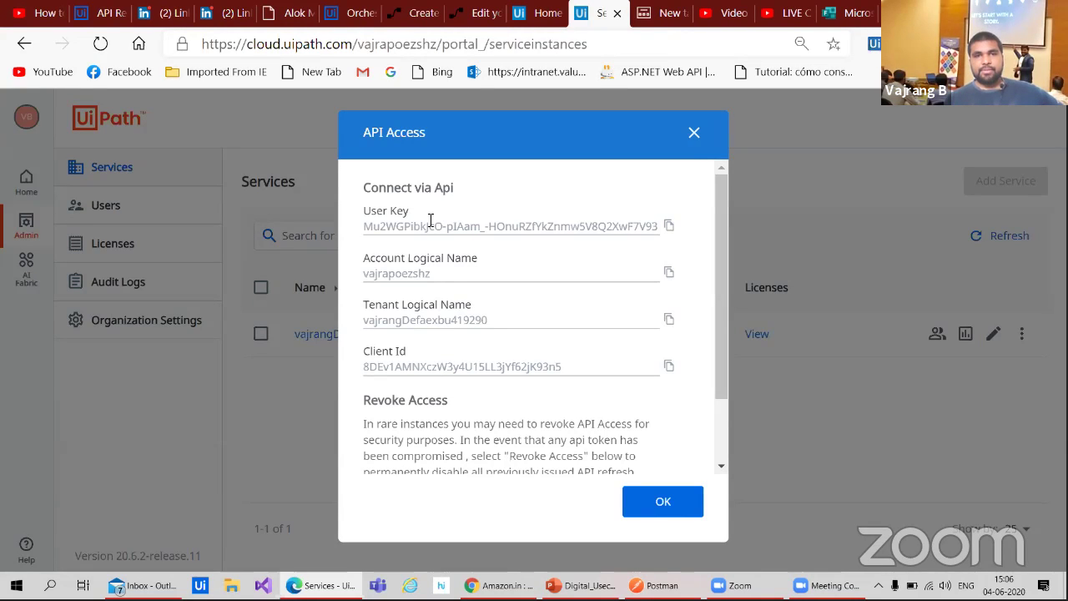
pyautogui.hotkey('ctrl', 'shift', 'Tab')
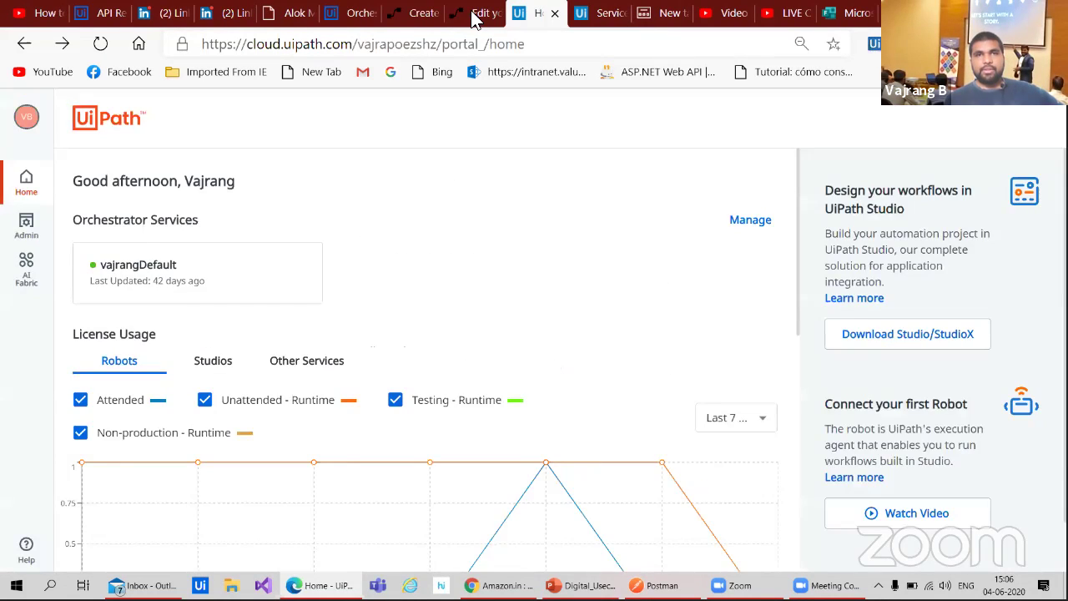
pyautogui.hotkey('ctrl', 'shift', 'Tab')
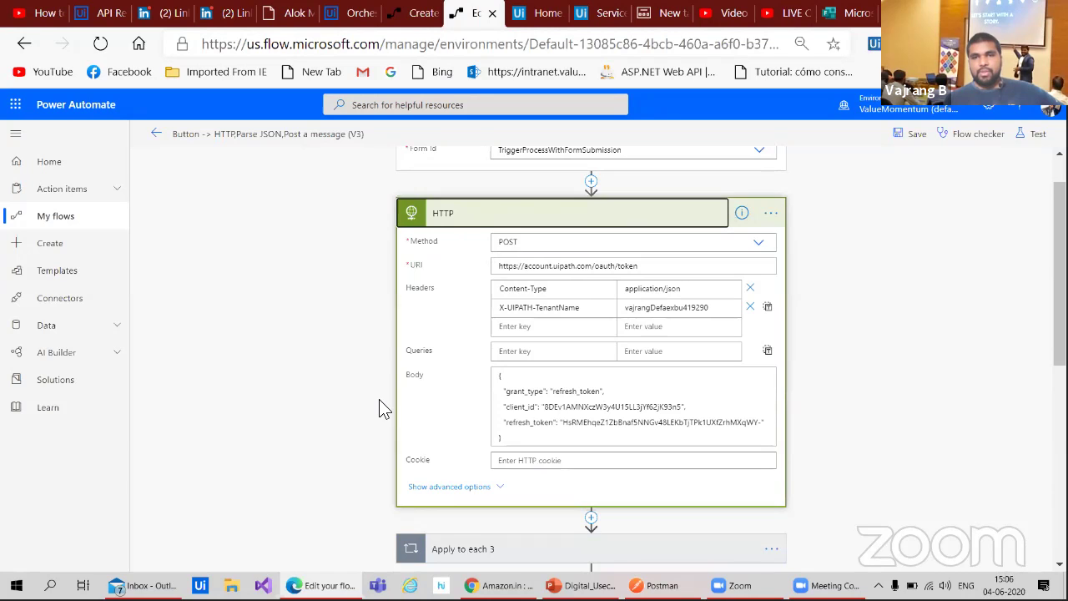
# - Compare the tenant name, client ID and refresh token in the HTTP step with UiPath's API Access details
pyautogui.scroll(-1, 379, 398)
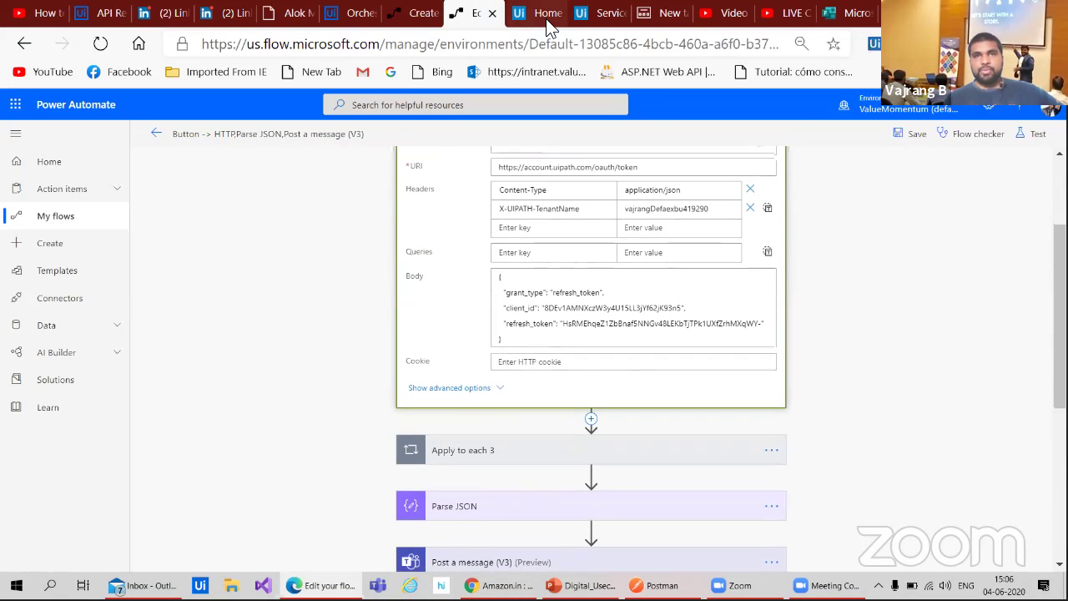
pyautogui.click(602, 13)
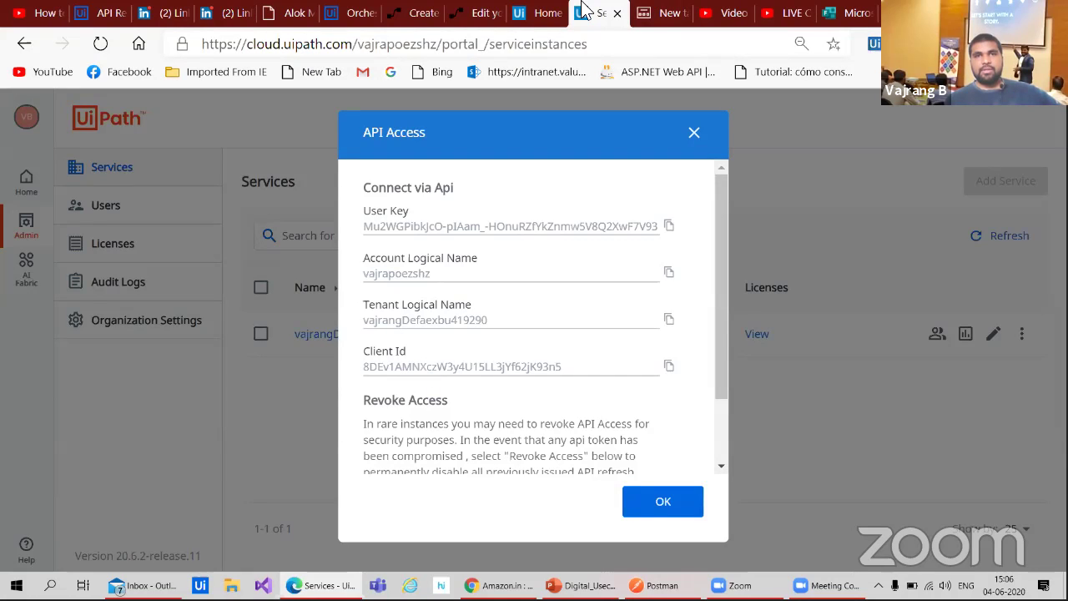
pyautogui.click(479, 18)
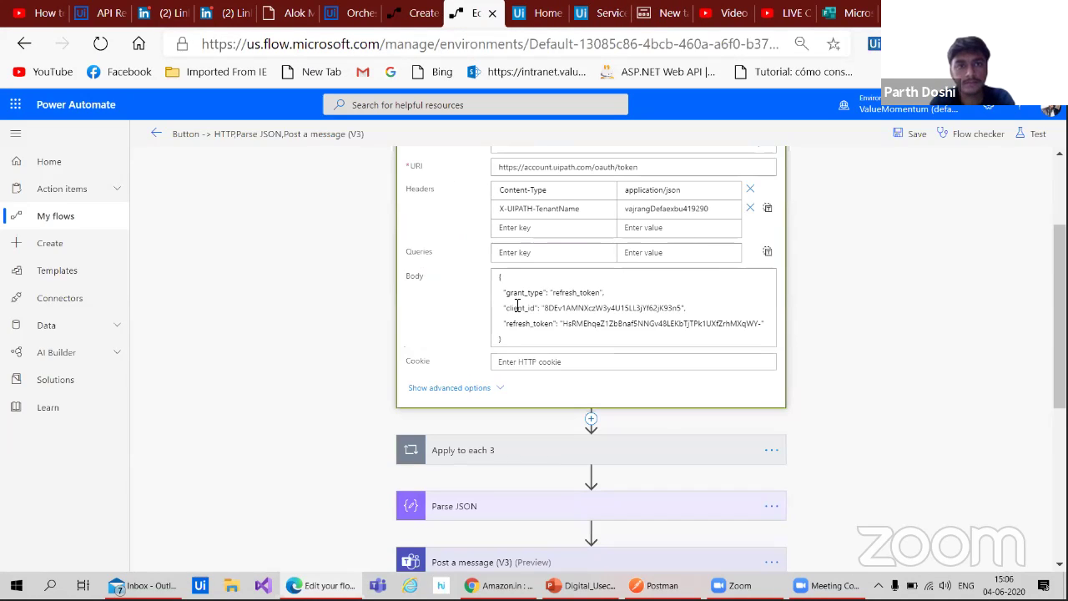
pyautogui.scroll(1, 518, 306)
pyautogui.scroll(-1, 536, 305)
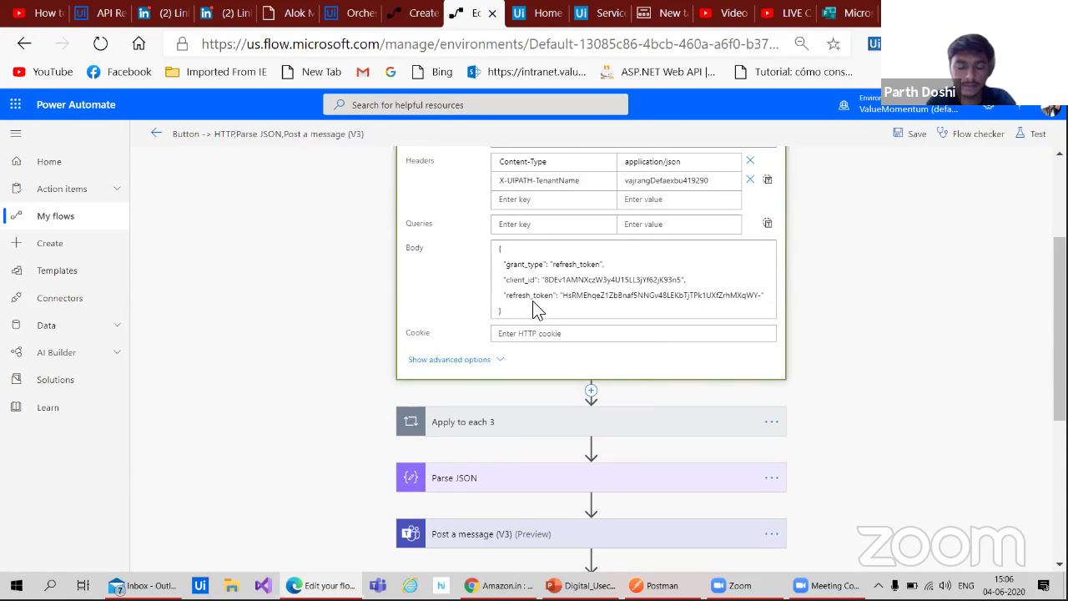
# - Move the Apply to each 3 loop down the flow so it sits between Apply to each and Apply to each 2
pyautogui.scroll(-3, 843, 406)
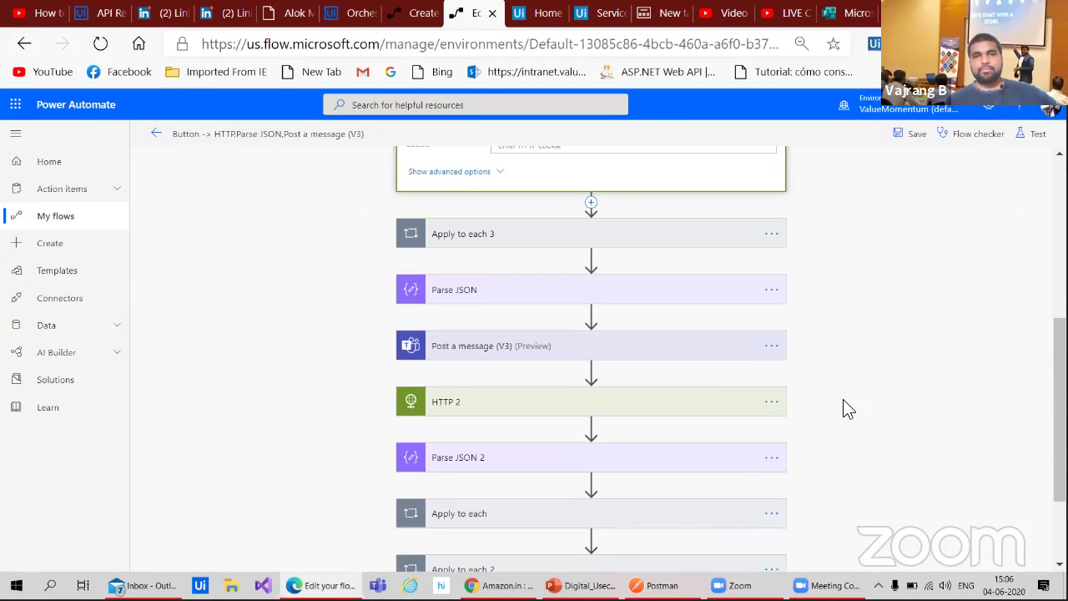
pyautogui.moveTo(595, 226); pyautogui.dragTo(504, 547)
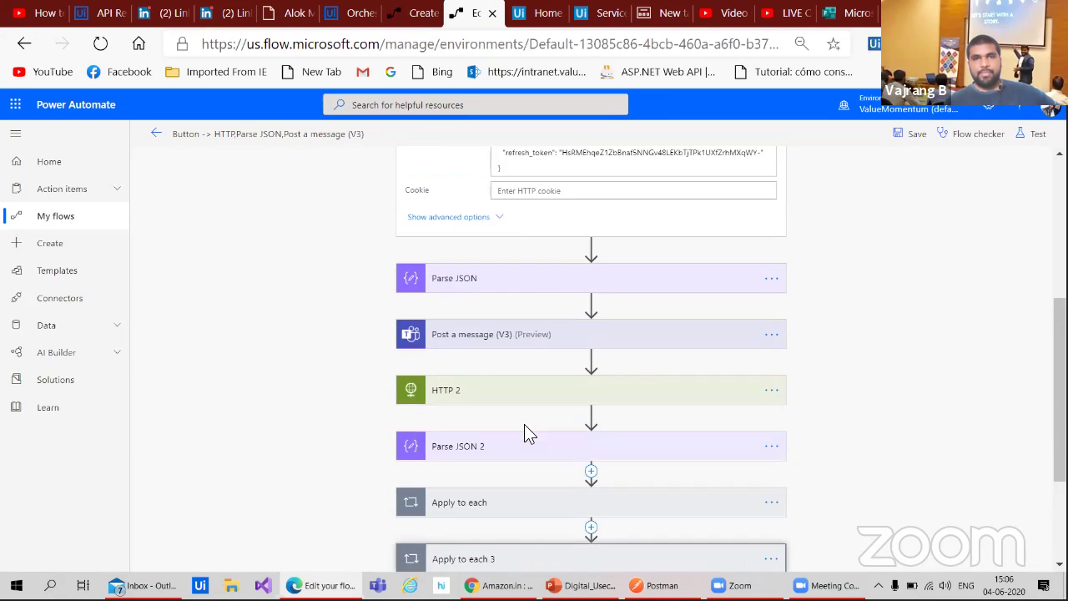
pyautogui.scroll(3, 524, 423)
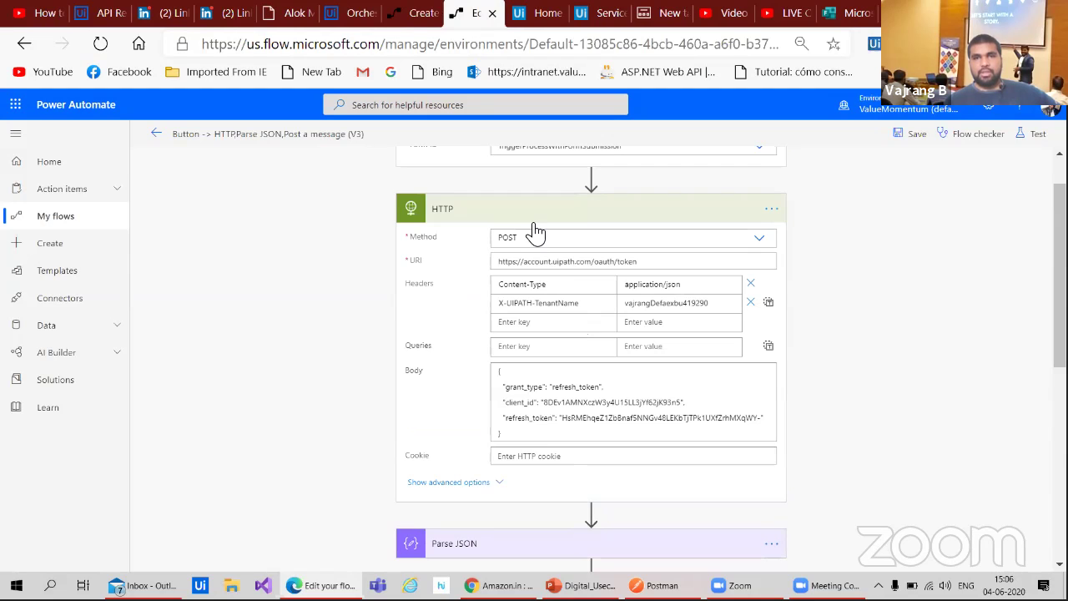
# - Collapse the HTTP step, expand Parse JSON, and examine its schema and the sample payload dialog for generating one
pyautogui.click(534, 220)
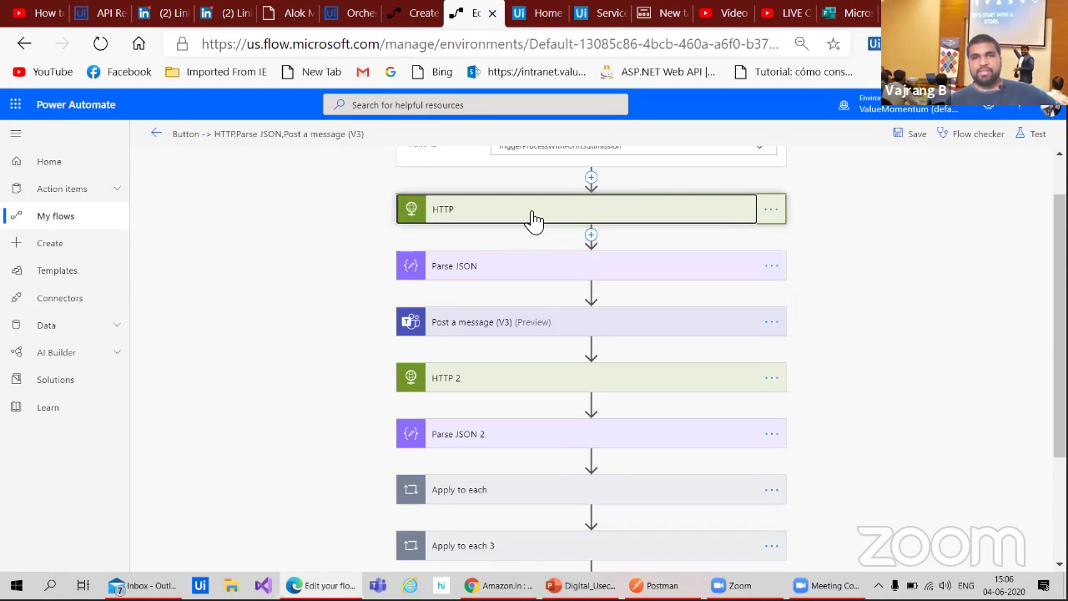
pyautogui.click(532, 265)
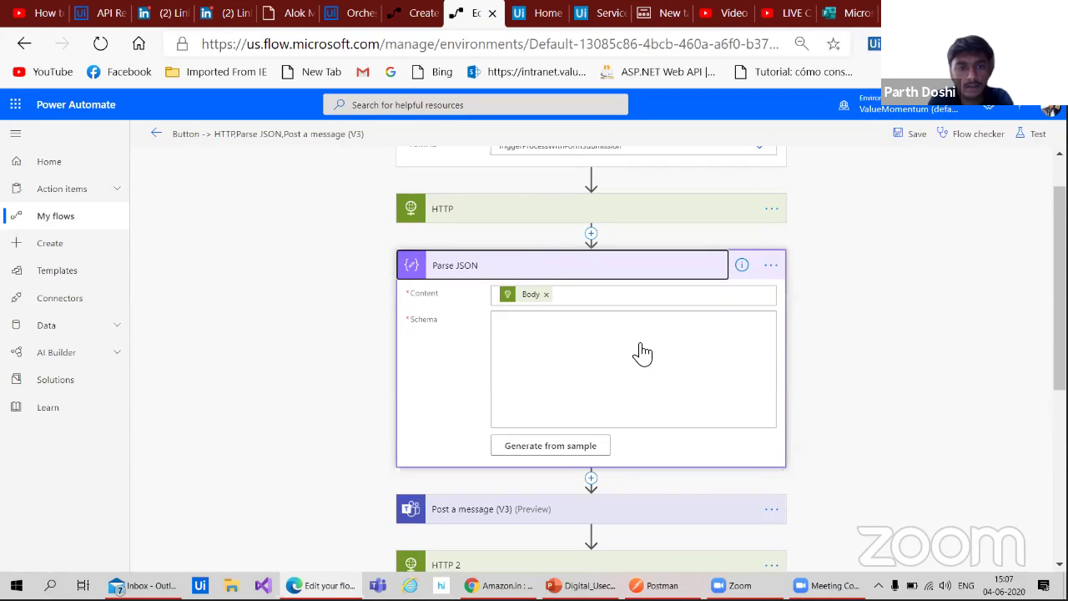
pyautogui.click(642, 354)
pyautogui.hotkey('ctrl', 'v')
pyautogui.scroll(-8, 682, 381)
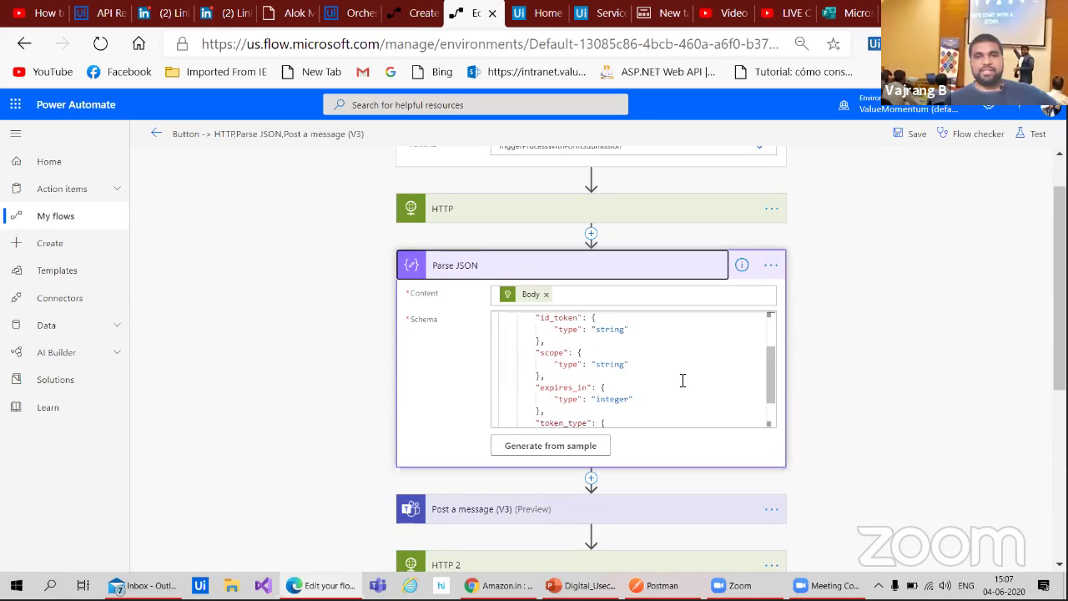
pyautogui.scroll(2, 679, 386)
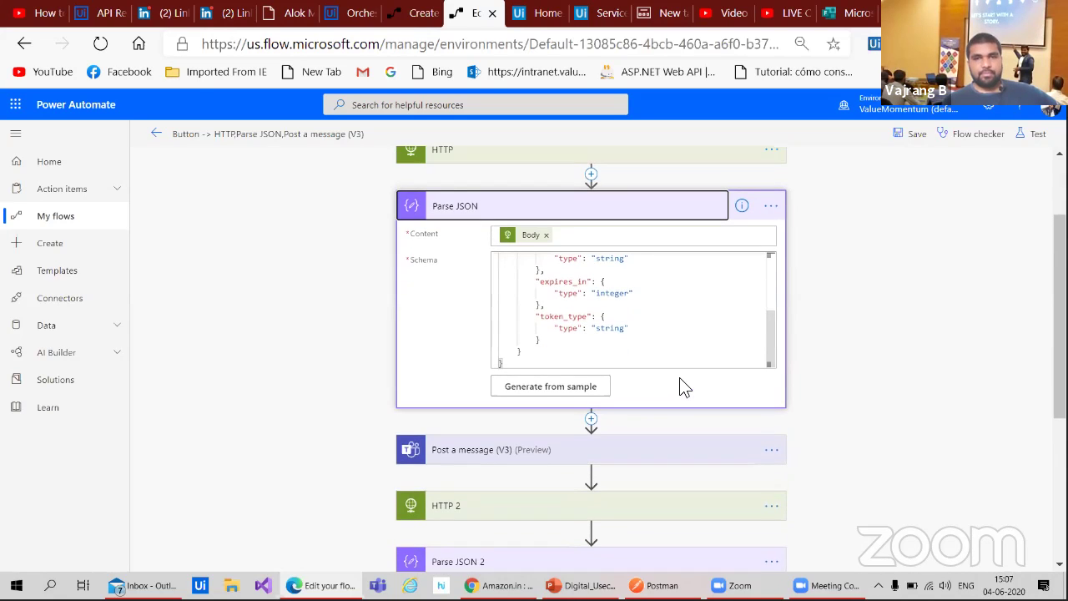
pyautogui.scroll(5, 645, 343)
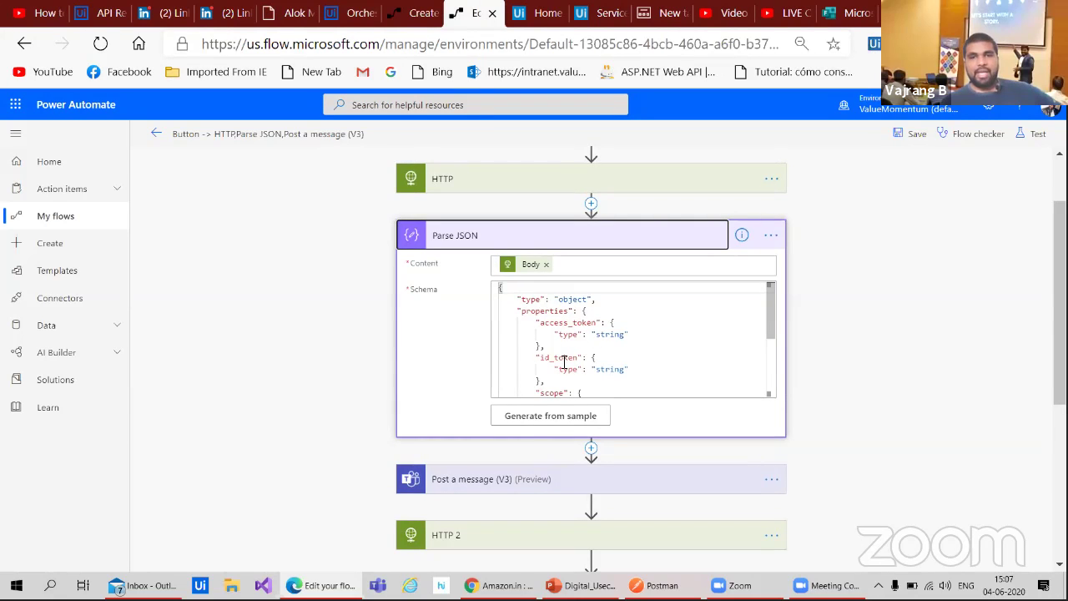
pyautogui.scroll(-5, 621, 367)
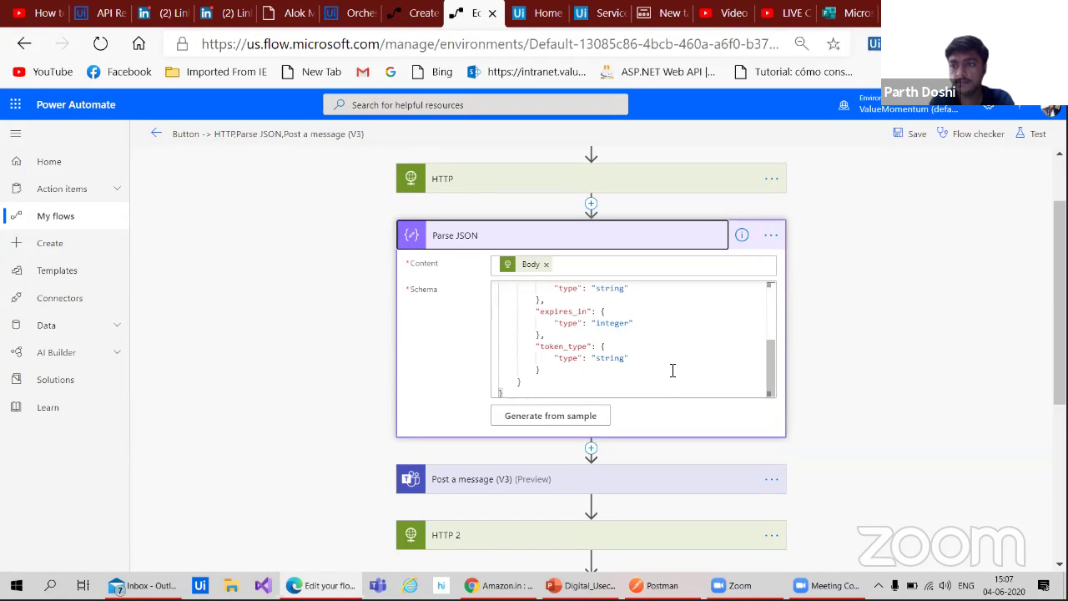
pyautogui.click(547, 421)
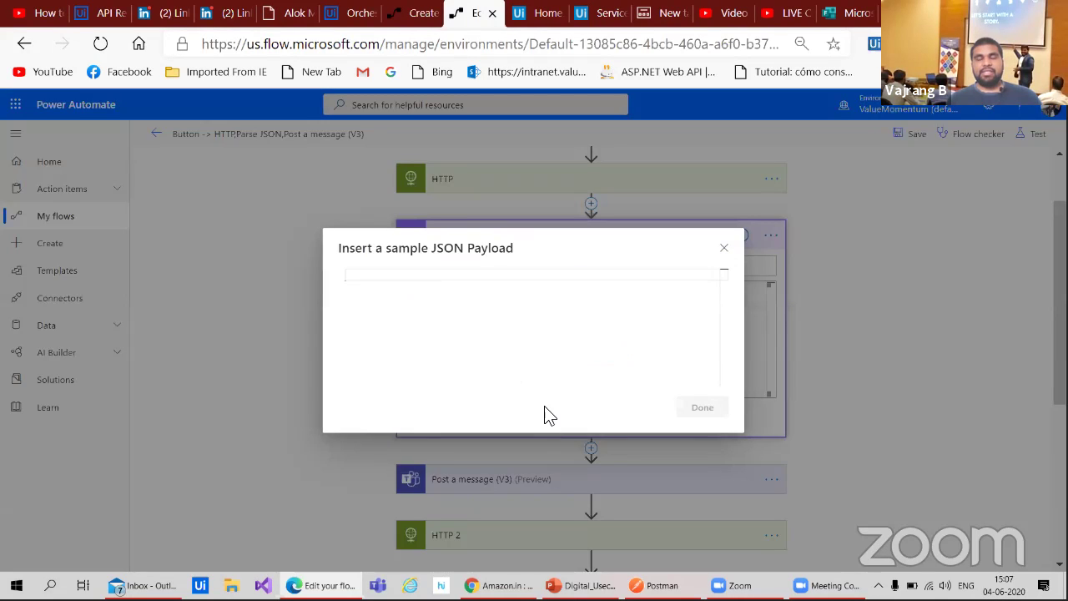
pyautogui.click(723, 250)
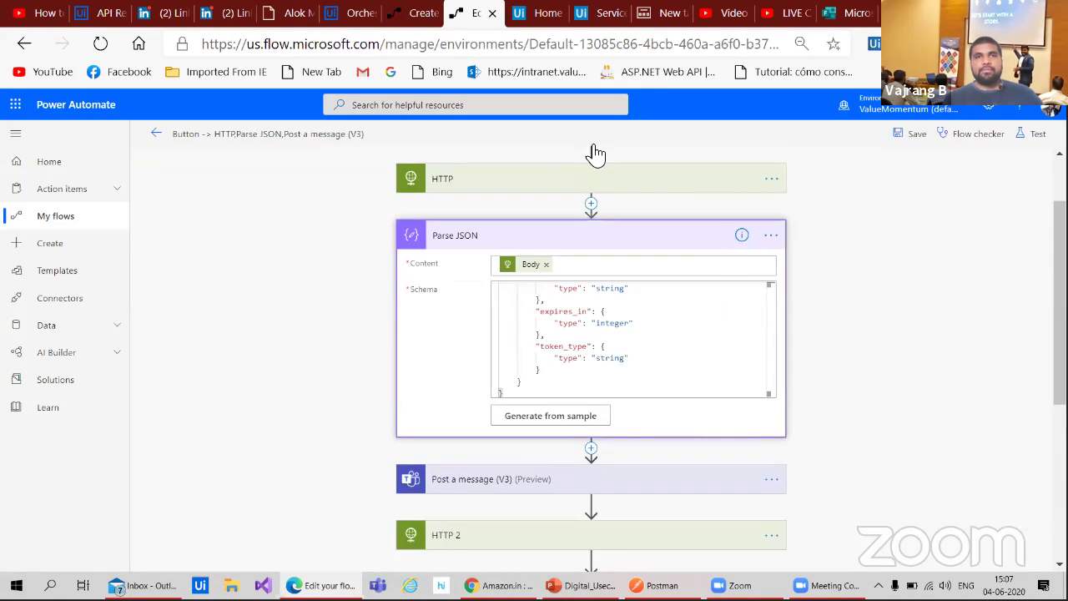
# - Examine the Authenticate (Cloud) request and example response body in the UiPath Orchestrator Postman documentation
pyautogui.click(355, 14)
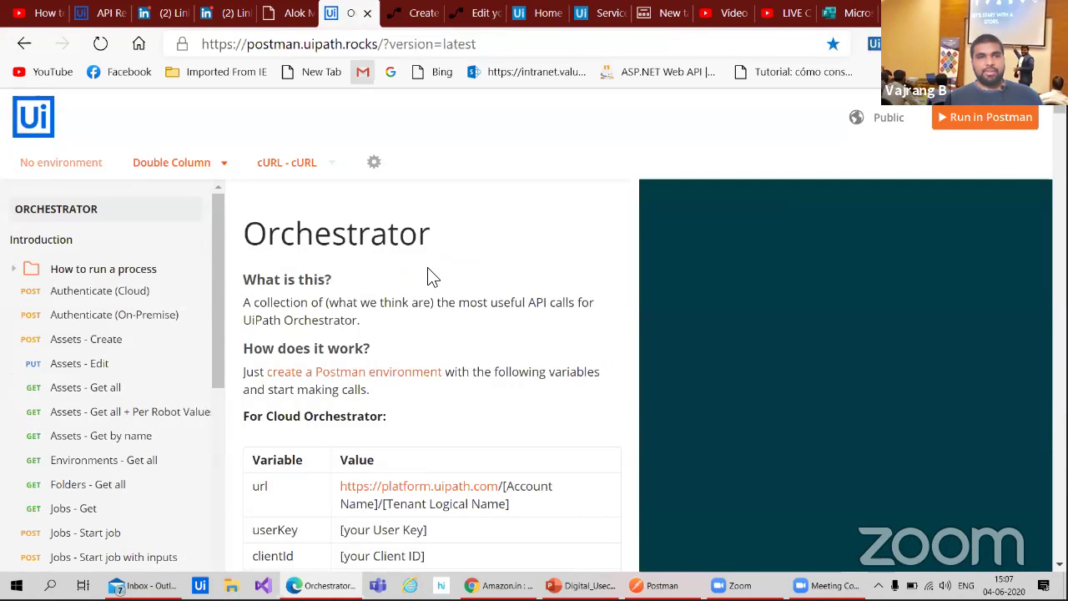
pyautogui.click(102, 302)
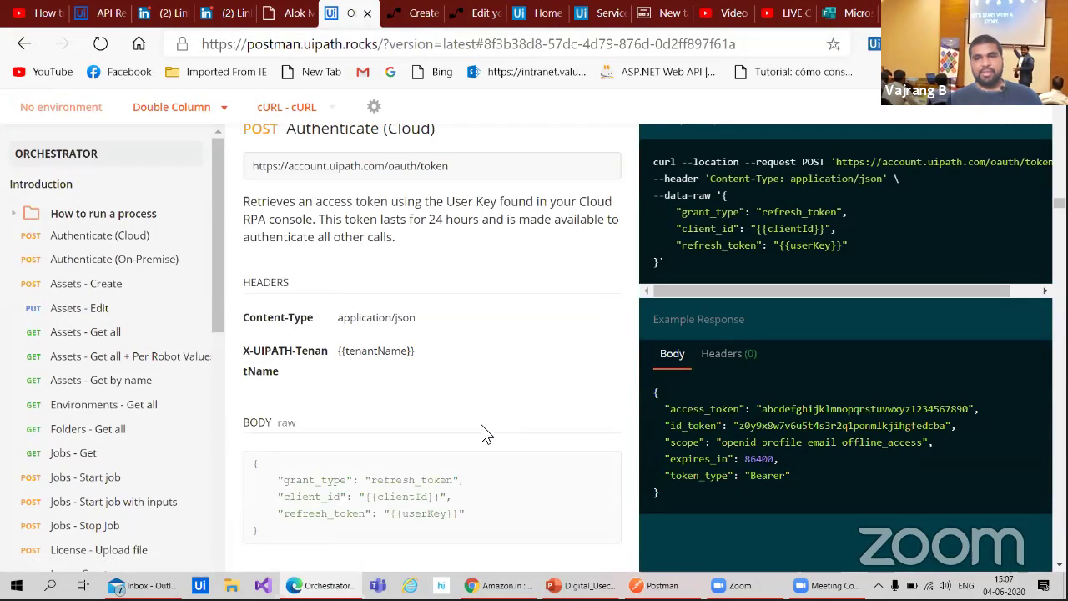
pyautogui.scroll(-2, 837, 350)
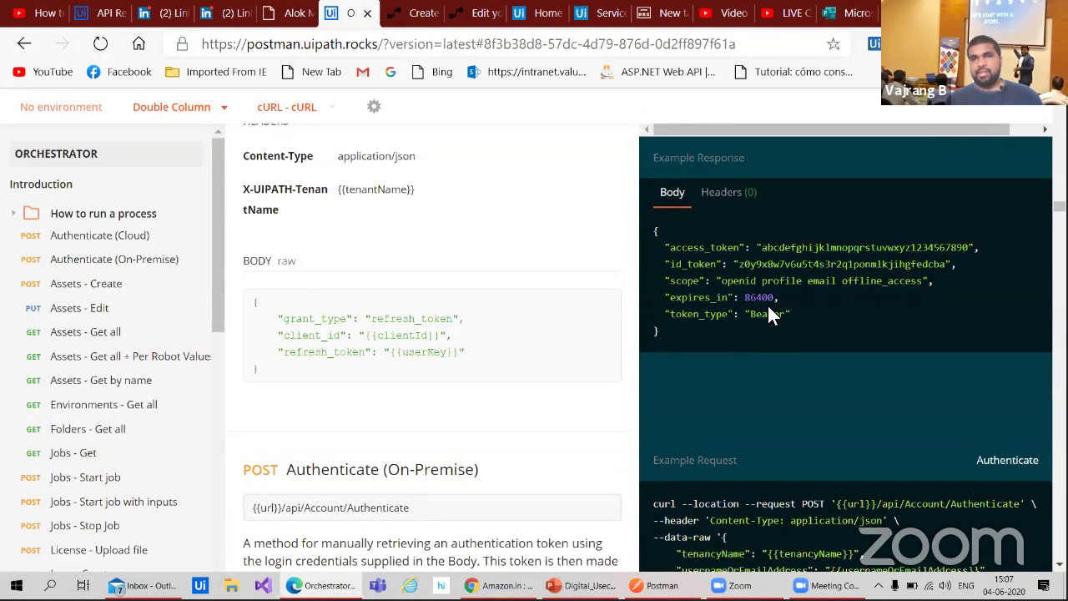
pyautogui.scroll(-3, 796, 387)
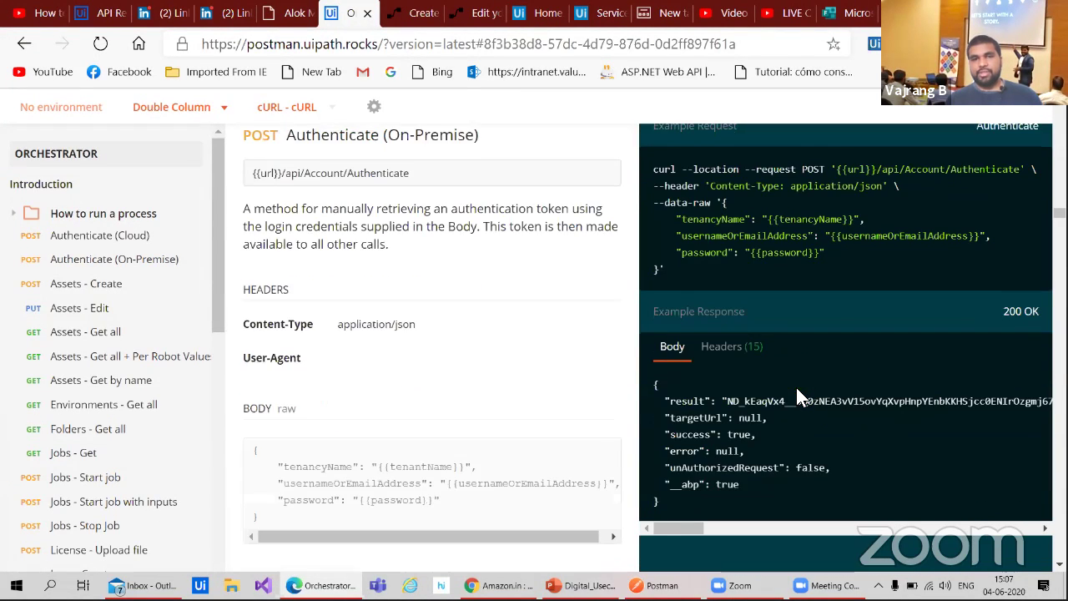
pyautogui.scroll(2, 543, 262)
pyautogui.scroll(5, 544, 262)
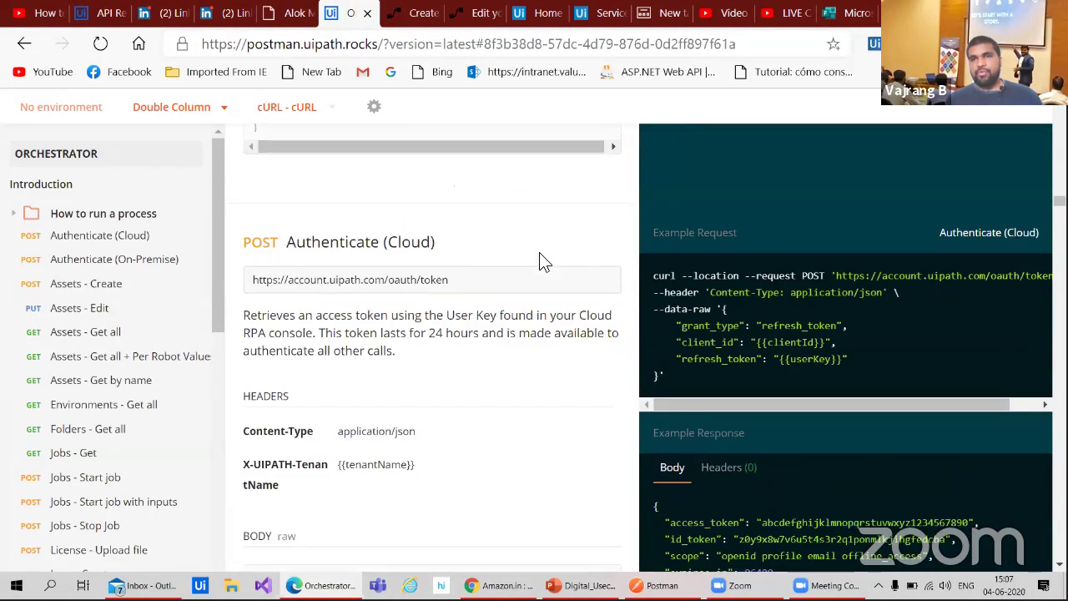
pyautogui.scroll(-1, 544, 258)
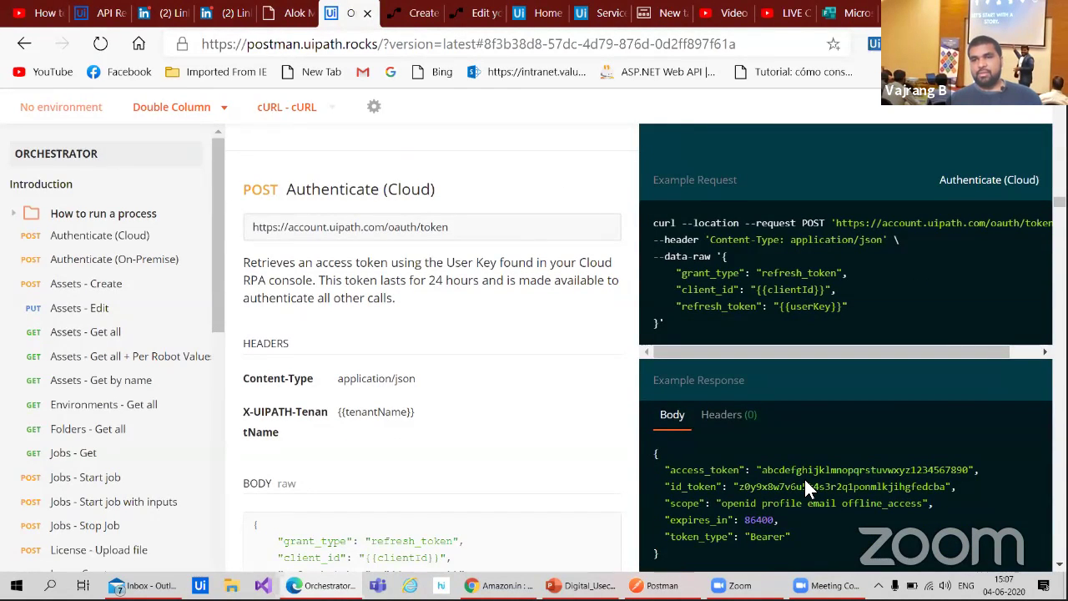
pyautogui.scroll(-2, 804, 479)
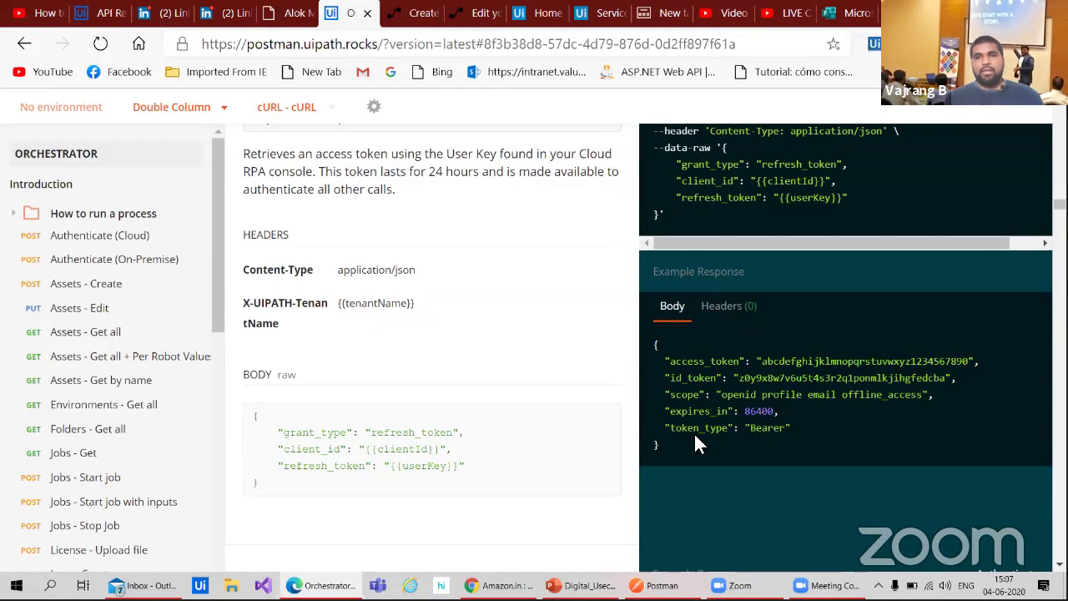
pyautogui.scroll(3, 702, 409)
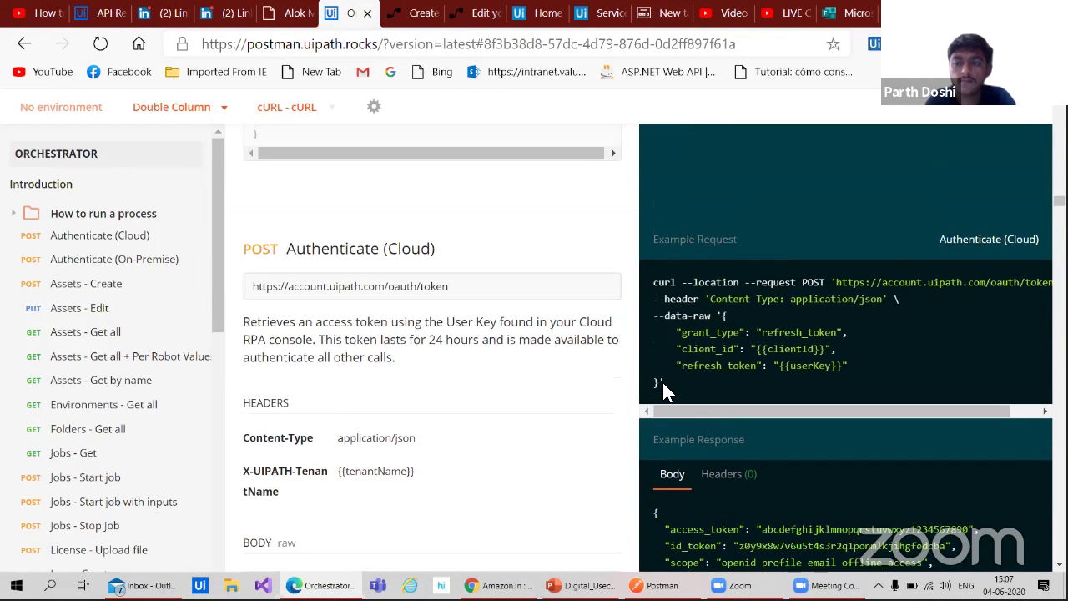
pyautogui.scroll(4, 662, 384)
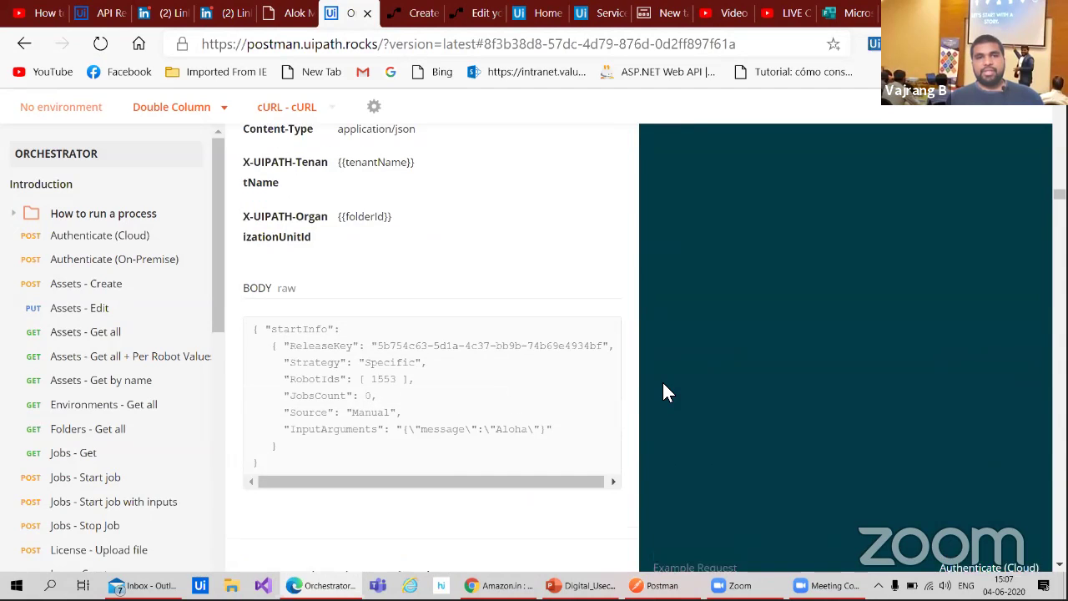
pyautogui.scroll(-3, 826, 456)
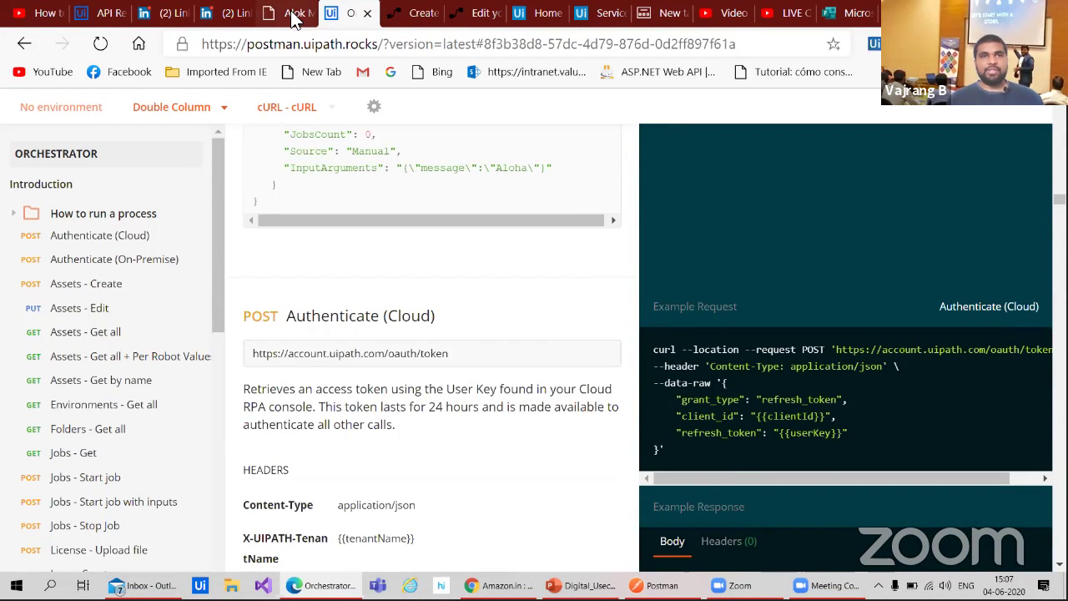
# - Return to the flow editor, collapse Parse JSON, and delete the Post a message (V3) step
pyautogui.click(477, 16)
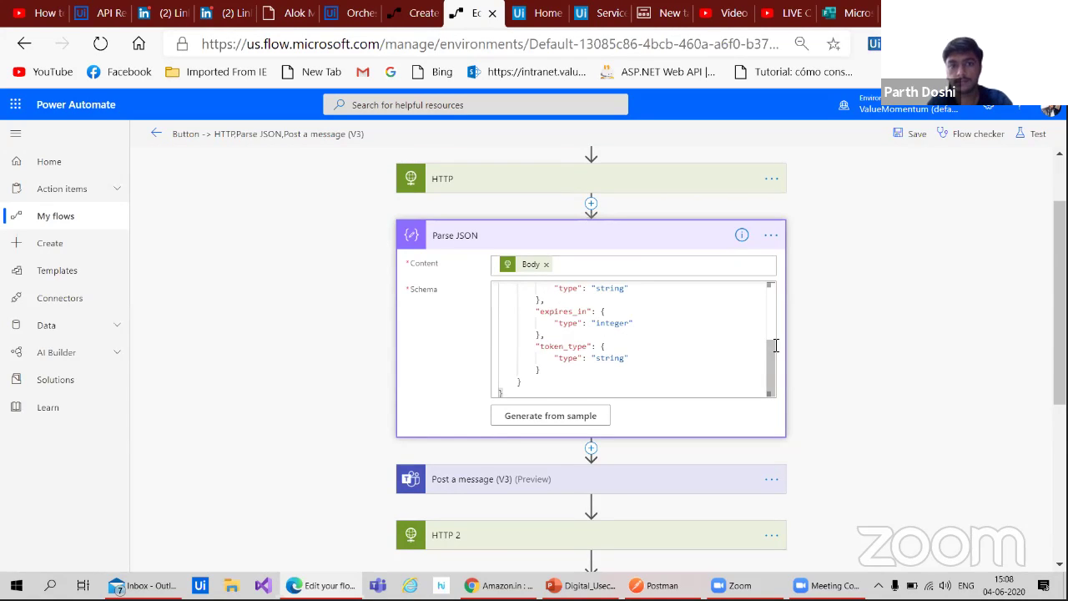
pyautogui.click(659, 243)
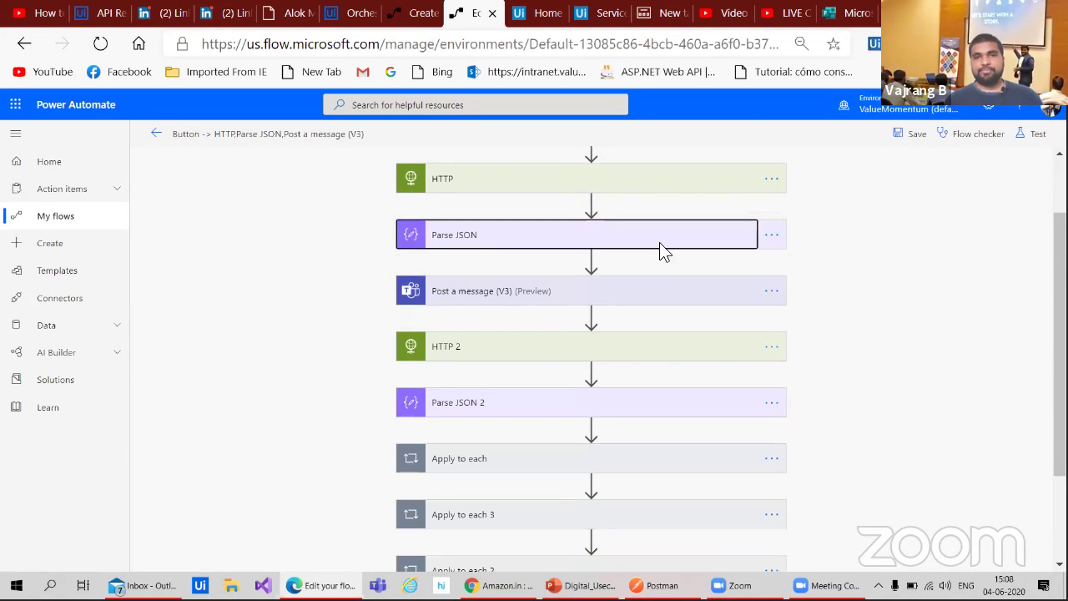
pyautogui.scroll(-1, 878, 320)
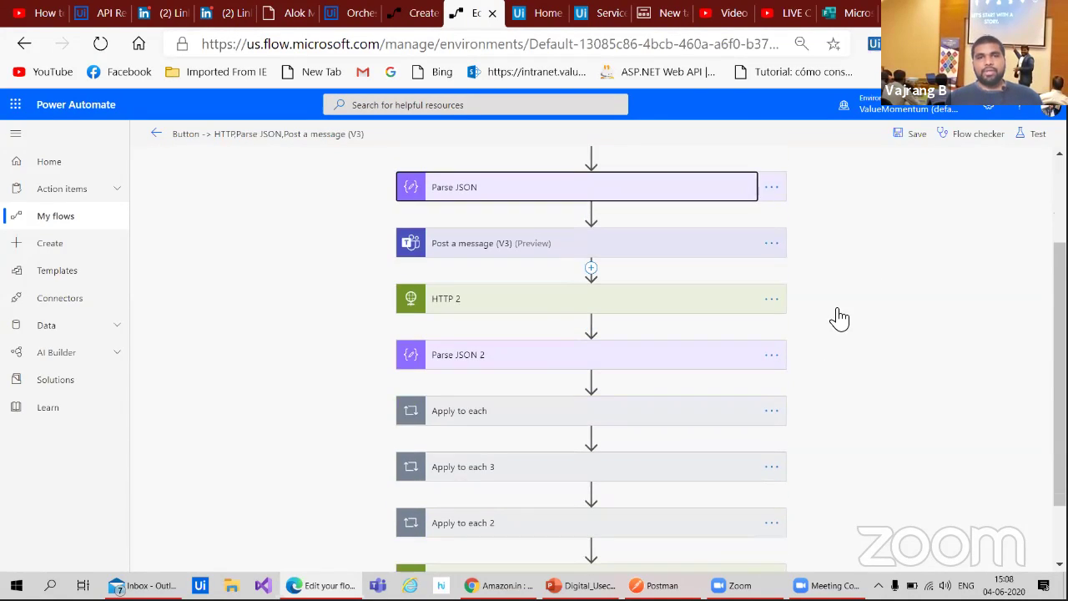
pyautogui.click(776, 248)
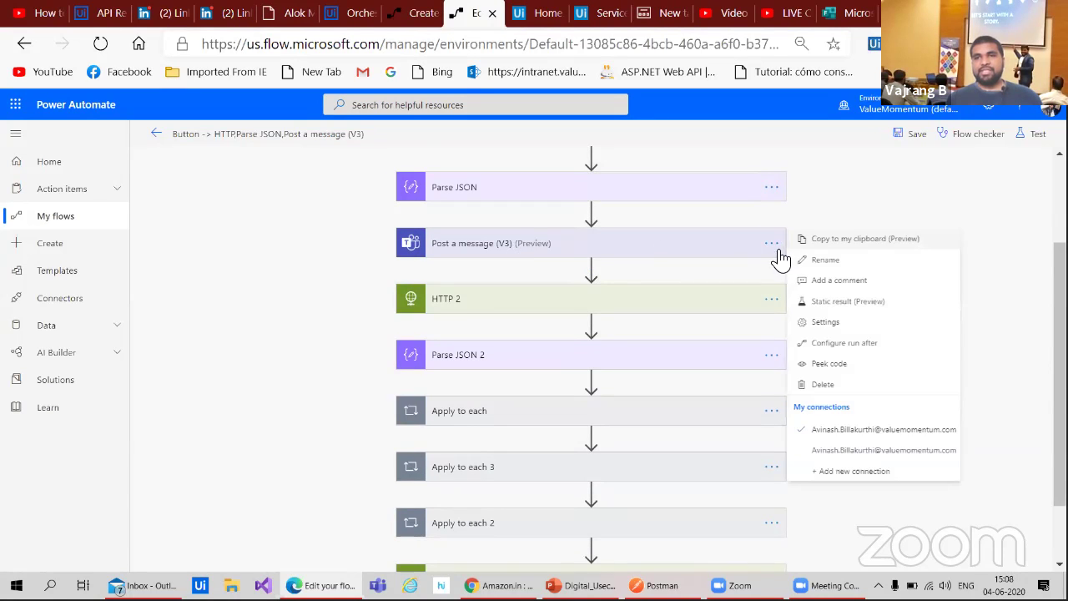
pyautogui.click(822, 386)
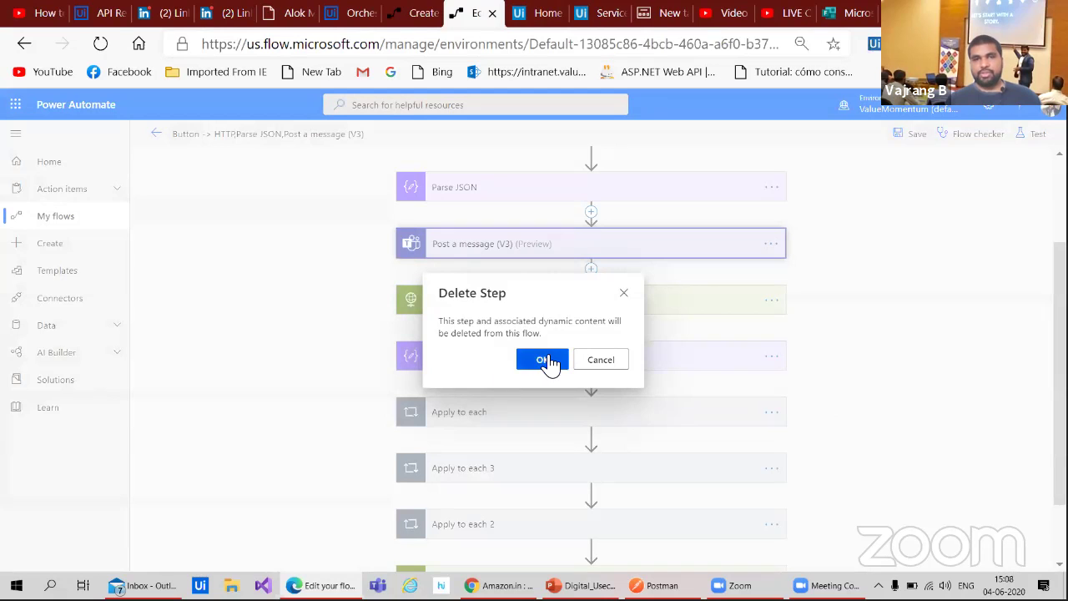
pyautogui.click(547, 361)
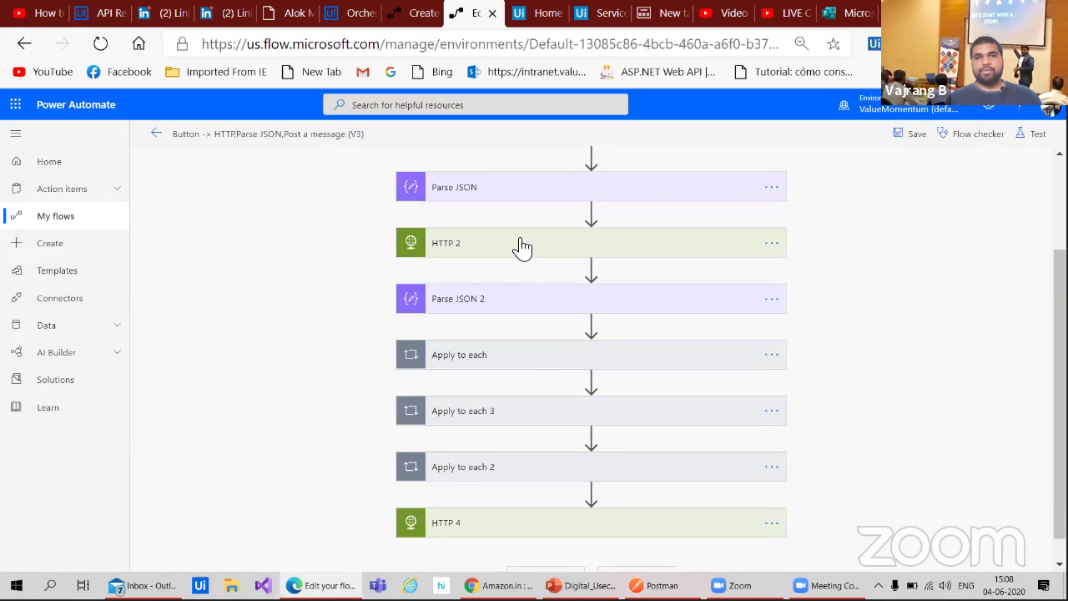
# - Expand the HTTP 2 step and review its method, Releases URI and authorization headers
pyautogui.click(521, 246)
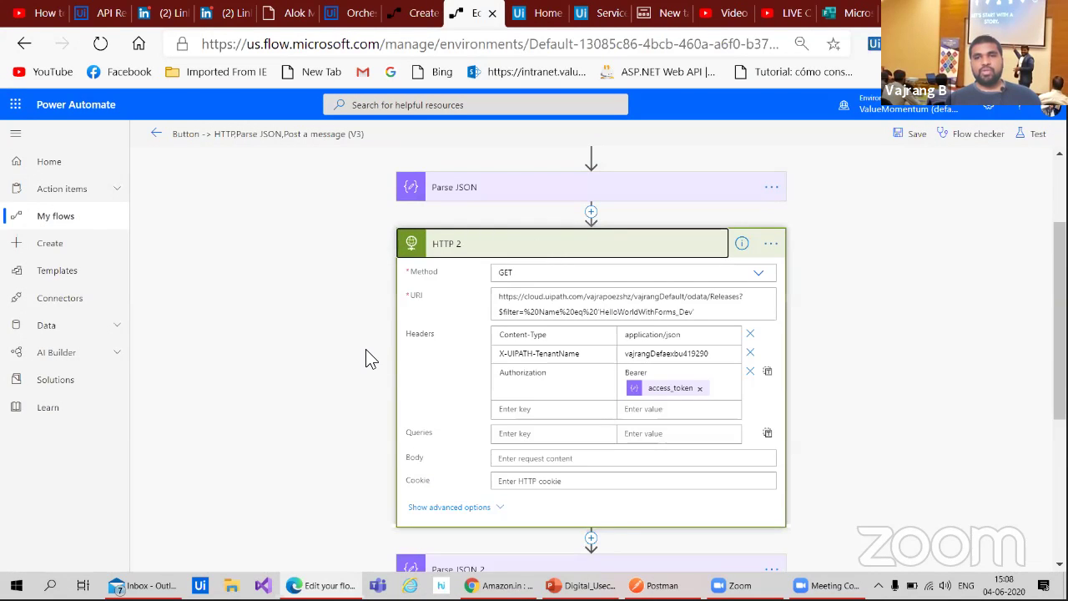
pyautogui.scroll(-1, 365, 349)
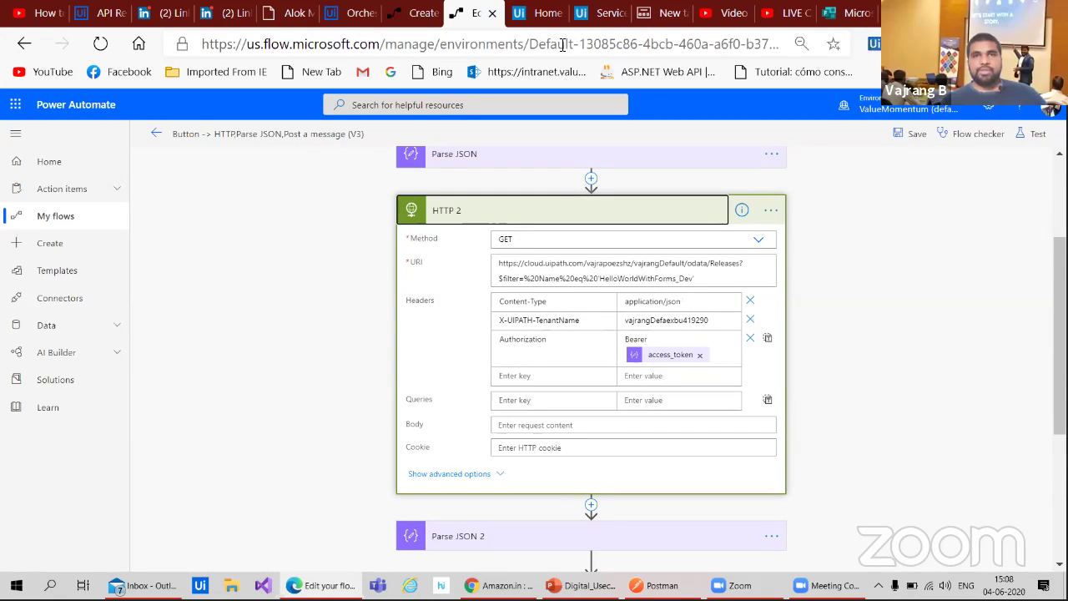
# - Switch to UiPath Automation Cloud and open the Orchestrator dashboard for the Default folder
pyautogui.click(353, 13)
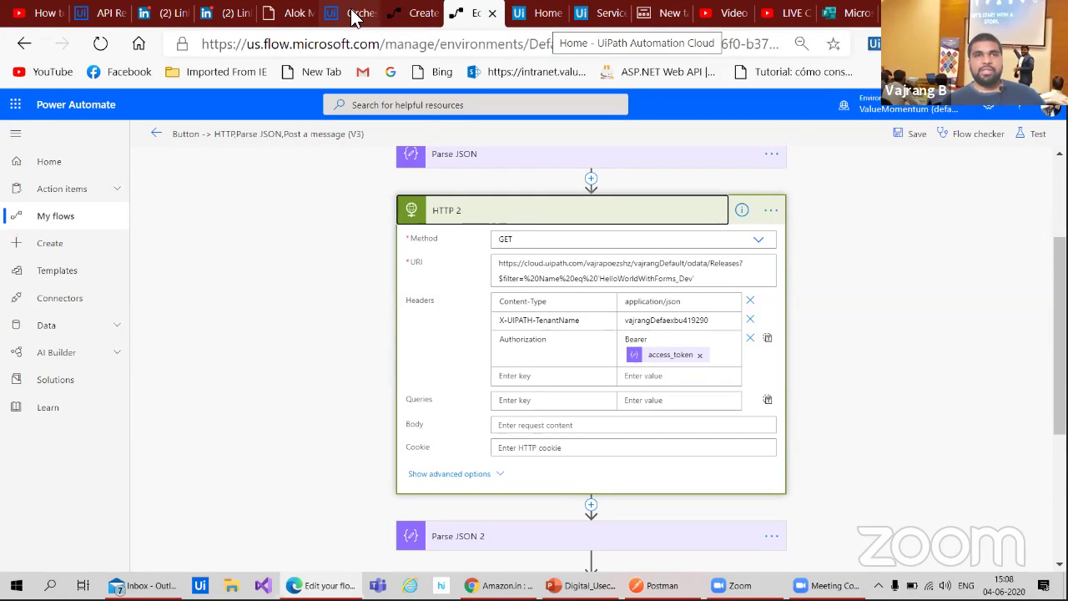
pyautogui.click(534, 21)
pyautogui.click(131, 276)
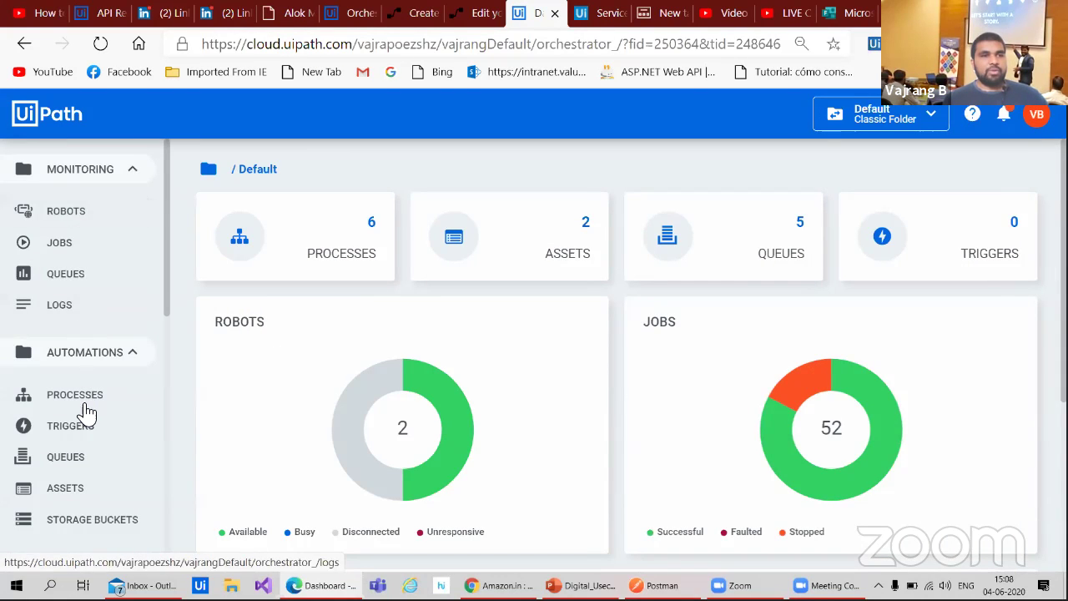
# - Open the Default folder's process list in Orchestrator, locate HelloWorldWithForms_Dev, and return to the Power Automate flow editor
pyautogui.scroll(-2, 87, 412)
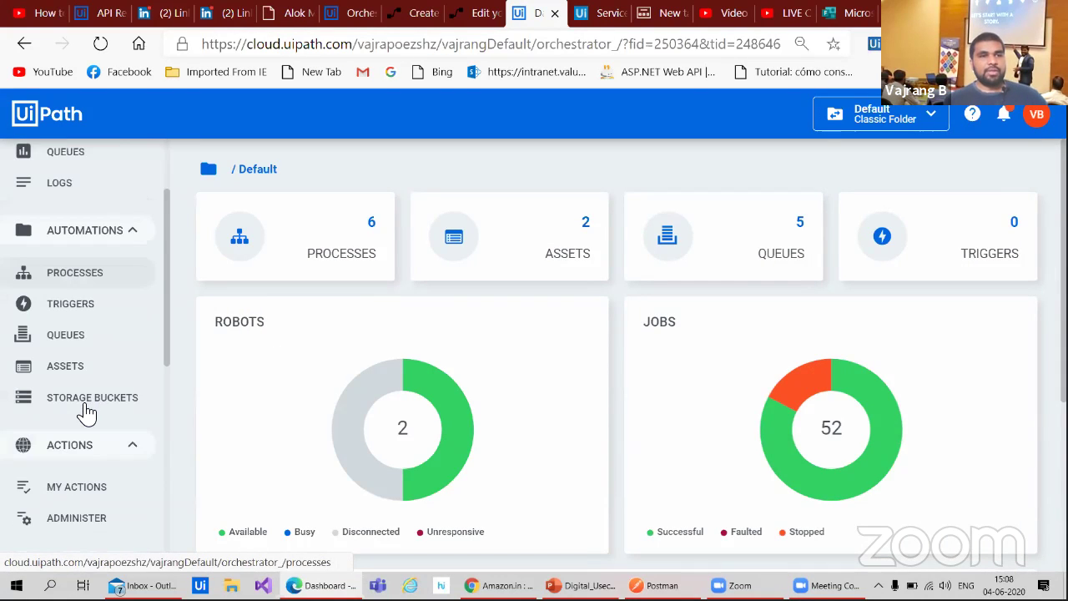
pyautogui.click(87, 269)
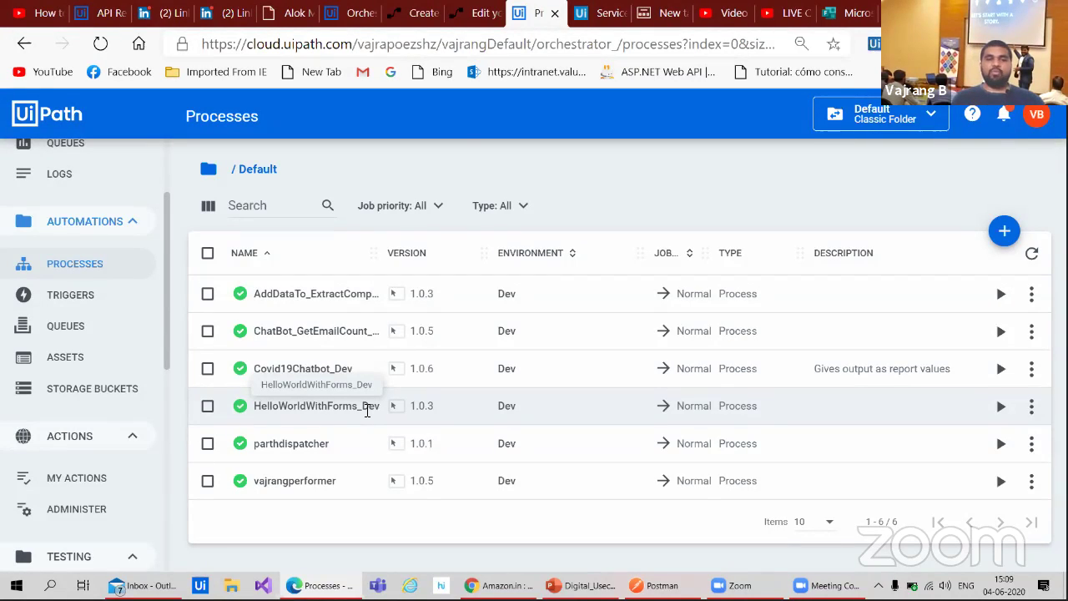
pyautogui.click(471, 15)
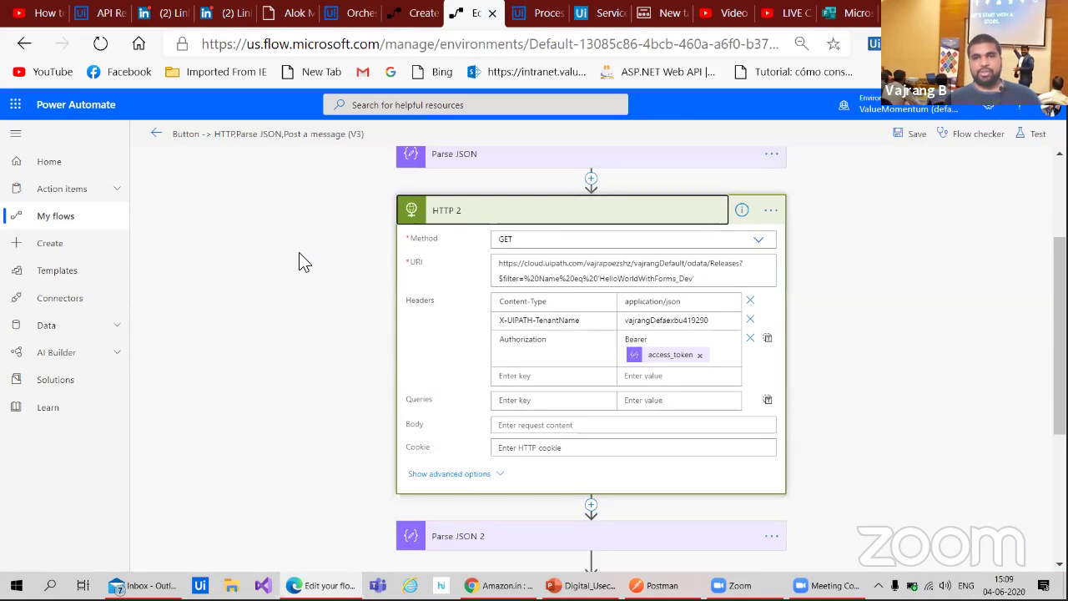
# - Expand the Parse JSON 2 step and review its content and schema down to the environment and input argument properties
pyautogui.scroll(-2, 325, 340)
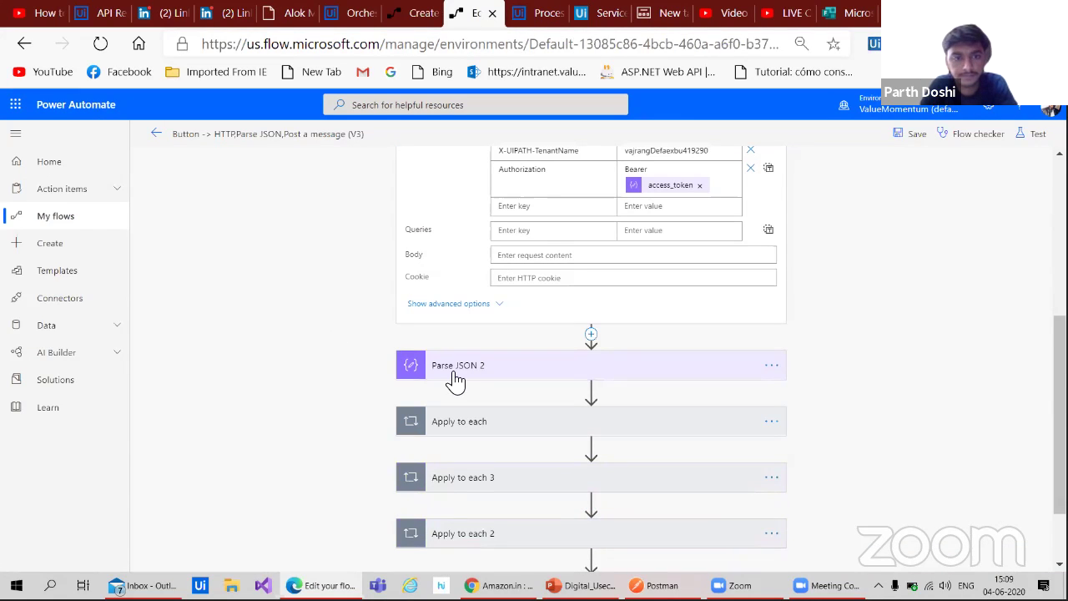
pyautogui.click(429, 364)
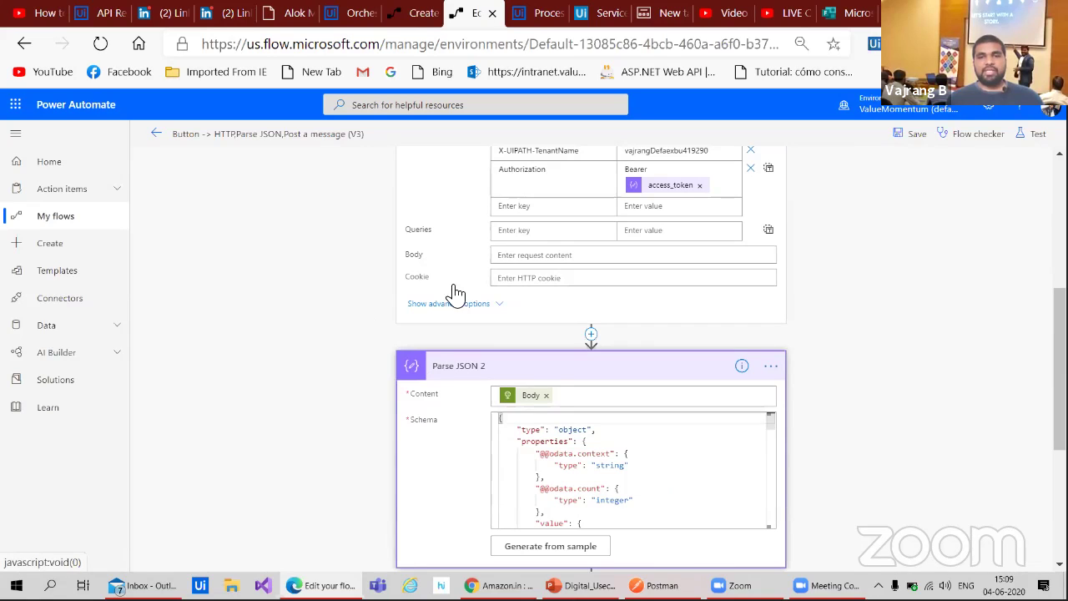
pyautogui.scroll(-2, 304, 321)
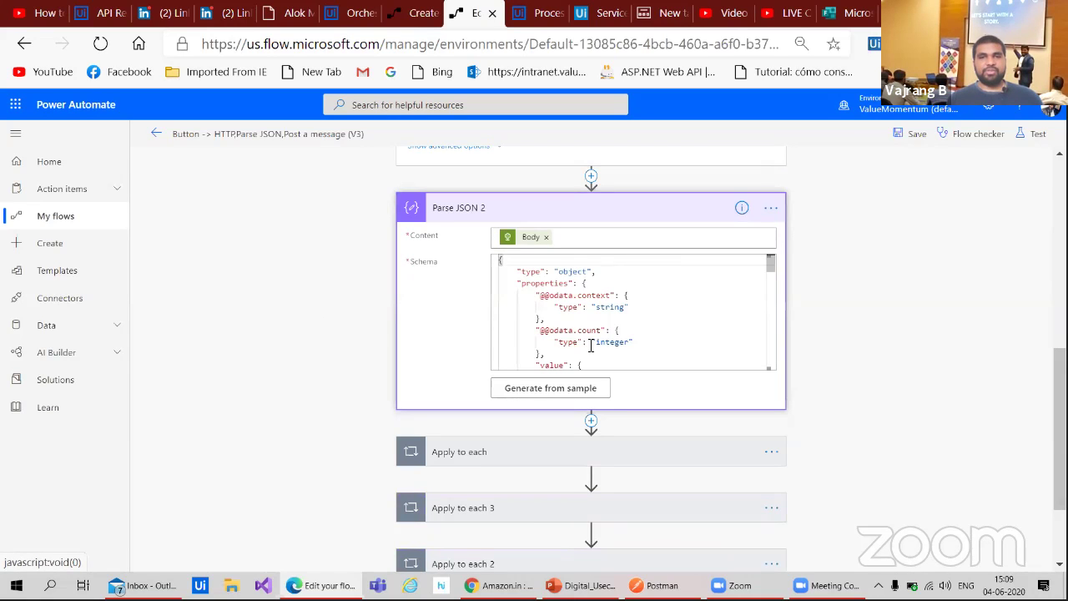
pyautogui.scroll(-5, 590, 346)
pyautogui.scroll(-6, 591, 345)
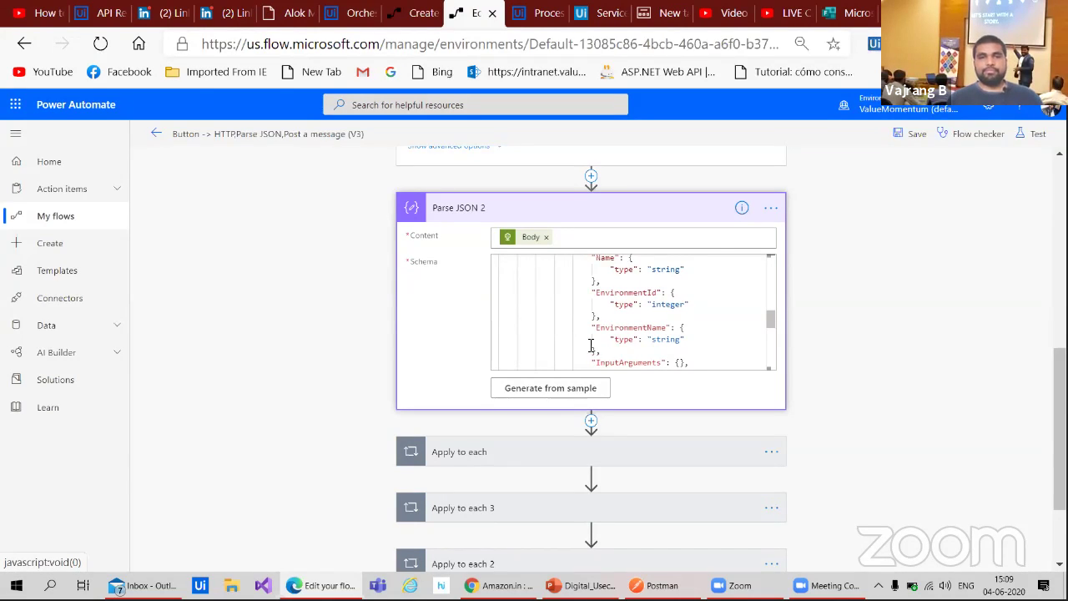
pyautogui.scroll(-2, 326, 355)
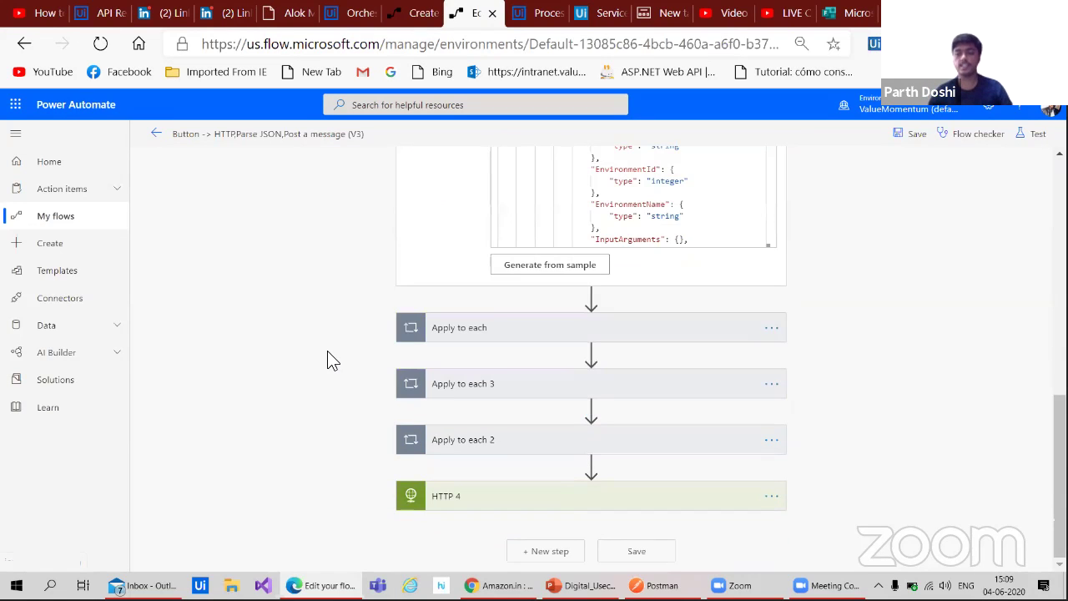
# - Inspect the Teams message step inside the Apply to each loop, and delete the whole loop from the flow
pyautogui.click(489, 331)
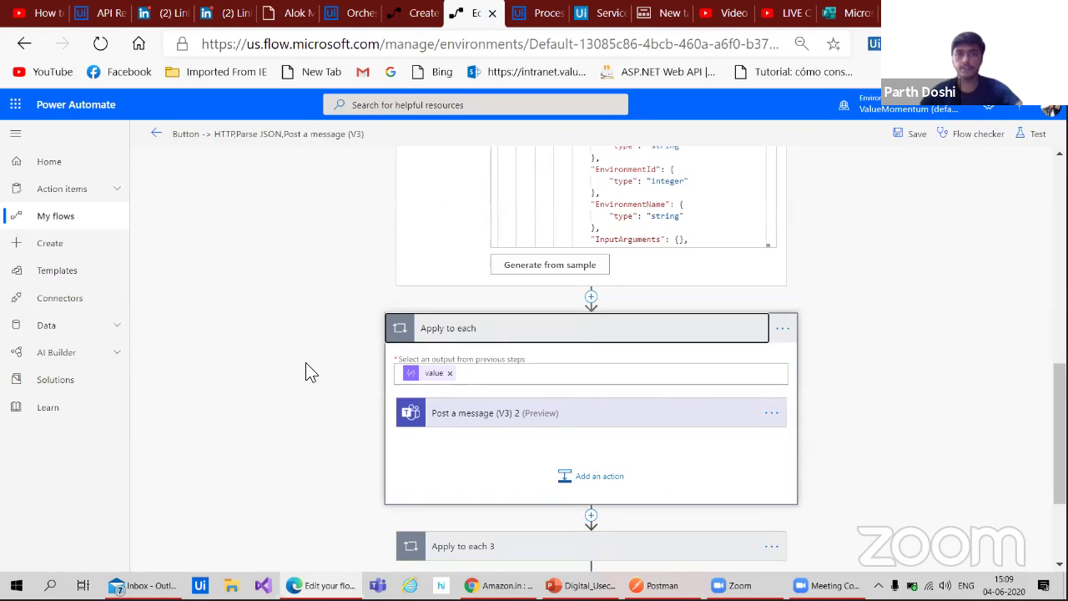
pyautogui.click(619, 421)
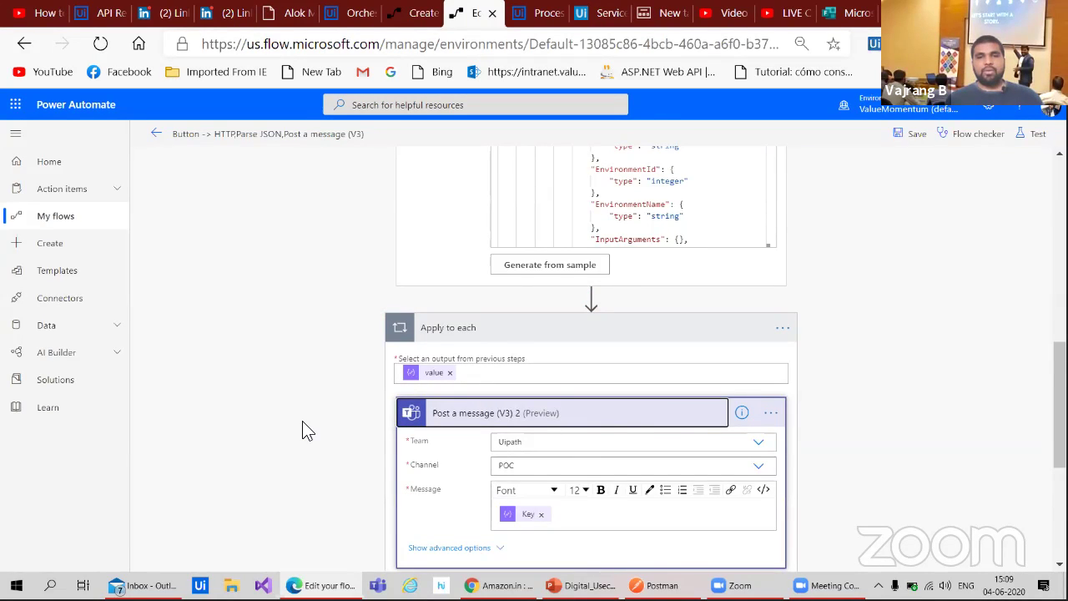
pyautogui.scroll(-1, 302, 431)
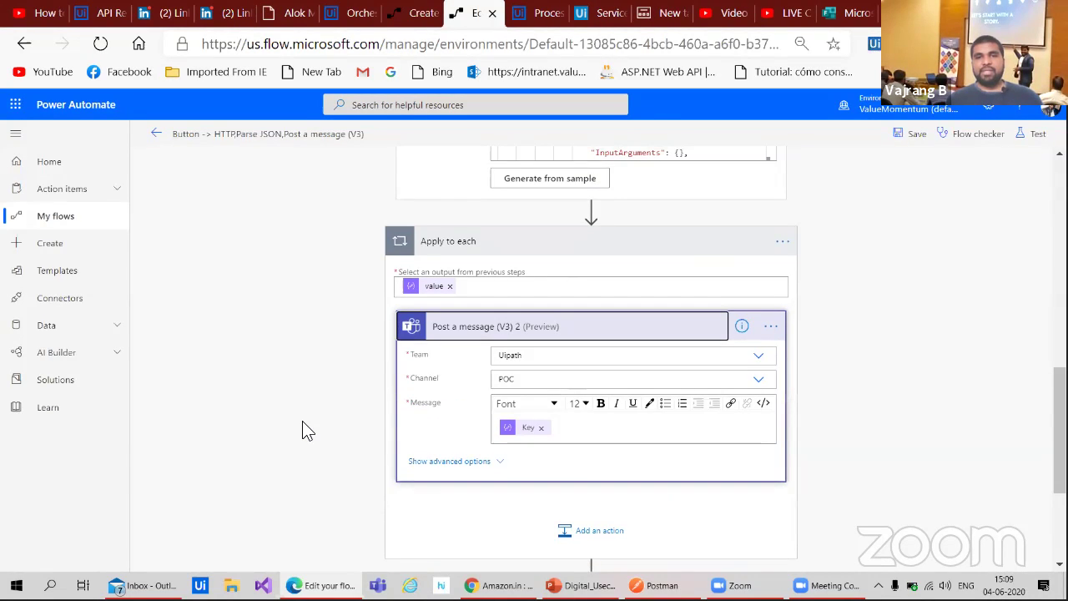
pyautogui.click(783, 243)
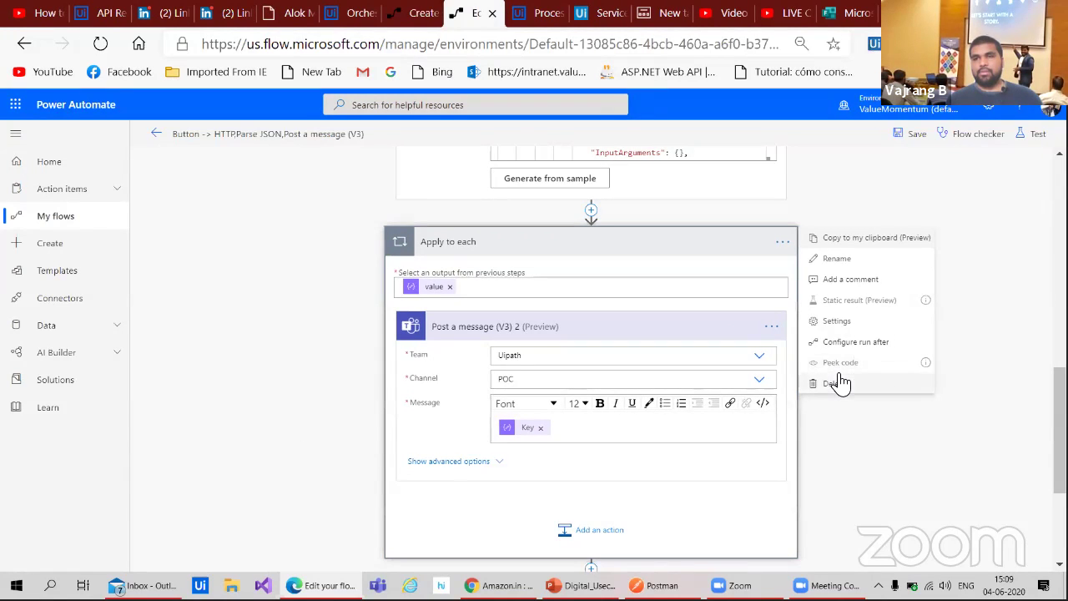
pyautogui.click(838, 382)
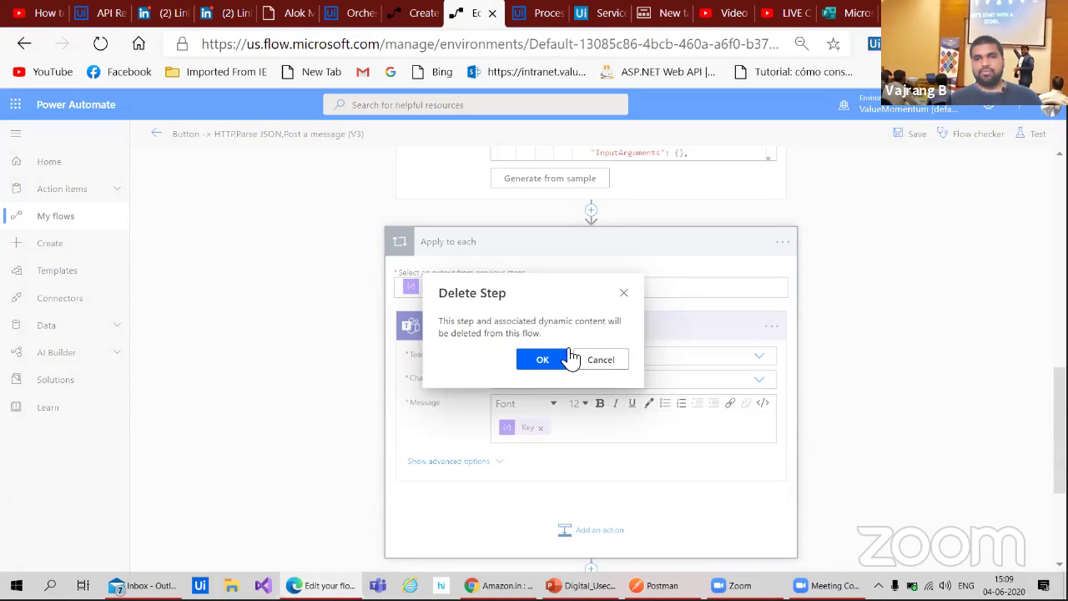
pyautogui.click(567, 358)
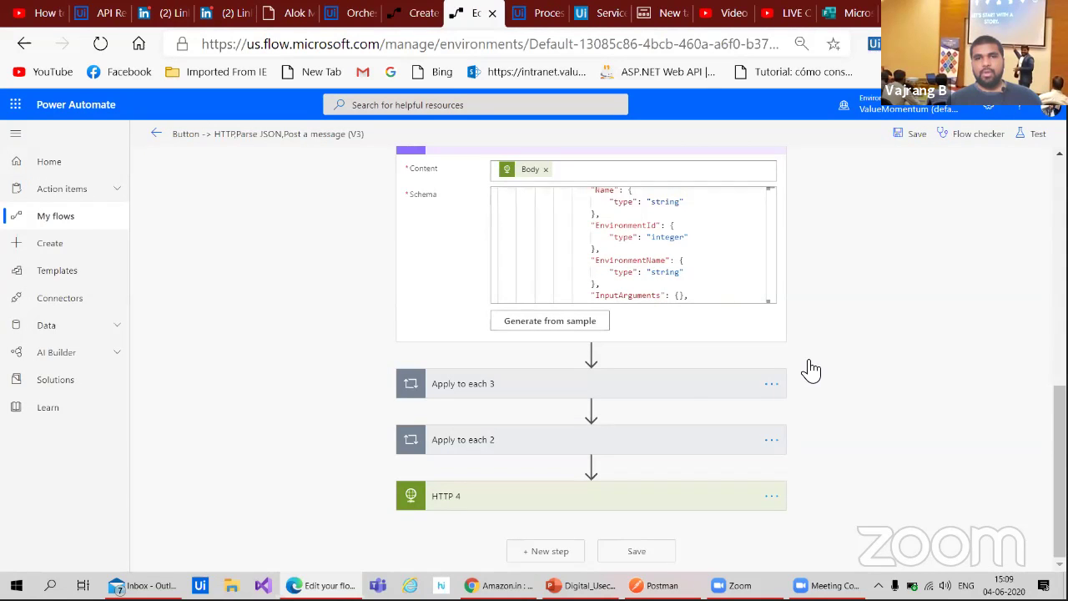
# - Expand Apply to each 3, collapse its Get response details 2 action, and move the loop between Apply to each 2 and HTTP 4
pyautogui.click(660, 395)
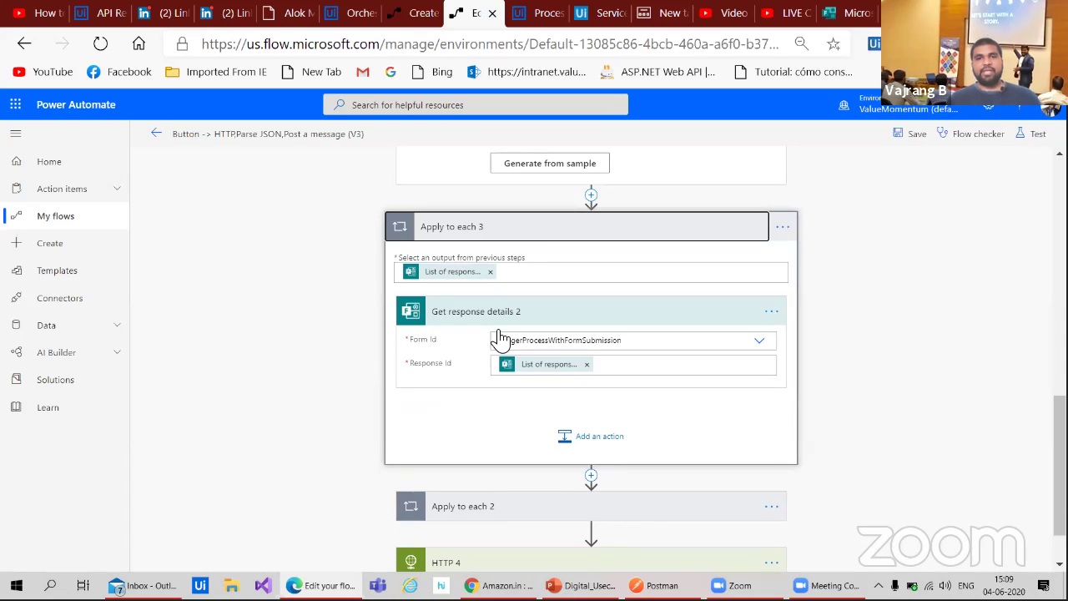
pyautogui.click(477, 322)
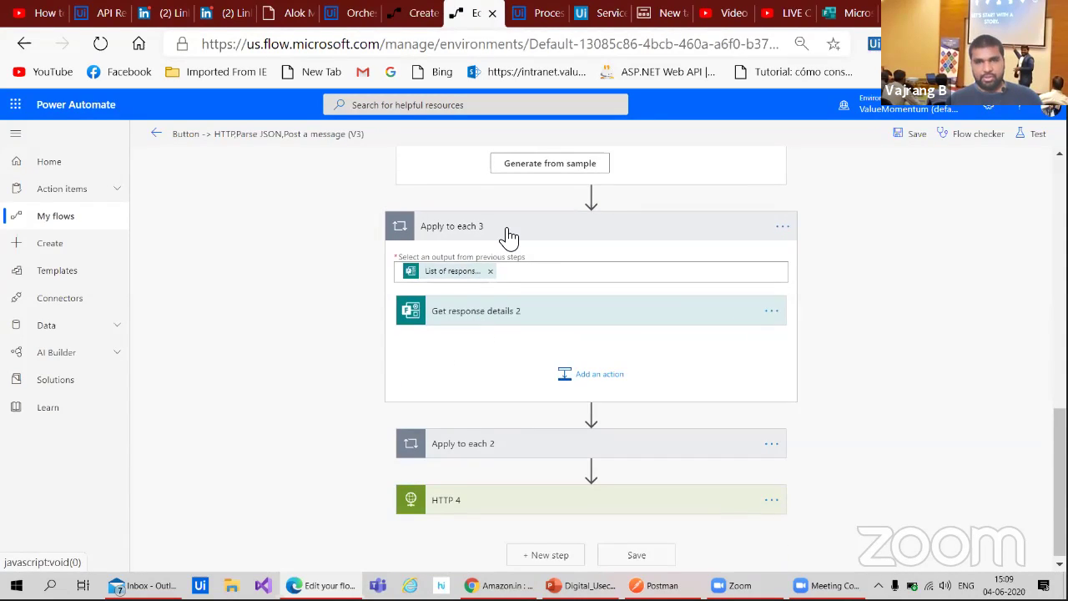
pyautogui.moveTo(508, 236); pyautogui.dragTo(595, 480)
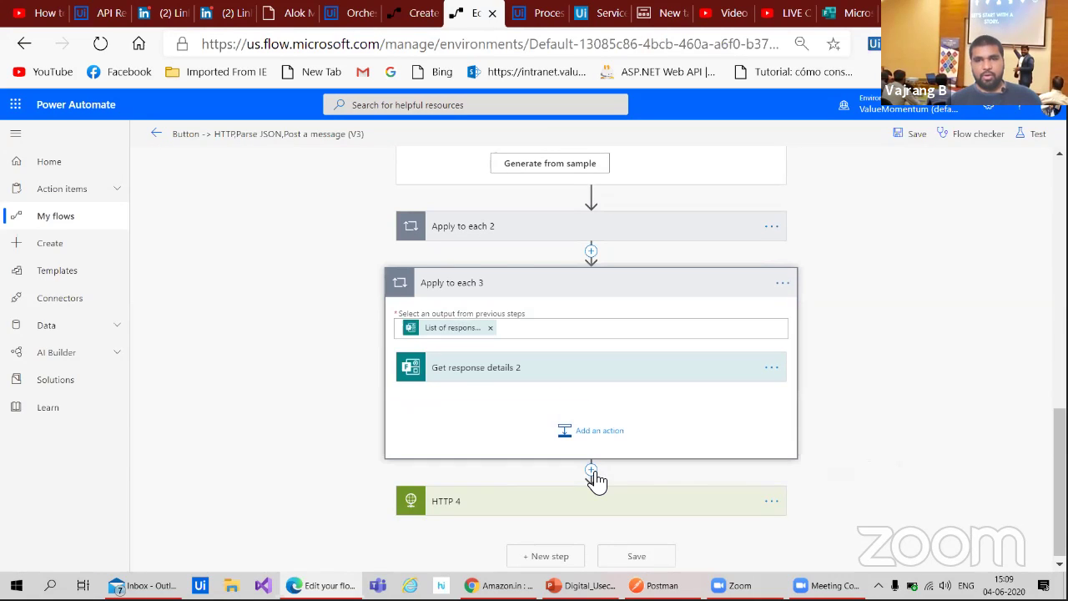
# - Expand Apply to each 2 and its HTTP 3 action, and review the StartJobs request's method, URI, headers and body
pyautogui.click(457, 237)
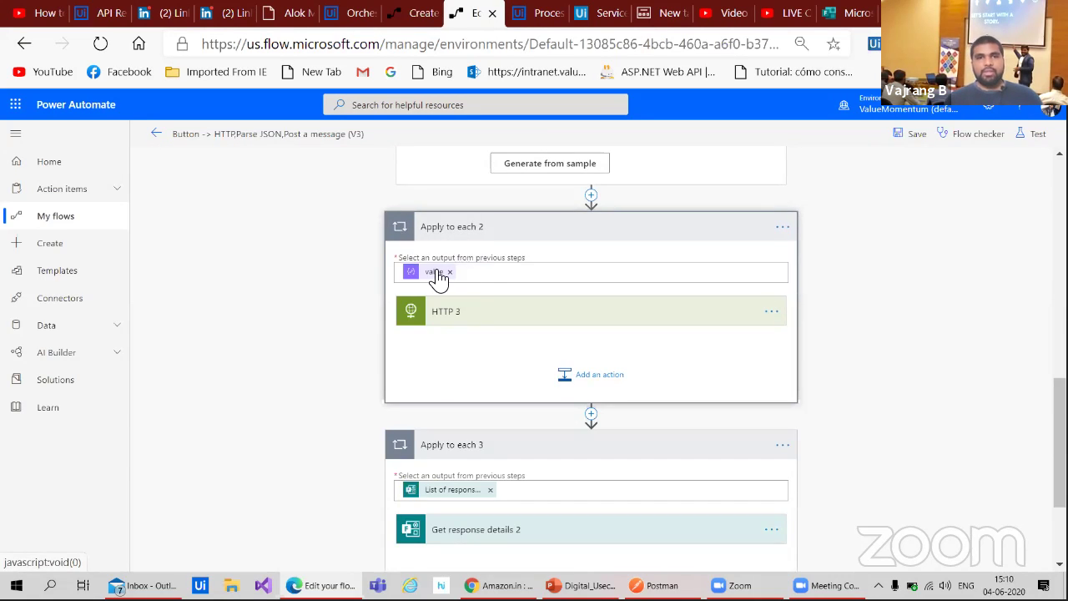
pyautogui.click(497, 317)
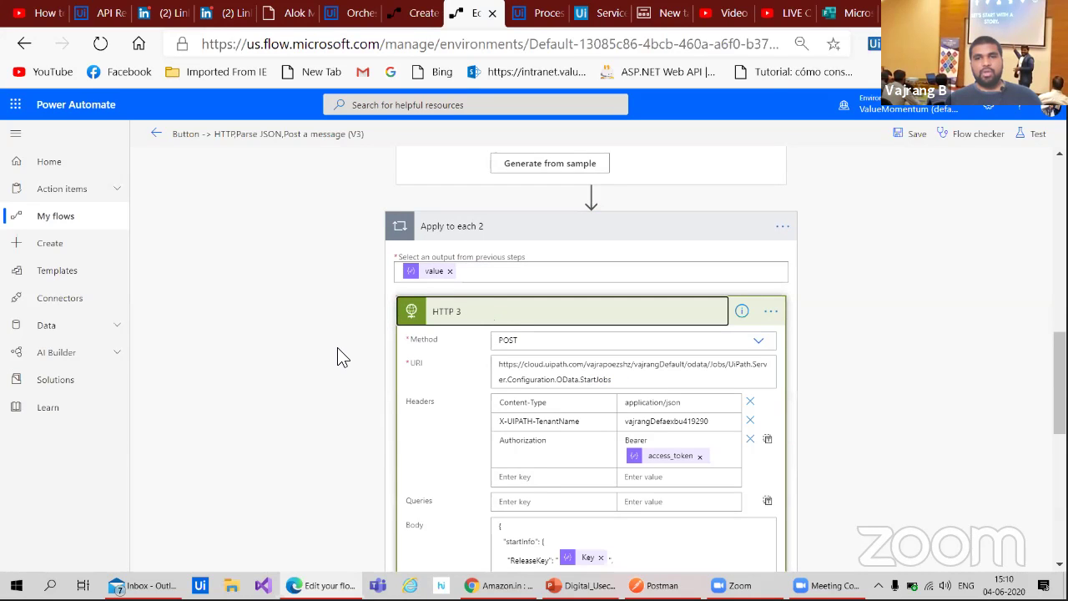
pyautogui.scroll(-2, 337, 347)
# - Go back to the Parse JSON 2 schema and examine the value array with its Key and process properties
pyautogui.scroll(3, 341, 348)
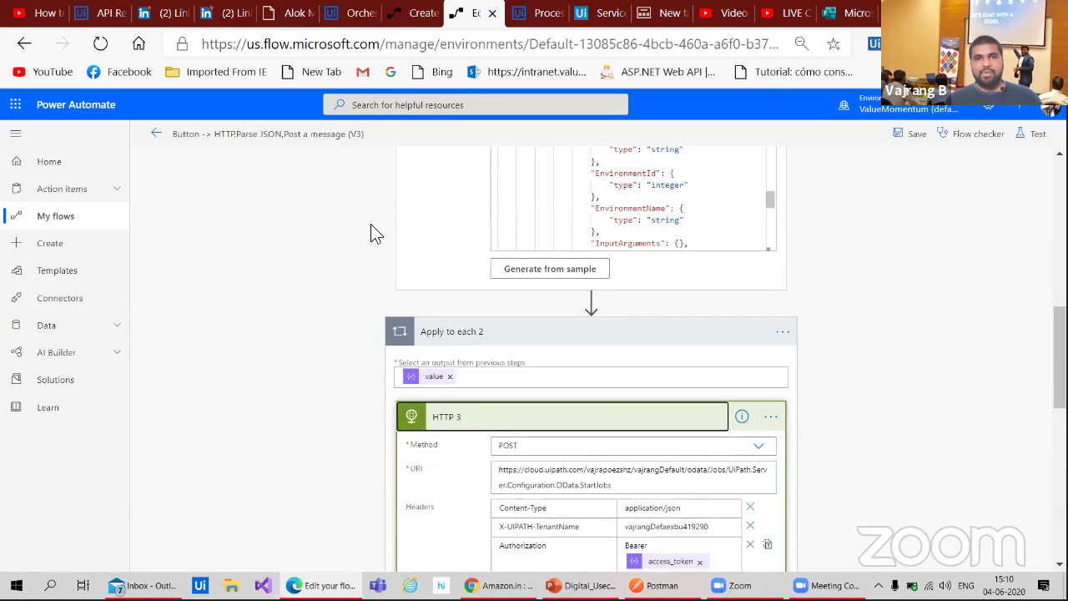
pyautogui.scroll(3, 374, 232)
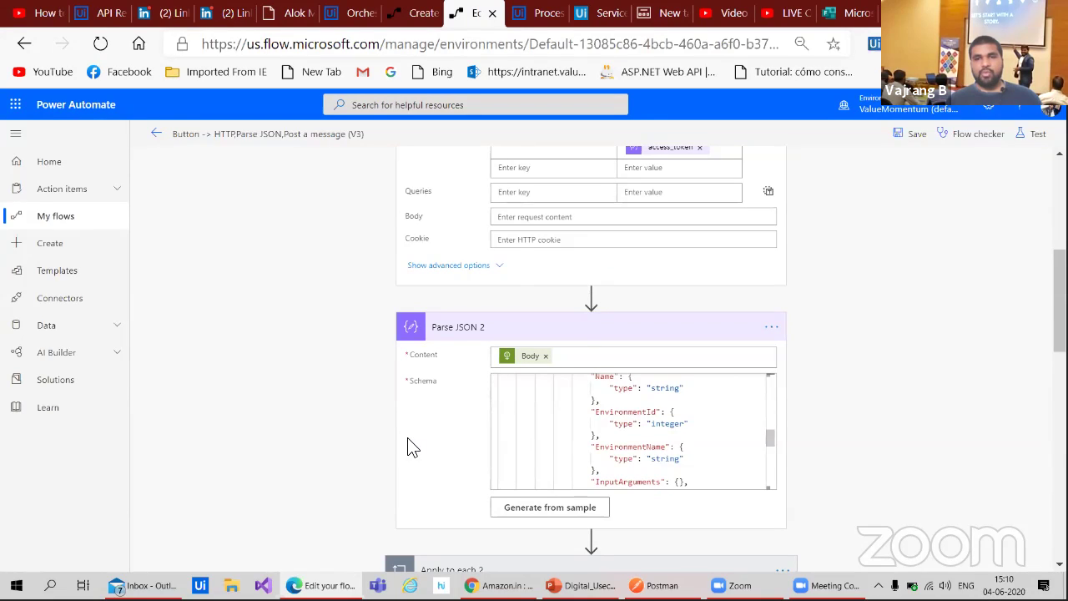
pyautogui.scroll(3, 622, 429)
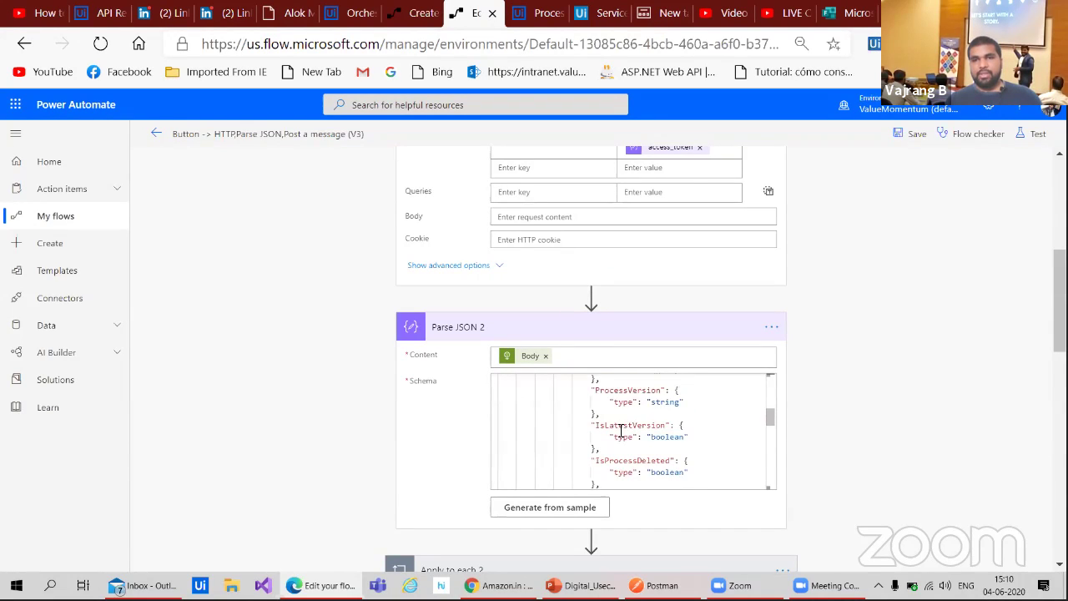
pyautogui.scroll(4, 621, 430)
pyautogui.scroll(3, 621, 430)
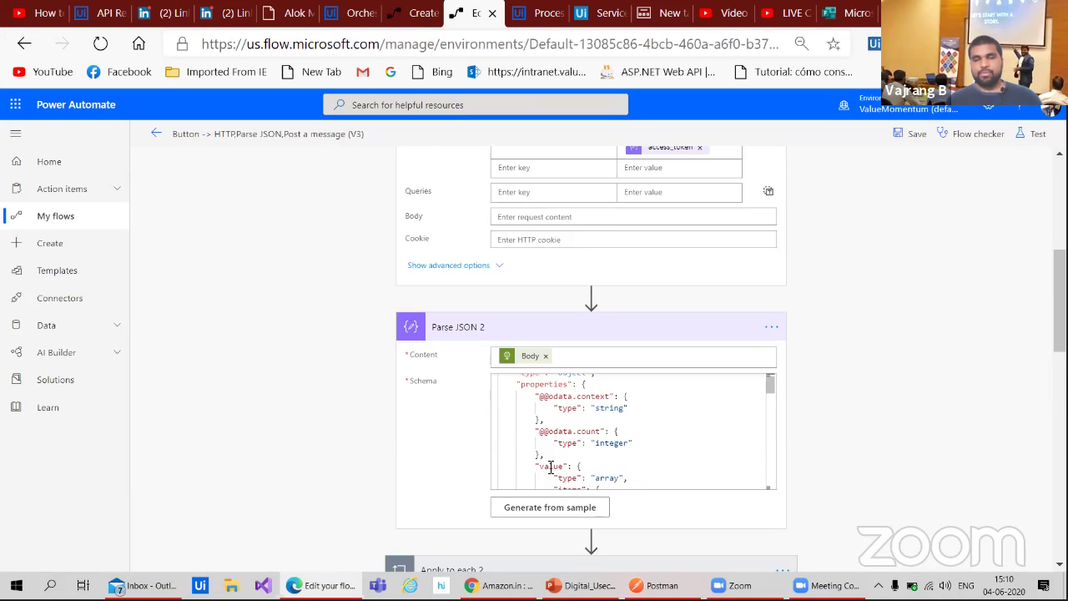
pyautogui.scroll(-2, 553, 466)
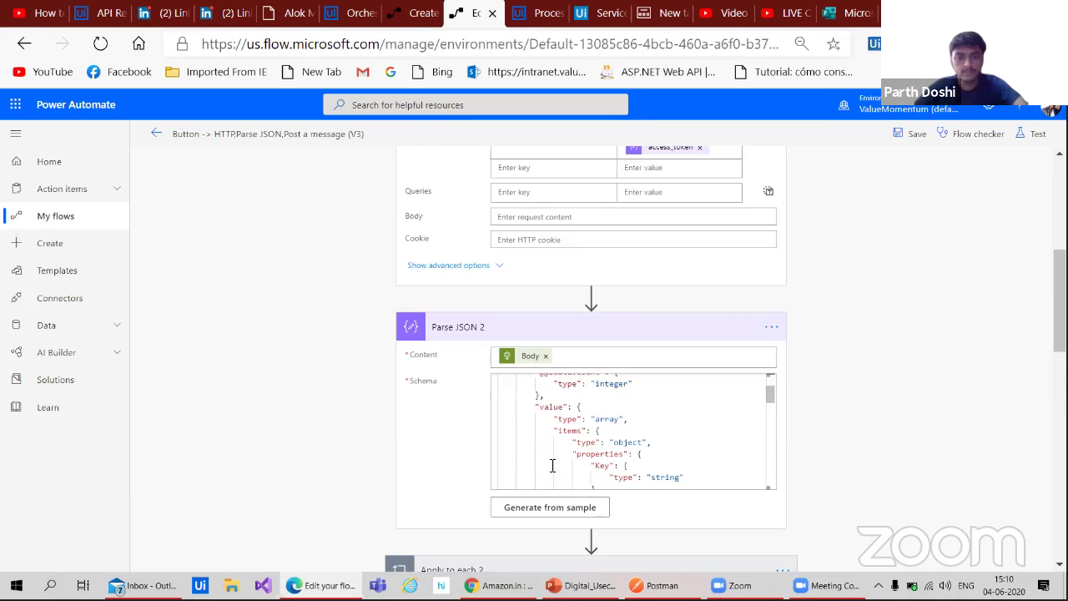
pyautogui.scroll(-3, 615, 469)
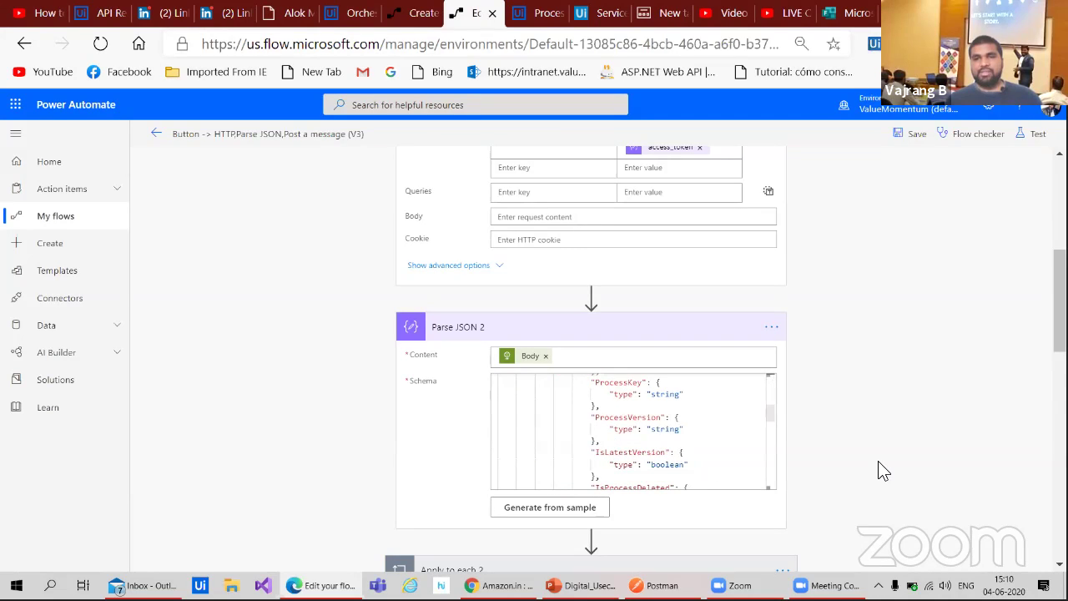
# - Examine the HTTP 3 action's StartJobs request inside Apply to each 2, including its headers and body
pyautogui.scroll(-3, 878, 467)
pyautogui.scroll(-3, 804, 370)
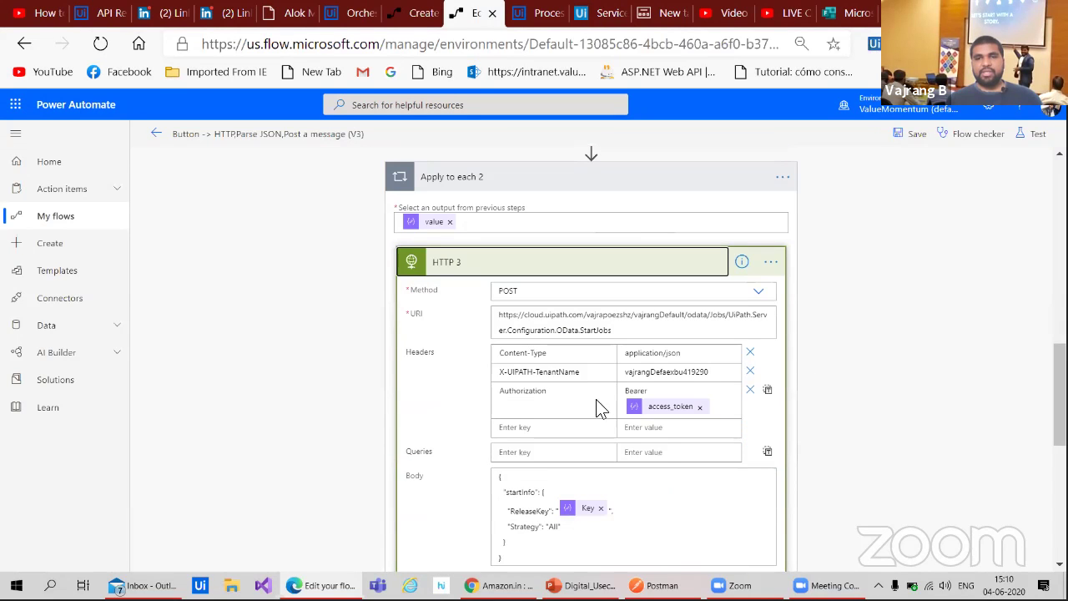
pyautogui.scroll(-1, 659, 532)
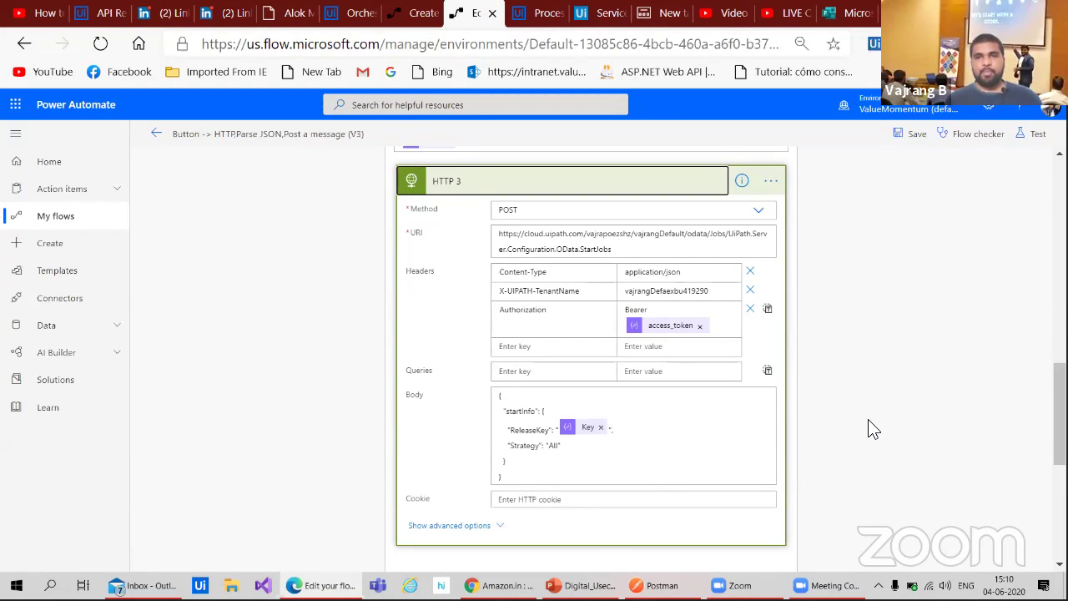
pyautogui.scroll(-2, 871, 428)
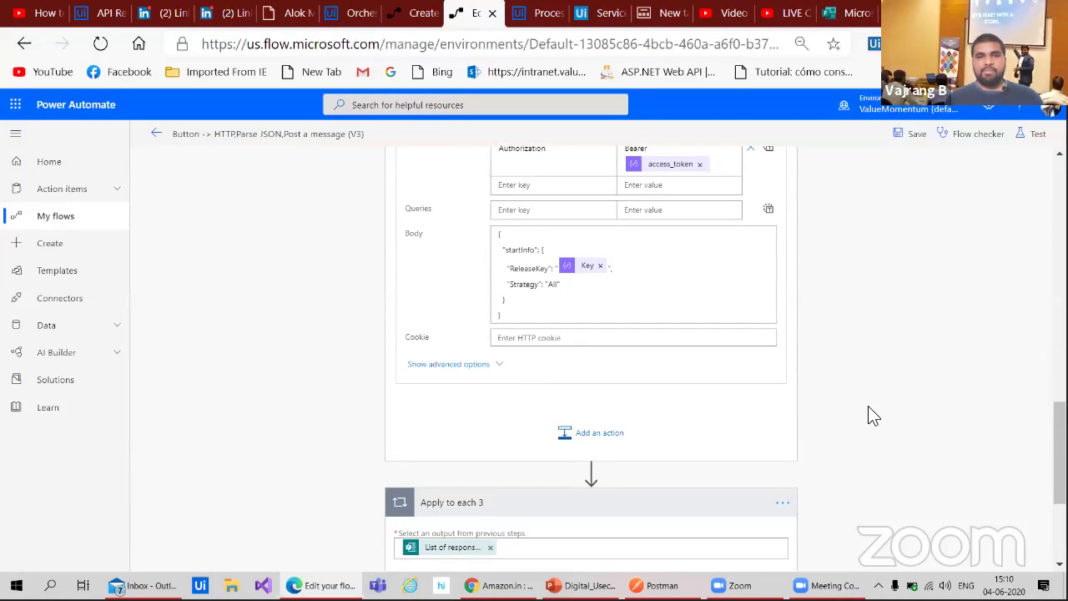
pyautogui.scroll(-2, 873, 414)
pyautogui.scroll(-1, 839, 392)
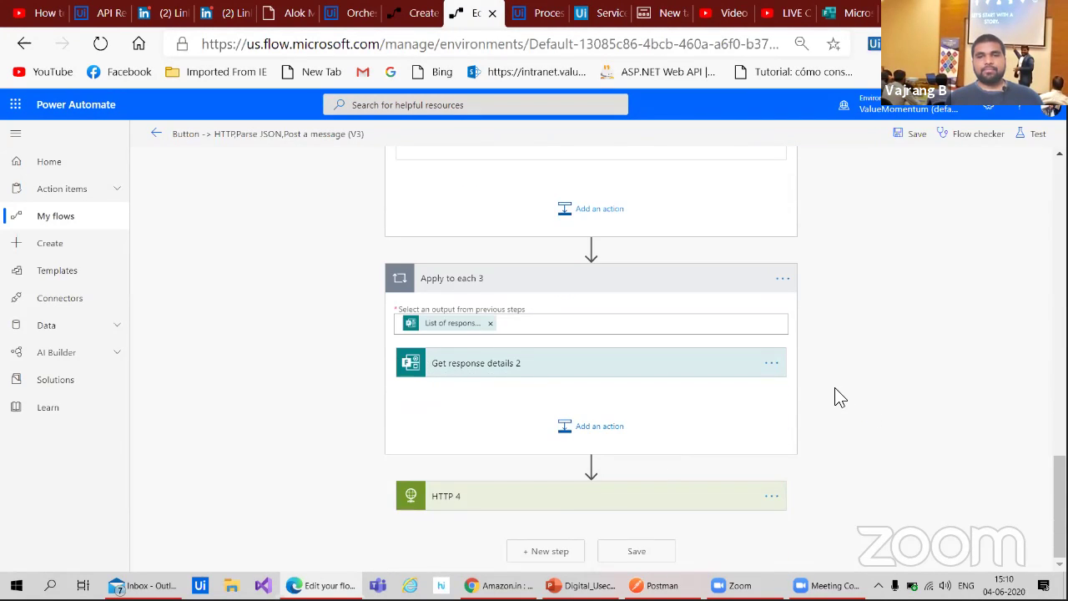
# - Expand the HTTP 4 action and examine its AddQueueItem request with the headers and itemData body
pyautogui.click(565, 498)
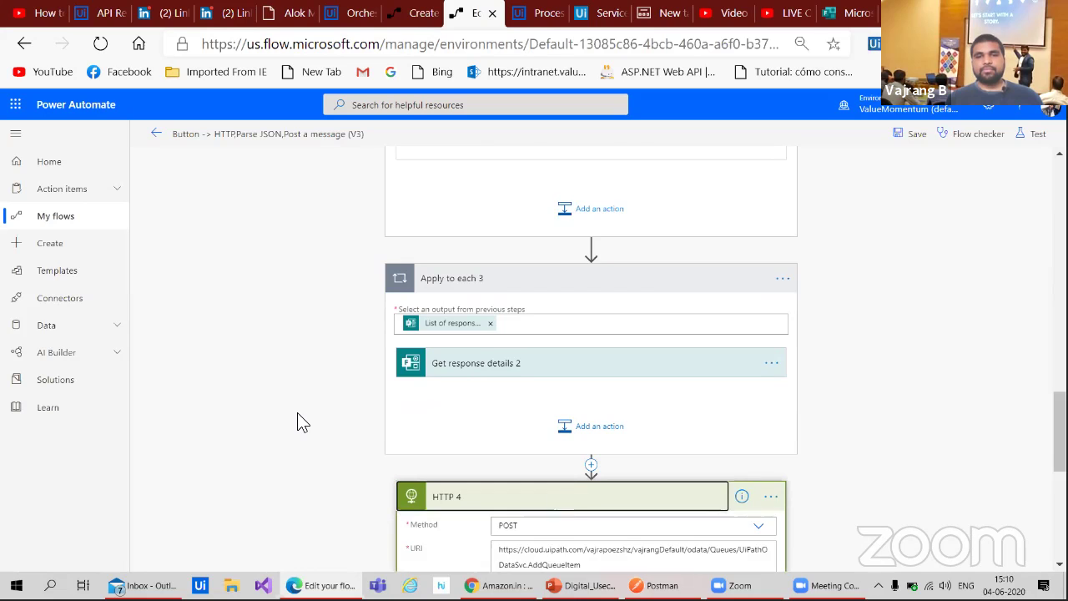
pyautogui.scroll(-2, 300, 422)
pyautogui.scroll(1, 301, 422)
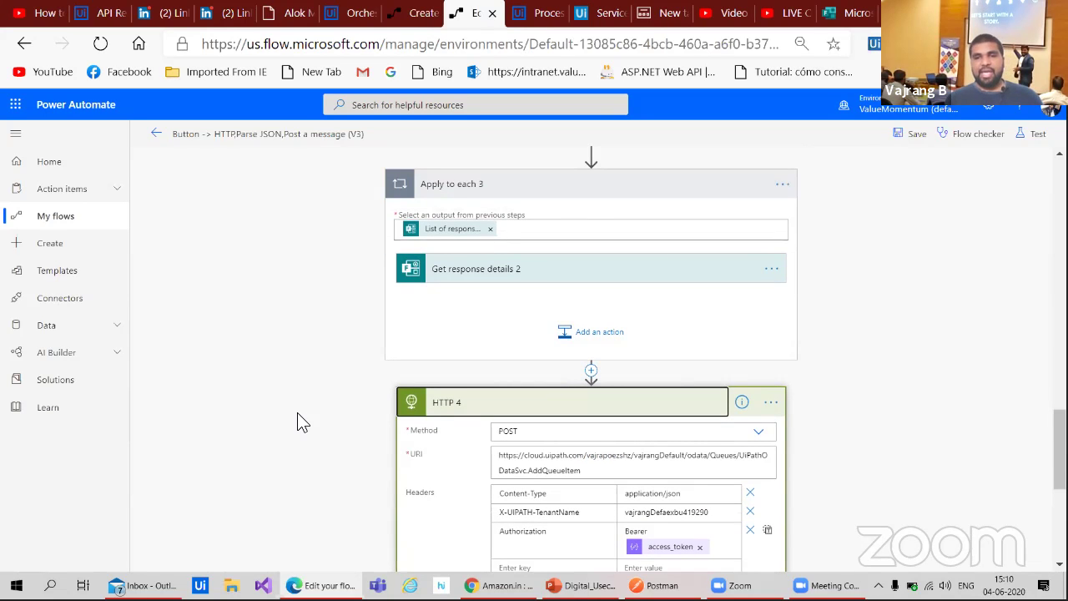
pyautogui.scroll(-3, 299, 420)
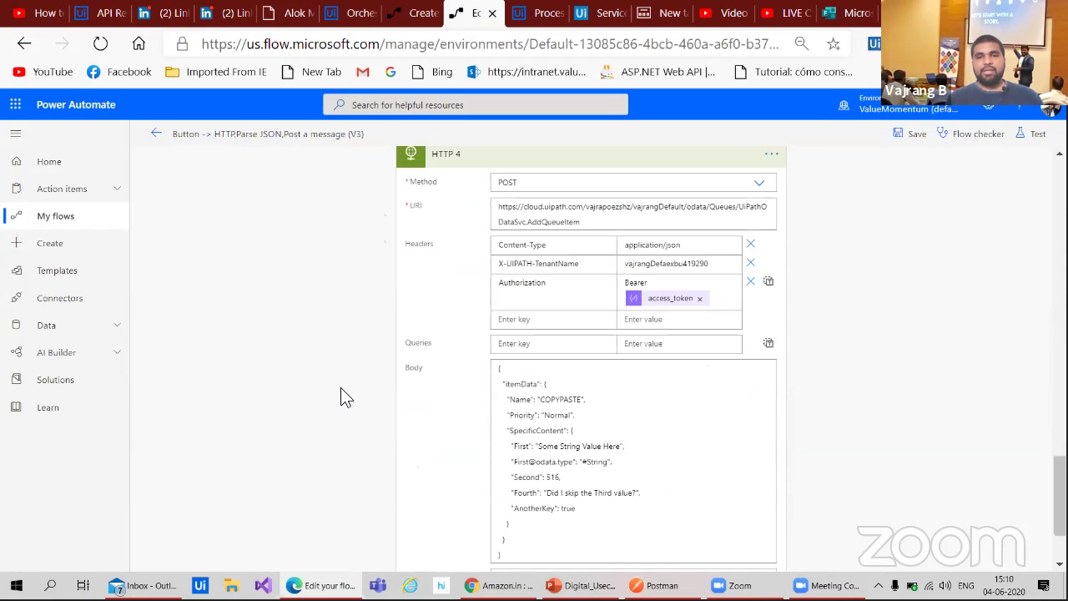
pyautogui.scroll(-1, 341, 388)
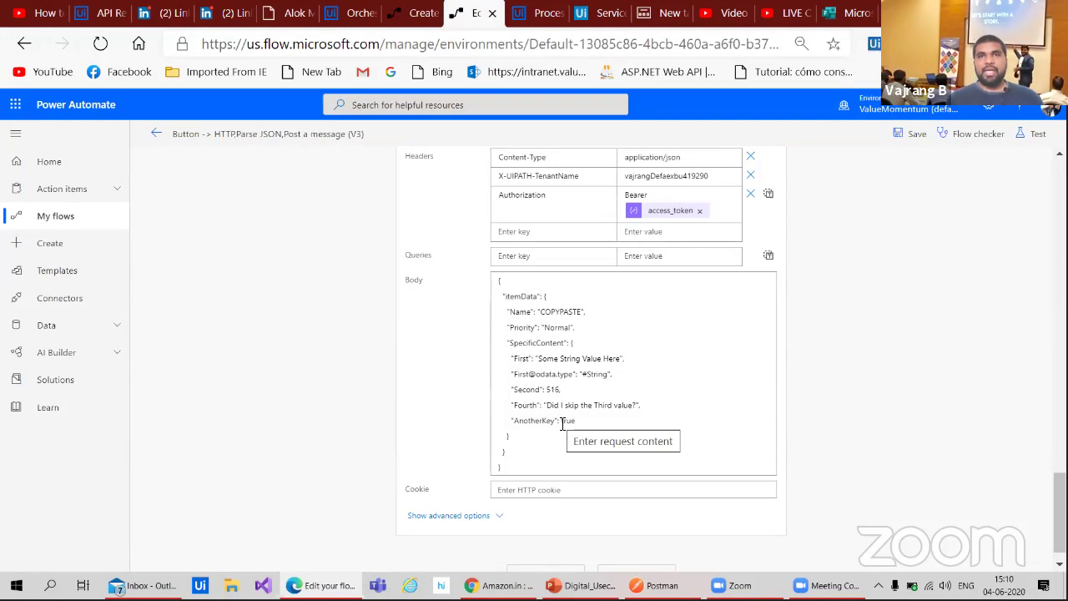
# - Switch to UiPath, close the API Access dialog on the Services page, and open the Orchestrator queues list
pyautogui.click(586, 25)
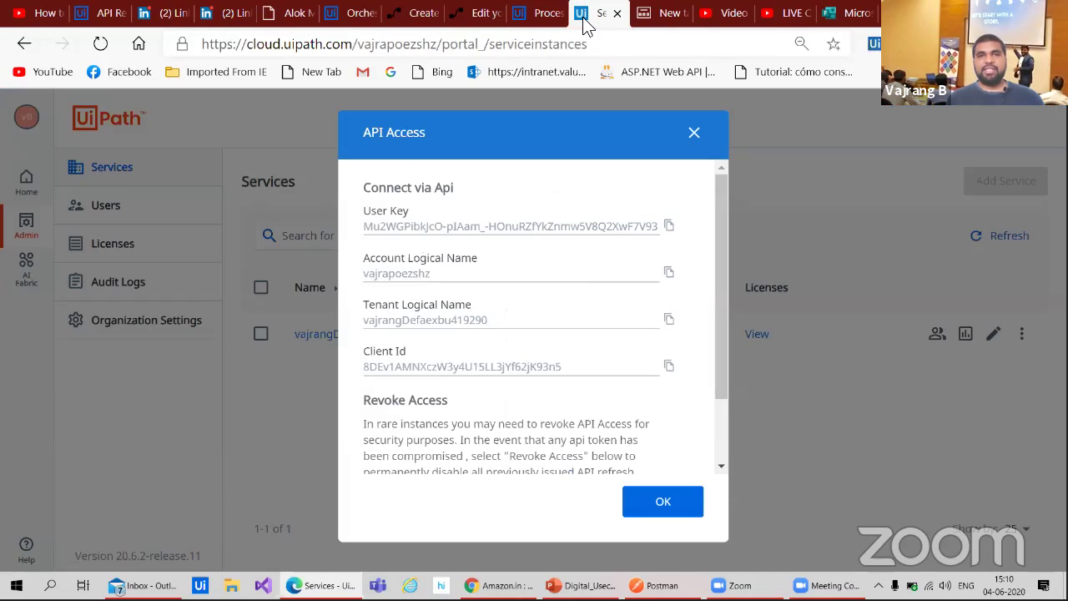
pyautogui.click(691, 133)
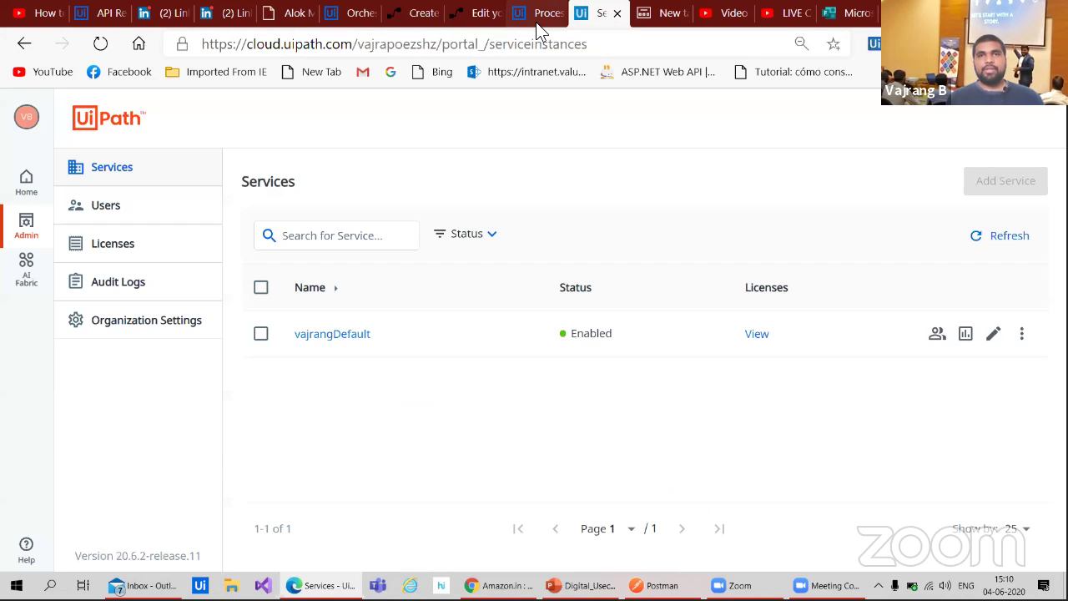
pyautogui.click(537, 25)
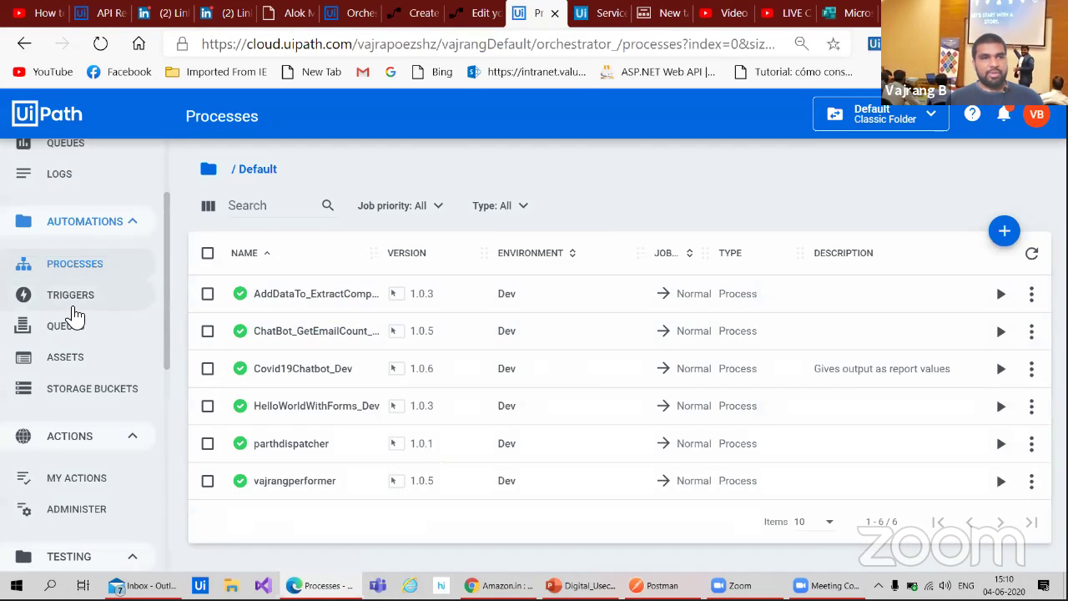
pyautogui.scroll(-2, 72, 437)
pyautogui.scroll(2, 78, 346)
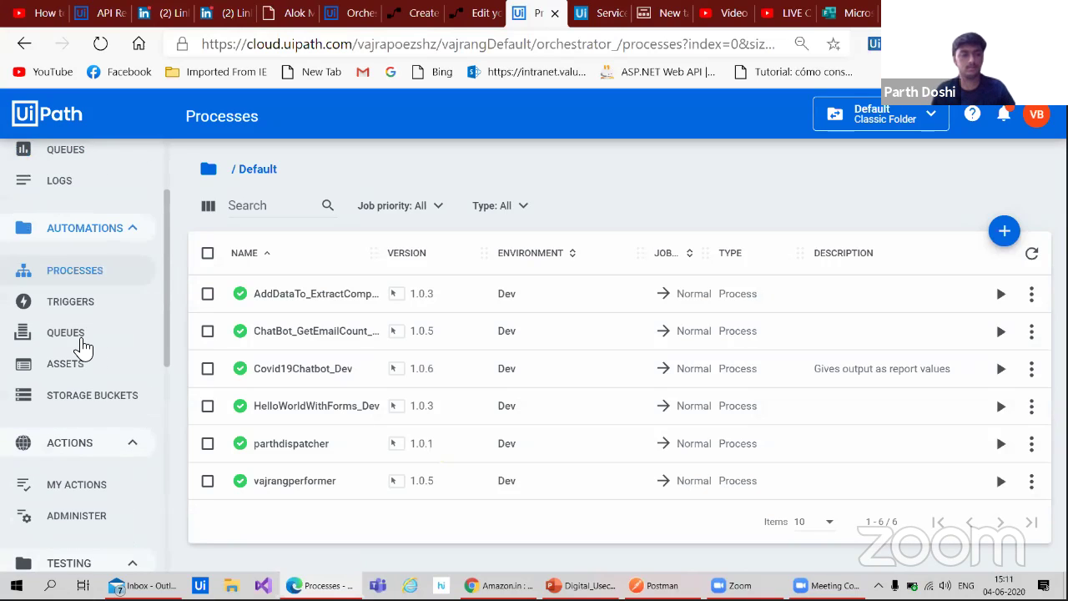
pyautogui.click(84, 327)
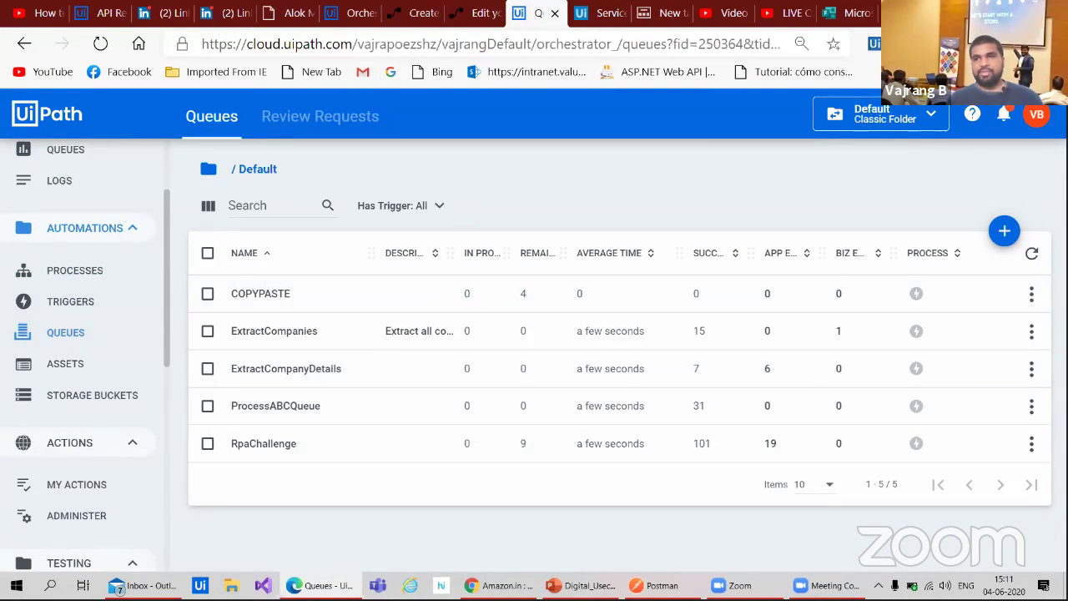
pyautogui.click(1033, 298)
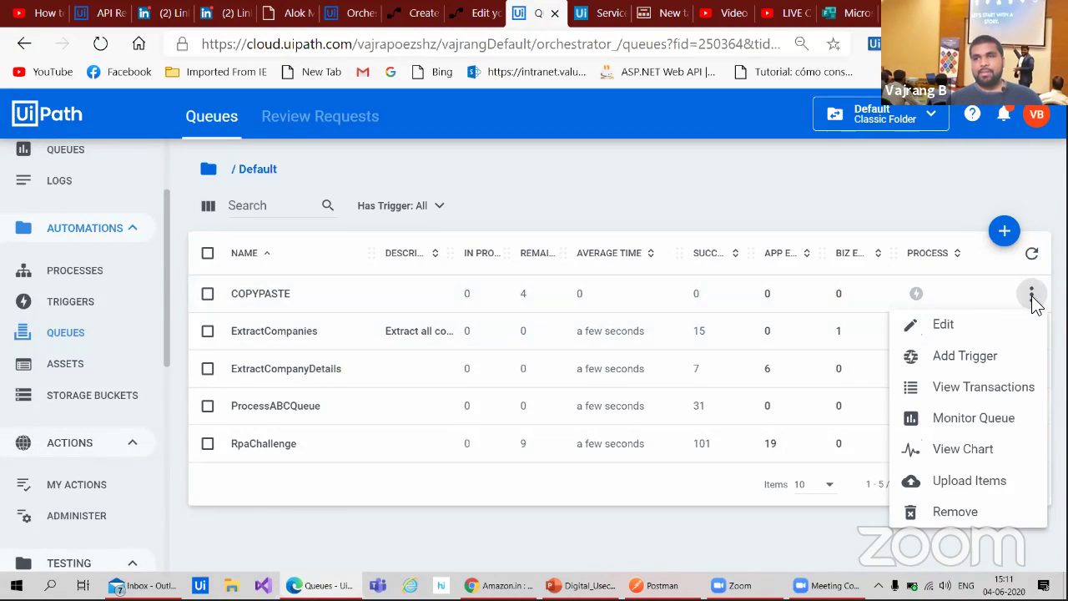
pyautogui.click(944, 327)
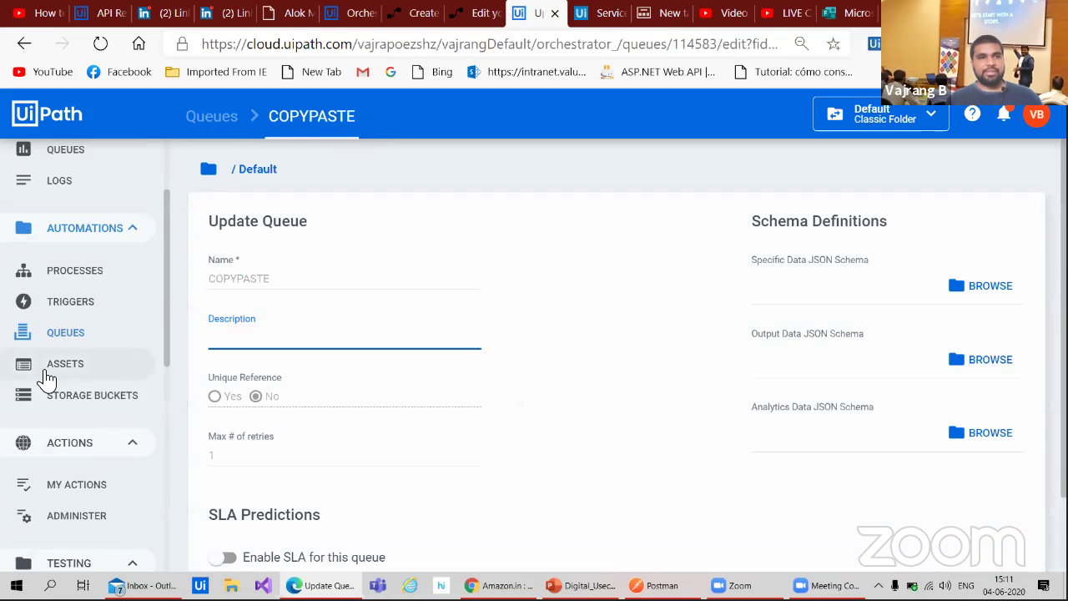
pyautogui.click(24, 43)
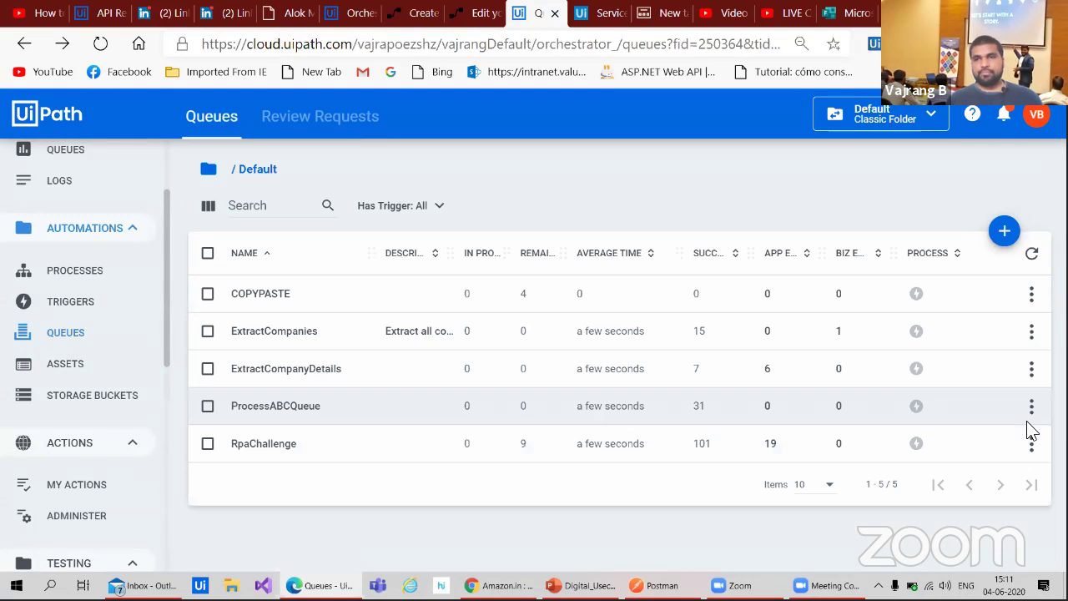
# - View the COPYPASTE queue's transactions, inspect the specific data of the first new item, and close its details
pyautogui.click(1031, 297)
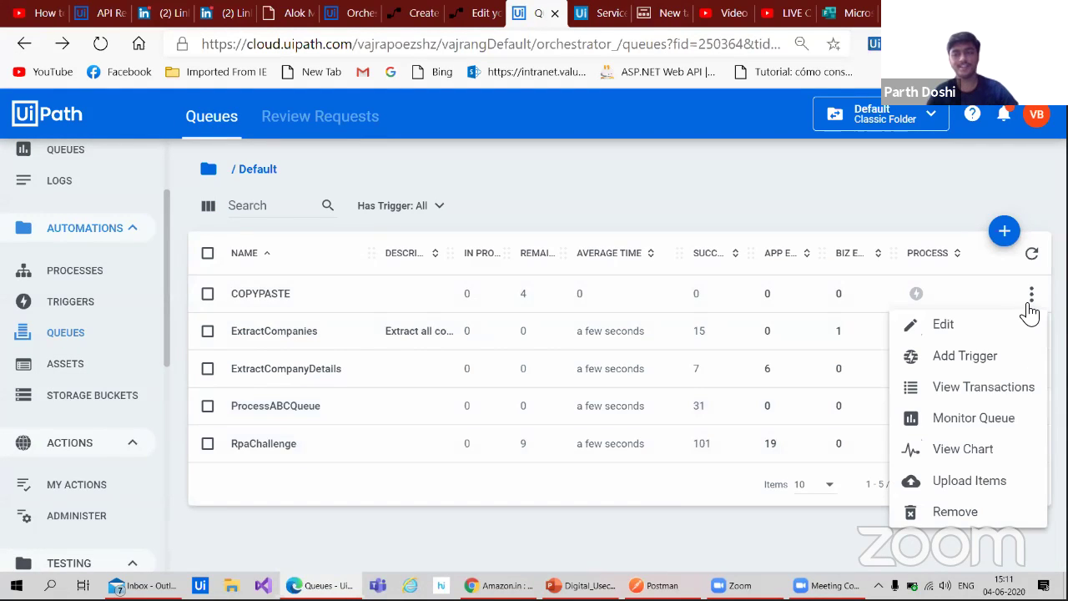
pyautogui.click(970, 388)
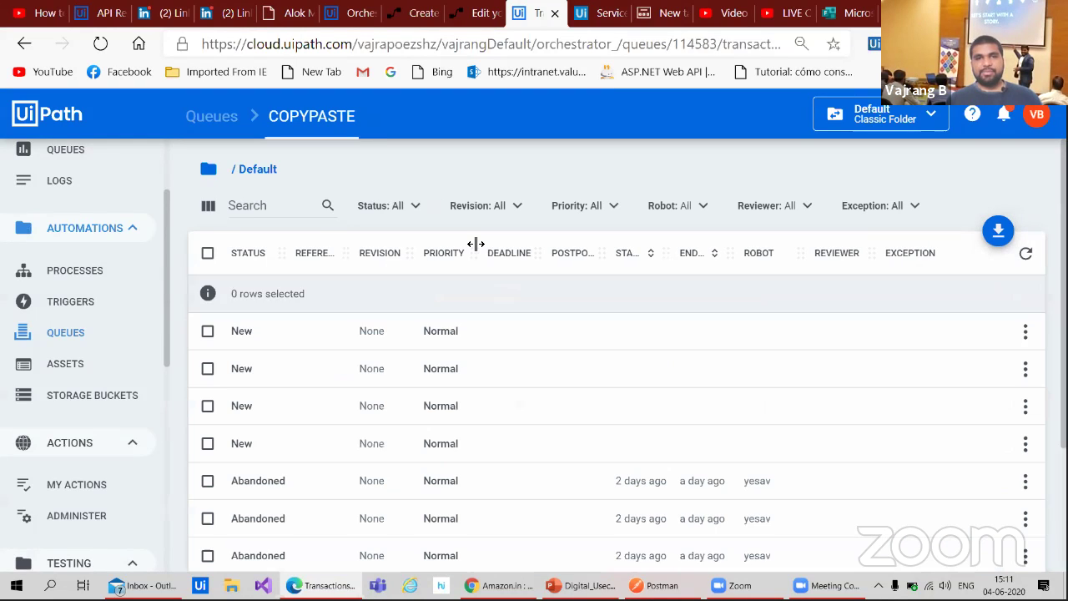
pyautogui.click(1027, 333)
pyautogui.click(968, 107)
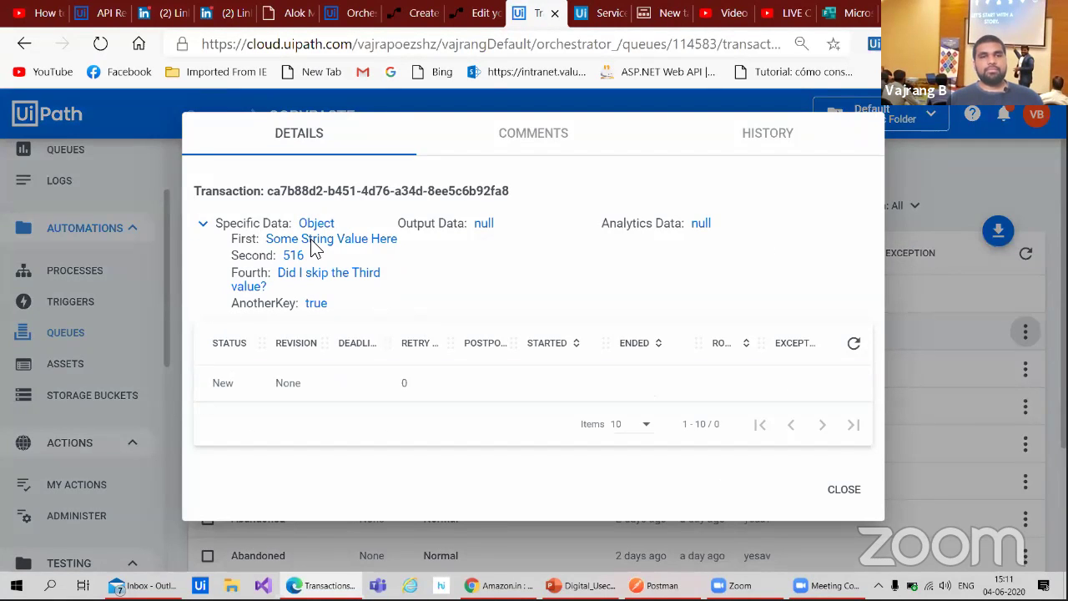
pyautogui.click(843, 489)
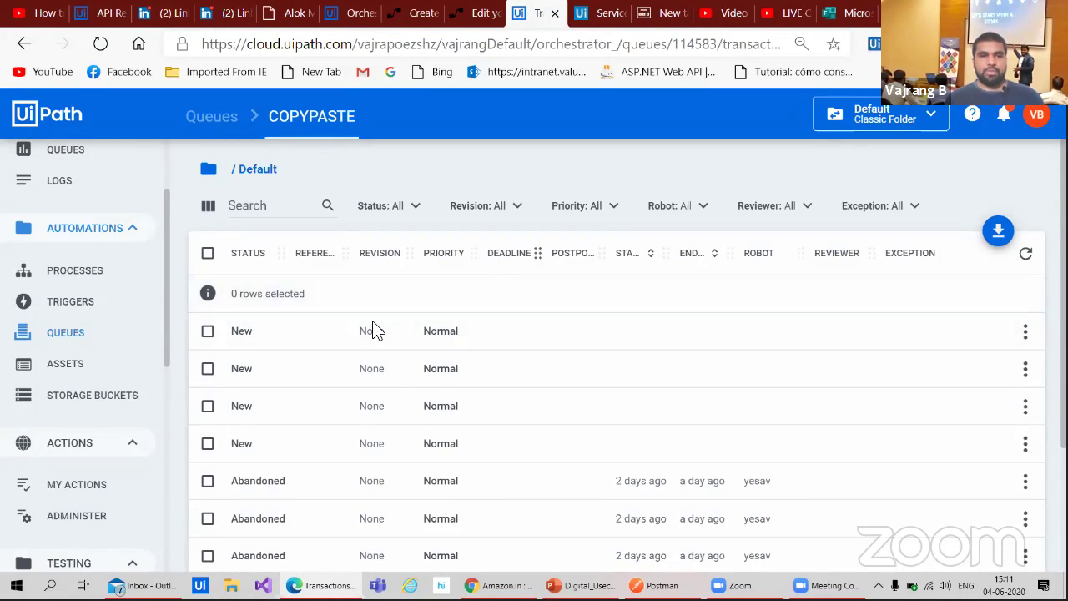
# - Return to the Power Automate flow and move the HTTP 4 action into Apply to each 3, below Get response details 2
pyautogui.click(460, 19)
pyautogui.scroll(3, 776, 332)
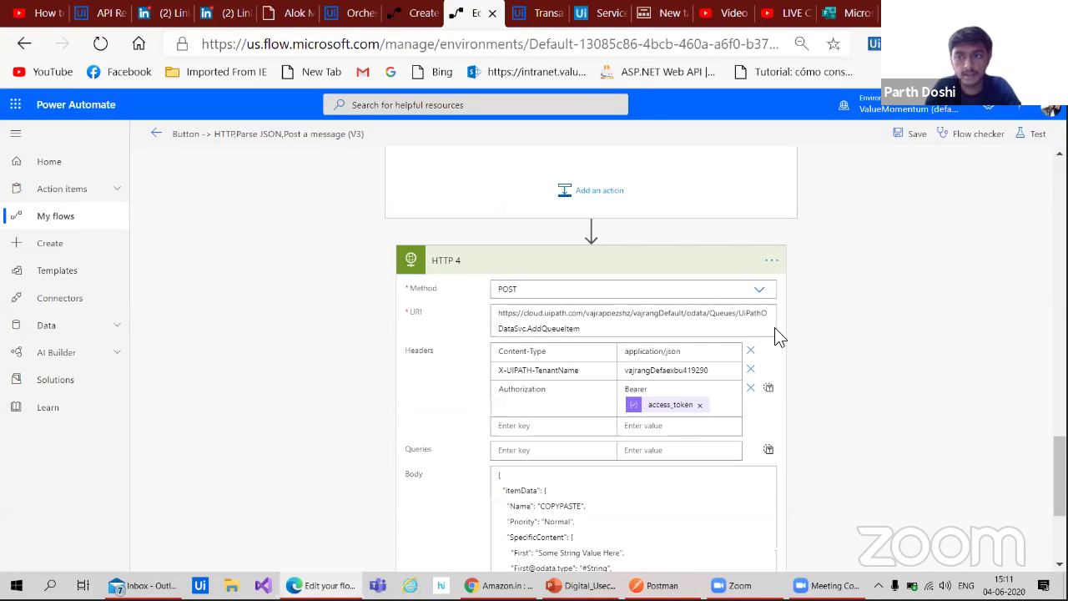
pyautogui.scroll(2, 826, 359)
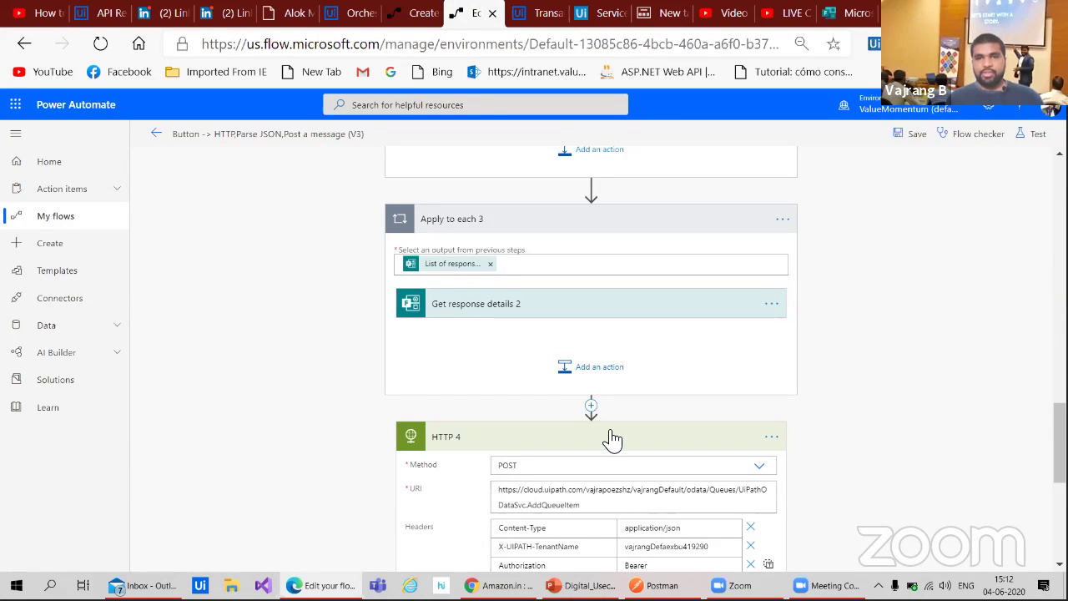
pyautogui.scroll(-1, 837, 454)
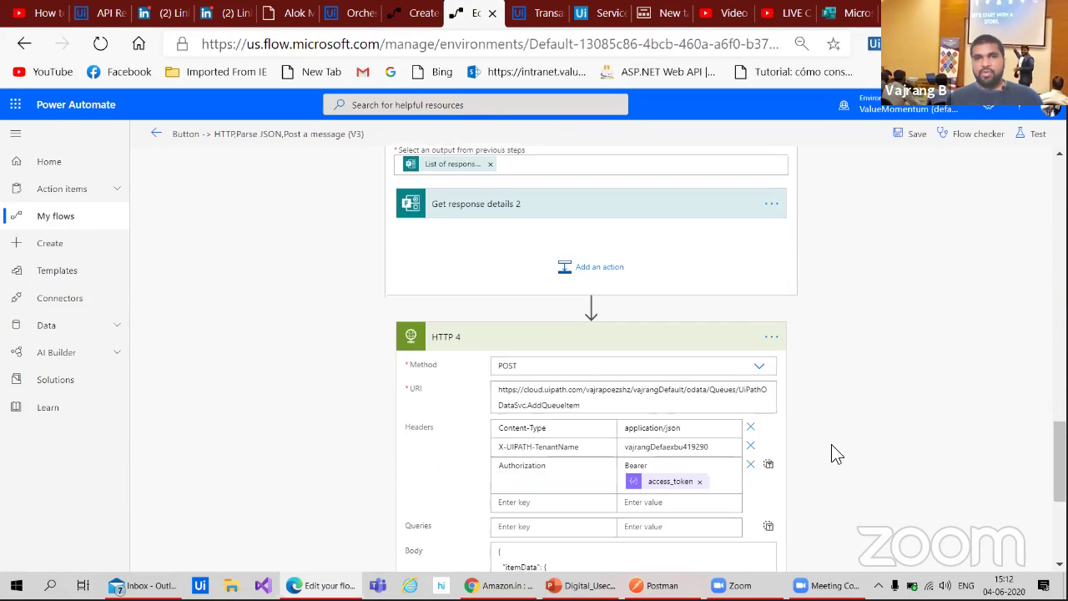
pyautogui.click(679, 336)
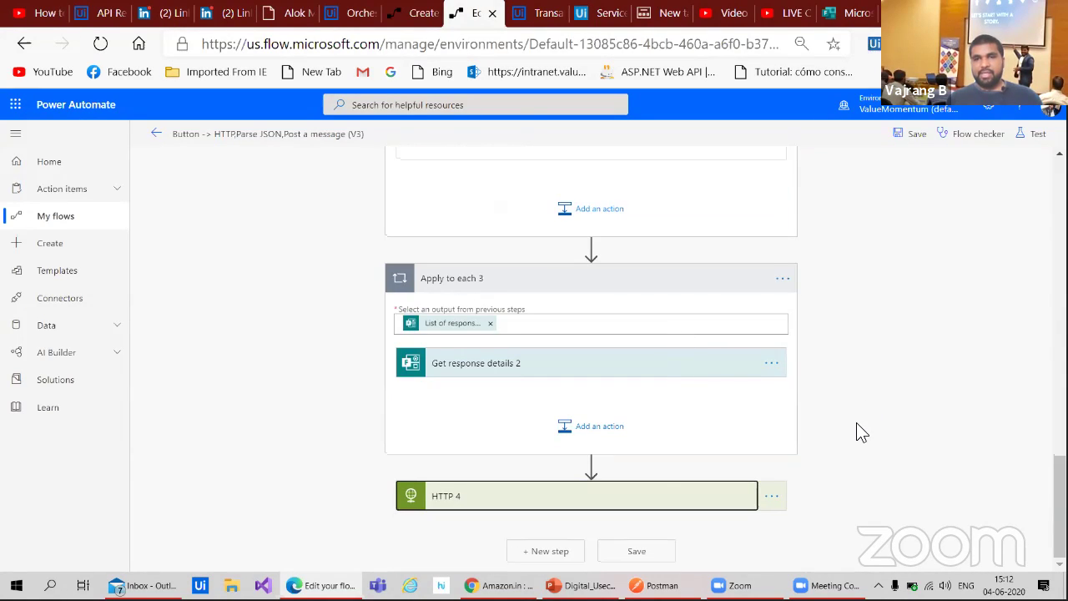
pyautogui.moveTo(561, 501); pyautogui.dragTo(564, 417)
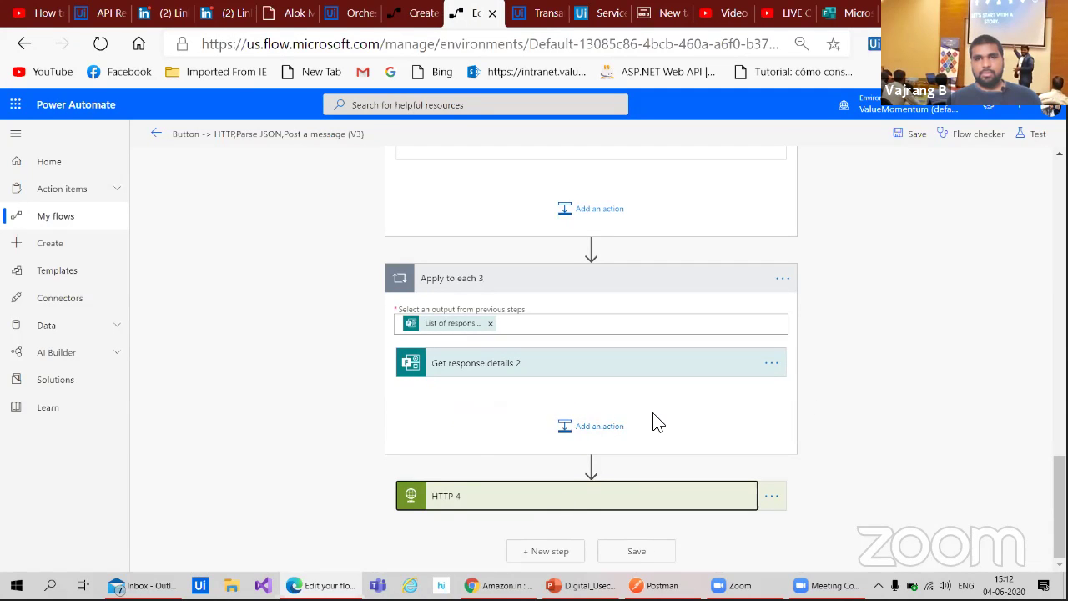
pyautogui.click(589, 495)
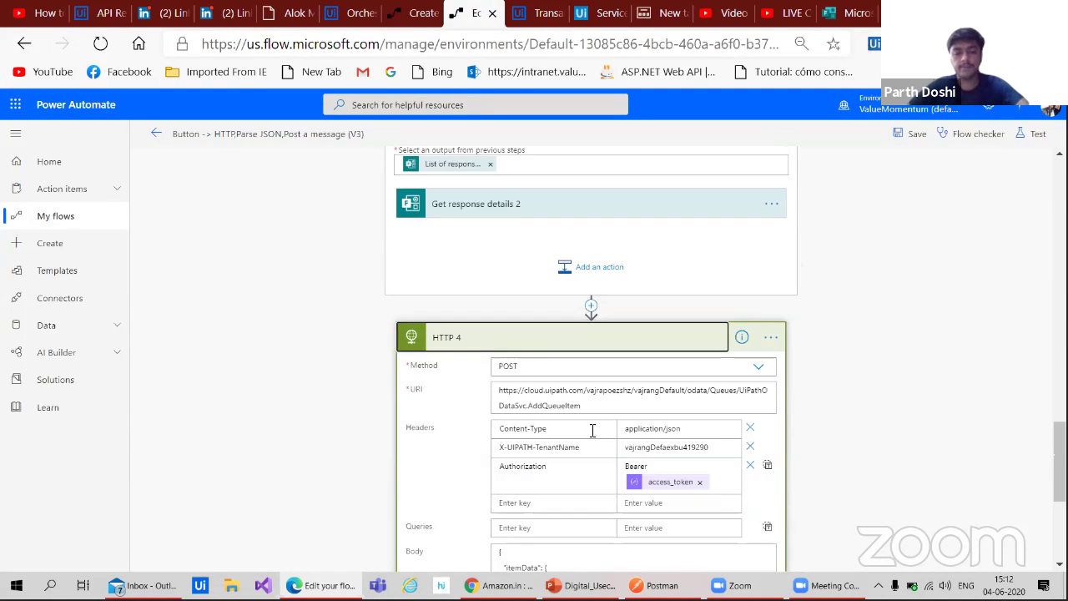
pyautogui.click(658, 347)
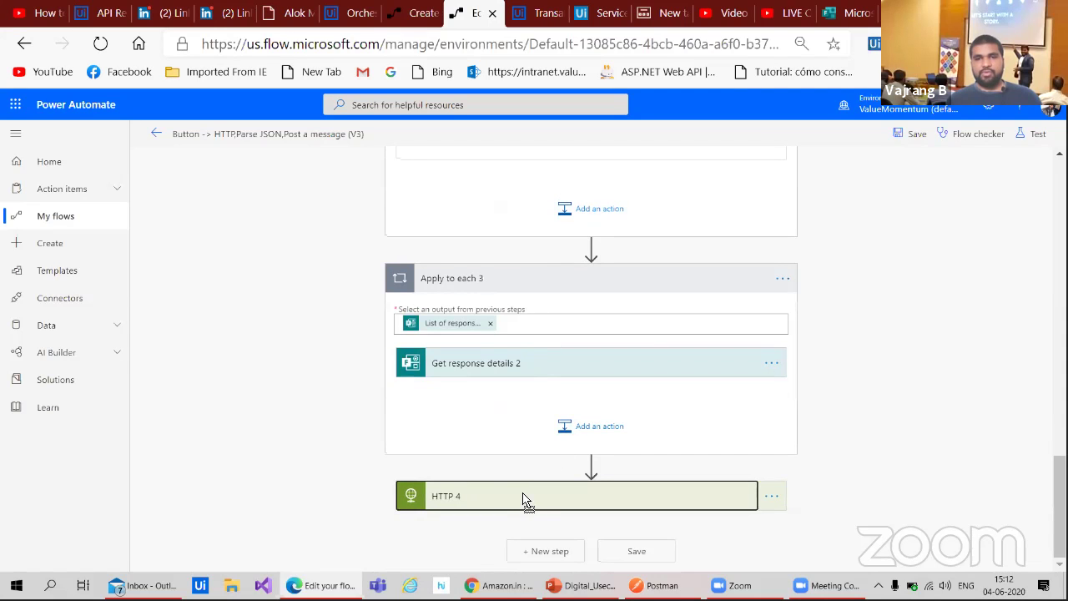
pyautogui.moveTo(525, 503); pyautogui.dragTo(559, 398)
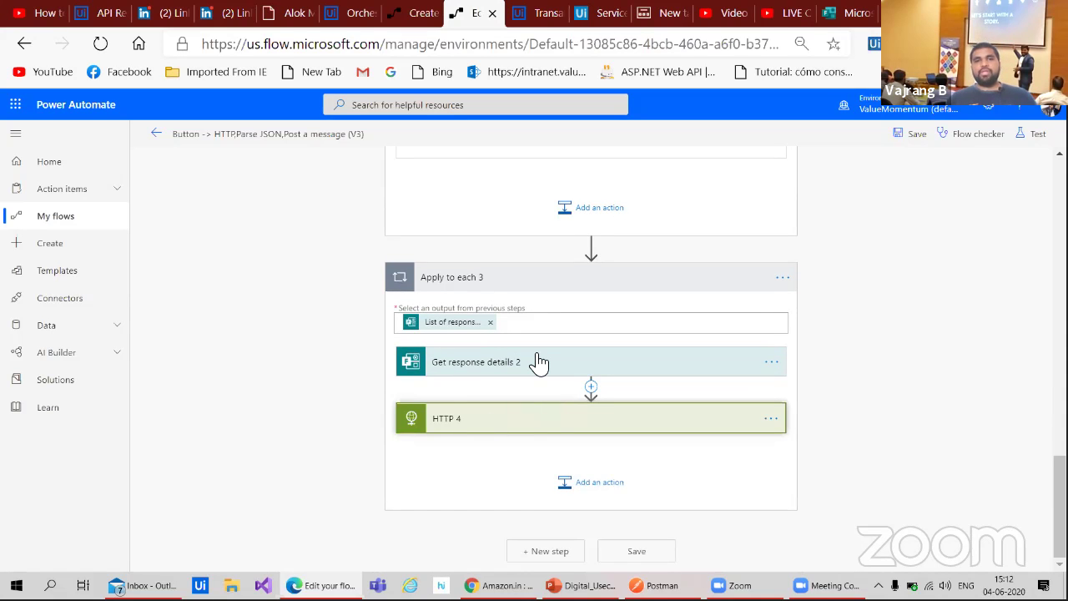
# - Expand Get response details 2 and HTTP 4, and clear the queue name COPYPASTE from the Name value in HTTP 4's body
pyautogui.click(539, 362)
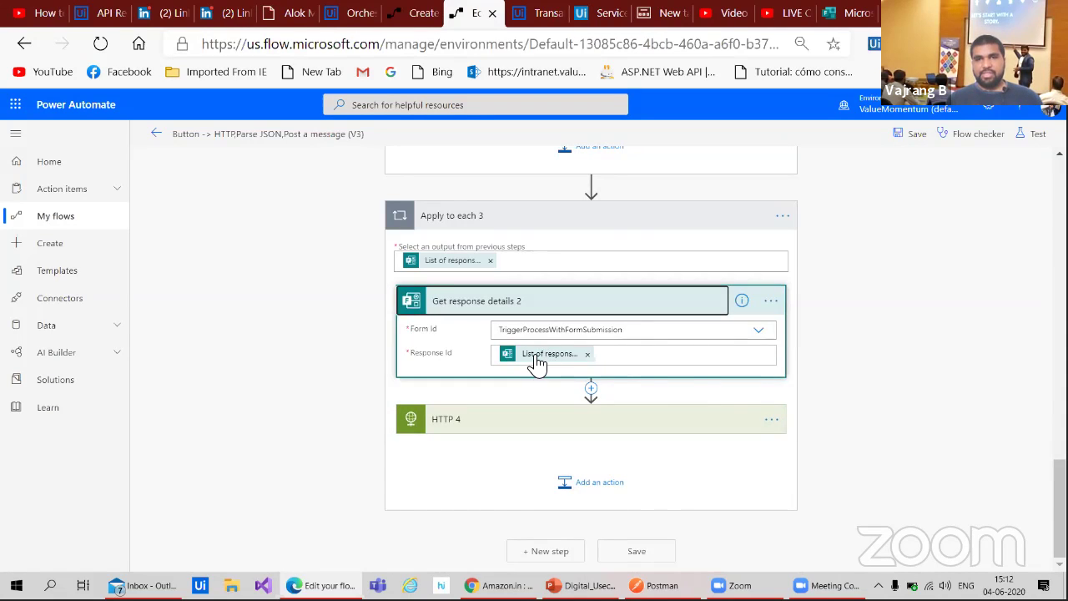
pyautogui.click(667, 430)
pyautogui.scroll(-3, 859, 449)
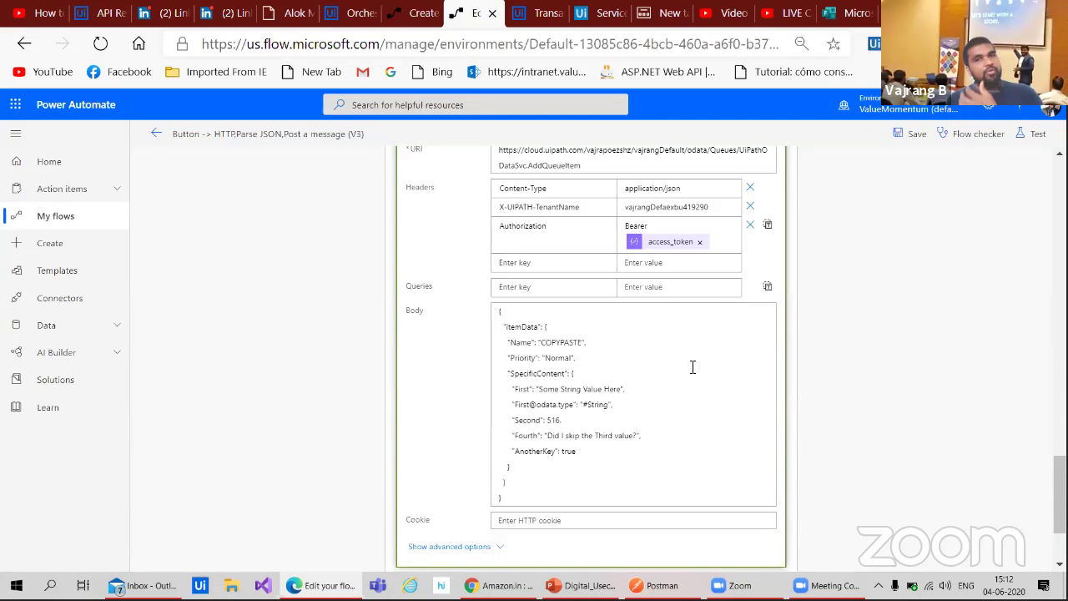
pyautogui.doubleClick(559, 340)
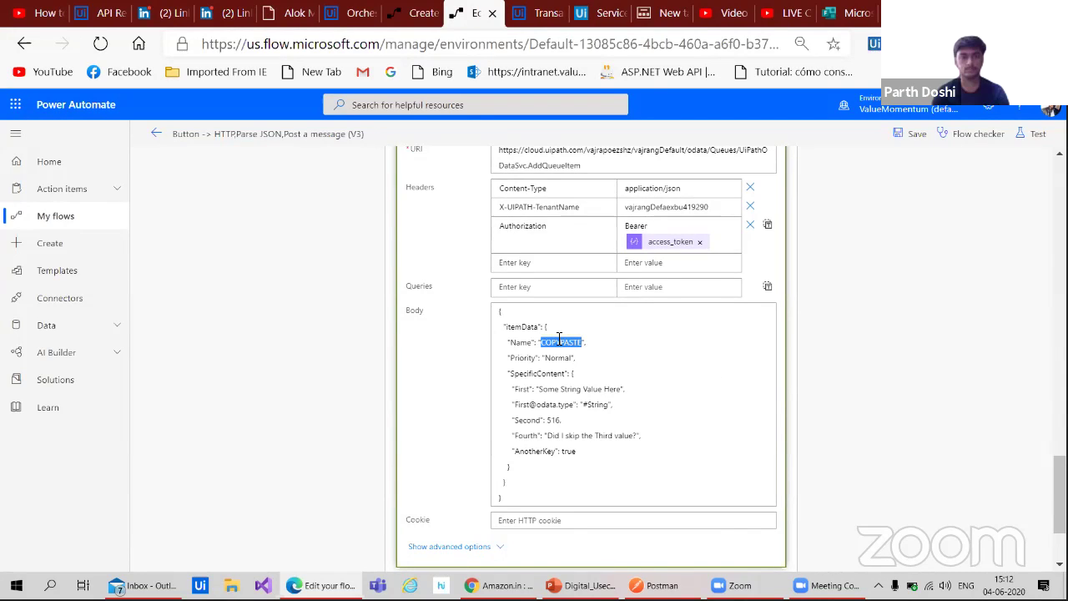
pyautogui.press('BackSpace')
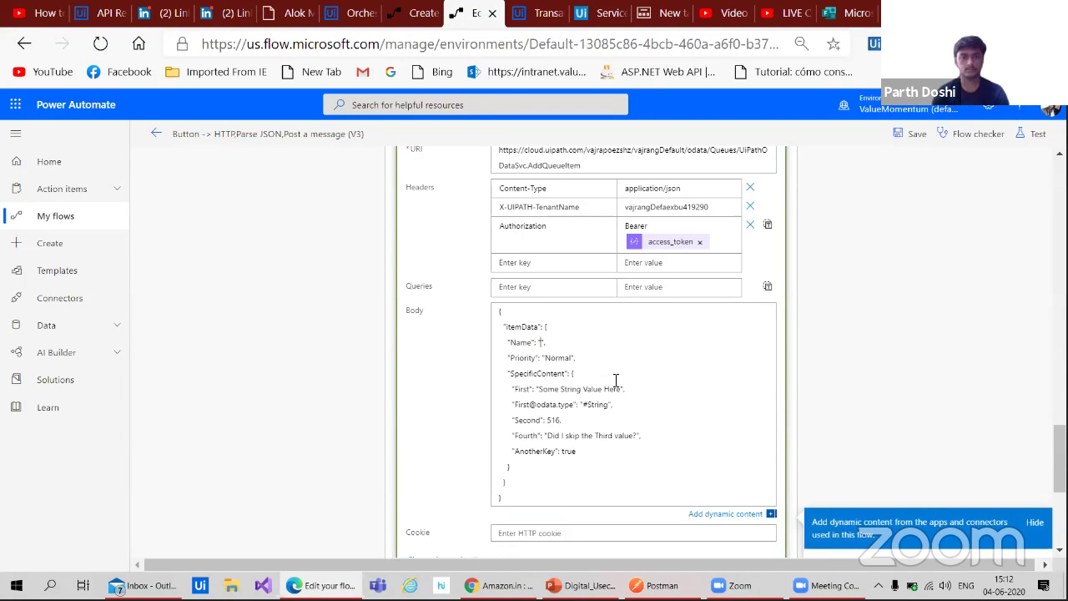
# - Try to fill the itemData Name value in HTTP 4's body with the form's Name answer as dynamic content
pyautogui.click(772, 514)
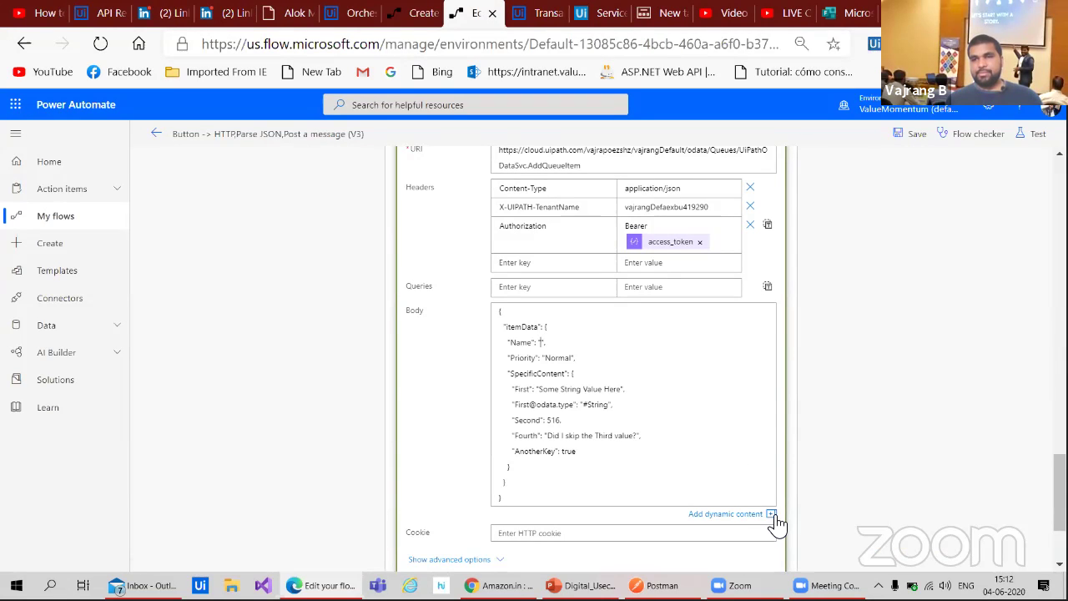
pyautogui.click(771, 515)
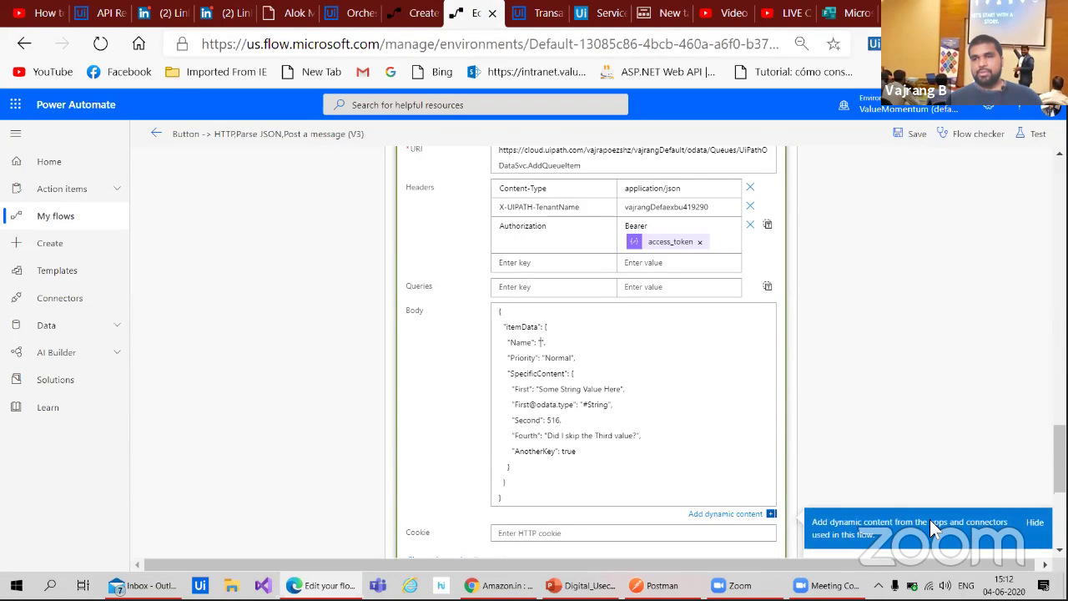
pyautogui.scroll(-6, 931, 525)
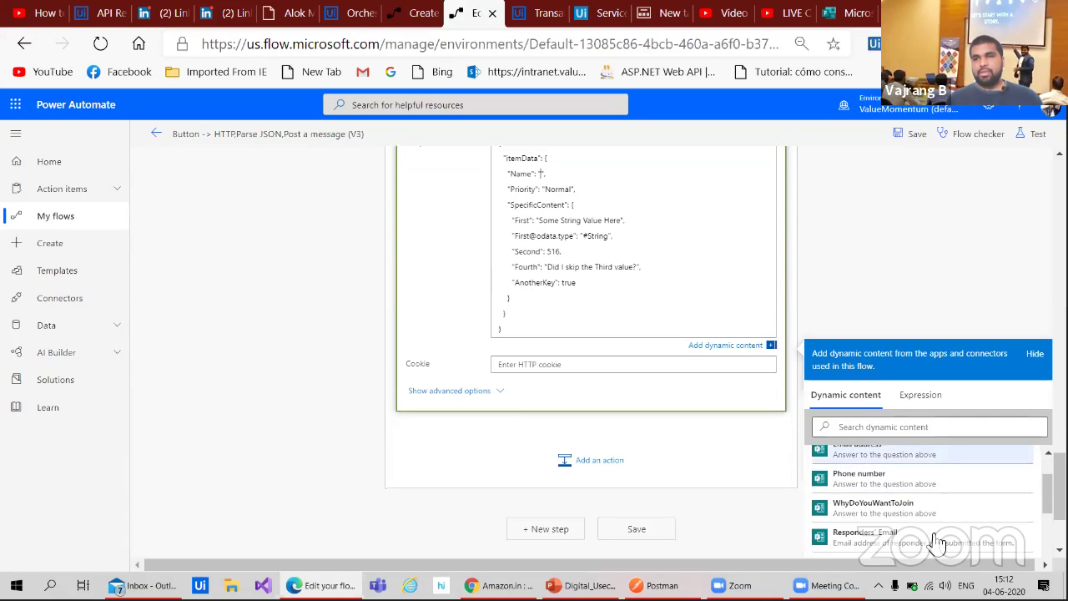
pyautogui.scroll(3, 936, 542)
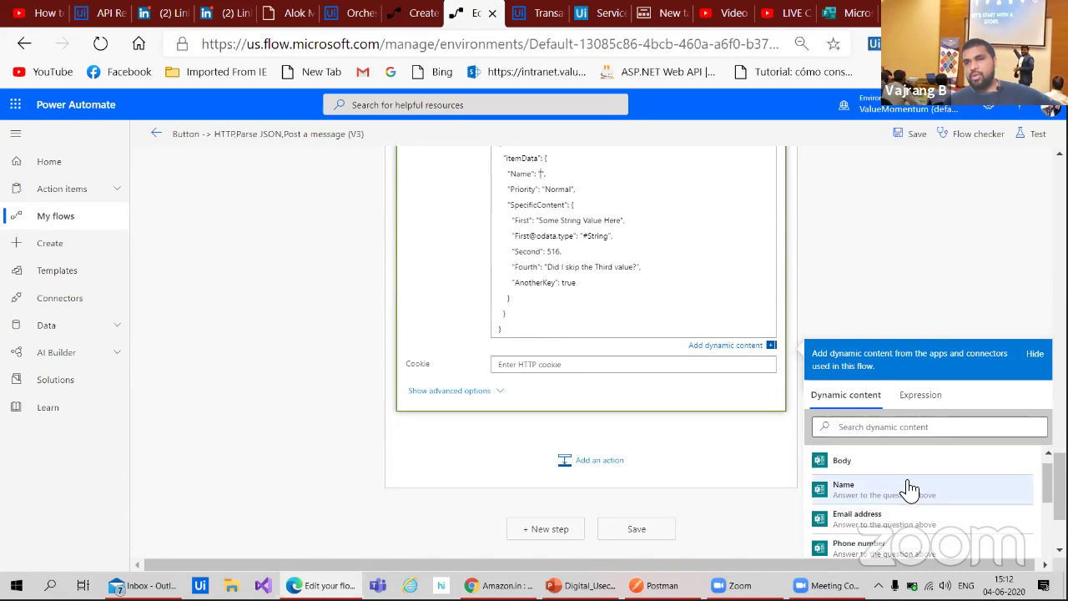
pyautogui.scroll(-1, 910, 490)
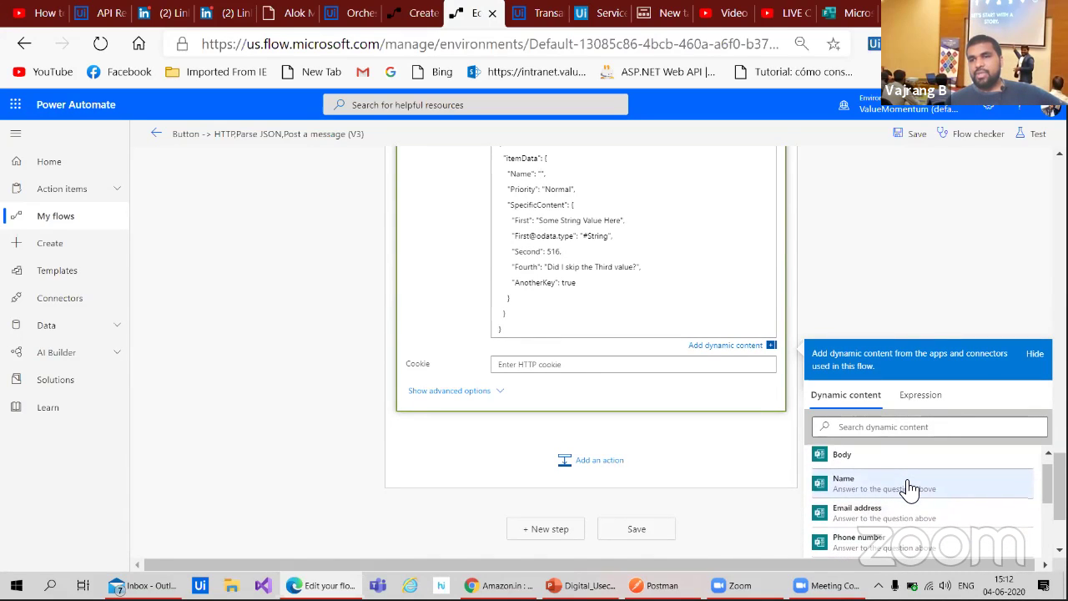
pyautogui.scroll(-1, 909, 490)
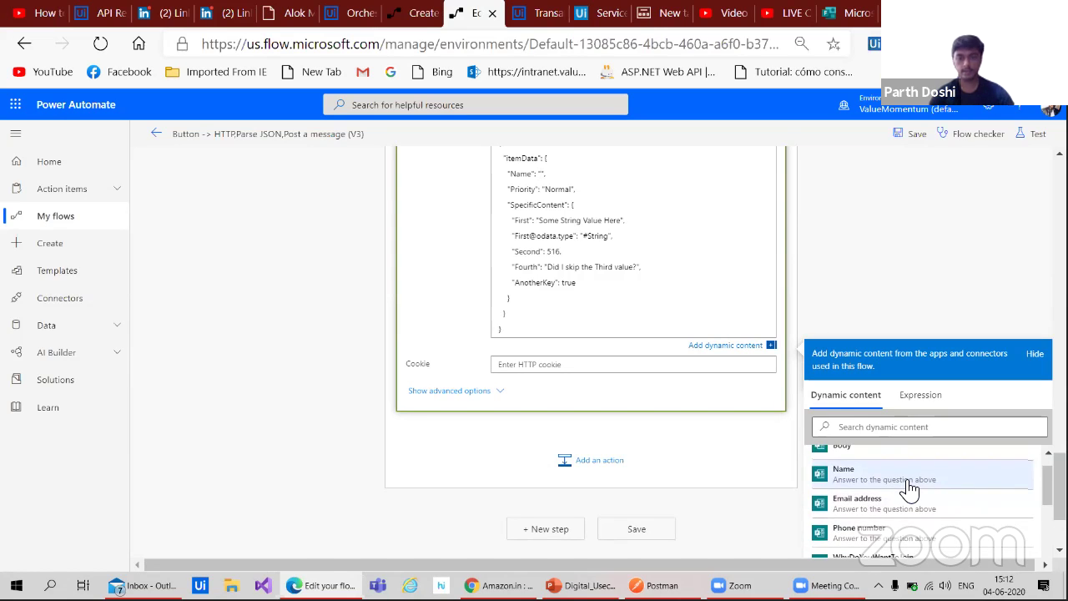
pyautogui.scroll(-1, 909, 490)
pyautogui.scroll(-3, 909, 489)
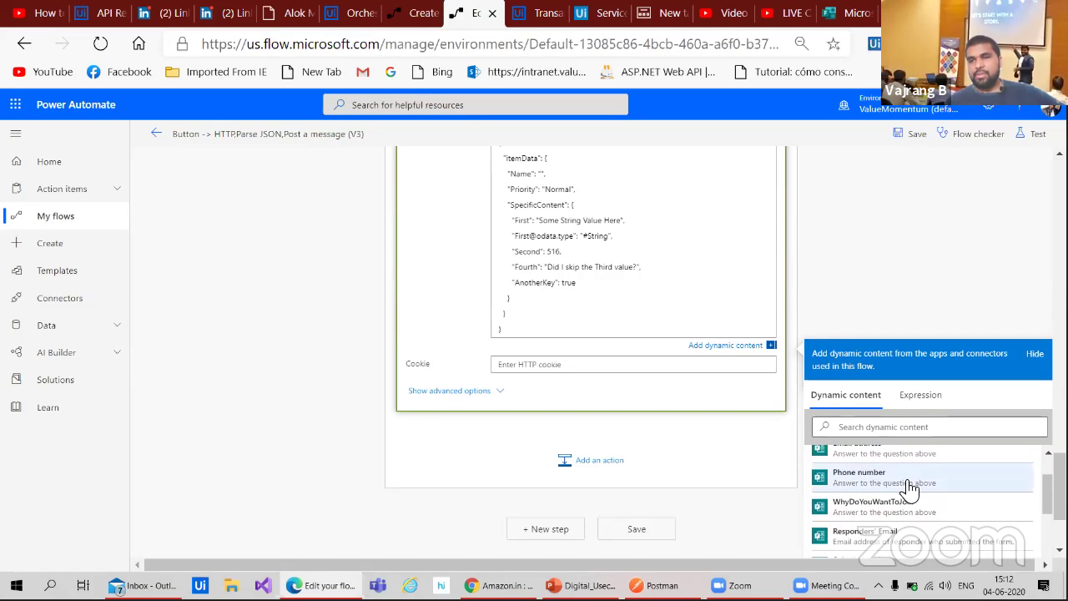
pyautogui.scroll(-2, 910, 490)
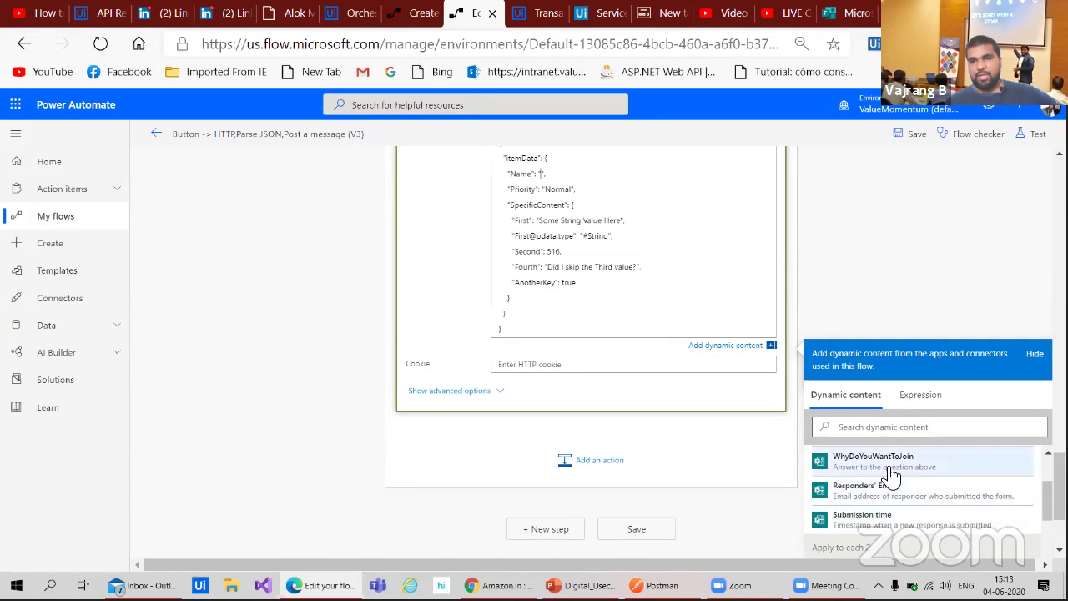
pyautogui.scroll(4, 890, 473)
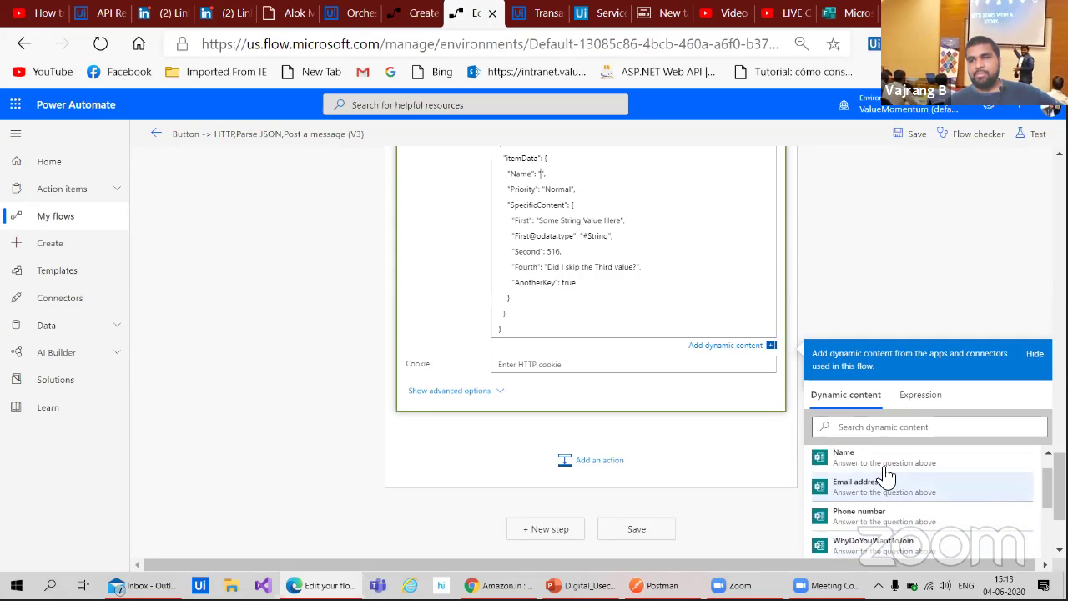
pyautogui.click(880, 458)
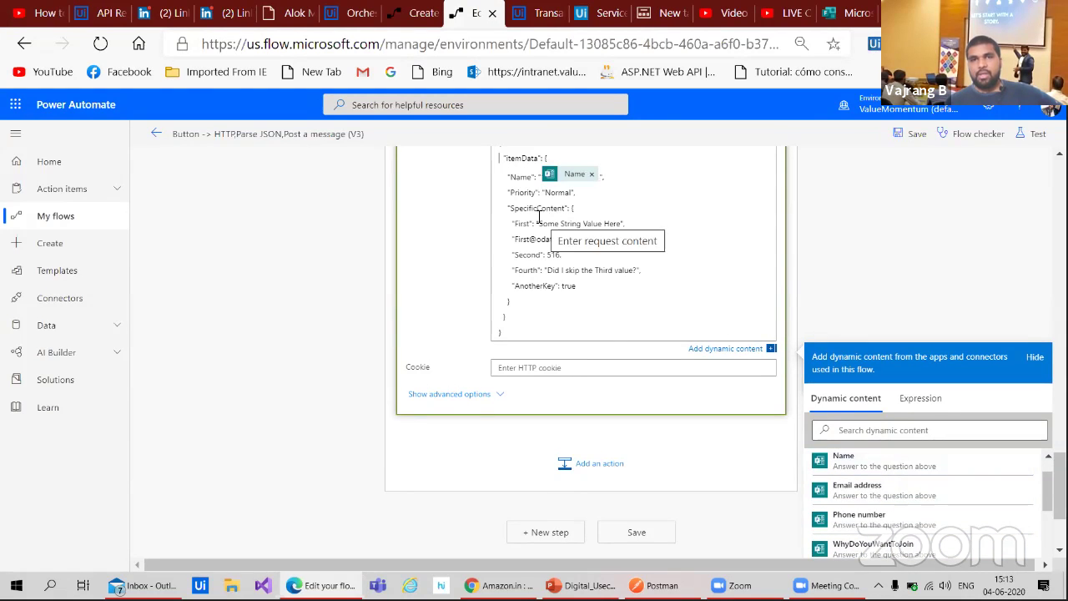
# - Try adding a whyDoYouwantToJoin key below itemData's Name, filled with the WhyDoYouWantToJoin form answer
pyautogui.doubleClick(556, 194)
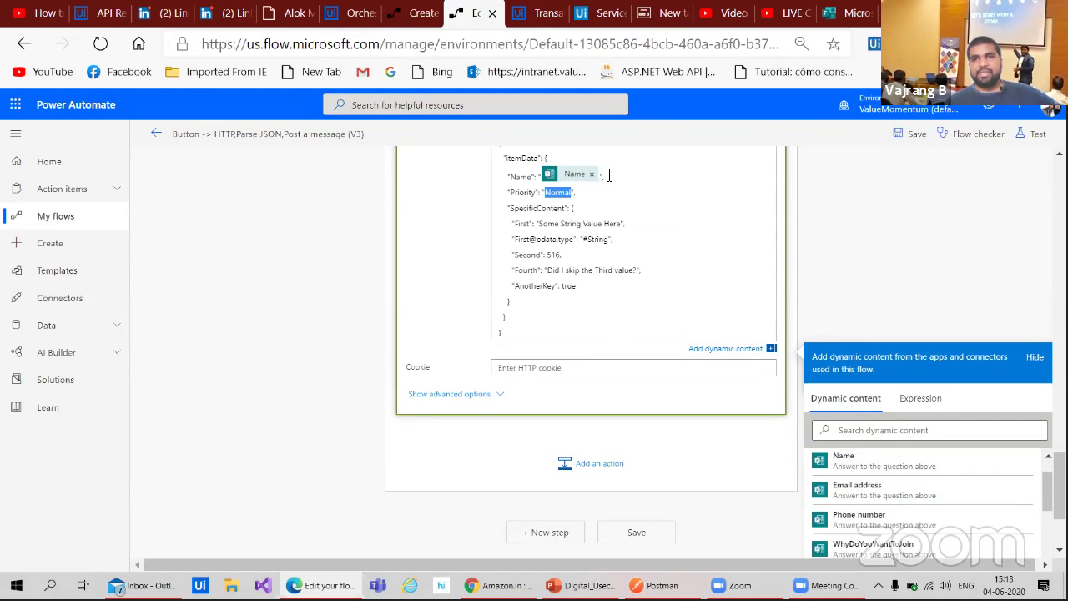
pyautogui.click(608, 175)
pyautogui.press('Return')
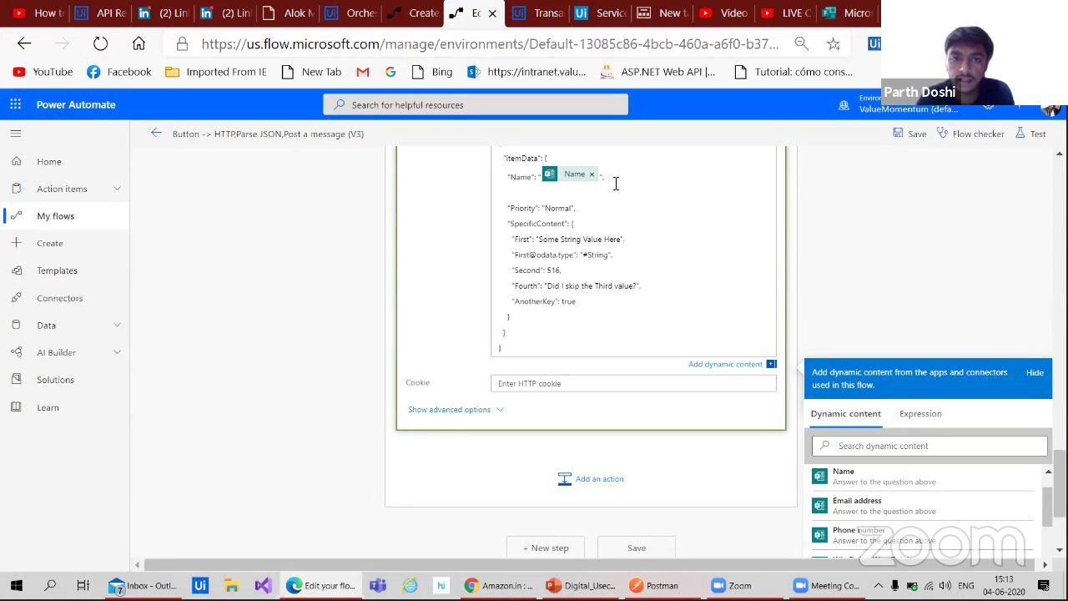
pyautogui.press('Return')
pyautogui.write('"')
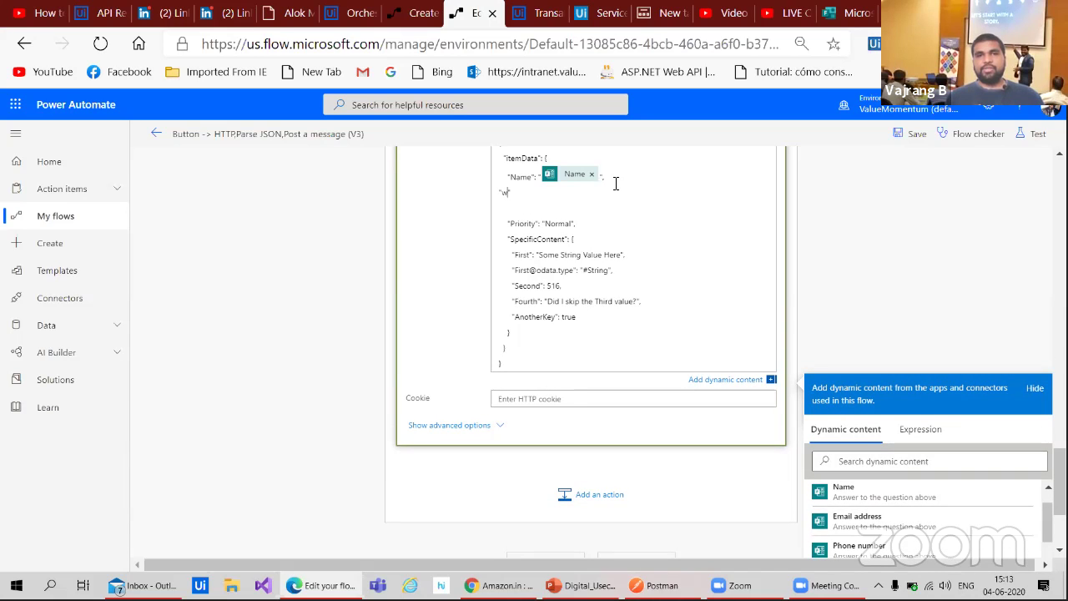
pyautogui.write('why')
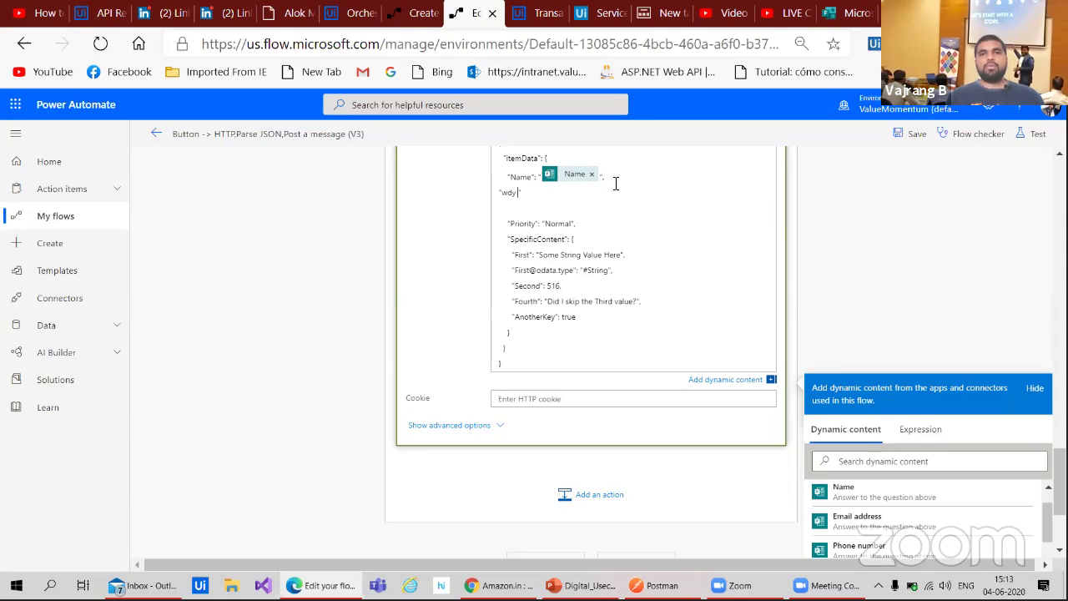
pyautogui.write('Do')
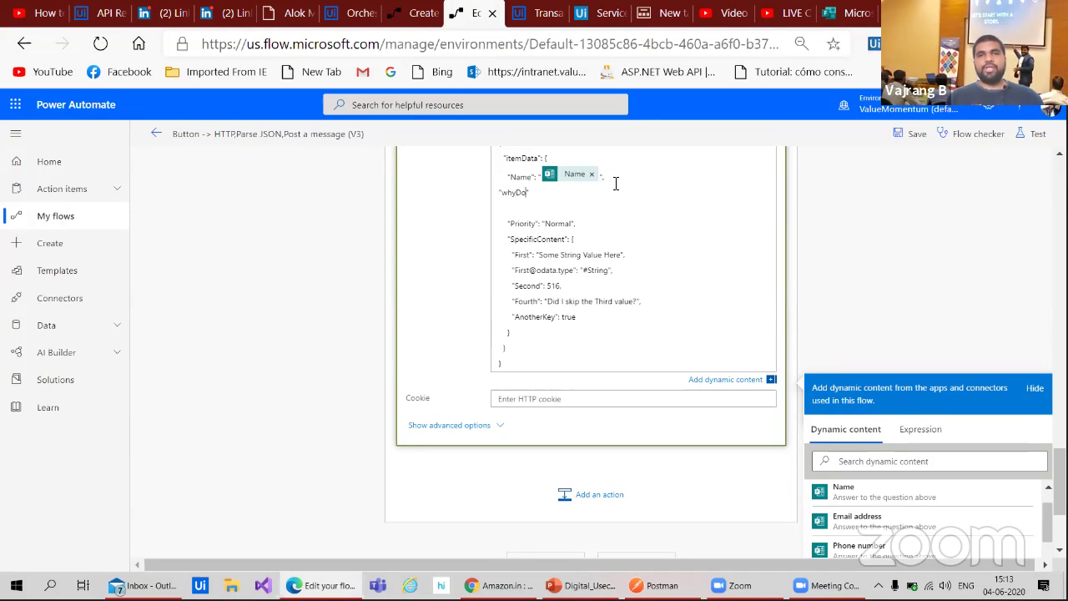
pyautogui.write('Youwant')
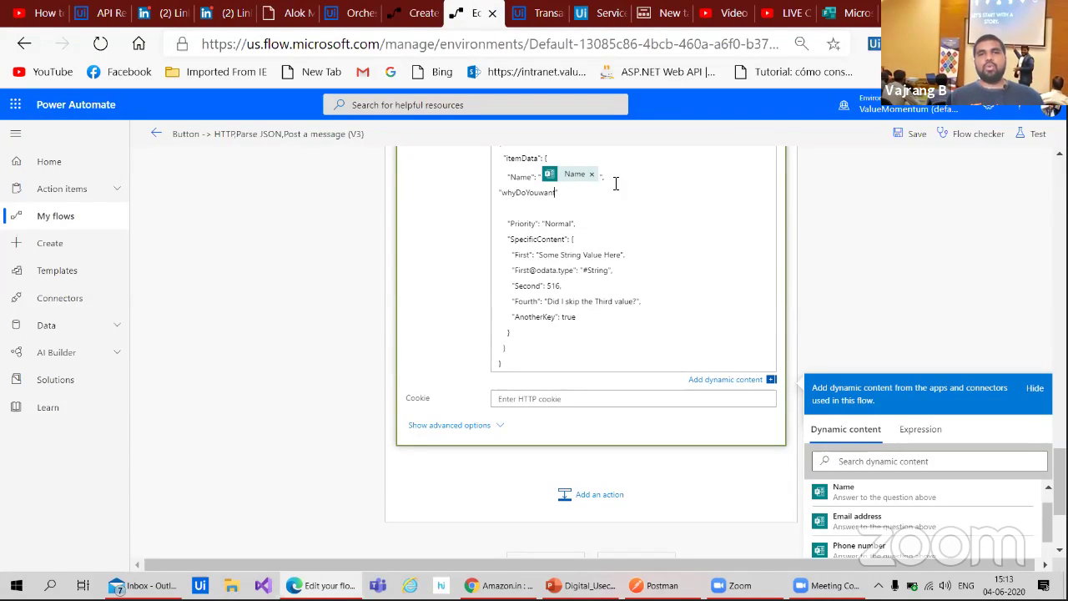
pyautogui.write('ToJoin')
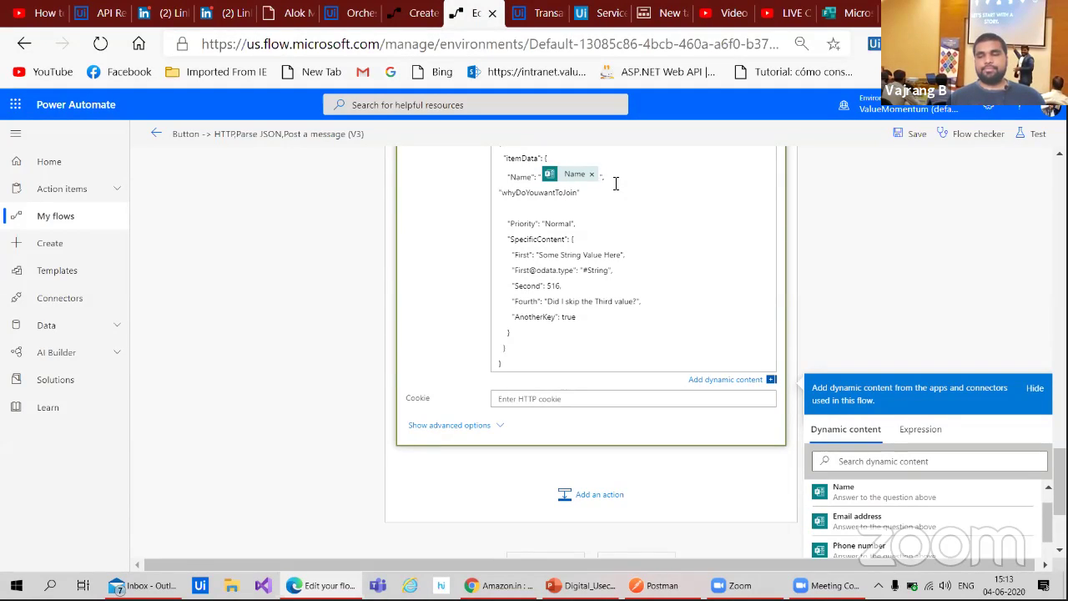
pyautogui.write('":')
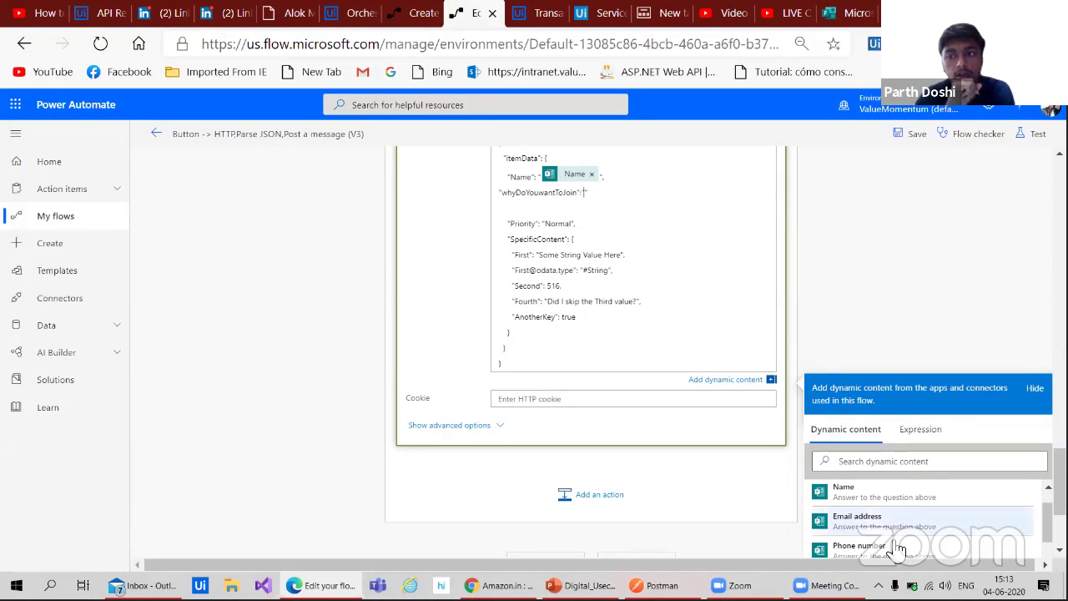
pyautogui.scroll(-3, 893, 534)
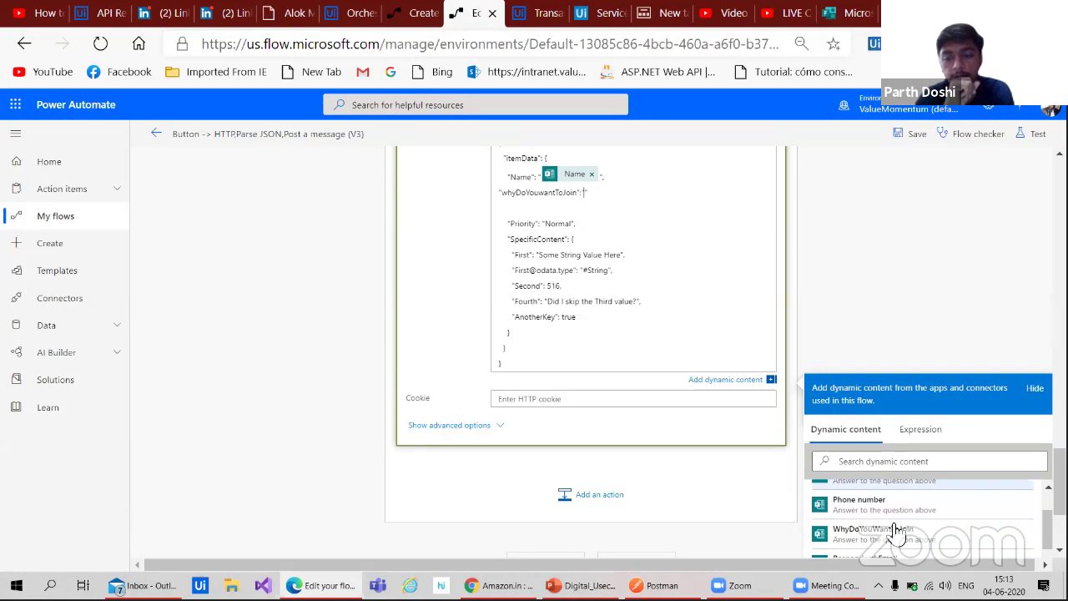
pyautogui.click(895, 525)
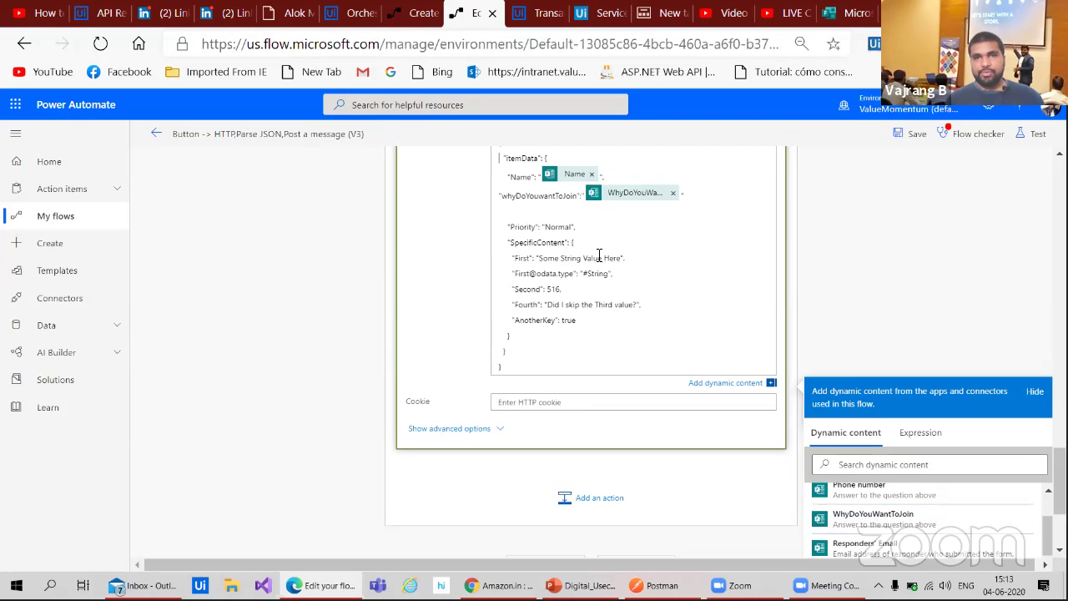
# - Undo the edits in HTTP 4's body back to the queue name COPYPASTE as the itemData Name value
pyautogui.click(634, 234)
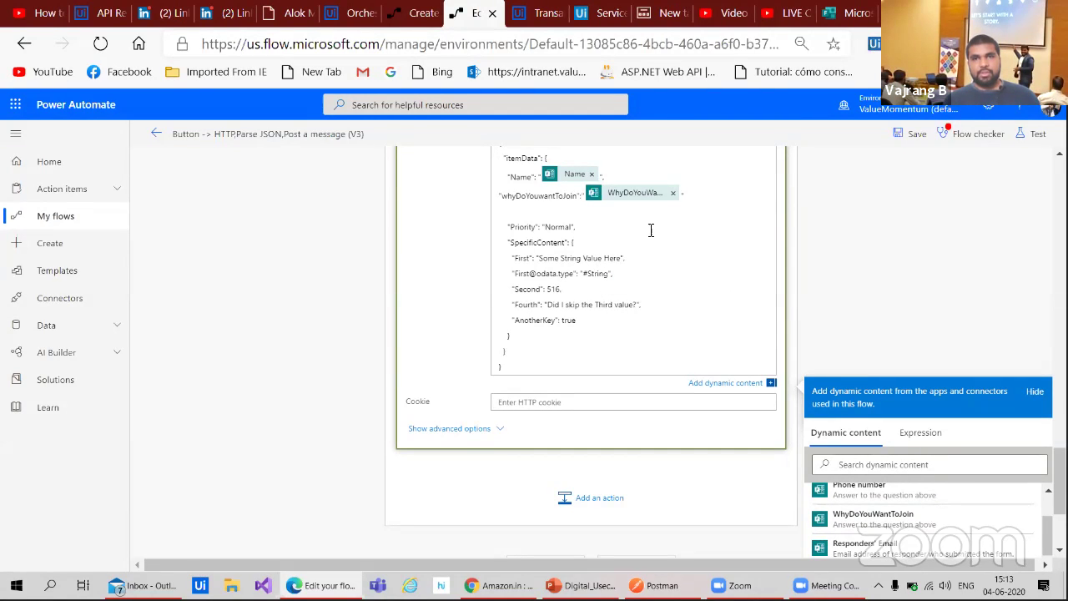
pyautogui.press('BackSpace')
pyautogui.press('BackSpace')
pyautogui.press('BackSpace')
pyautogui.press('BackSpace')
pyautogui.press('BackSpace')
pyautogui.press('BackSpace')
pyautogui.press('BackSpace')
pyautogui.press('BackSpace')
pyautogui.press('BackSpace')
pyautogui.press('BackSpace')
pyautogui.press('BackSpace')
pyautogui.press('BackSpace')
pyautogui.press('BackSpace')
pyautogui.press('BackSpace')
pyautogui.press('BackSpace')
pyautogui.press('BackSpace')
pyautogui.press('BackSpace')
pyautogui.press('BackSpace')
pyautogui.press('BackSpace')
pyautogui.press('BackSpace')
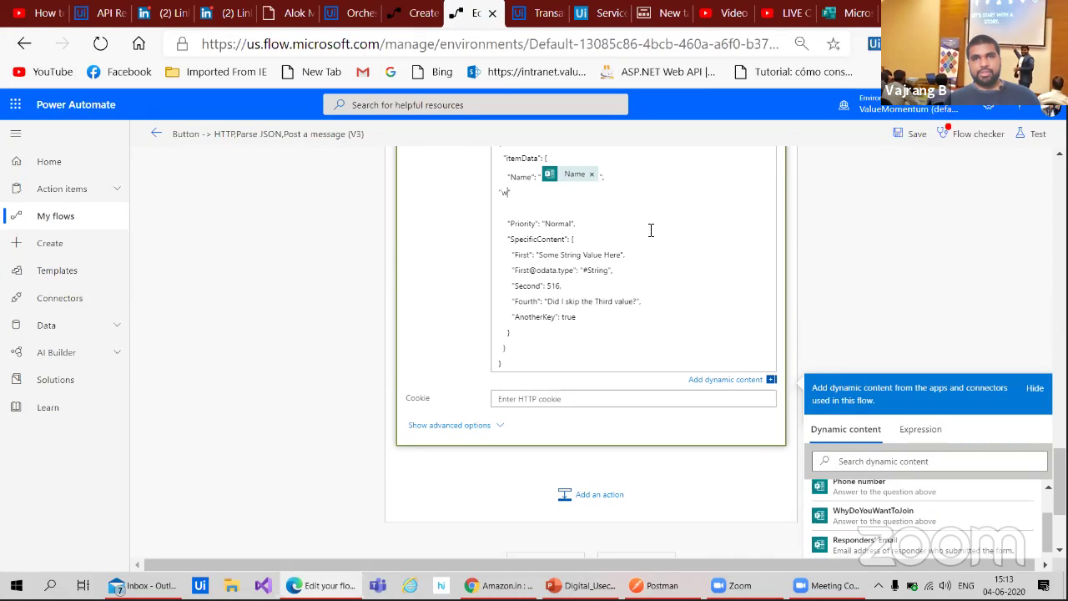
pyautogui.press('BackSpace')
pyautogui.press('BackSpace')
pyautogui.press('BackSpace')
pyautogui.press('BackSpace')
pyautogui.press('BackSpace')
pyautogui.press('BackSpace')
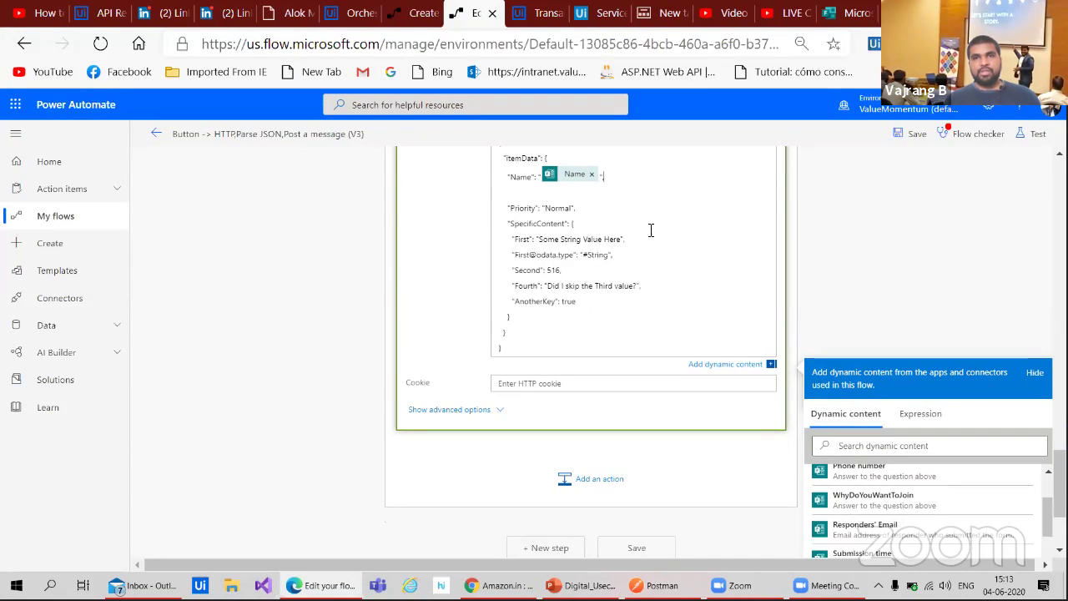
pyautogui.press('BackSpace')
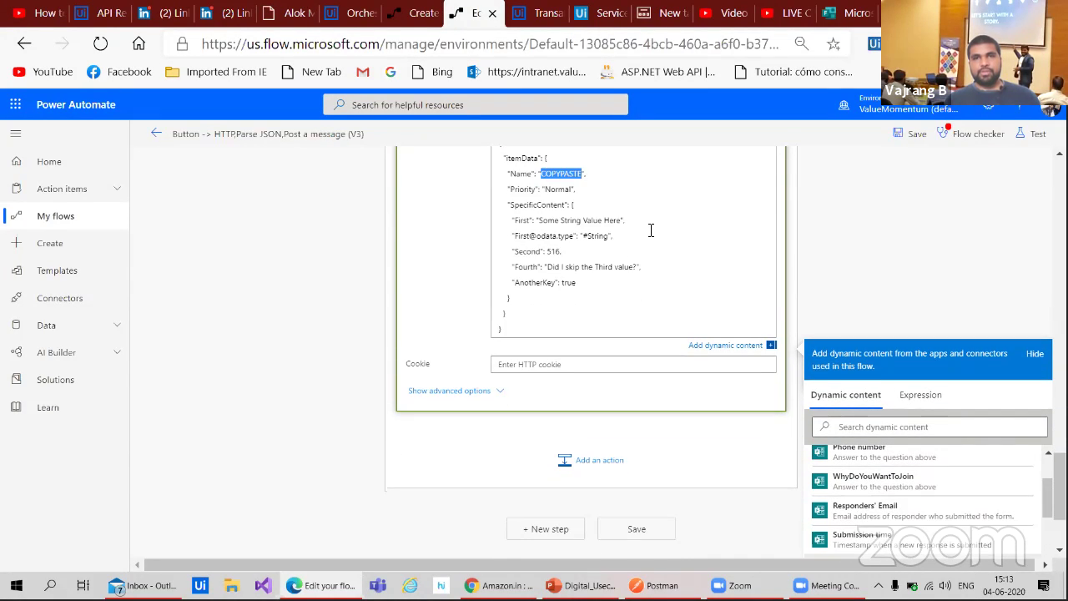
pyautogui.click(563, 170)
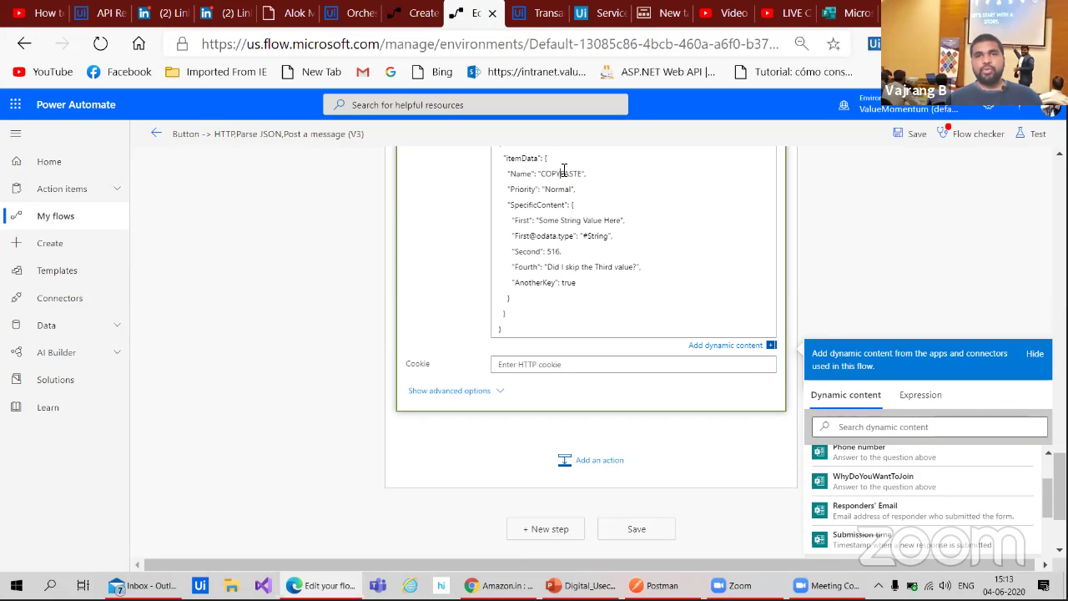
pyautogui.doubleClick(523, 221)
pyautogui.write('Name')
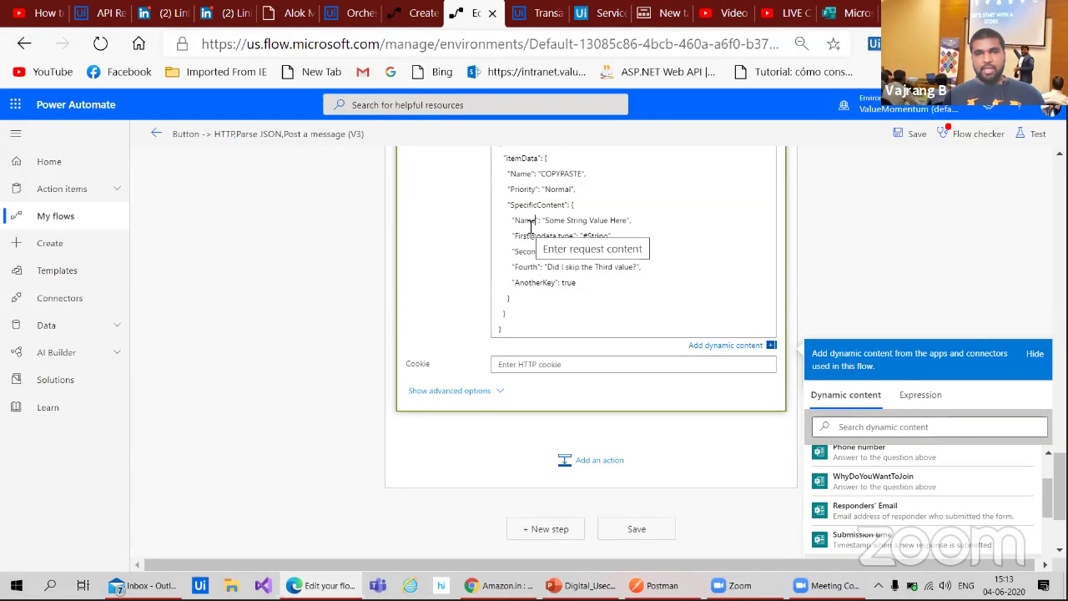
pyautogui.doubleClick(520, 238)
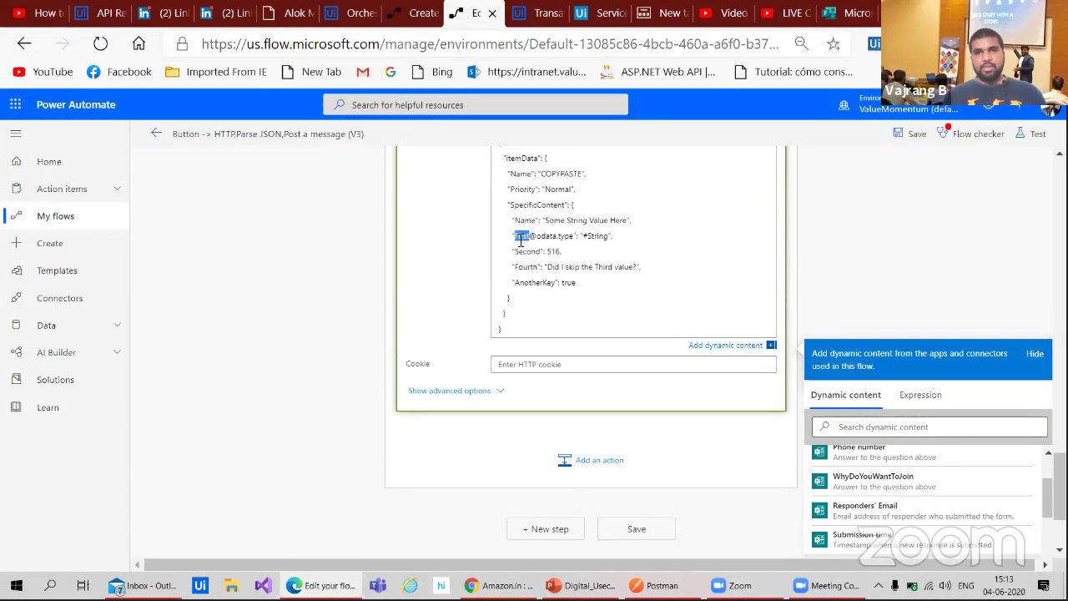
pyautogui.write('Name@odata.ty')
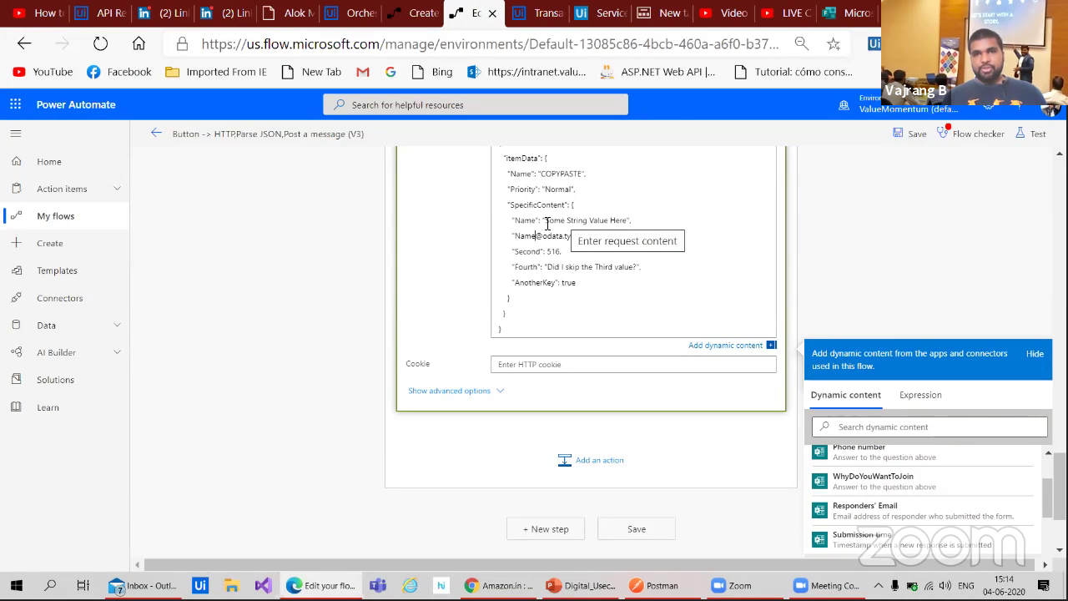
# - Replace the text Some String Value Here in SpecificContent's Name with the form's Name answer as dynamic content
pyautogui.moveTo(545, 221); pyautogui.dragTo(630, 221)
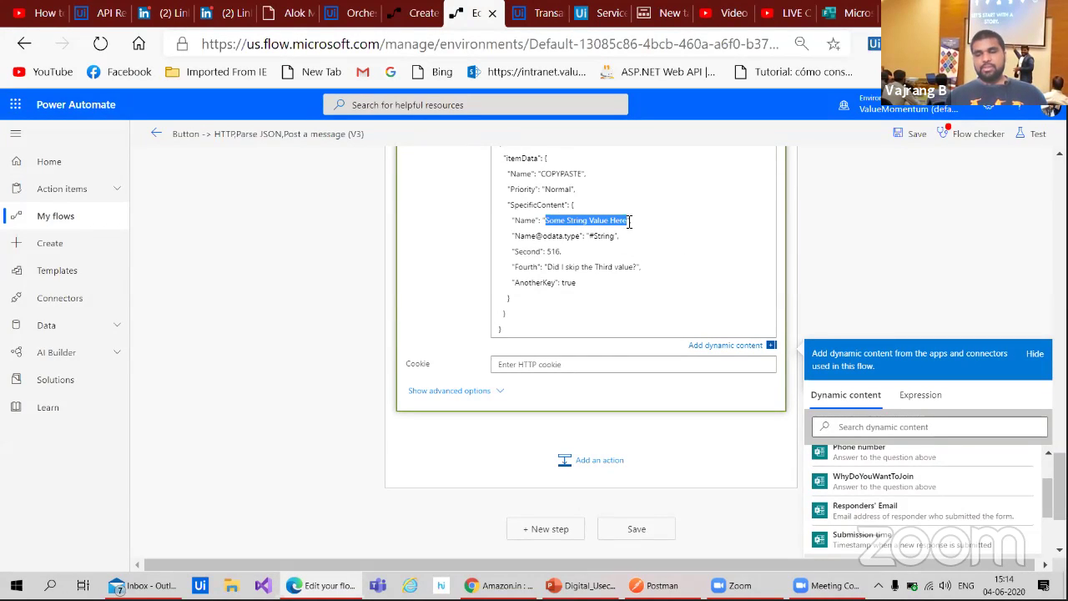
pyautogui.press('BackSpace')
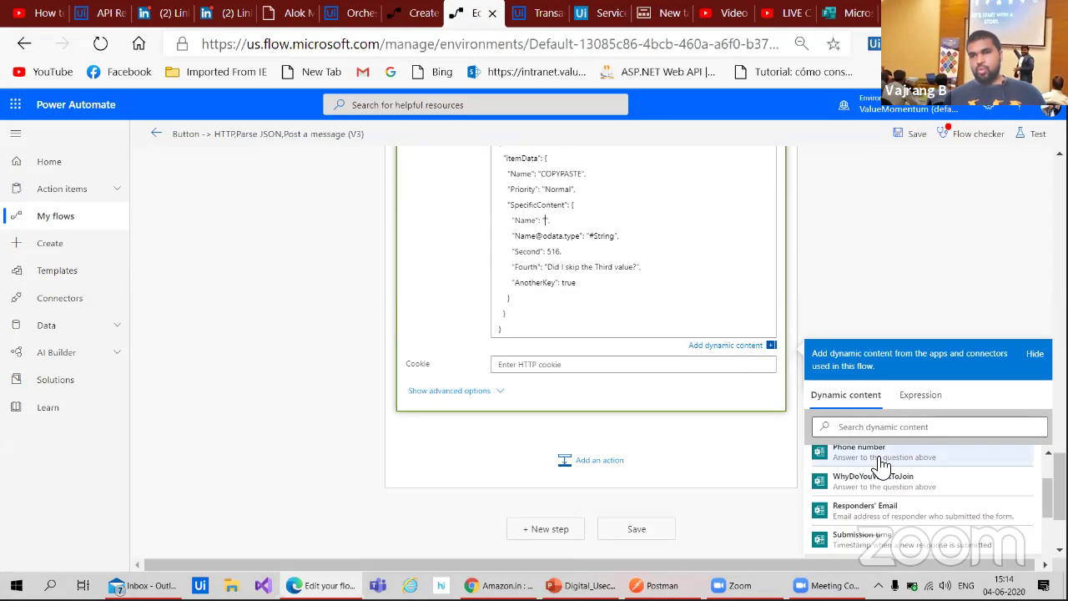
pyautogui.scroll(3, 880, 465)
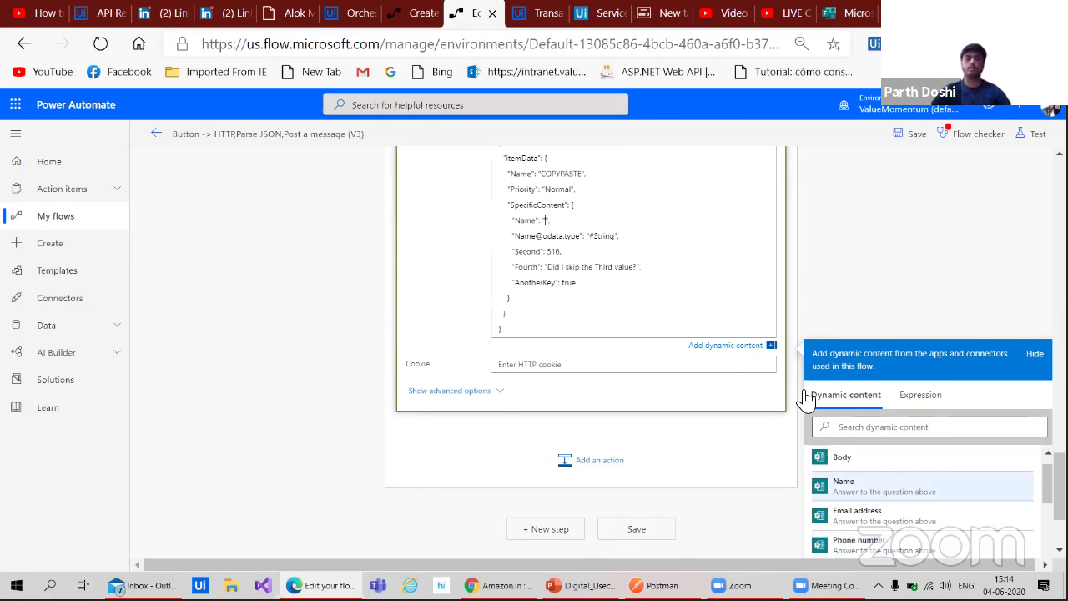
pyautogui.click(842, 485)
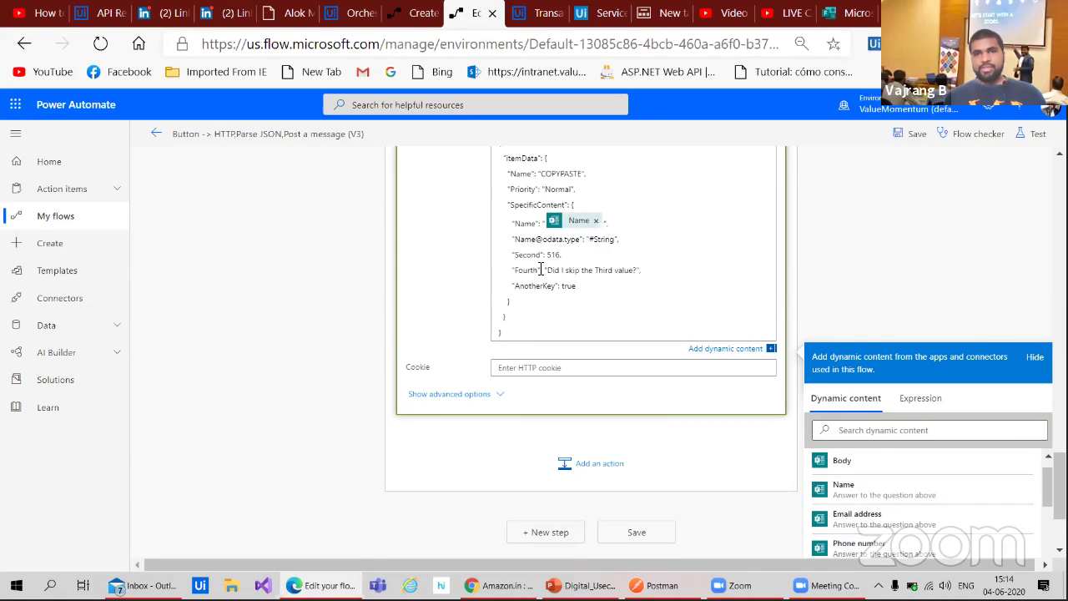
# - Rename SpecificContent's Second key to why and replace its value with the form's WhyDoYouWantToJoin answer as quoted dynamic content
pyautogui.doubleClick(530, 256)
pyautogui.write('why')
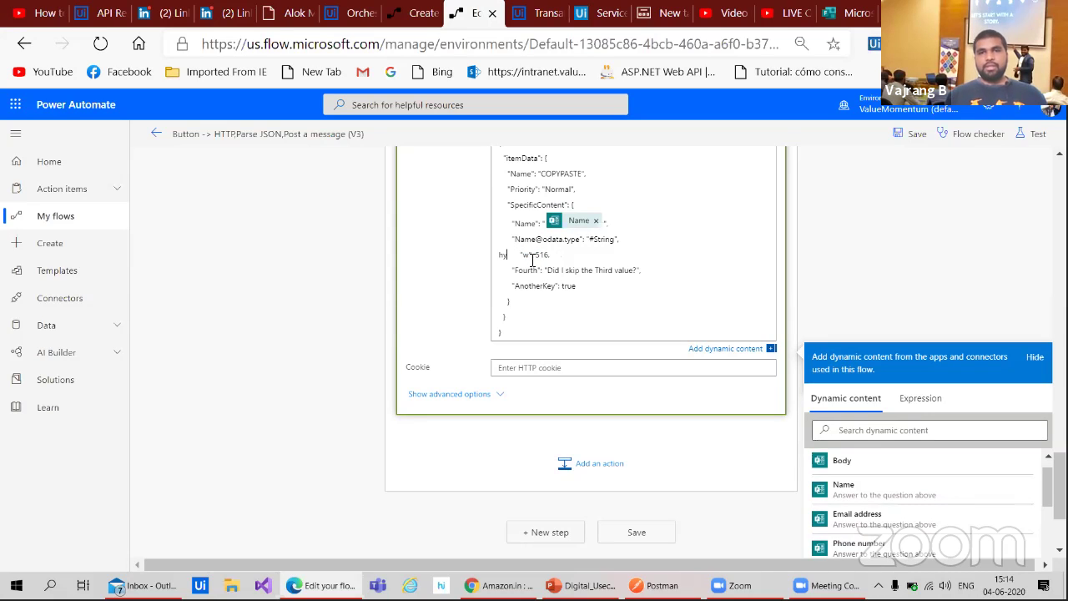
pyautogui.press('BackSpace')
pyautogui.press('BackSpace')
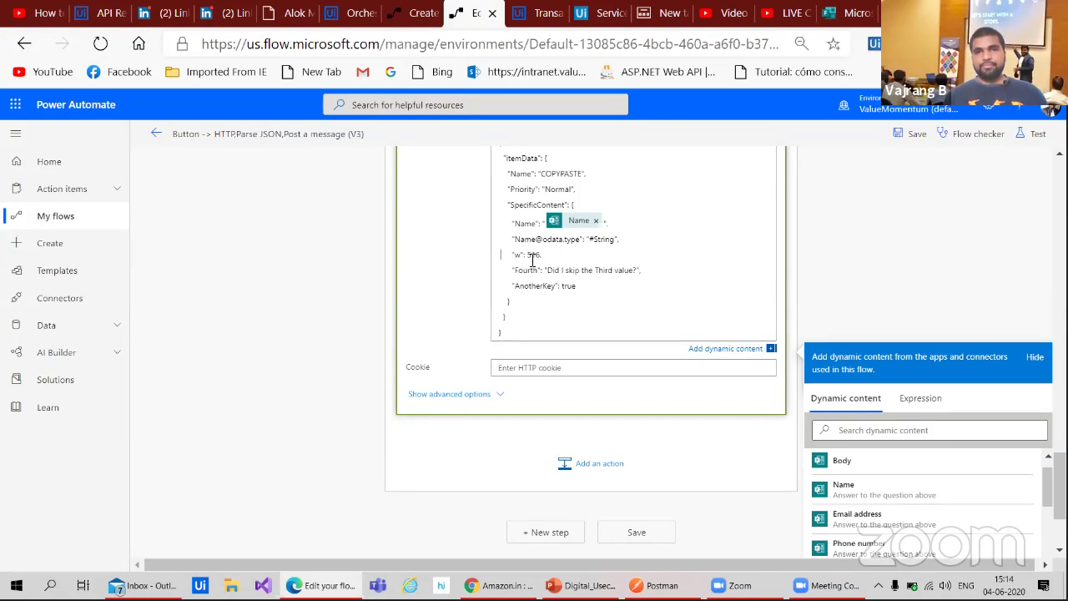
pyautogui.write('y')
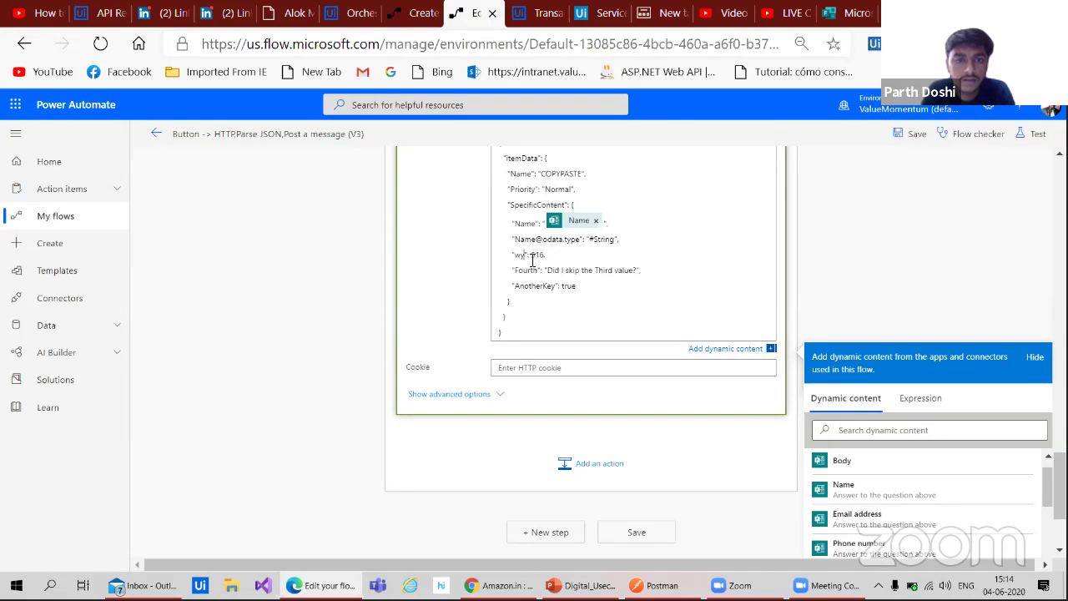
pyautogui.write('h')
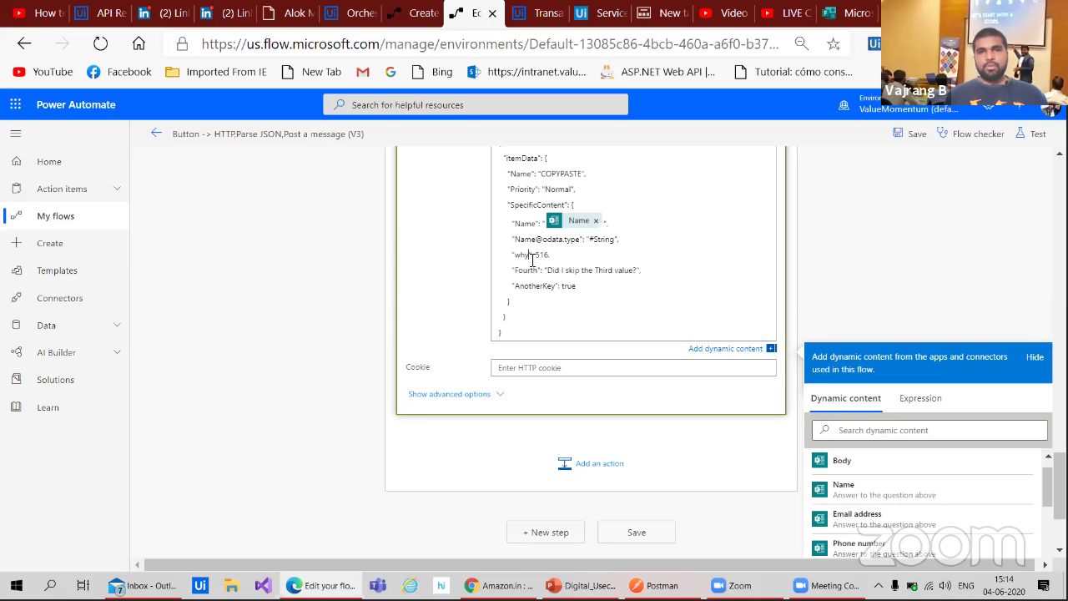
pyautogui.press('End')
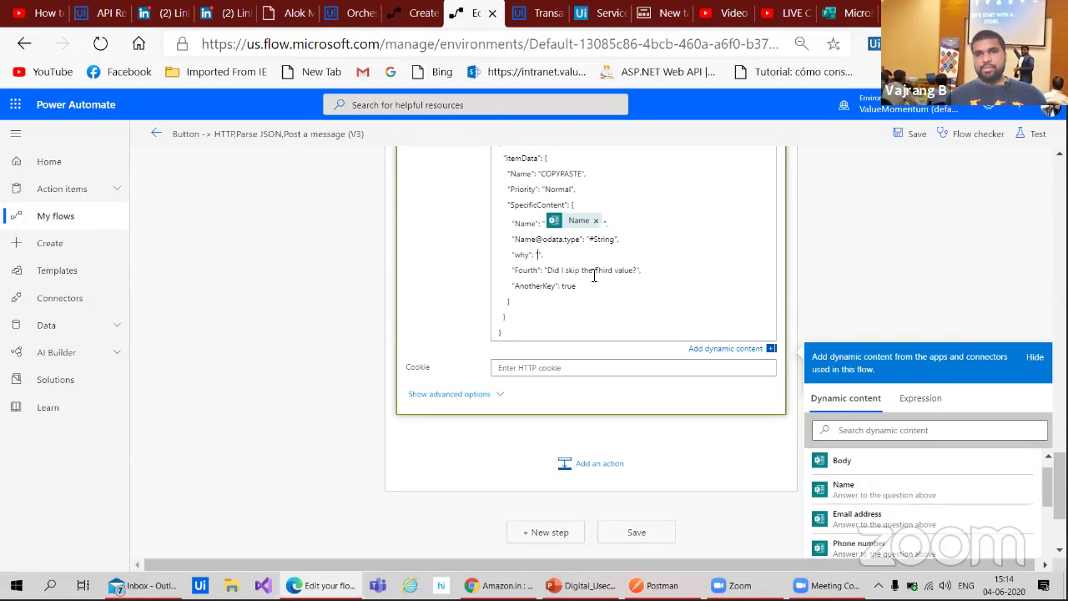
pyautogui.scroll(-1, 918, 501)
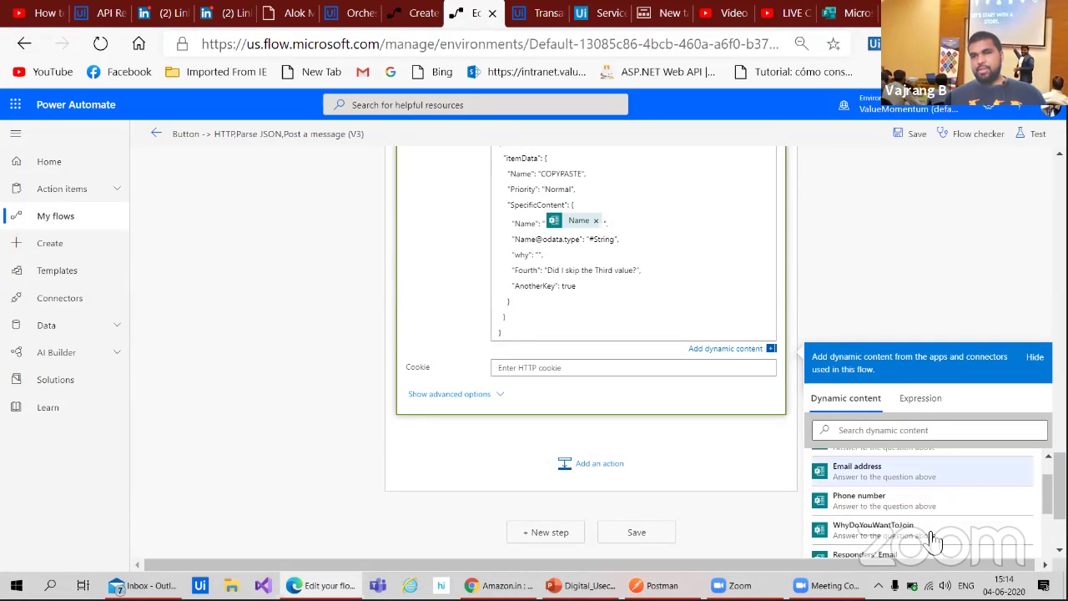
pyautogui.click(873, 523)
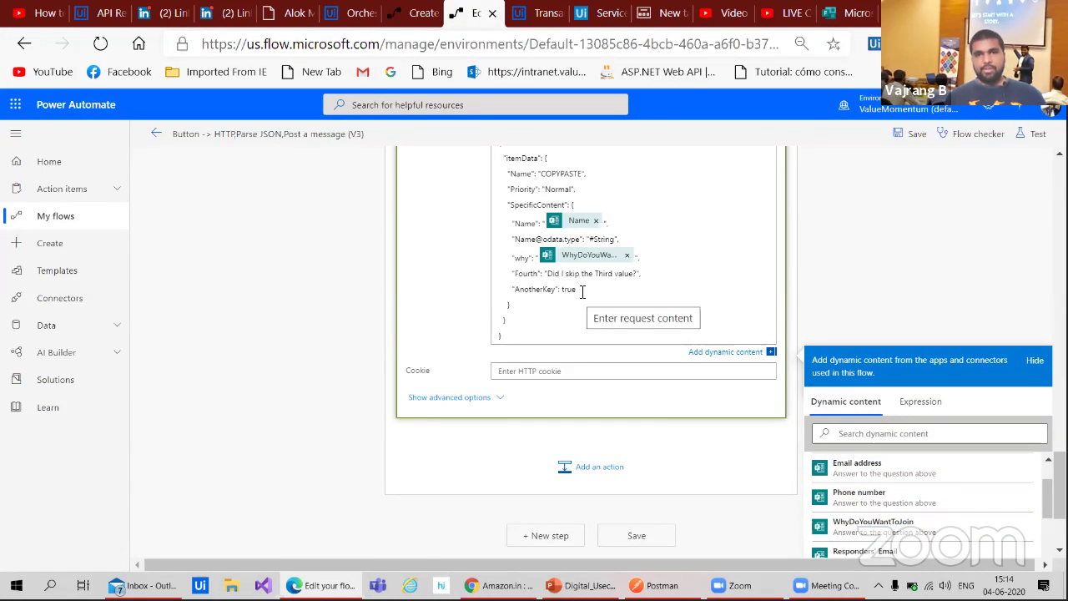
# - Check the first COPYPASTE queue item's details in UiPath Orchestrator, and delete the Fourth and AnotherKey entries from HTTP 4's SpecificContent in Power Automate
pyautogui.moveTo(582, 289); pyautogui.dragTo(497, 284)
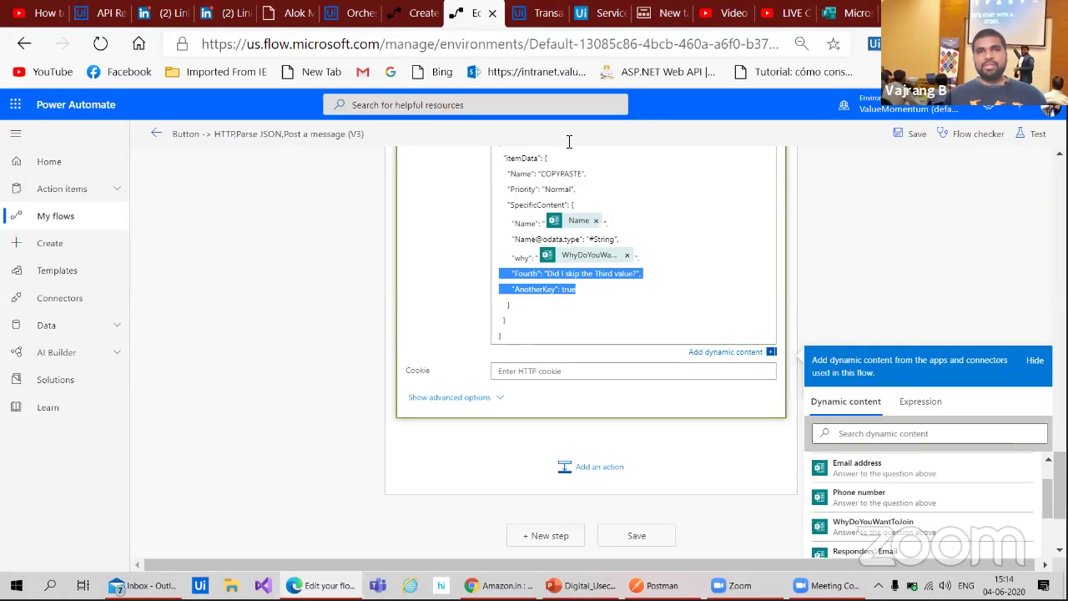
pyautogui.click(596, 22)
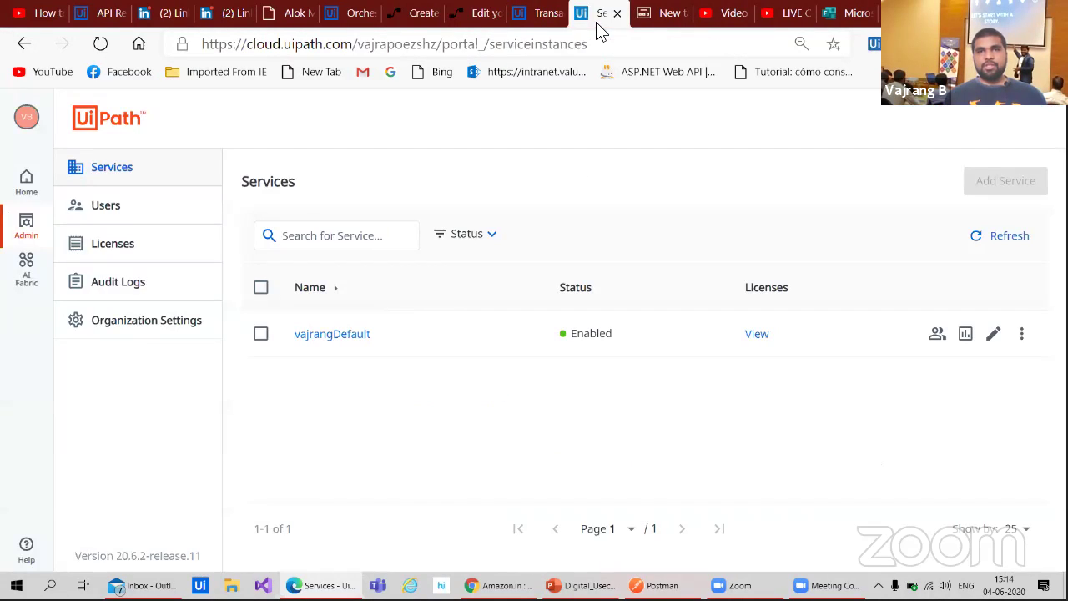
pyautogui.click(540, 22)
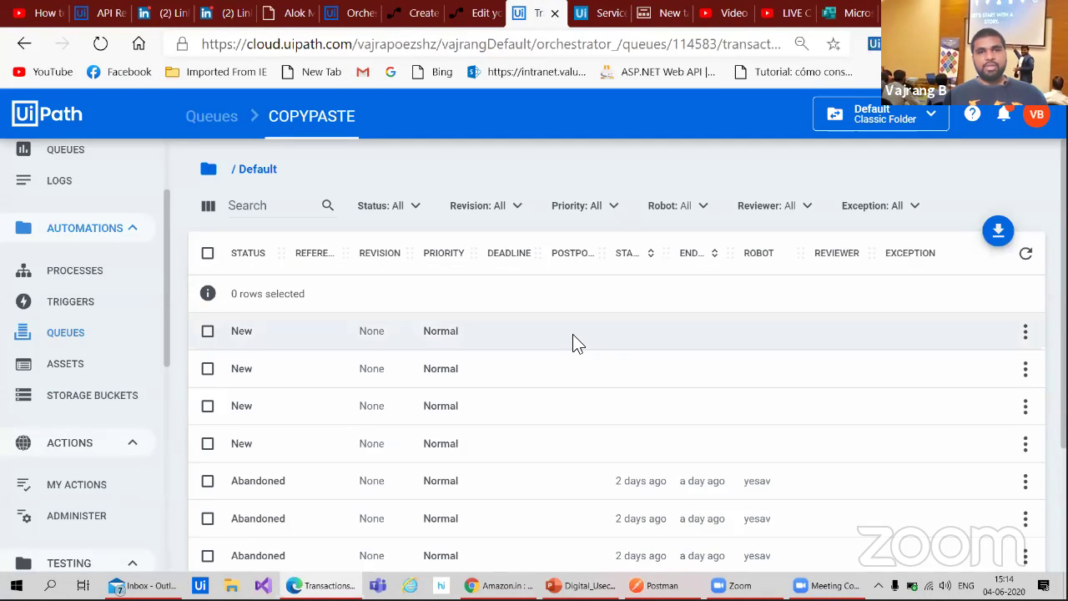
pyautogui.click(1025, 330)
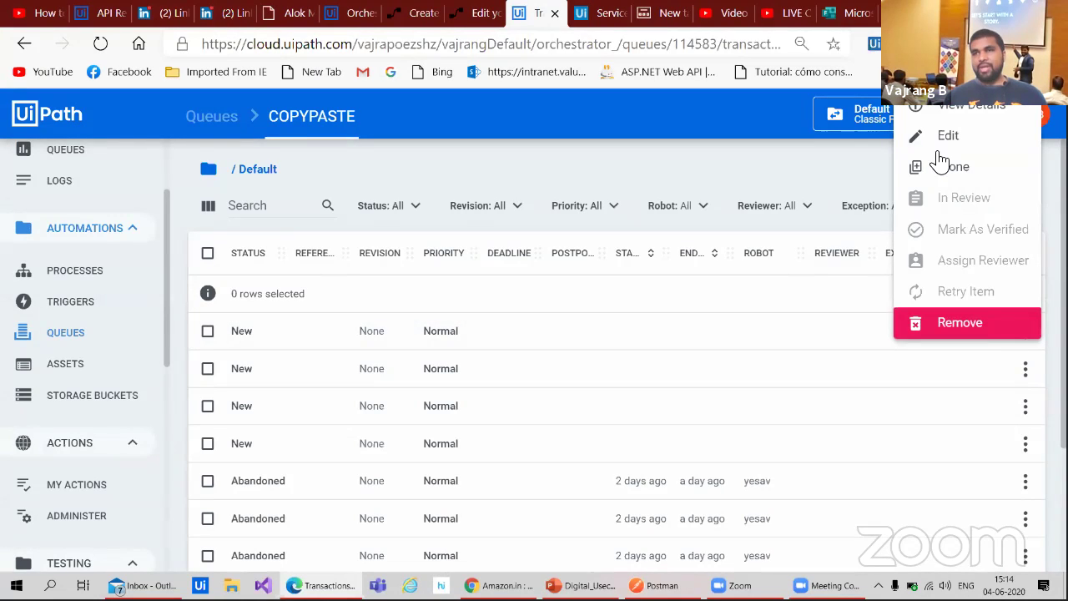
pyautogui.click(956, 107)
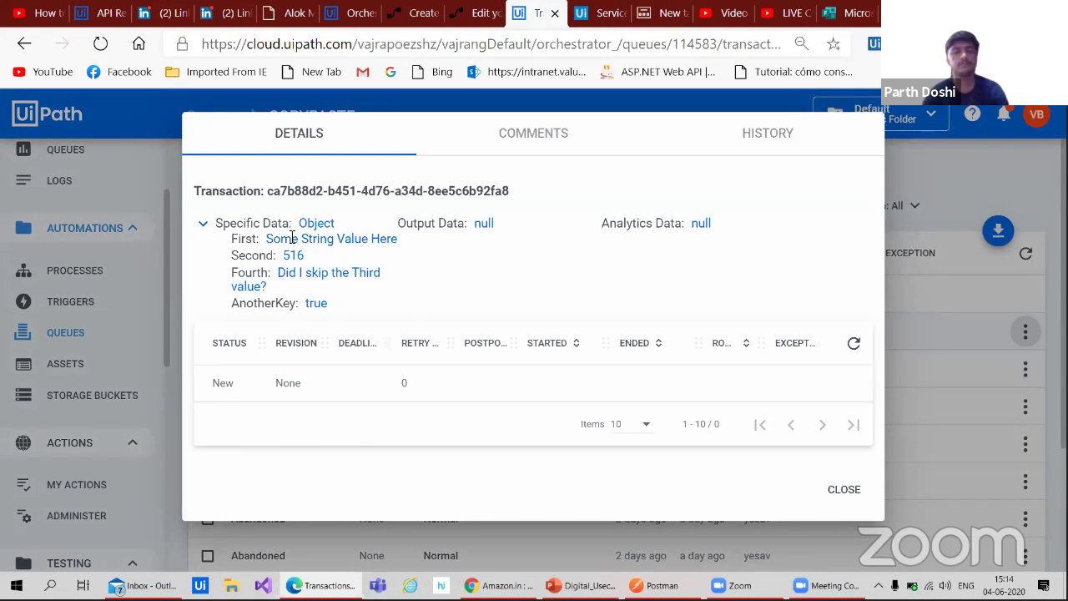
pyautogui.click(484, 15)
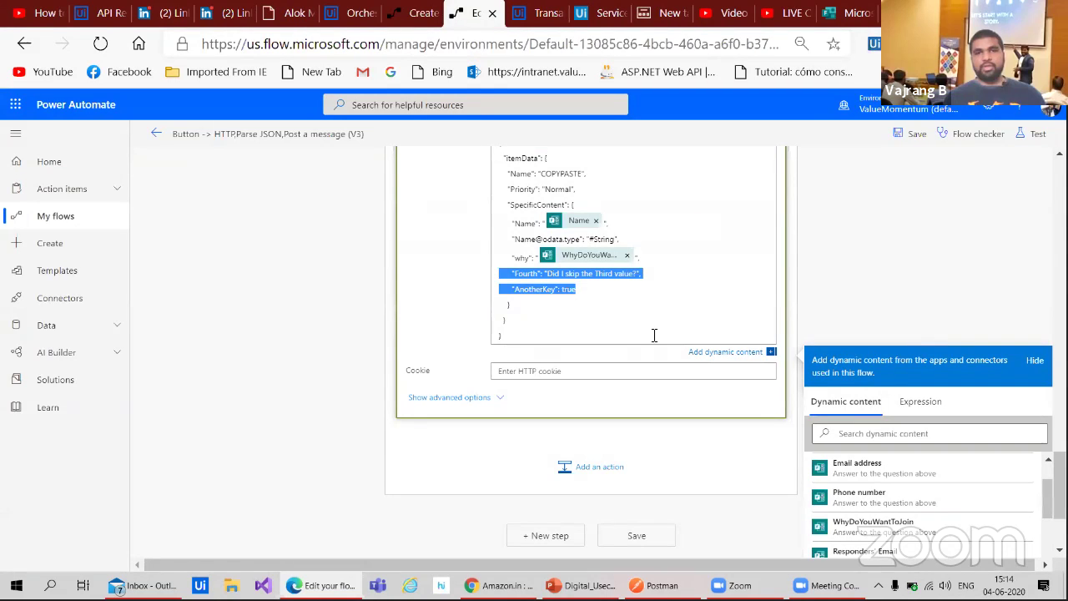
pyautogui.press('BackSpace')
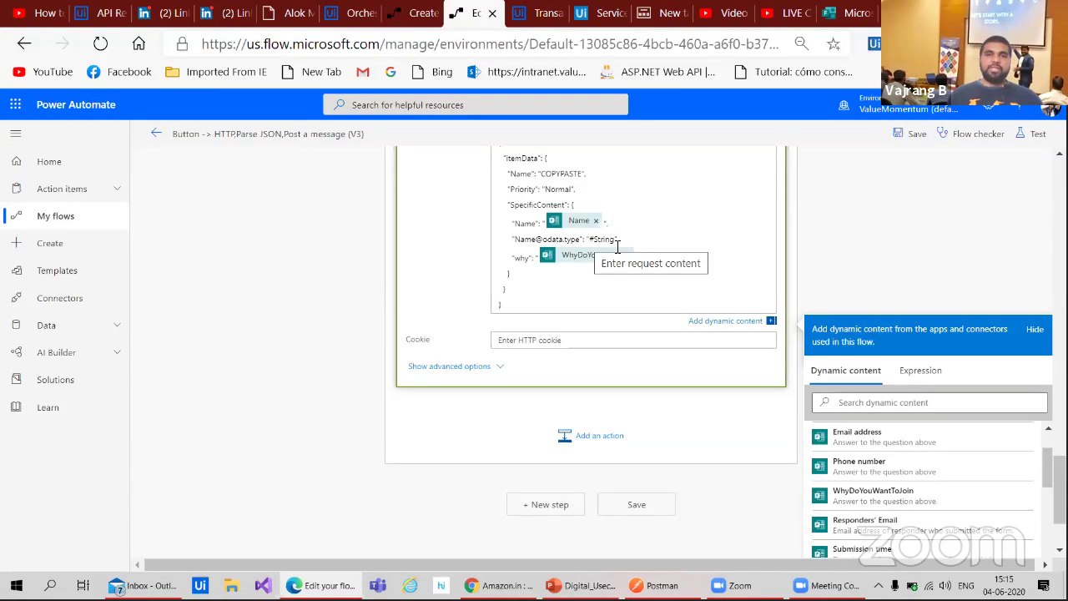
# - Review HTTP 4's edited body and save the flow
pyautogui.scroll(2, 773, 282)
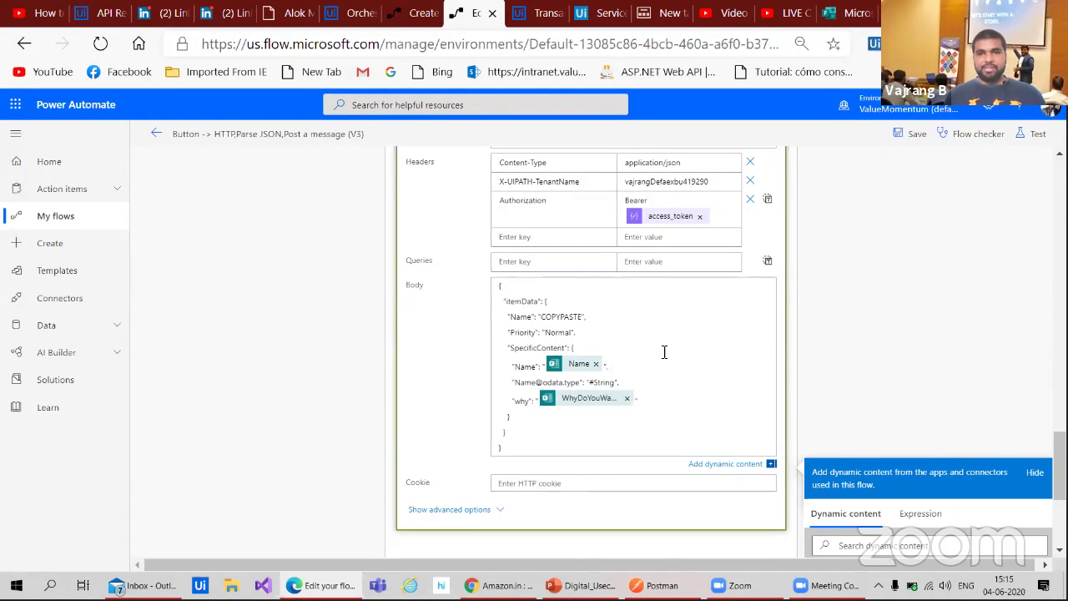
pyautogui.scroll(-2, 637, 373)
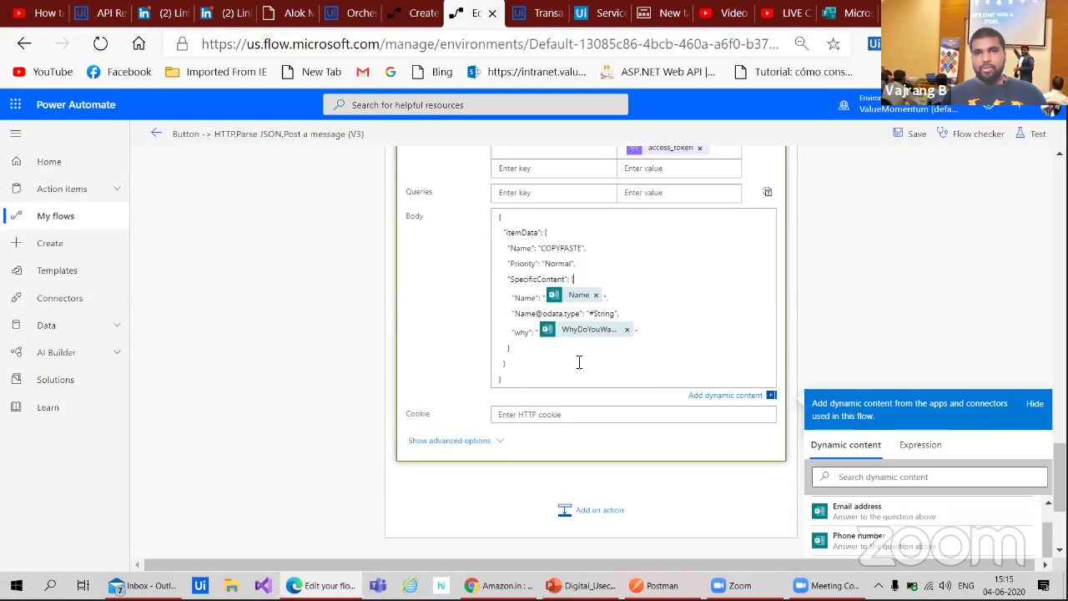
pyautogui.scroll(-2, 674, 312)
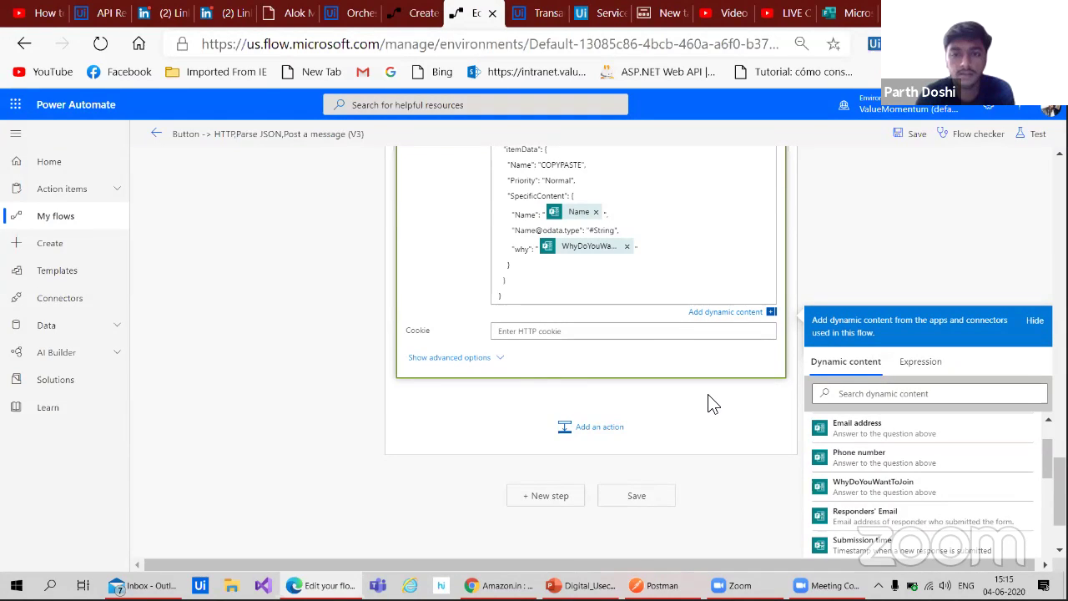
pyautogui.hotkey('ctrl', 's')
pyautogui.press('Escape')
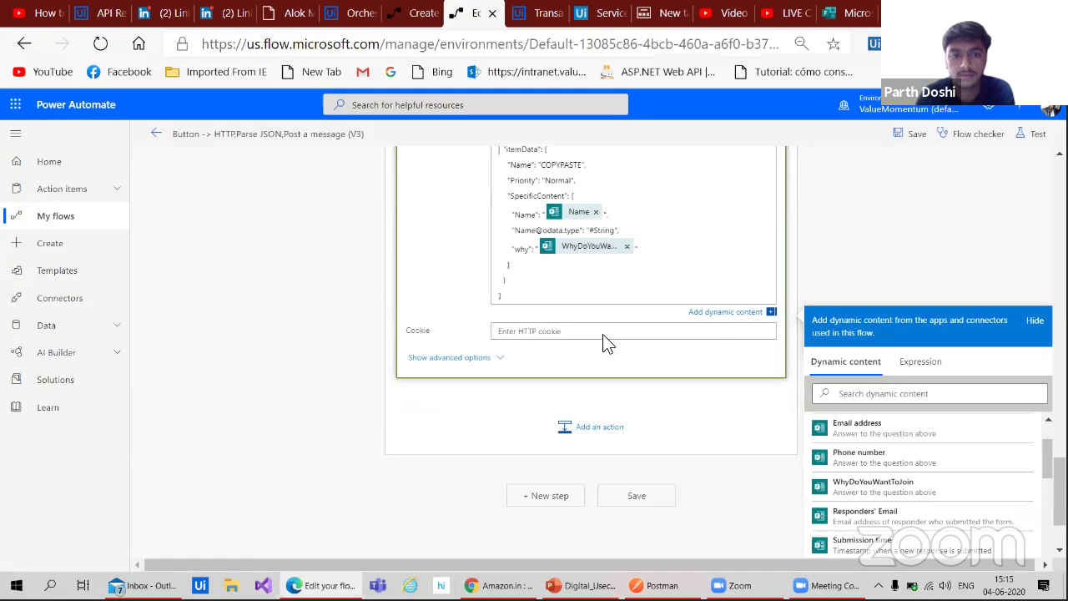
pyautogui.click(913, 133)
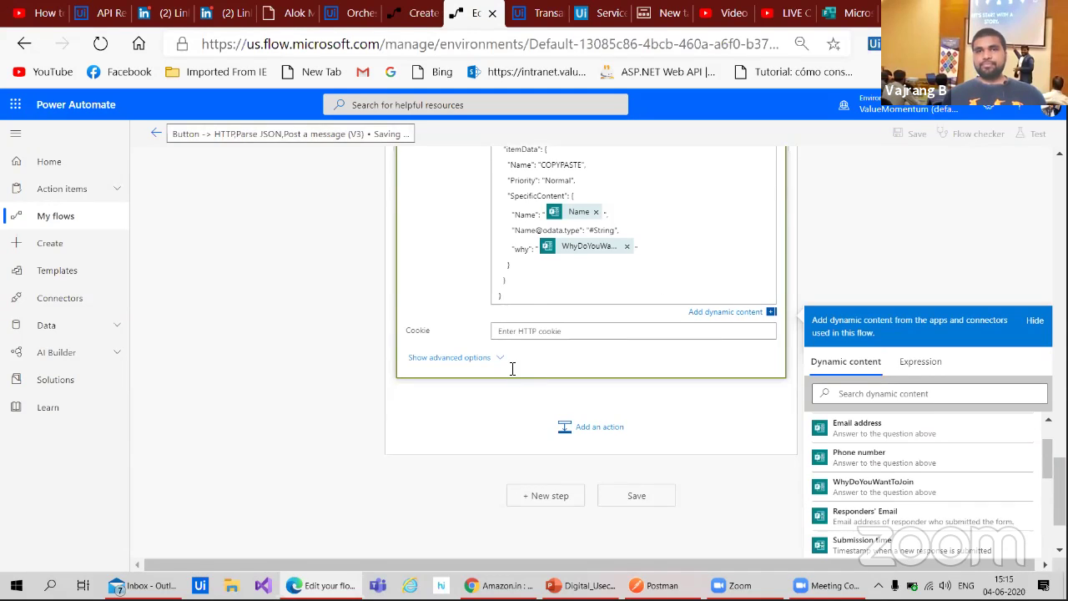
# - Start a test run of the flow with the option to perform the trigger action manually
pyautogui.scroll(2, 512, 364)
pyautogui.scroll(5, 317, 294)
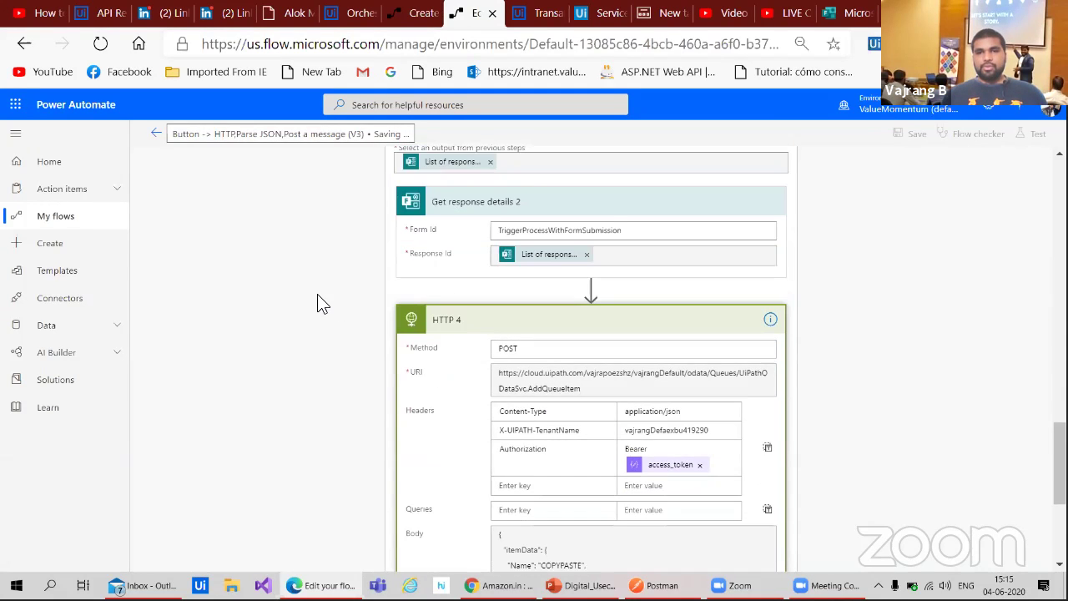
pyautogui.scroll(-1, 317, 302)
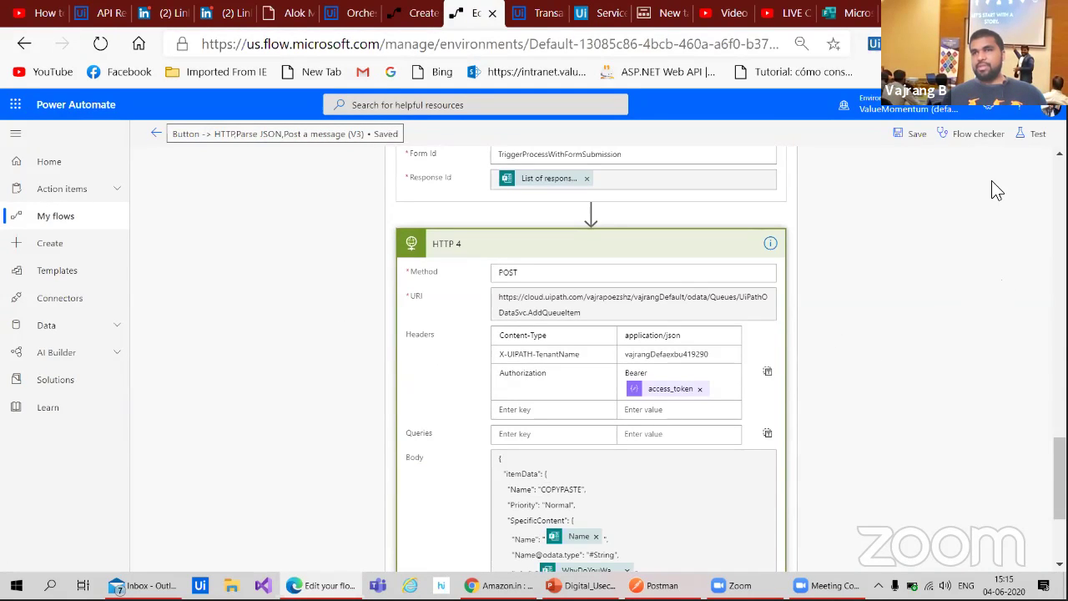
pyautogui.click(1034, 135)
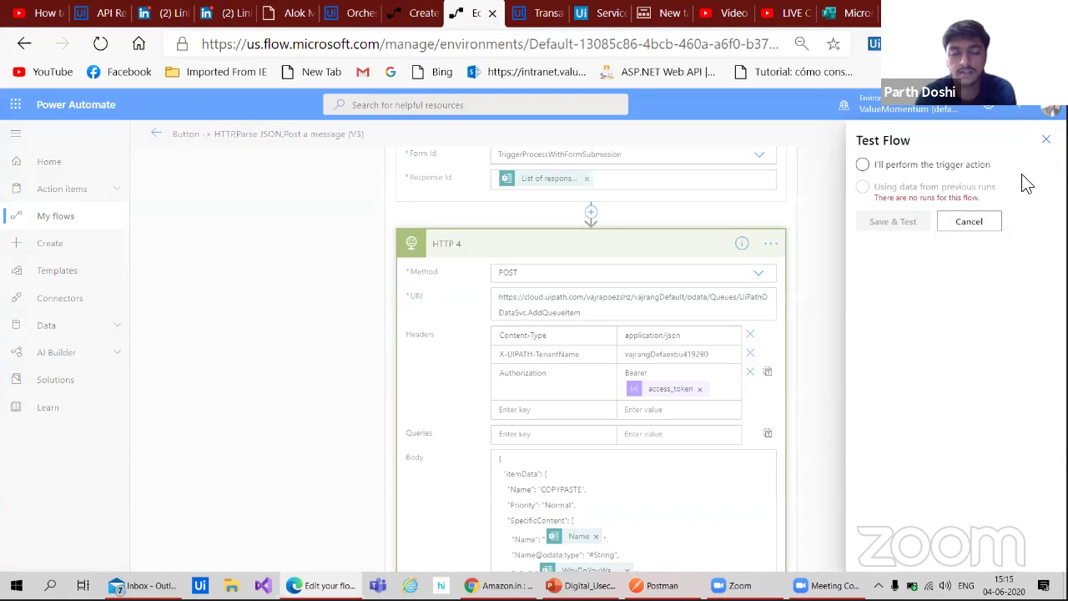
pyautogui.click(947, 167)
pyautogui.click(931, 185)
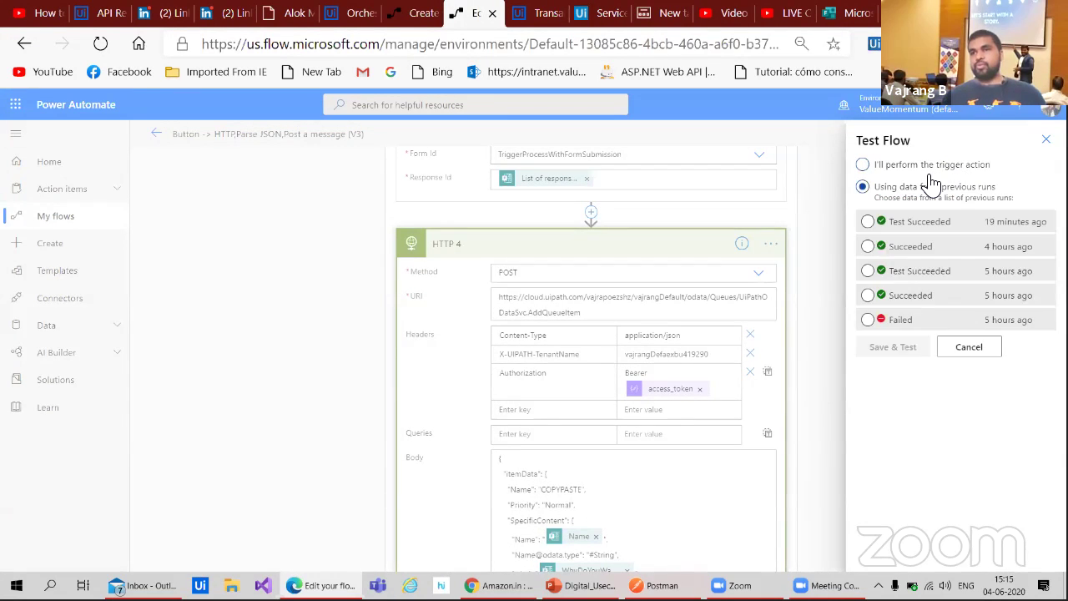
pyautogui.click(922, 167)
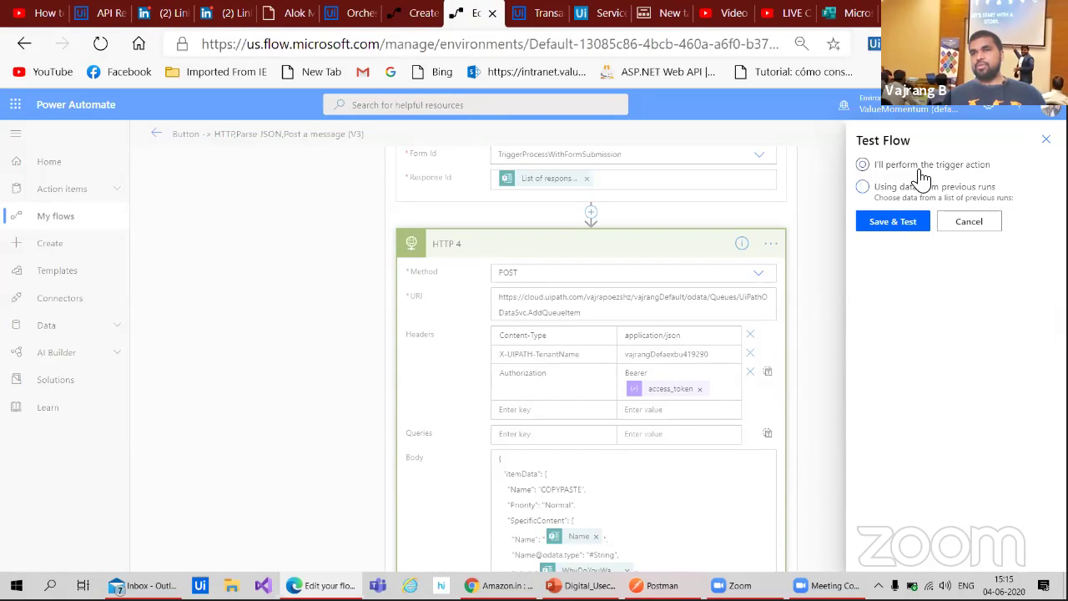
pyautogui.click(913, 224)
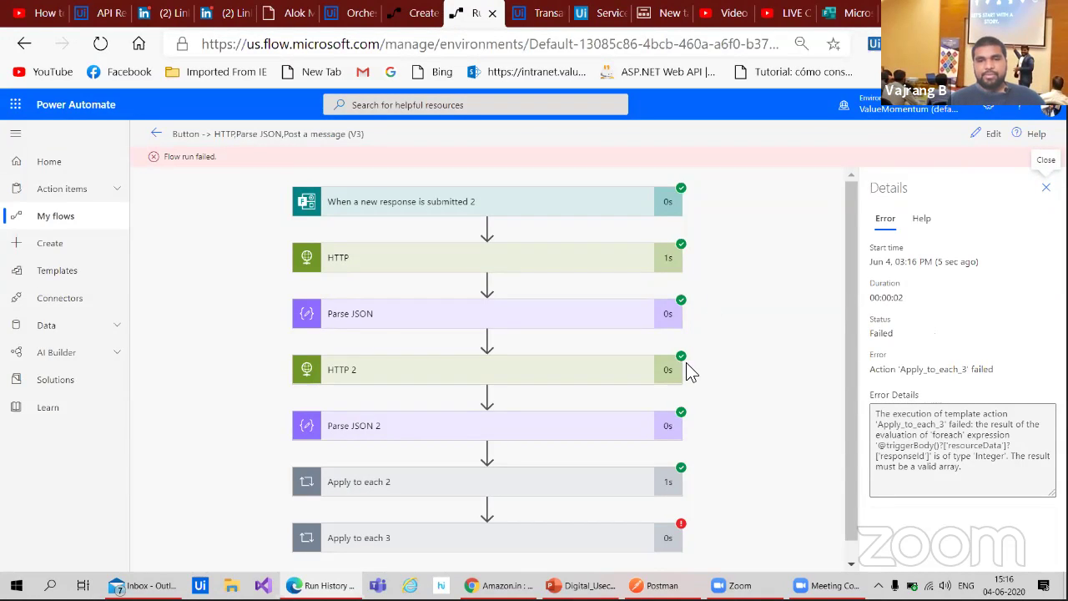
# - Inspect the Apply to each 3 error in the test run, reopen the flow for editing and dismiss the Hello World message box
pyautogui.click(443, 530)
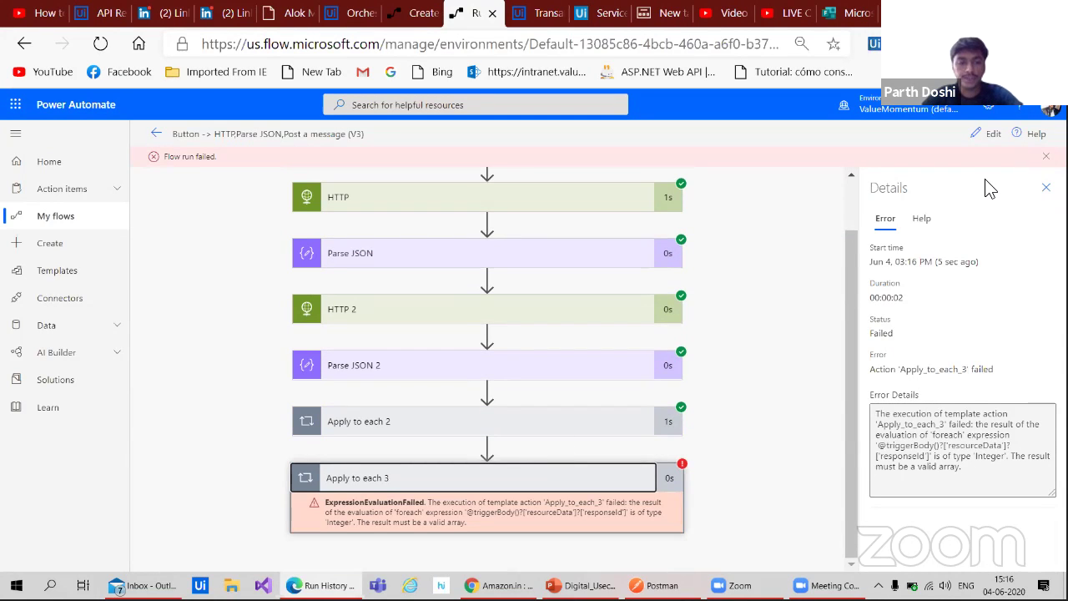
pyautogui.click(986, 135)
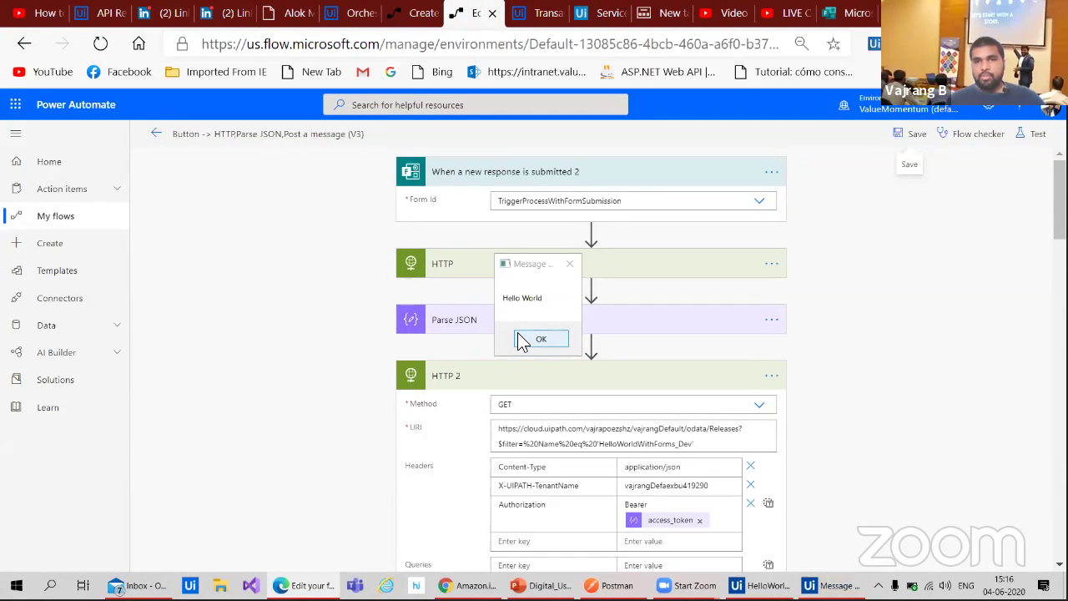
pyautogui.click(527, 340)
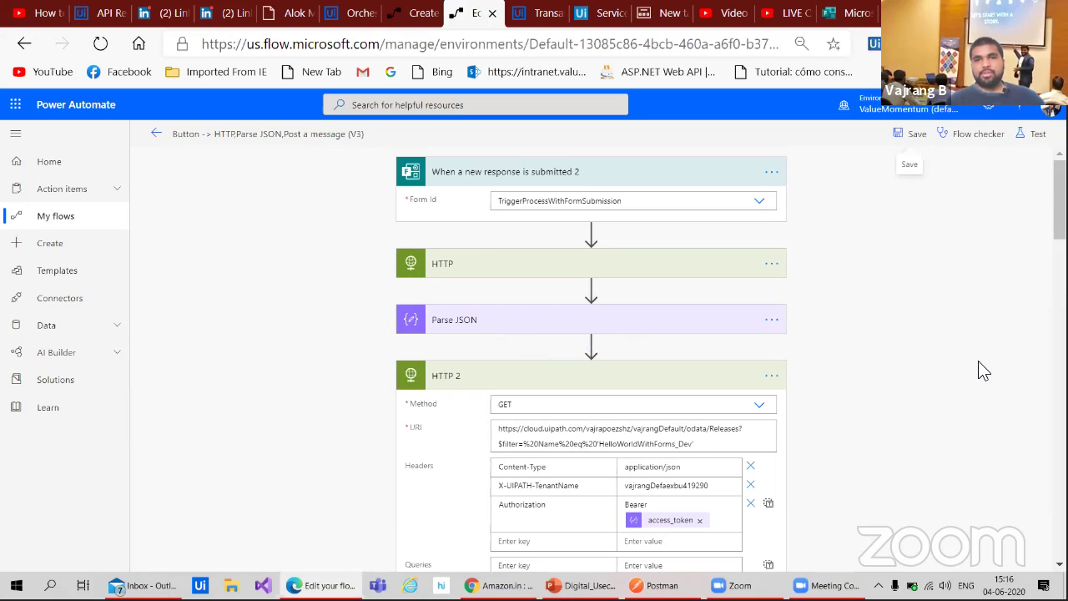
# - Examine the HTTP 2, Parse JSON 2 and Apply to each 2 actions, including HTTP 3's request settings
pyautogui.scroll(-3, 886, 402)
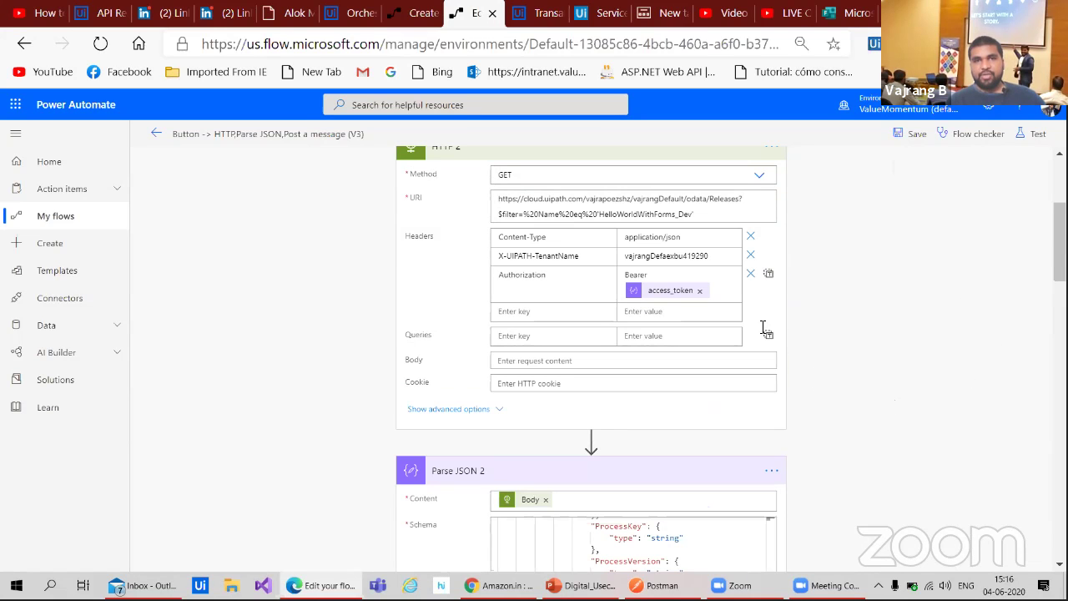
pyautogui.scroll(1, 345, 267)
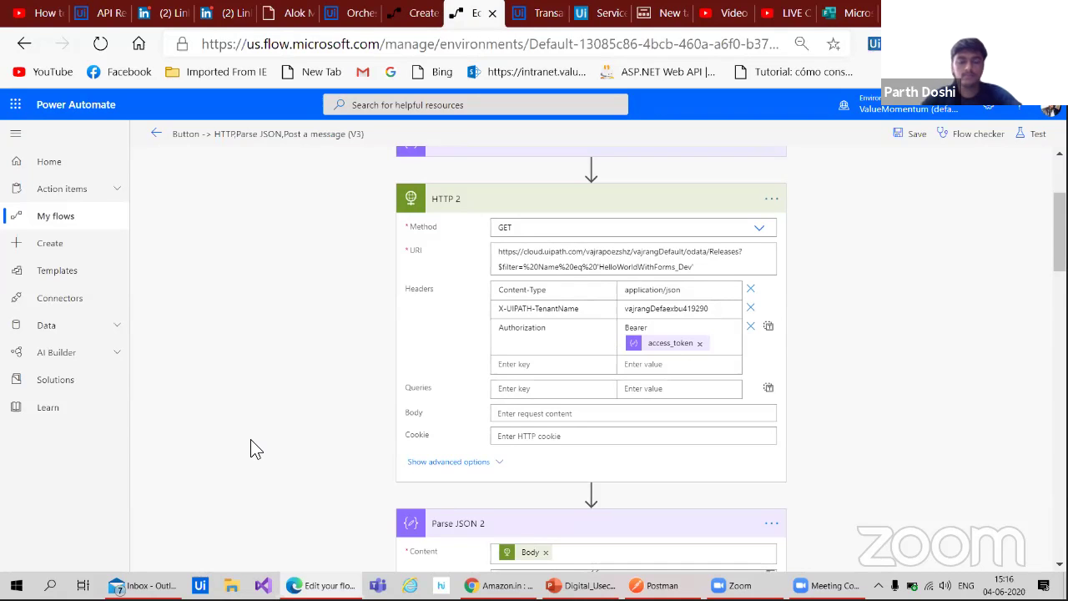
pyautogui.scroll(-3, 253, 446)
pyautogui.scroll(-5, 446, 492)
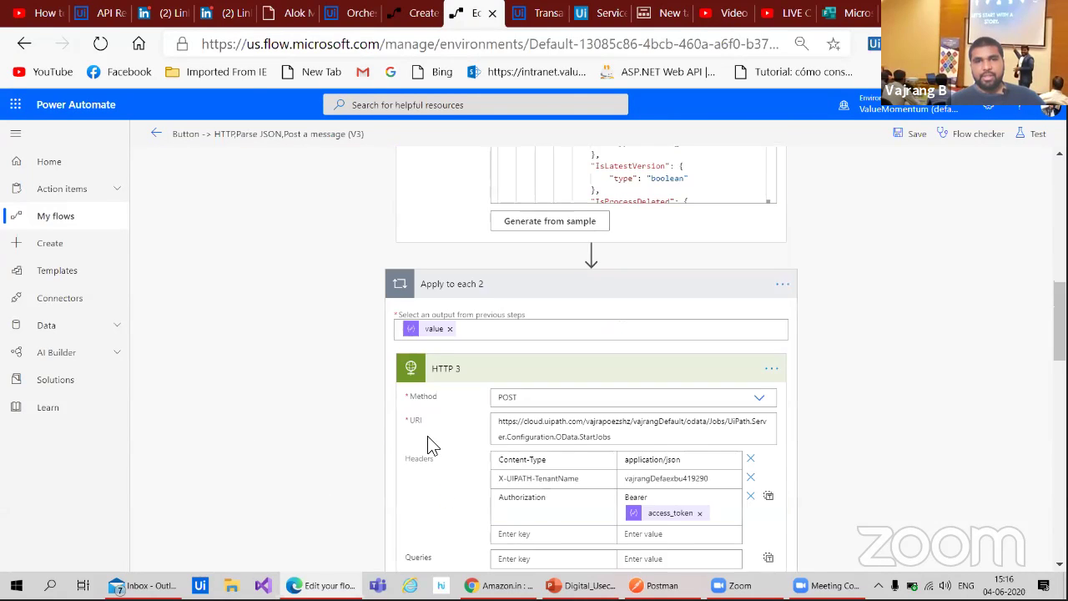
pyautogui.scroll(-3, 317, 432)
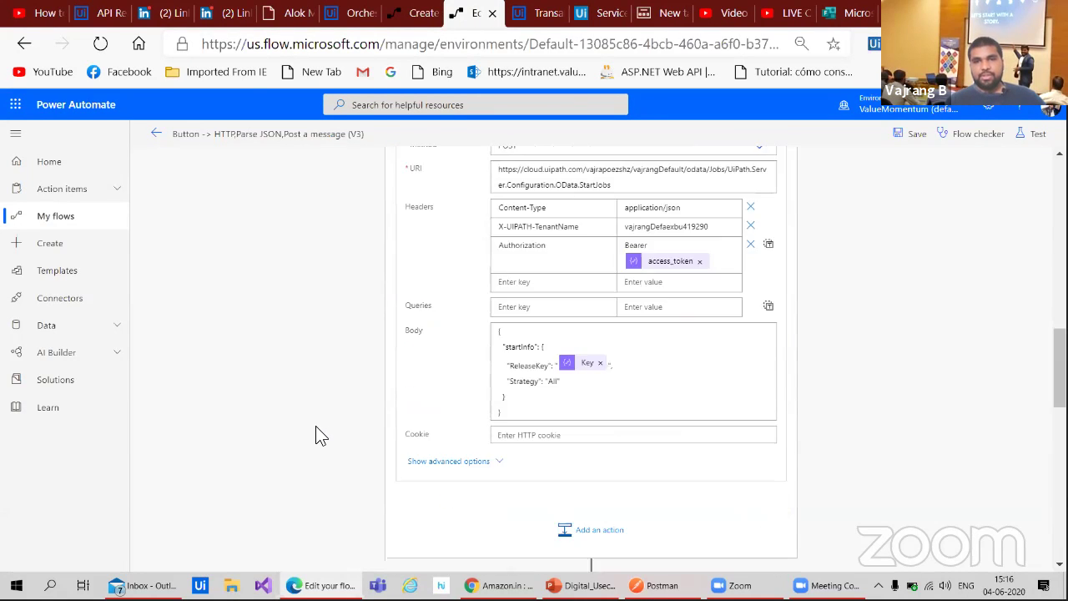
pyautogui.scroll(1, 317, 432)
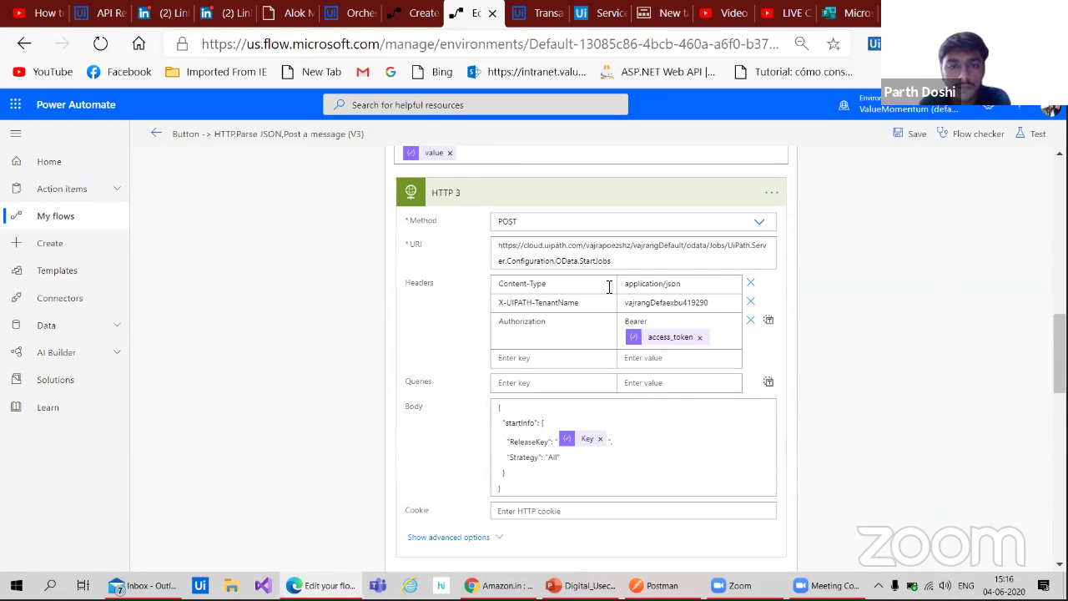
pyautogui.scroll(3, 608, 286)
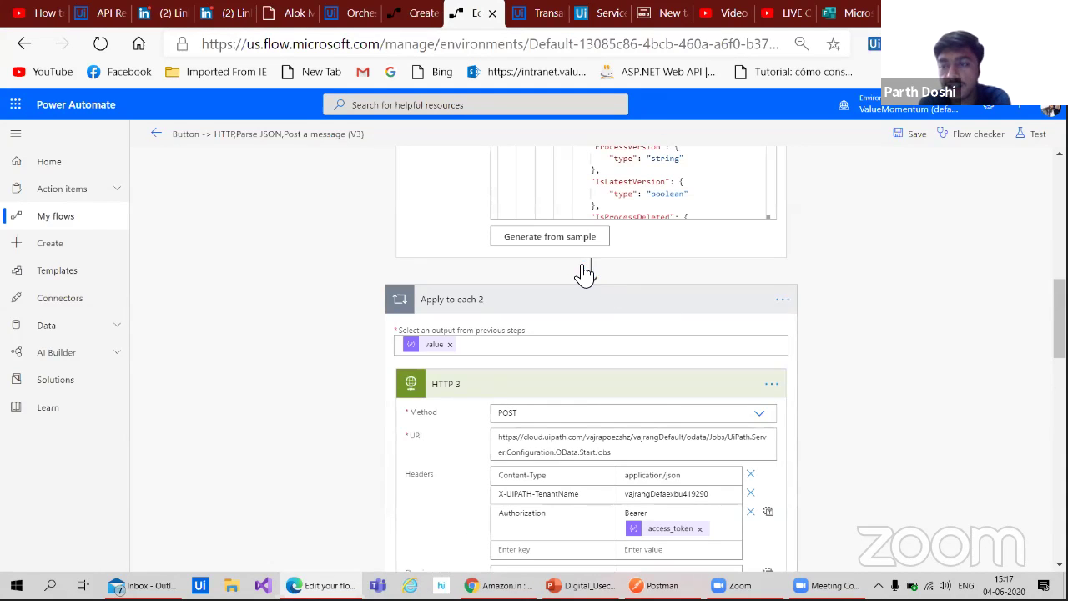
# - Collapse Apply to each 2 and bring the Apply to each 3 loop with its response input into view
pyautogui.click(776, 307)
pyautogui.scroll(-2, 823, 375)
pyautogui.scroll(-1, 823, 377)
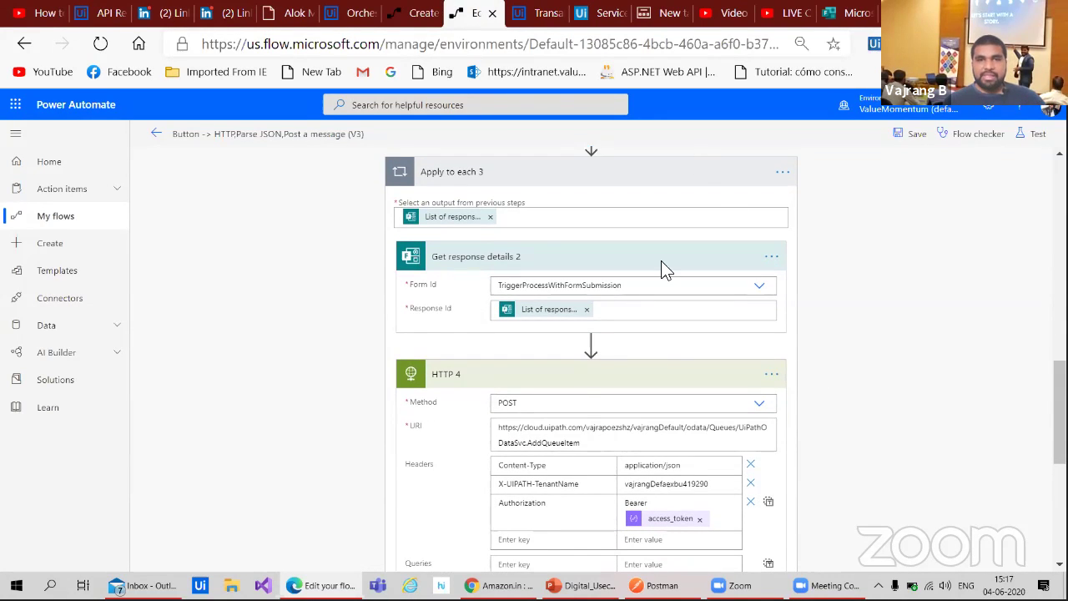
# - Collapse Apply to each 3, refresh the COPYPASTE queue's transactions in UiPath Orchestrator, and review the details of the first New item
pyautogui.click(567, 166)
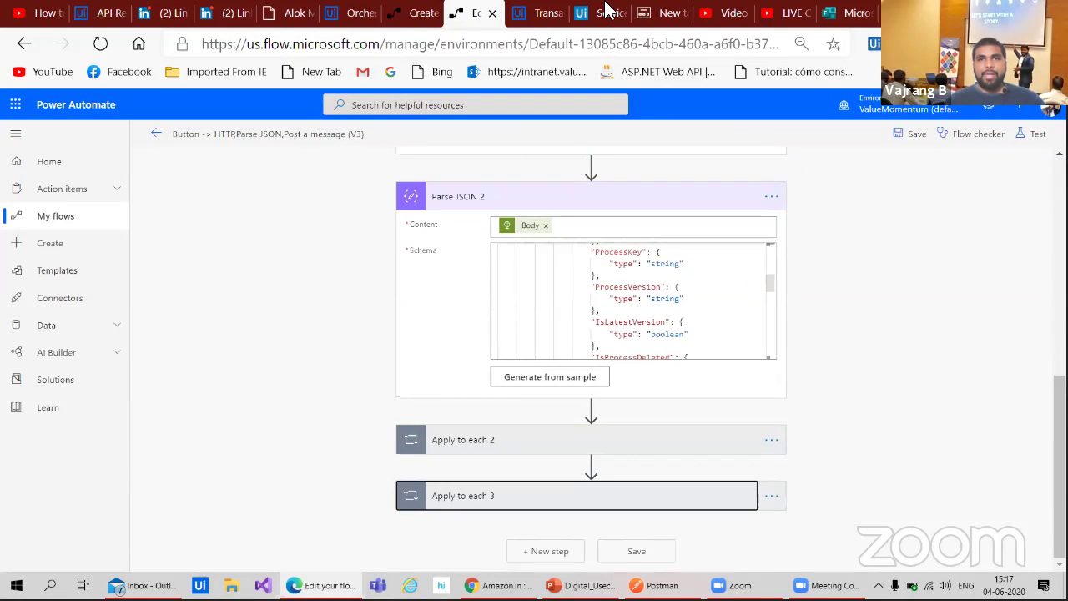
pyautogui.click(546, 18)
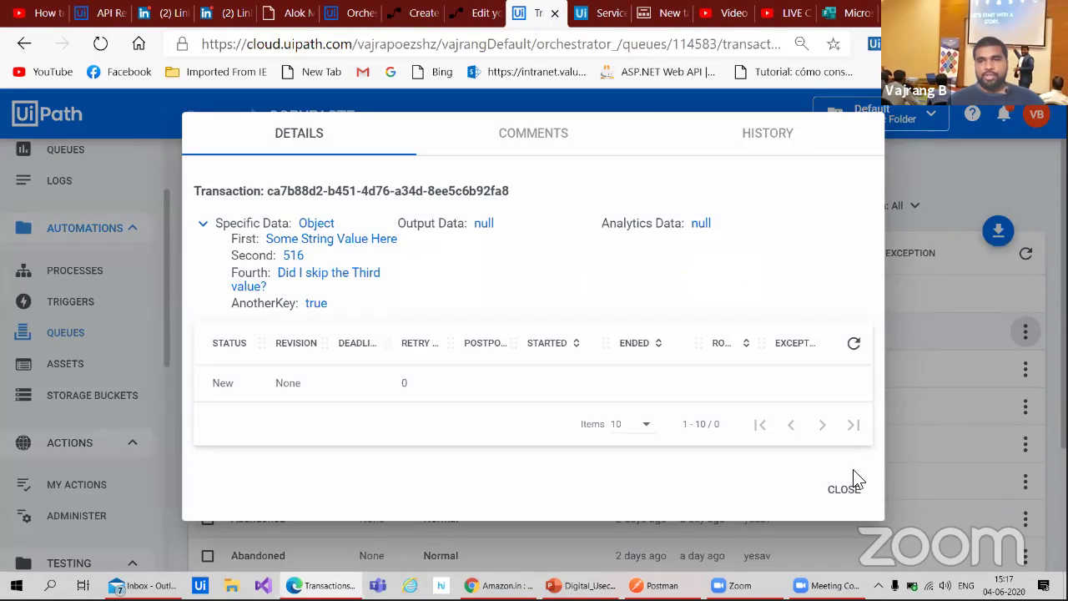
pyautogui.click(843, 490)
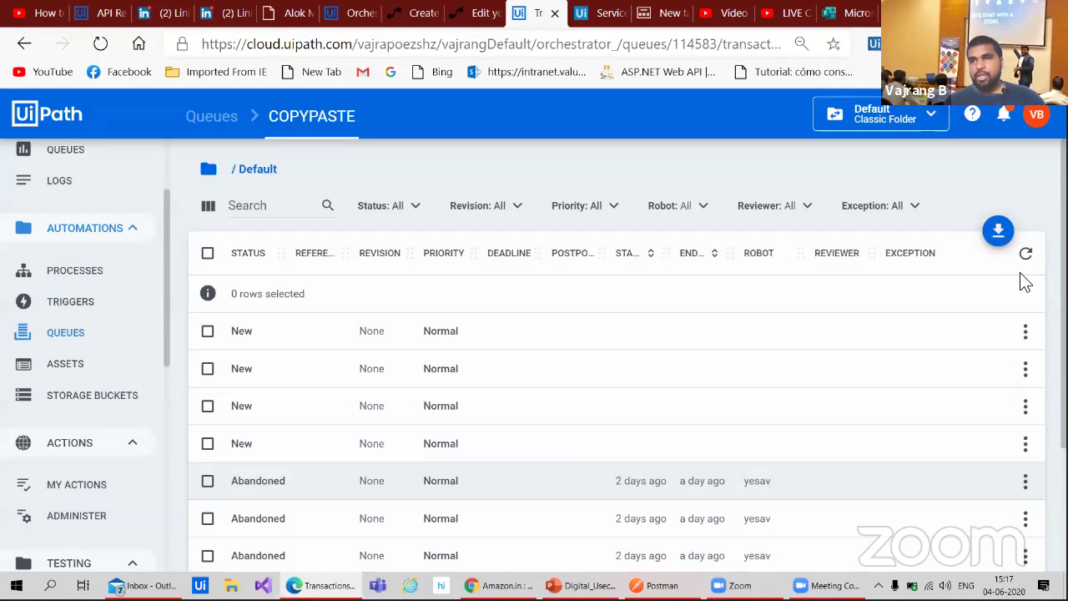
pyautogui.click(1025, 258)
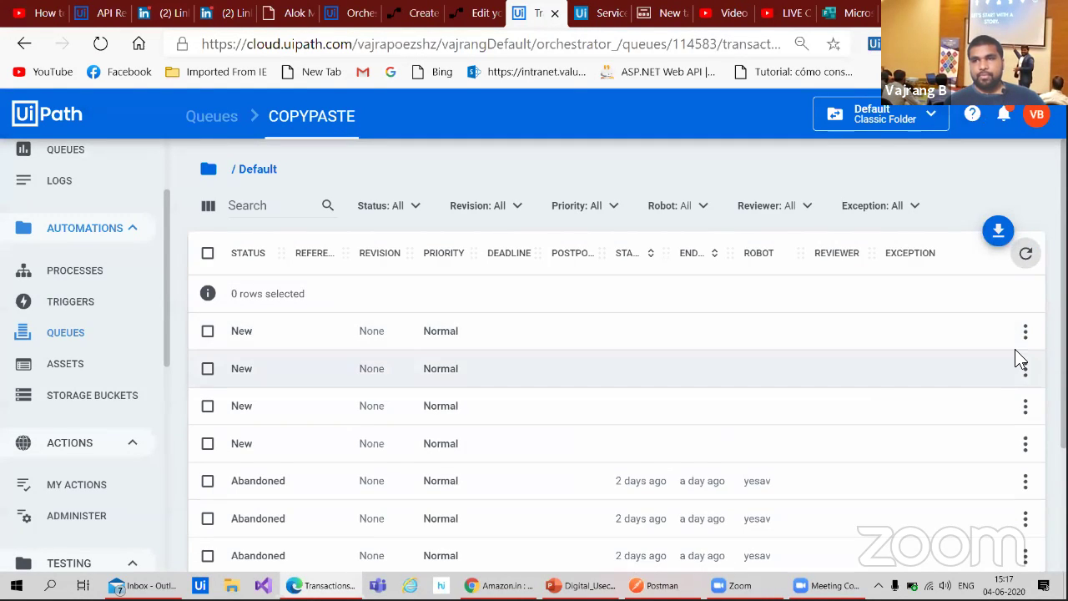
pyautogui.click(1025, 332)
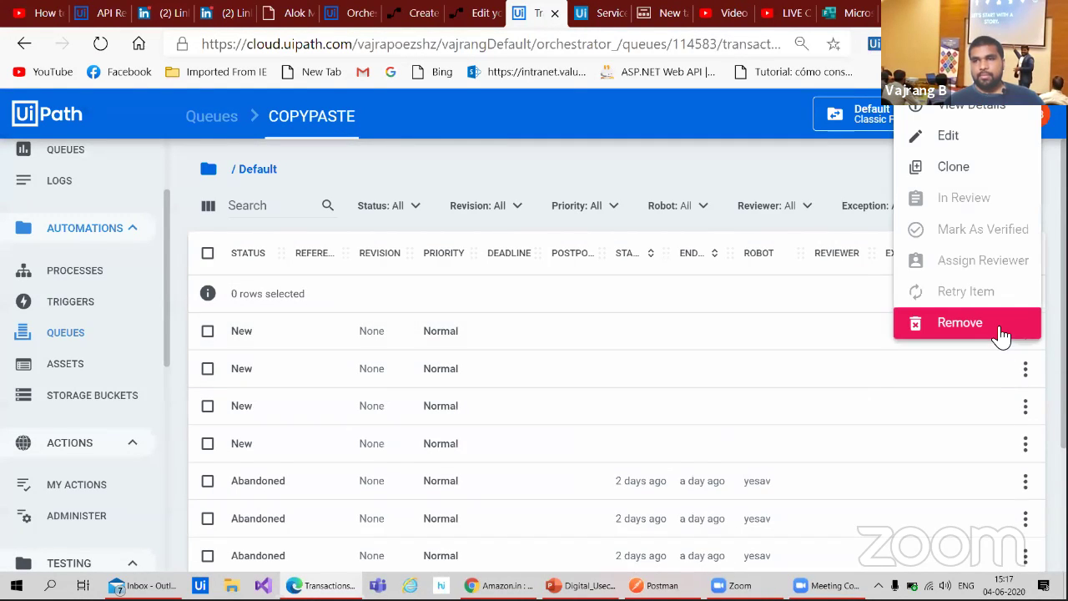
pyautogui.click(951, 106)
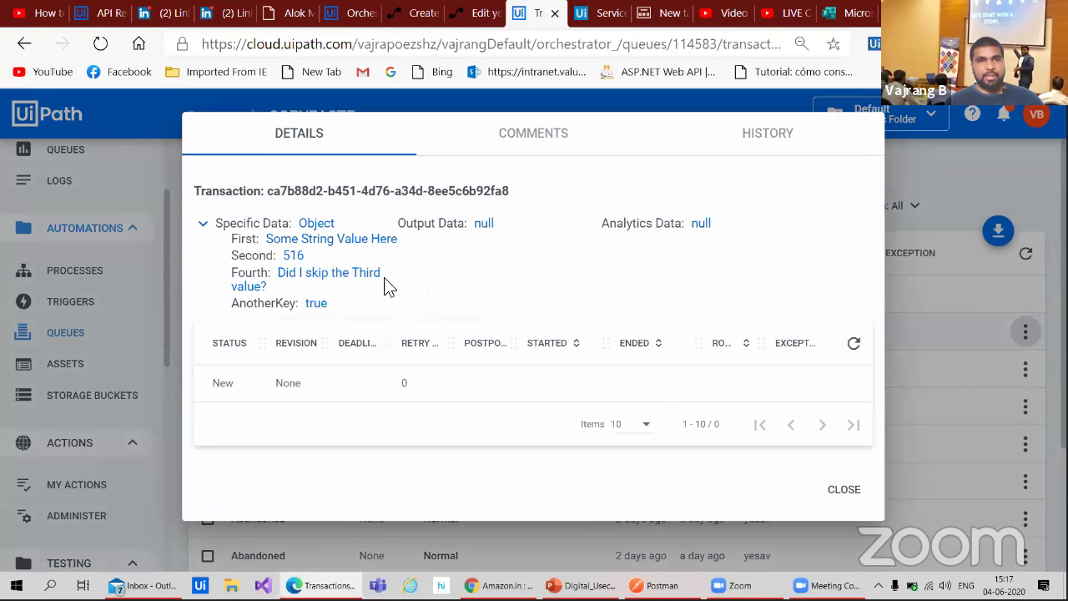
pyautogui.click(843, 488)
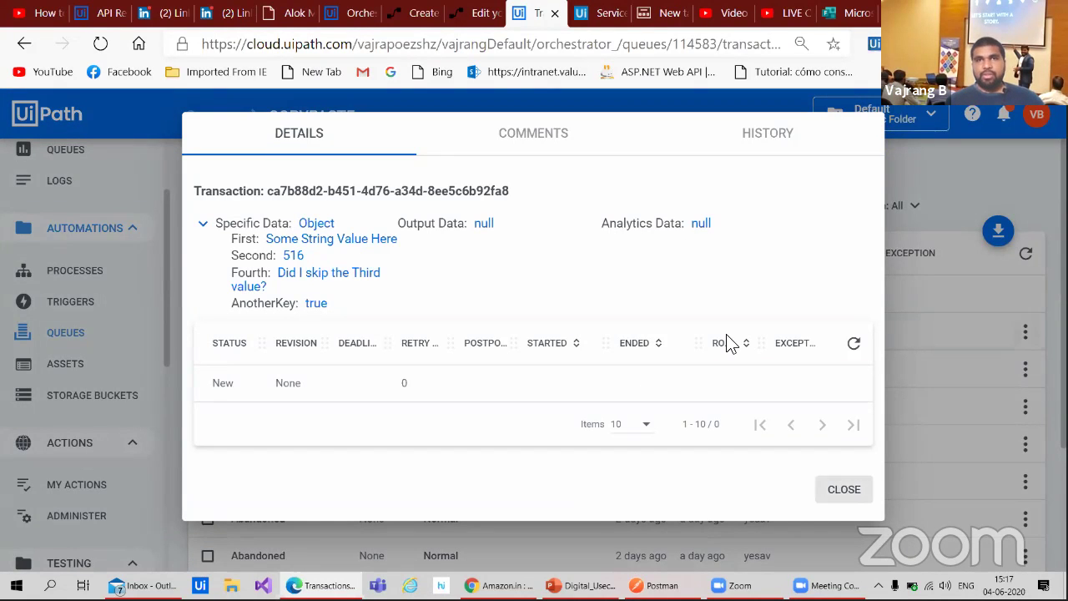
# - Return to the Button flow, expand Apply to each 3, and check the expressions behind its input and Get response details 2's Response Id
pyautogui.click(469, 18)
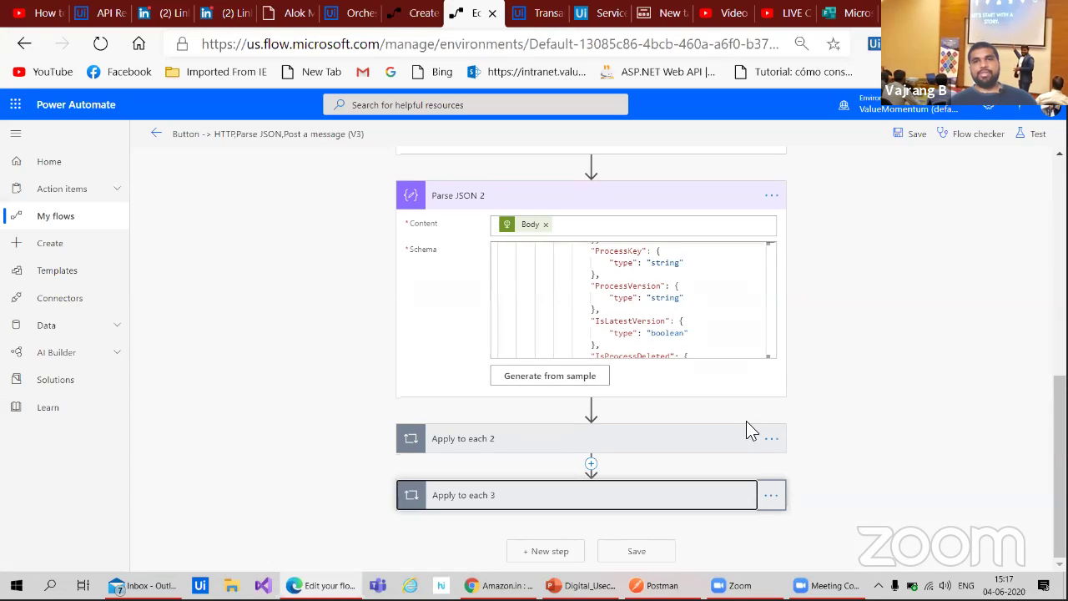
pyautogui.click(622, 497)
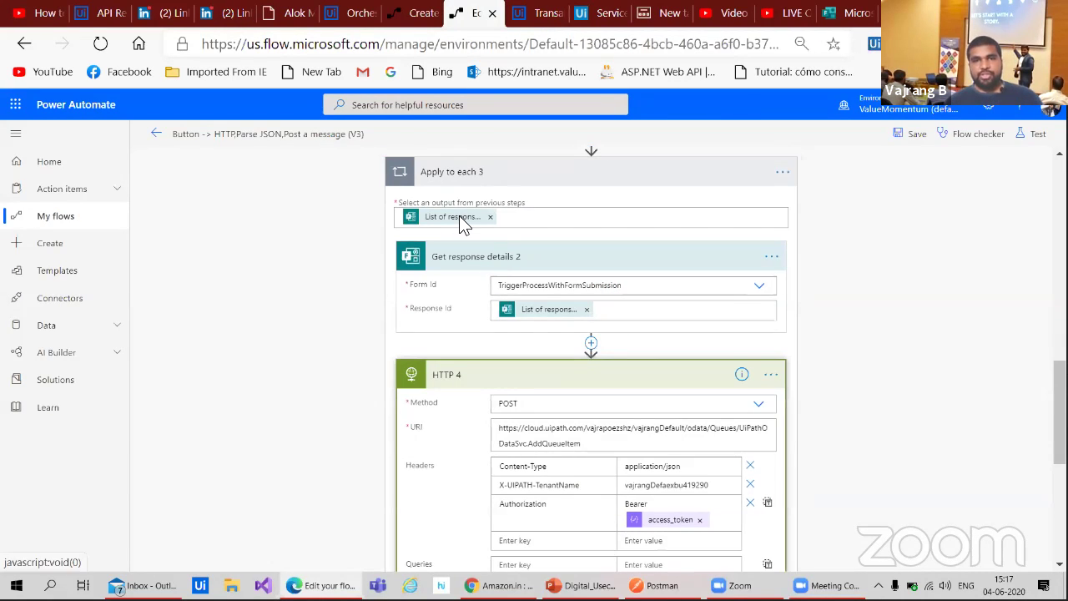
pyautogui.moveTo(563, 315)
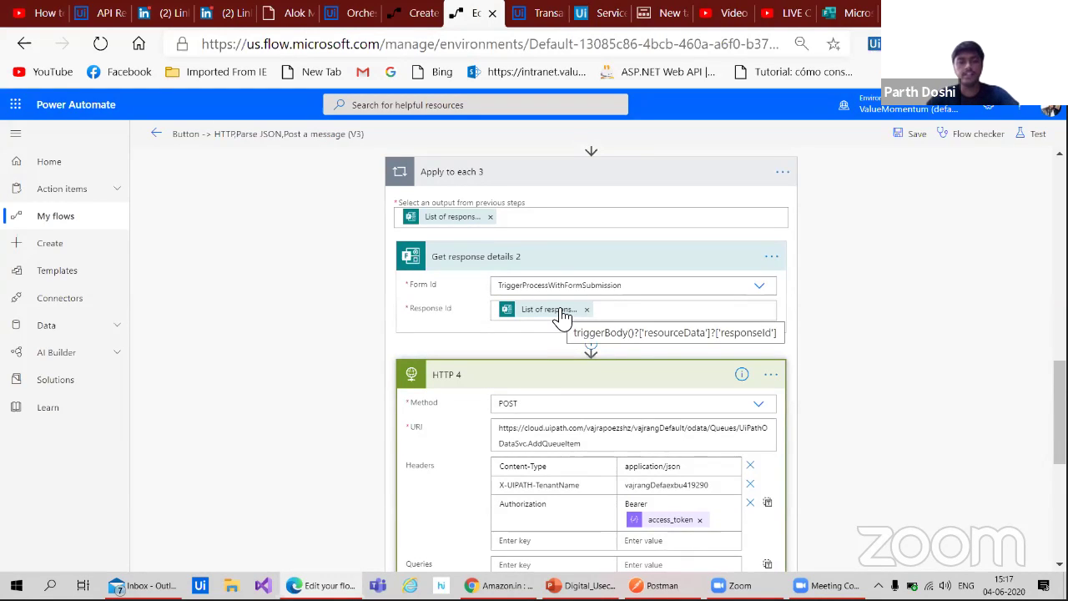
pyautogui.moveTo(465, 218)
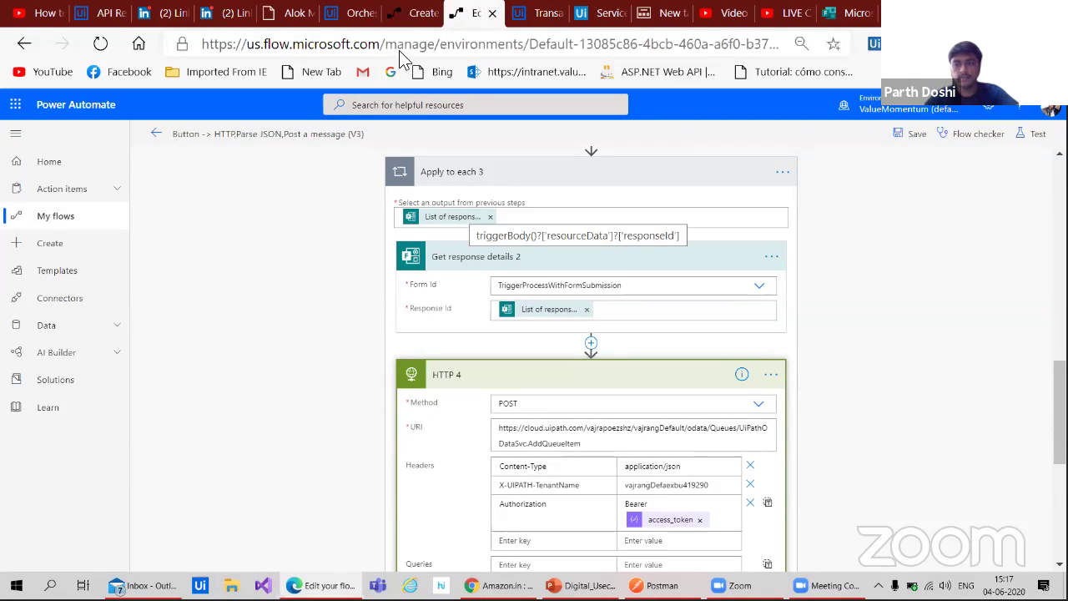
# - In the Record form responses in SharePoint flow, try adding the body output to Apply to each's input, and remove it again
pyautogui.click(405, 12)
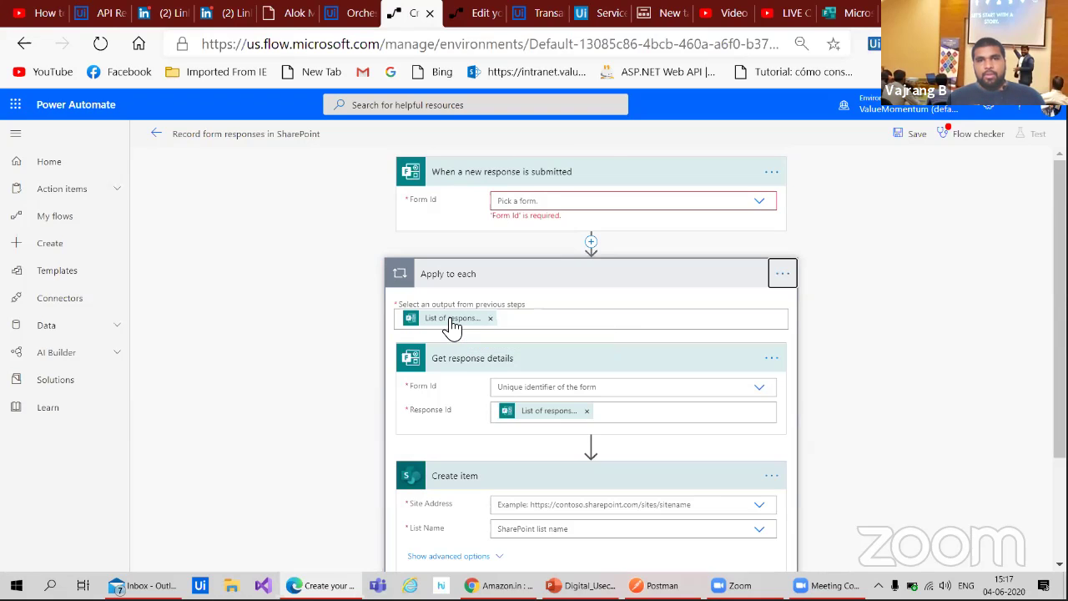
pyautogui.click(452, 326)
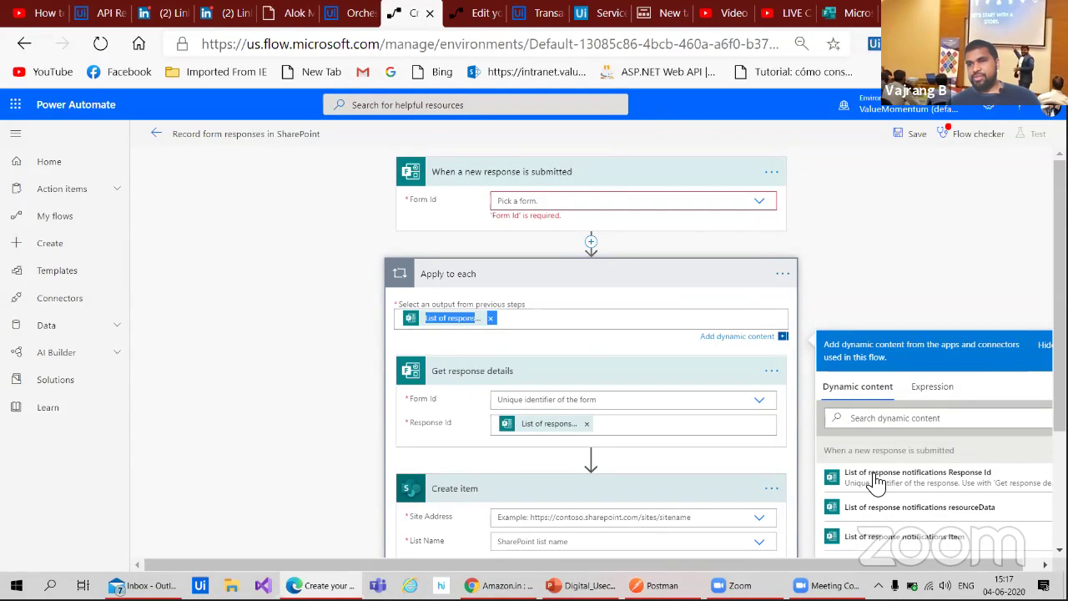
pyautogui.scroll(-3, 913, 492)
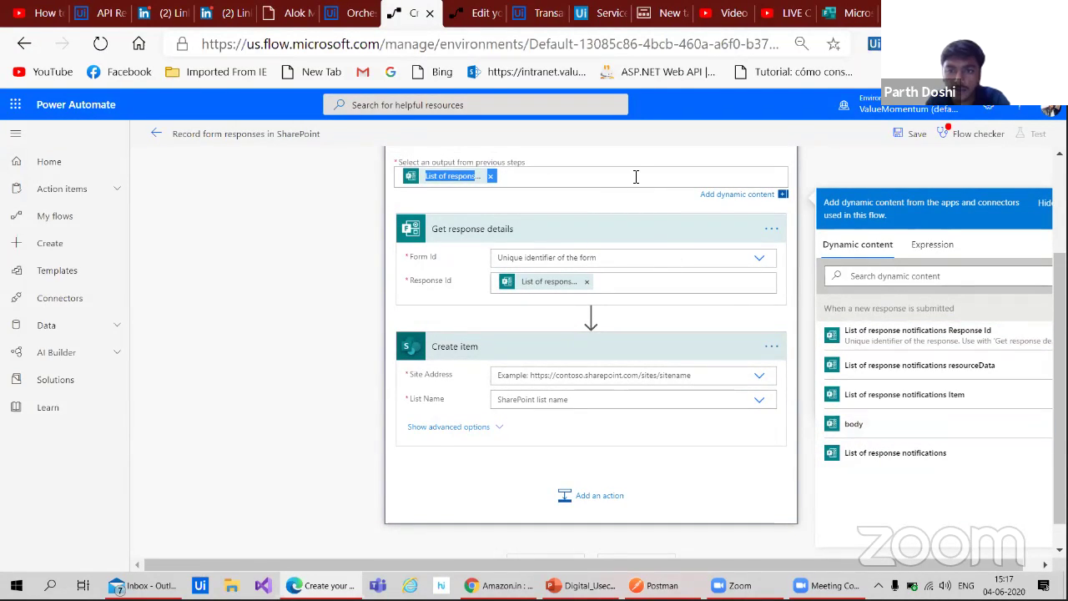
pyautogui.click(898, 431)
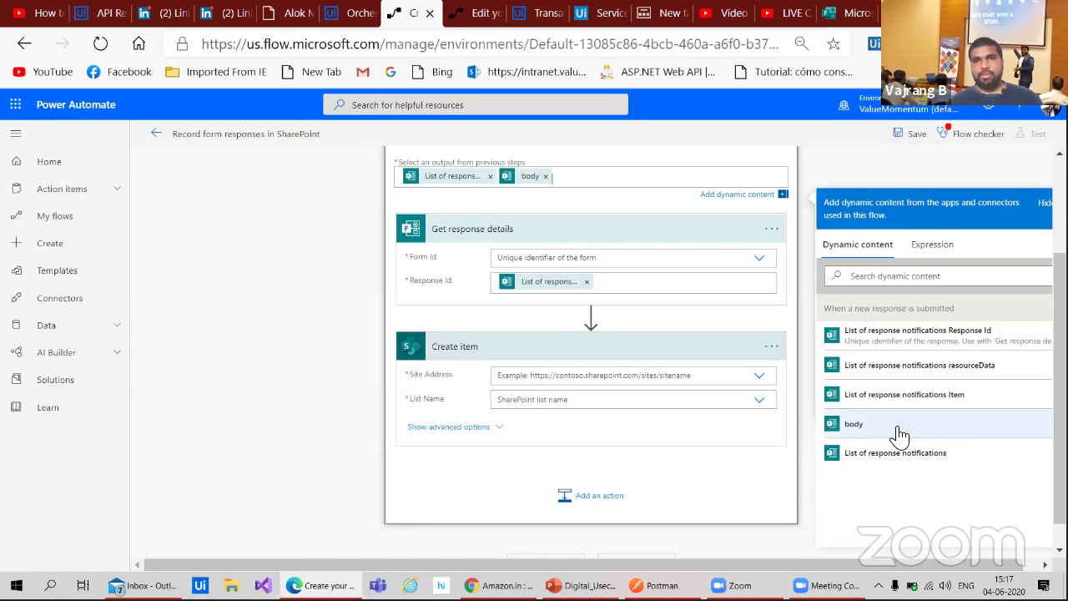
pyautogui.click(545, 176)
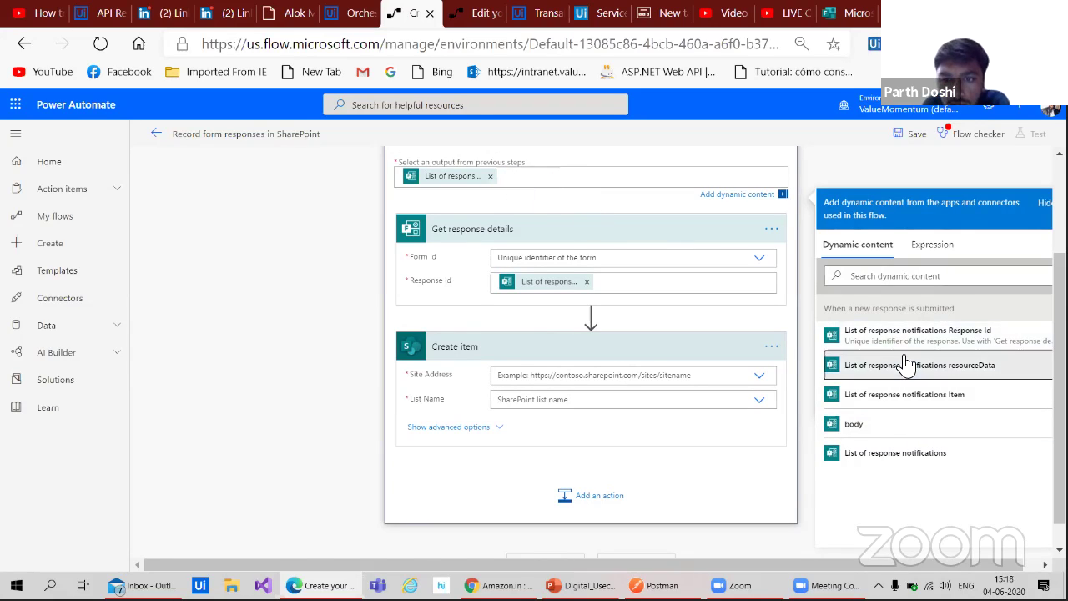
# - Try adding List of response notifications resourceData to the Apply to each input, and remove the extra token from the nested loop
pyautogui.click(436, 143)
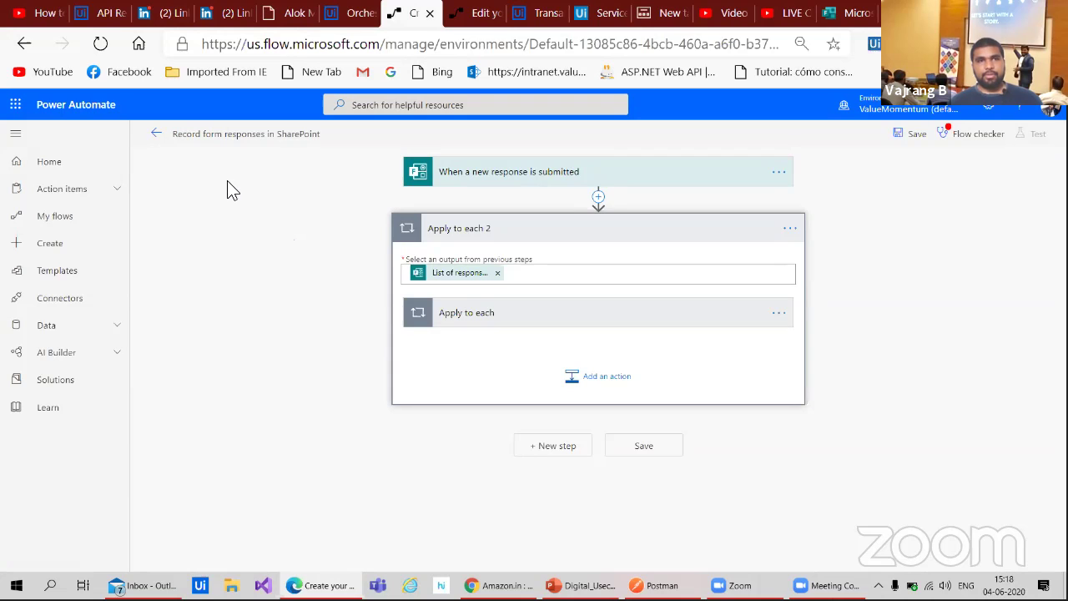
pyautogui.click(532, 316)
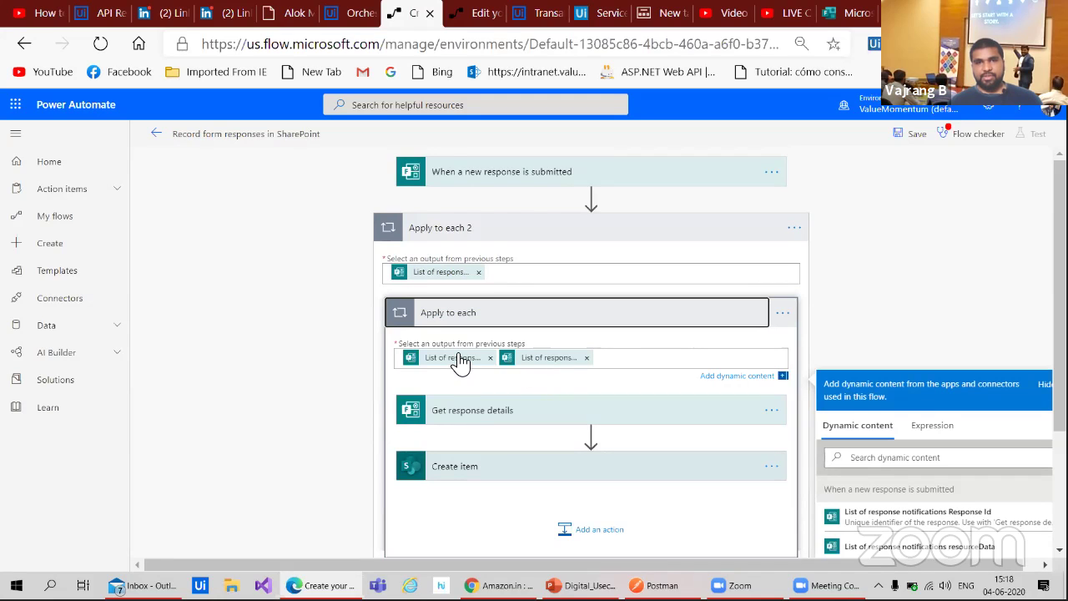
pyautogui.click(585, 357)
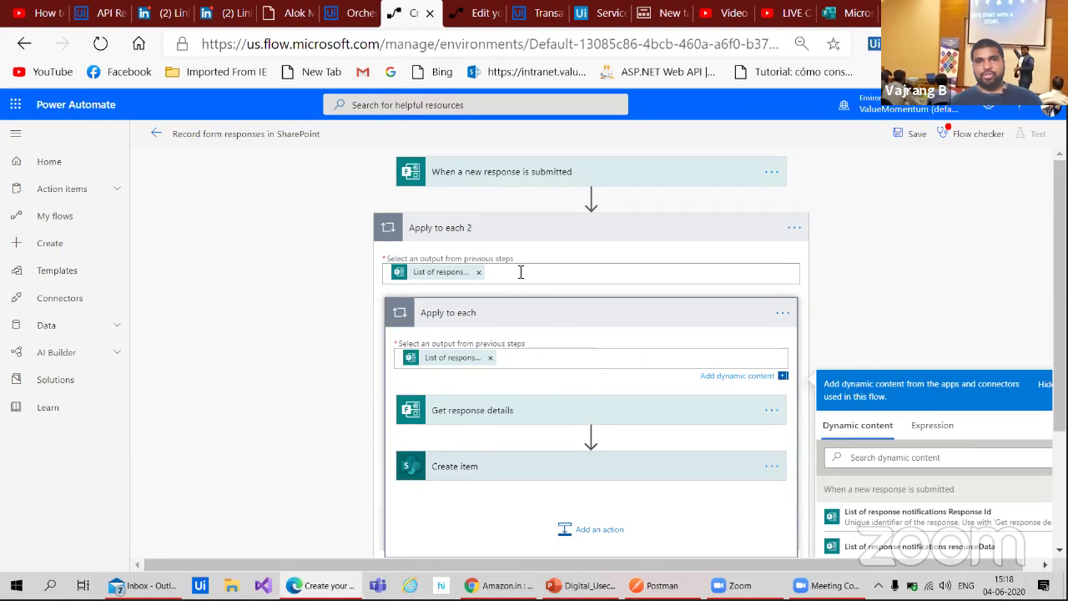
# - Check the expression behind Apply to each 2's input and add List of response notifications Response Id to that input
pyautogui.click(448, 276)
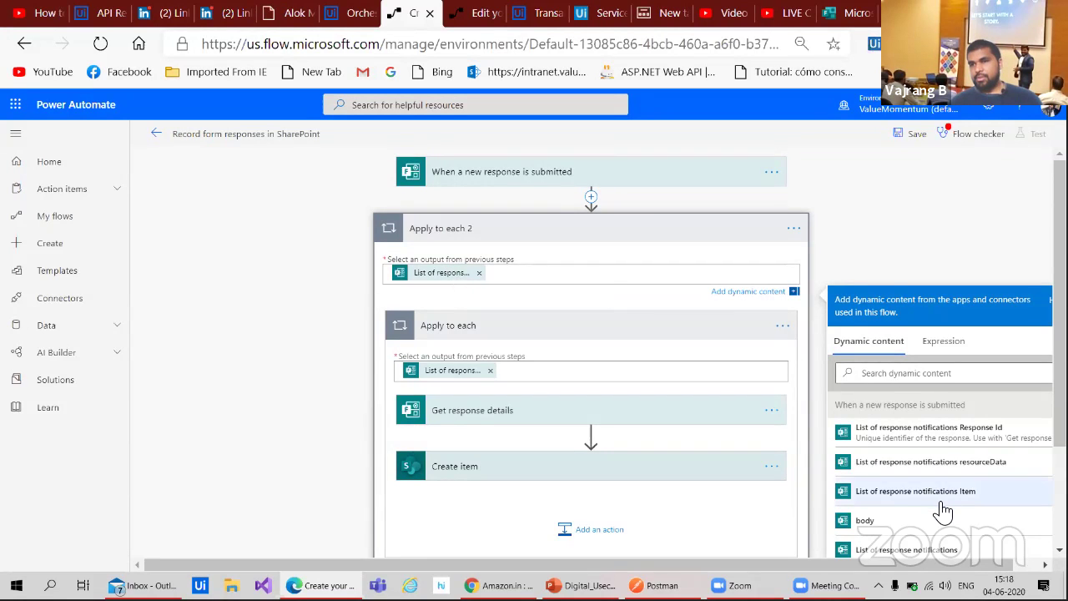
pyautogui.scroll(-1, 943, 511)
pyautogui.scroll(1, 943, 511)
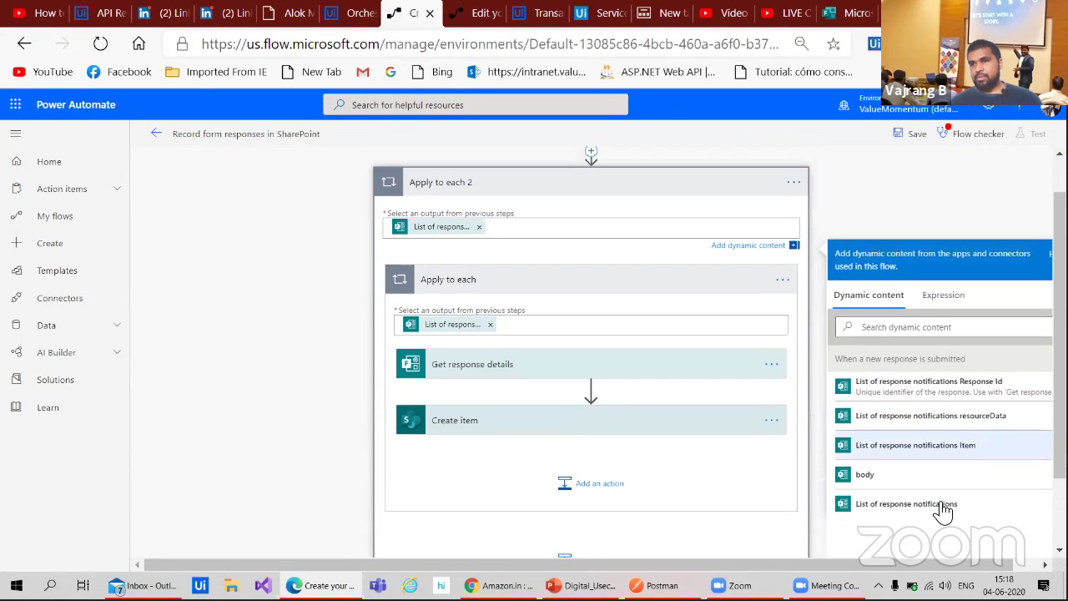
pyautogui.scroll(1, 943, 511)
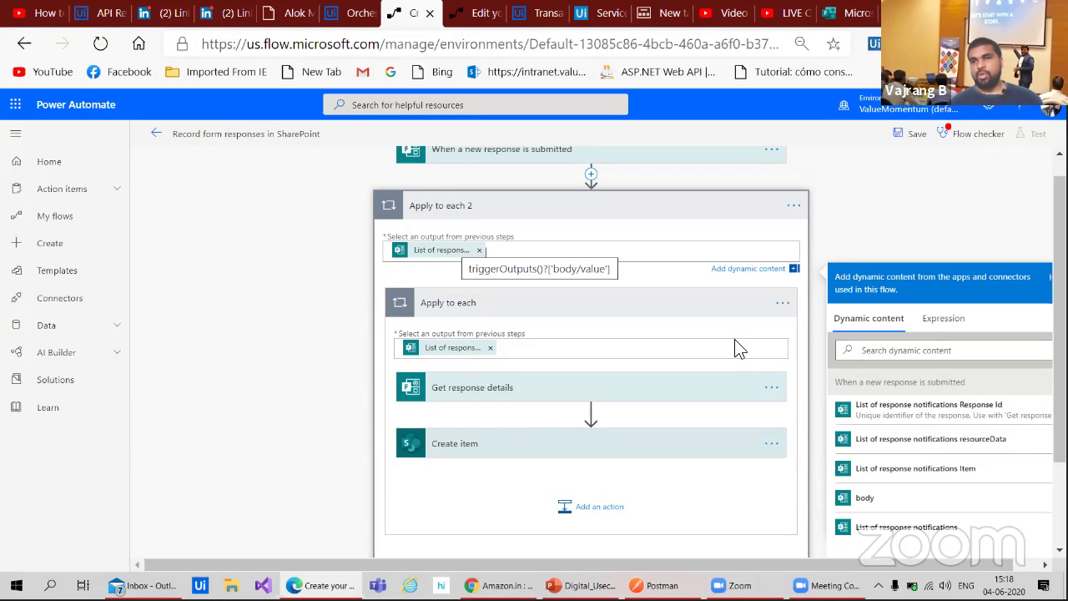
pyautogui.click(939, 409)
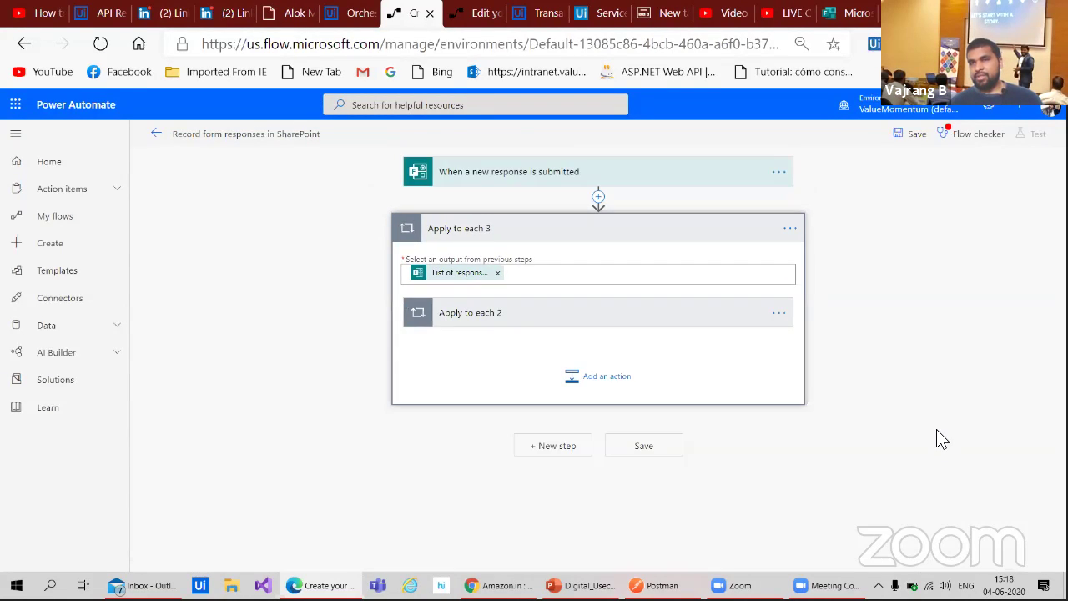
# - Expand the nested Apply to each 2 and add the resourceData, Item, body and List of response notifications outputs to its input for comparison
pyautogui.click(588, 320)
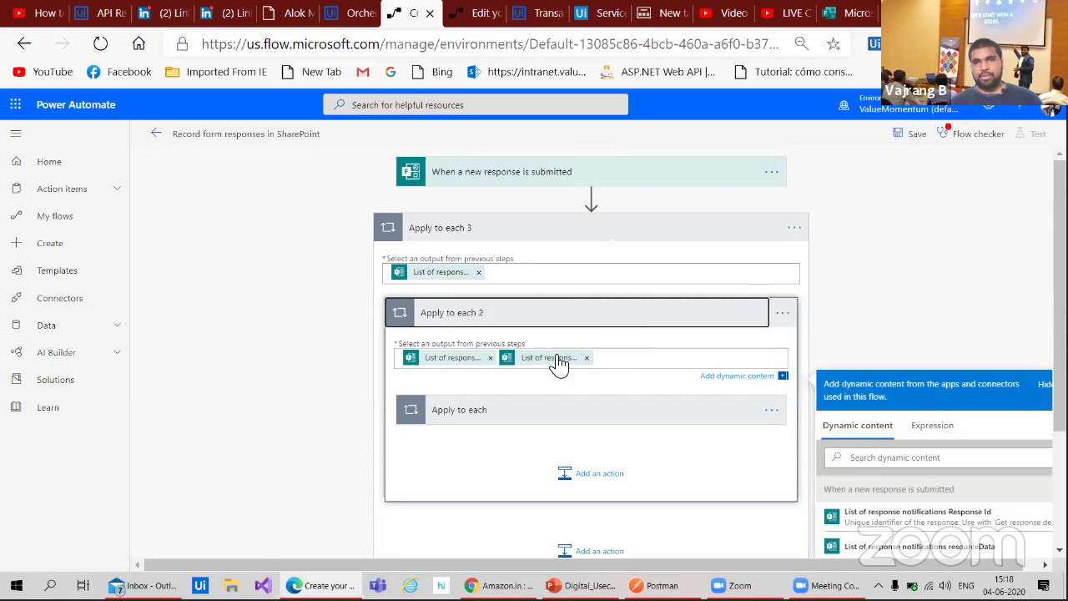
pyautogui.moveTo(557, 364)
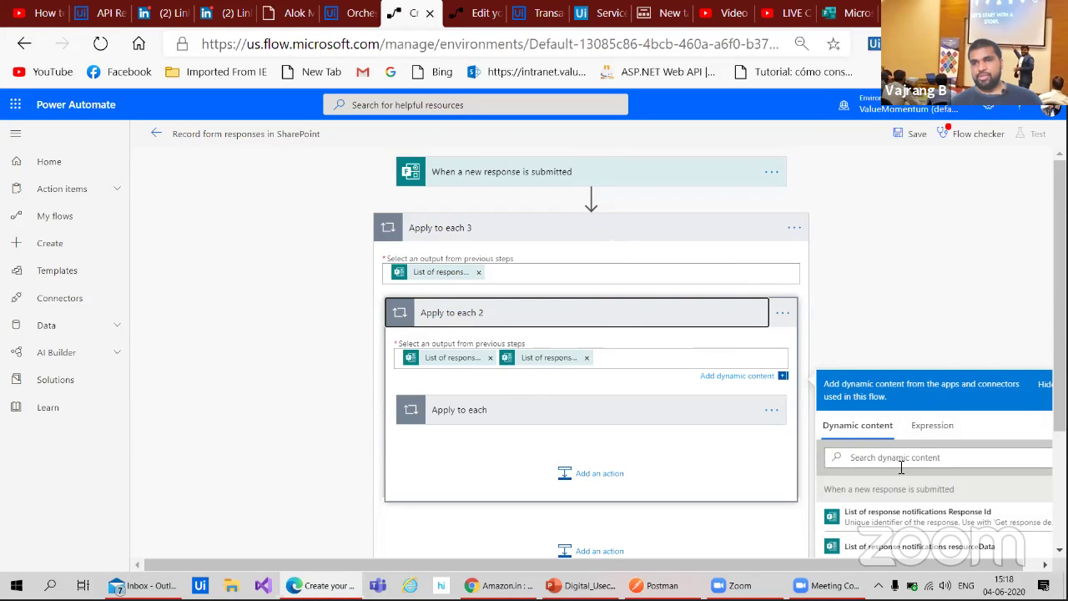
pyautogui.scroll(-2, 901, 467)
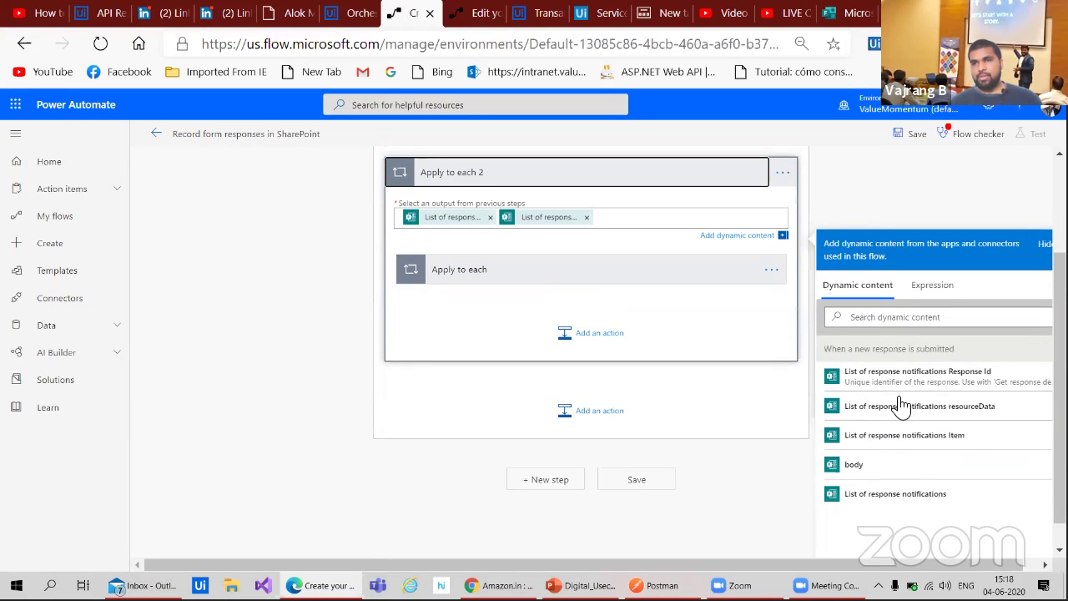
pyautogui.click(901, 409)
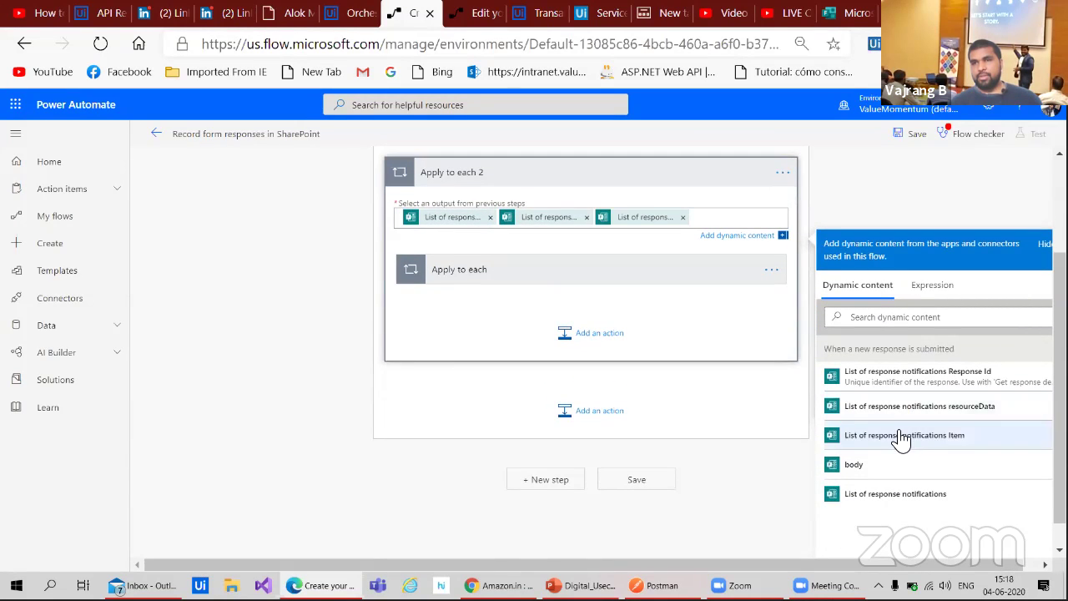
pyautogui.click(900, 436)
pyautogui.click(880, 467)
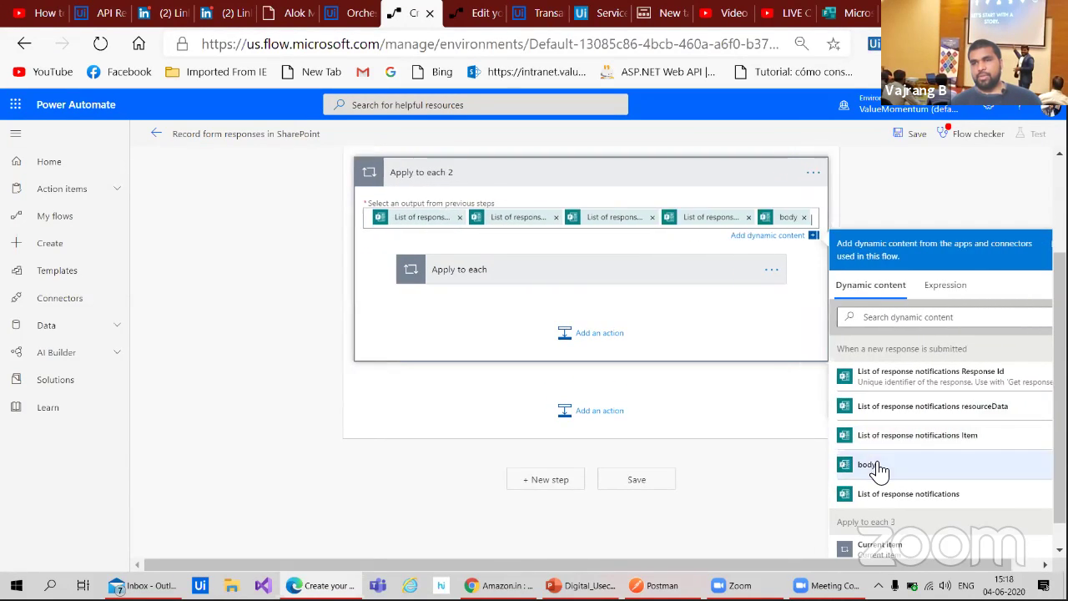
pyautogui.click(878, 493)
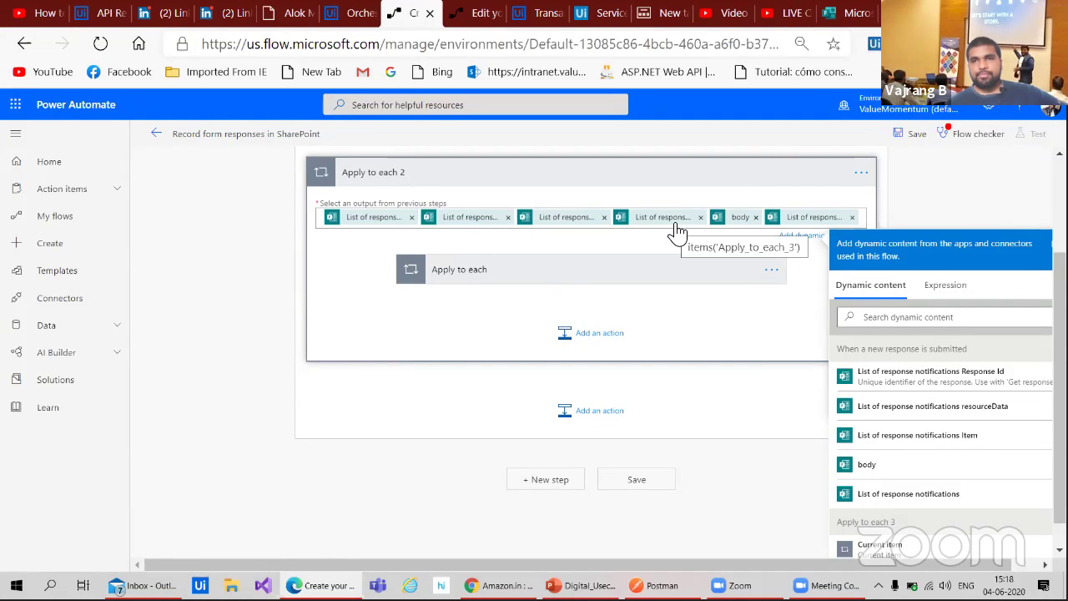
# - Remove the added tokens from Apply to each 2, retry List of response notifications and remove it, and return to the Button flow
pyautogui.click(852, 218)
pyautogui.click(789, 218)
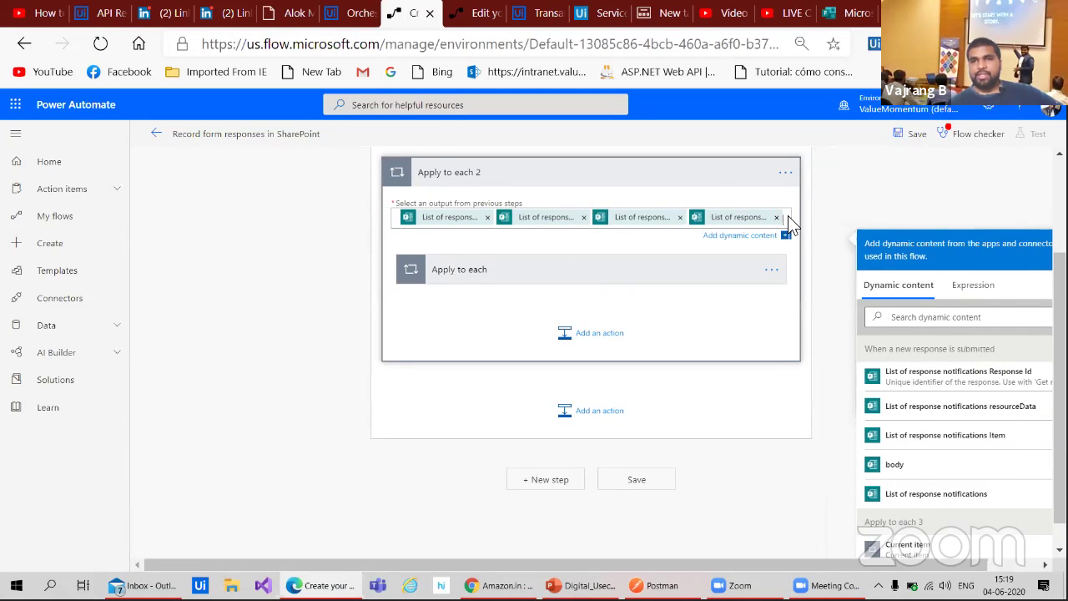
pyautogui.click(776, 217)
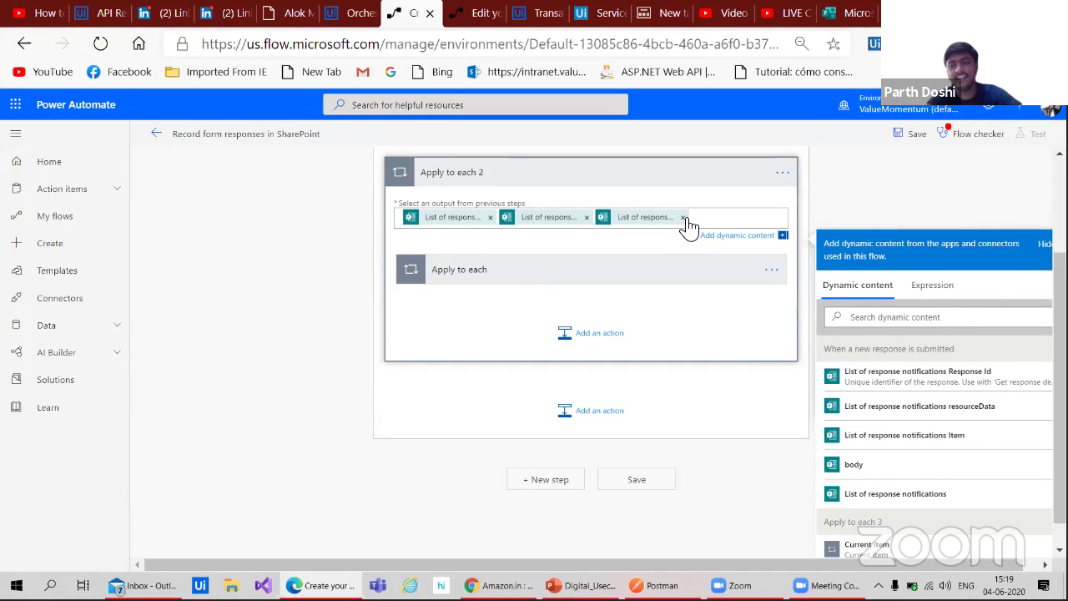
pyautogui.click(684, 218)
pyautogui.click(588, 218)
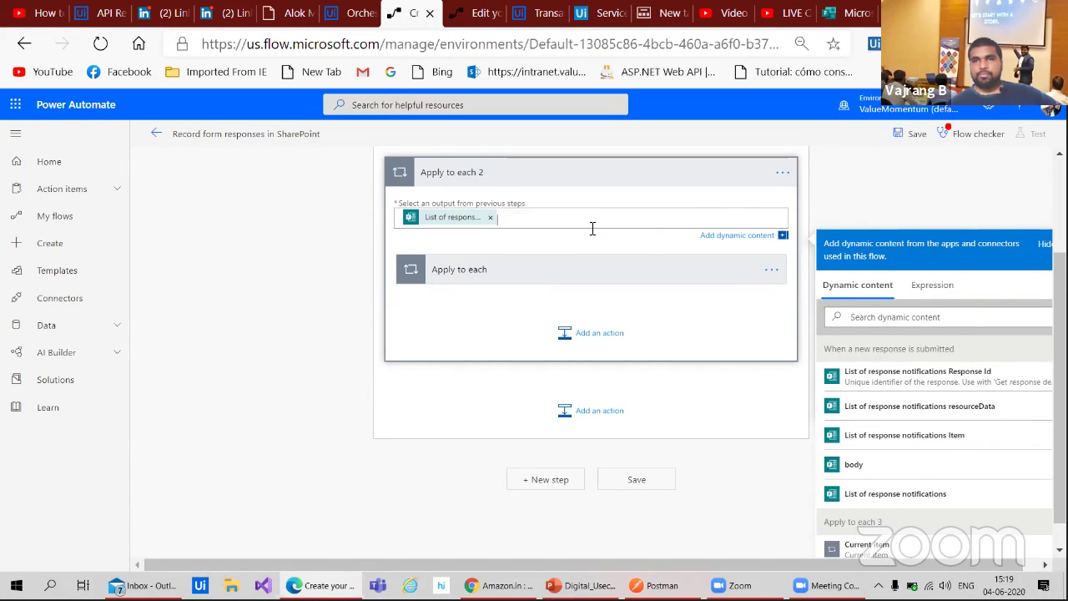
pyautogui.click(879, 493)
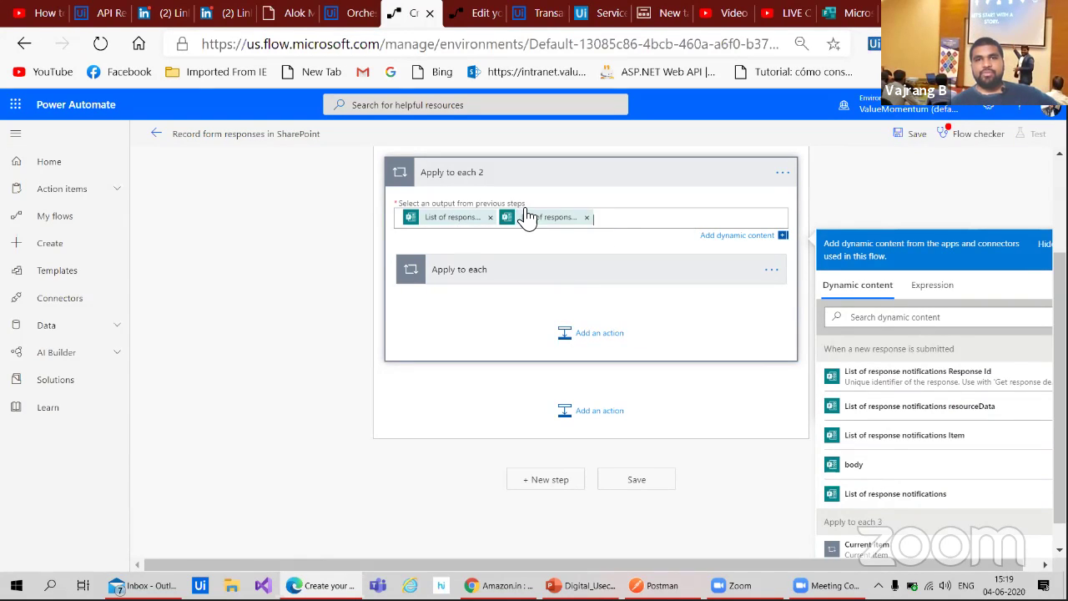
pyautogui.click(588, 217)
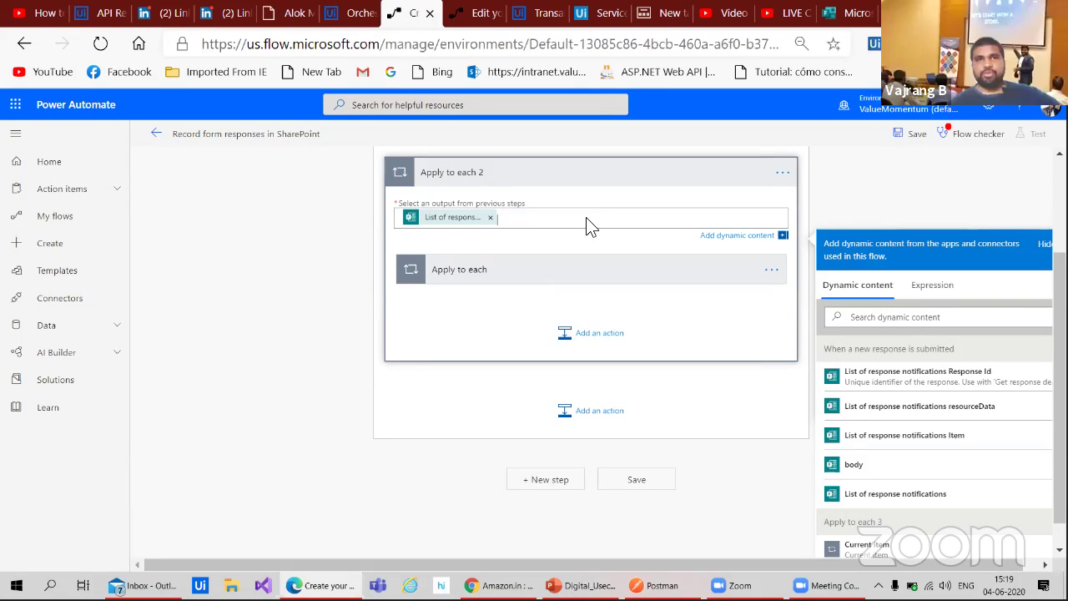
pyautogui.click(472, 13)
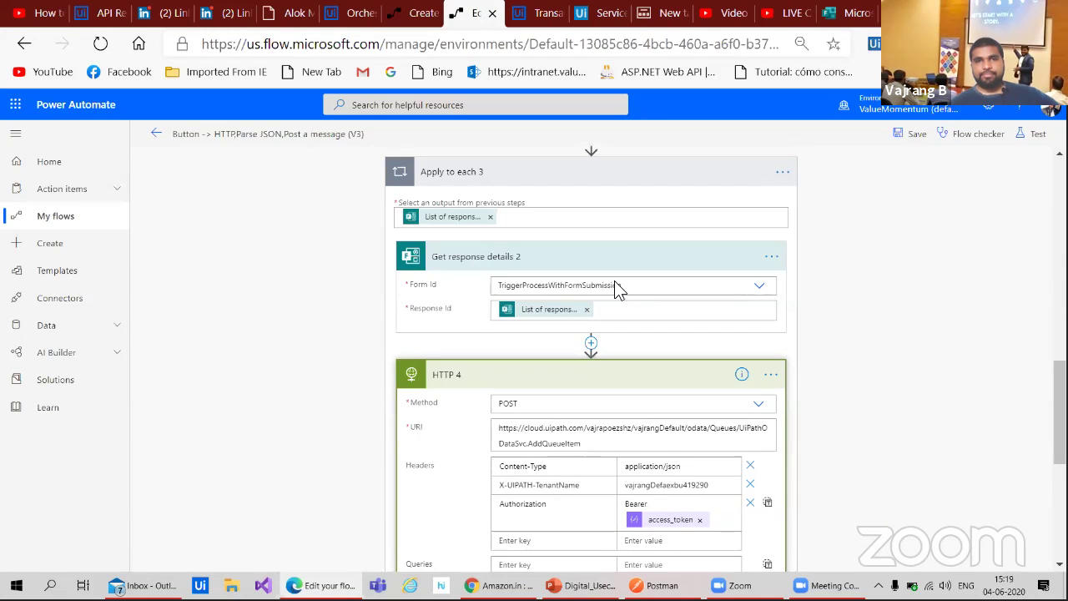
# - Clear the Response Id of Get response details 2 and the output selected for Apply to each 3
pyautogui.click(587, 309)
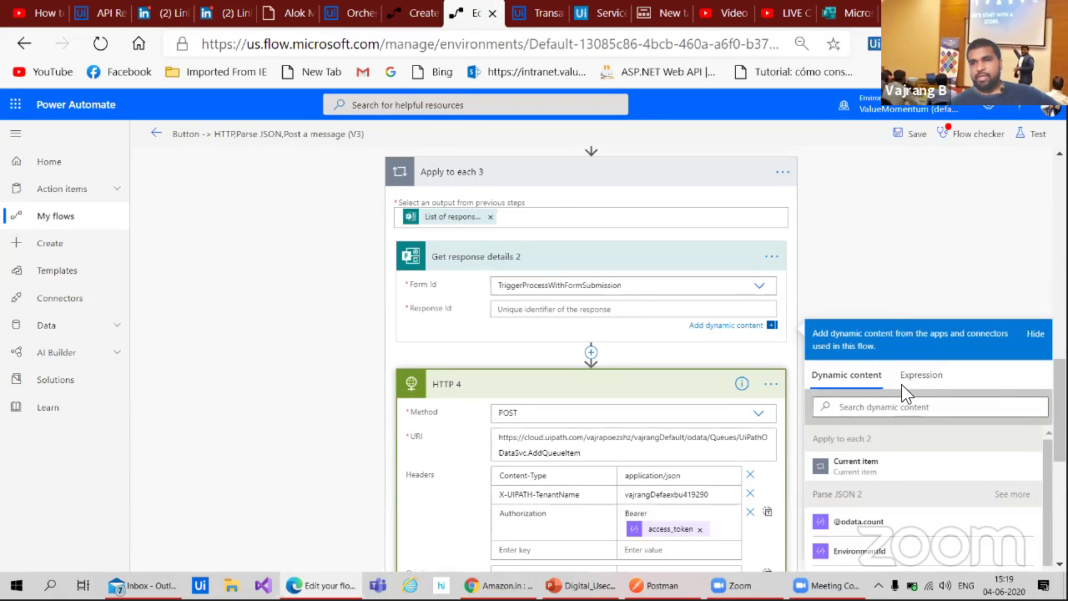
pyautogui.scroll(-5, 905, 492)
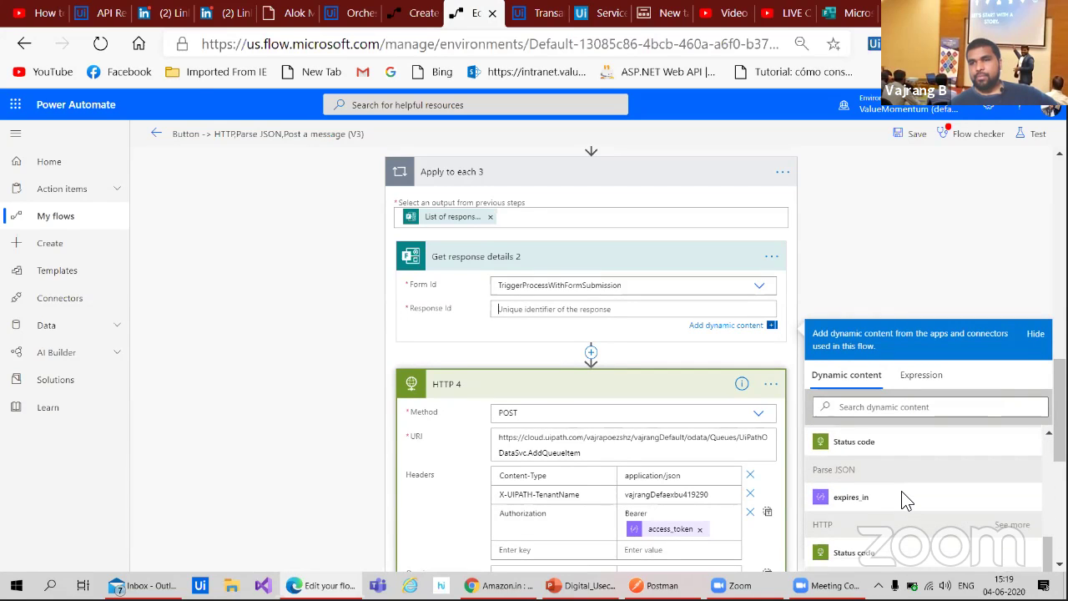
pyautogui.click(916, 408)
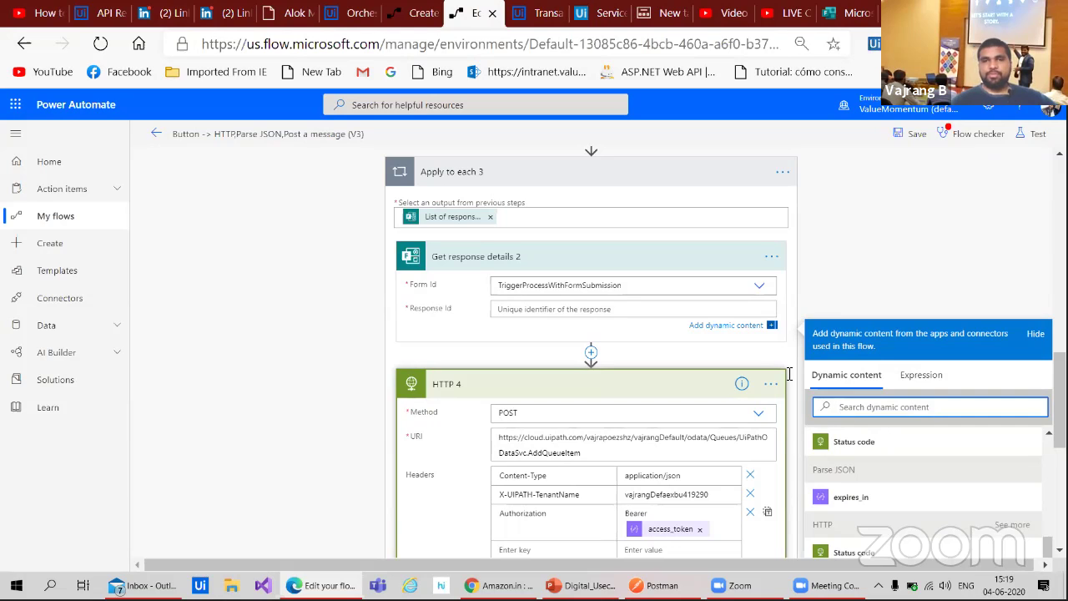
pyautogui.click(489, 216)
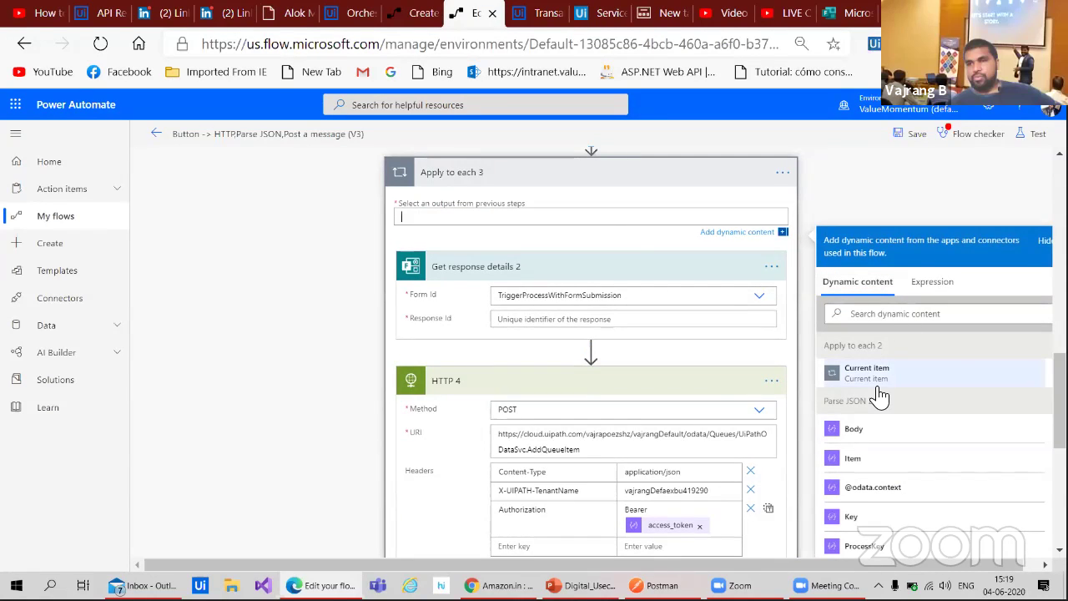
# - Try List of response notifications Item as the input of Apply to each 3
pyautogui.scroll(-3, 878, 392)
pyautogui.scroll(-10, 880, 394)
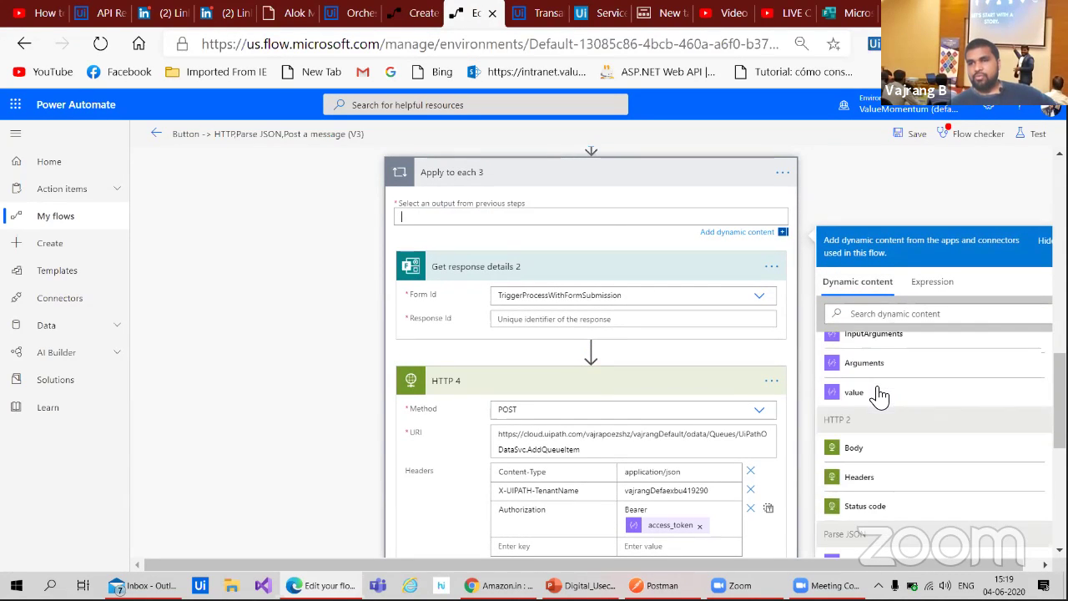
pyautogui.scroll(-1, 880, 396)
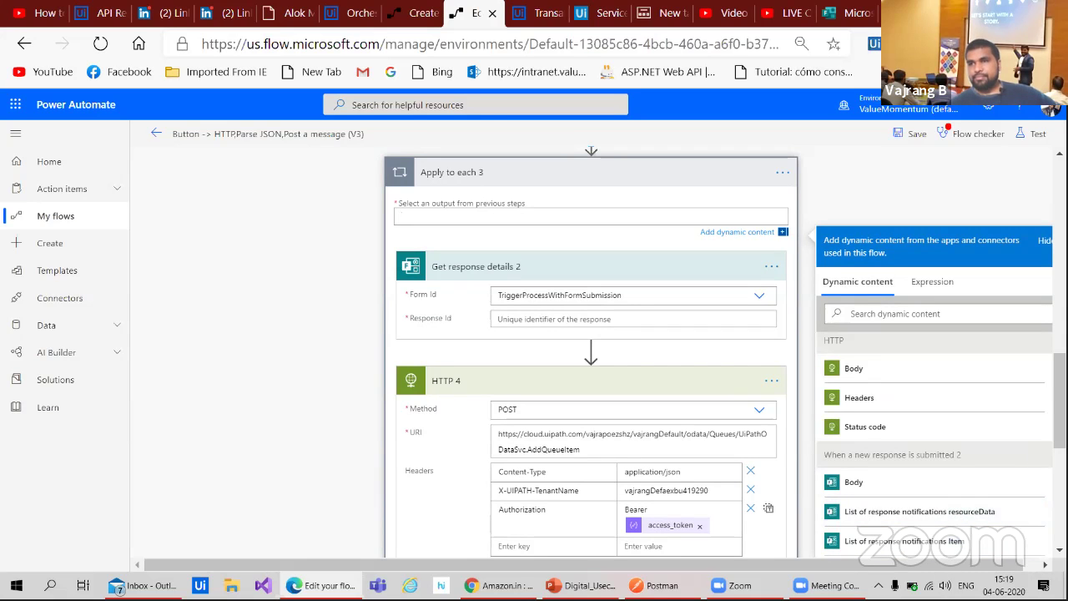
pyautogui.scroll(-5, 996, 409)
pyautogui.scroll(2, 1001, 411)
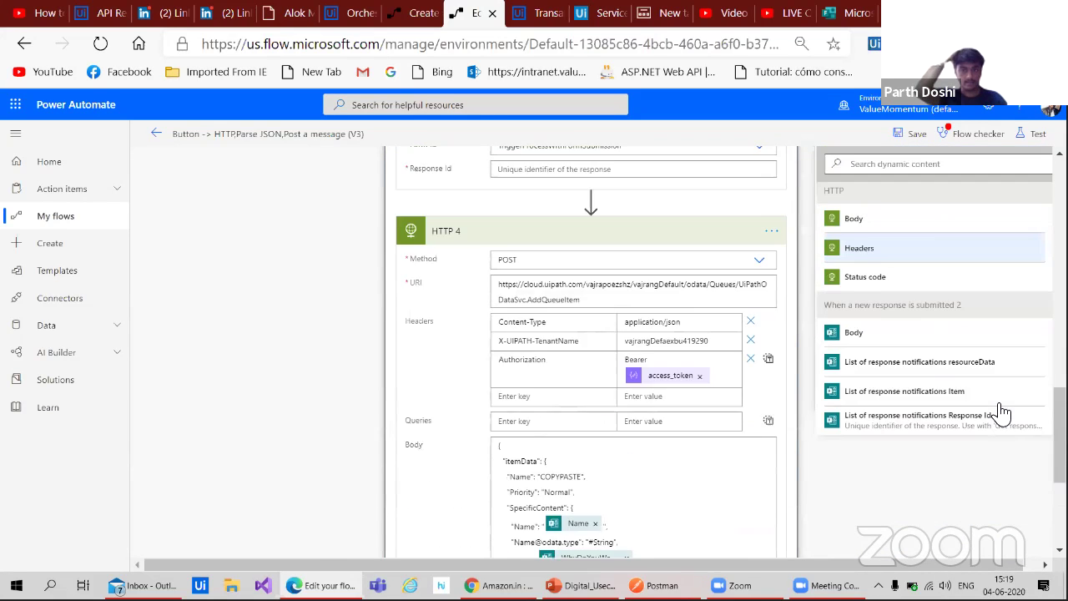
pyautogui.scroll(3, 1001, 411)
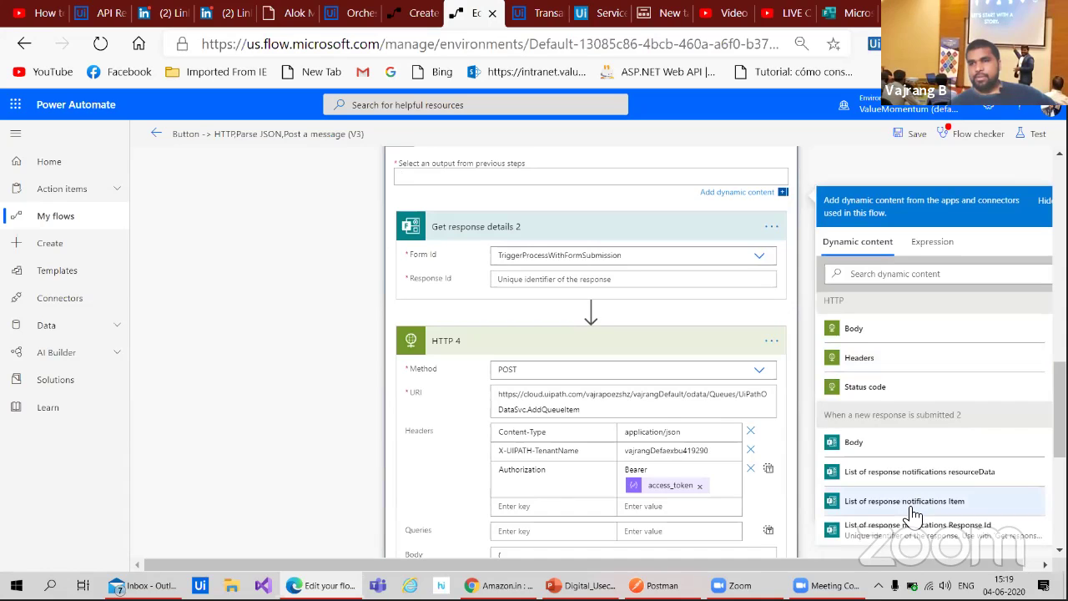
pyautogui.click(912, 504)
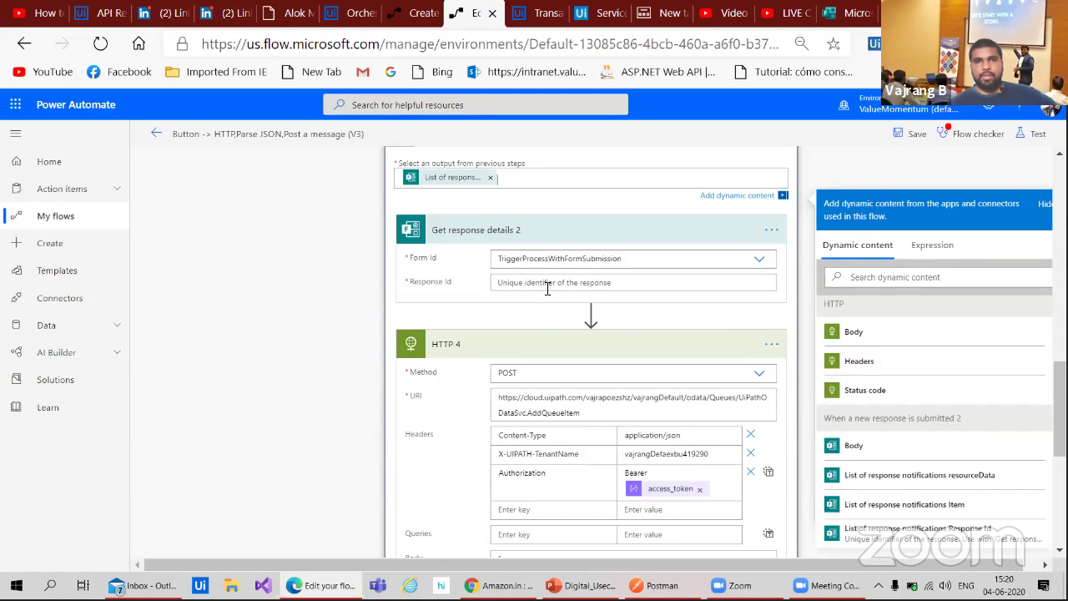
# - Expand the nested Apply to each in the Record form responses in SharePoint flow, check its parent loop's input expression, and return to the Button flow
pyautogui.click(409, 12)
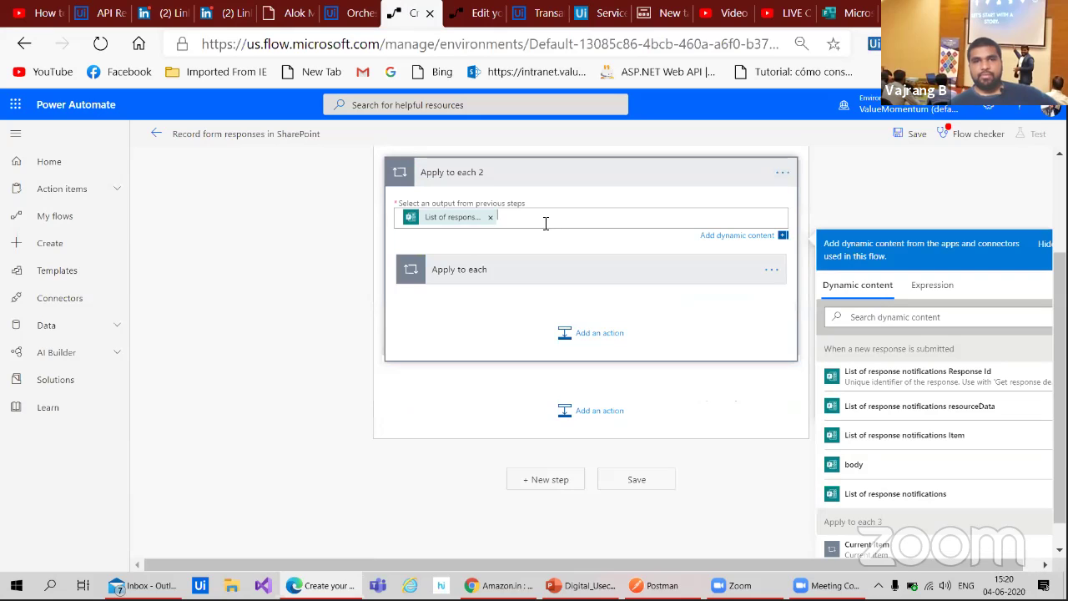
pyautogui.click(564, 267)
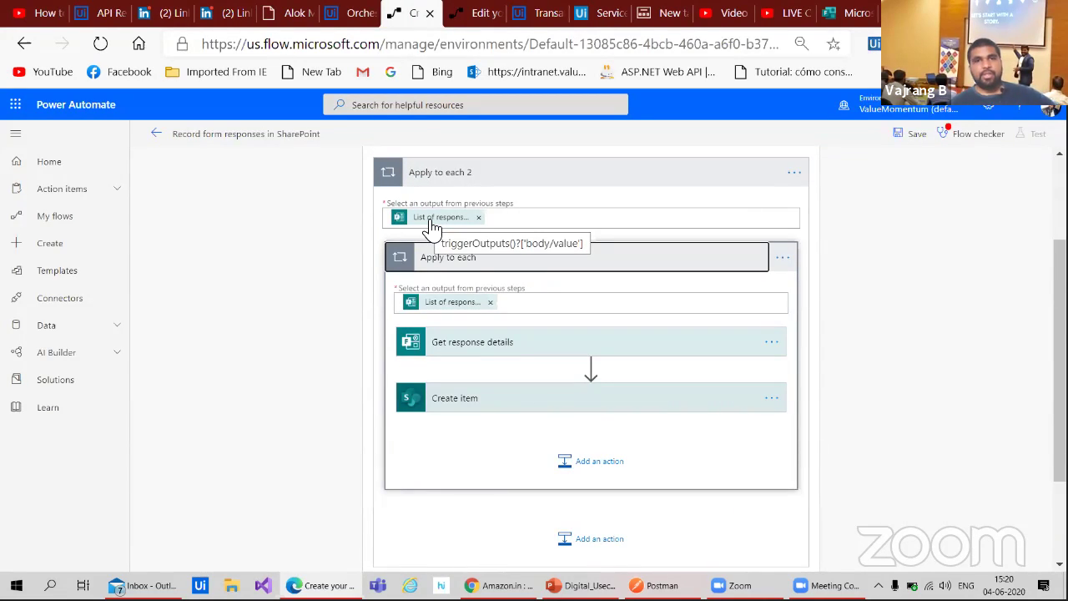
pyautogui.click(469, 13)
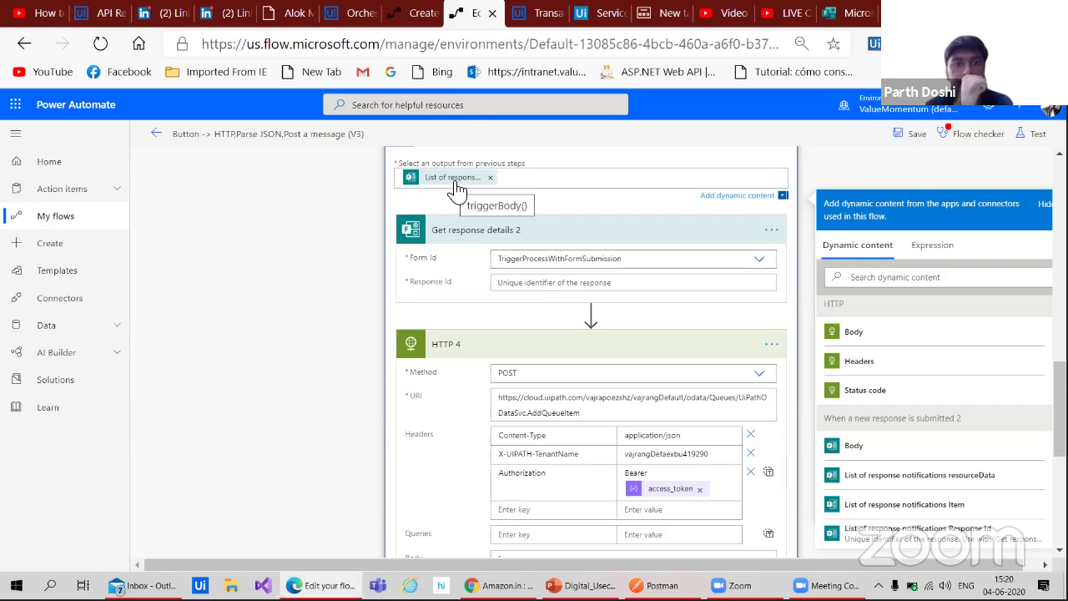
# - Clear the input of Apply to each 3, retry List of response notifications Item and remove it
pyautogui.click(491, 177)
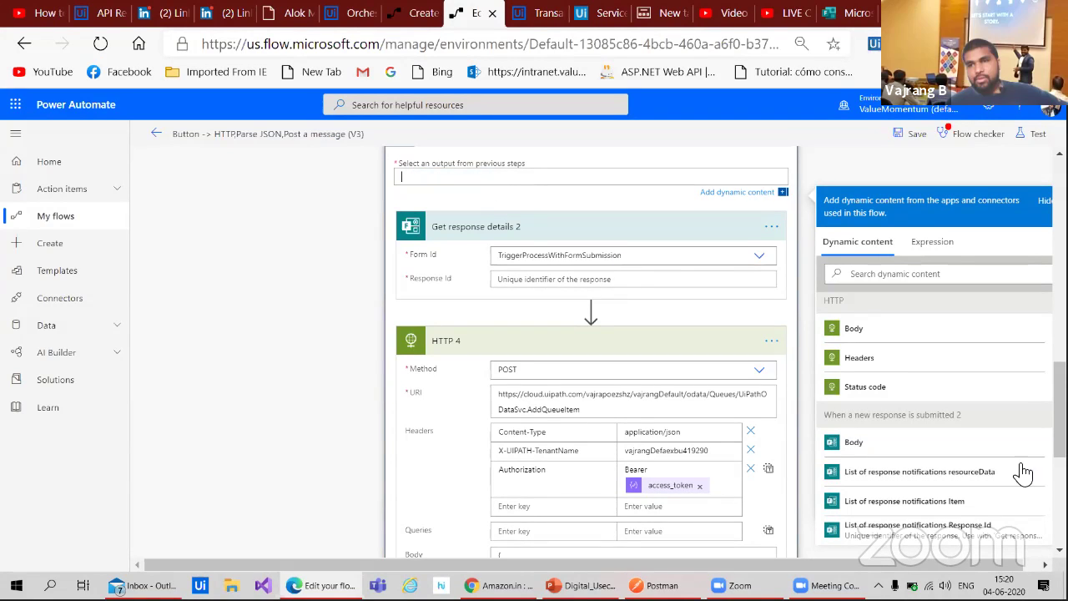
pyautogui.scroll(-1, 938, 471)
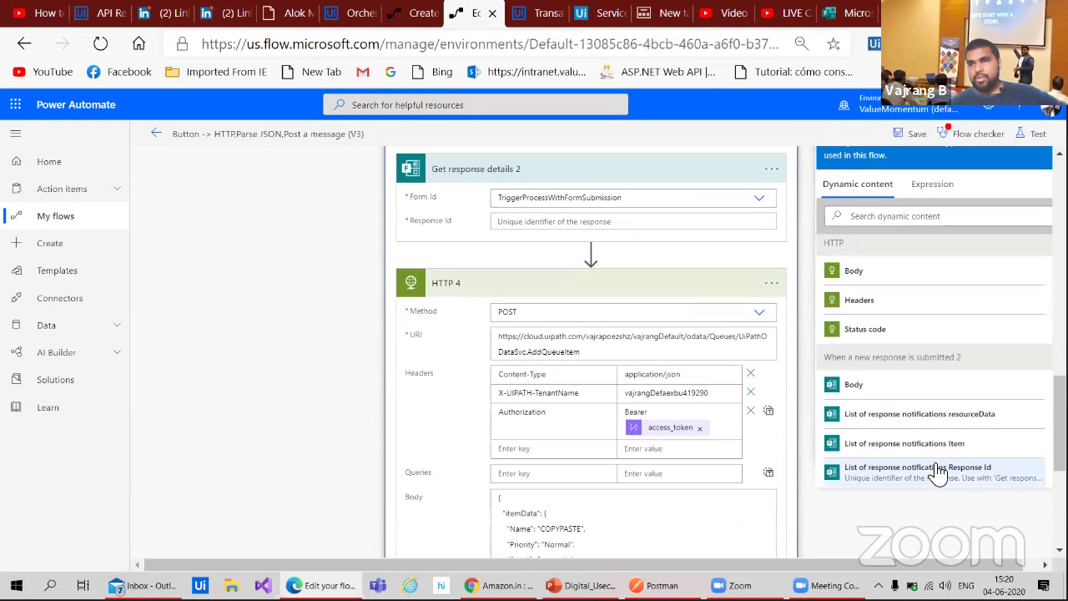
pyautogui.click(931, 451)
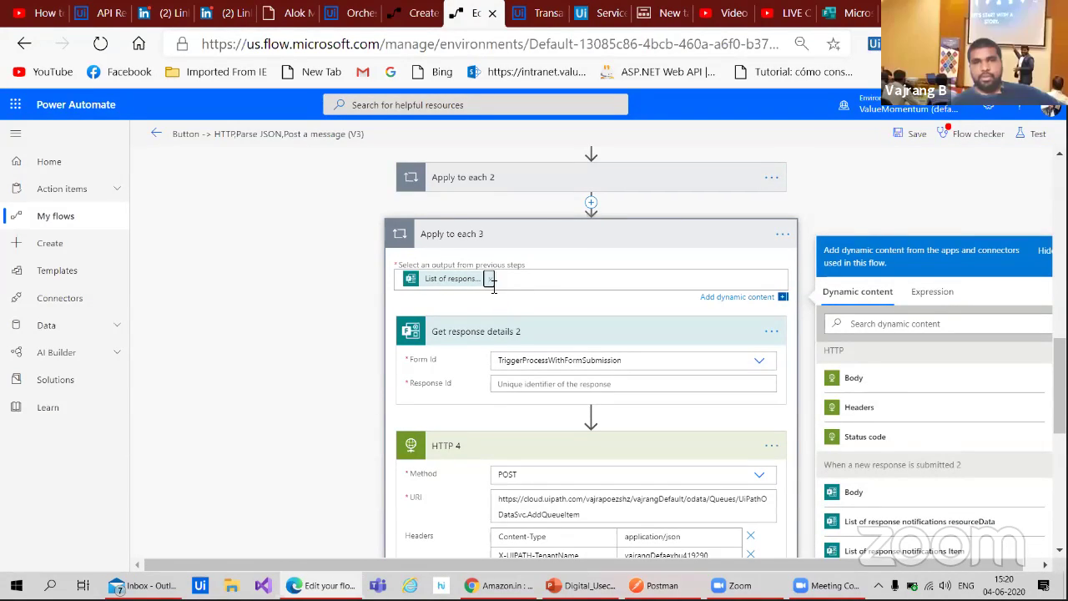
pyautogui.click(489, 279)
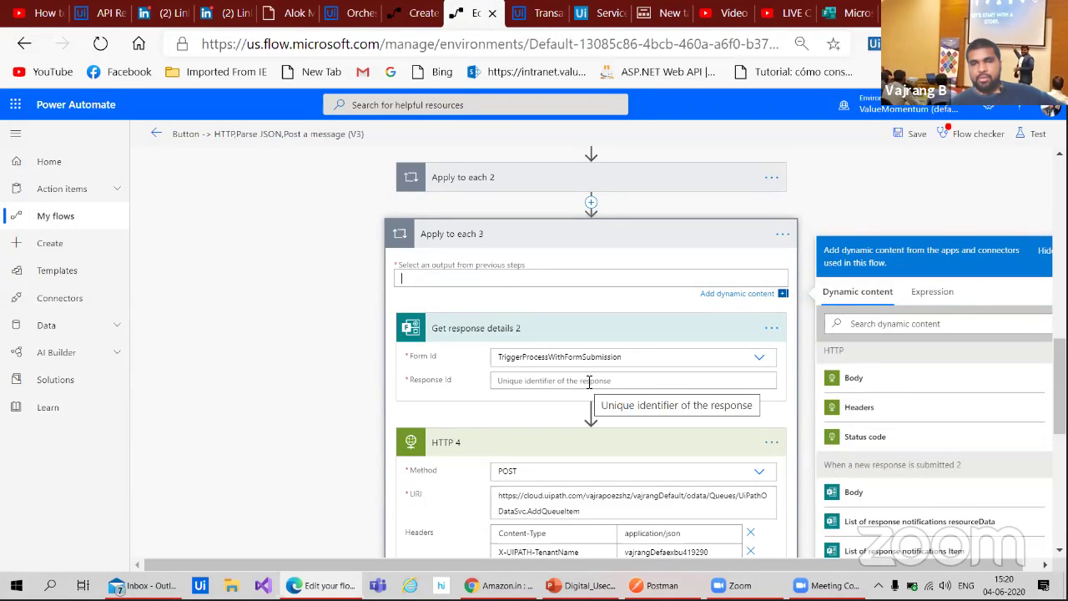
pyautogui.click(700, 371)
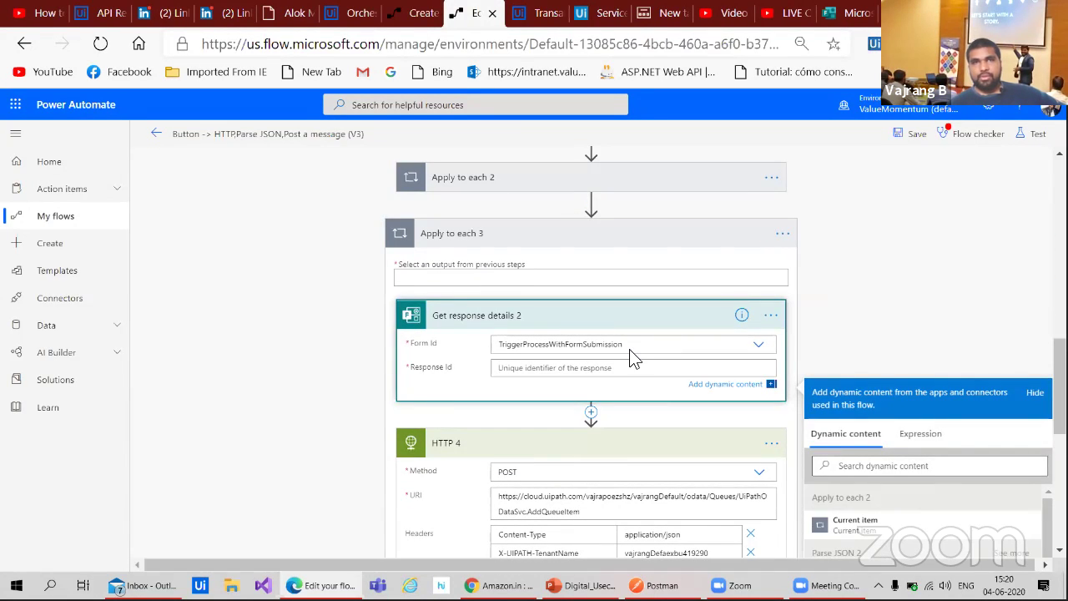
# - Review the inputs of the three nested Apply to each loops in the Record form responses in SharePoint flow
pyautogui.click(406, 20)
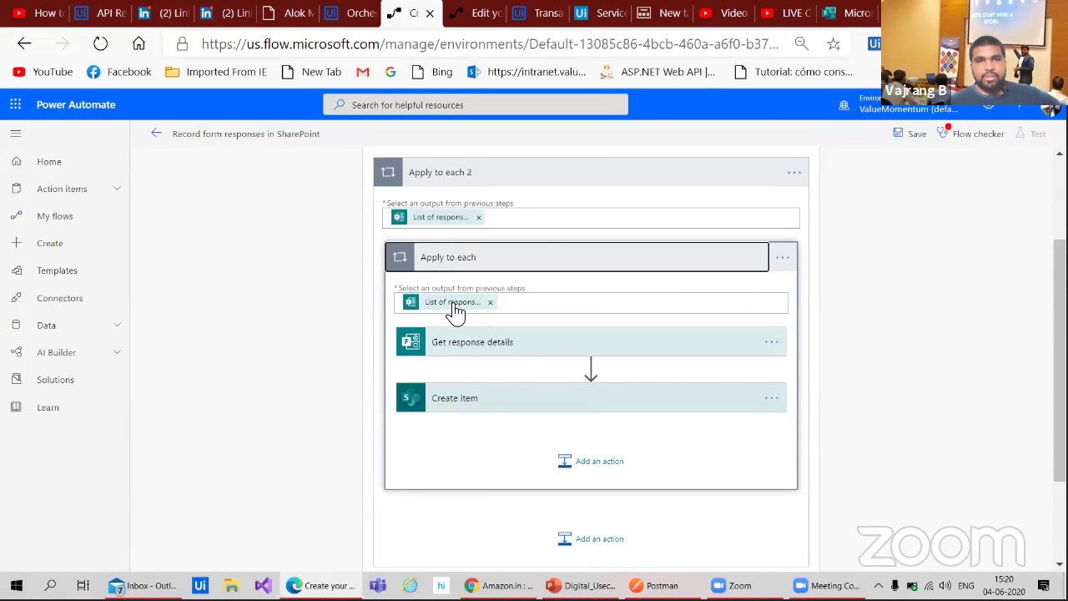
pyautogui.moveTo(455, 311)
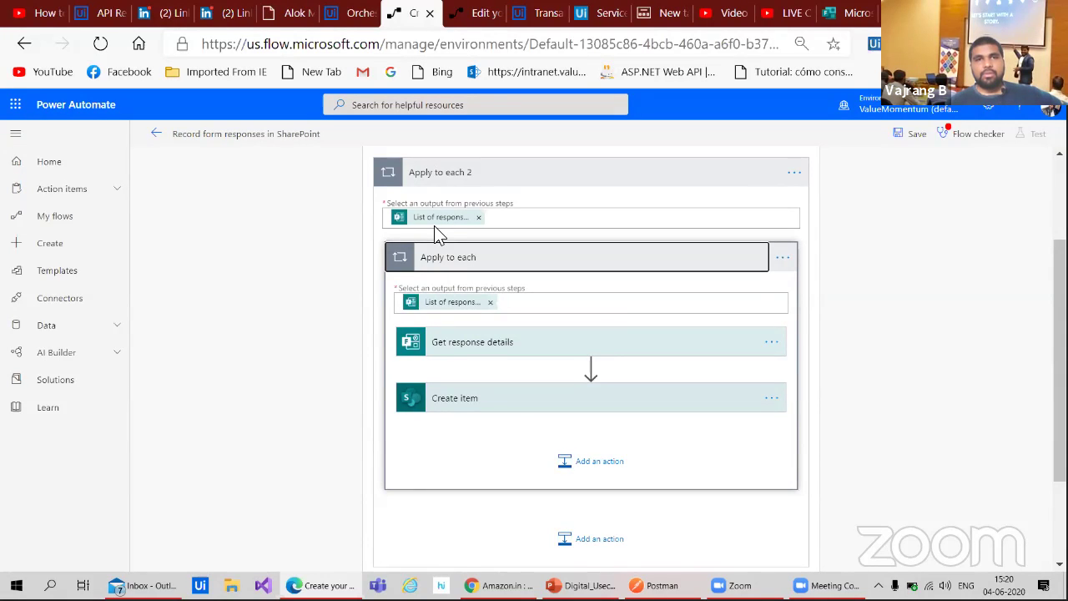
pyautogui.scroll(2, 438, 236)
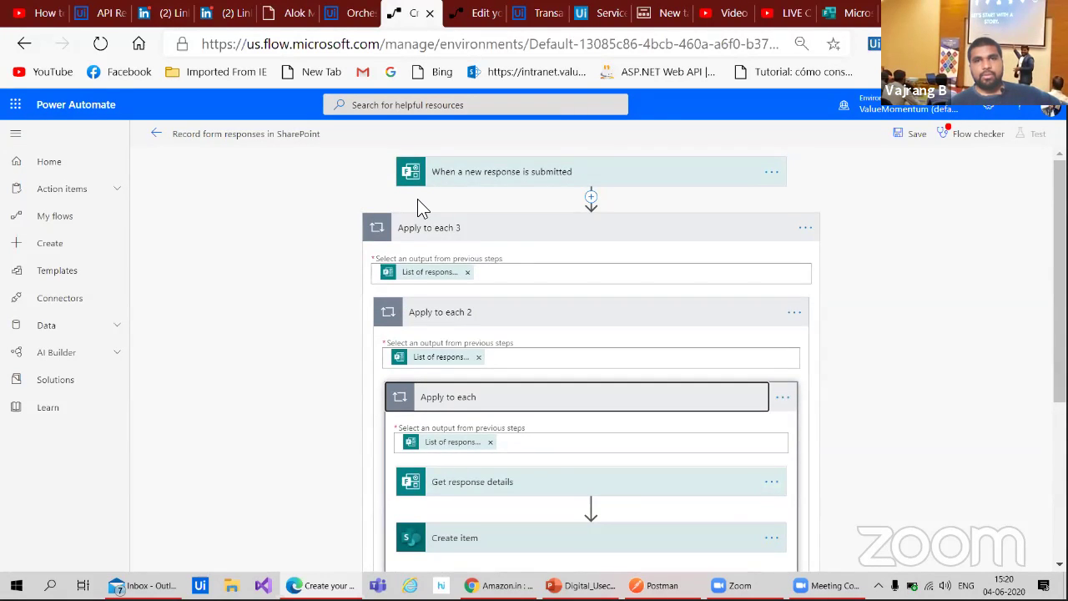
pyautogui.scroll(-1, 419, 207)
pyautogui.scroll(-1, 418, 207)
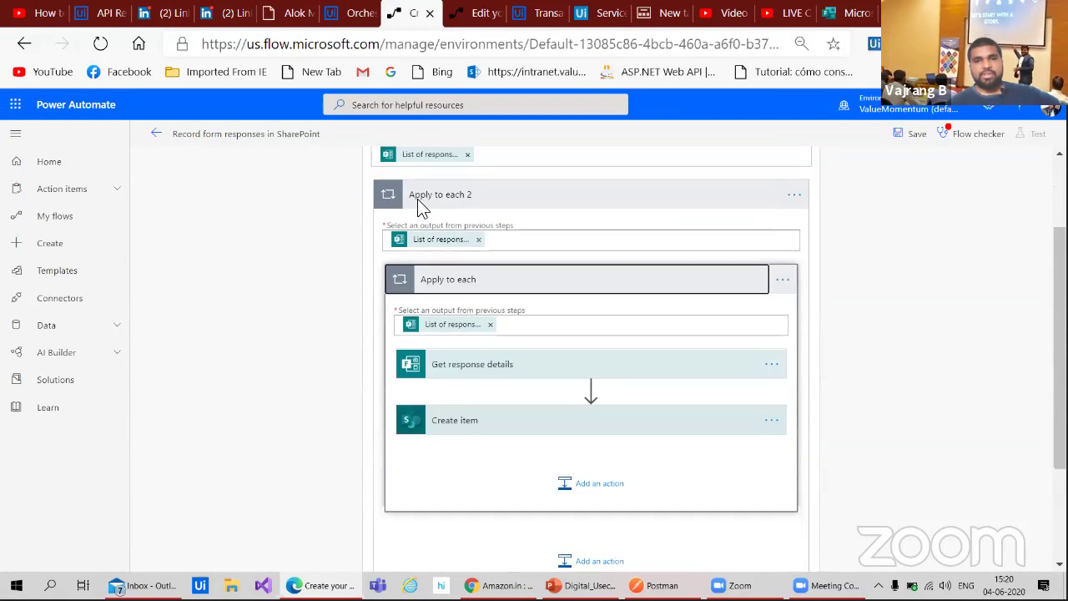
pyautogui.scroll(2, 313, 337)
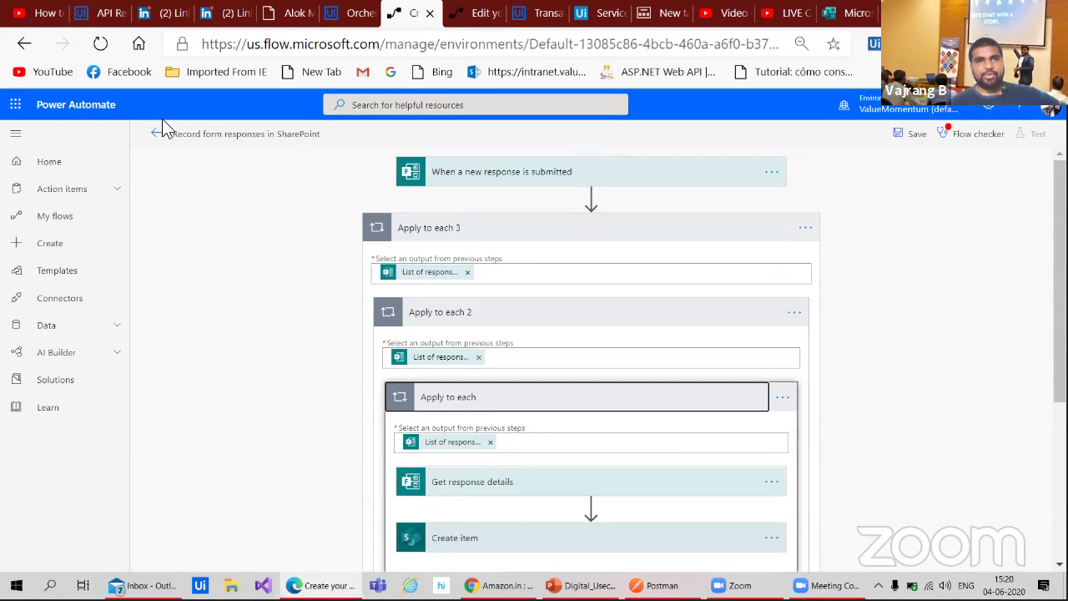
# - Leave the SharePoint flow without saving and open Notify the team when a new response is submitted - React Js for editing
pyautogui.click(155, 134)
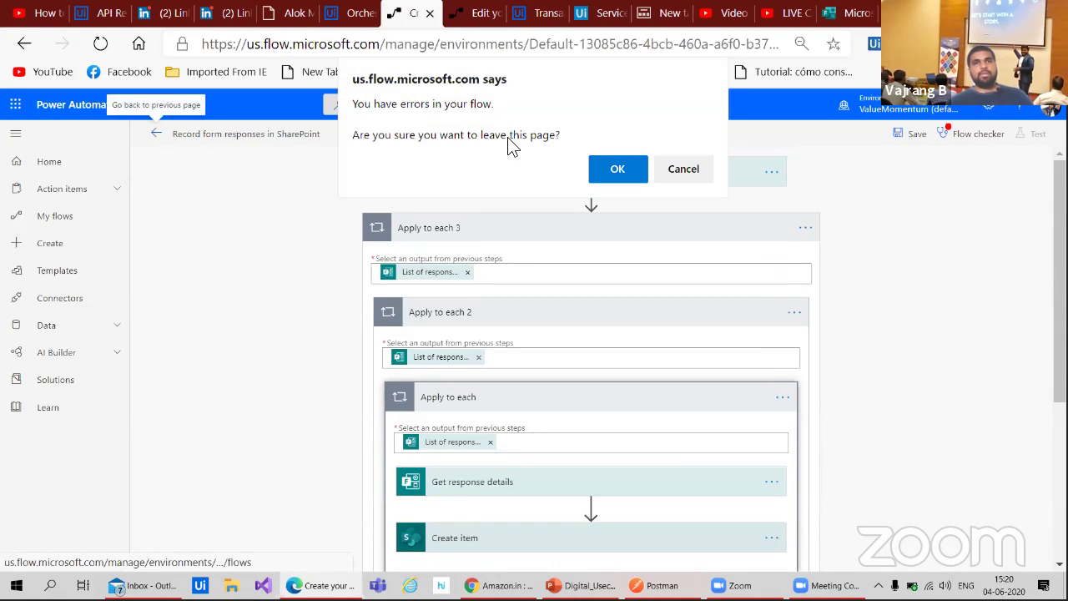
pyautogui.click(613, 166)
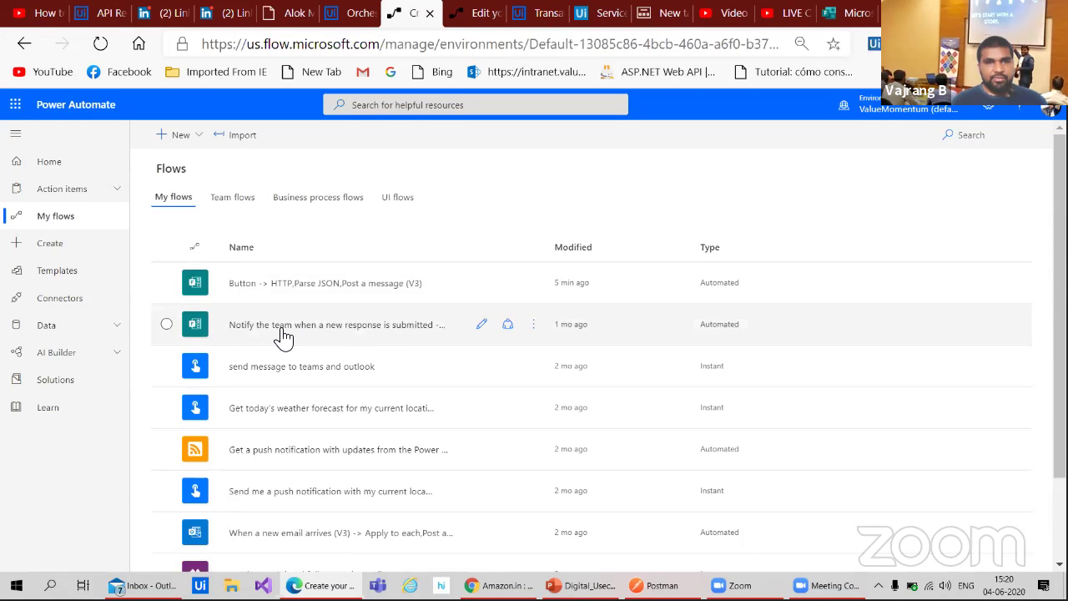
pyautogui.click(284, 330)
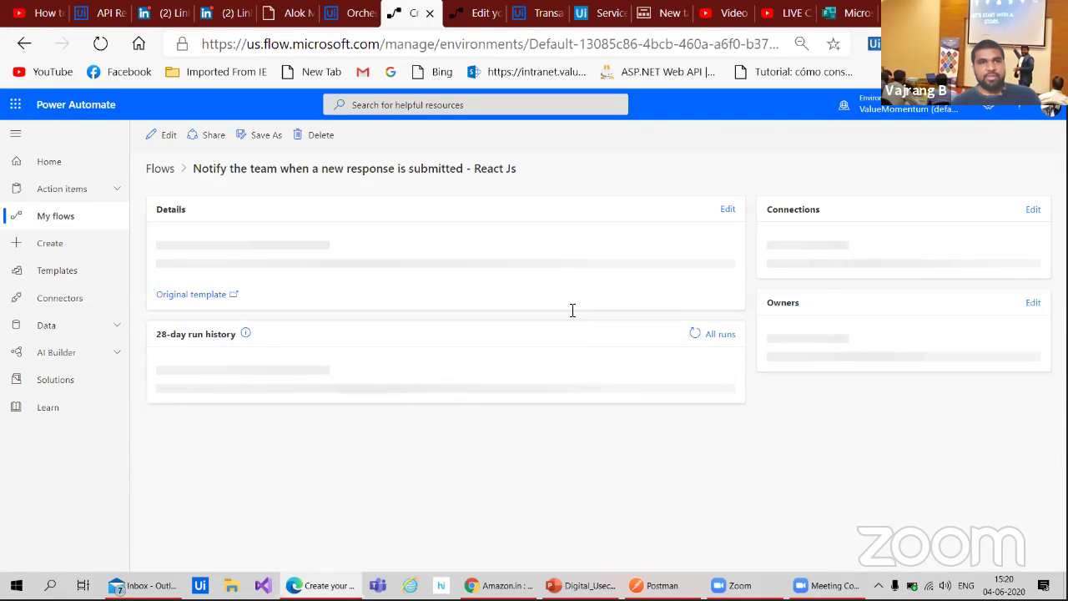
pyautogui.click(163, 135)
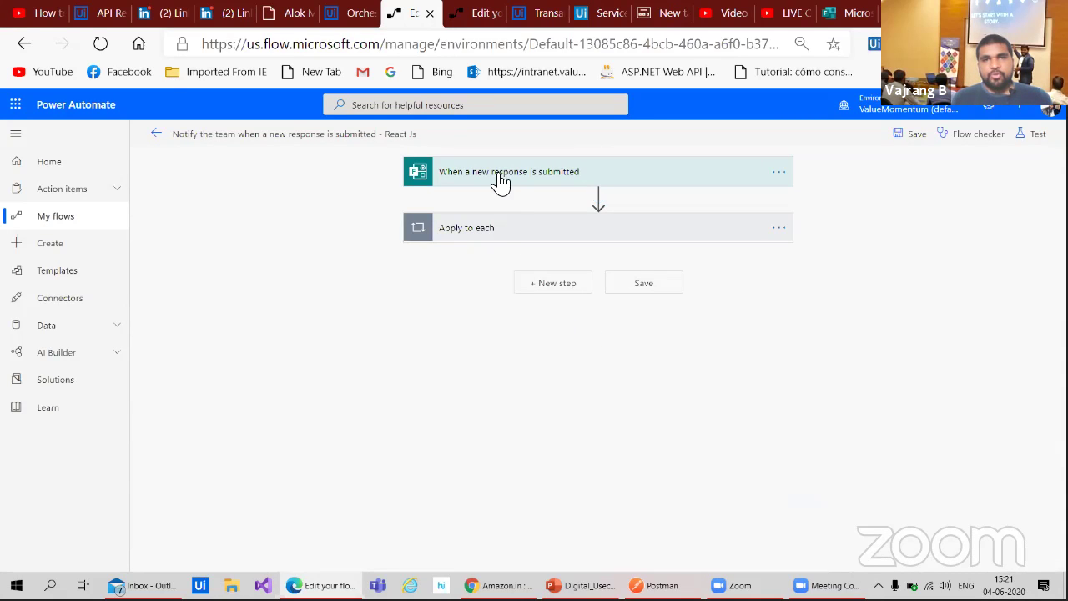
# - Expand Apply to each and Get response details, check the loop input's expression, and return to the Button flow
pyautogui.click(501, 242)
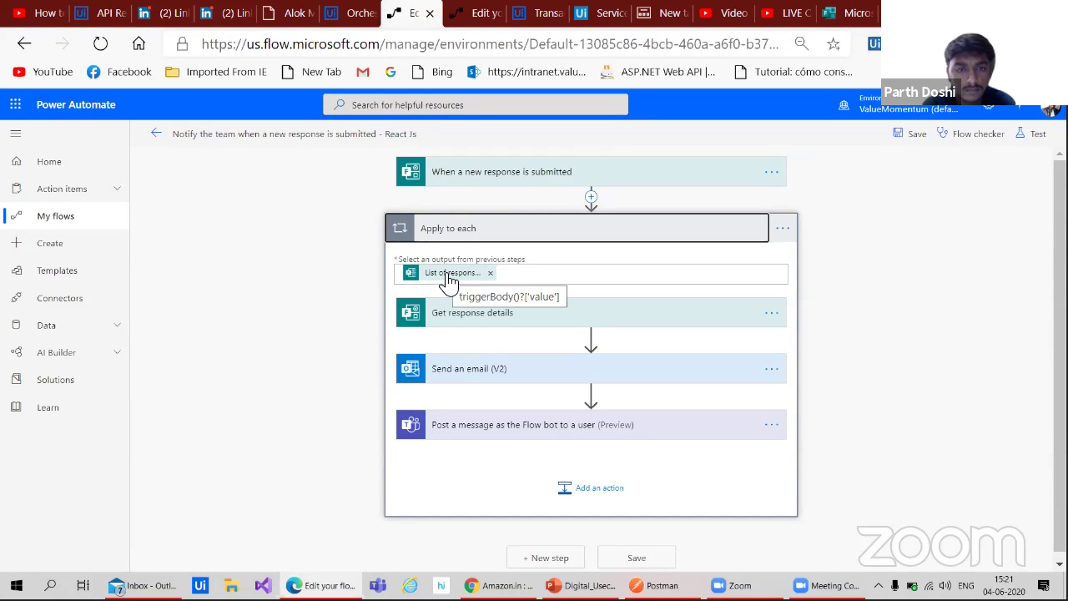
pyautogui.click(459, 314)
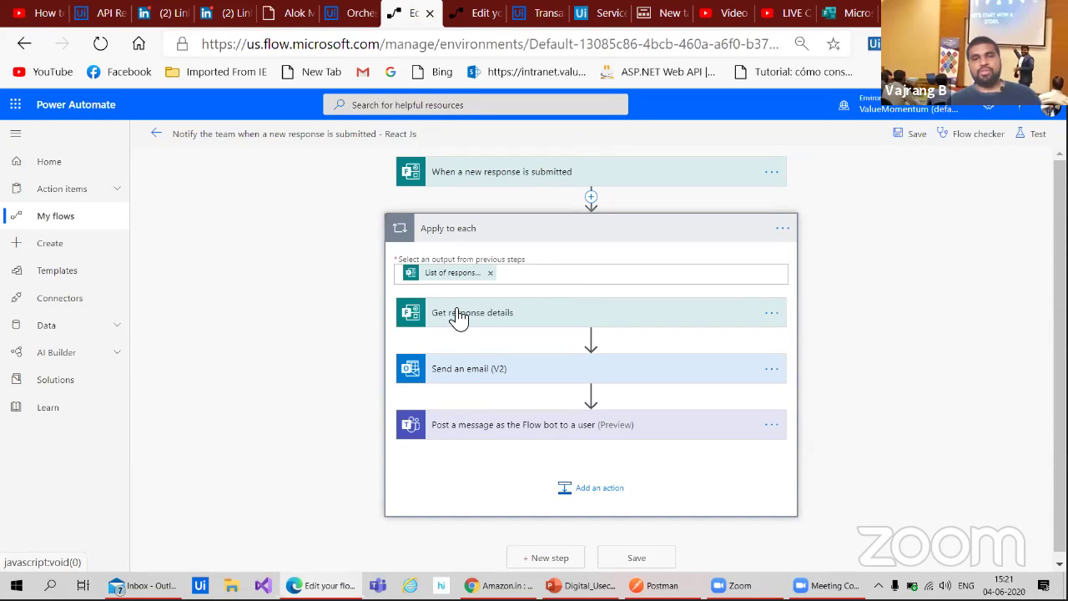
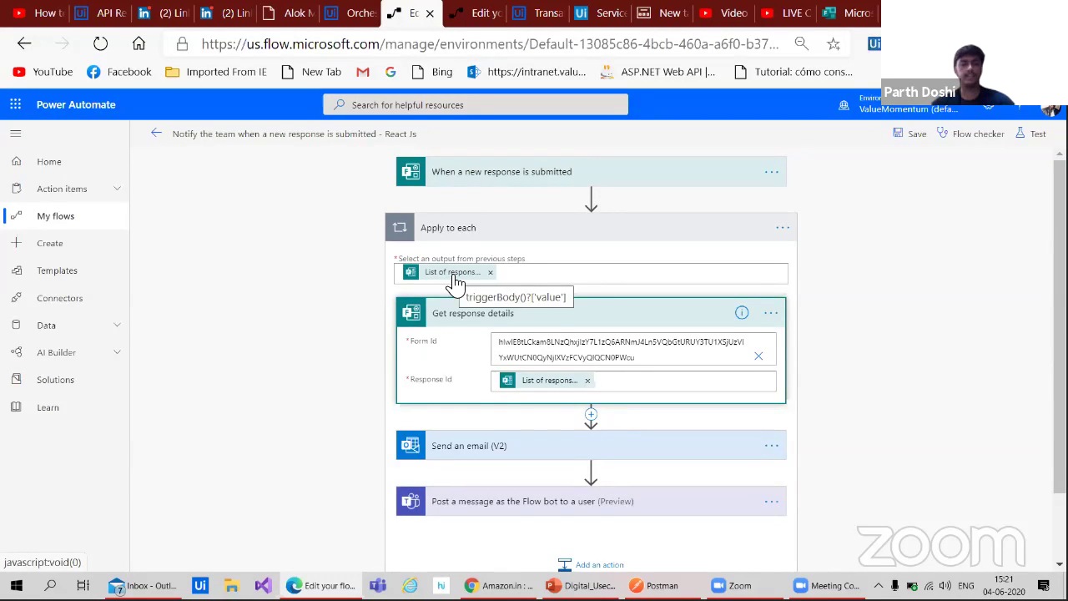
pyautogui.click(459, 13)
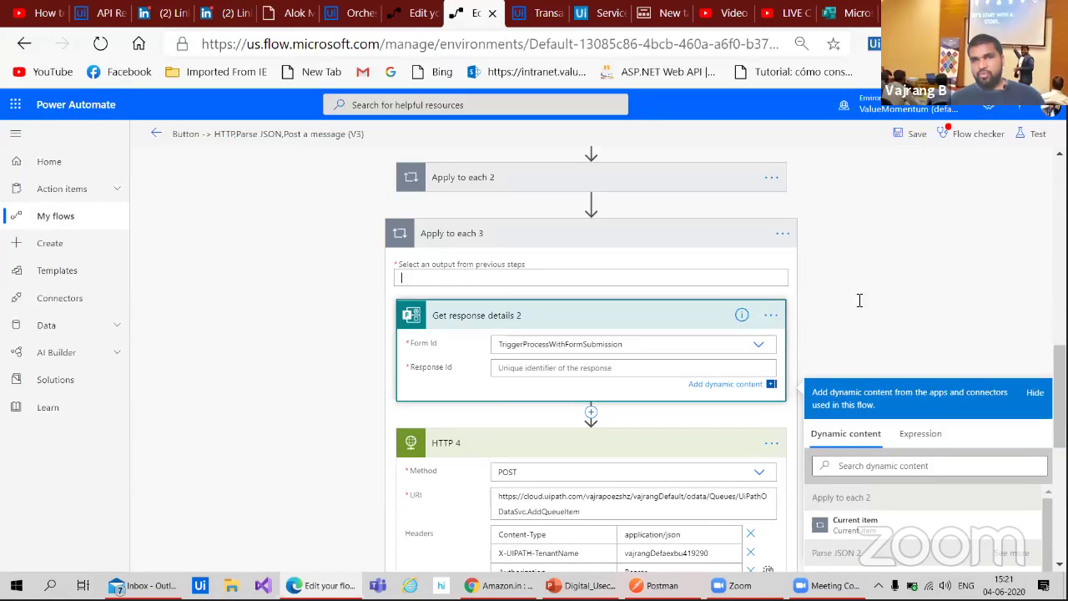
# - Set the input of Apply to each 3 to List of response notifications resourceData and compare its expression with the React Js flow's loop input
pyautogui.scroll(-3, 906, 307)
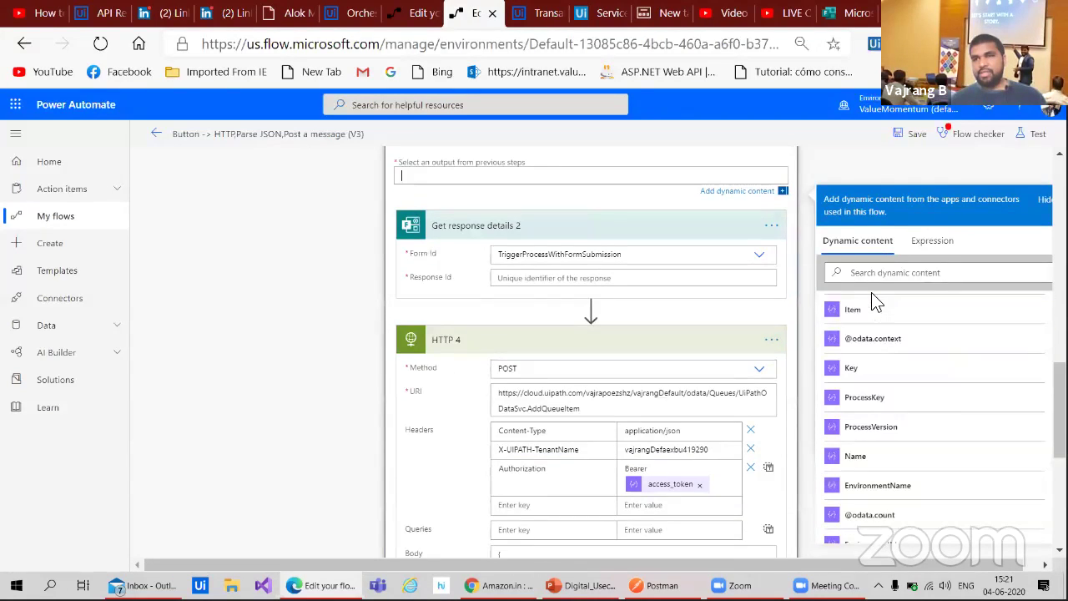
pyautogui.scroll(-10, 925, 458)
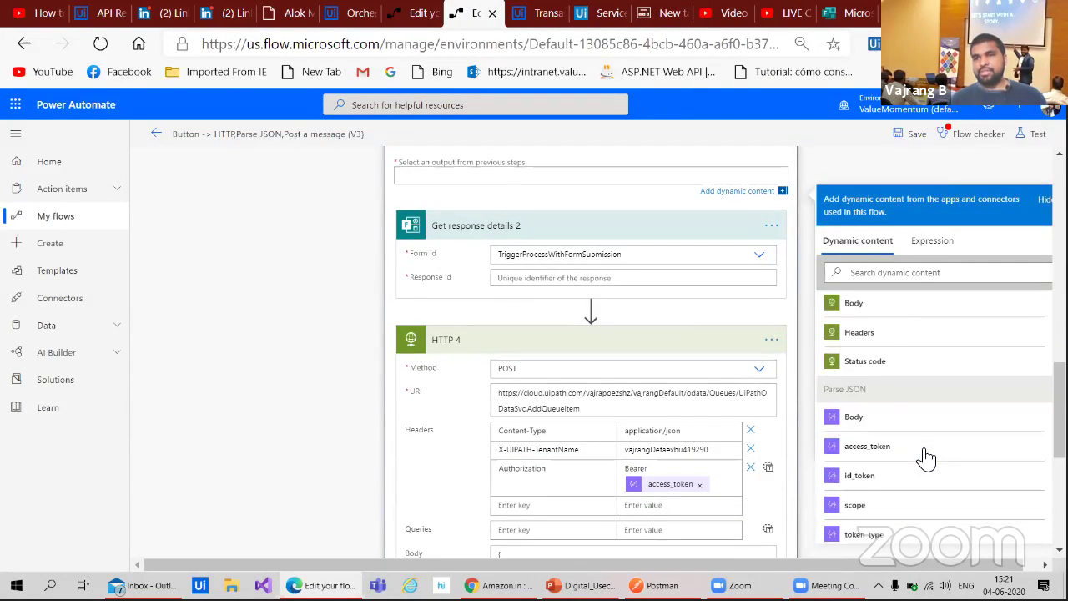
pyautogui.scroll(-5, 926, 458)
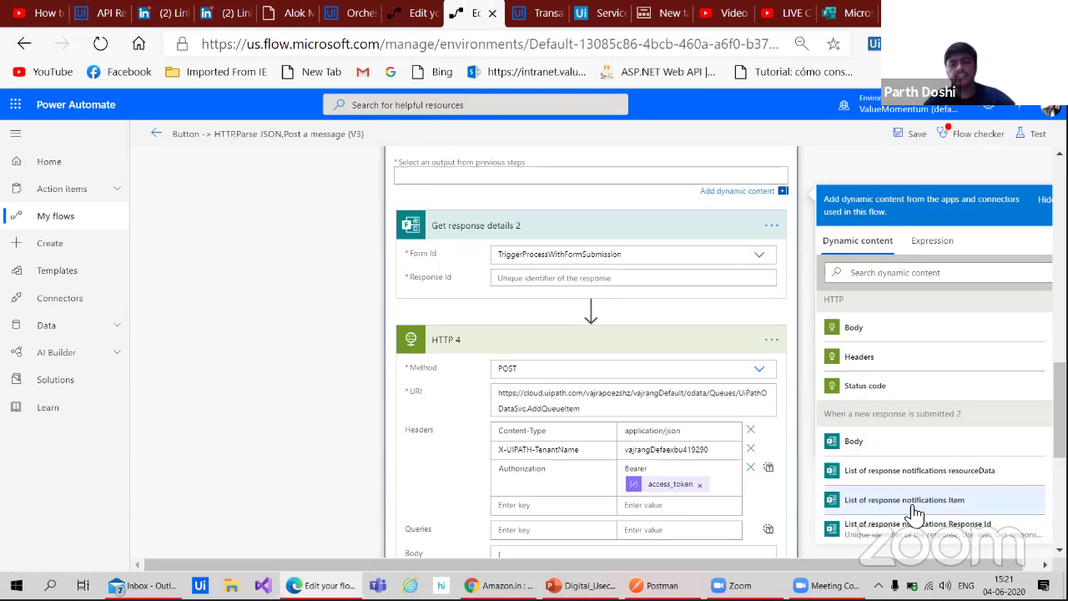
pyautogui.click(906, 469)
pyautogui.scroll(1, 333, 266)
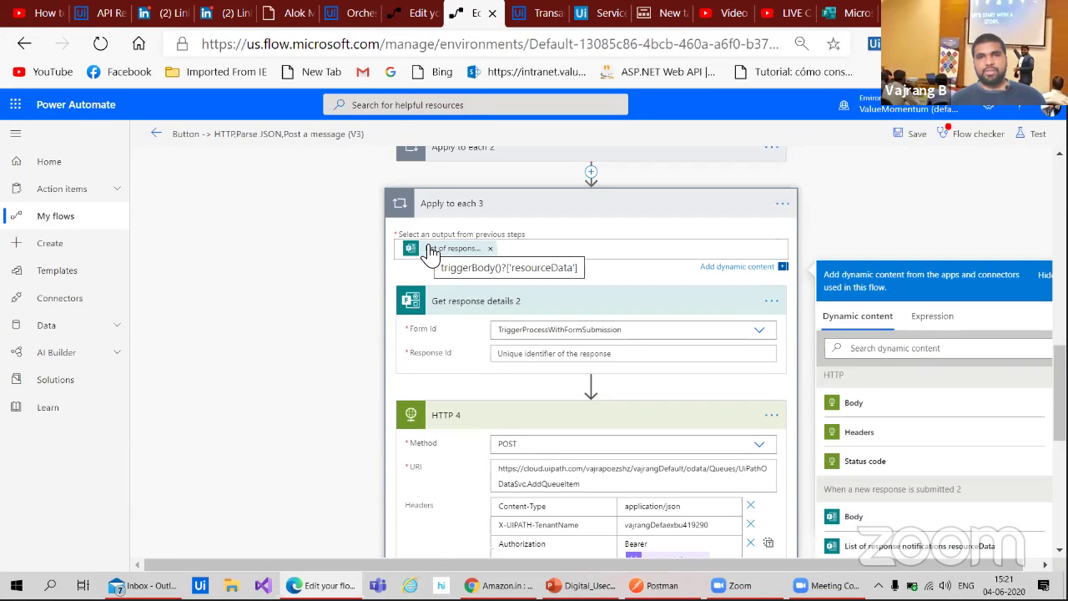
pyautogui.click(413, 12)
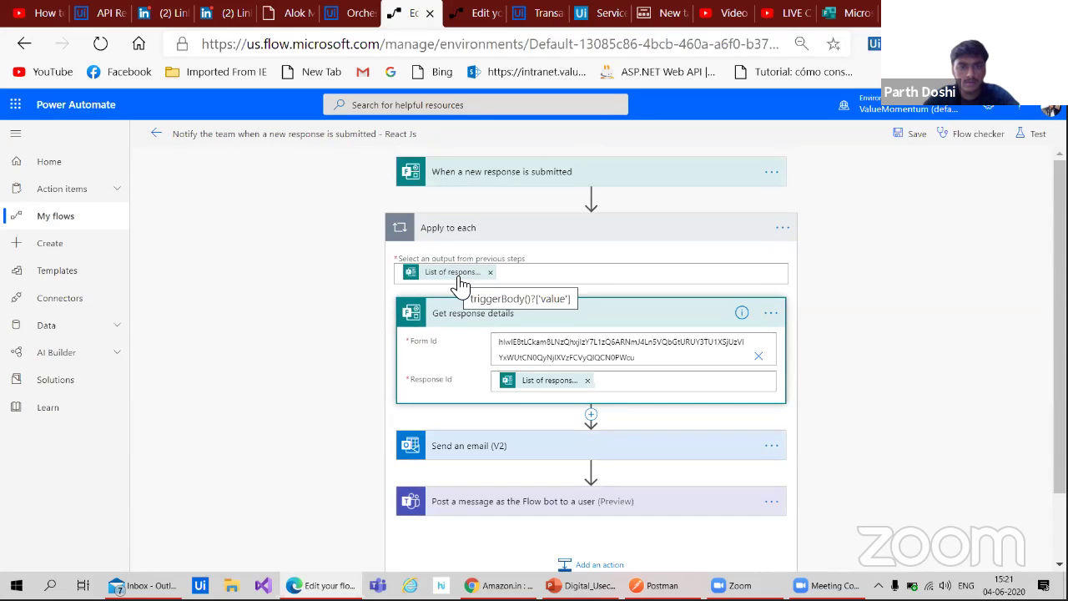
# - In the Button flow, append Body, List of response notifications Item and List of response notifications Response Id to the Apply to each 3 input
pyautogui.click(464, 19)
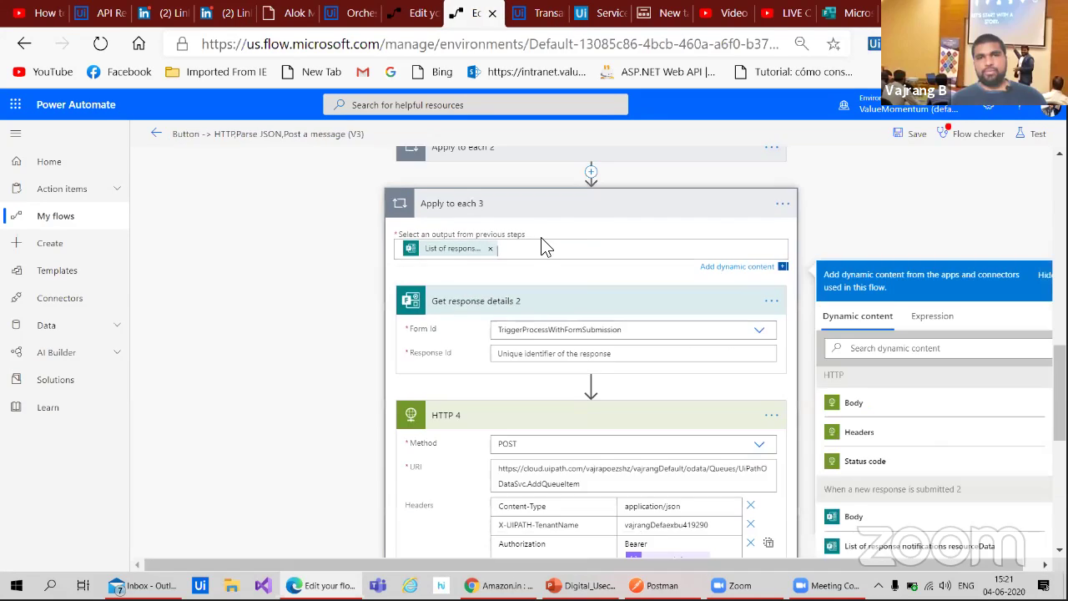
pyautogui.click(854, 515)
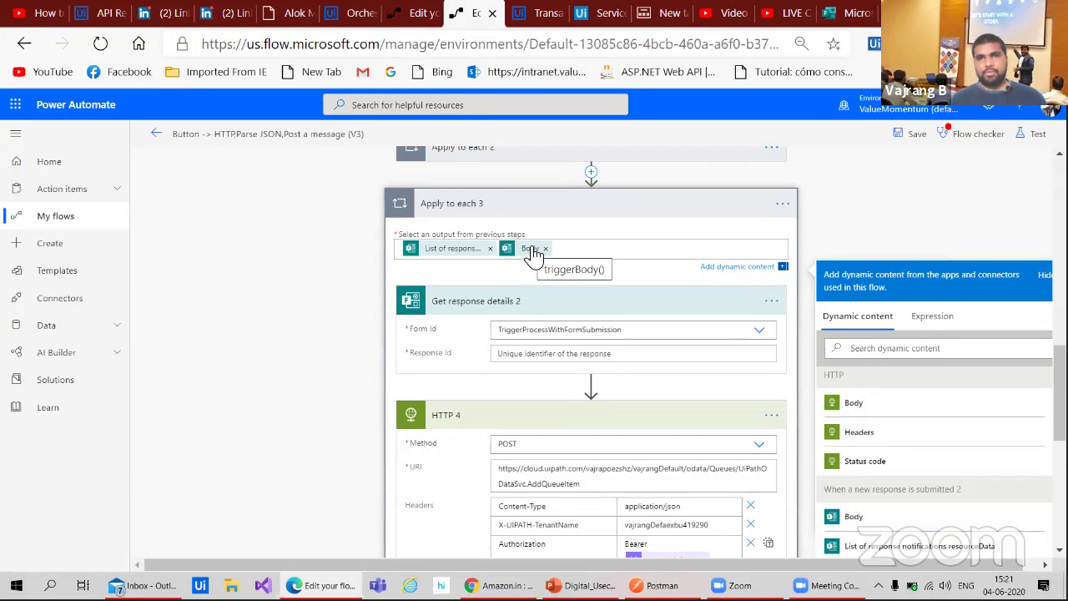
pyautogui.scroll(-2, 885, 500)
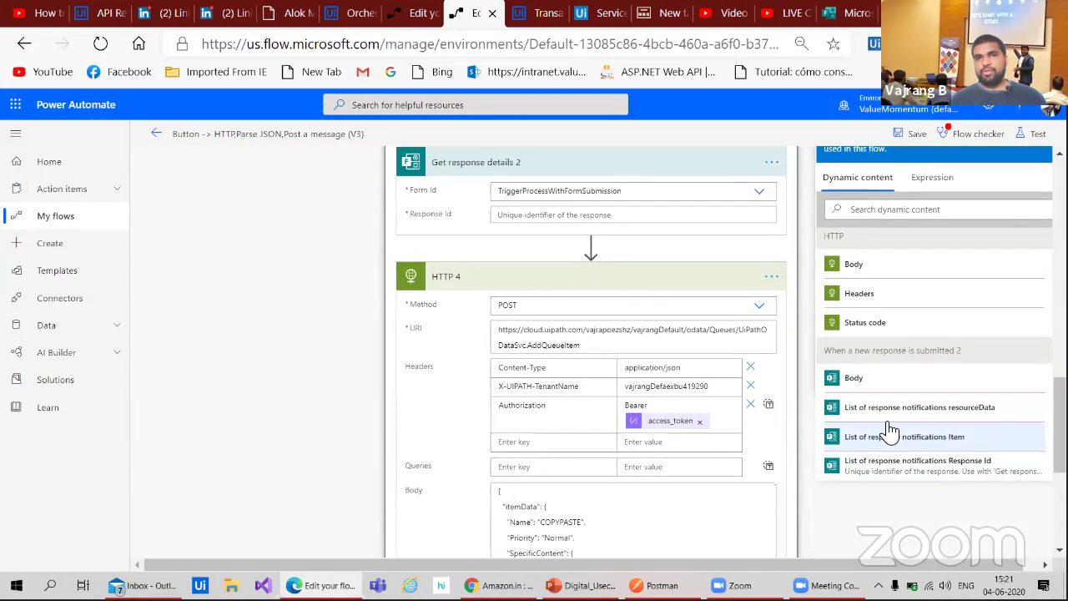
pyautogui.scroll(2, 659, 300)
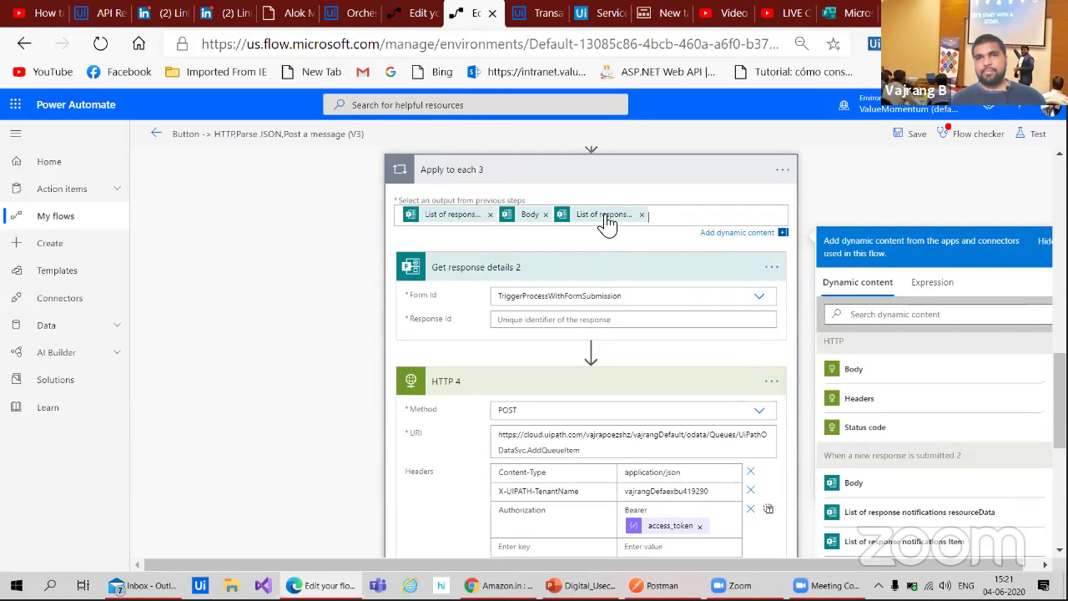
pyautogui.scroll(-2, 931, 424)
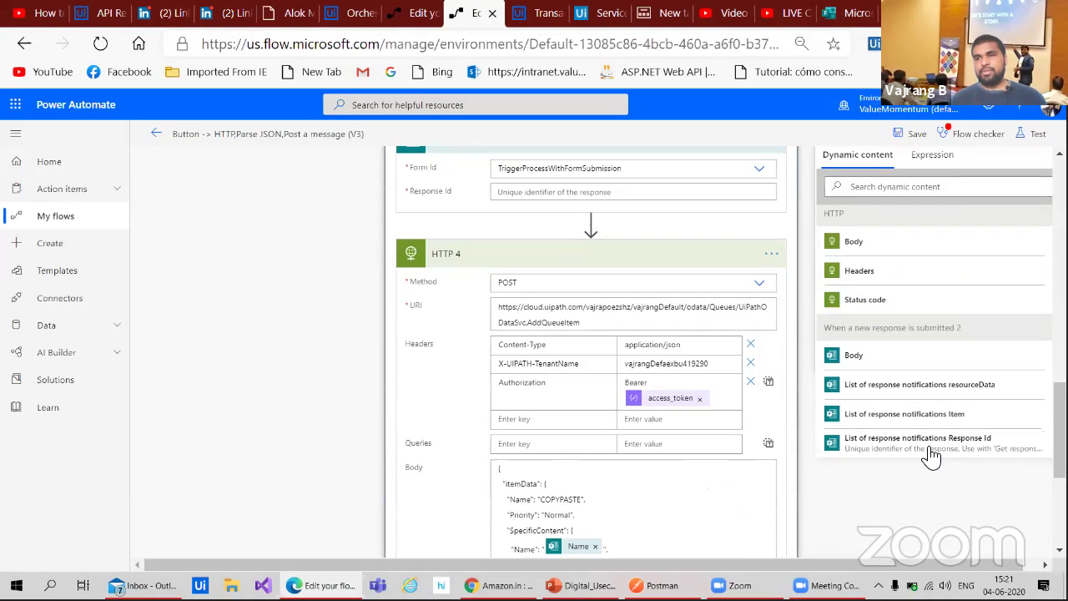
pyautogui.scroll(2, 619, 328)
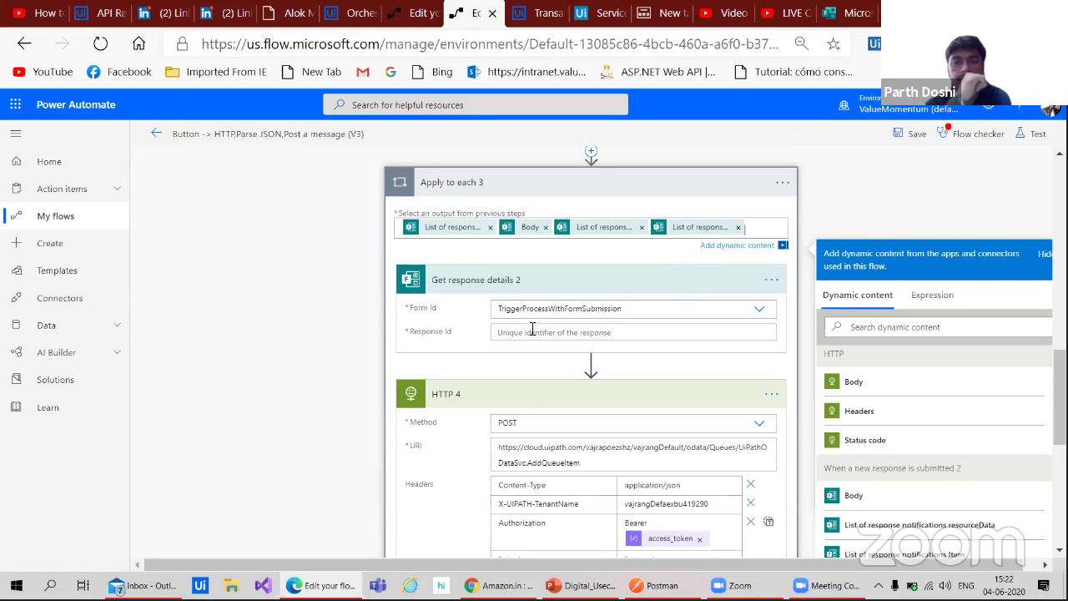
# - Set the Response Id of Get response details 2 to List of response notifications Response Id
pyautogui.click(634, 332)
pyautogui.scroll(-6, 883, 469)
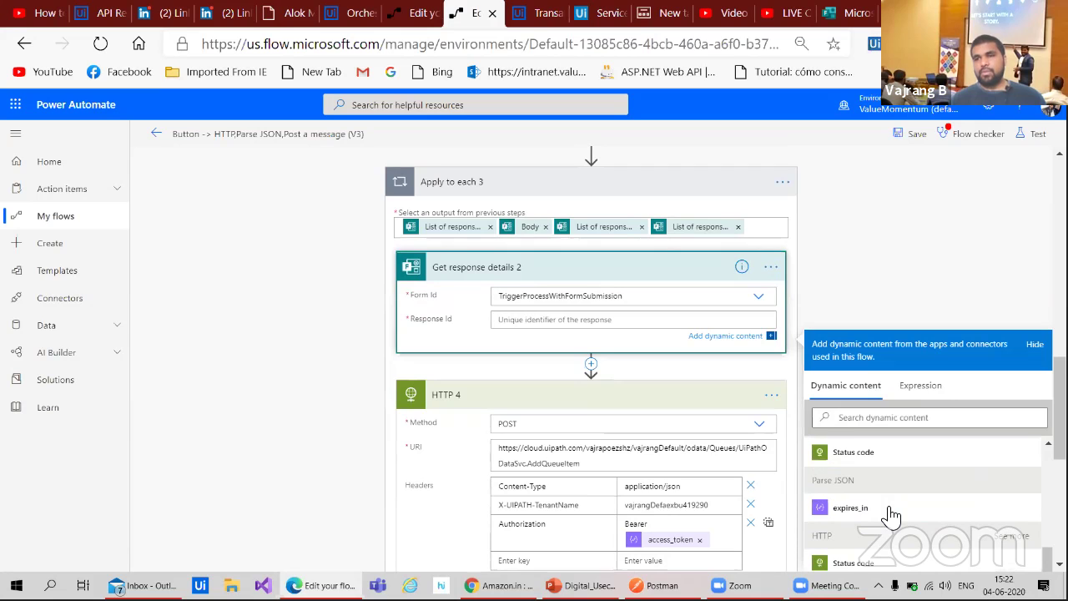
pyautogui.scroll(-2, 663, 245)
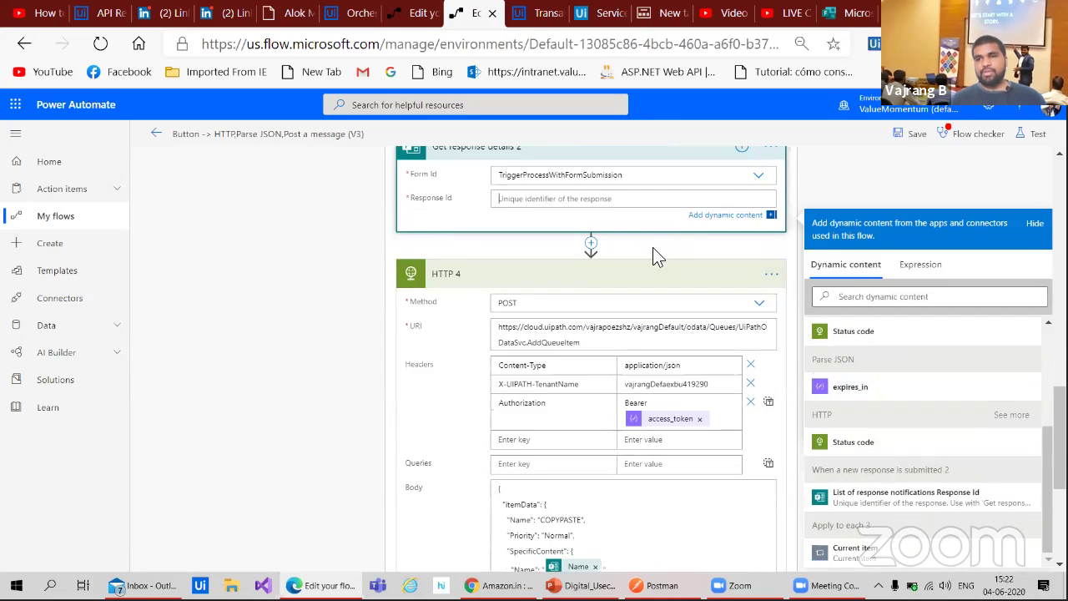
pyautogui.click(884, 497)
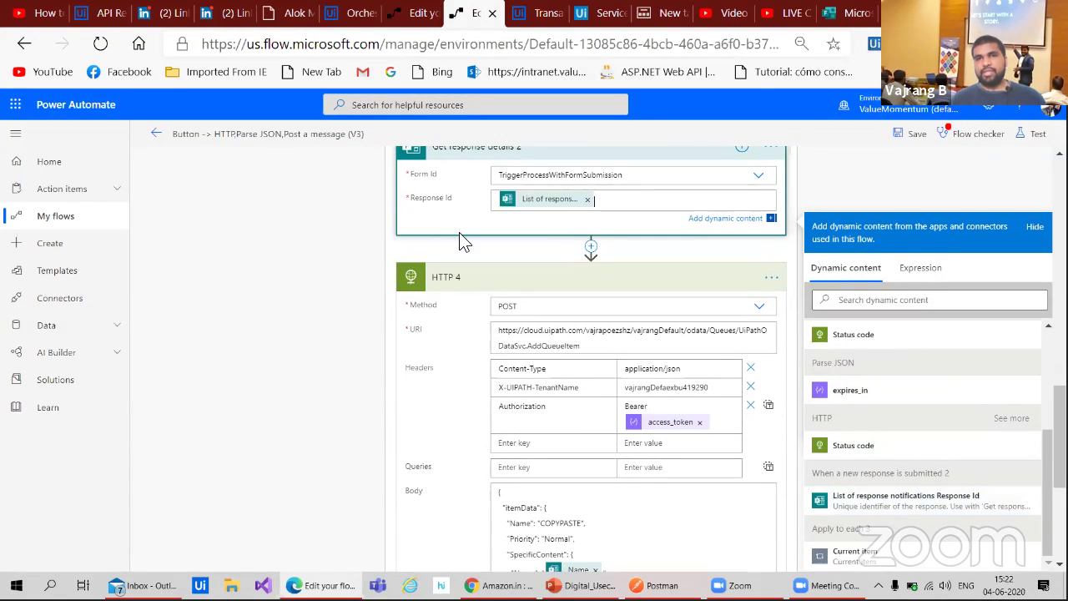
# - Remove all dynamic values from the Apply to each 3 input and recheck the React Js flow's loop input
pyautogui.scroll(3, 622, 242)
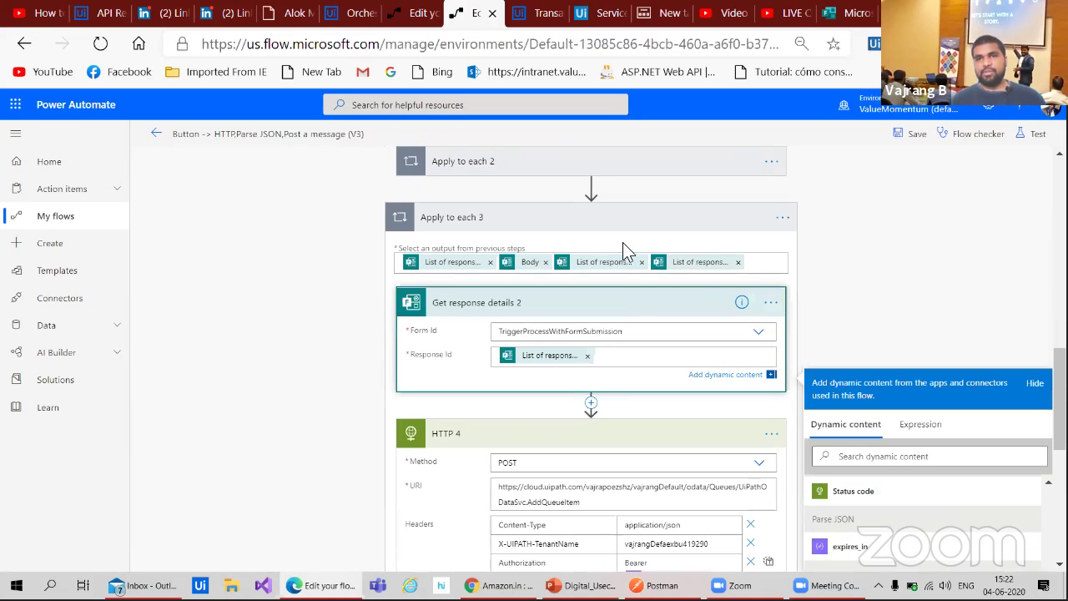
pyautogui.click(737, 263)
pyautogui.click(652, 272)
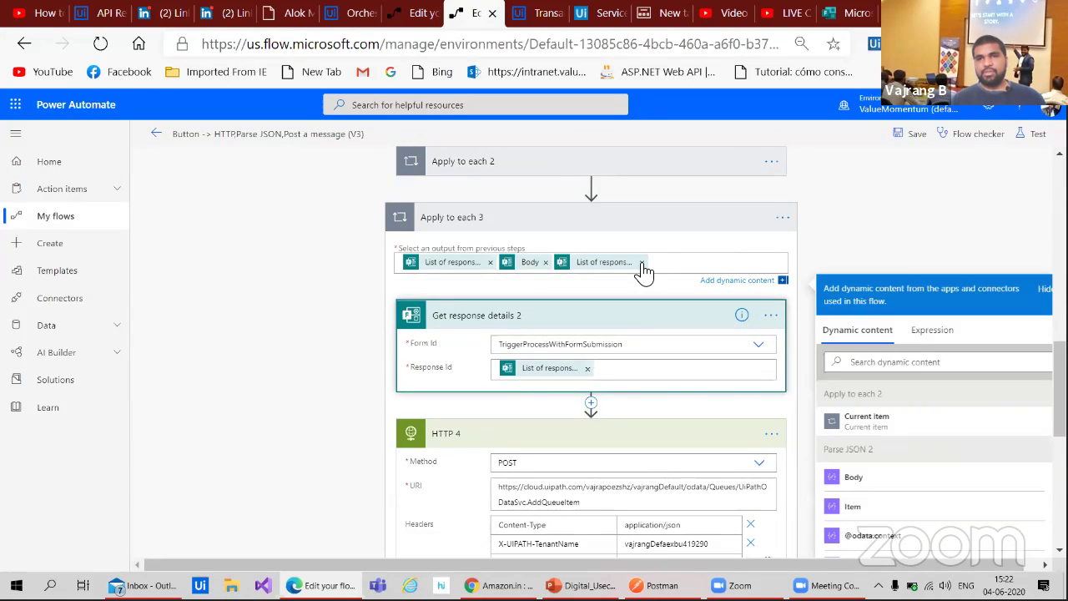
pyautogui.click(641, 261)
pyautogui.click(544, 263)
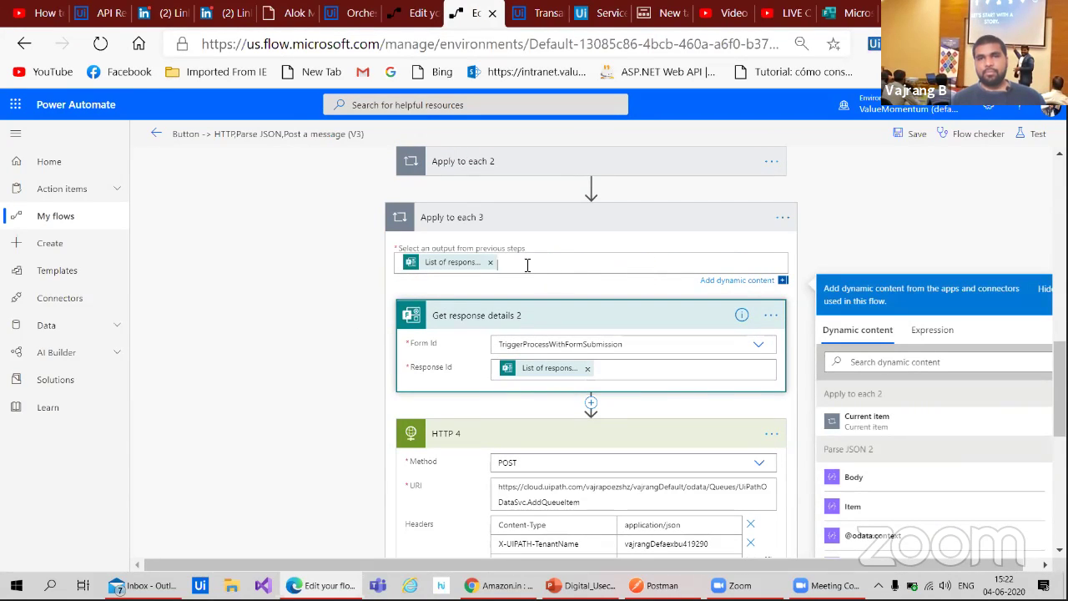
pyautogui.click(489, 262)
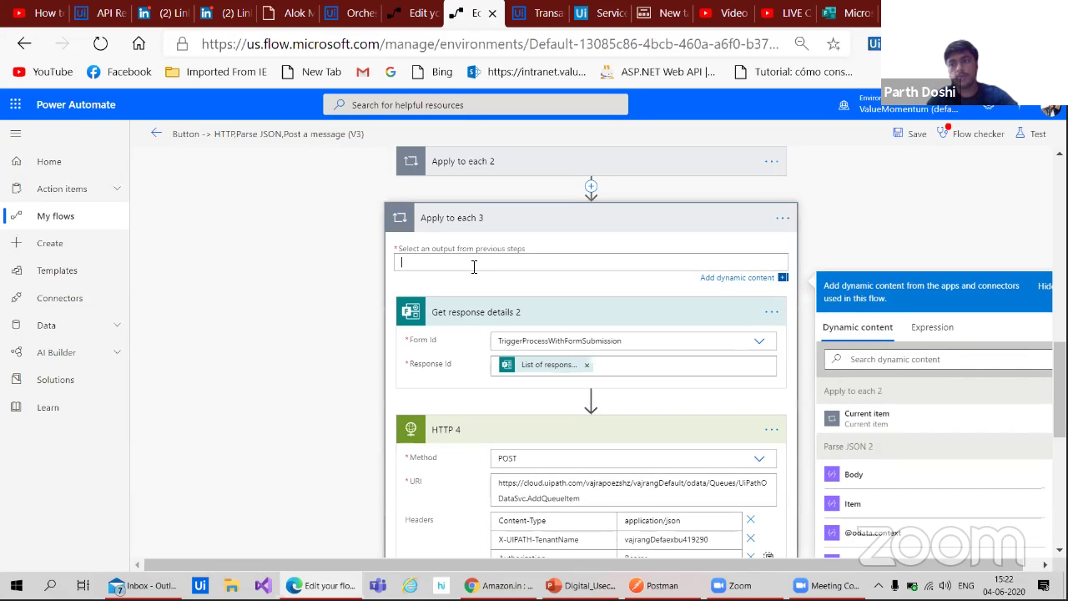
pyautogui.click(406, 14)
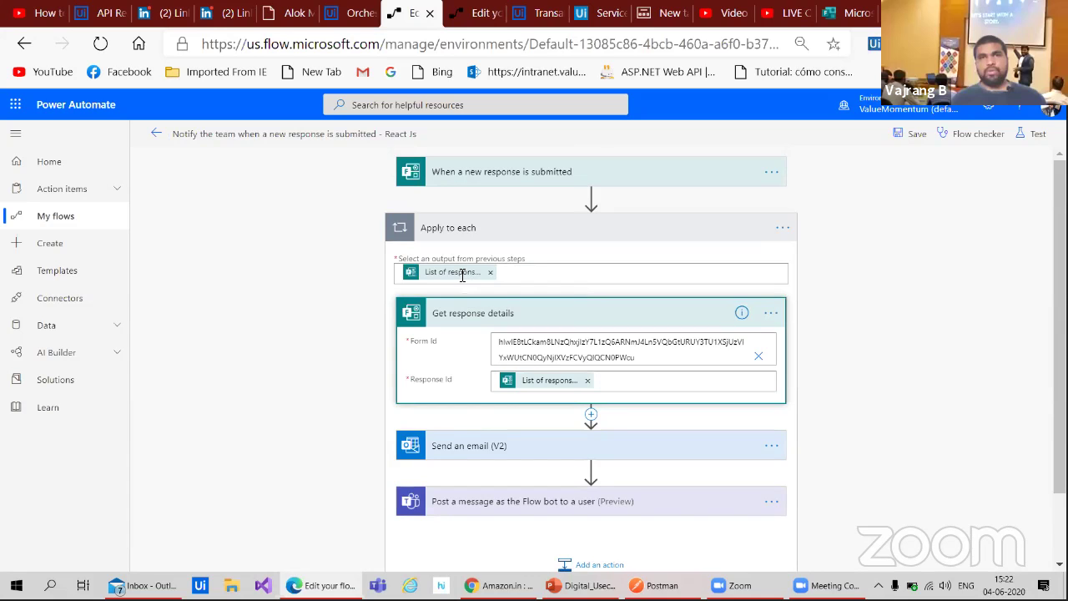
pyautogui.click(474, 13)
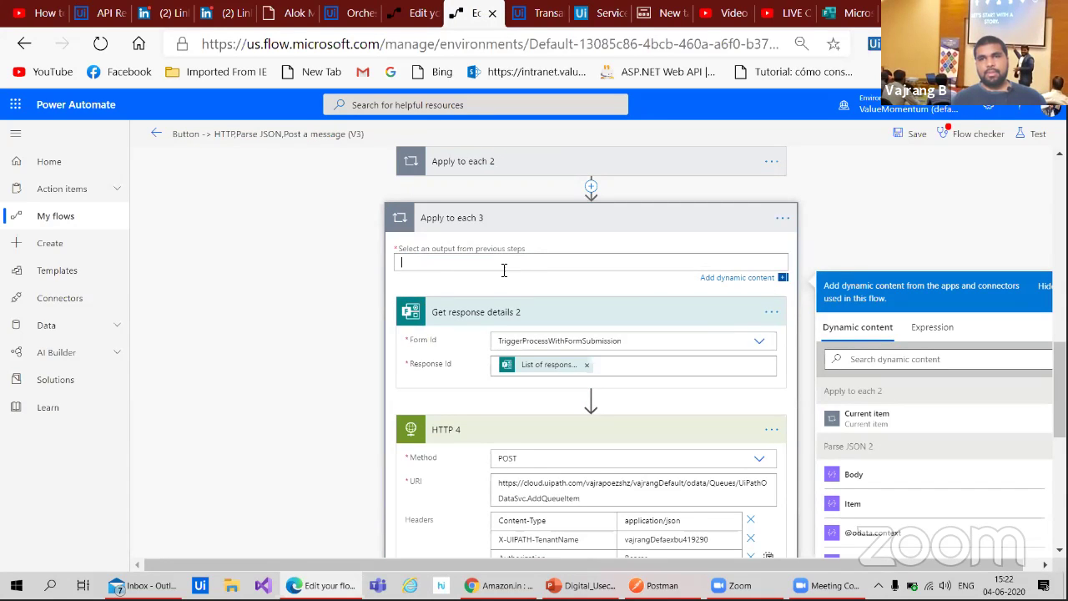
# - Try List of response notifications Item, List of response notifications resourceData and Body in turn as the Apply to each 3 input, removing each
pyautogui.scroll(-5, 908, 476)
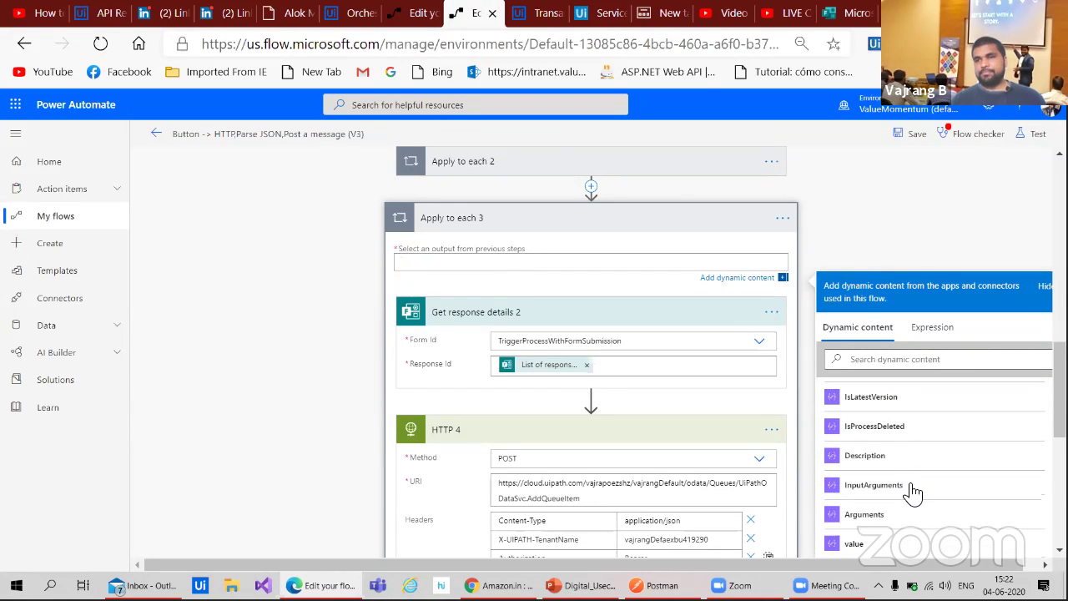
pyautogui.scroll(-3, 911, 489)
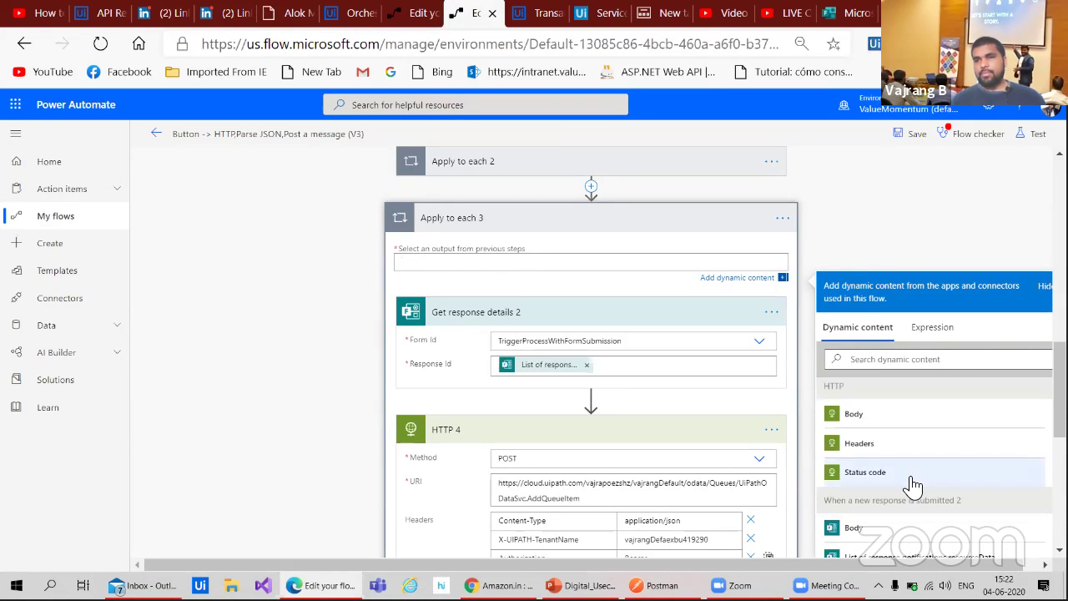
pyautogui.scroll(-3, 910, 480)
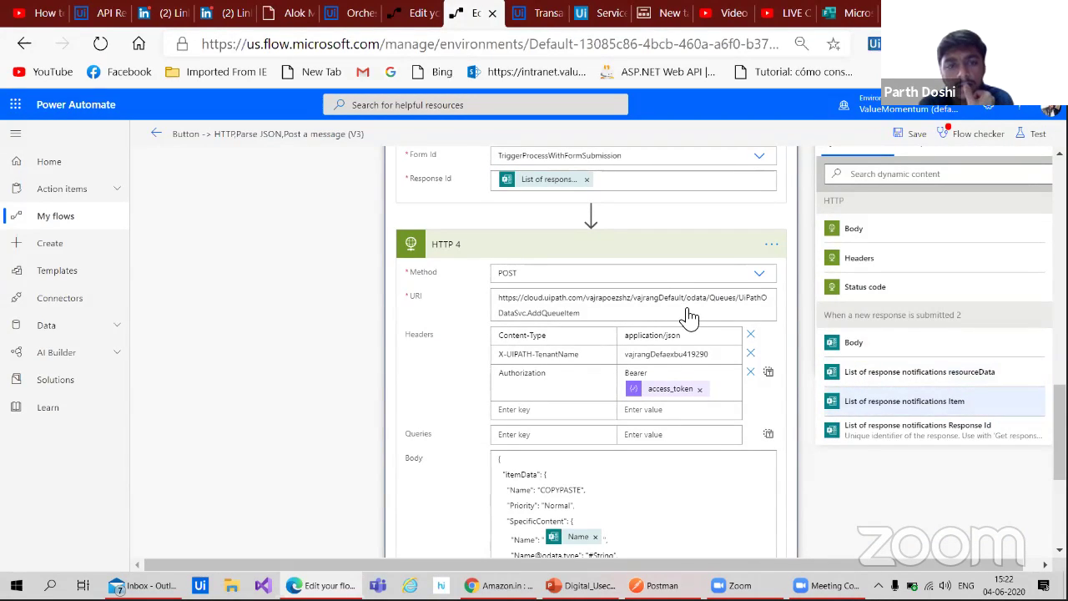
pyautogui.scroll(2, 431, 247)
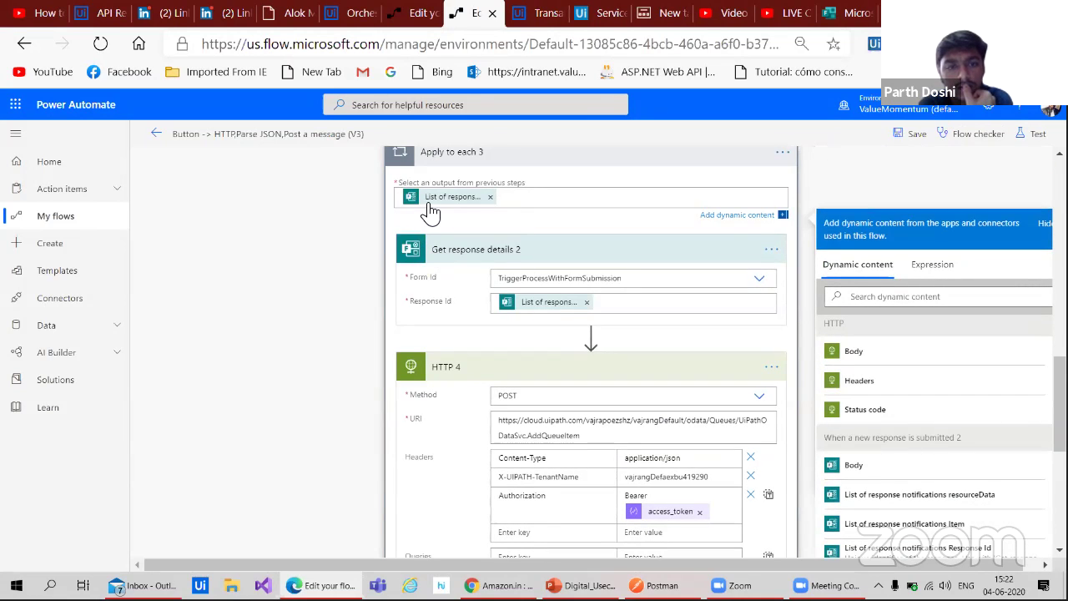
pyautogui.click(490, 196)
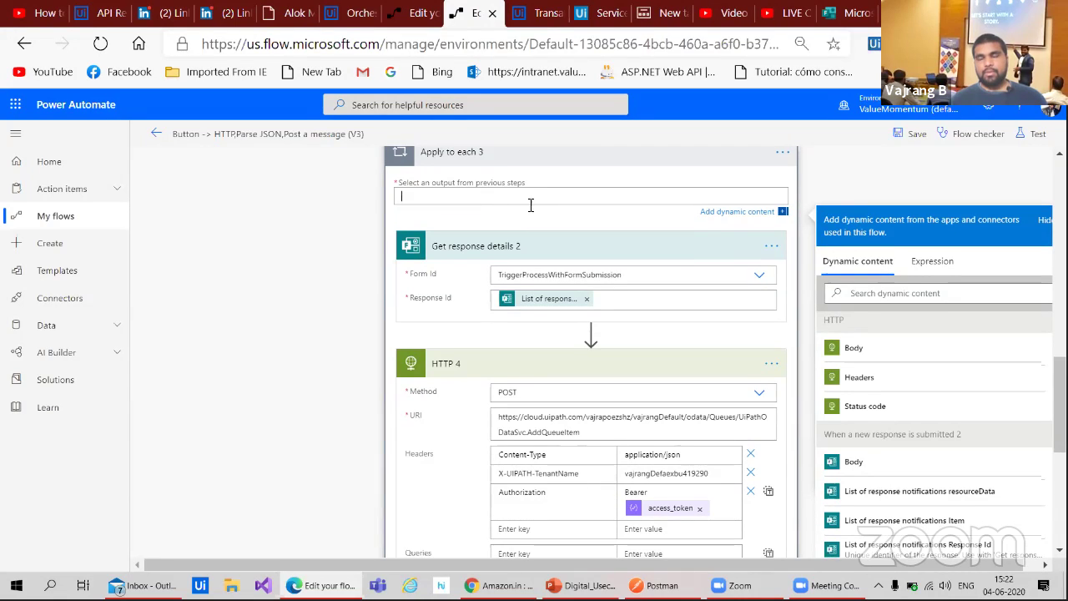
pyautogui.click(897, 494)
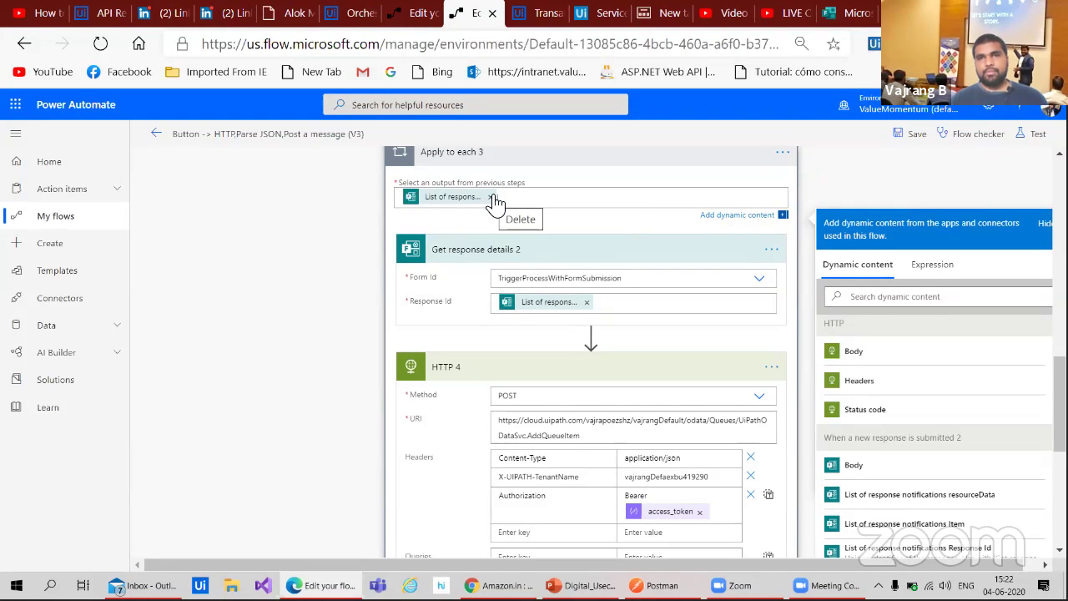
pyautogui.click(493, 200)
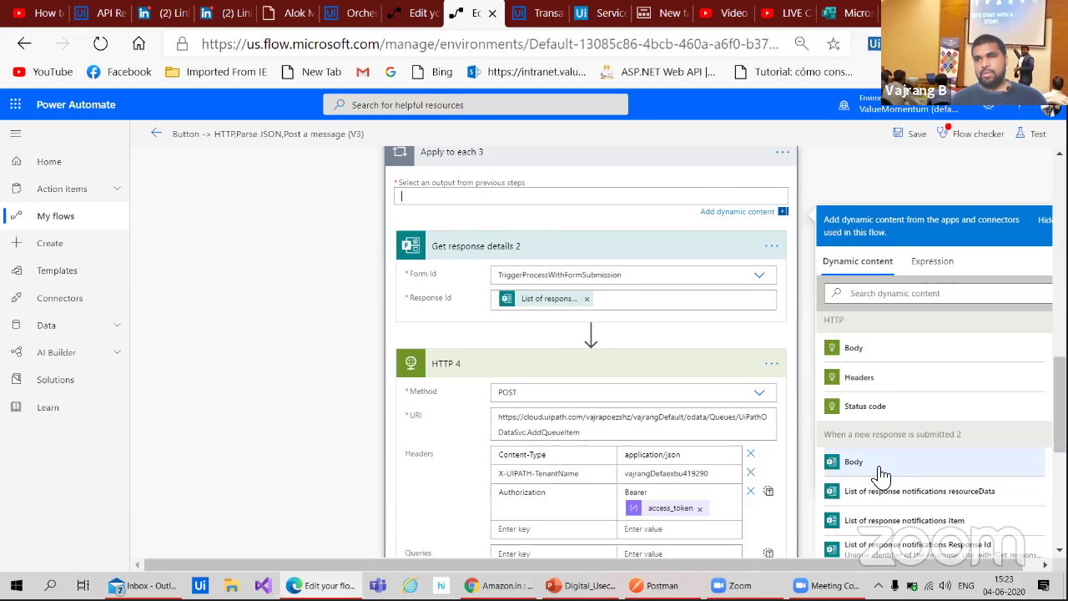
pyautogui.click(880, 470)
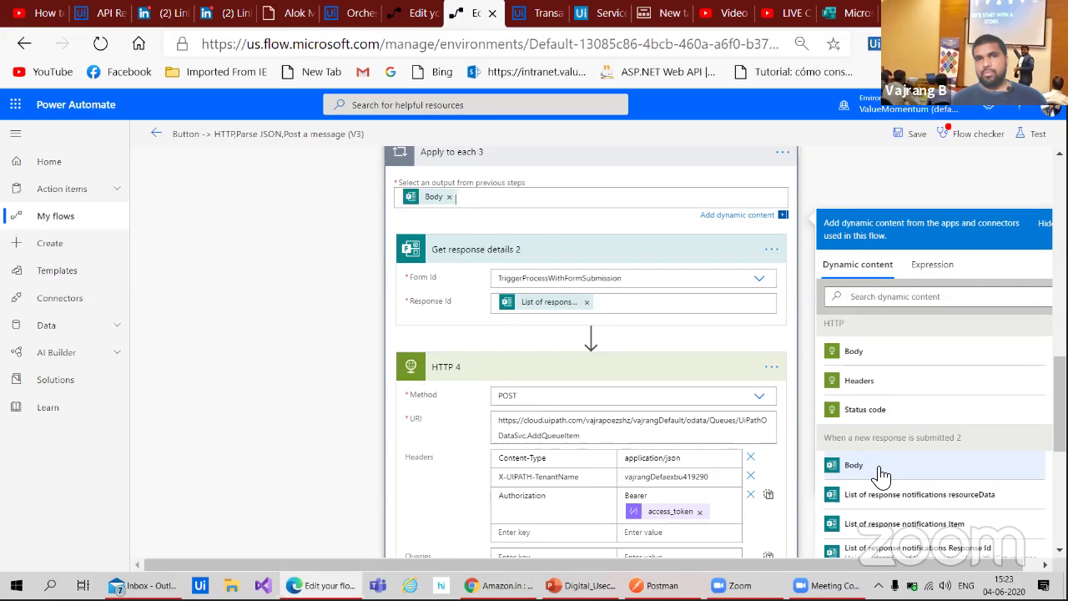
pyautogui.click(448, 197)
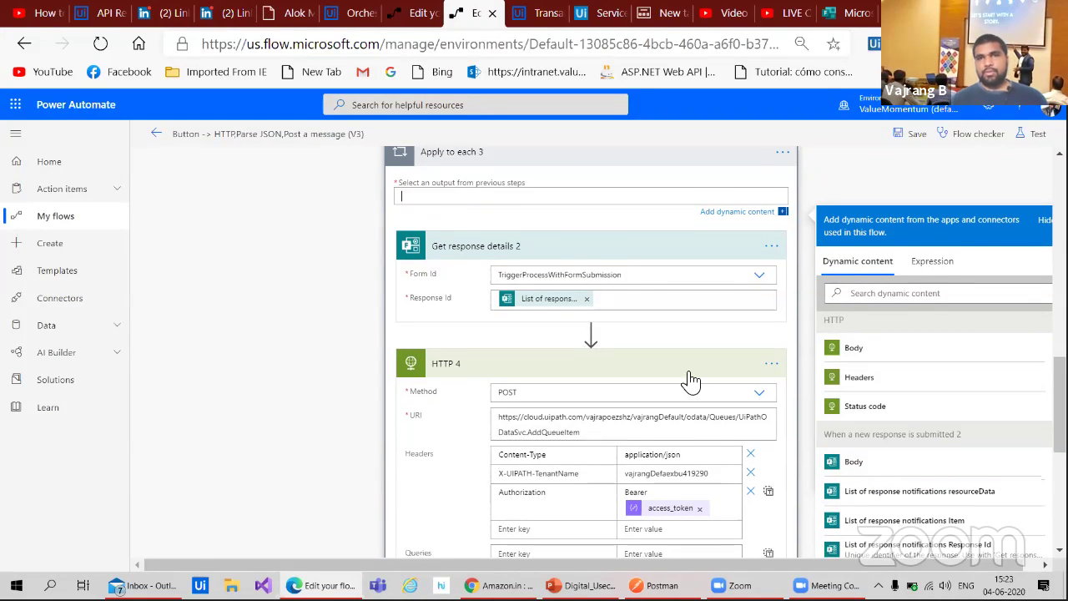
# - Set the Apply to each 3 input to List of response notifications resourceData and compare it with the React Js flow's loop input
pyautogui.click(855, 497)
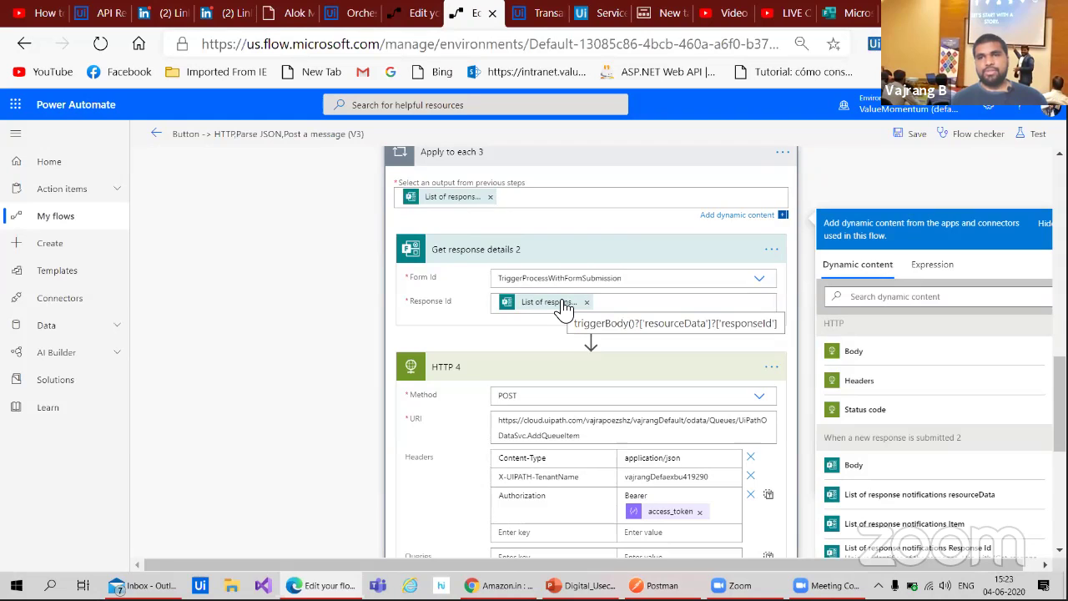
pyautogui.click(423, 23)
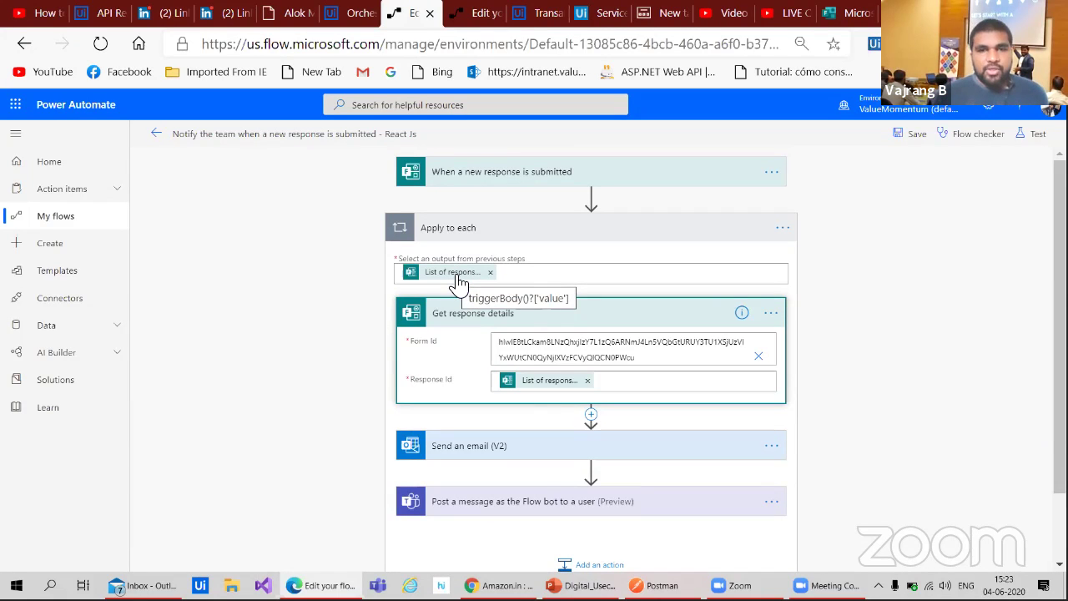
pyautogui.click(472, 14)
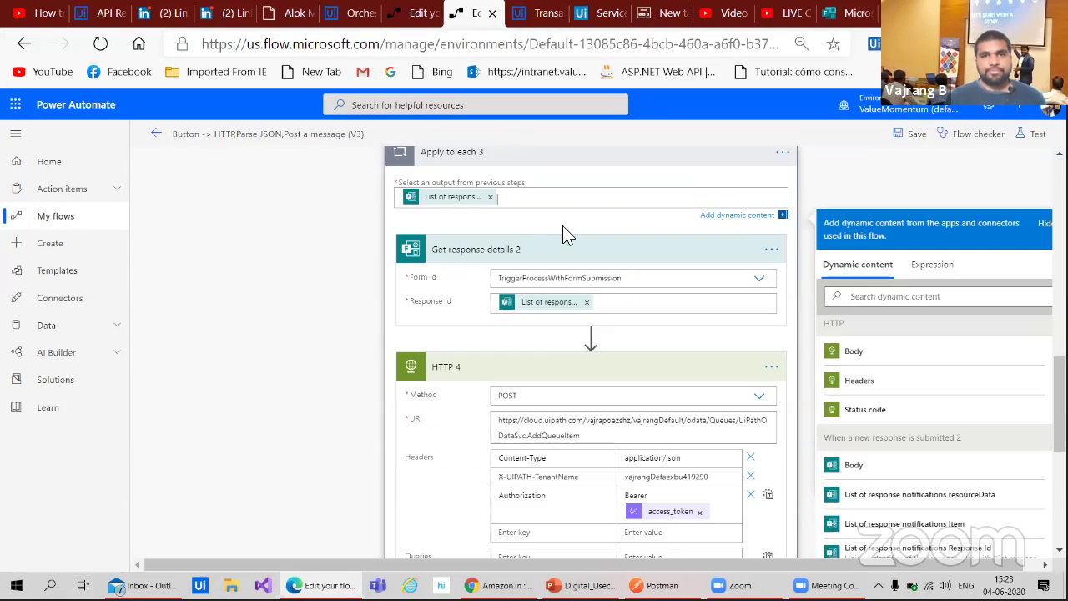
# - Review the HTTP 4 request and the available dynamic content, and save the Button flow
pyautogui.scroll(-4, 599, 338)
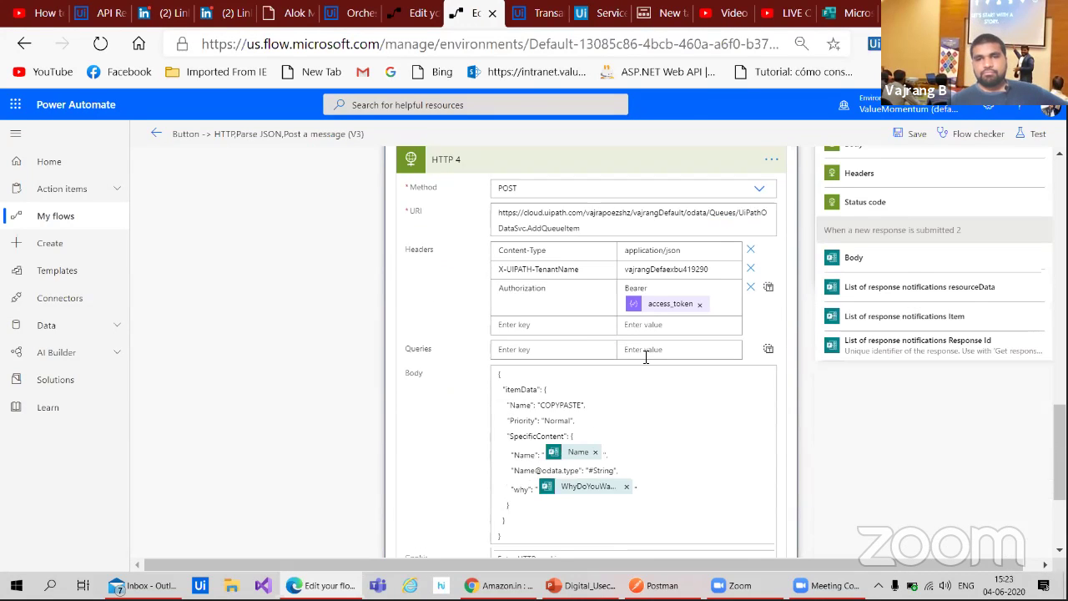
pyautogui.scroll(-1, 645, 357)
pyautogui.scroll(5, 645, 355)
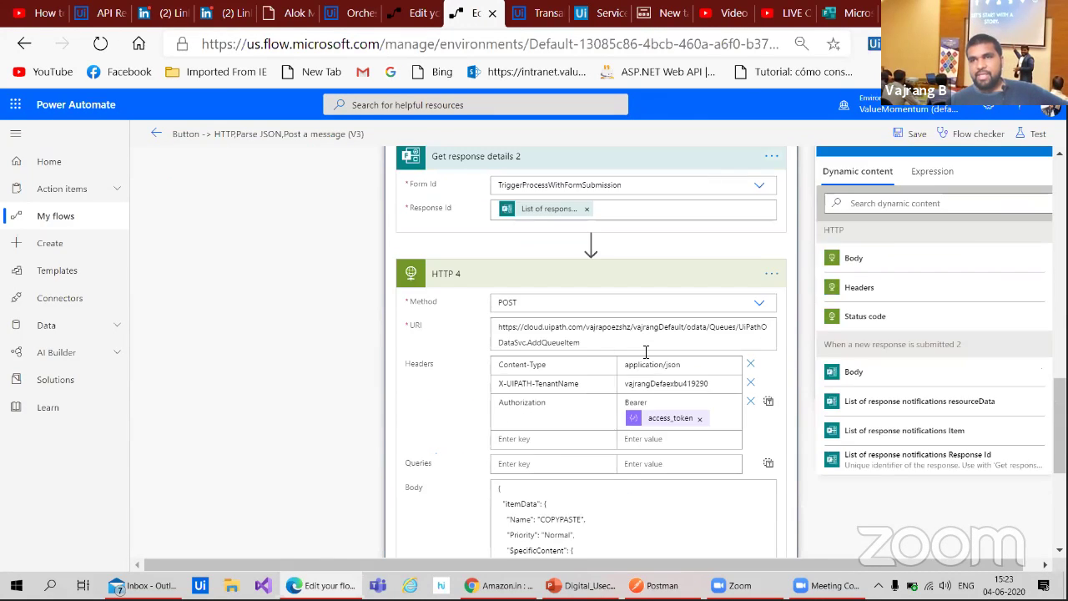
pyautogui.scroll(-1, 645, 351)
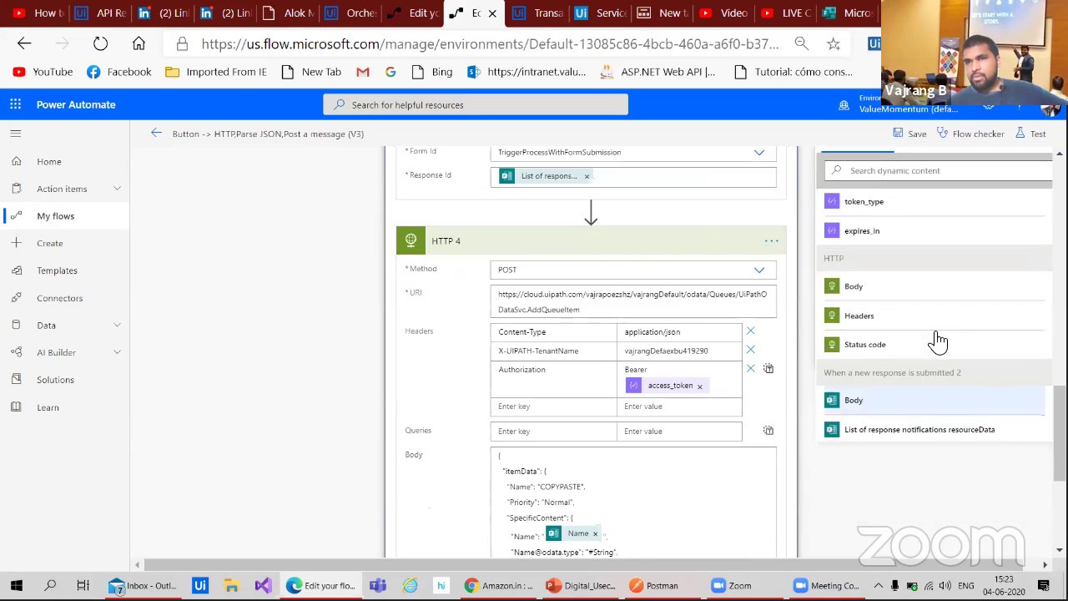
pyautogui.scroll(5, 926, 338)
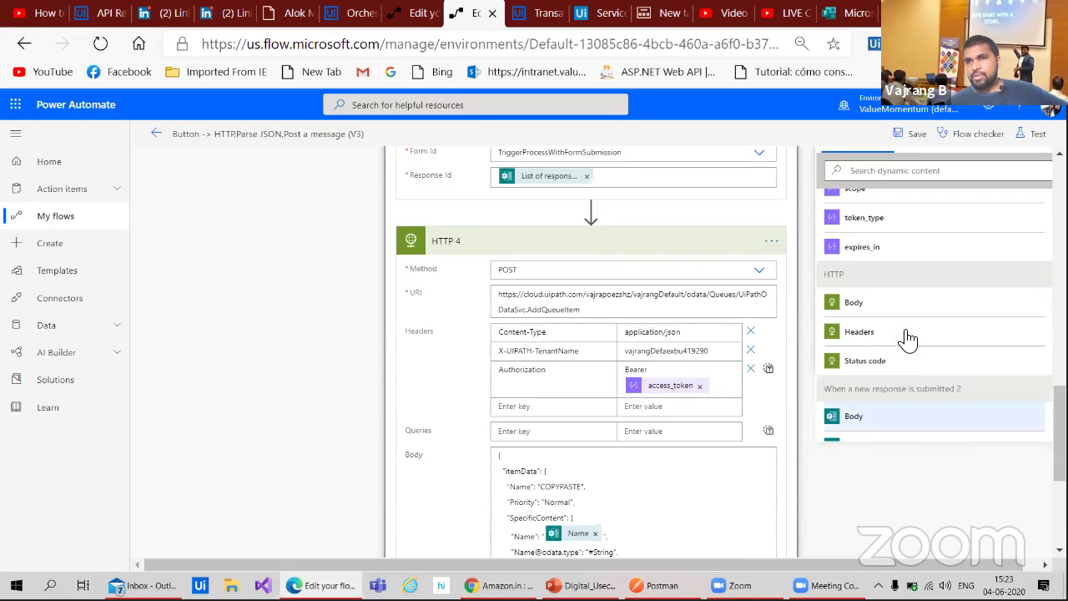
pyautogui.scroll(10, 908, 337)
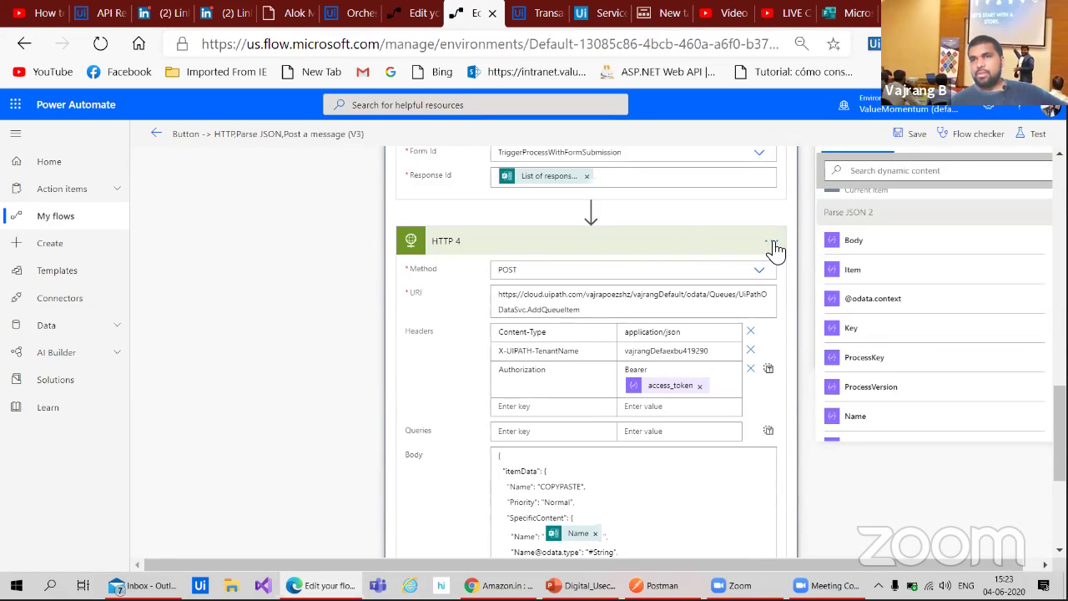
pyautogui.click(305, 350)
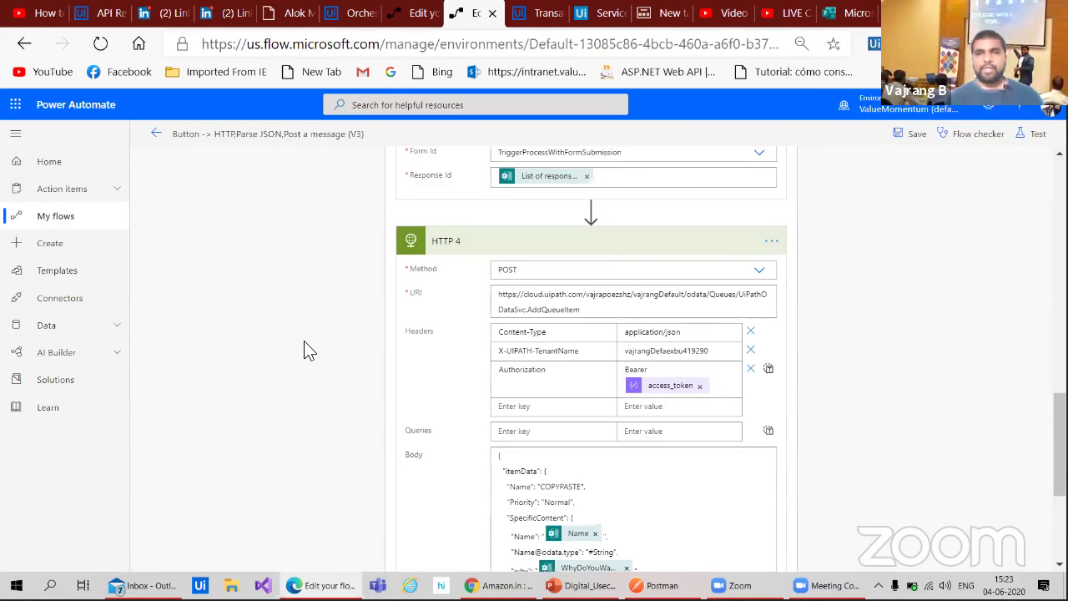
pyautogui.click(913, 134)
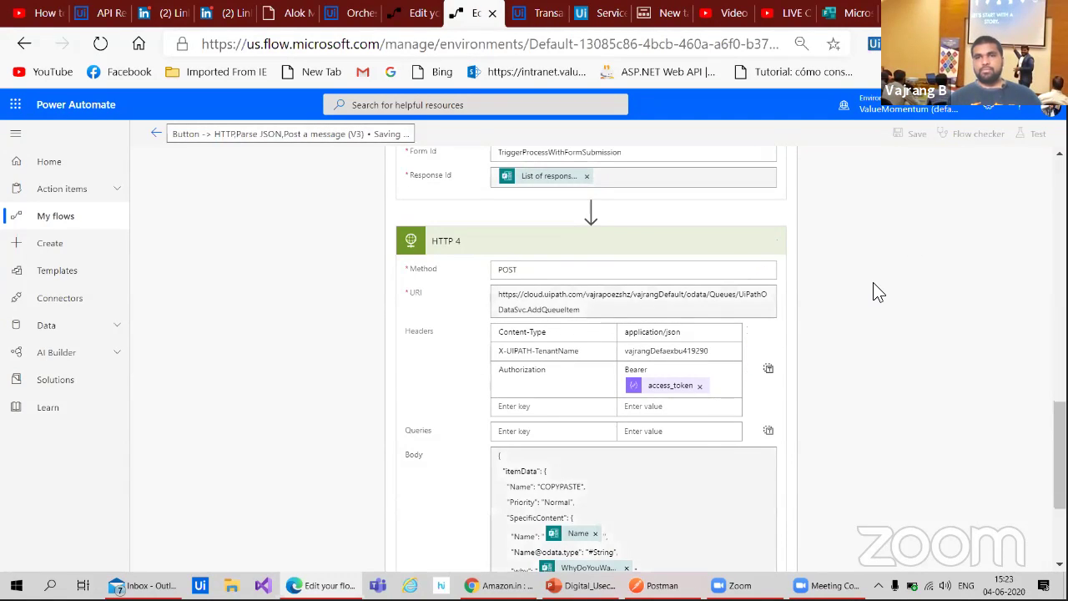
pyautogui.scroll(2, 874, 291)
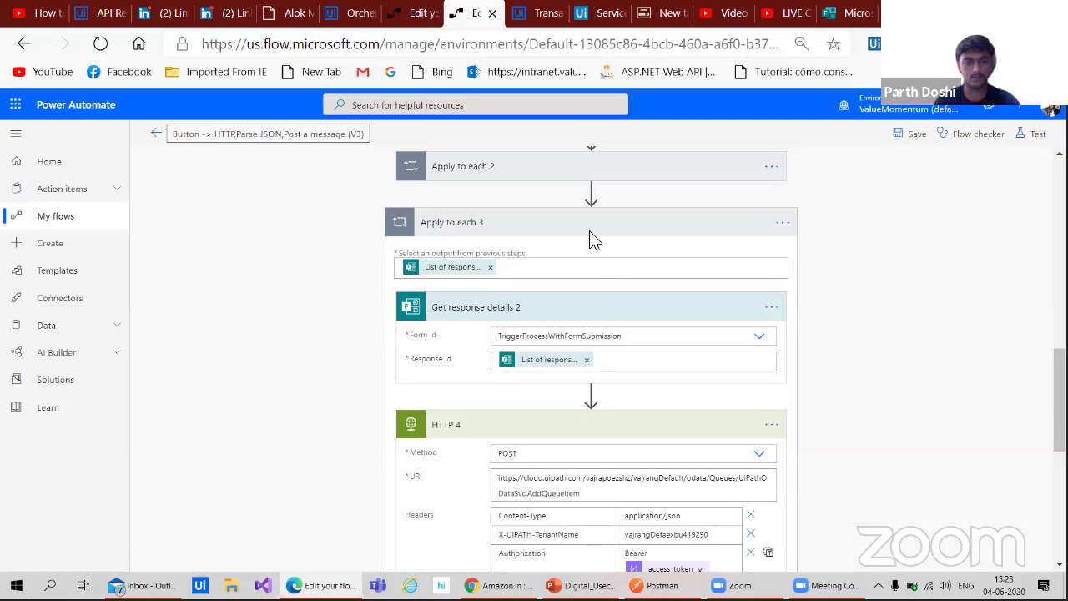
# - Search the web for "microsoft form submission trigger flow" in place of the UiPath Services page
pyautogui.click(546, 12)
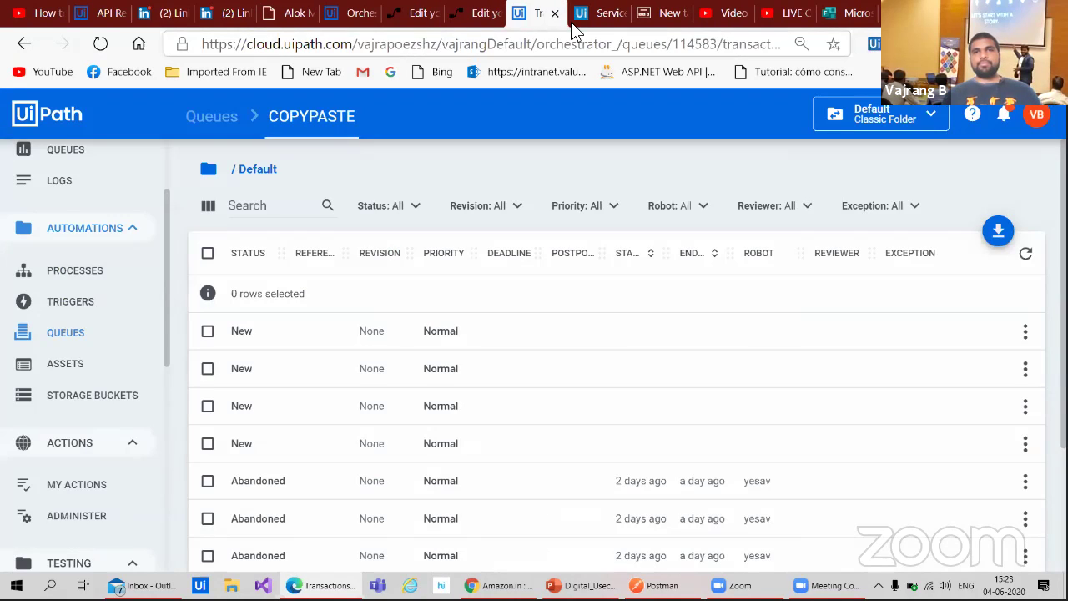
pyautogui.click(599, 12)
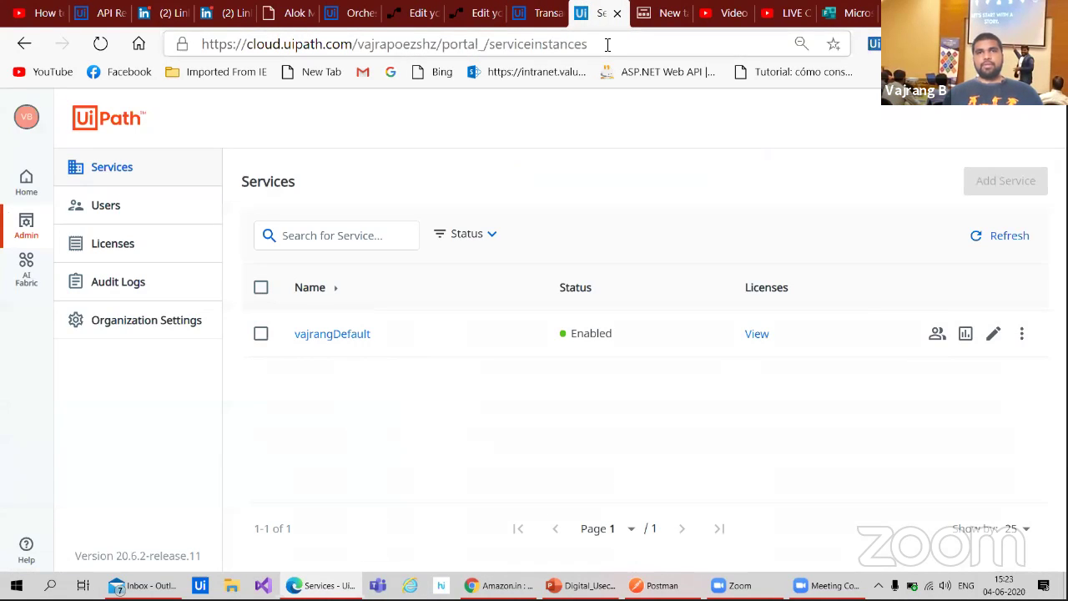
pyautogui.click(607, 45)
pyautogui.write('mi')
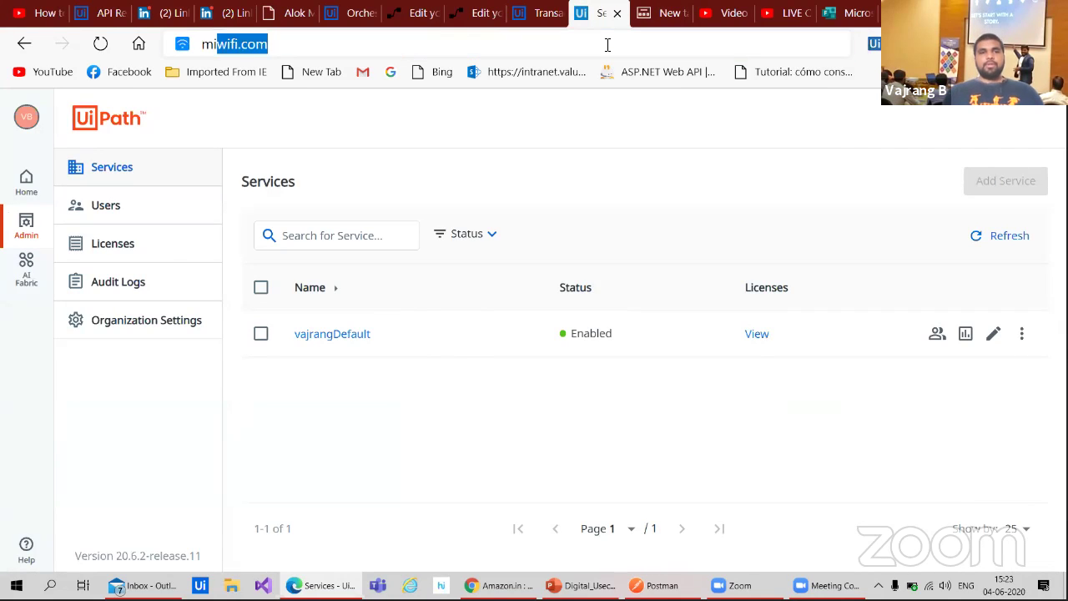
pyautogui.write('crosoft ')
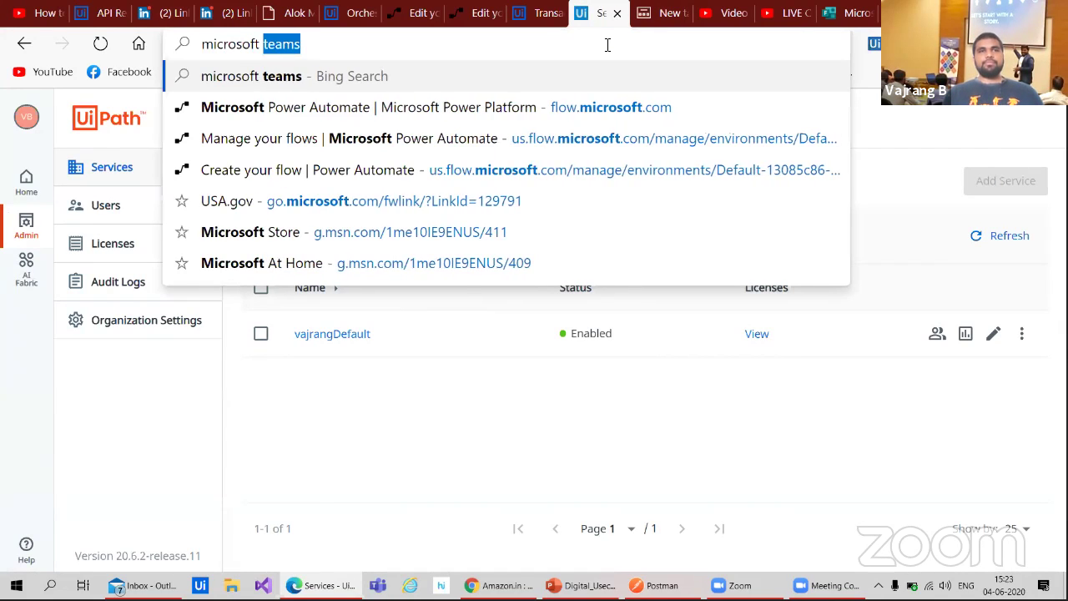
pyautogui.write('form submission ')
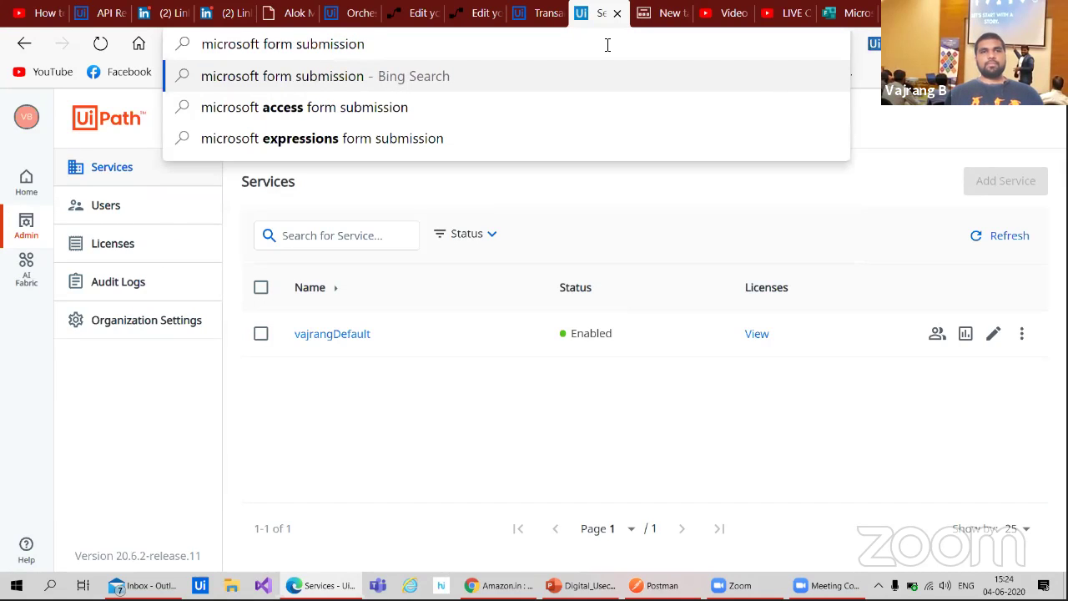
pyautogui.write('trigger ')
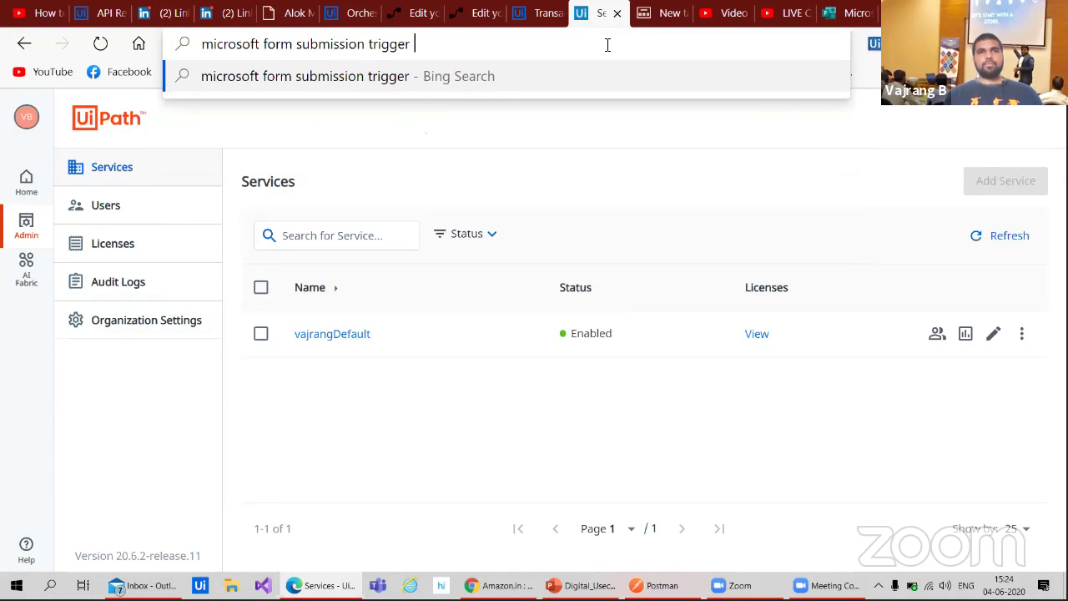
pyautogui.write('flow')
pyautogui.press('Return')
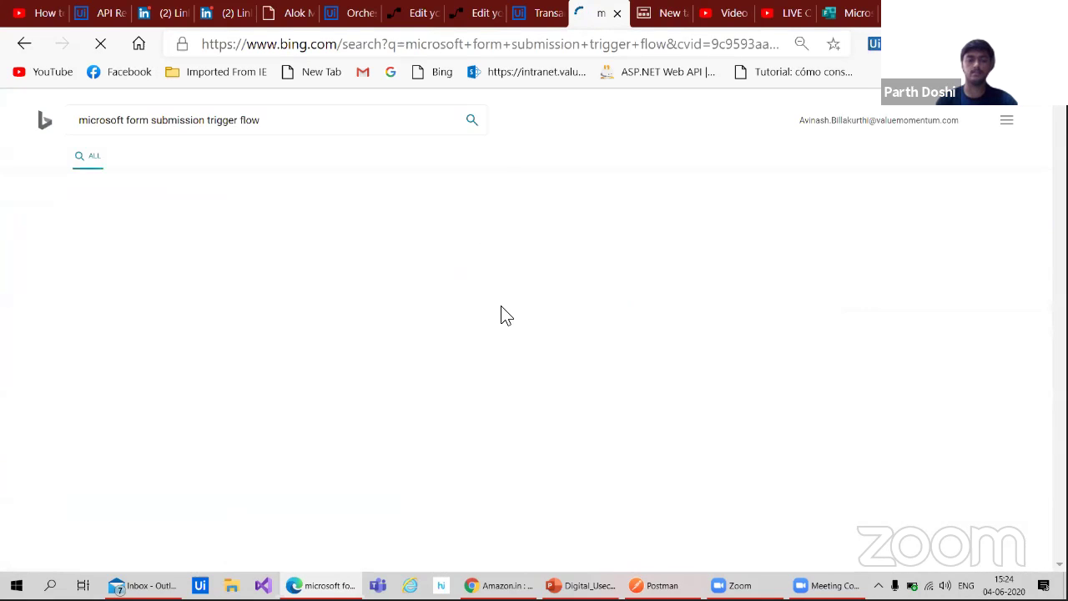
# - Save and test the Button flow with the option to perform the trigger action, and dismiss the Hello World message
pyautogui.click(481, 13)
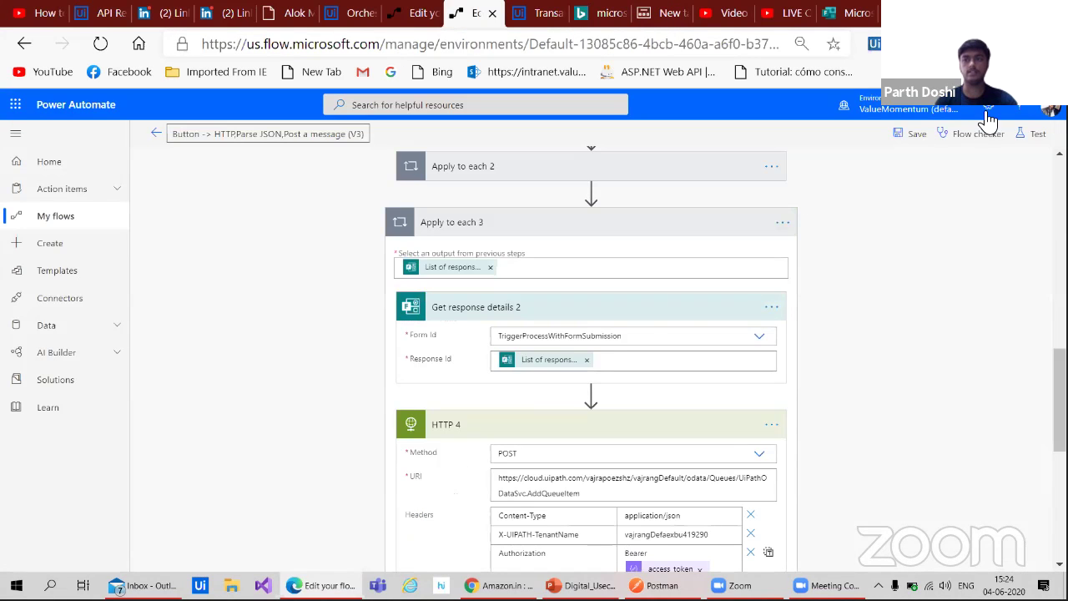
pyautogui.click(1025, 134)
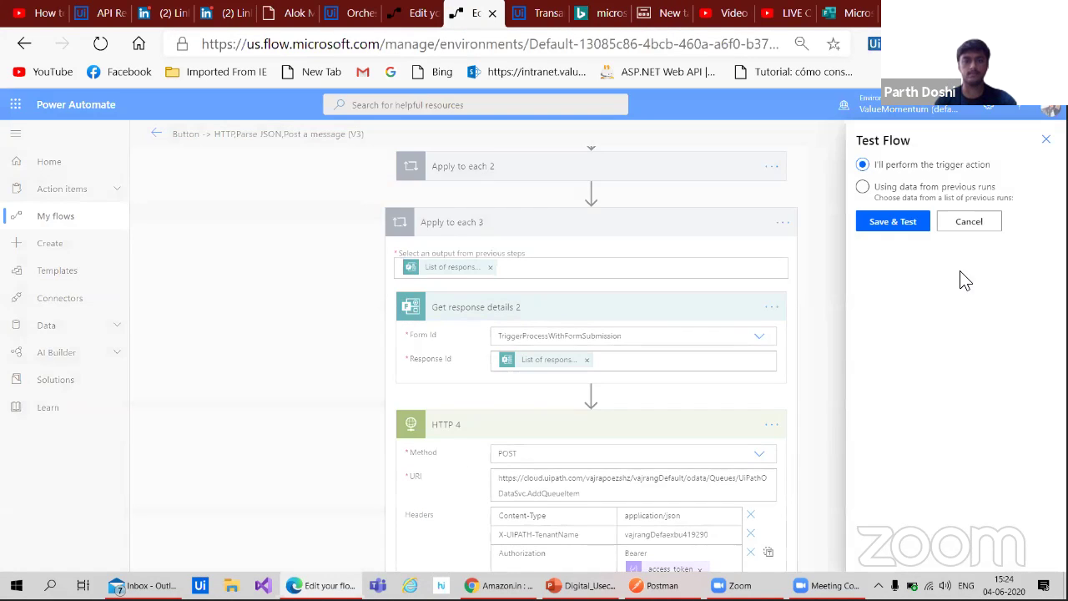
pyautogui.click(913, 230)
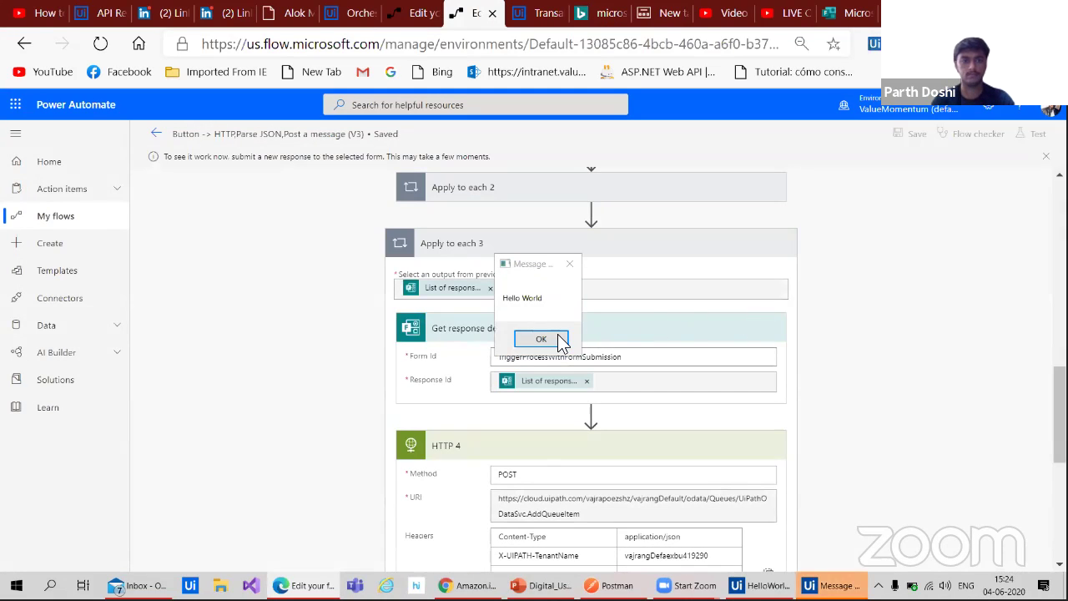
pyautogui.click(543, 339)
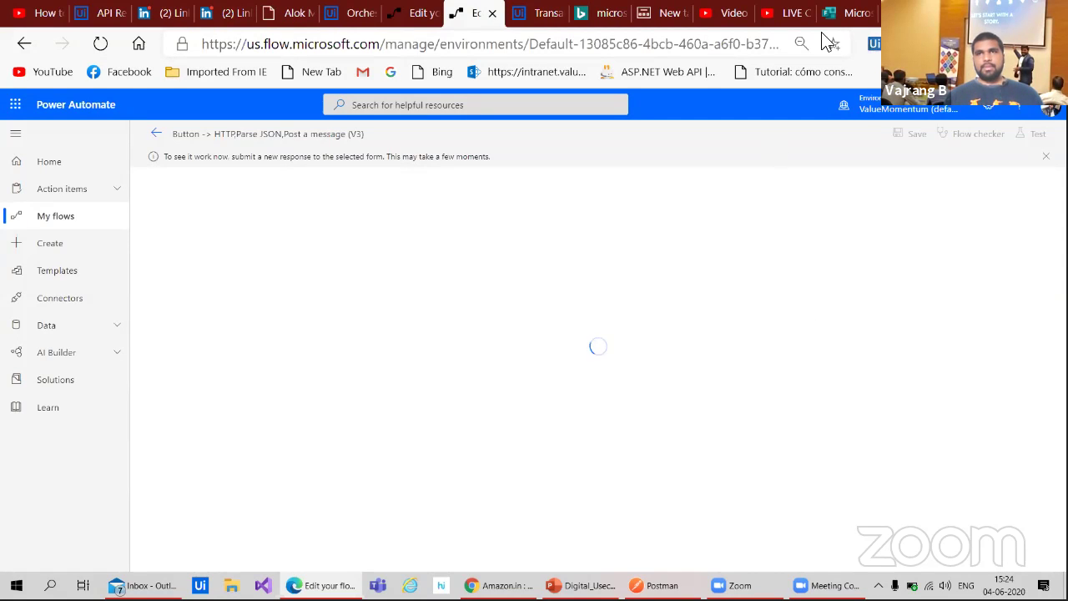
# - Open the search result "Solved: Microsoft Forms Trigger - Power Platform Community" and go to its accepted solution
pyautogui.click(599, 13)
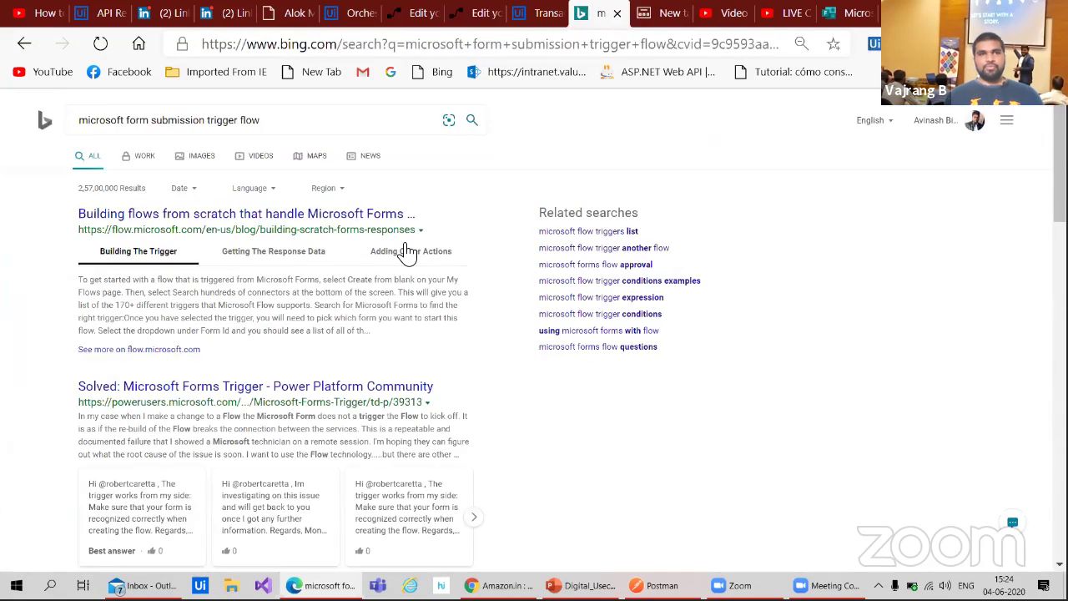
pyautogui.scroll(-3, 286, 333)
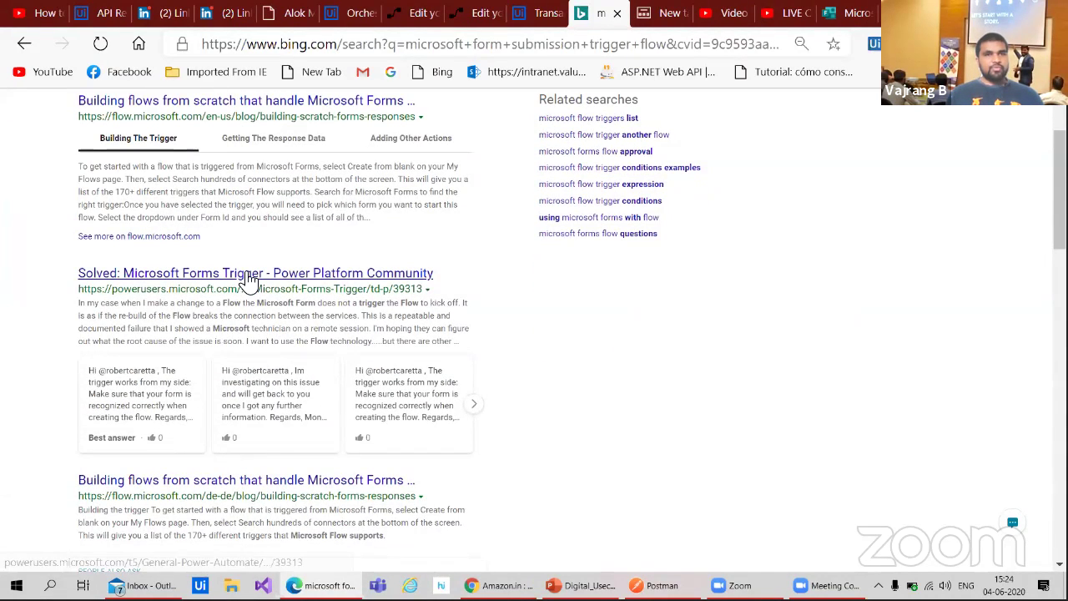
pyautogui.click(247, 277)
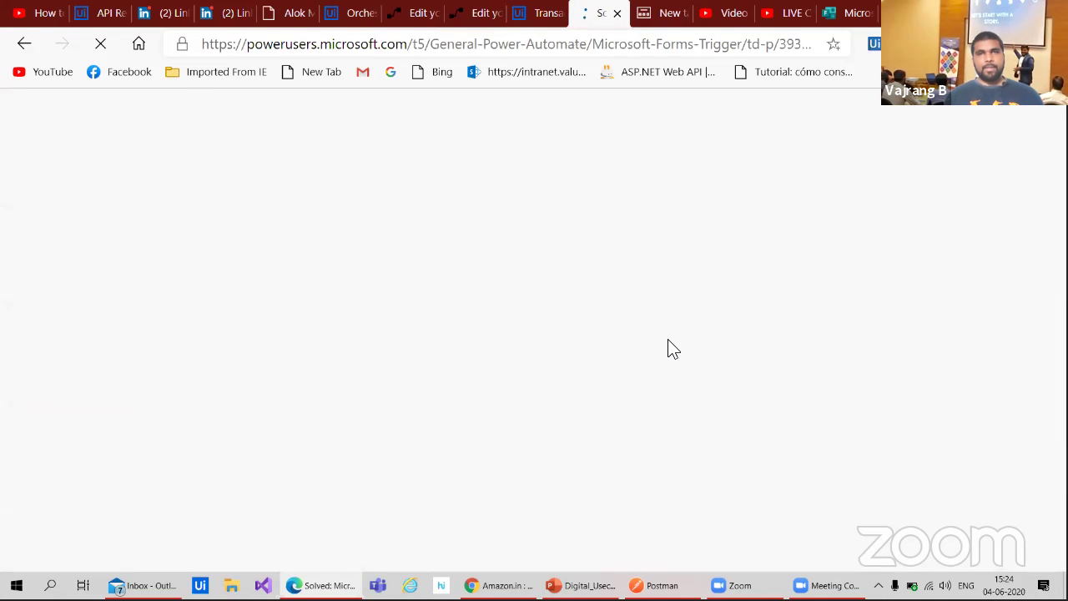
pyautogui.click(530, 24)
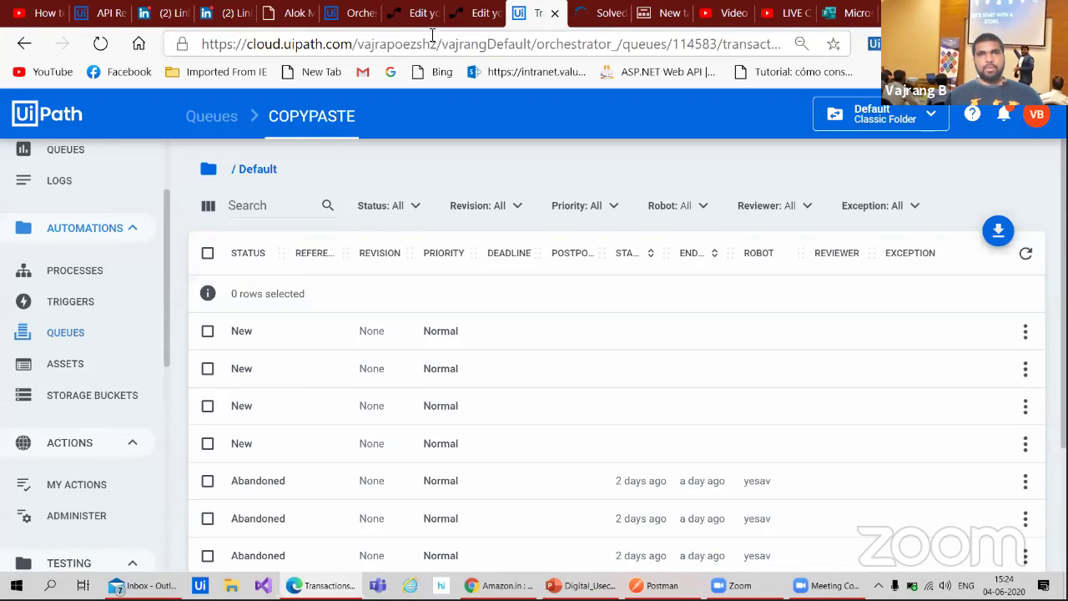
pyautogui.click(476, 15)
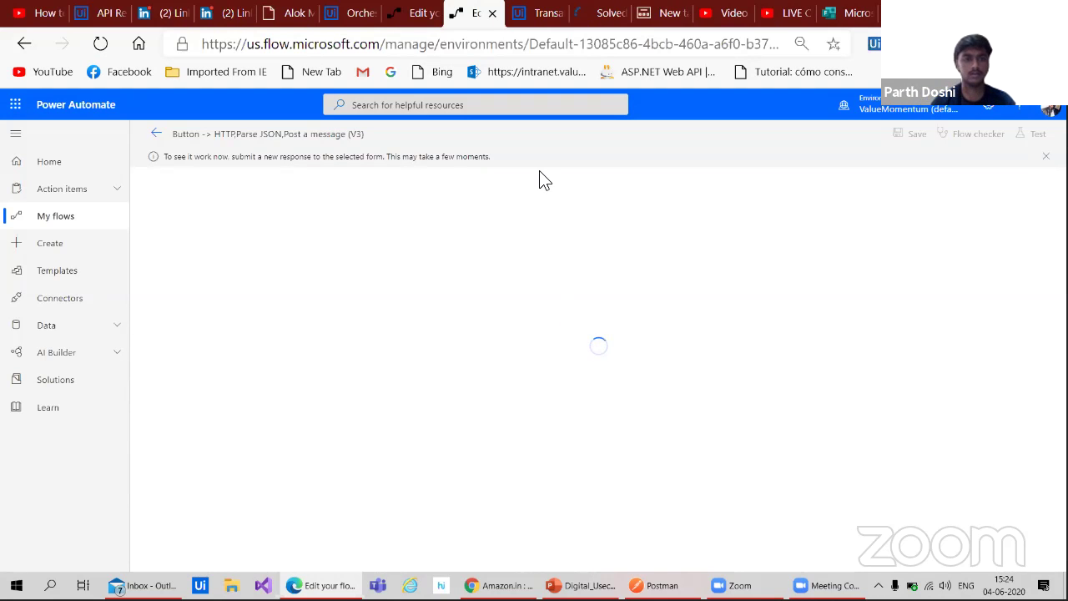
pyautogui.click(588, 14)
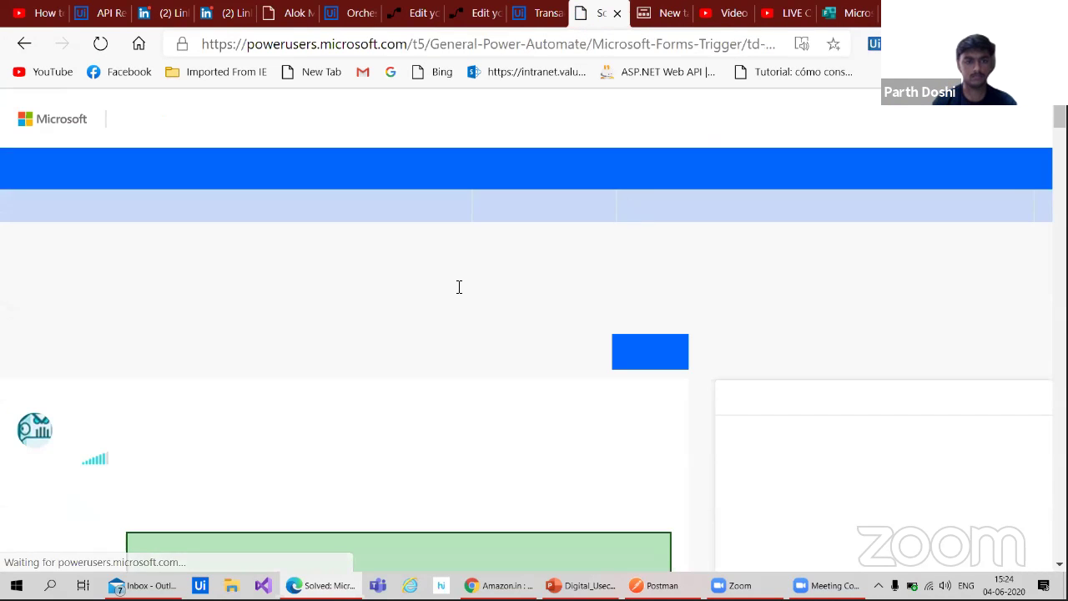
pyautogui.scroll(-4, 458, 287)
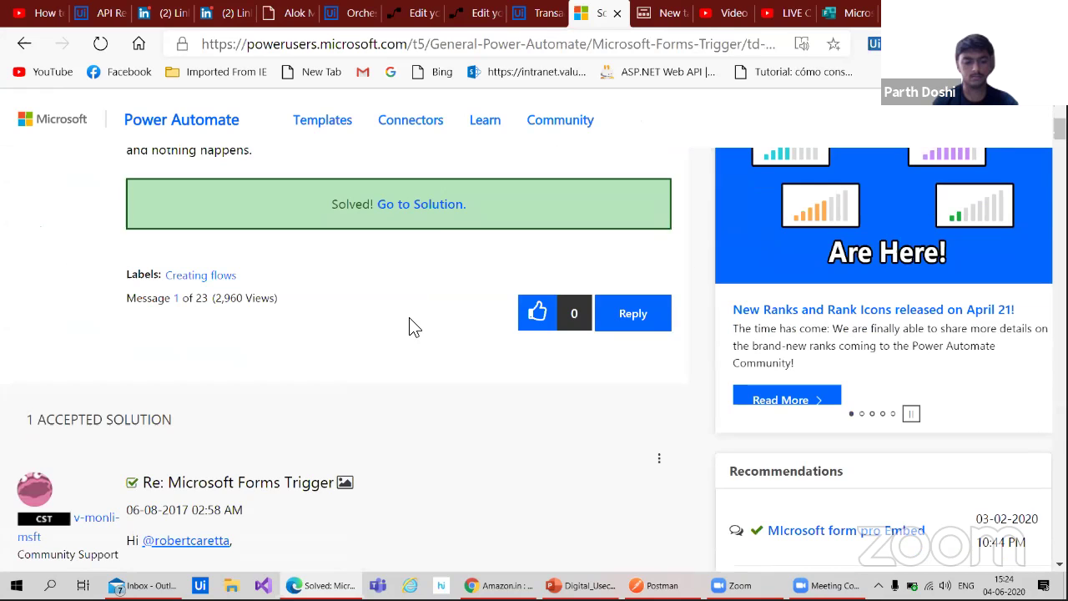
pyautogui.click(441, 205)
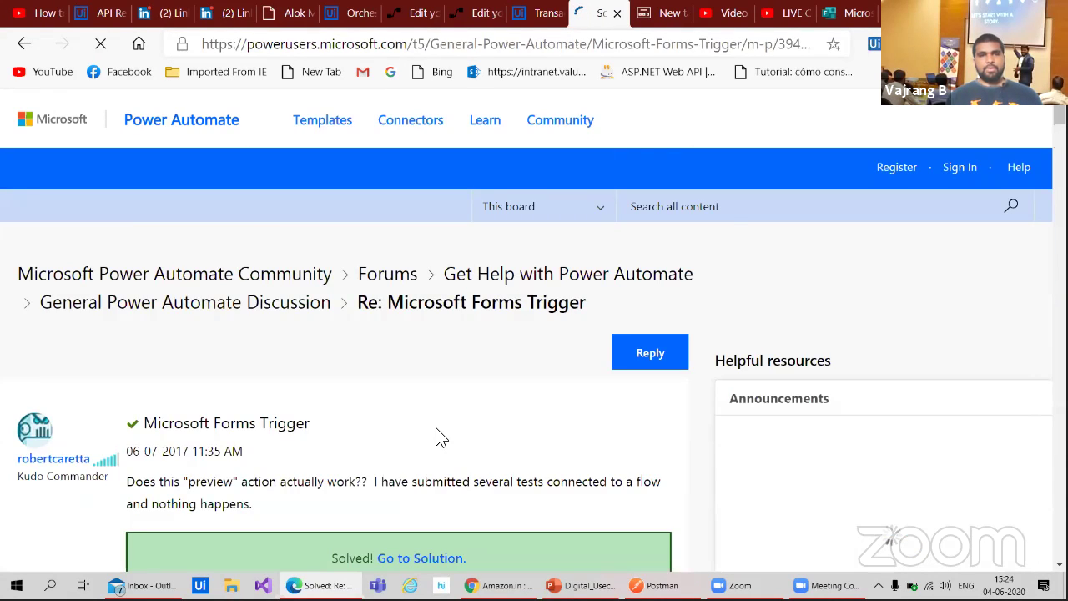
# - Read the accepted Microsoft Forms Trigger solution, including its form selection advice, and dismiss the Hello World message
pyautogui.scroll(-2, 404, 400)
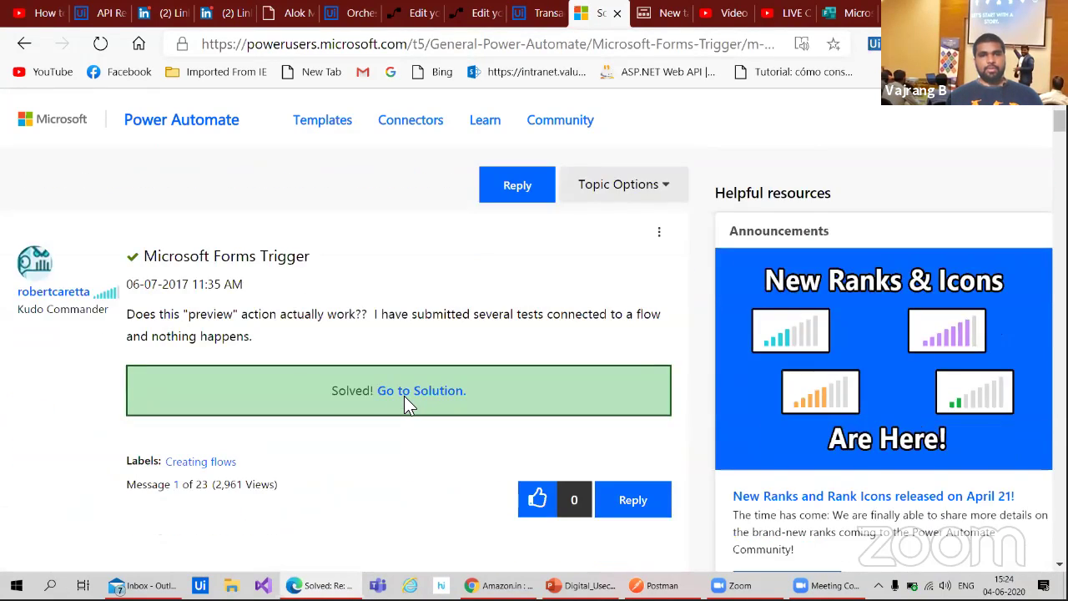
pyautogui.scroll(-5, 403, 396)
pyautogui.scroll(-1, 406, 397)
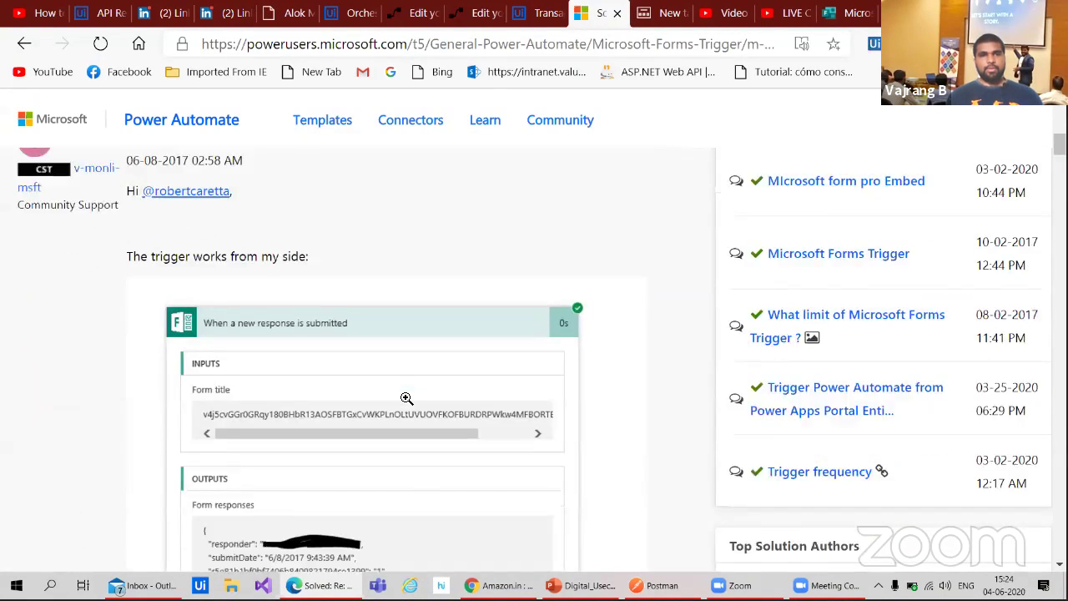
pyautogui.scroll(-5, 406, 398)
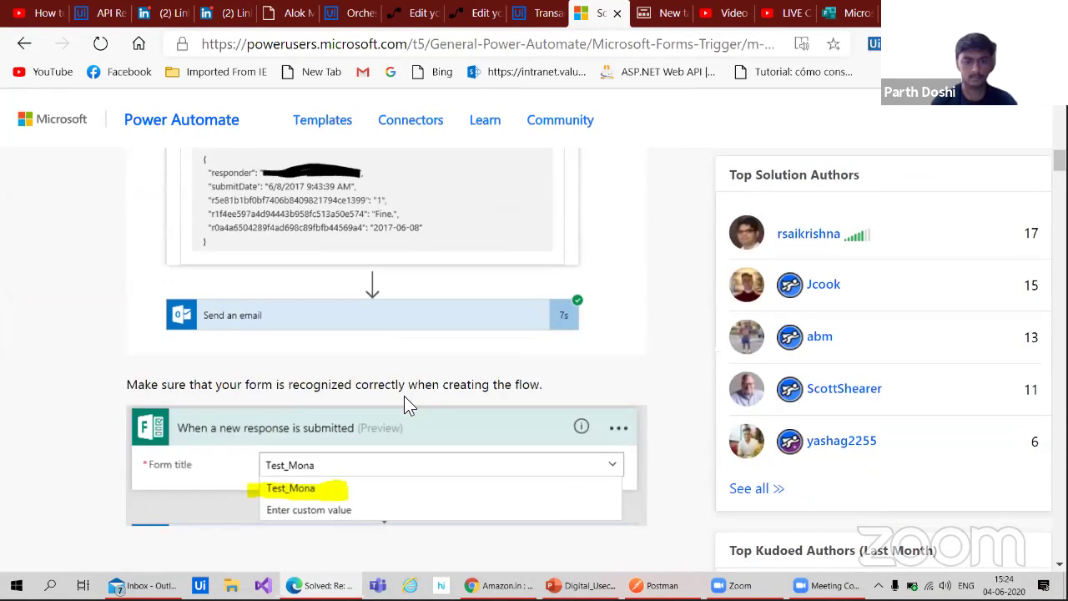
pyautogui.scroll(-2, 404, 396)
pyautogui.scroll(-2, 404, 404)
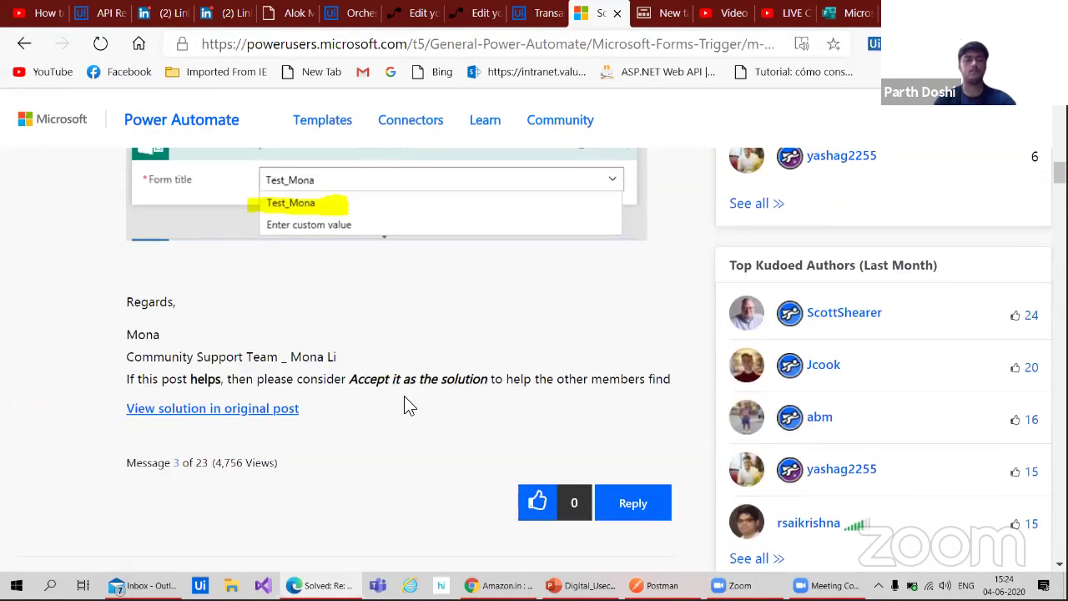
pyautogui.scroll(4, 404, 405)
pyautogui.scroll(6, 403, 404)
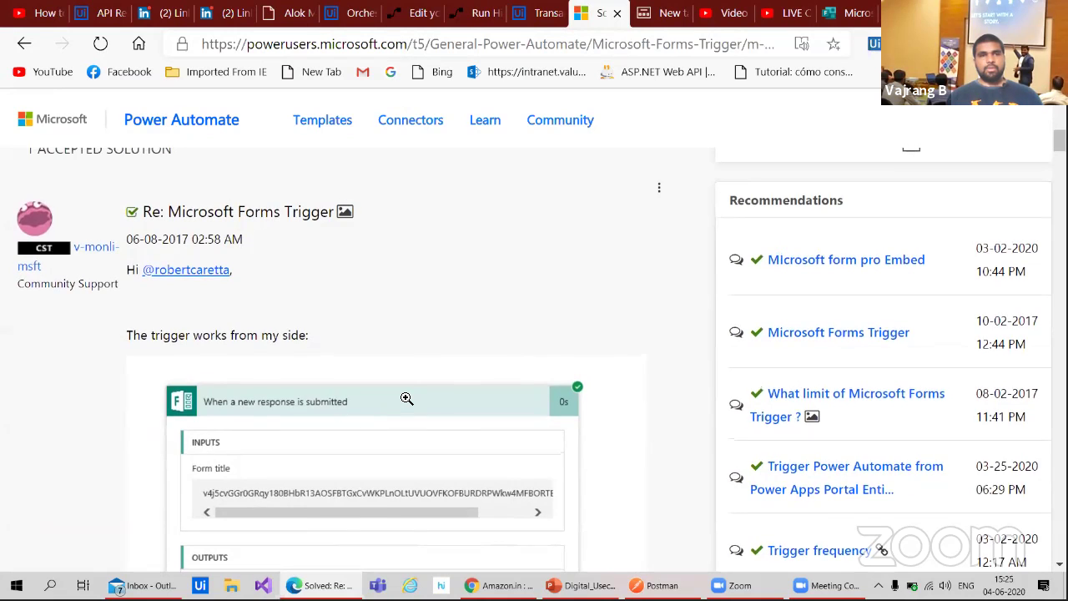
pyautogui.scroll(-3, 406, 399)
pyautogui.scroll(-4, 406, 398)
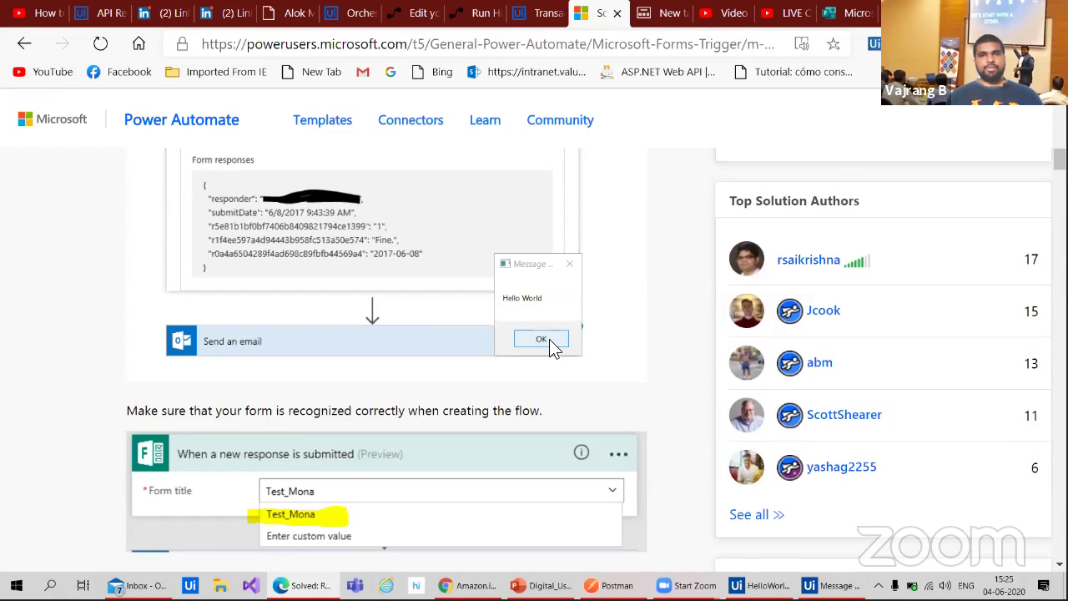
pyautogui.click(551, 339)
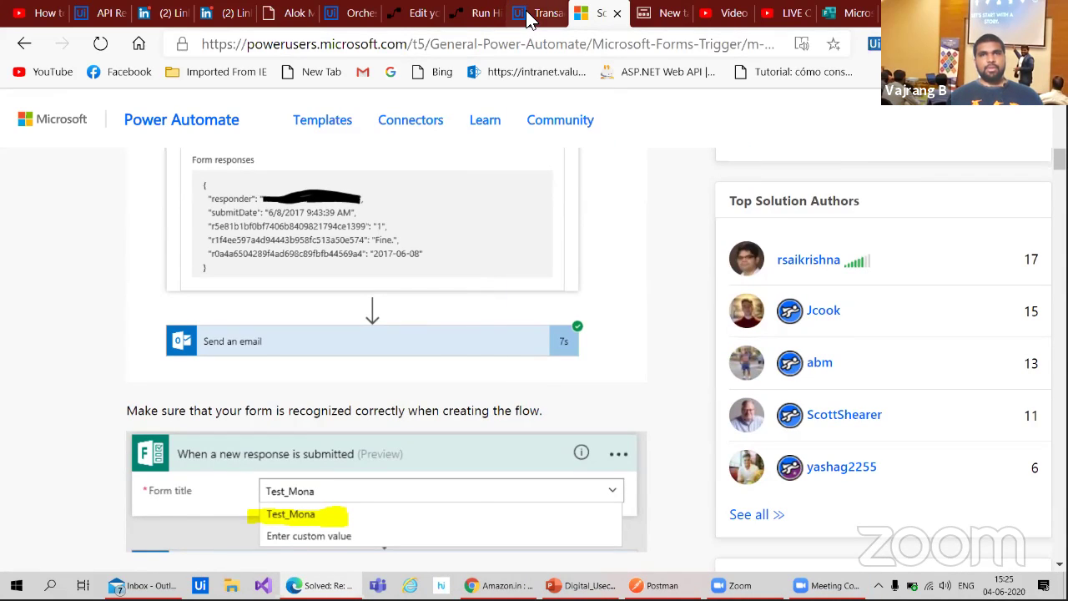
# - Return to the Button flow's run results and examine the error details of Apply to each 3
pyautogui.click(534, 13)
pyautogui.click(471, 18)
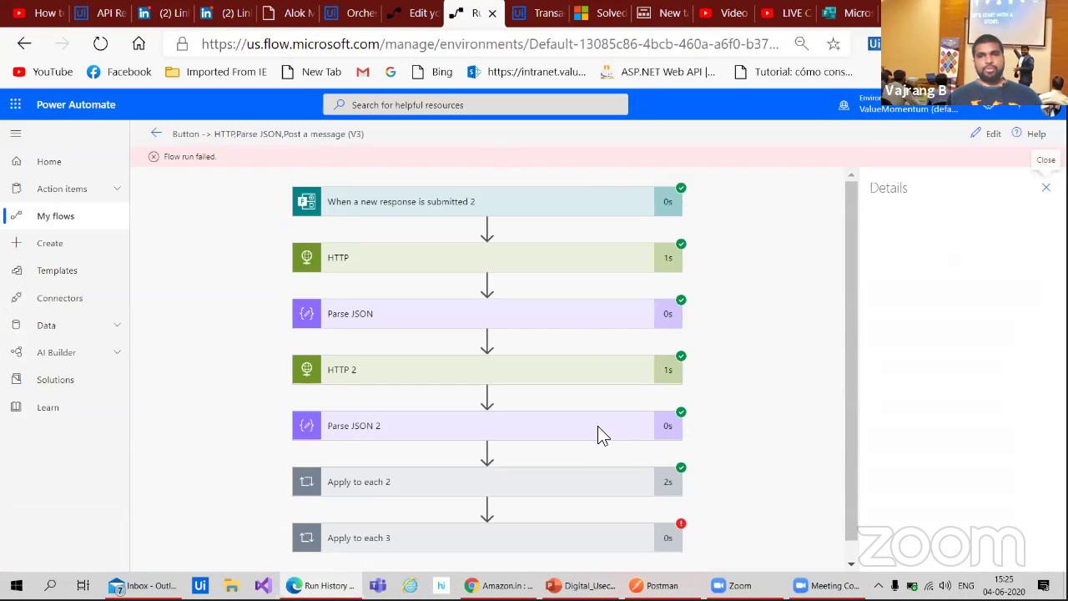
pyautogui.scroll(-1, 597, 426)
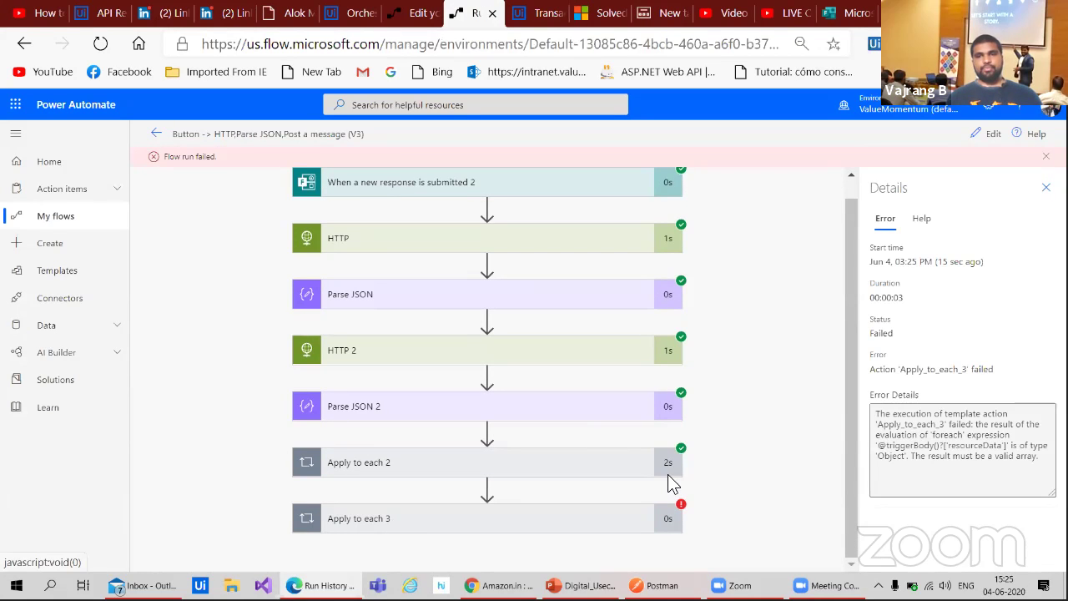
pyautogui.click(395, 524)
pyautogui.scroll(-1, 779, 485)
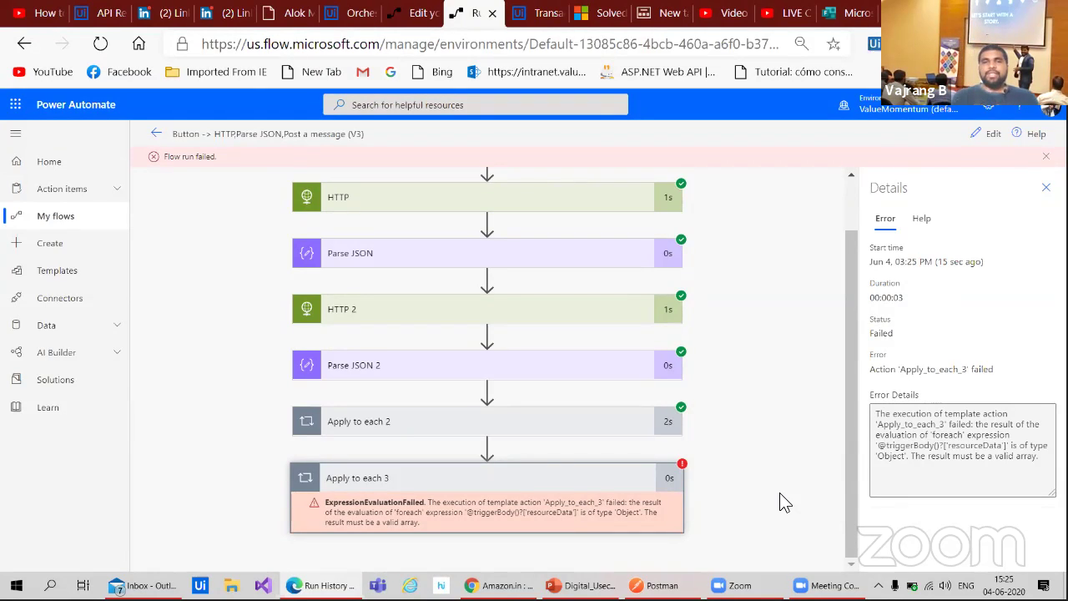
pyautogui.scroll(1, 657, 292)
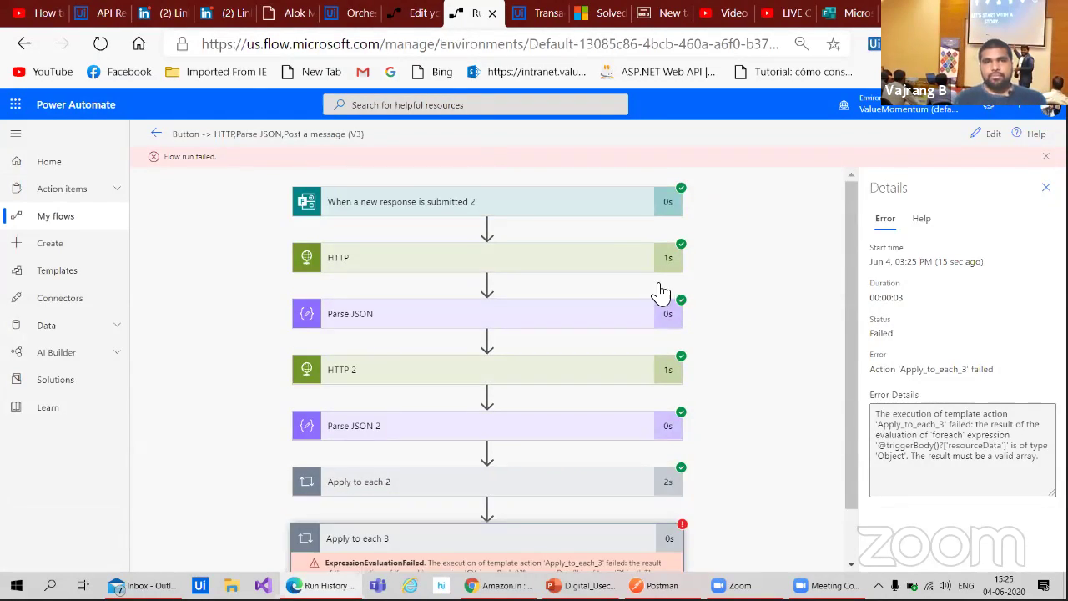
# - Examine the inputs and output body of the When a new response is submitted 2 trigger and review the run's remaining actions
pyautogui.click(563, 211)
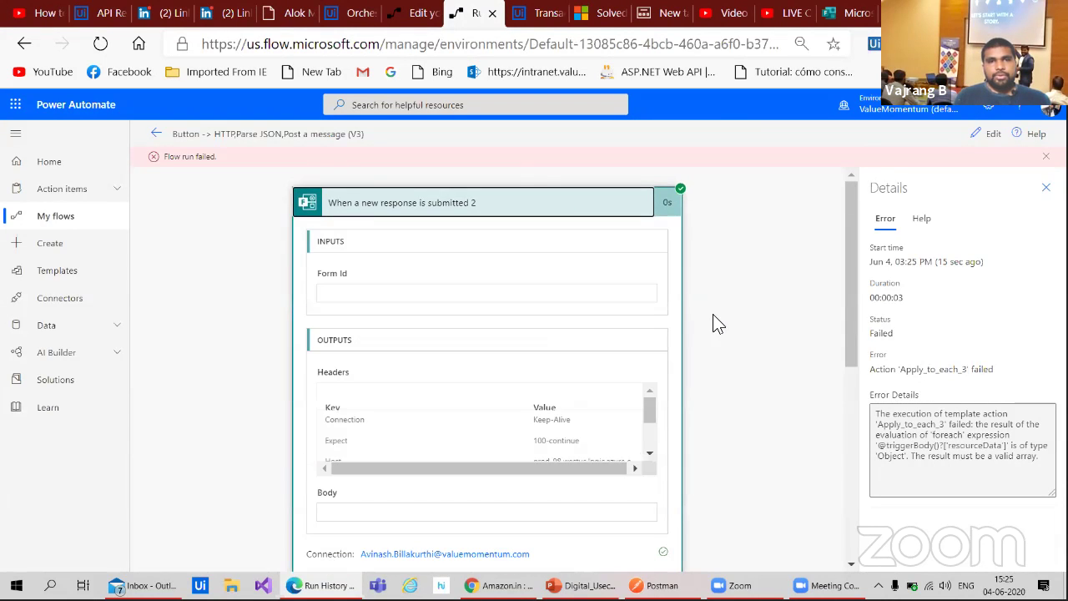
pyautogui.scroll(-2, 724, 350)
pyautogui.scroll(2, 699, 359)
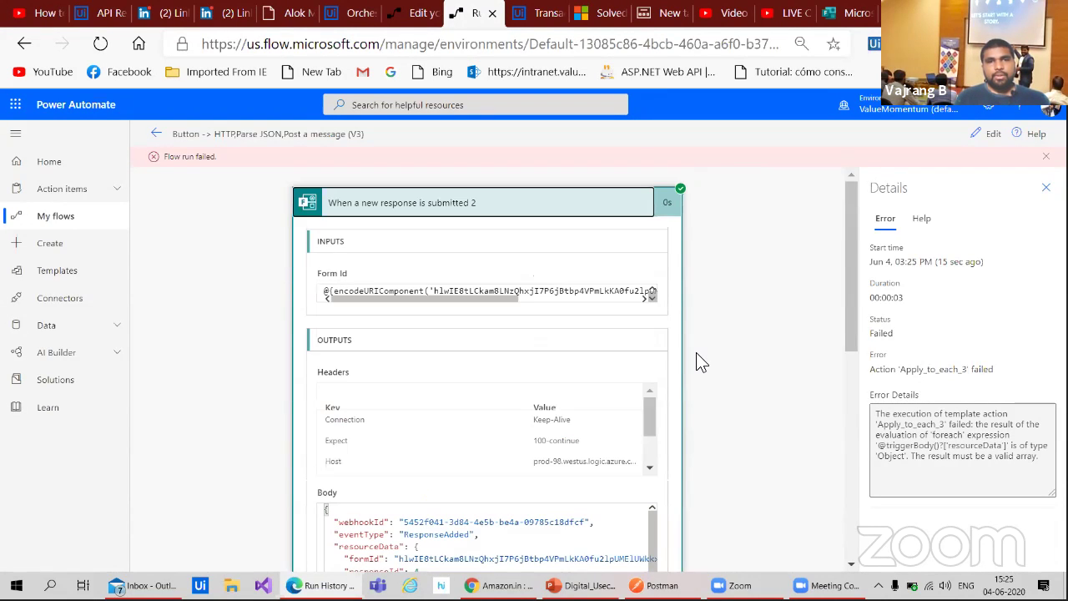
pyautogui.scroll(-2, 707, 337)
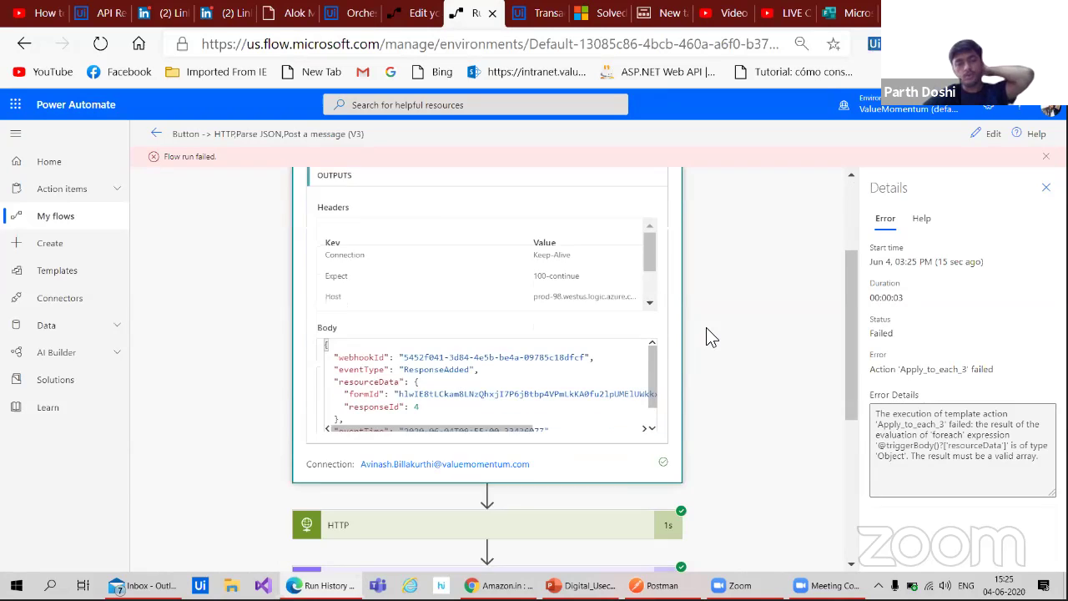
pyautogui.scroll(-1, 705, 334)
pyautogui.scroll(-3, 700, 336)
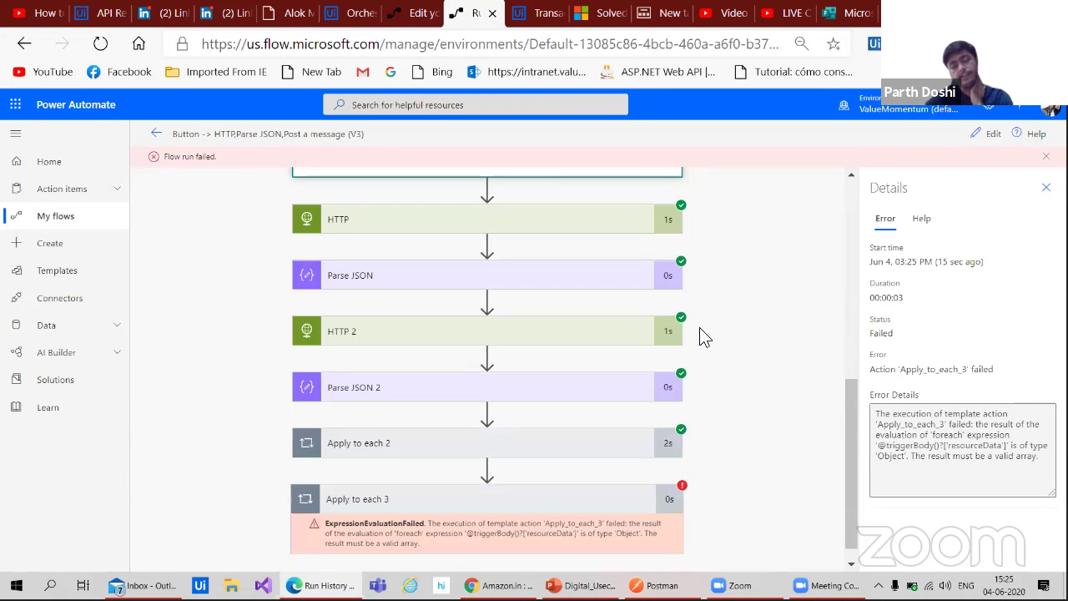
pyautogui.scroll(6, 700, 330)
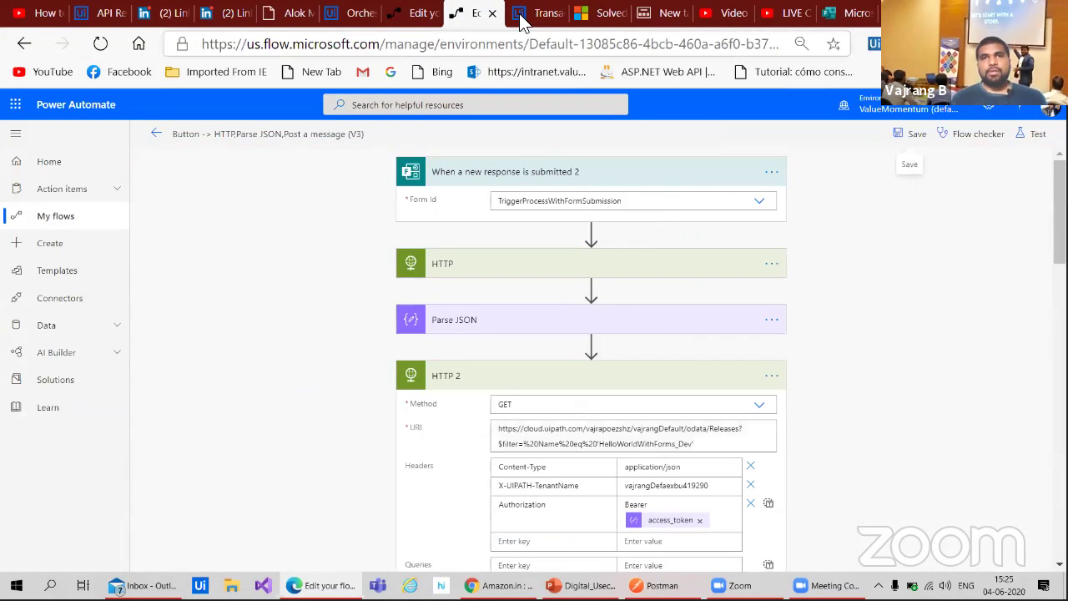
# - Return to the Microsoft Forms Trigger community thread and read through its accepted solution, form selection advice and follow-up replies
pyautogui.click(582, 20)
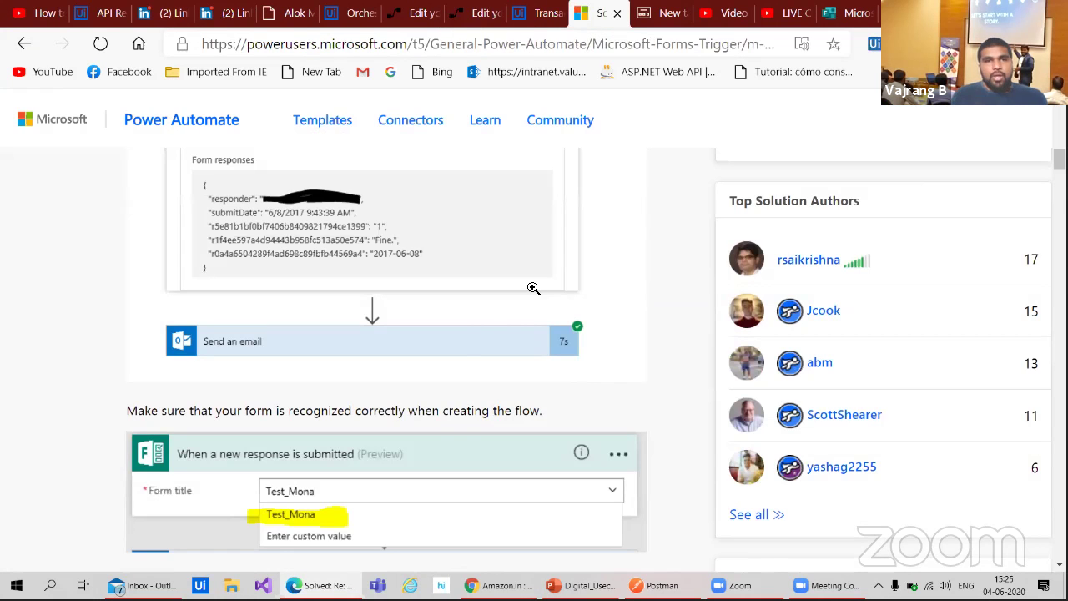
pyautogui.scroll(3, 141, 289)
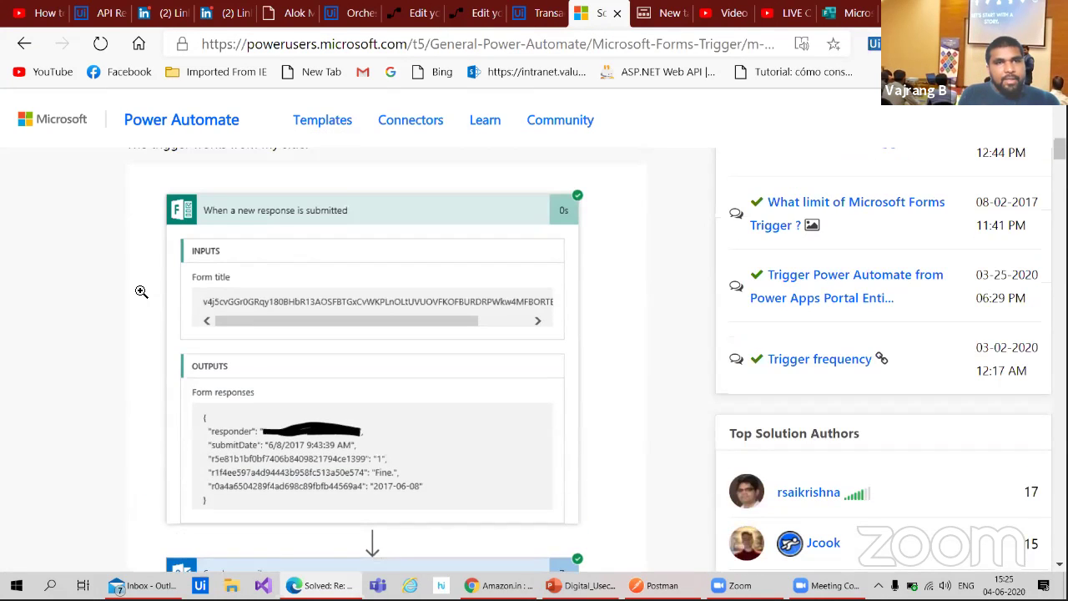
pyautogui.scroll(-4, 283, 318)
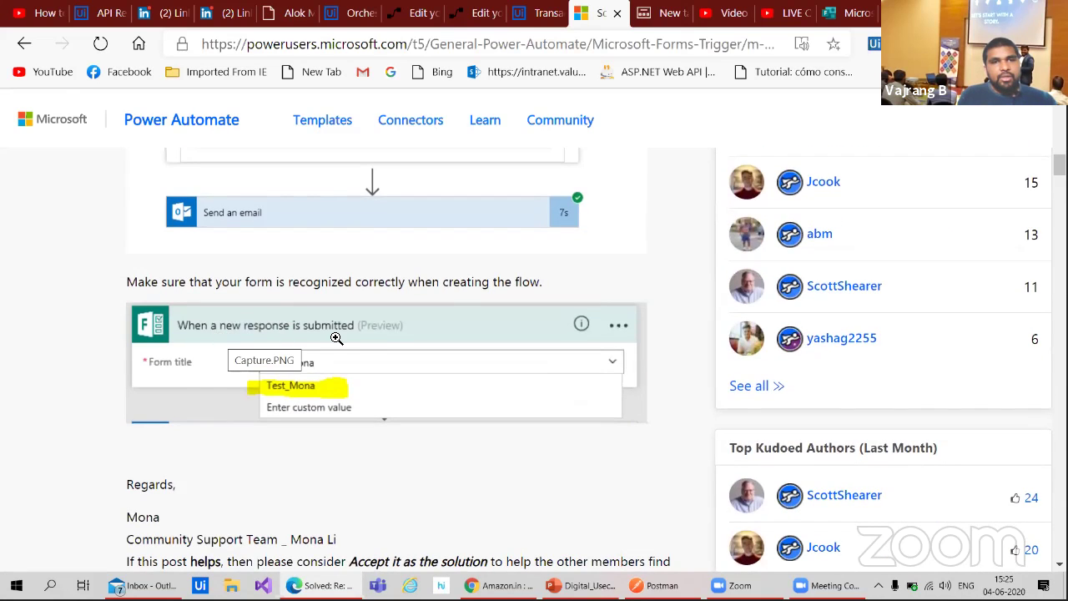
pyautogui.scroll(-2, 358, 351)
pyautogui.scroll(2, 358, 351)
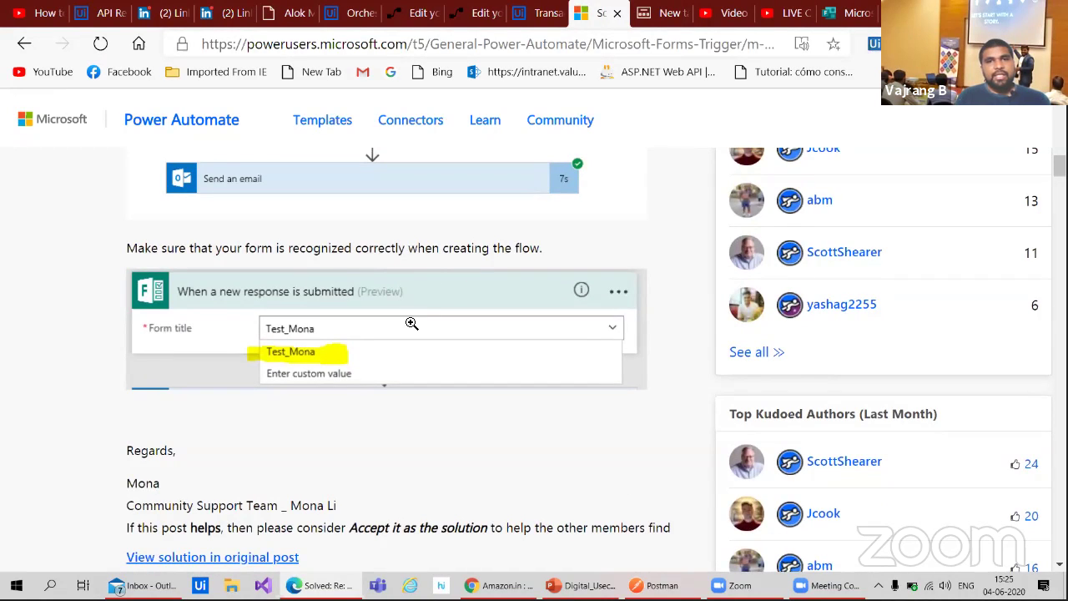
pyautogui.scroll(-6, 333, 392)
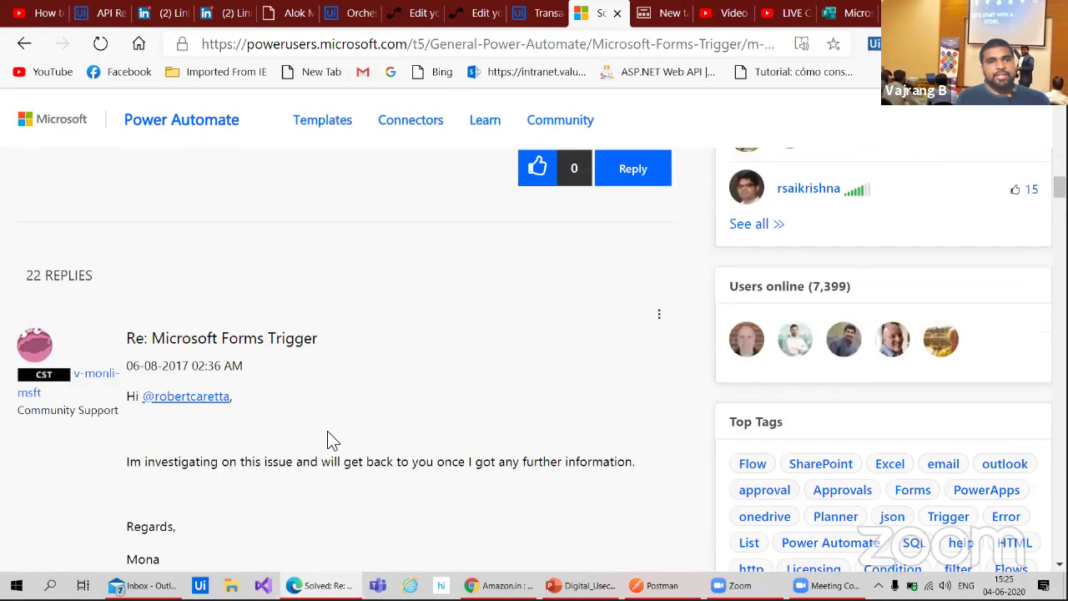
pyautogui.scroll(-10, 327, 431)
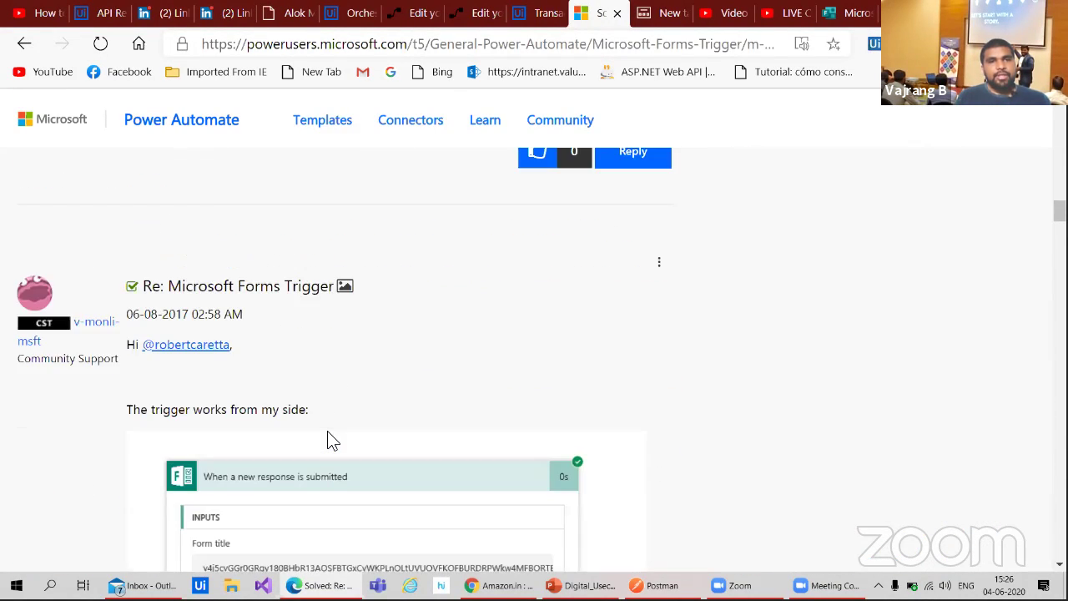
pyautogui.scroll(-8, 330, 432)
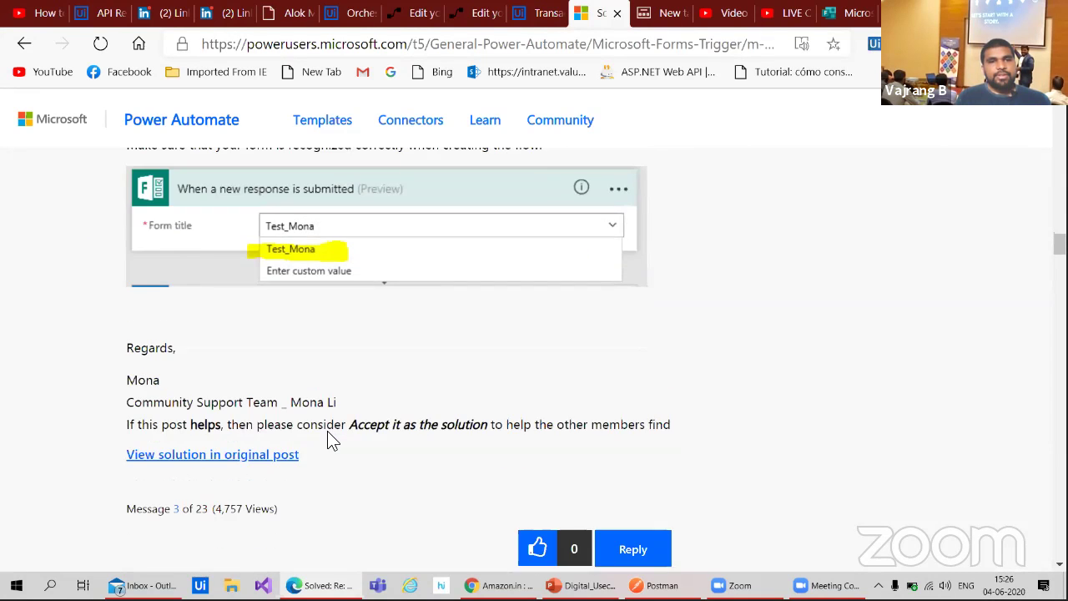
pyautogui.scroll(-10, 327, 432)
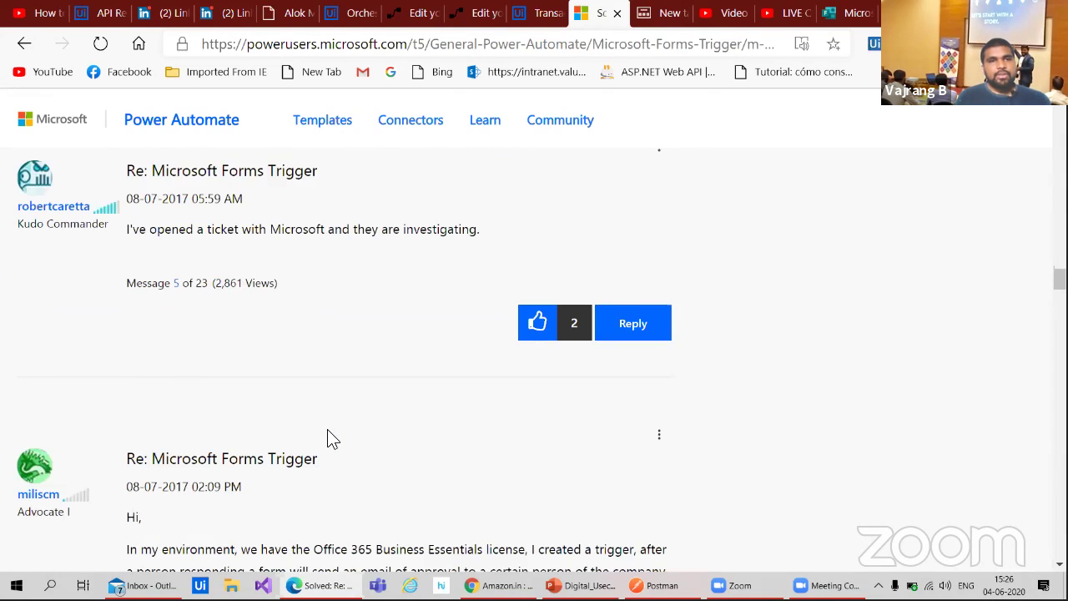
pyautogui.scroll(-6, 327, 440)
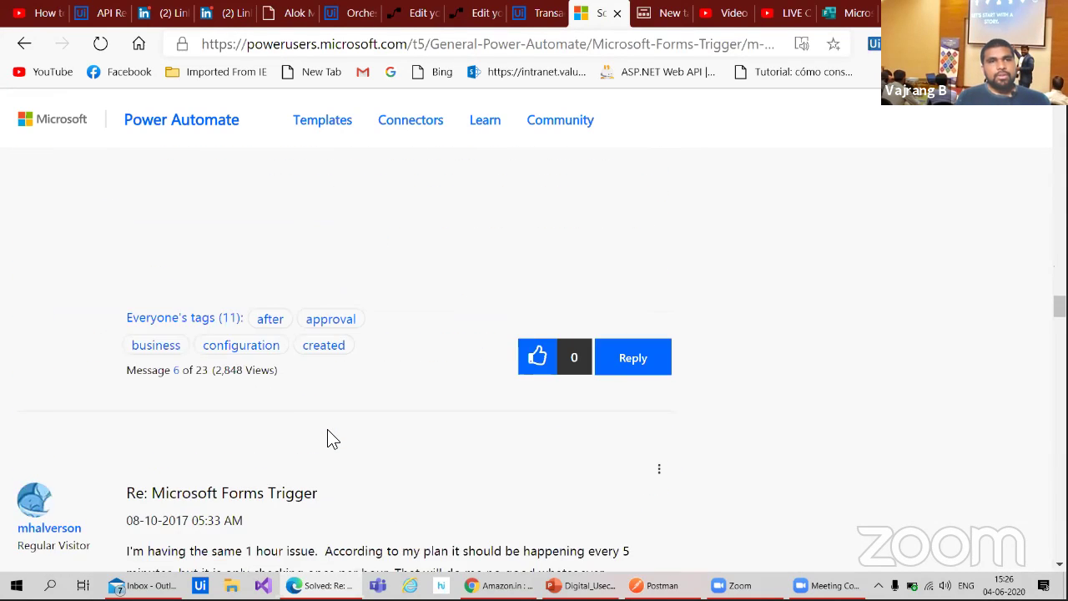
# - Go back to the search results, open "Form submission is unable to trigger Flow" and read the thread through its last reply
pyautogui.click(22, 47)
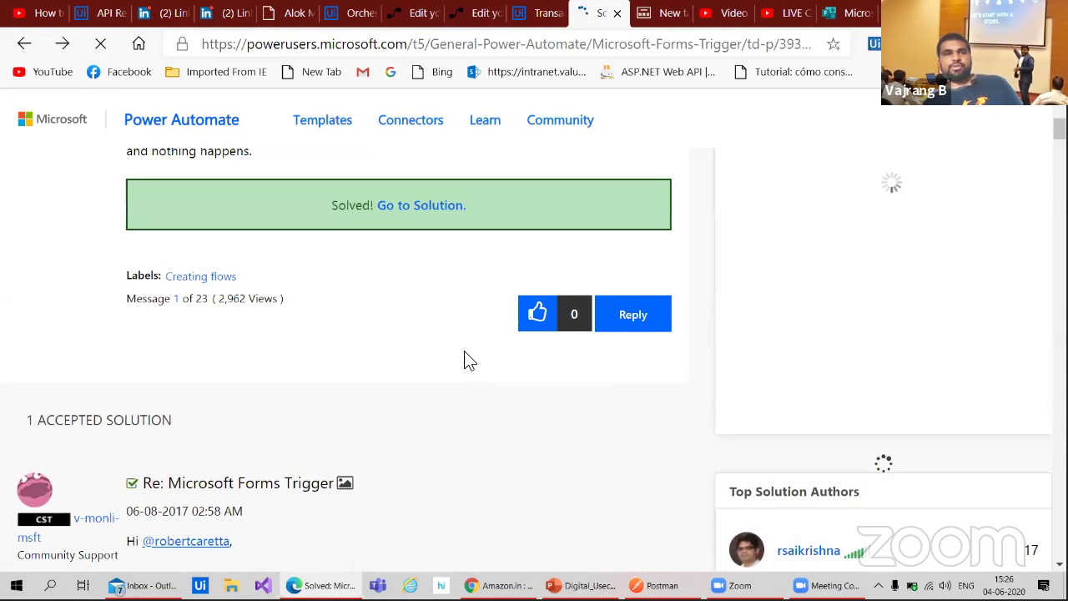
pyautogui.click(24, 46)
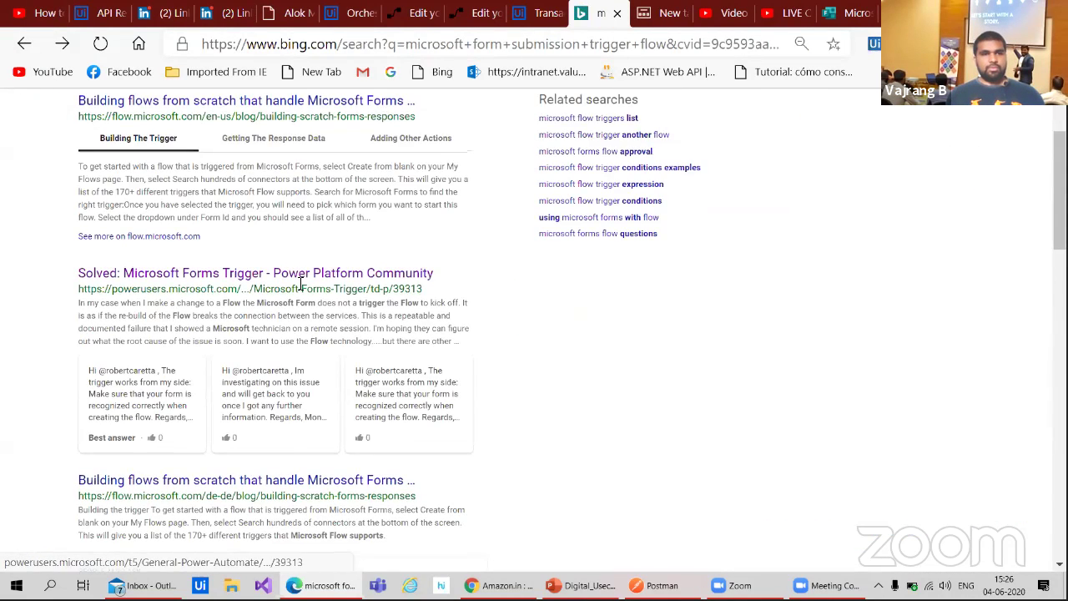
pyautogui.scroll(-3, 194, 287)
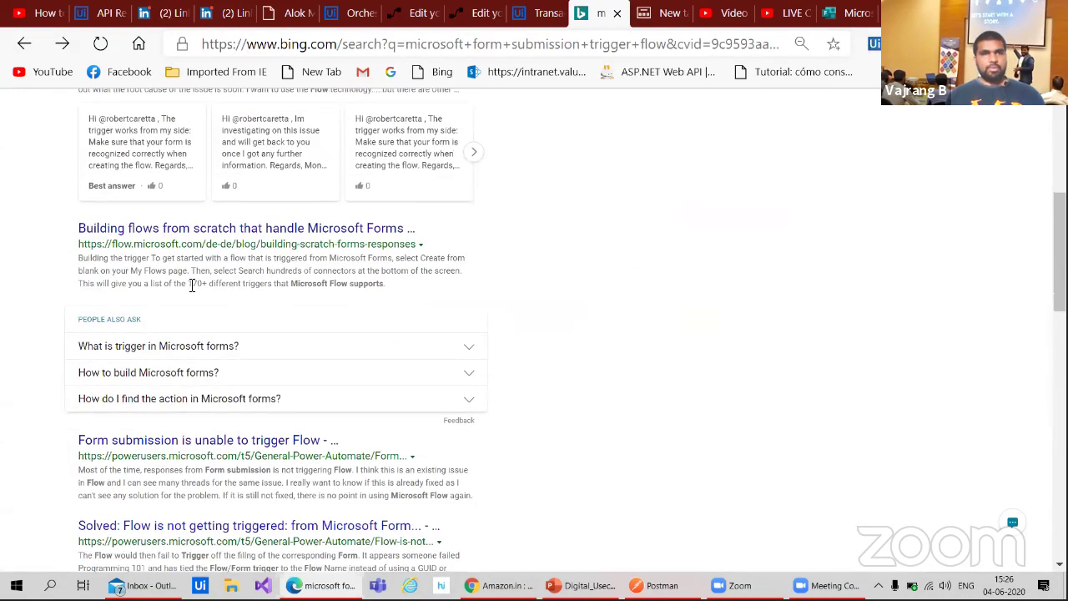
pyautogui.scroll(-3, 191, 284)
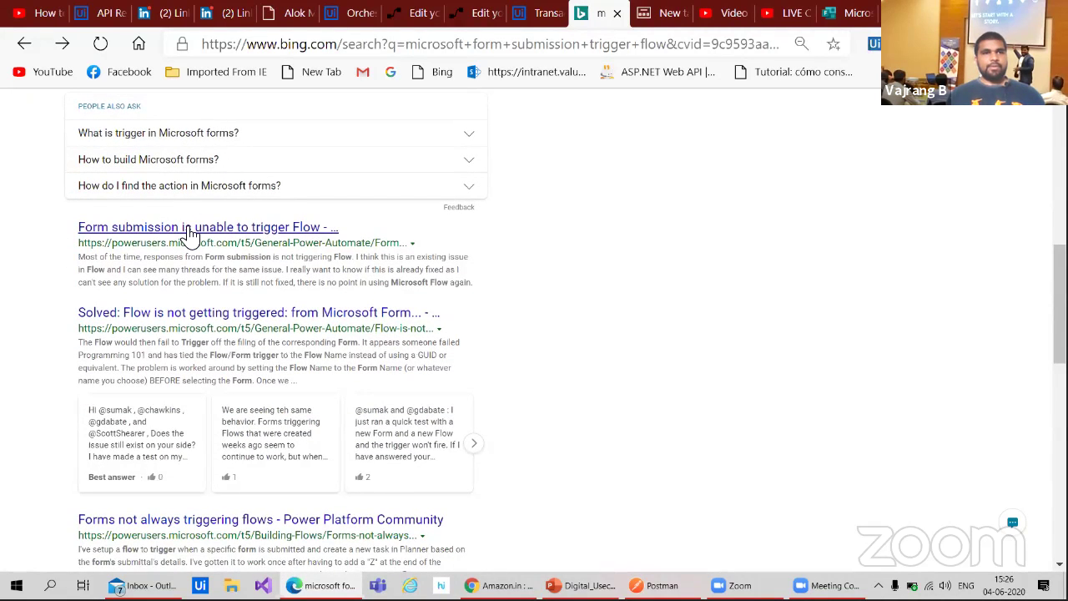
pyautogui.click(190, 235)
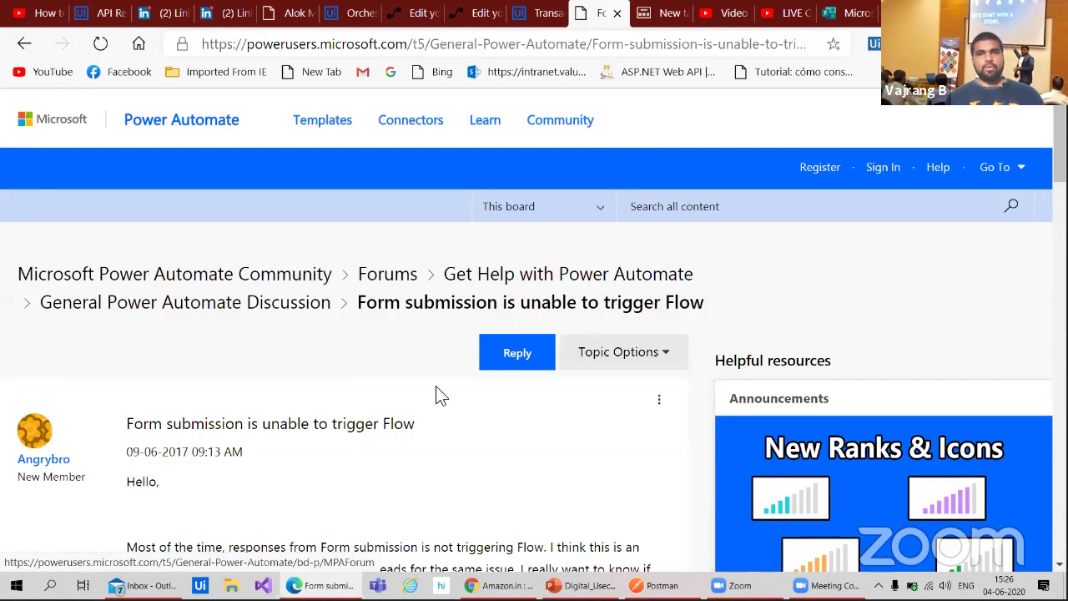
pyautogui.scroll(-8, 453, 440)
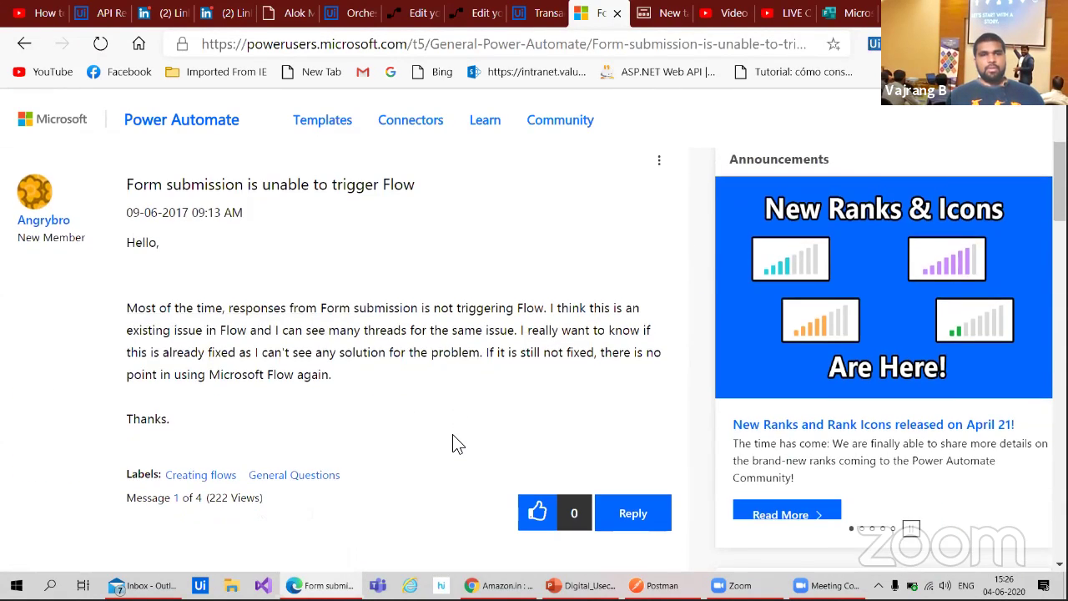
pyautogui.scroll(-10, 453, 435)
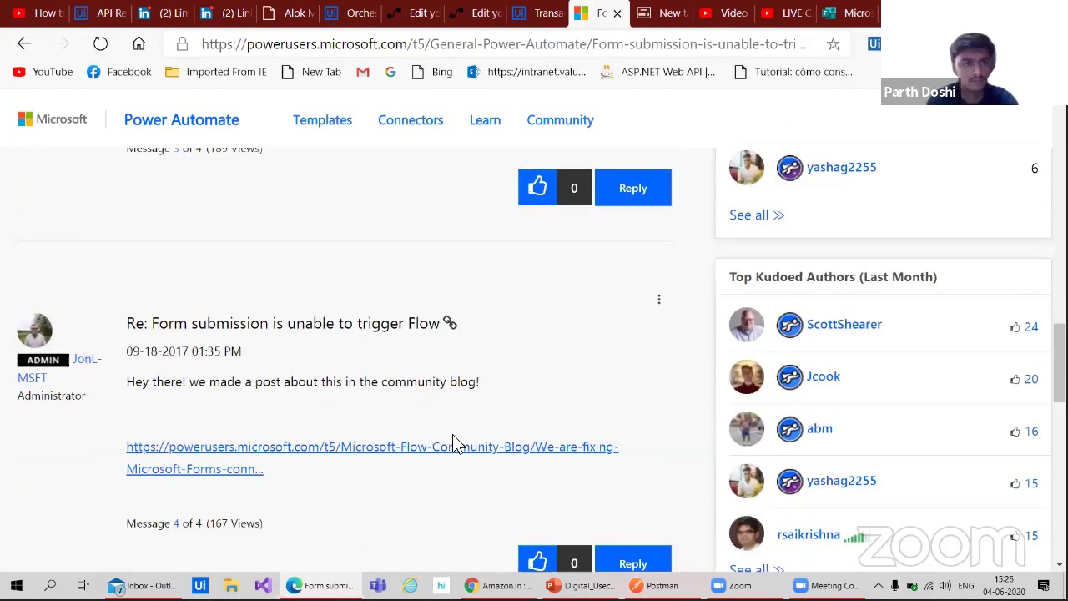
pyautogui.scroll(-1, 452, 433)
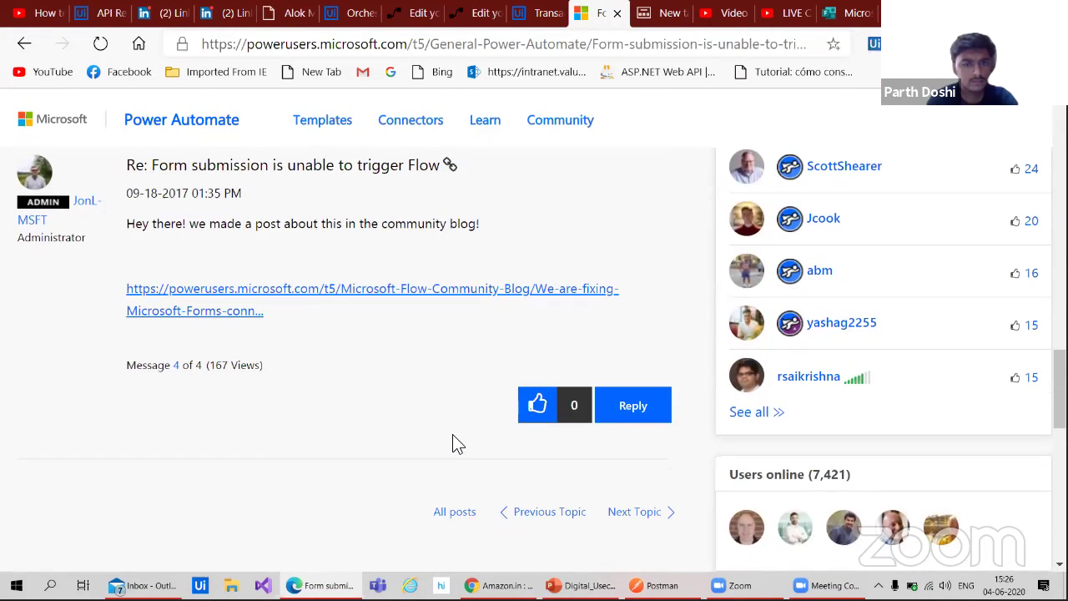
pyautogui.scroll(-1, 453, 442)
pyautogui.scroll(-8, 442, 430)
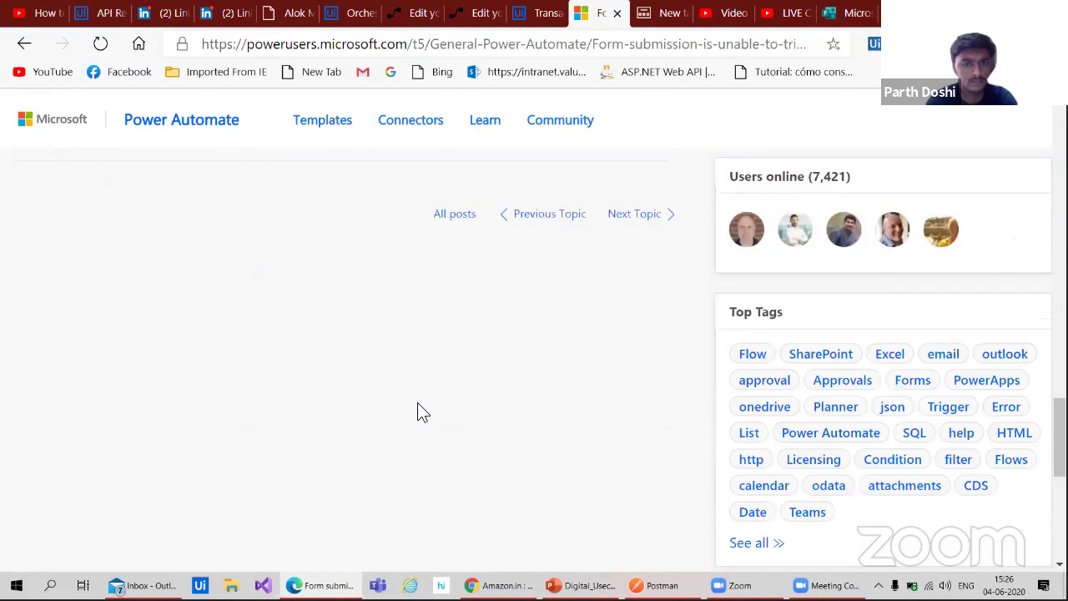
# - Open the search result "Forms not always triggering flows - Power Platform Community" and read its posts and replies, dismissing the survey invitation
pyautogui.click(24, 44)
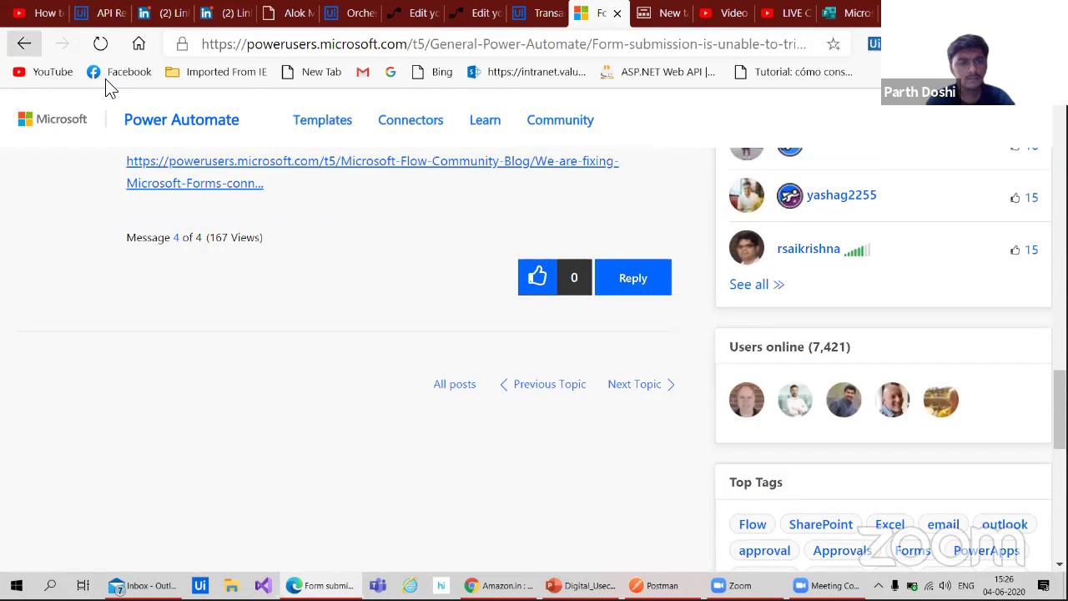
pyautogui.scroll(-4, 333, 408)
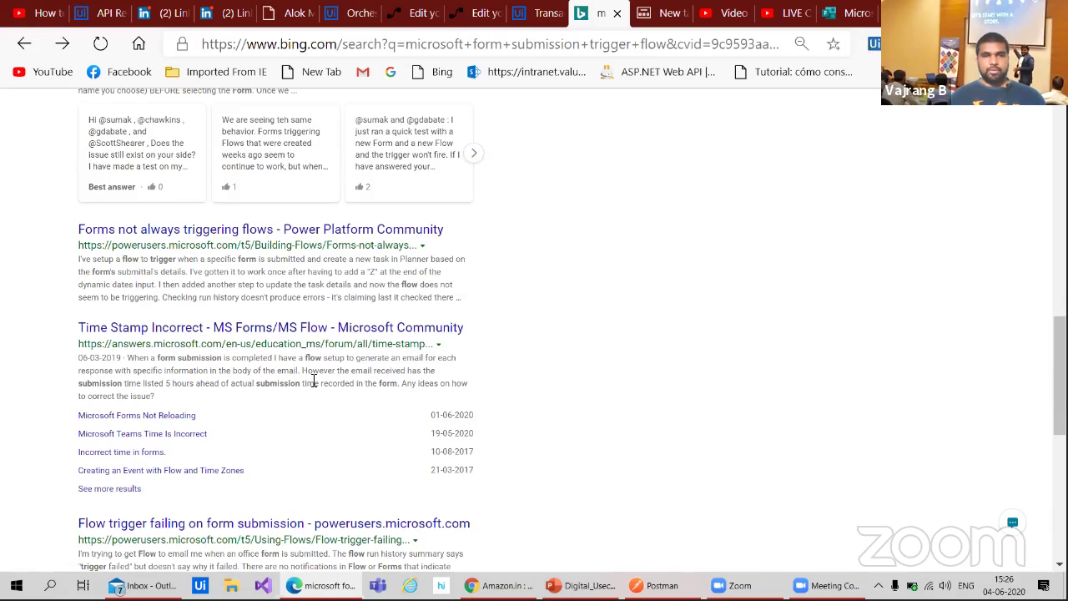
pyautogui.click(231, 230)
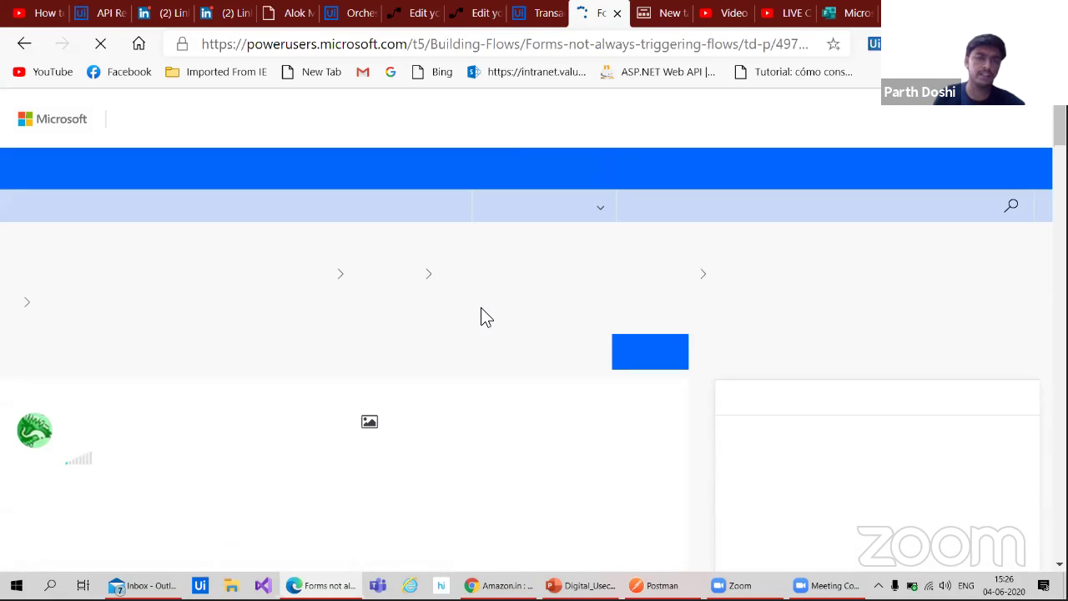
pyautogui.scroll(-10, 433, 327)
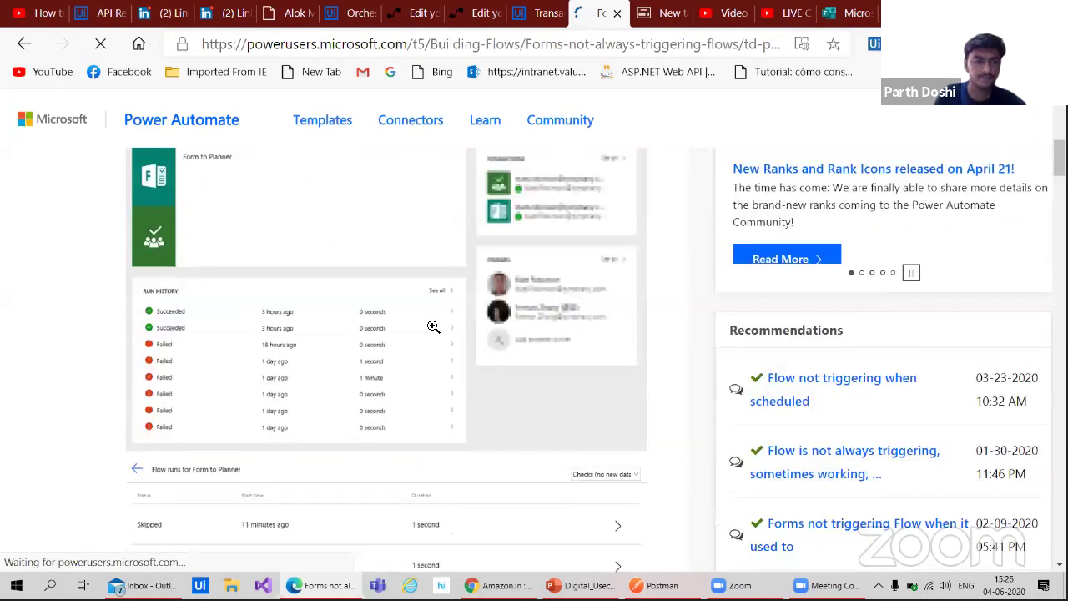
pyautogui.scroll(-10, 433, 326)
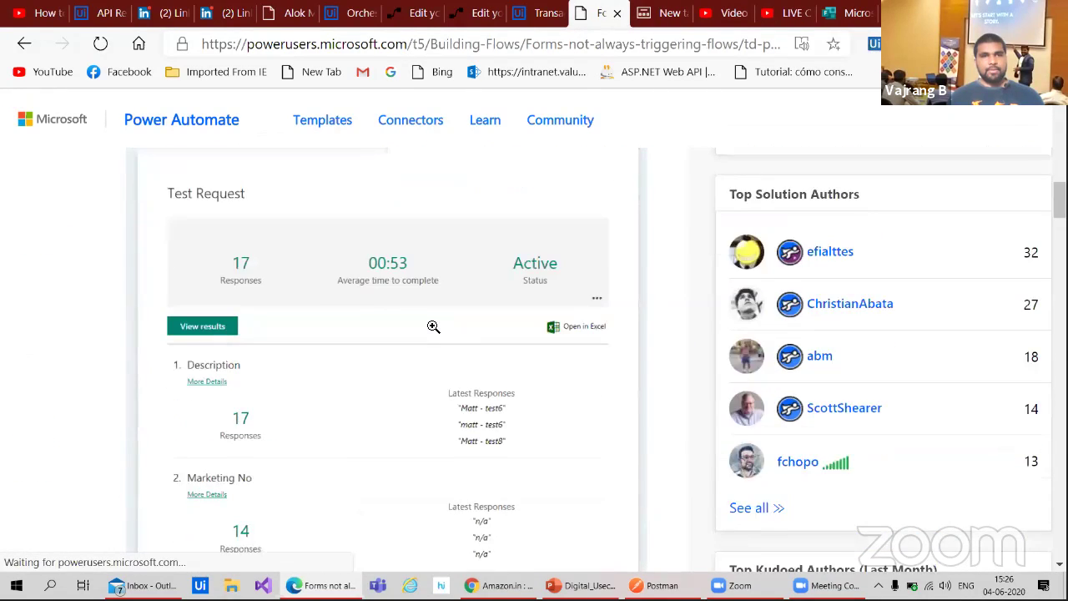
pyautogui.scroll(-4, 433, 327)
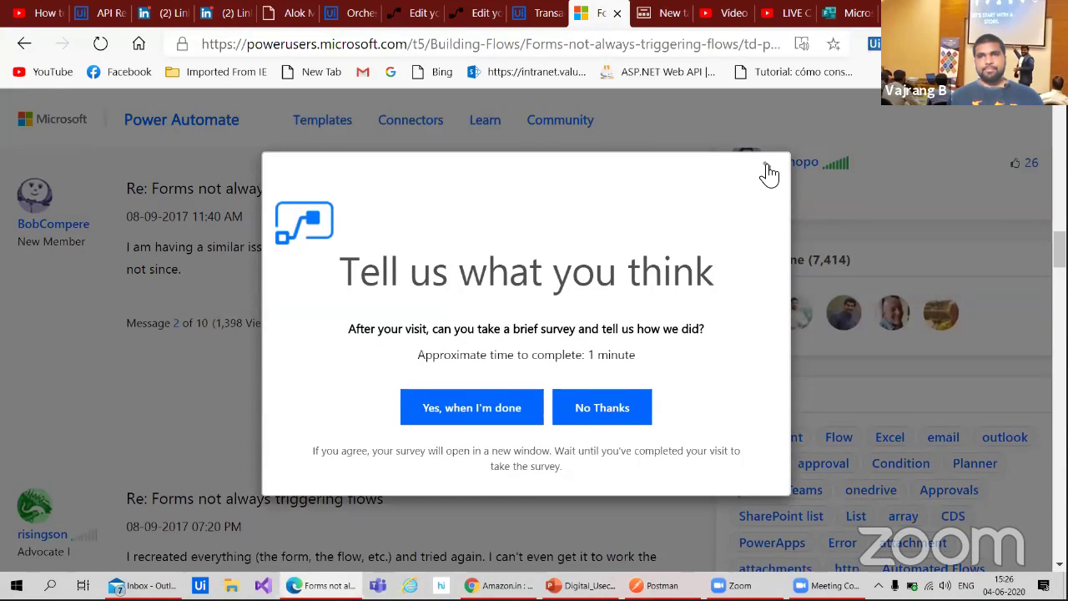
pyautogui.click(769, 172)
pyautogui.scroll(-5, 412, 313)
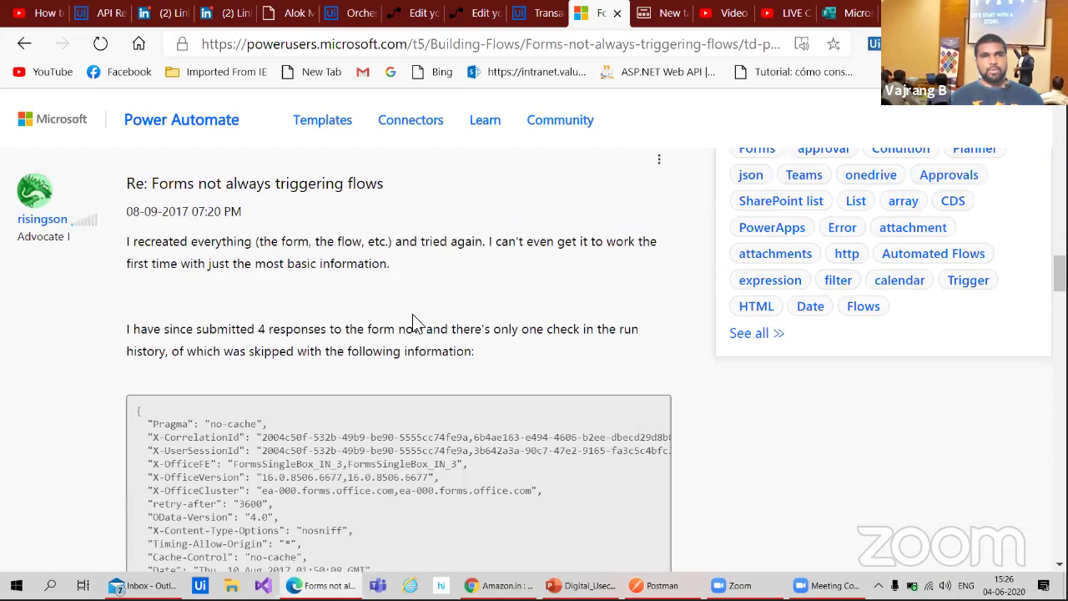
pyautogui.scroll(-10, 412, 314)
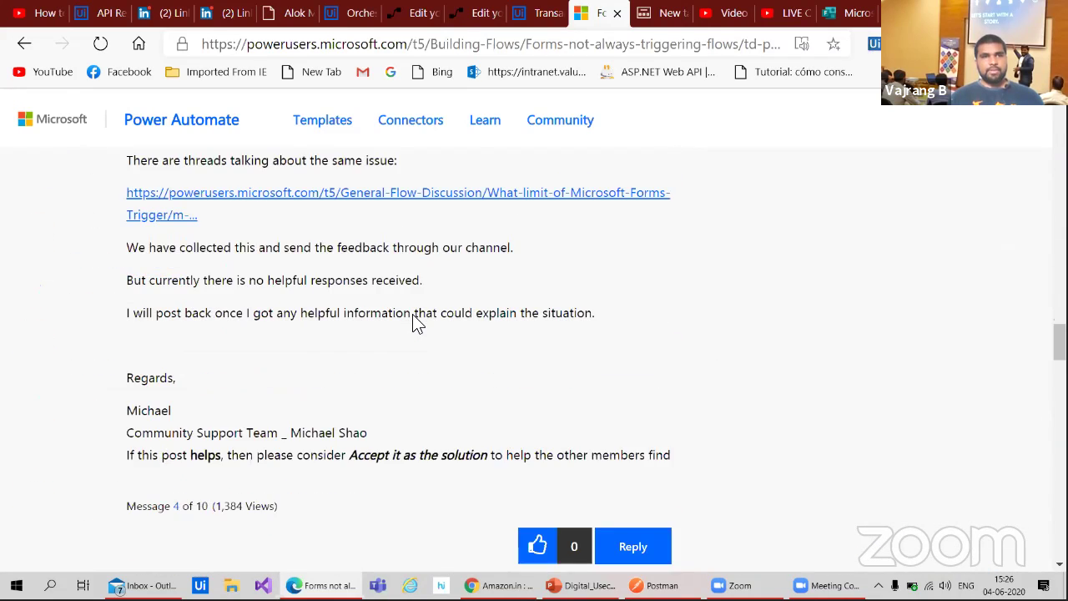
pyautogui.scroll(-8, 412, 316)
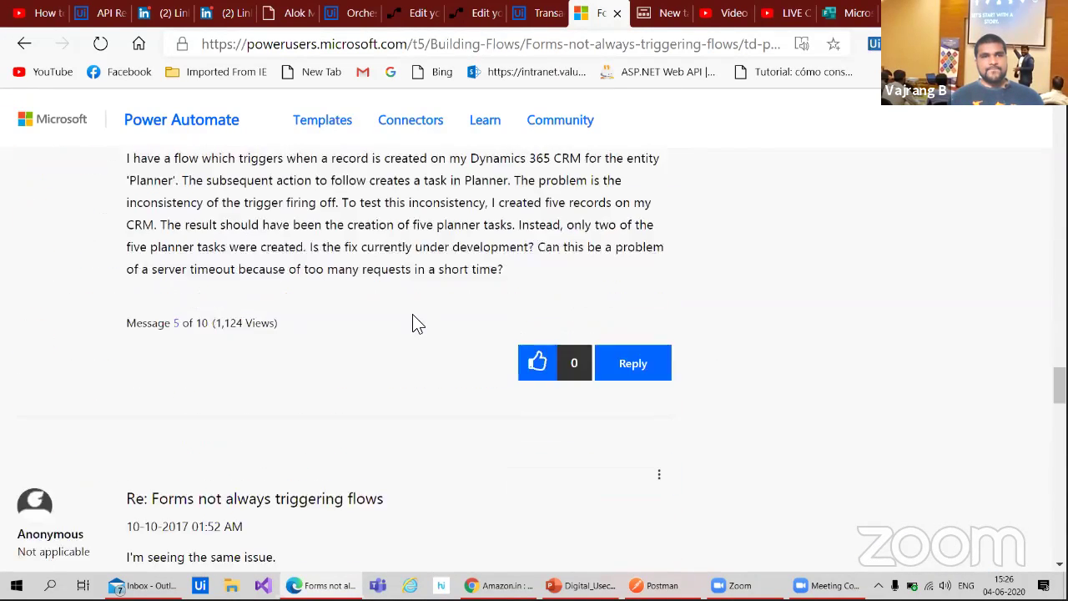
pyautogui.scroll(-10, 412, 317)
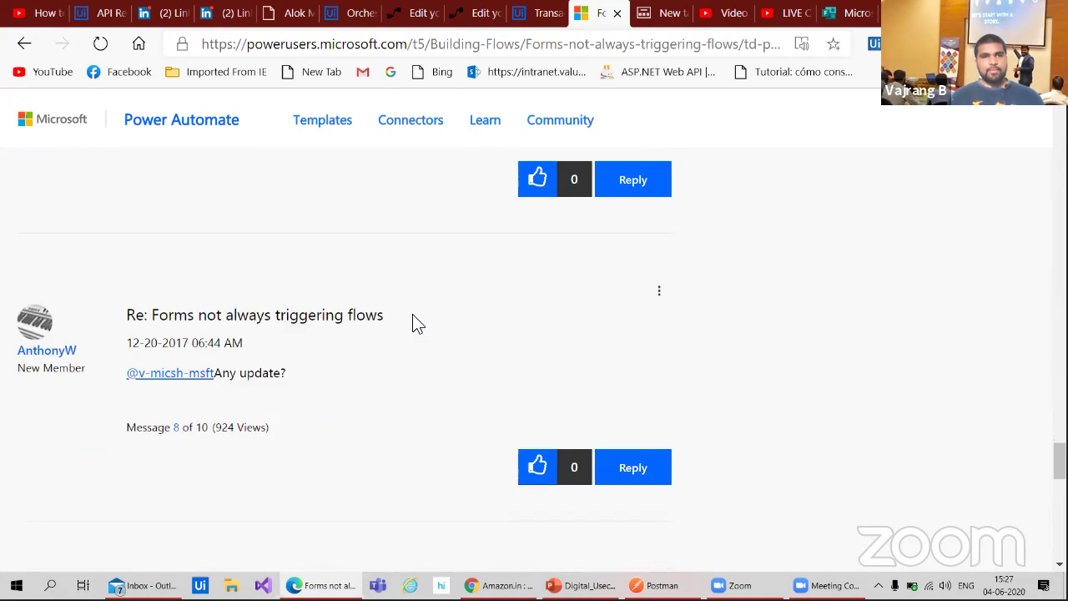
pyautogui.scroll(-10, 412, 315)
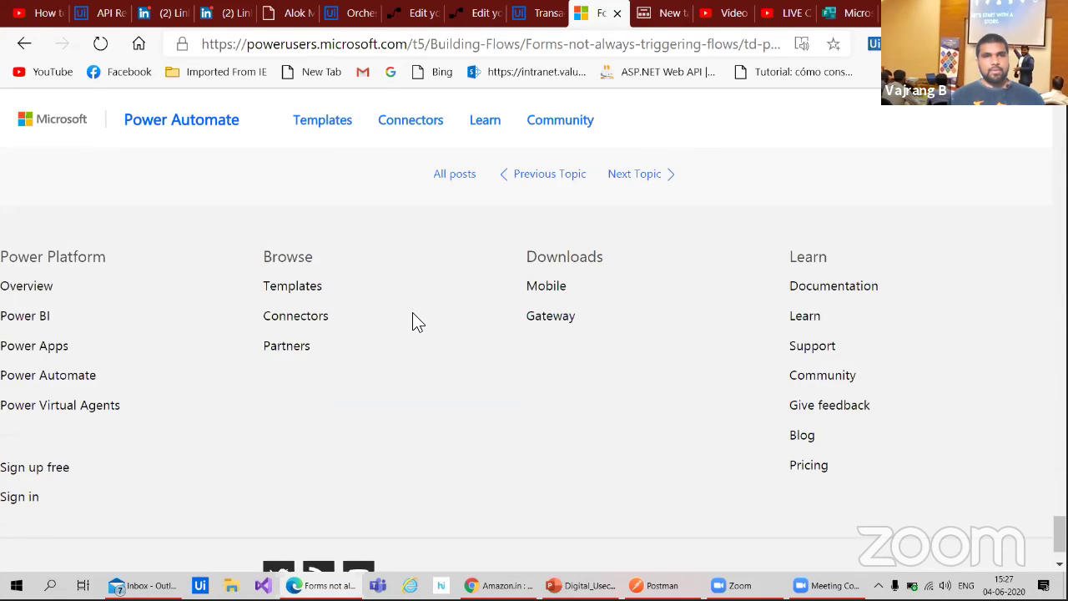
# - Search for "microsoft form submission trigger flow for each reposne" and show the Getting The Response Data excerpt of the first result
pyautogui.click(23, 43)
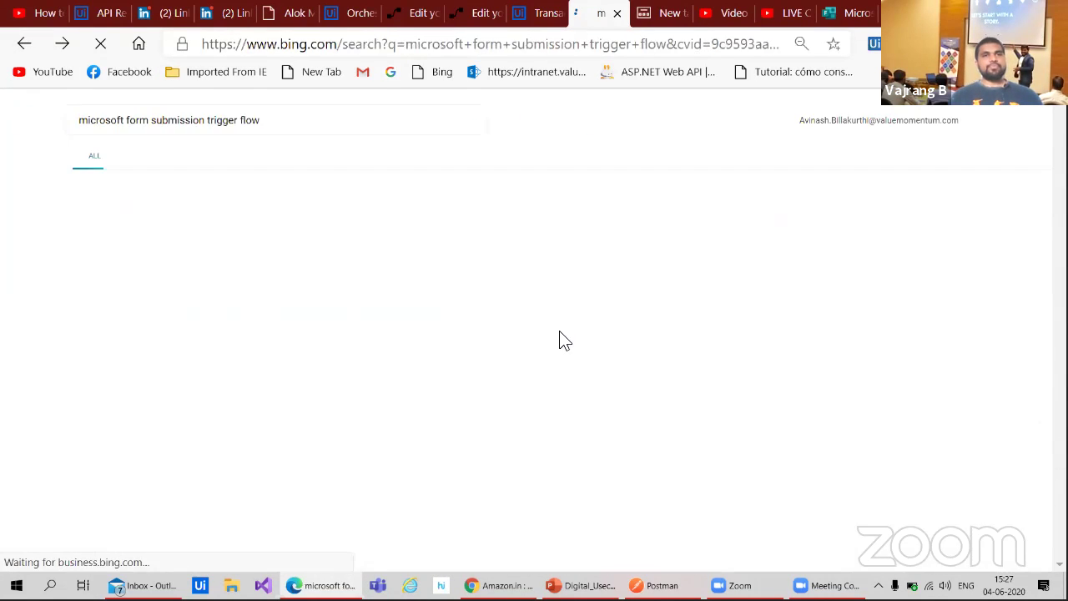
pyautogui.scroll(15, 459, 315)
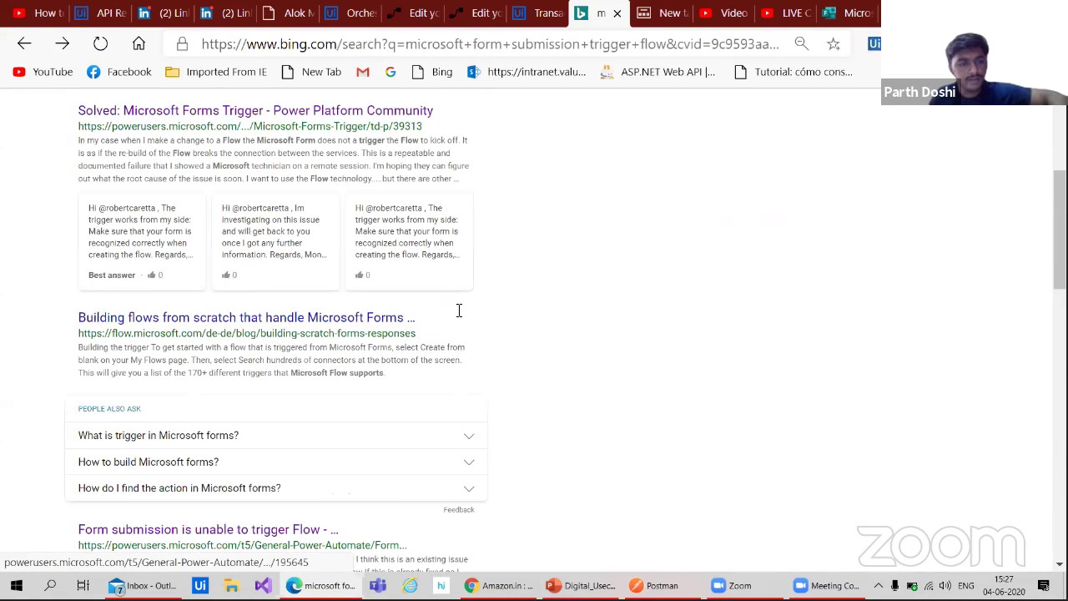
pyautogui.click(182, 121)
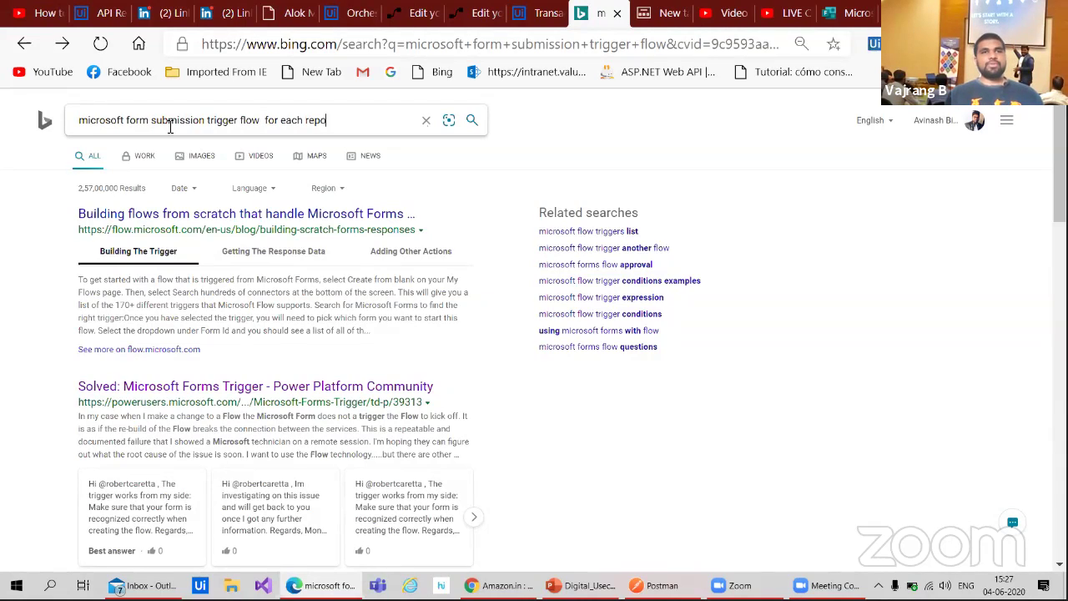
pyautogui.press('Return')
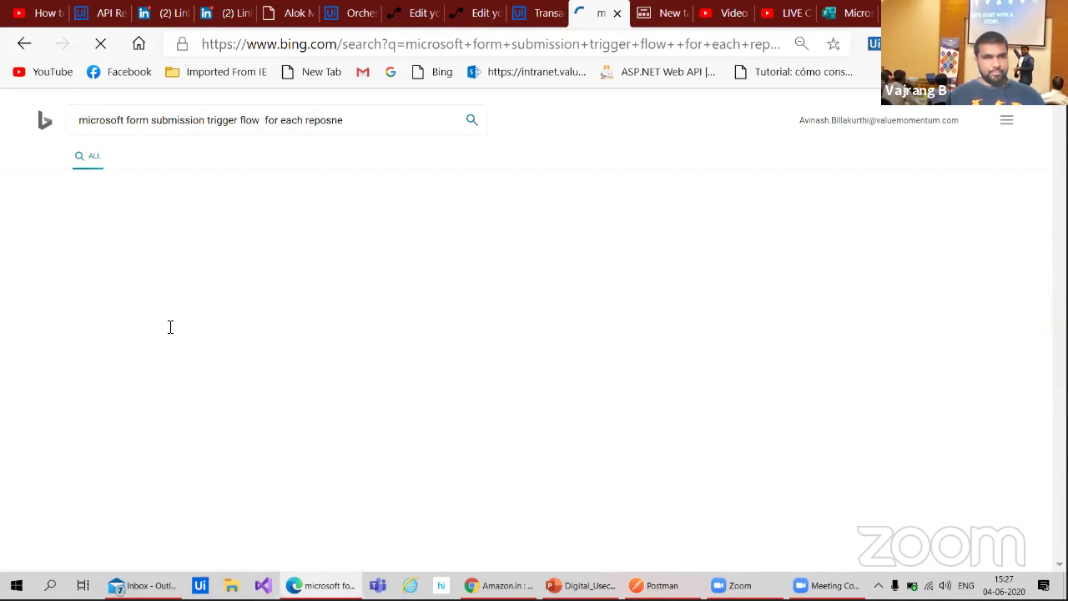
pyautogui.scroll(-1, 591, 379)
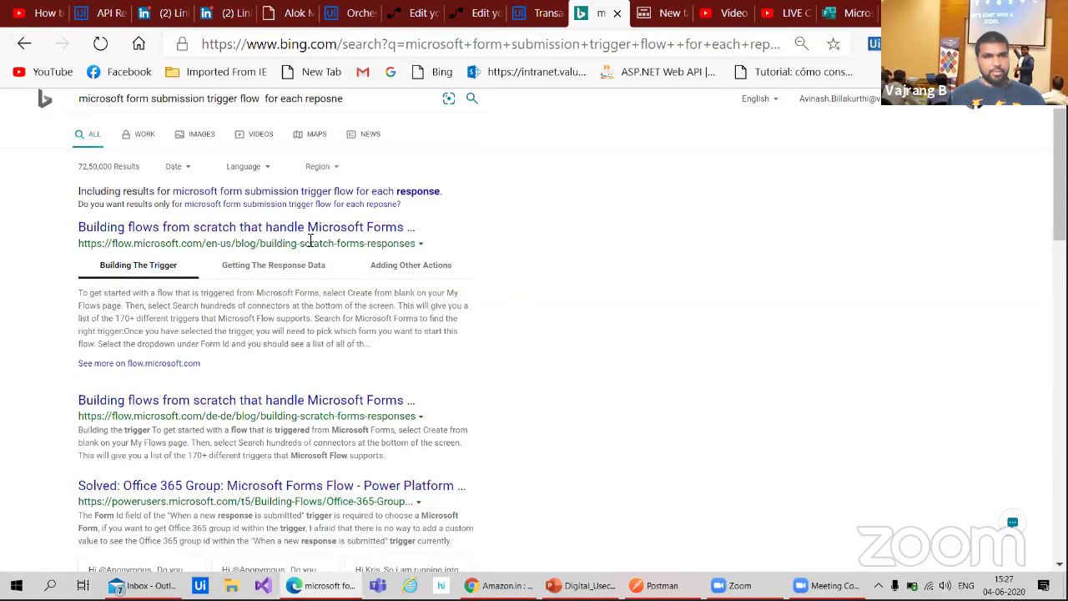
pyautogui.click(278, 266)
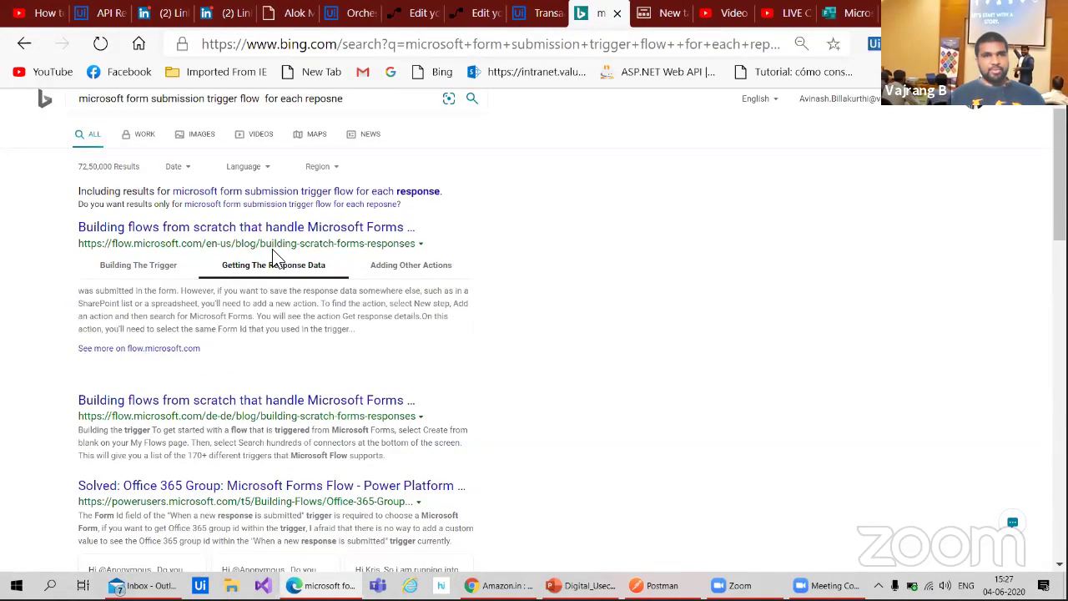
# - Open the "Building flows from scratch that handle Microsoft Forms" result and read its trigger and response data sections
pyautogui.click(270, 234)
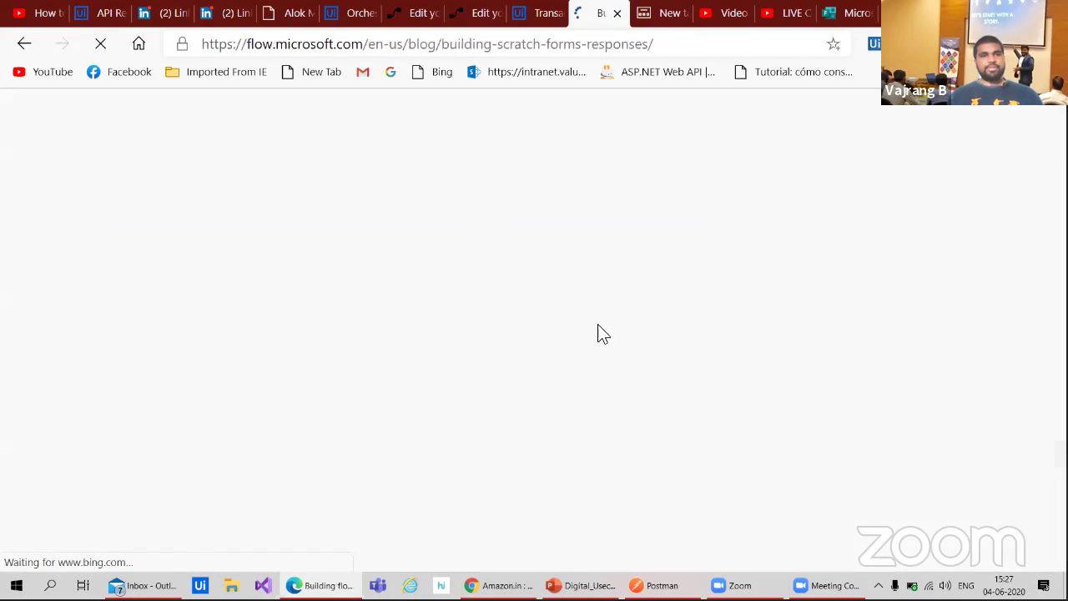
pyautogui.scroll(-3, 508, 317)
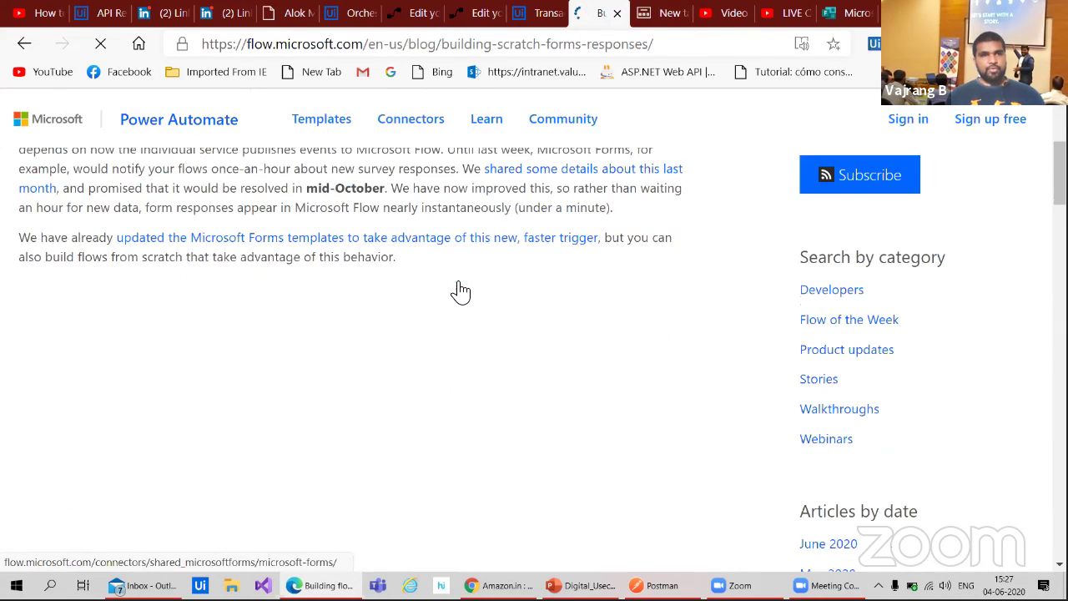
pyautogui.scroll(-8, 296, 396)
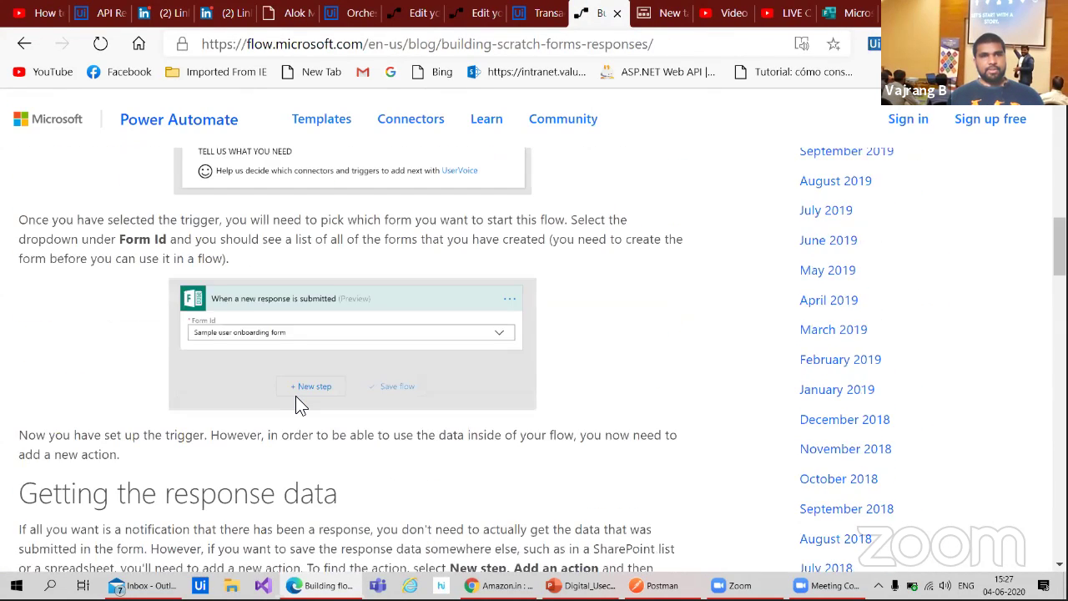
pyautogui.scroll(3, 295, 395)
pyautogui.scroll(-3, 295, 395)
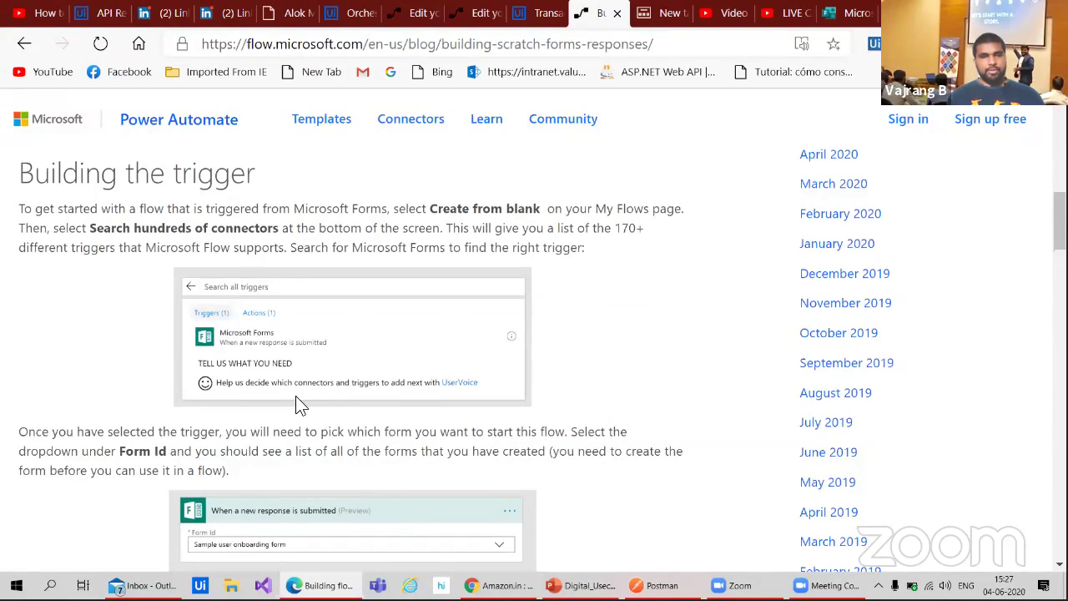
pyautogui.scroll(-5, 300, 404)
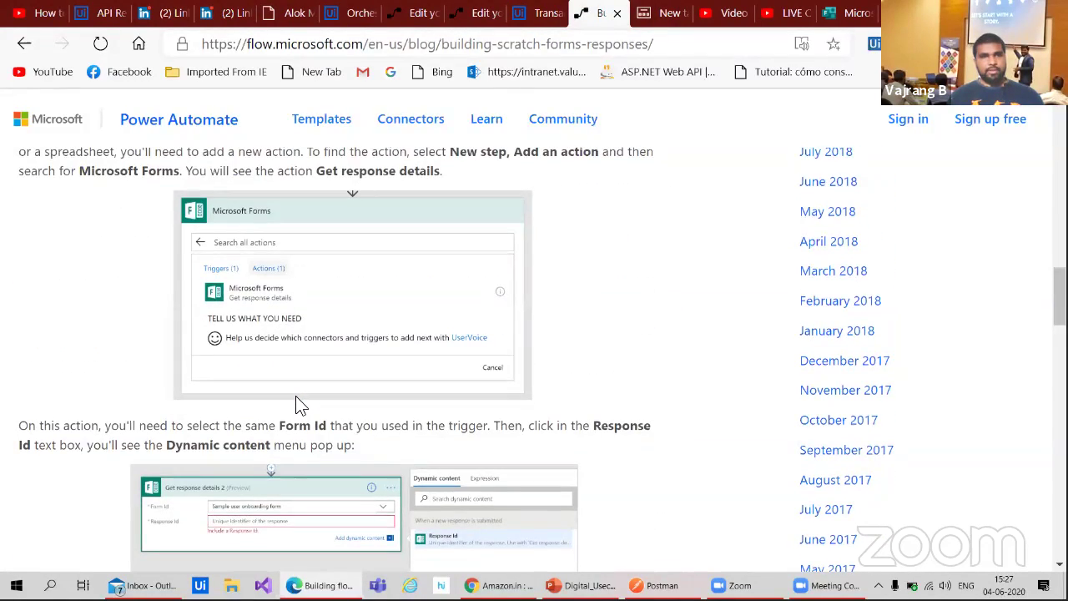
pyautogui.scroll(-2, 300, 404)
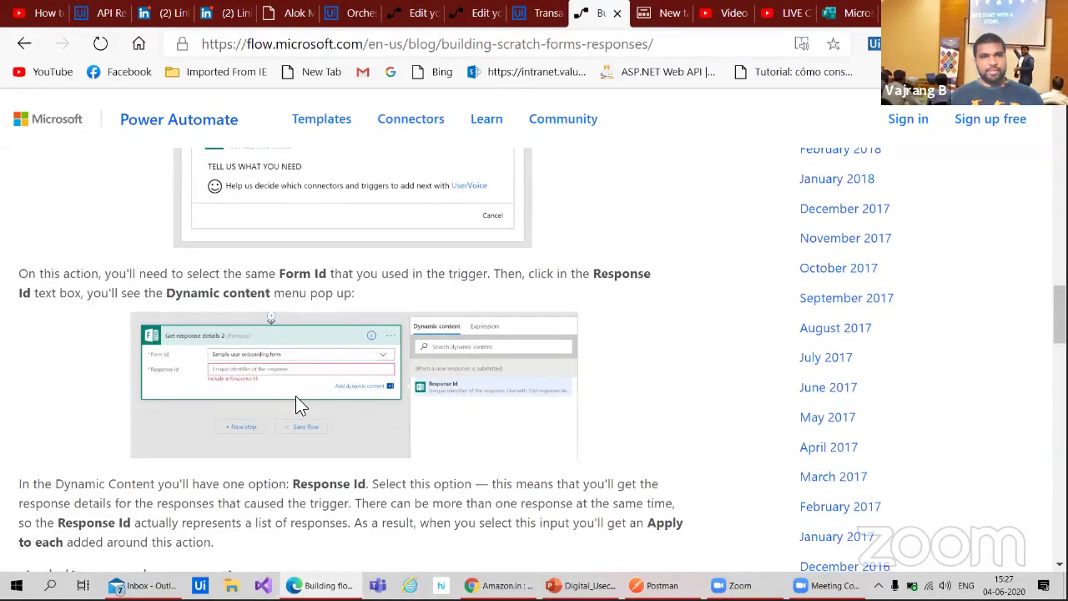
pyautogui.scroll(-5, 286, 388)
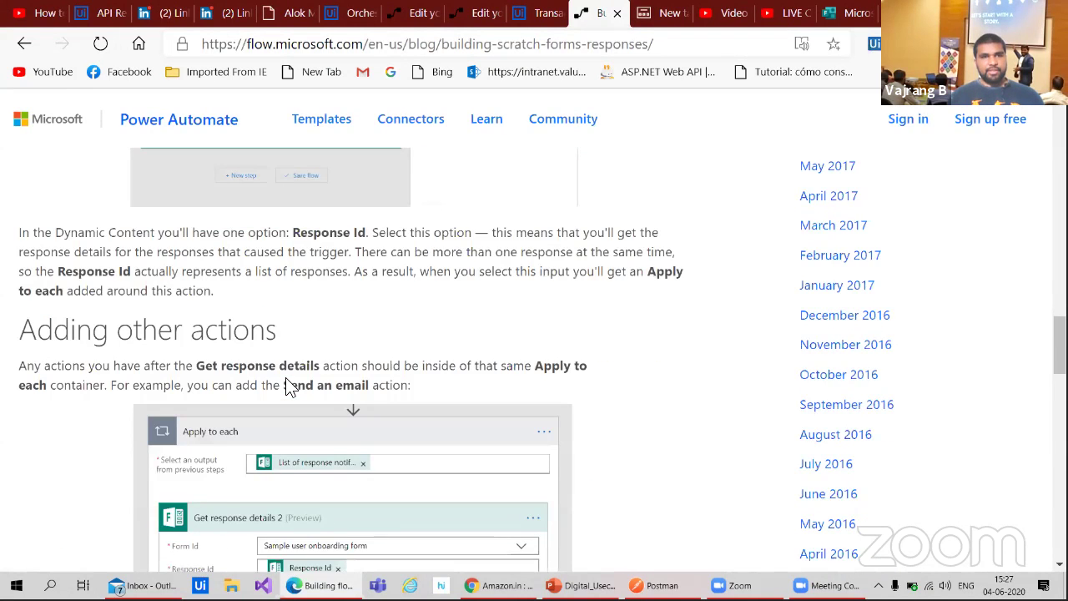
# - Study the article's Adding other actions section, comparing the Apply to each output and Response Id settings in its example
pyautogui.scroll(1, 286, 380)
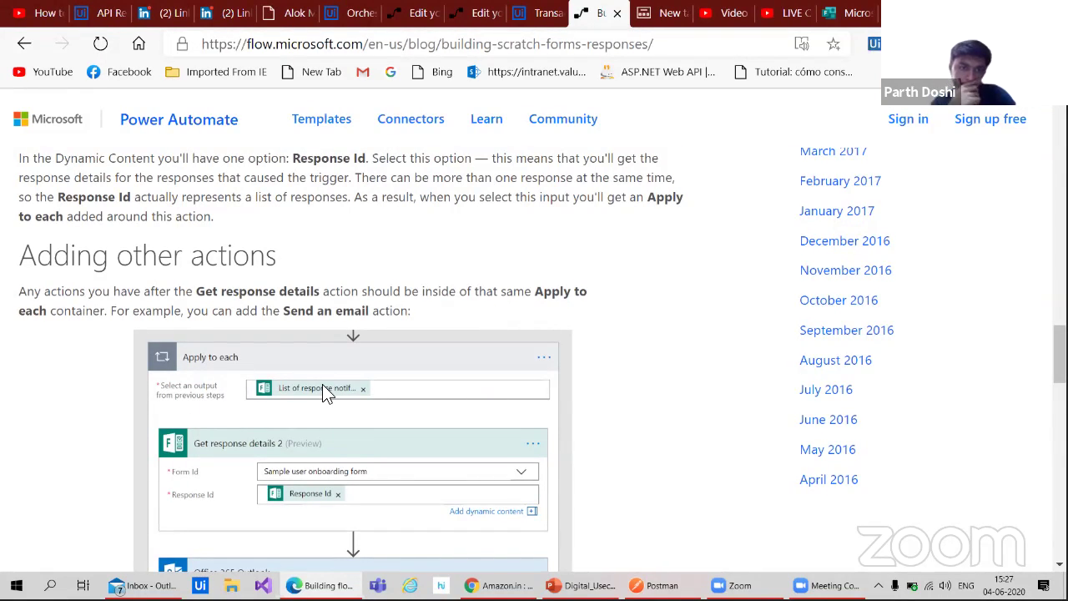
pyautogui.scroll(-3, 322, 389)
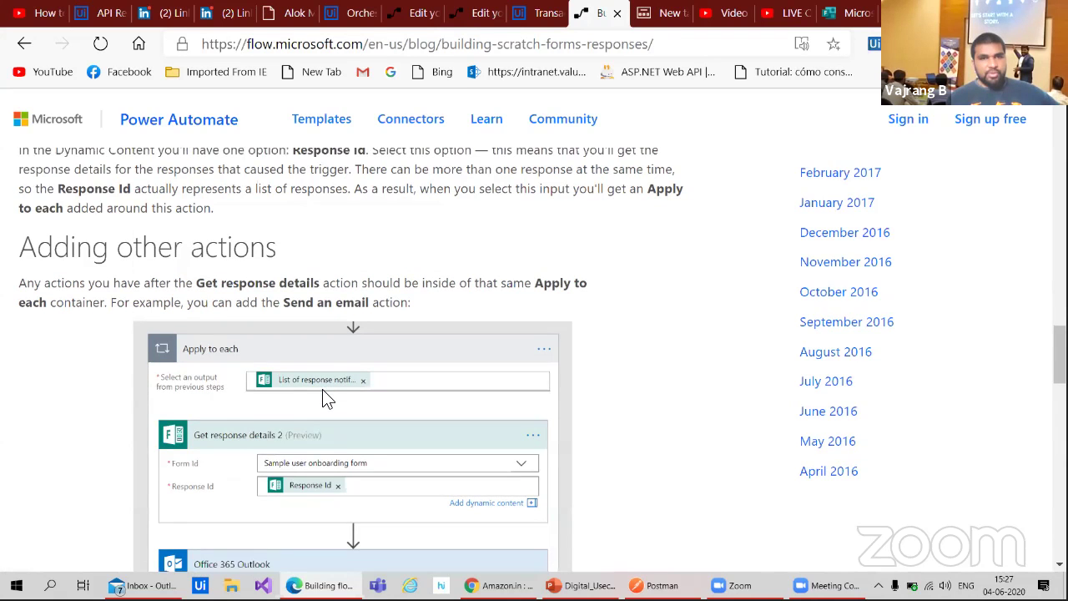
pyautogui.scroll(3, 322, 388)
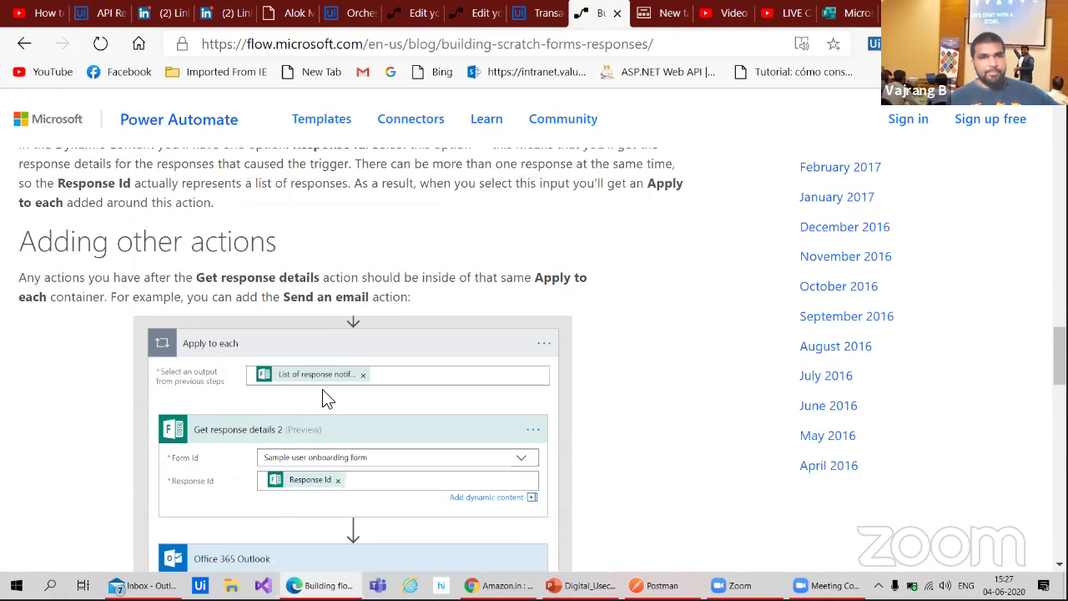
pyautogui.scroll(2, 322, 389)
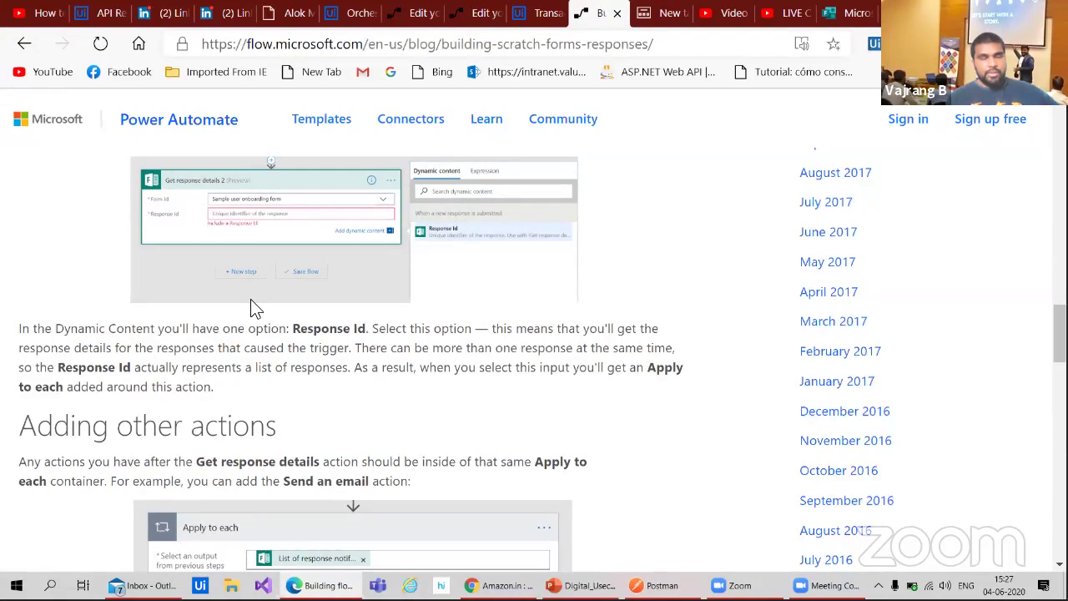
pyautogui.scroll(1, 250, 302)
pyautogui.scroll(-4, 255, 307)
pyautogui.scroll(-2, 255, 307)
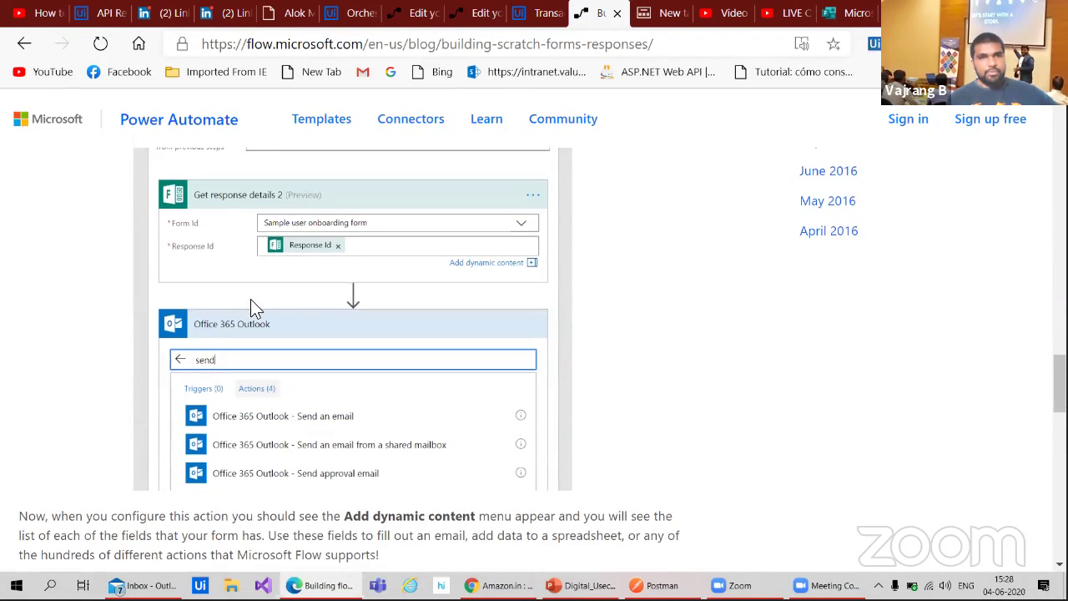
pyautogui.scroll(-2, 254, 307)
pyautogui.scroll(-2, 252, 305)
pyautogui.scroll(4, 252, 304)
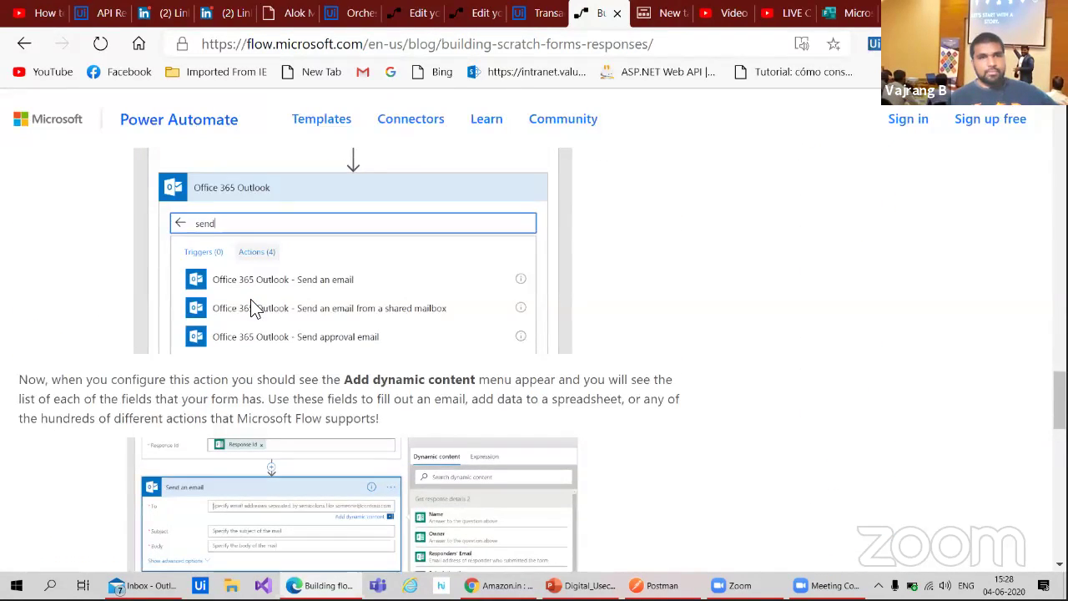
pyautogui.scroll(2, 250, 300)
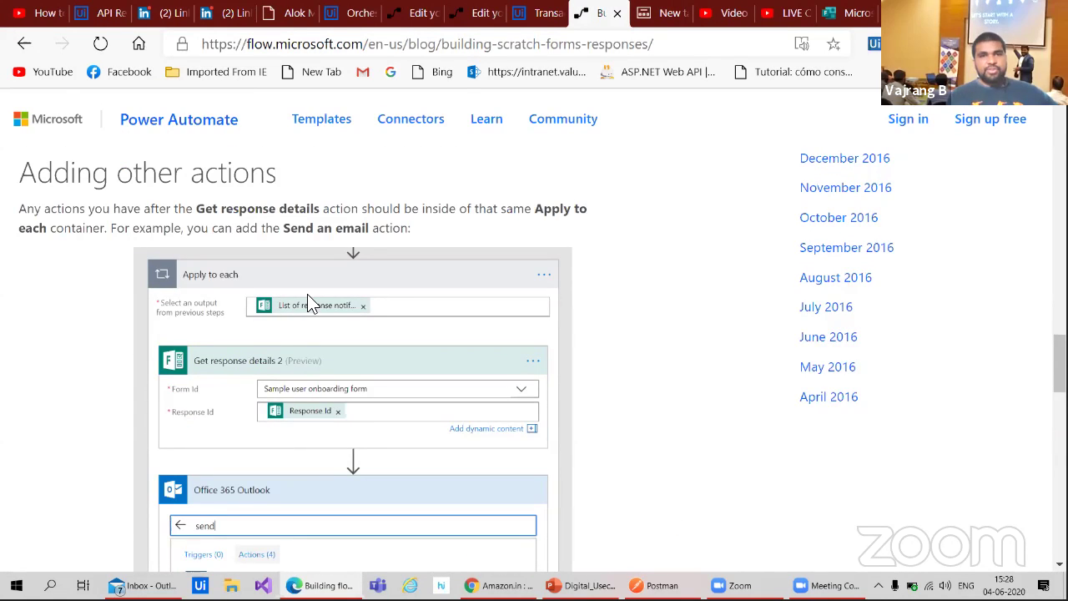
# - Return to the flow and re-enter the Response Id of Get response details 2 with List of response notifications Response Id
pyautogui.click(487, 15)
pyautogui.scroll(-10, 262, 367)
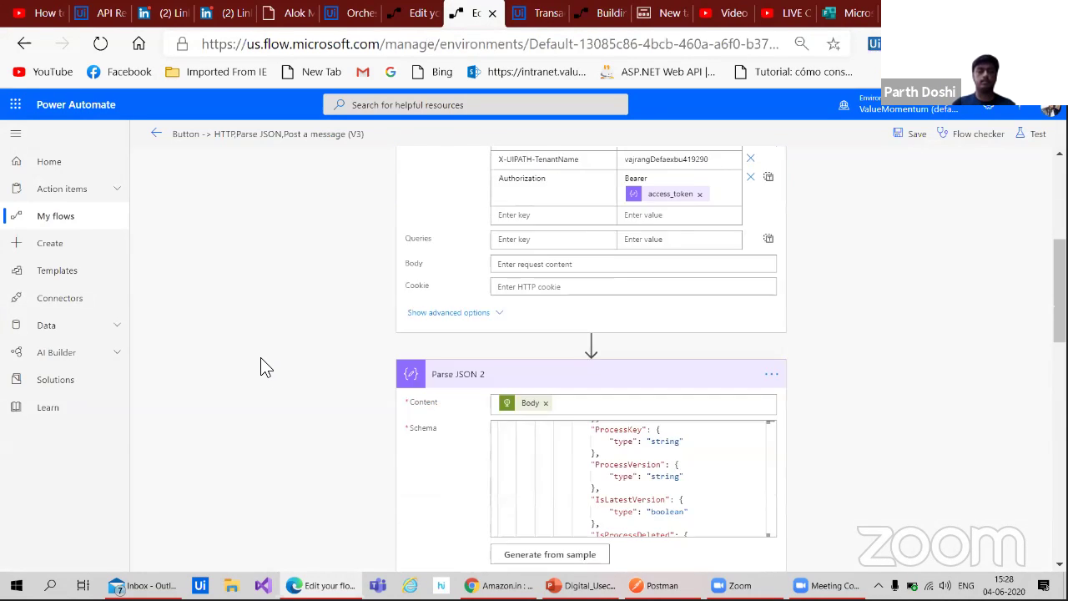
pyautogui.scroll(-2, 262, 367)
pyautogui.scroll(1, 262, 367)
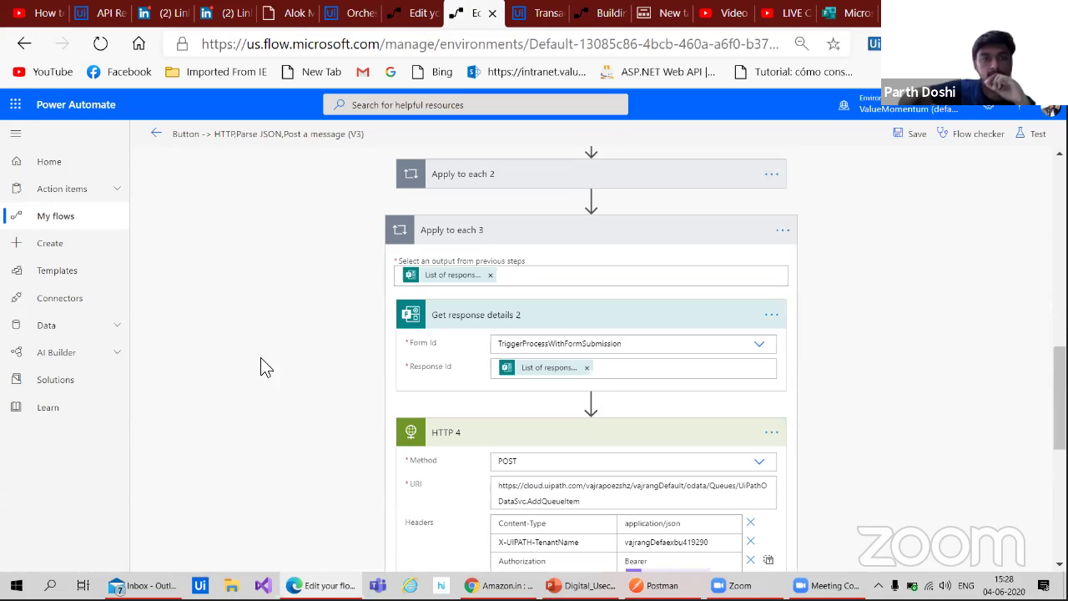
pyautogui.click(587, 367)
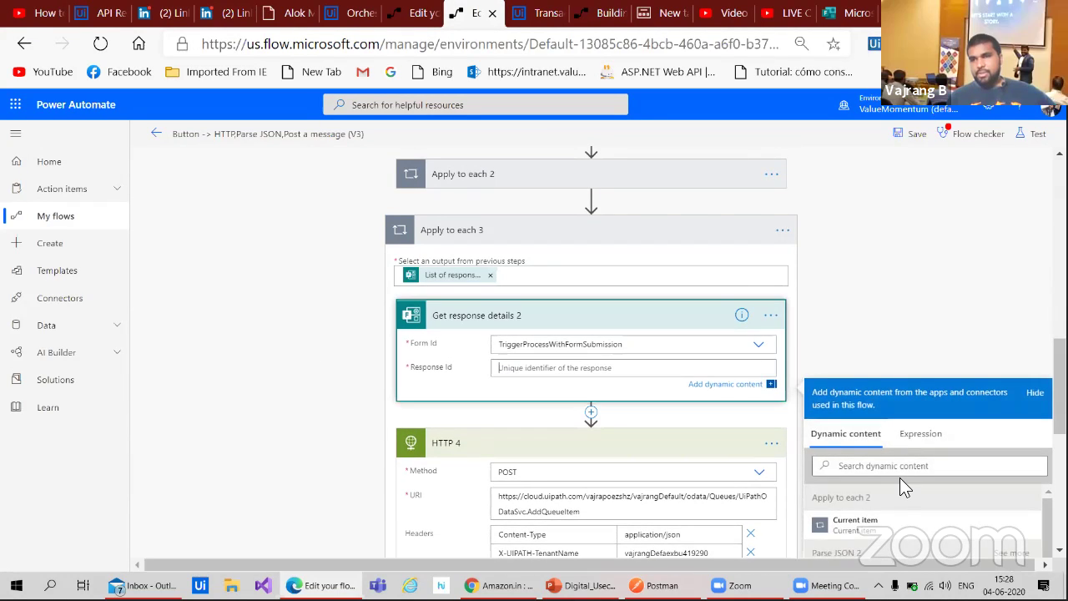
pyautogui.scroll(-3, 900, 501)
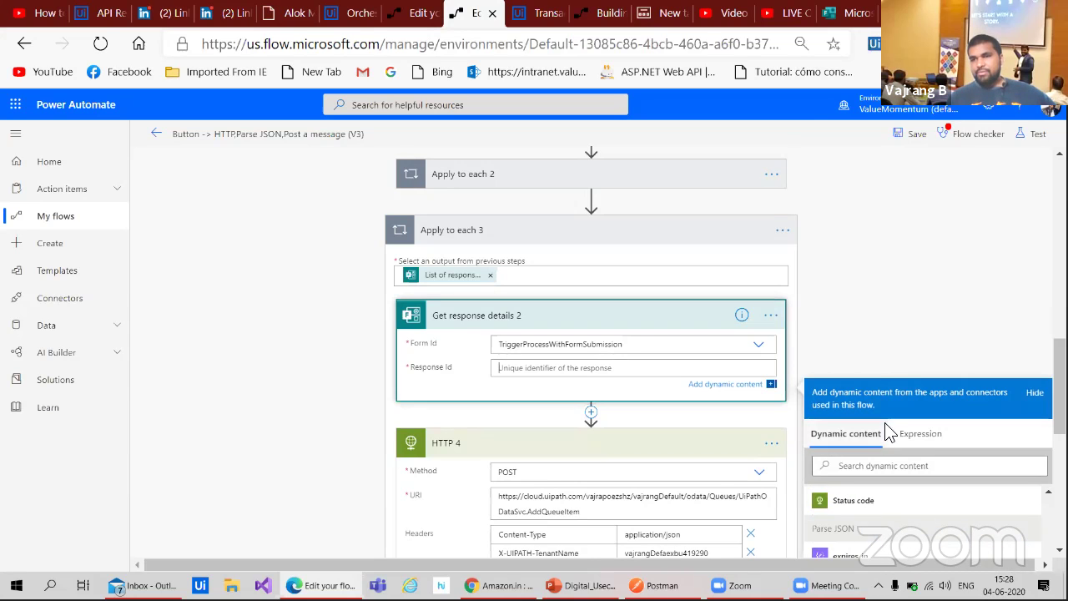
pyautogui.scroll(-2, 874, 365)
pyautogui.scroll(-3, 930, 507)
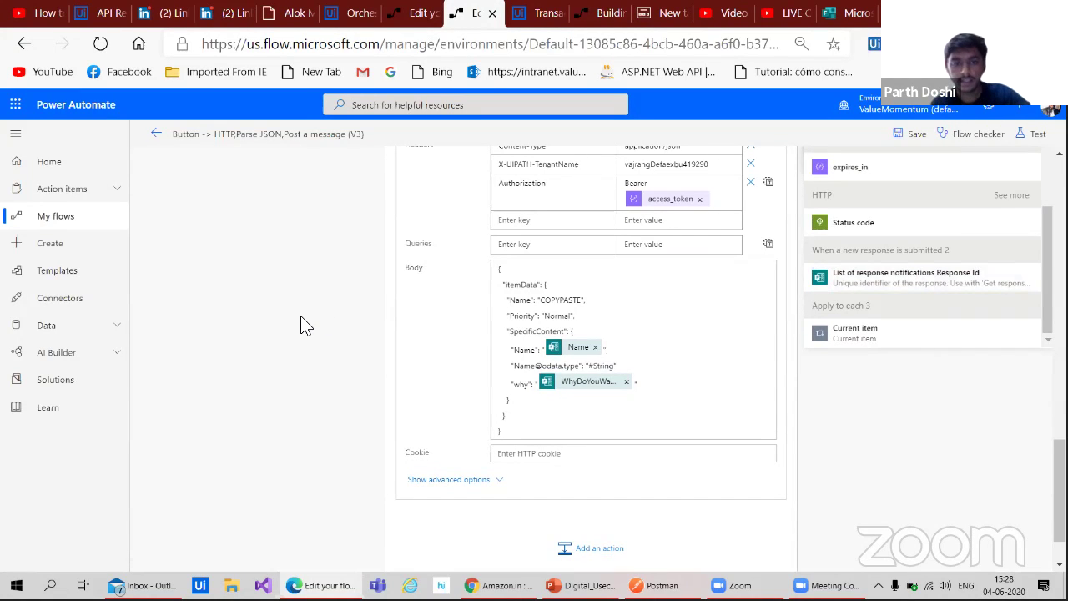
pyautogui.scroll(2, 304, 325)
pyautogui.scroll(2, 304, 326)
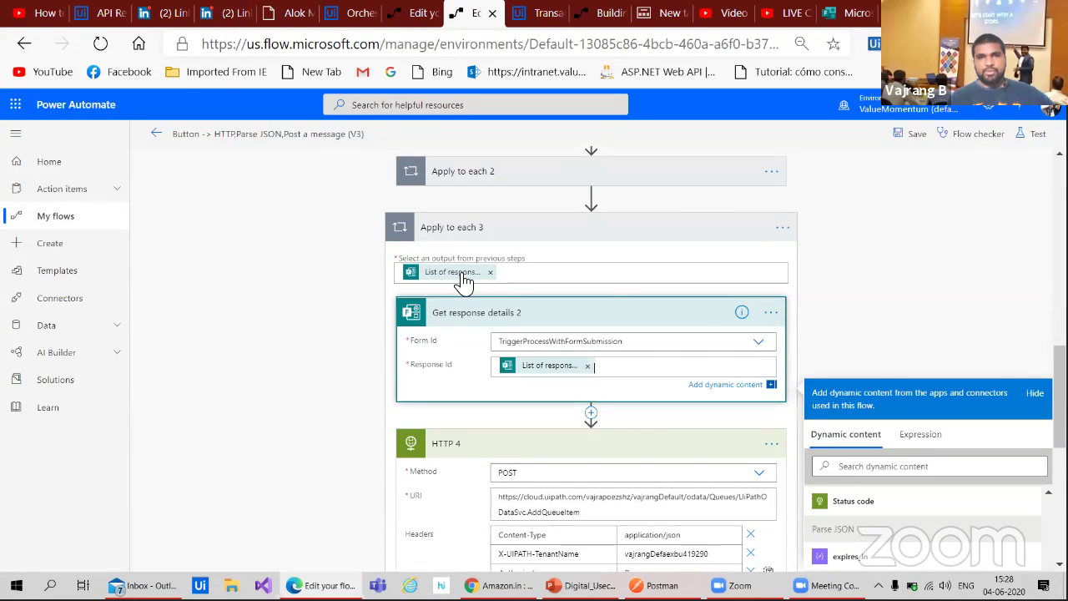
# - Clear the output selected for Apply to each 3 and search its dynamic content for "list" and "response"
pyautogui.click(490, 272)
pyautogui.click(502, 273)
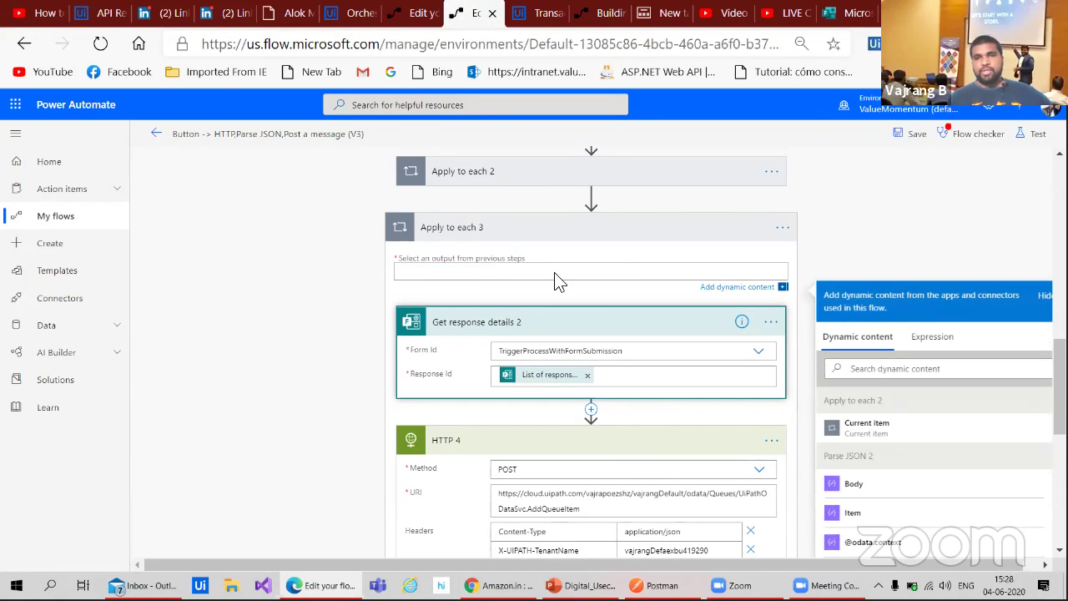
pyautogui.click(906, 373)
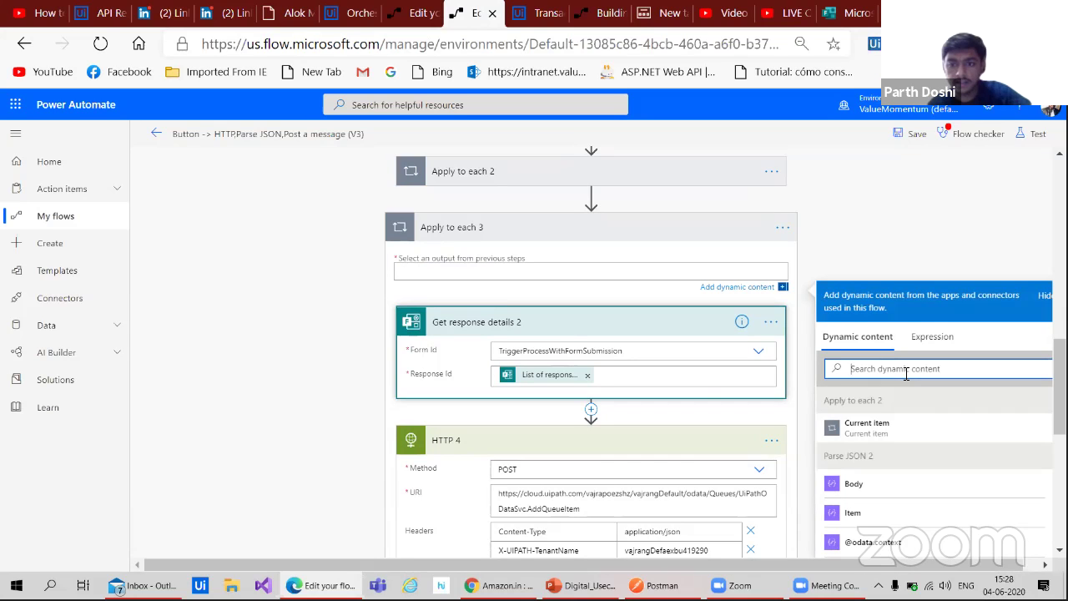
pyautogui.write('list')
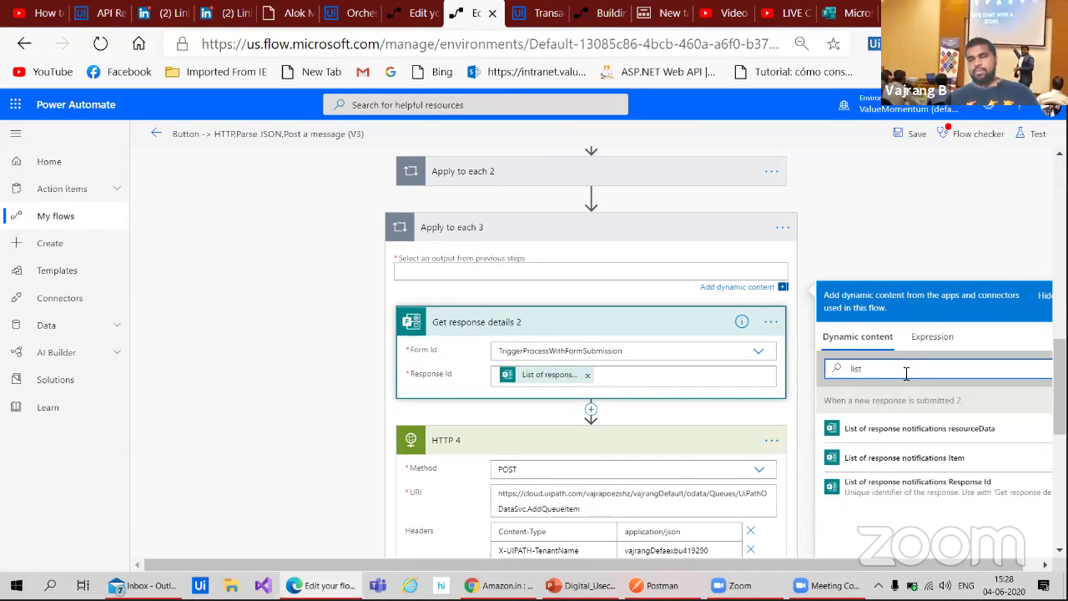
pyautogui.press('BackSpace')
pyautogui.press('BackSpace')
pyautogui.write('response')
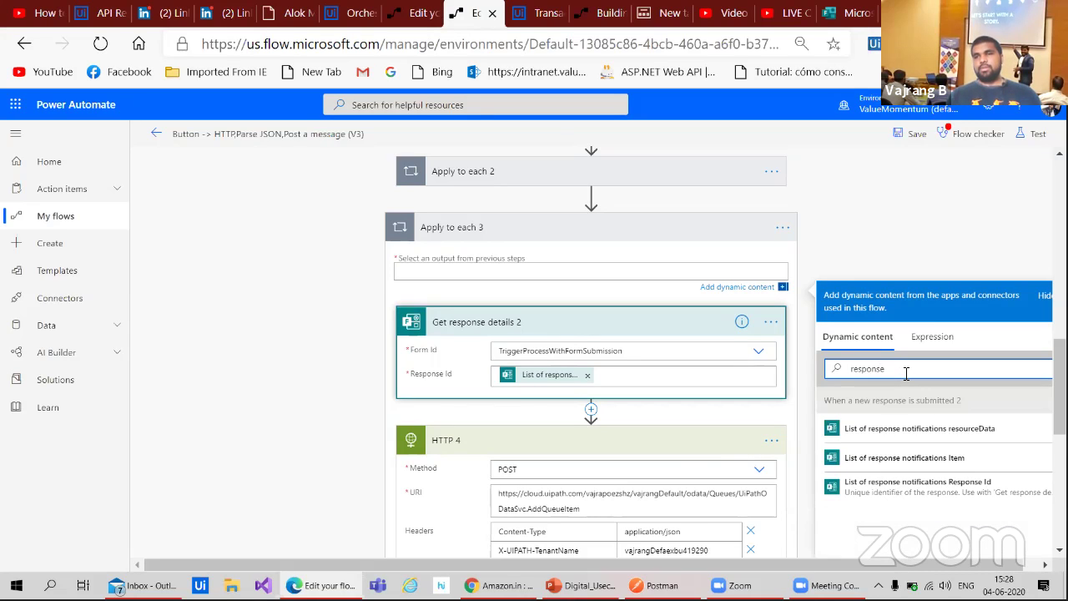
pyautogui.write(' id')
pyautogui.press('BackSpace')
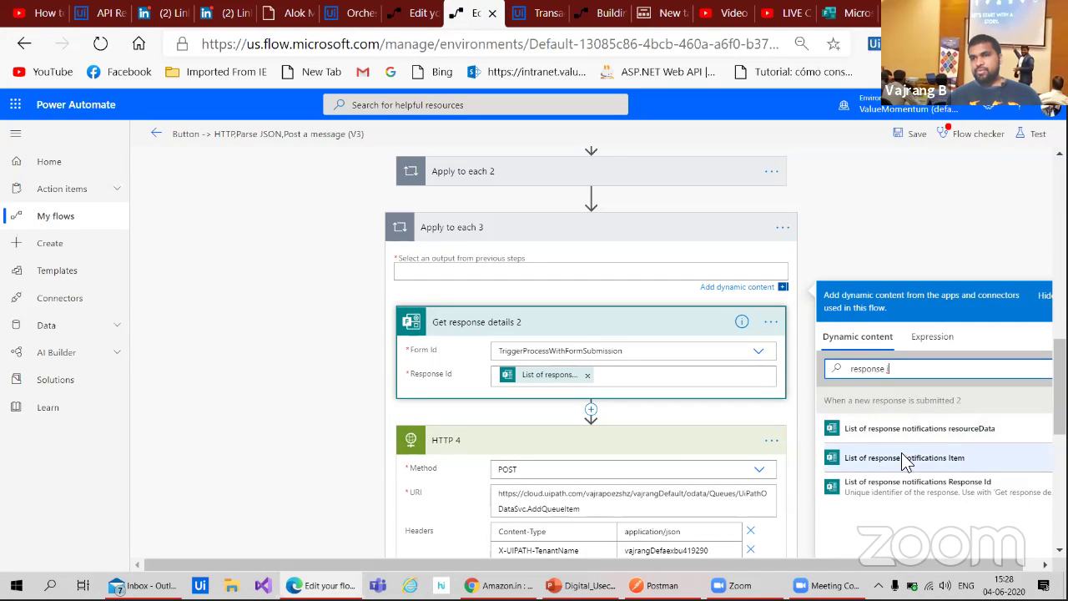
# - Close the empty new browser page and return to the article on building flows for Microsoft Forms responses
pyautogui.click(647, 12)
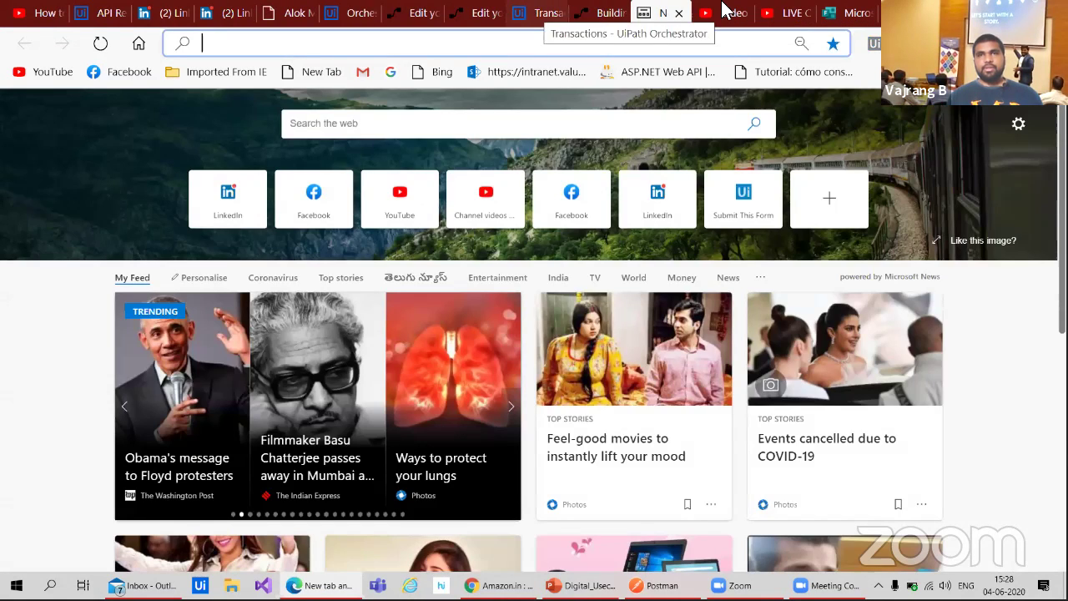
pyautogui.click(598, 14)
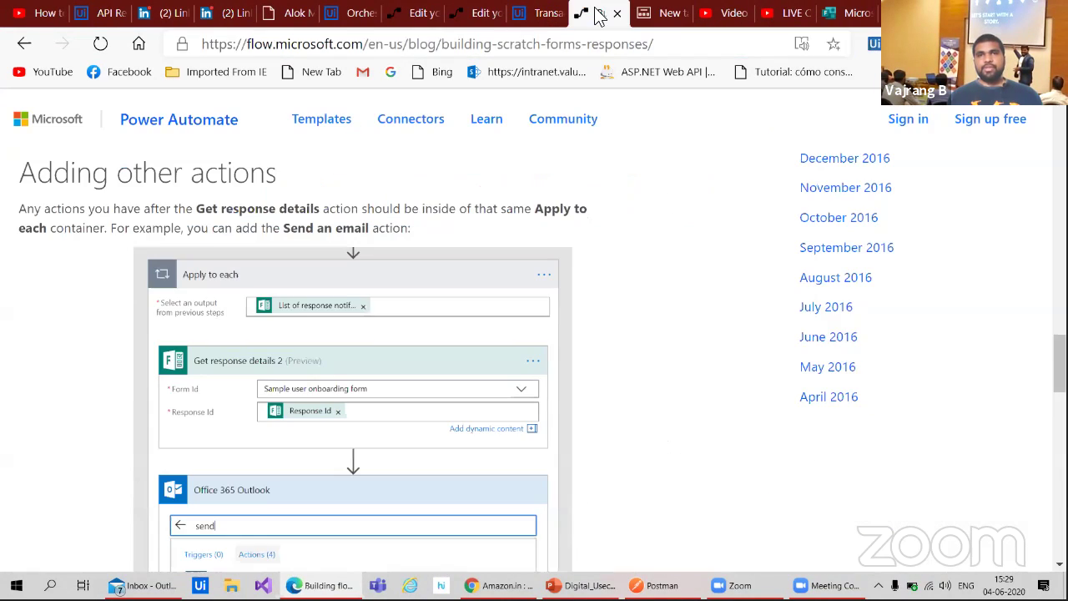
pyautogui.click(783, 17)
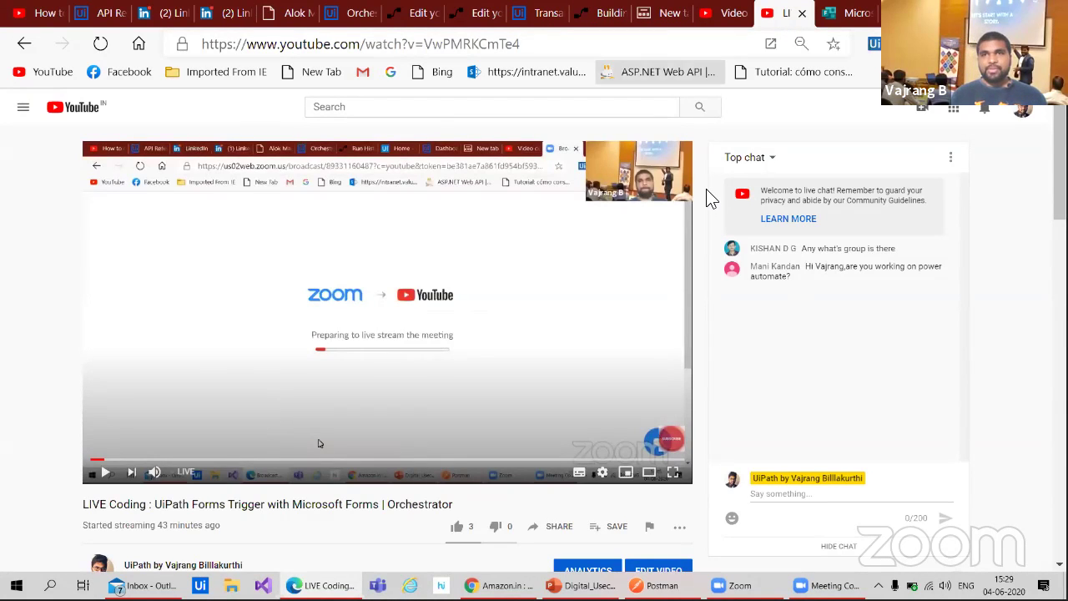
pyautogui.click(659, 16)
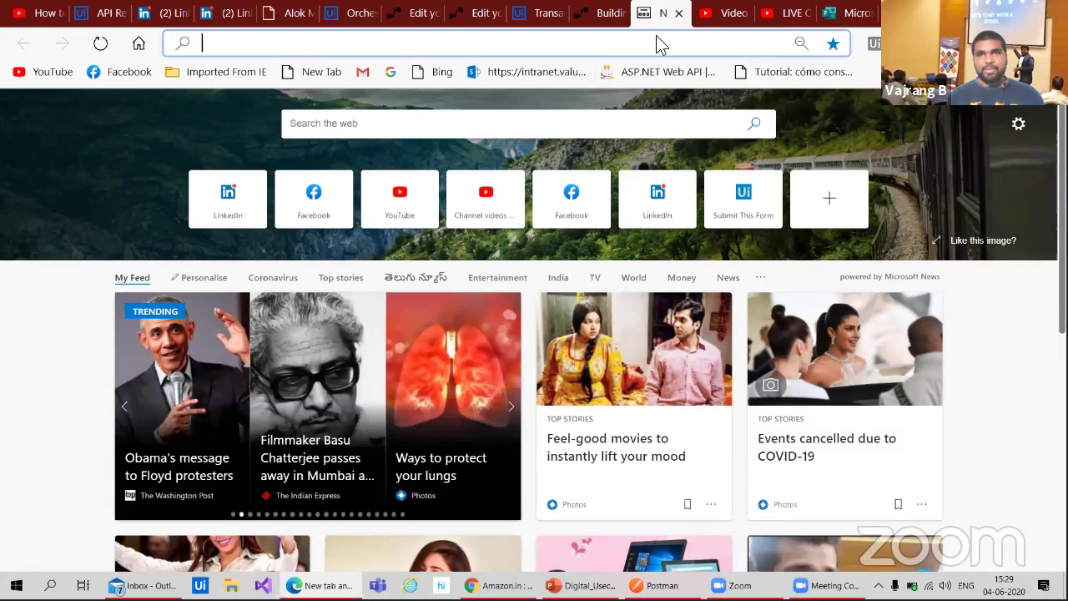
pyautogui.click(681, 15)
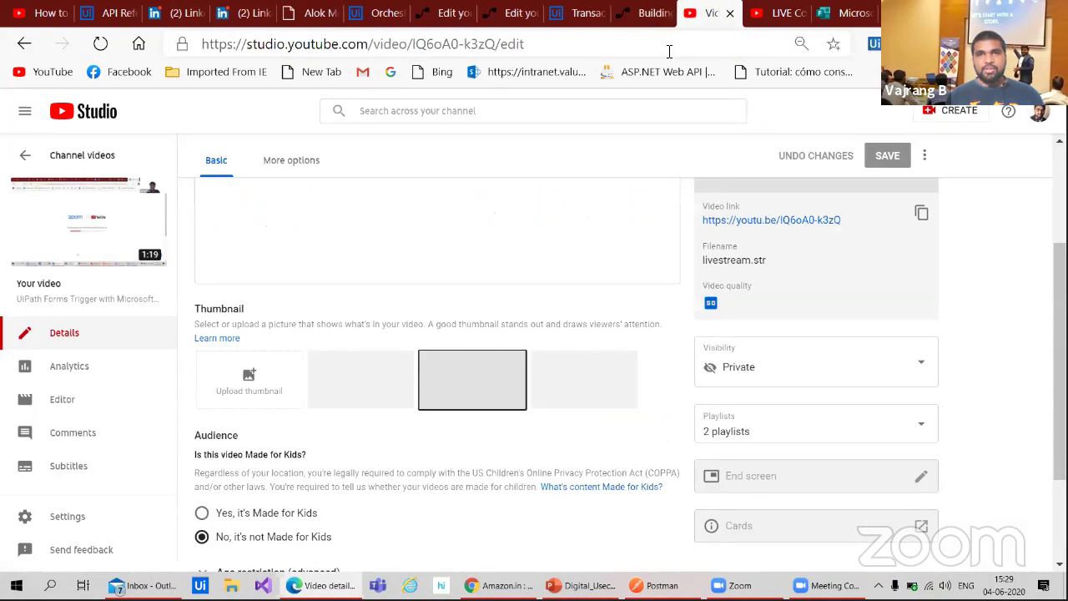
pyautogui.click(648, 18)
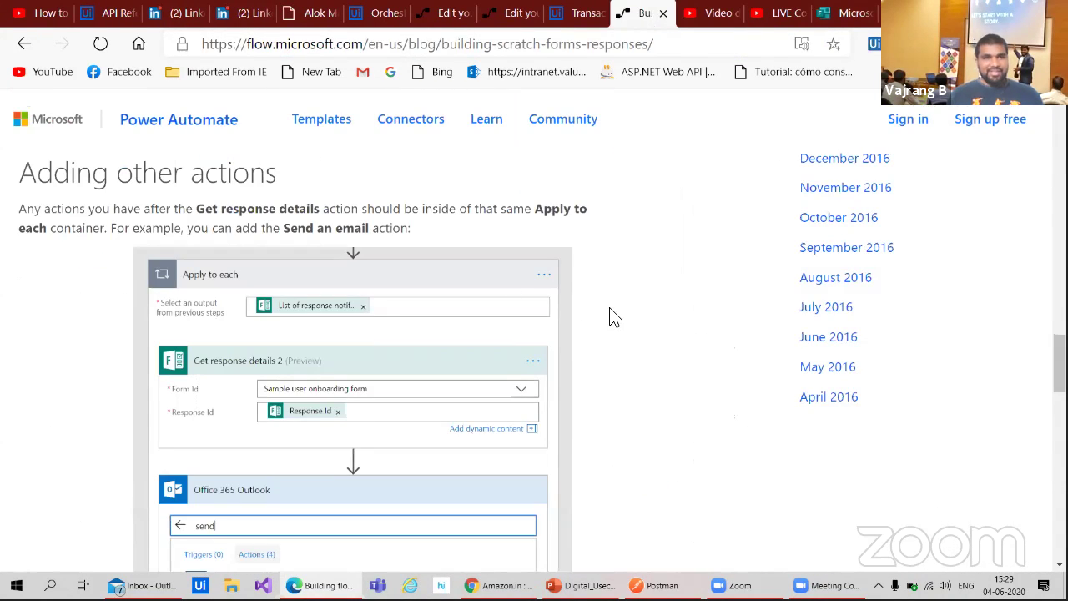
# - Read the rest of the article, including the Add dynamic content example, the final note and the comments area
pyautogui.scroll(-1, 681, 397)
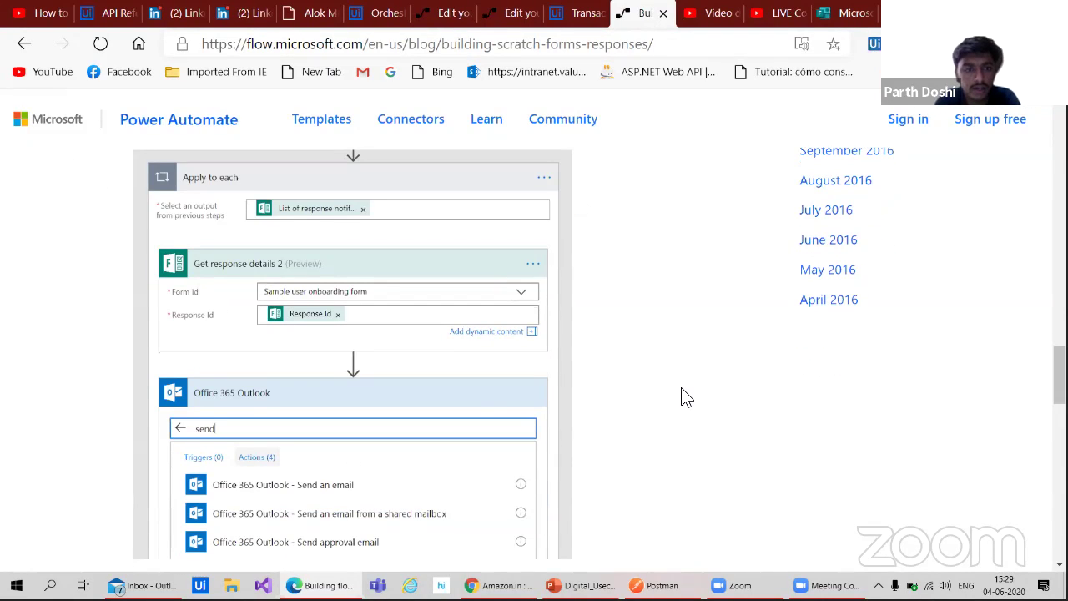
pyautogui.scroll(-4, 680, 397)
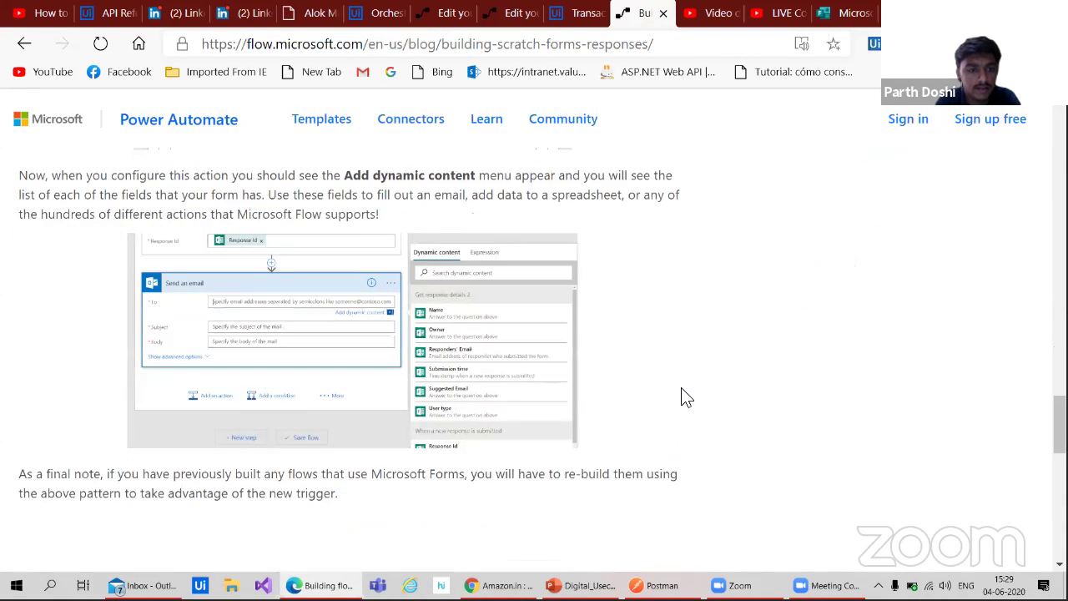
pyautogui.scroll(-6, 680, 397)
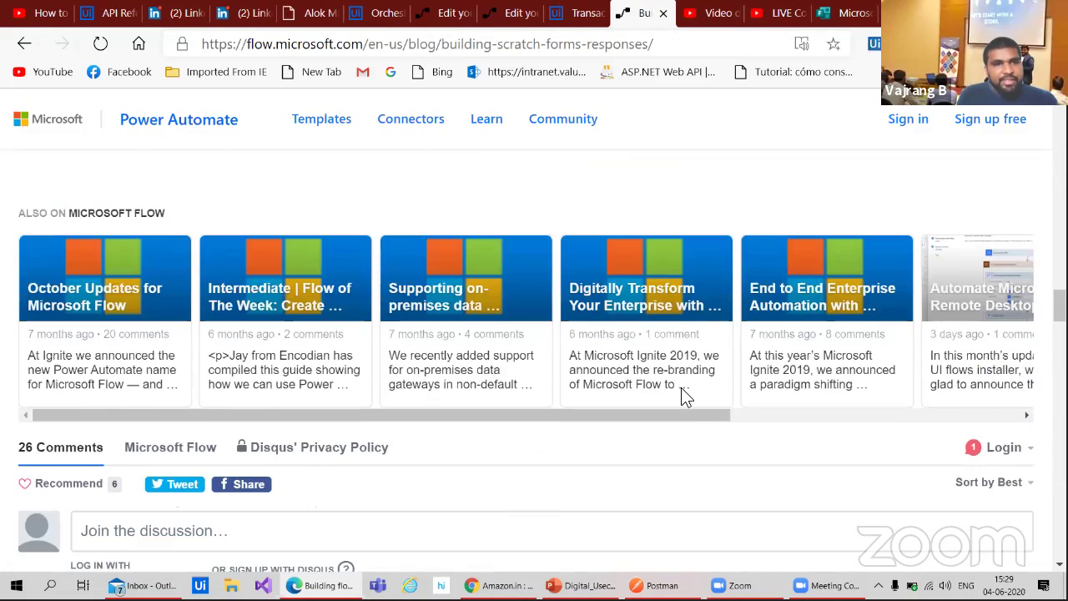
pyautogui.scroll(3, 681, 397)
pyautogui.scroll(6, 681, 397)
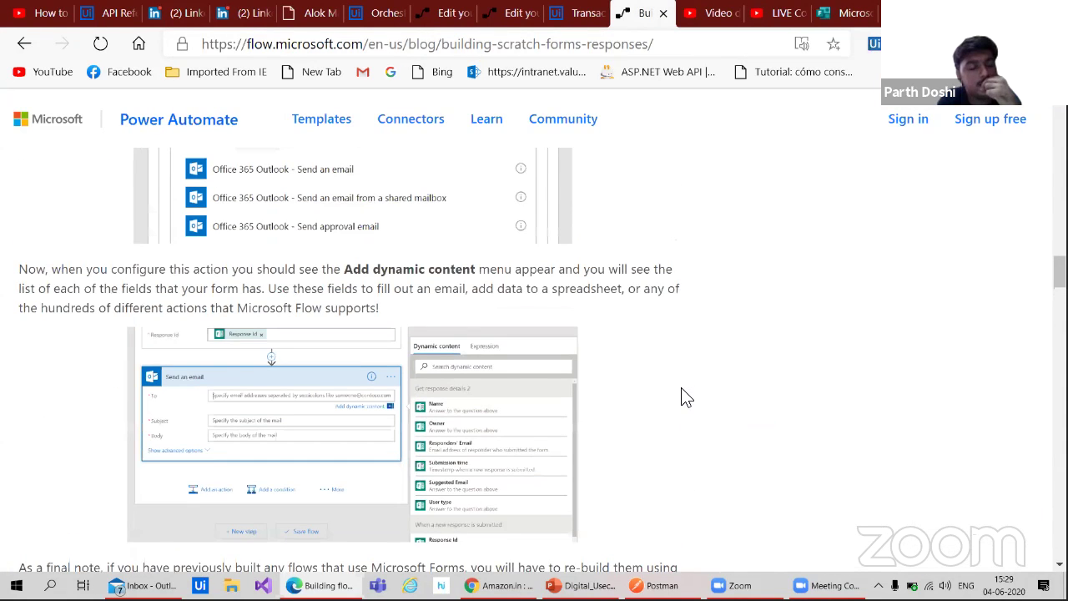
# - Review the article's Adding other actions section, return to the flow and clear the dynamic content search for the Apply to each 3 output
pyautogui.scroll(4, 681, 397)
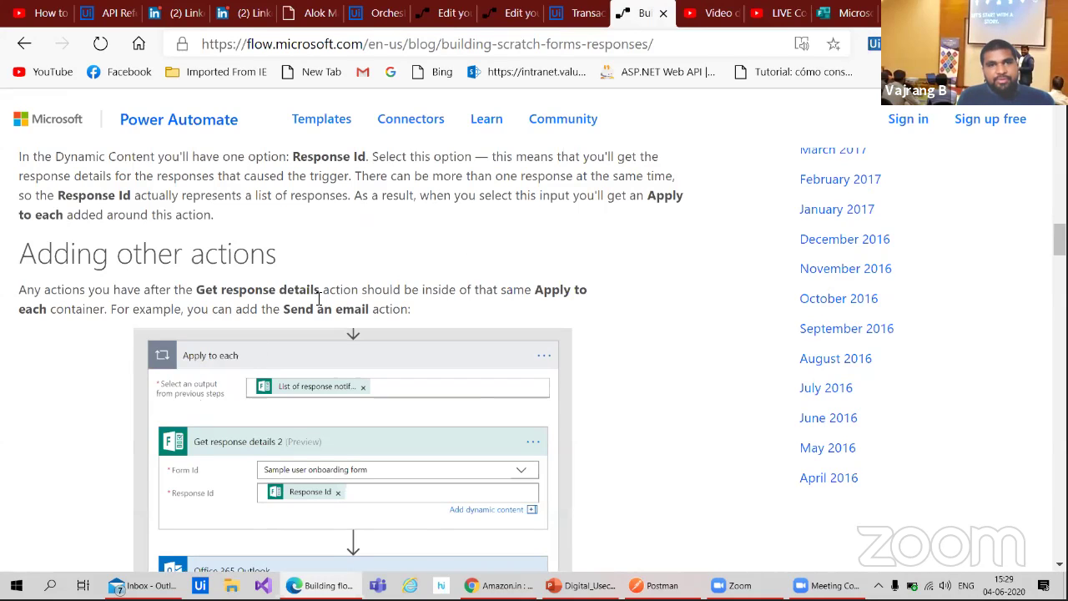
pyautogui.click(521, 17)
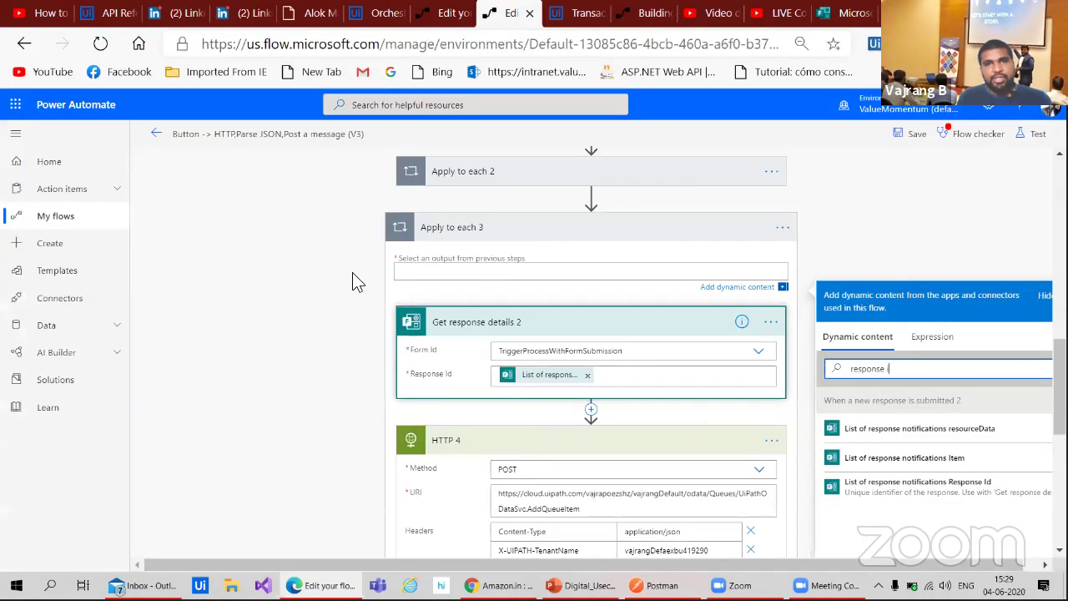
pyautogui.click(471, 272)
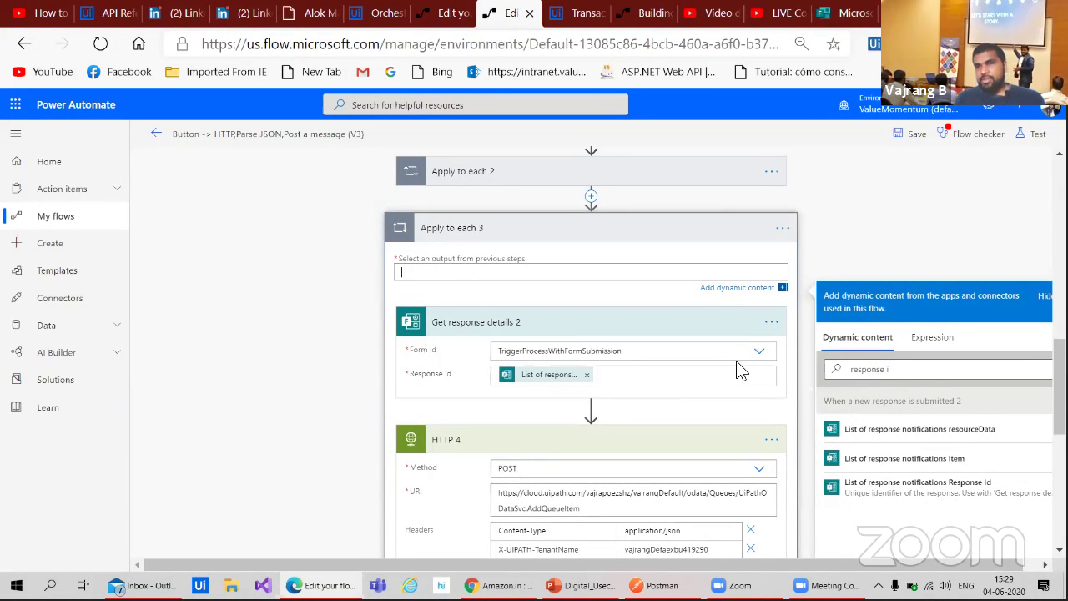
pyautogui.click(916, 376)
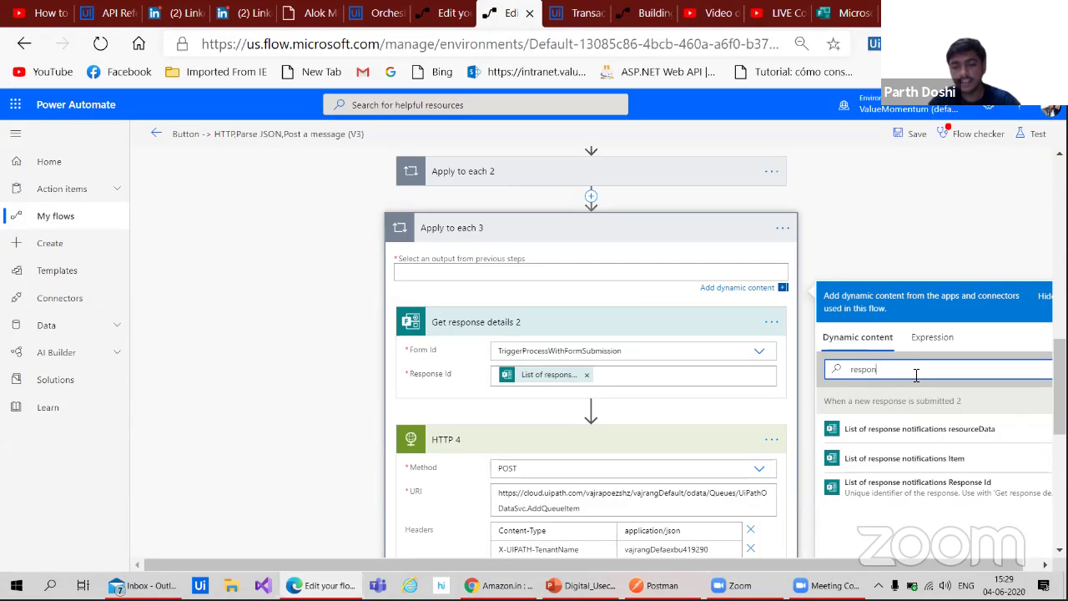
pyautogui.press('BackSpace')
pyautogui.press('BackSpace')
pyautogui.press('BackSpace')
pyautogui.press('BackSpace')
pyautogui.press('BackSpace')
pyautogui.press('BackSpace')
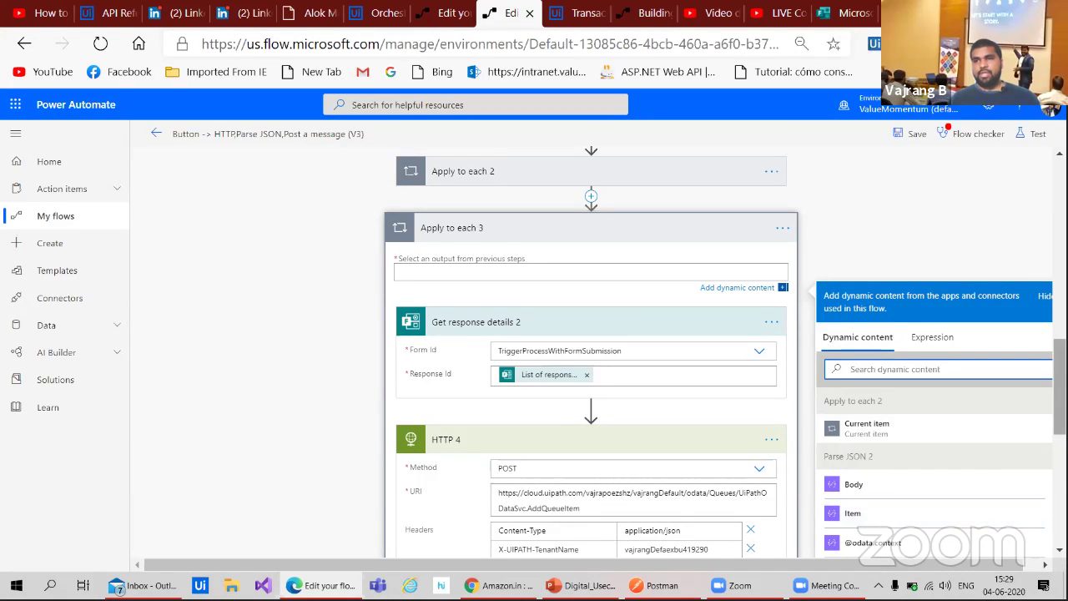
# - Peek at the code of the When a new response is submitted 2 trigger and examine it through the splitOn line
pyautogui.scroll(10, 591, 350)
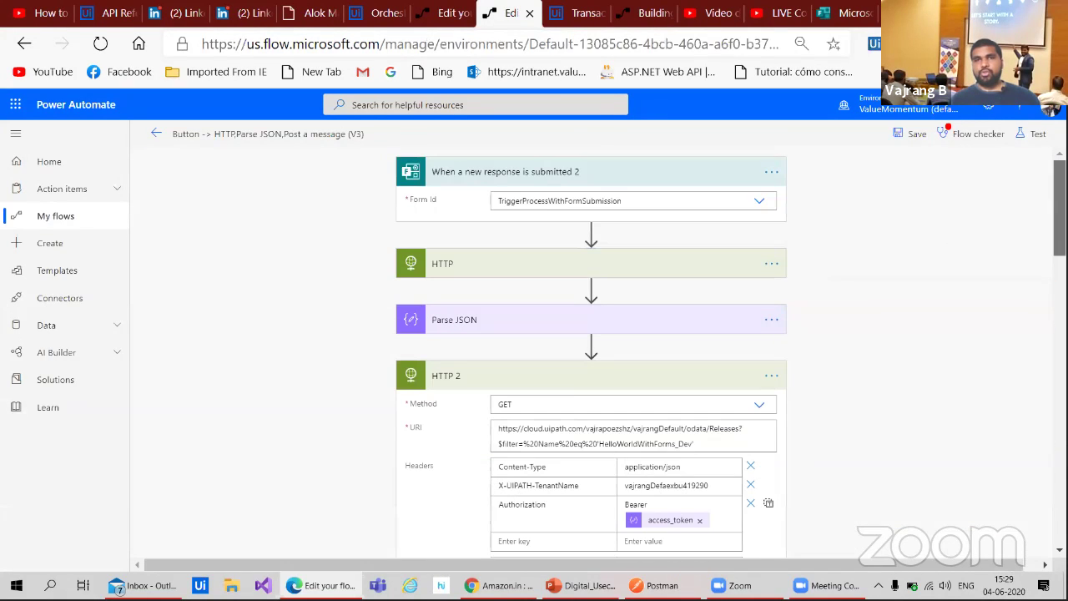
pyautogui.click(658, 175)
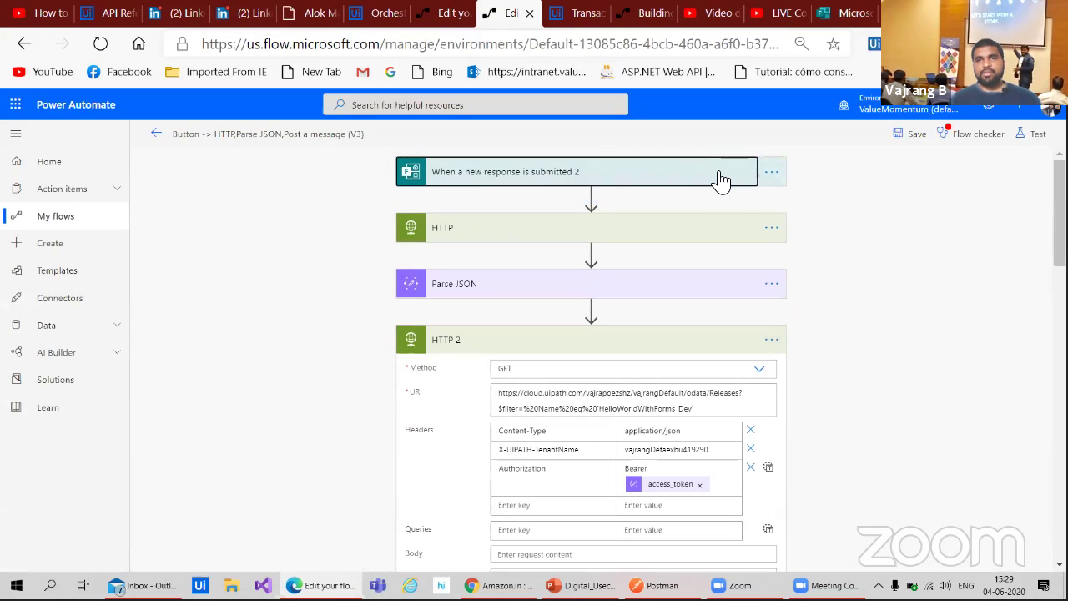
pyautogui.click(768, 192)
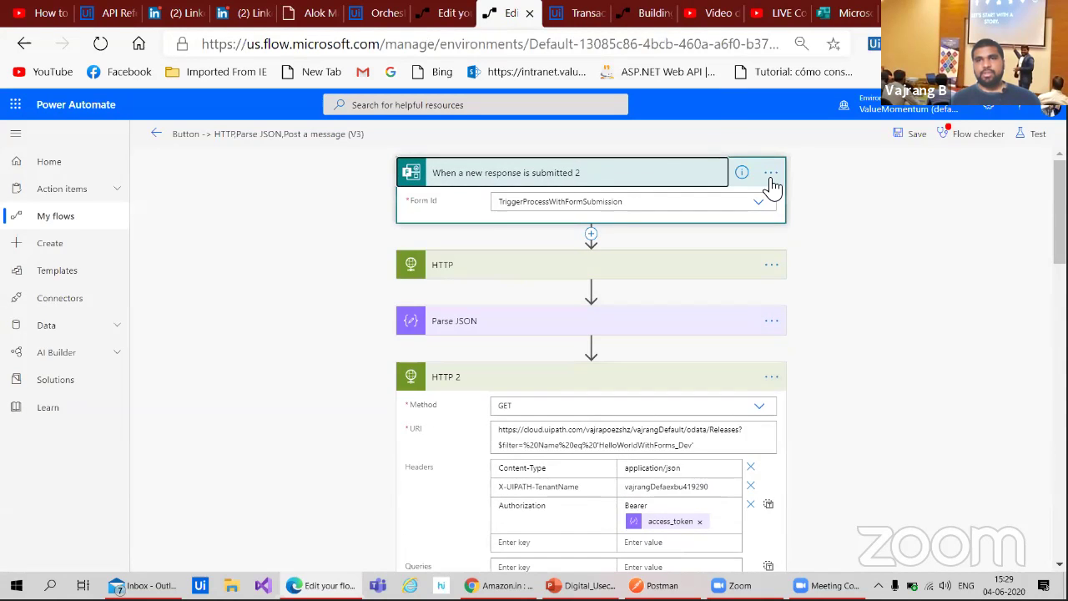
pyautogui.click(770, 173)
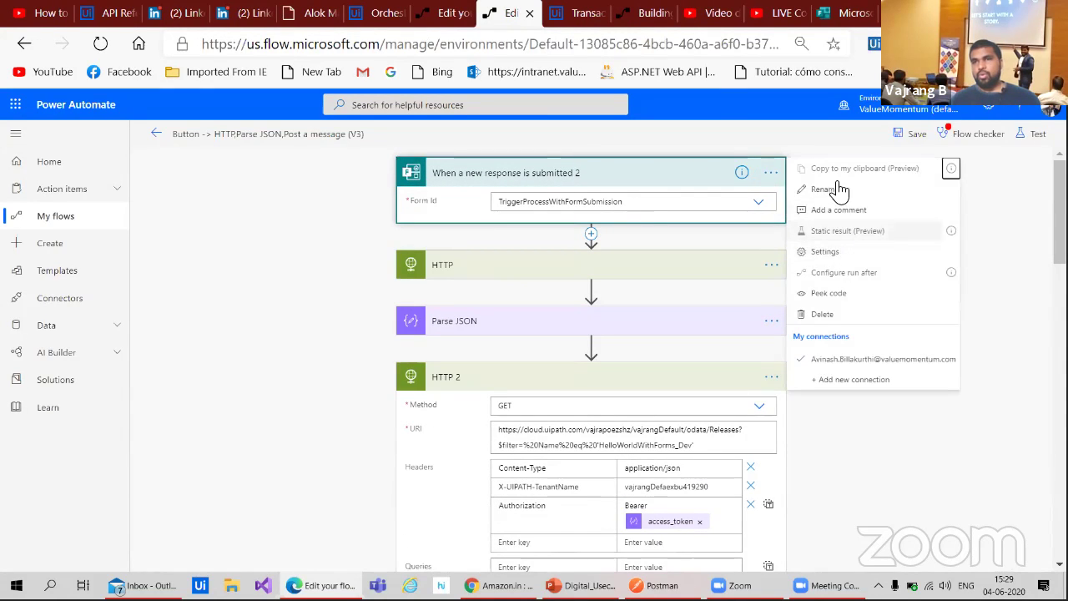
pyautogui.click(825, 295)
pyautogui.scroll(-4, 611, 276)
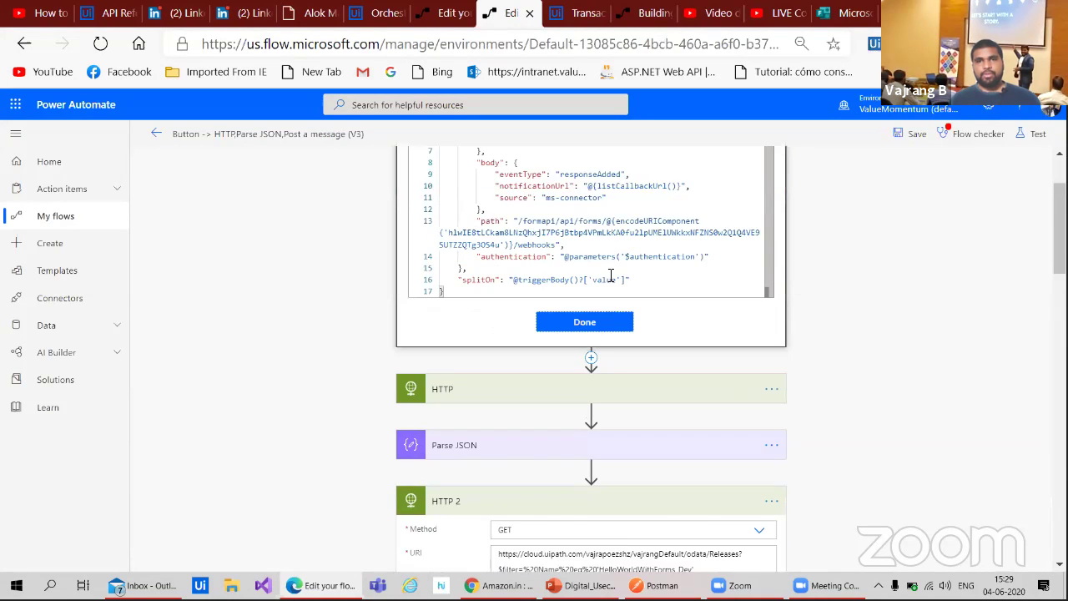
pyautogui.scroll(2, 469, 250)
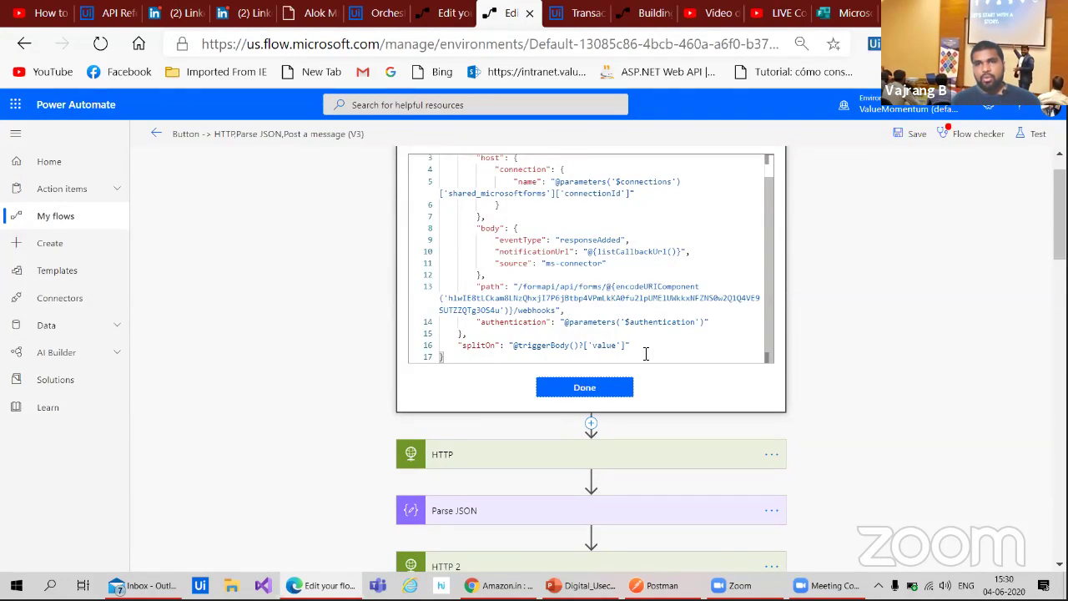
pyautogui.scroll(3, 703, 336)
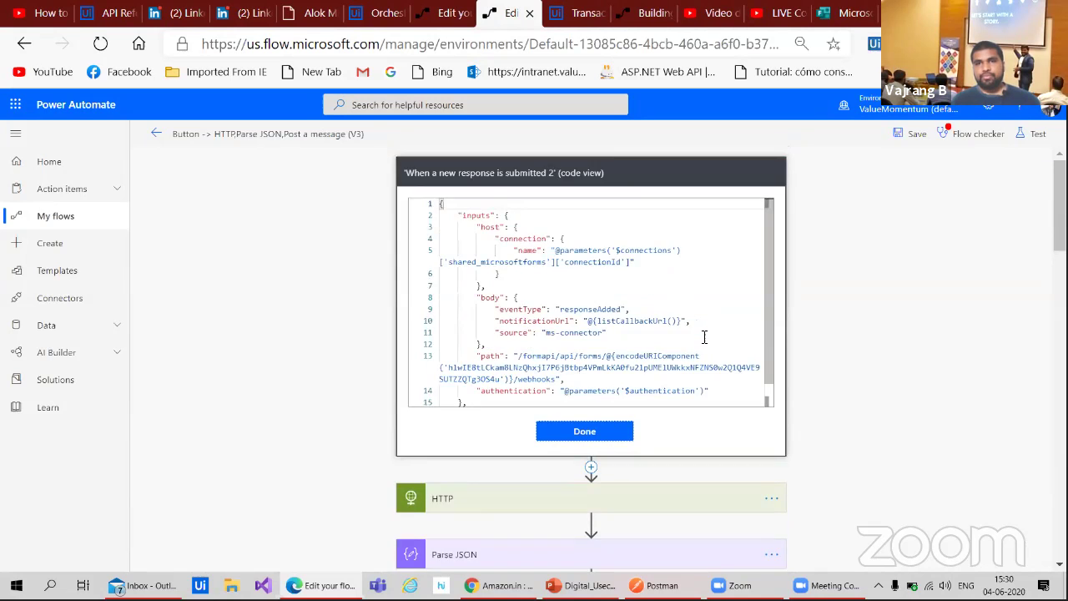
pyautogui.scroll(-3, 704, 336)
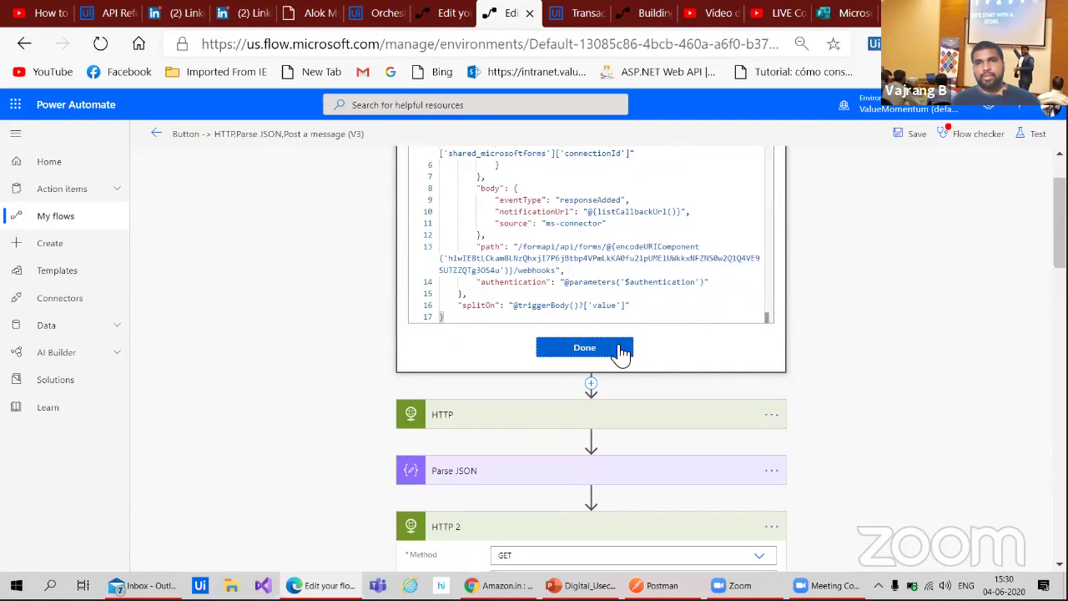
# - Try using the Body of When a new response is submitted 2 as the output for Apply to each 3
pyautogui.scroll(-3, 846, 375)
pyautogui.scroll(-15, 849, 380)
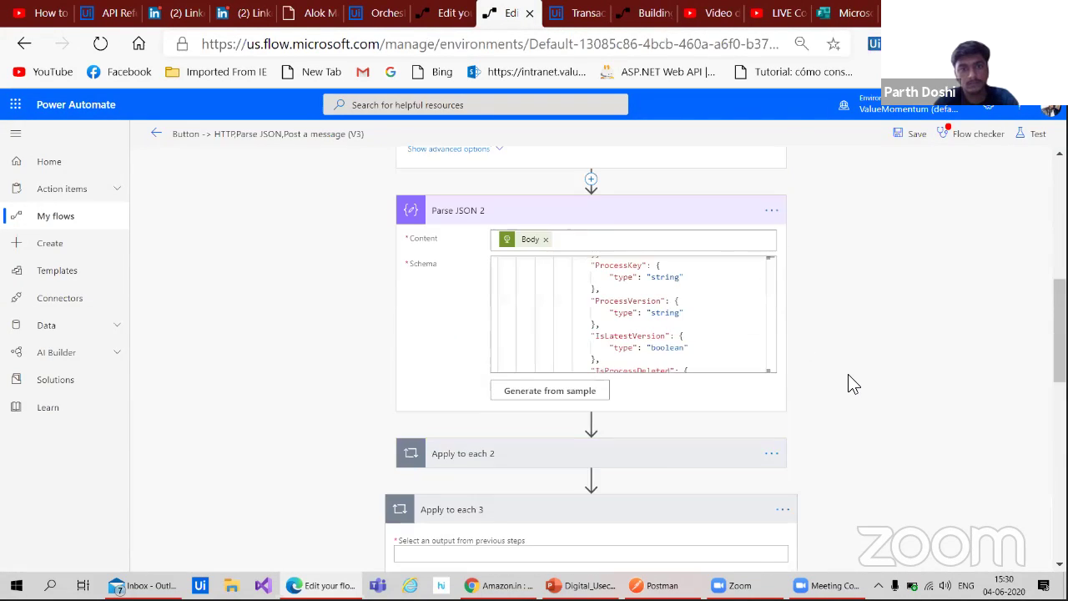
pyautogui.scroll(-2, 849, 380)
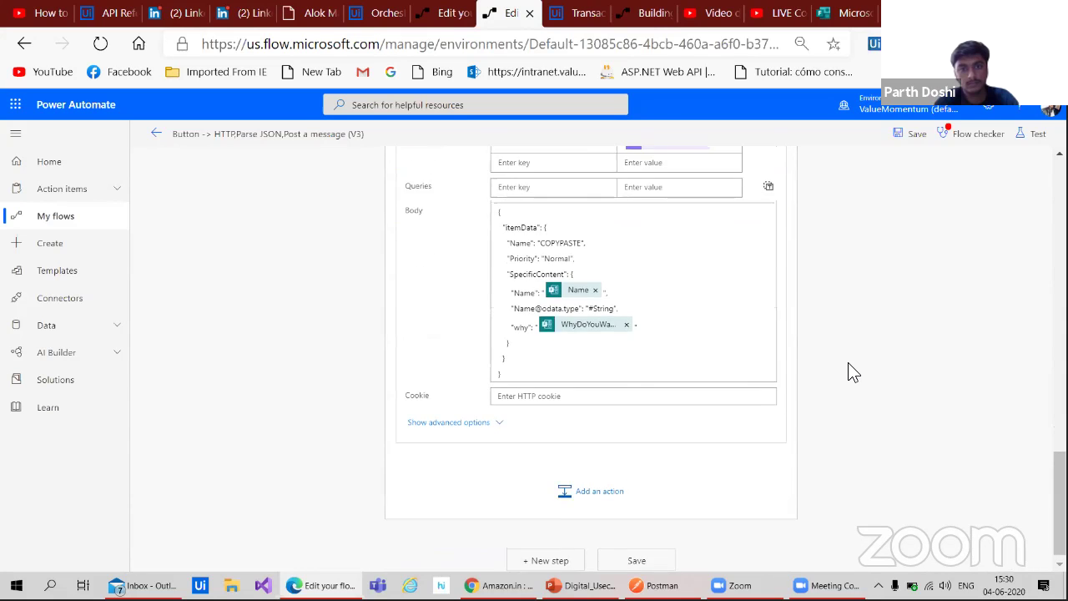
pyautogui.scroll(5, 848, 372)
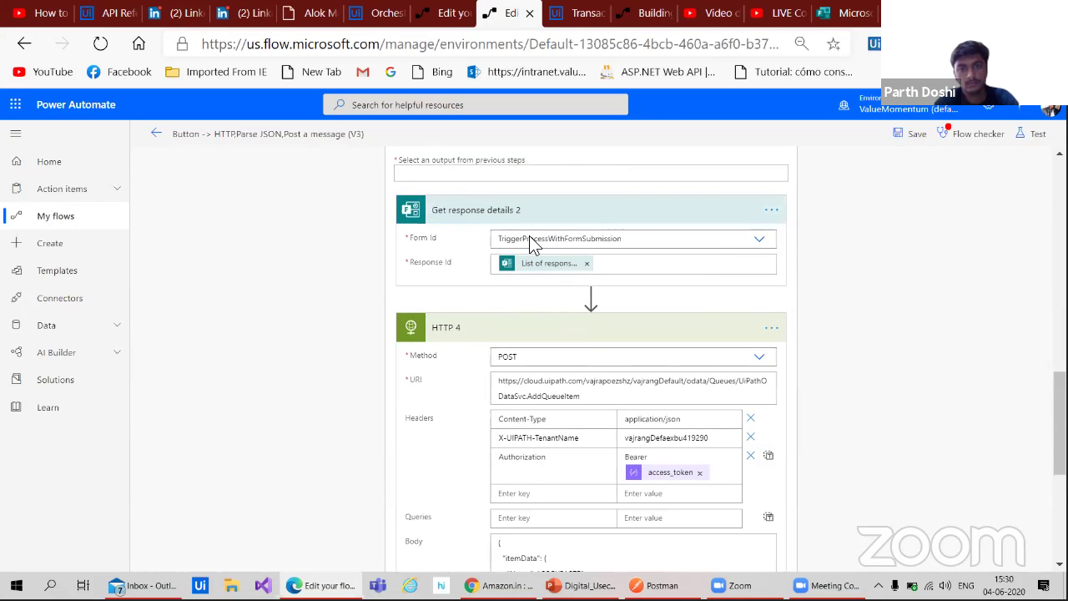
pyautogui.click(456, 173)
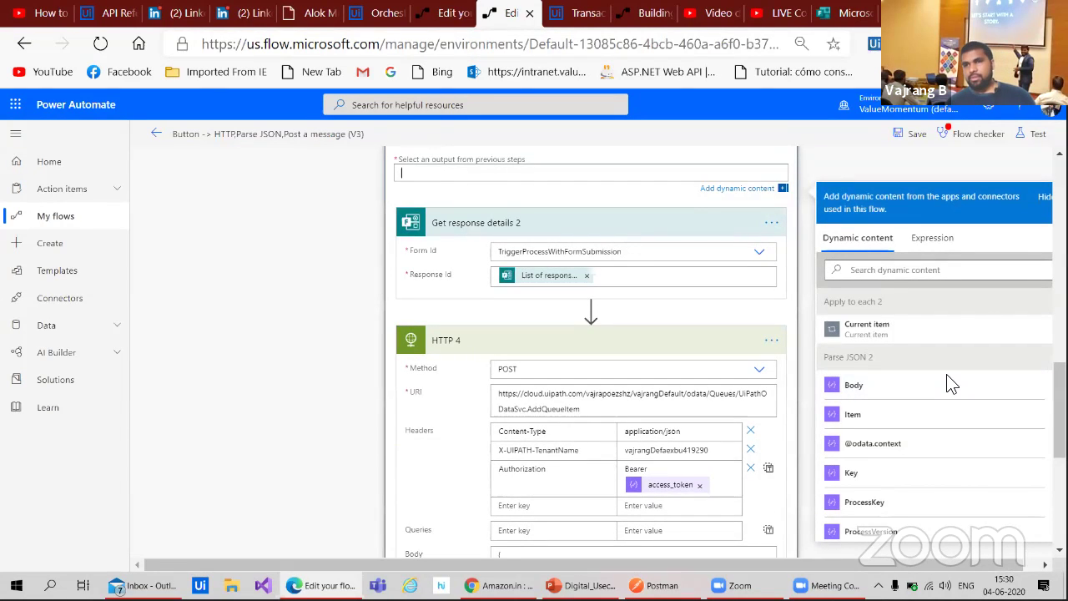
pyautogui.scroll(-3, 948, 384)
pyautogui.scroll(-10, 947, 383)
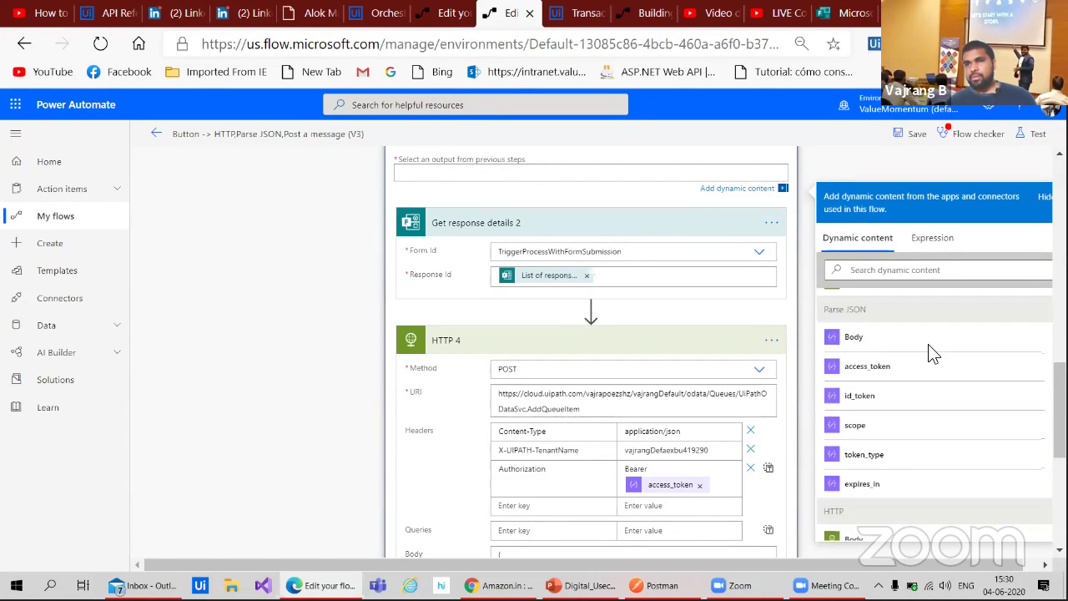
pyautogui.scroll(-2, 933, 354)
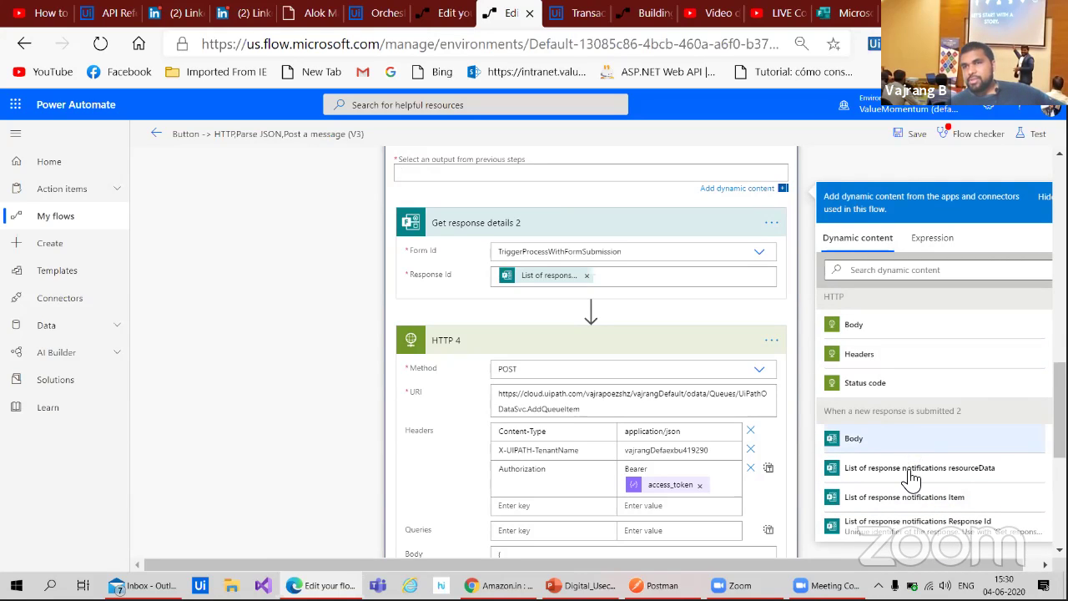
pyautogui.scroll(-2, 912, 496)
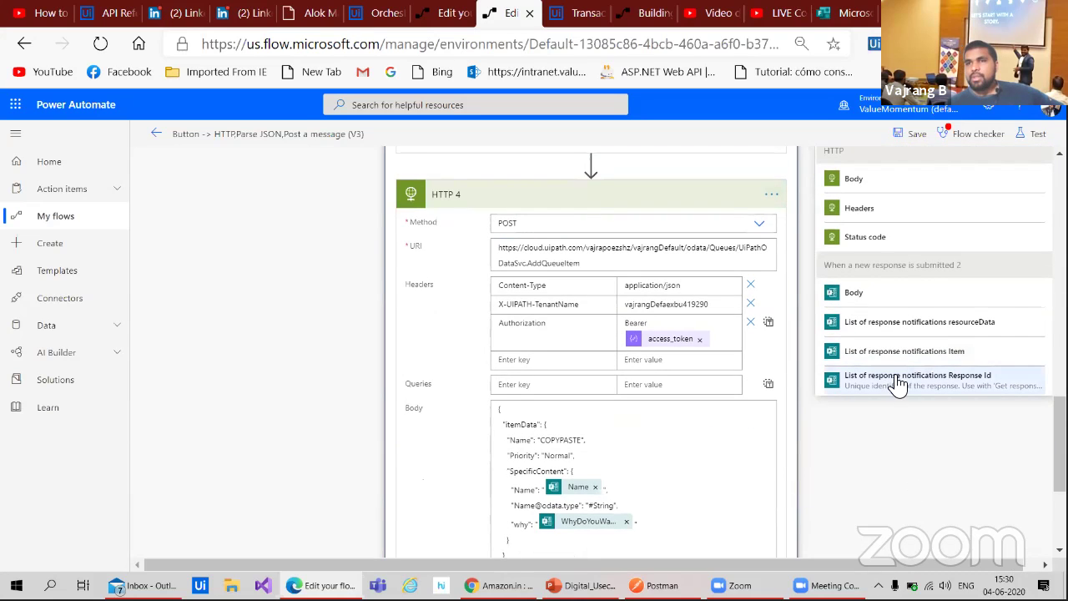
pyautogui.click(859, 293)
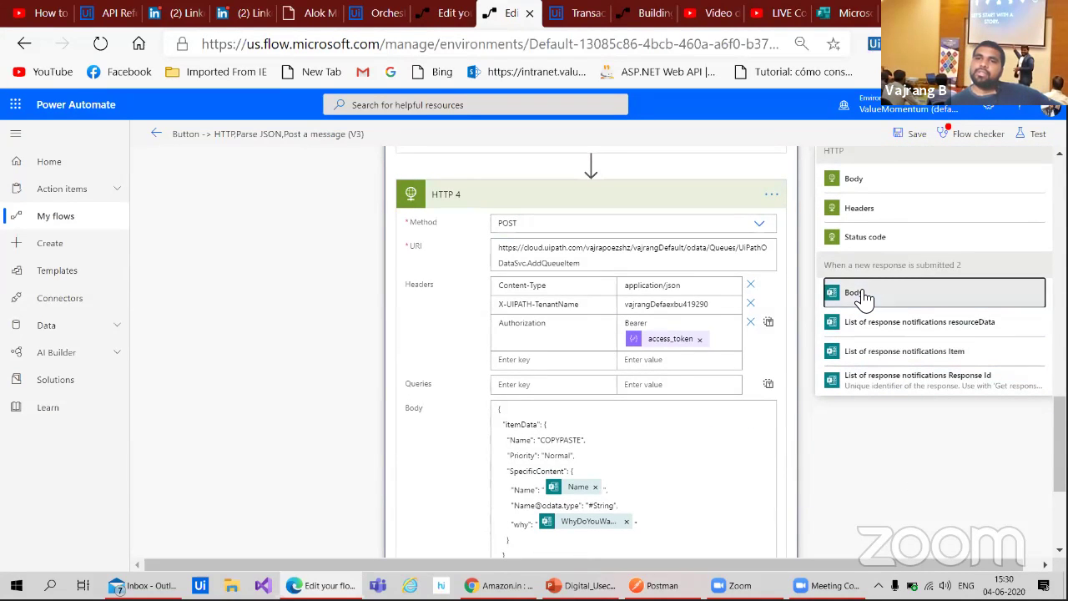
# - Remove both Body entries from the Apply to each 3 output
pyautogui.scroll(2, 421, 334)
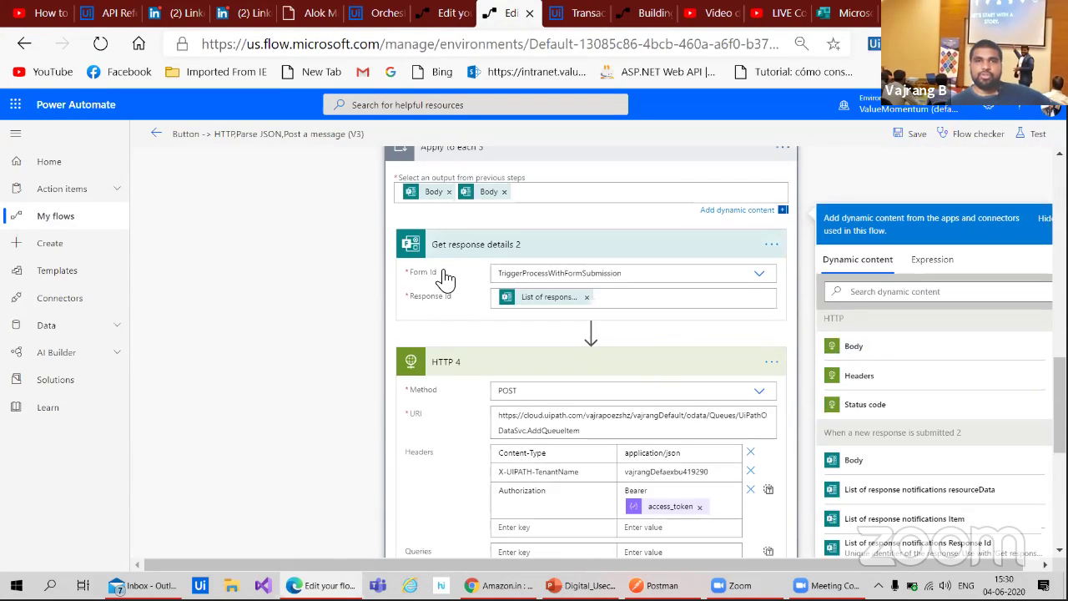
pyautogui.click(503, 192)
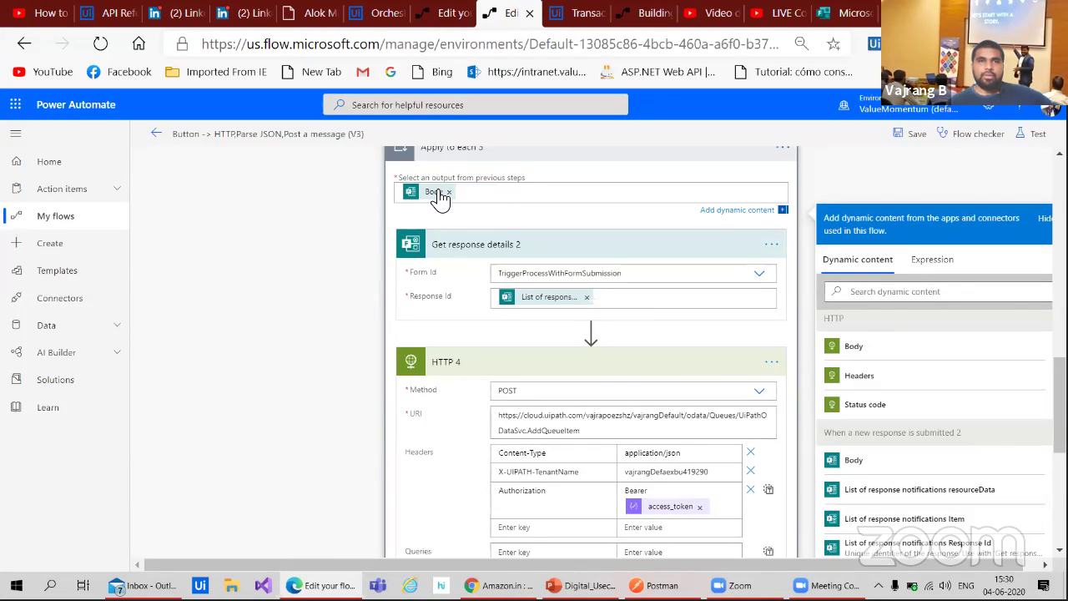
pyautogui.click(335, 228)
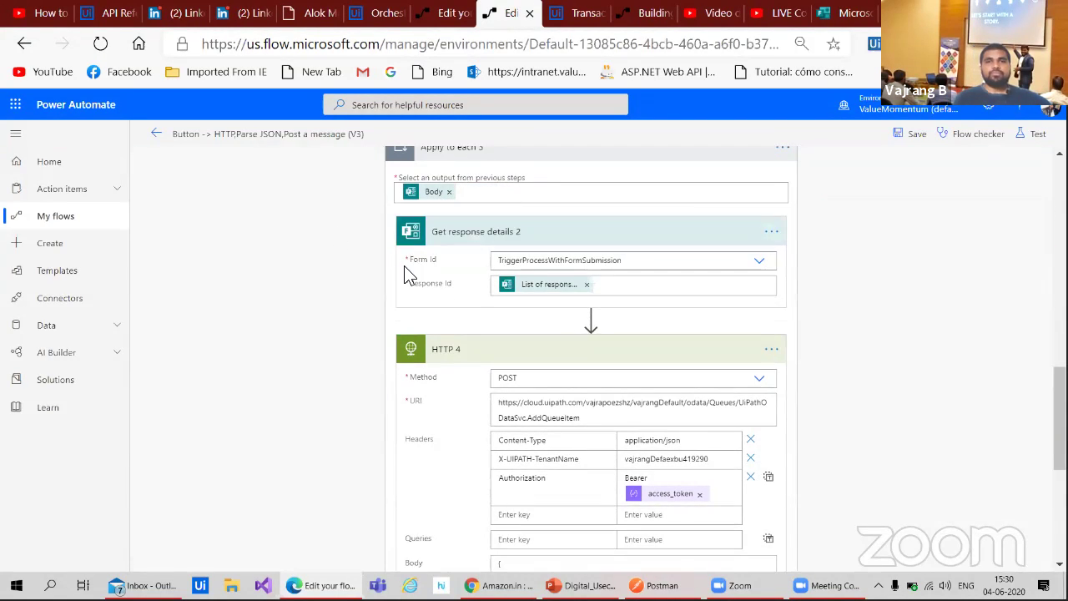
pyautogui.click(449, 193)
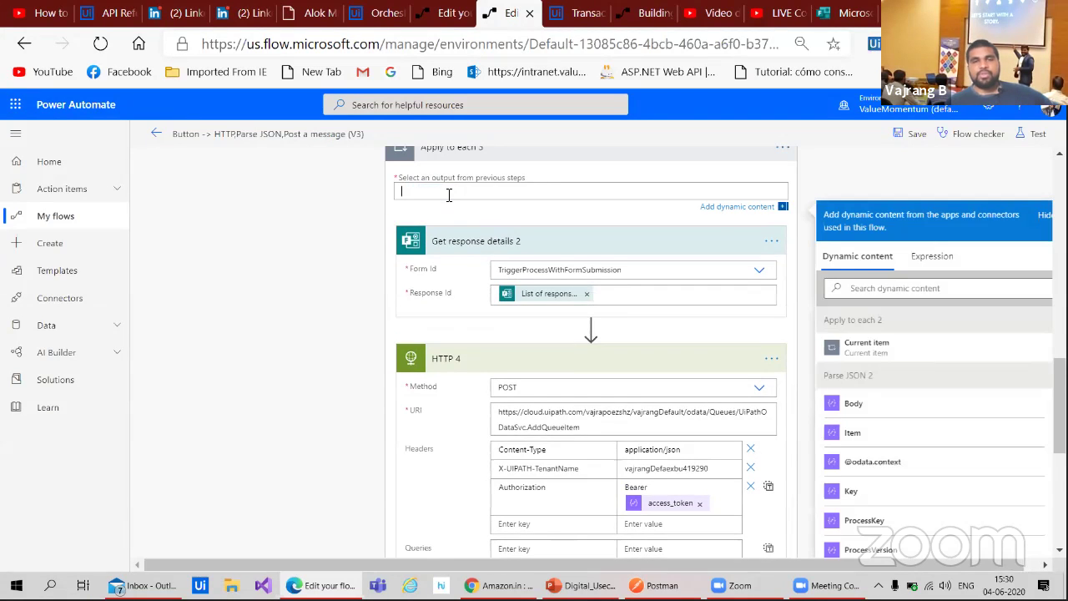
# - Search the dynamic content for "respon" and set the Apply to each 3 output to List of response notifications resourceData instead of Item
pyautogui.click(925, 258)
pyautogui.click(857, 256)
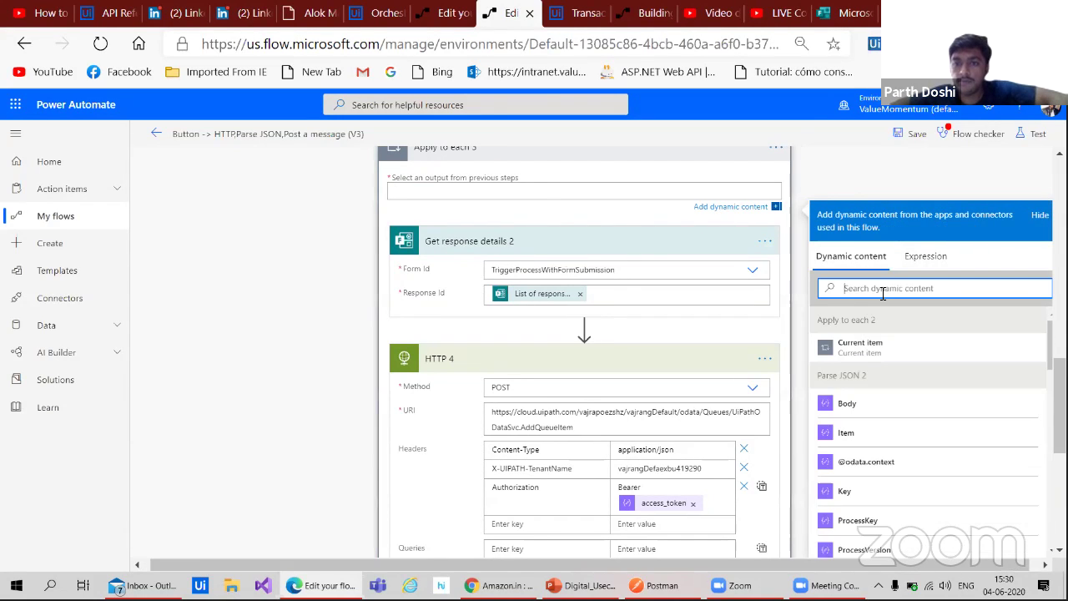
pyautogui.write('respon')
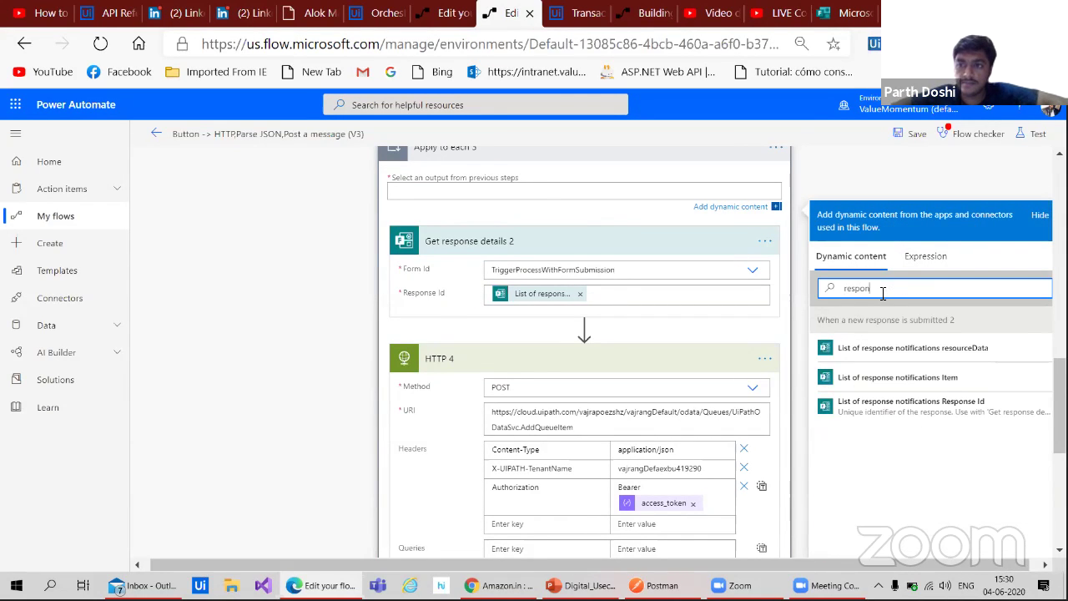
pyautogui.click(904, 378)
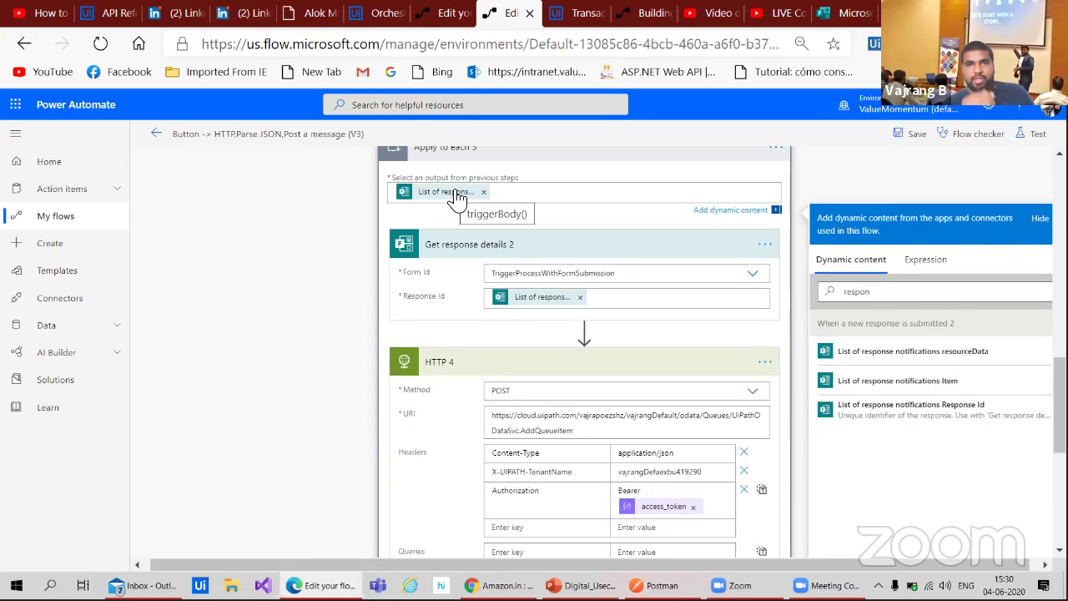
pyautogui.click(893, 351)
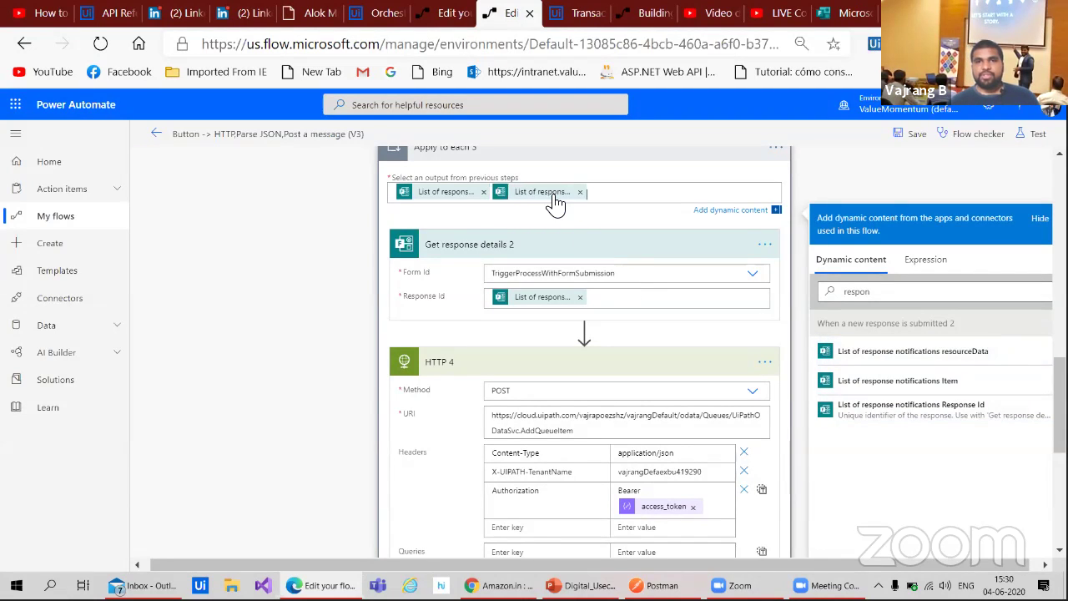
pyautogui.click(483, 192)
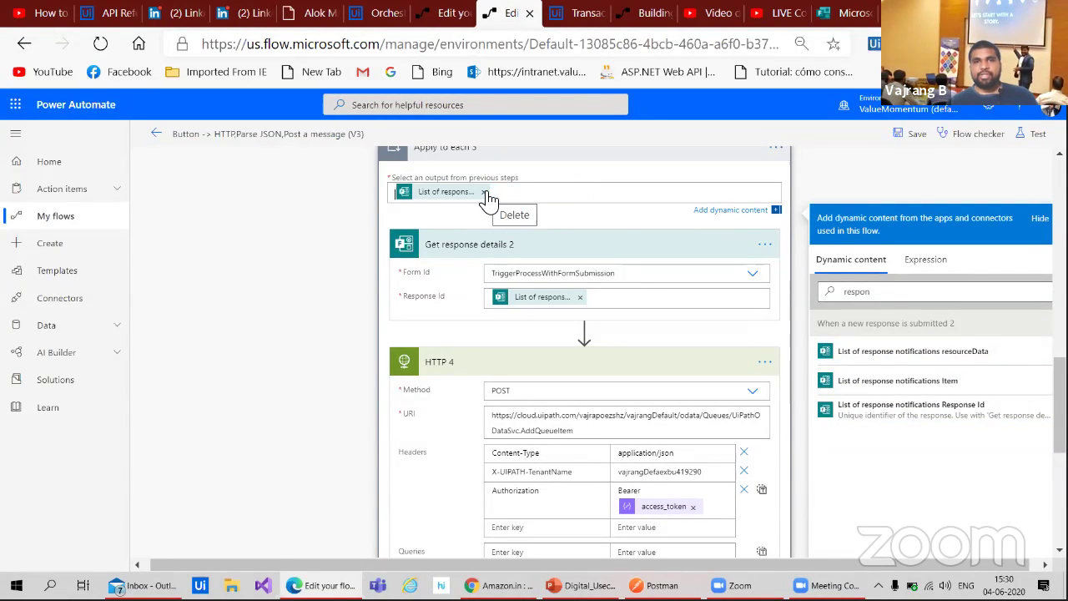
# - Save the flow and switch to Orchestrator to check the COPYPASTE queue's transactions
pyautogui.click(914, 133)
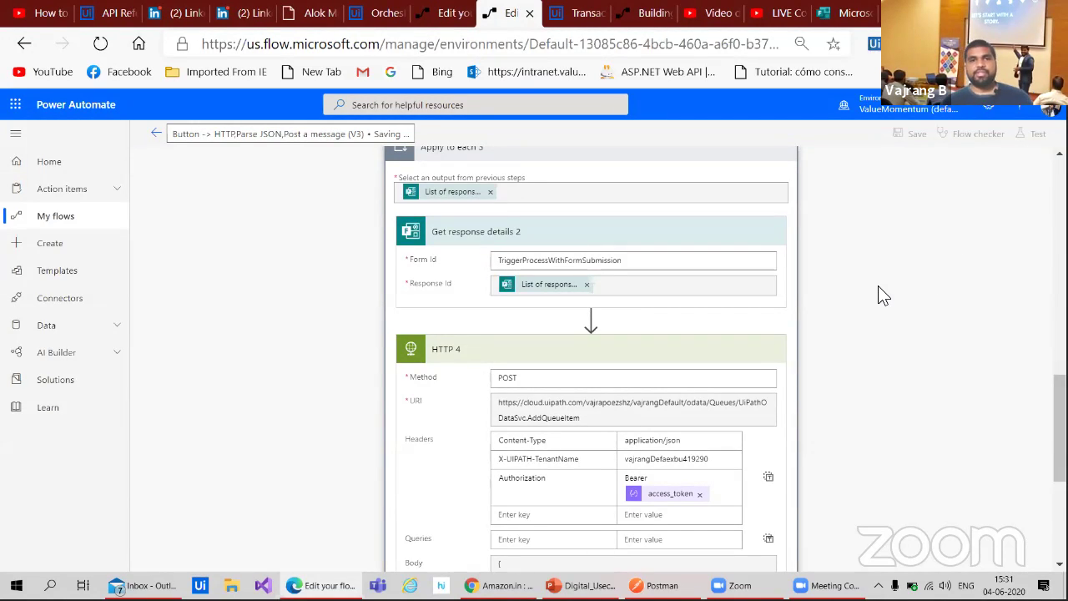
pyautogui.click(574, 14)
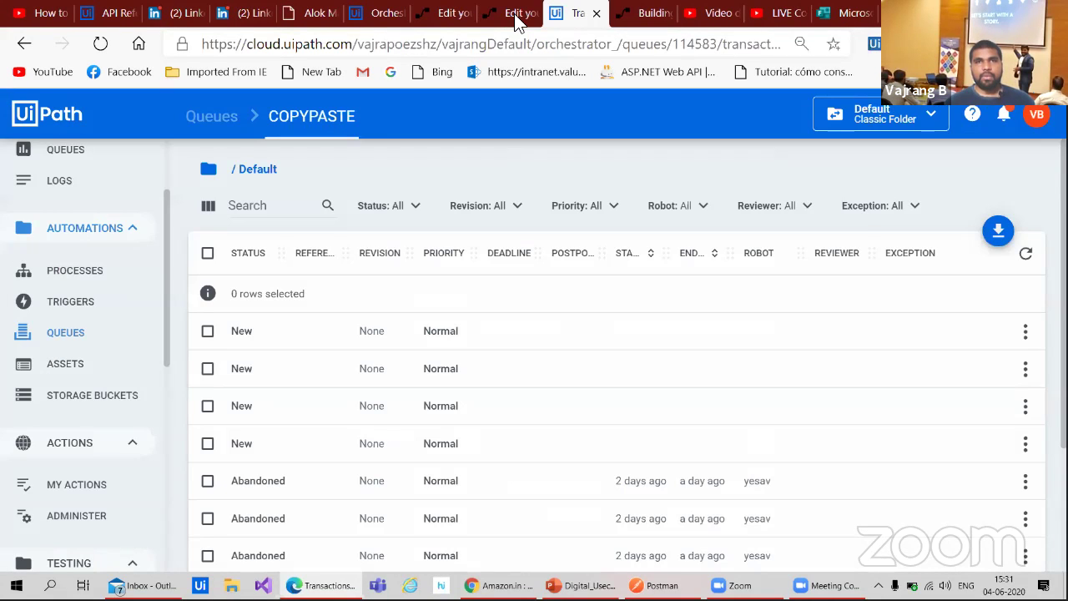
pyautogui.click(516, 17)
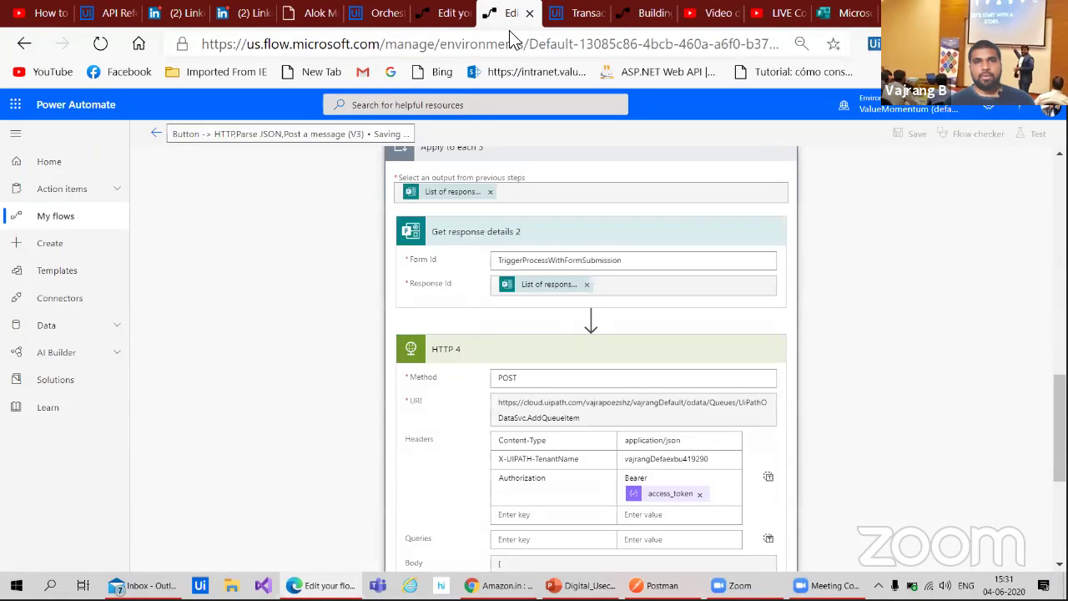
pyautogui.scroll(1, 521, 175)
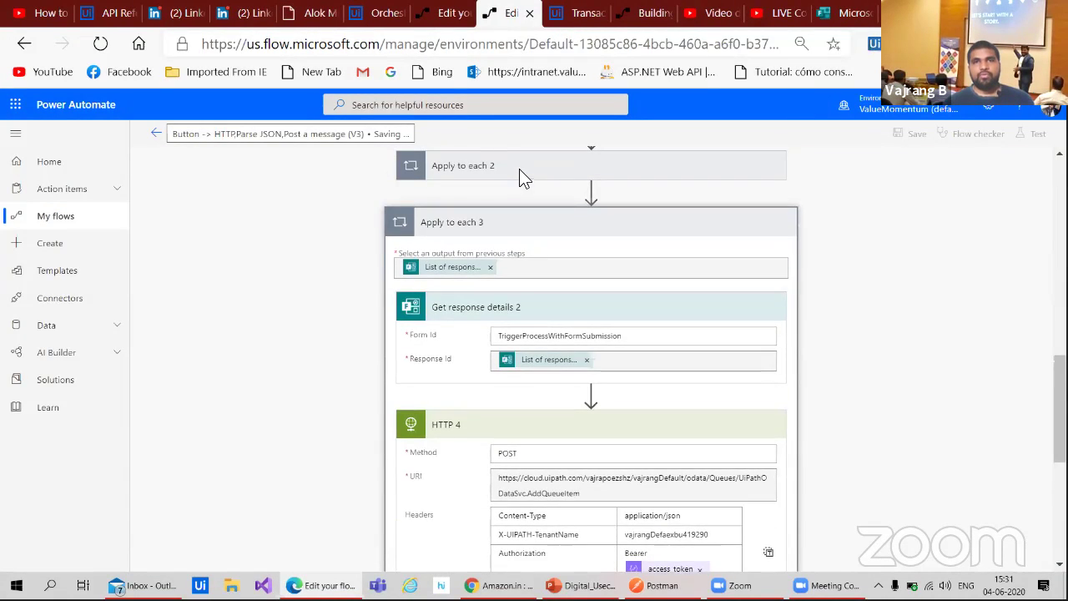
pyautogui.click(557, 24)
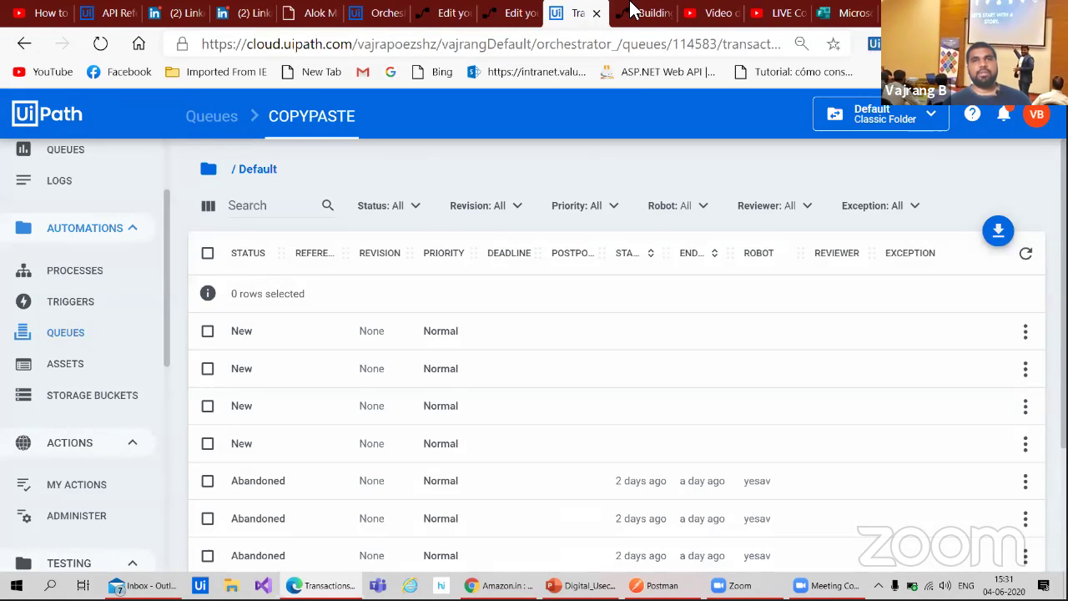
# - Switch to the Power Automate blog article on forms responses and examine how it sets up Apply to each, Get response details and Response Id
pyautogui.click(631, 10)
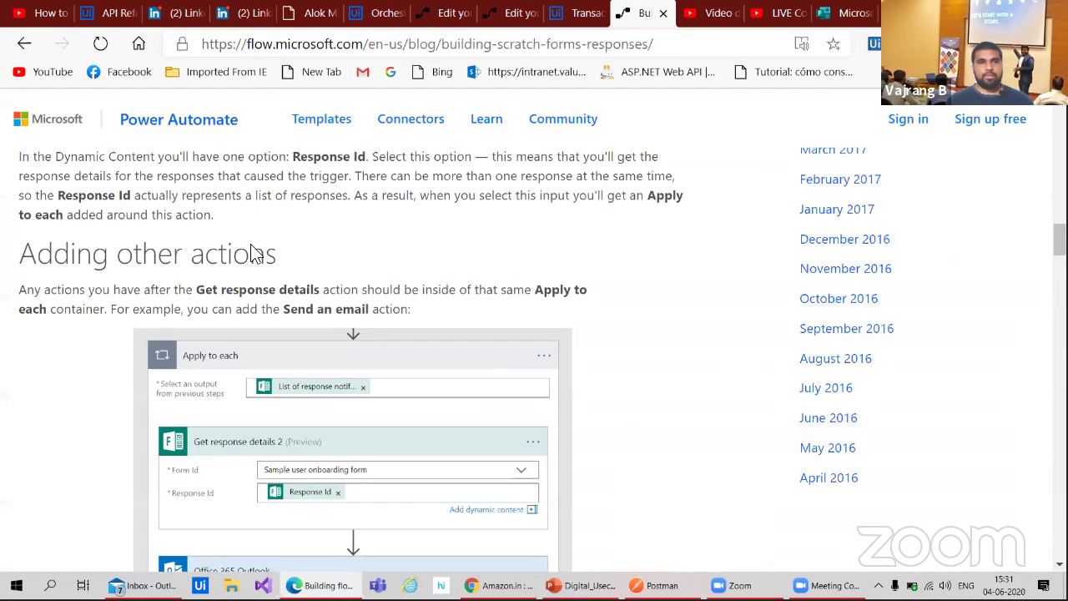
pyautogui.scroll(-4, 255, 250)
pyautogui.scroll(4, 298, 310)
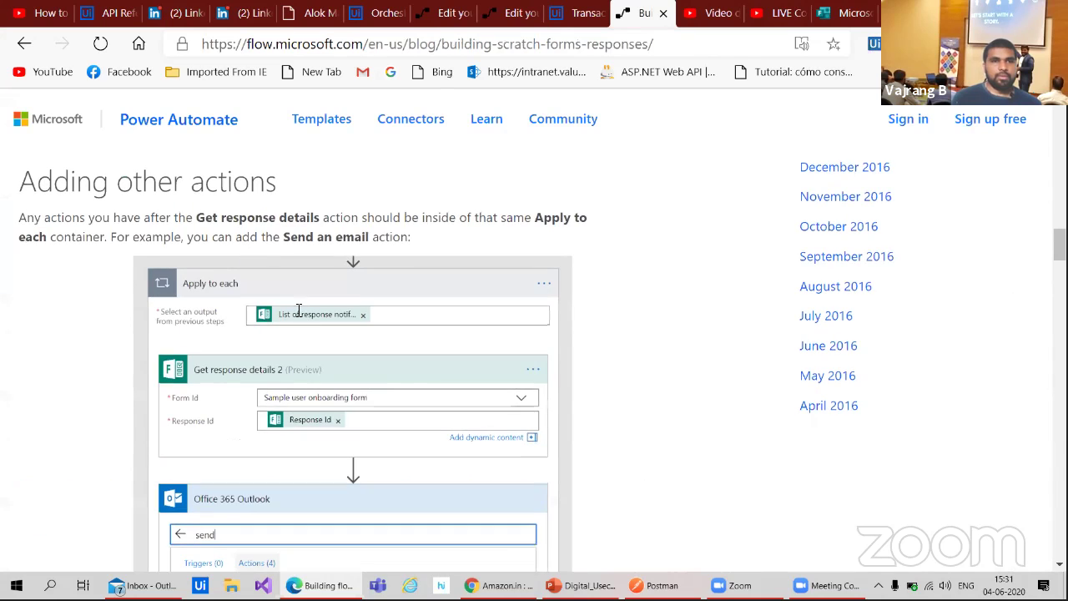
pyautogui.click(25, 44)
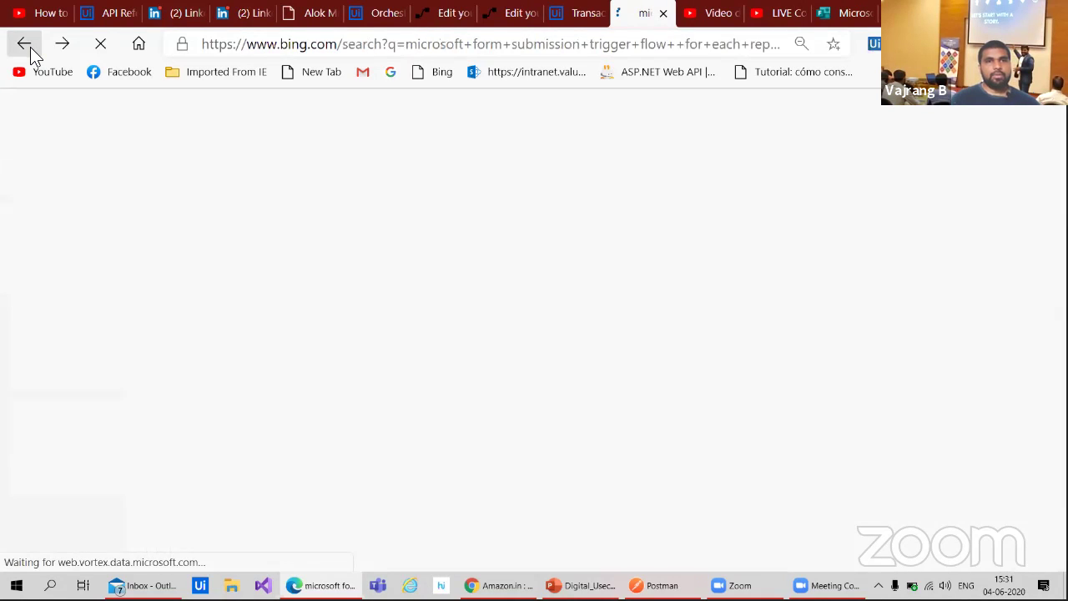
pyautogui.click(62, 44)
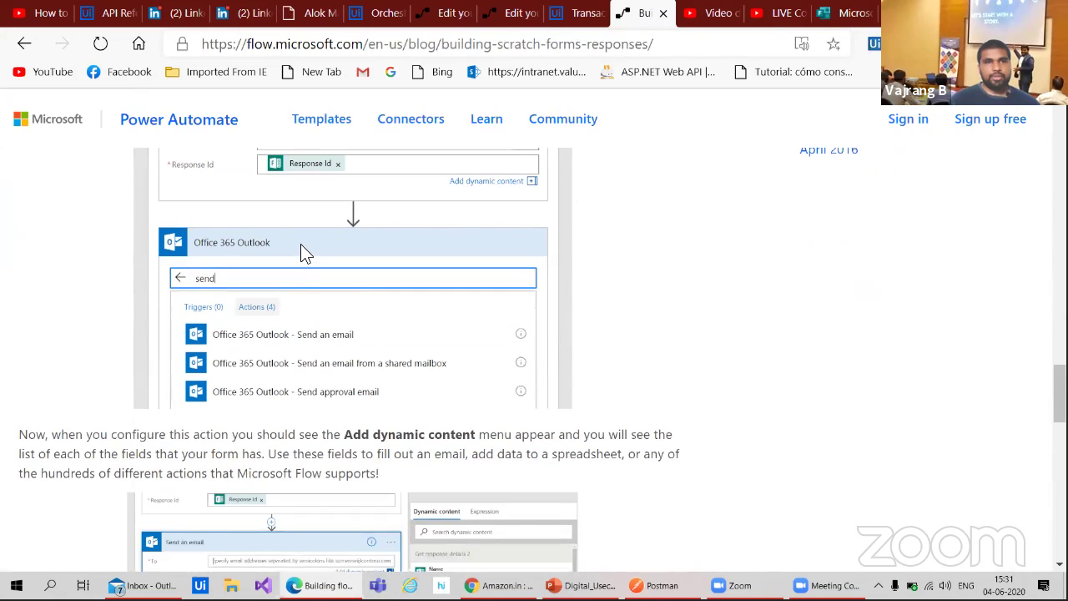
pyautogui.scroll(2, 291, 324)
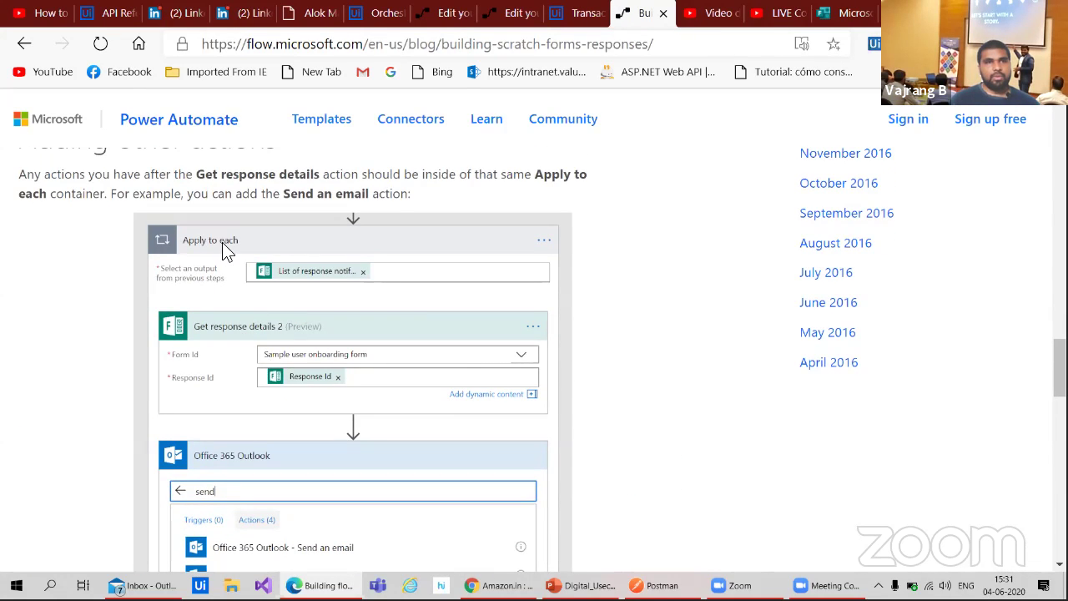
pyautogui.scroll(1, 222, 242)
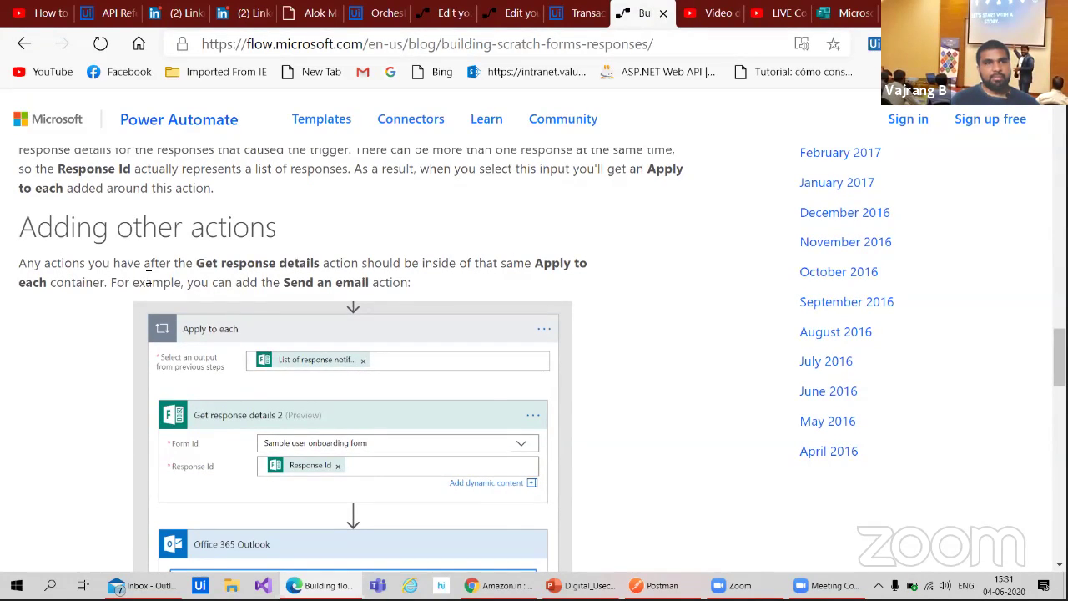
pyautogui.scroll(4, 342, 284)
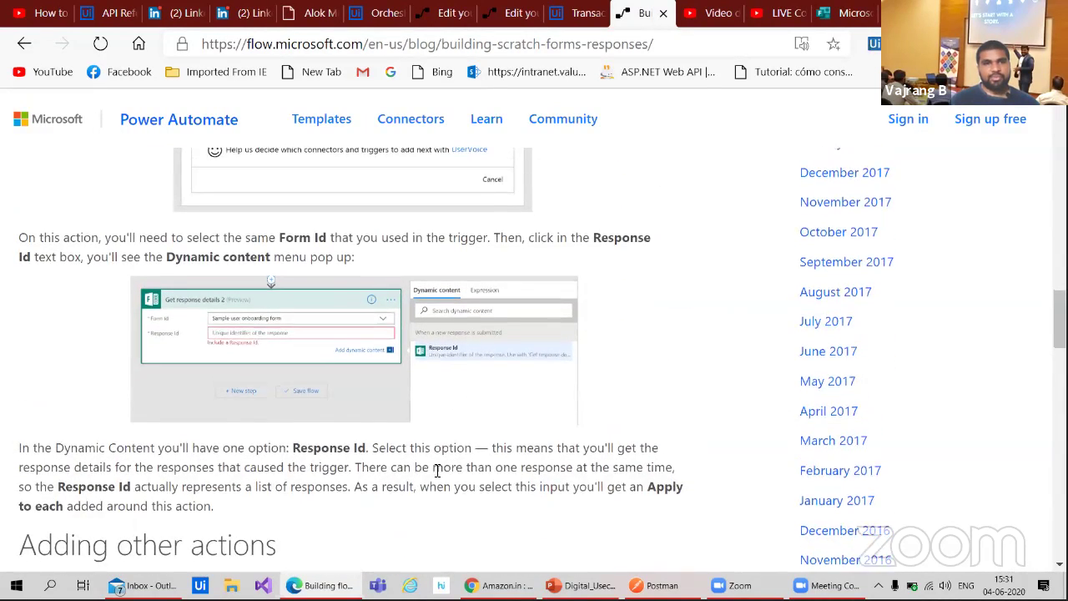
pyautogui.scroll(-1, 437, 473)
pyautogui.scroll(-1, 437, 474)
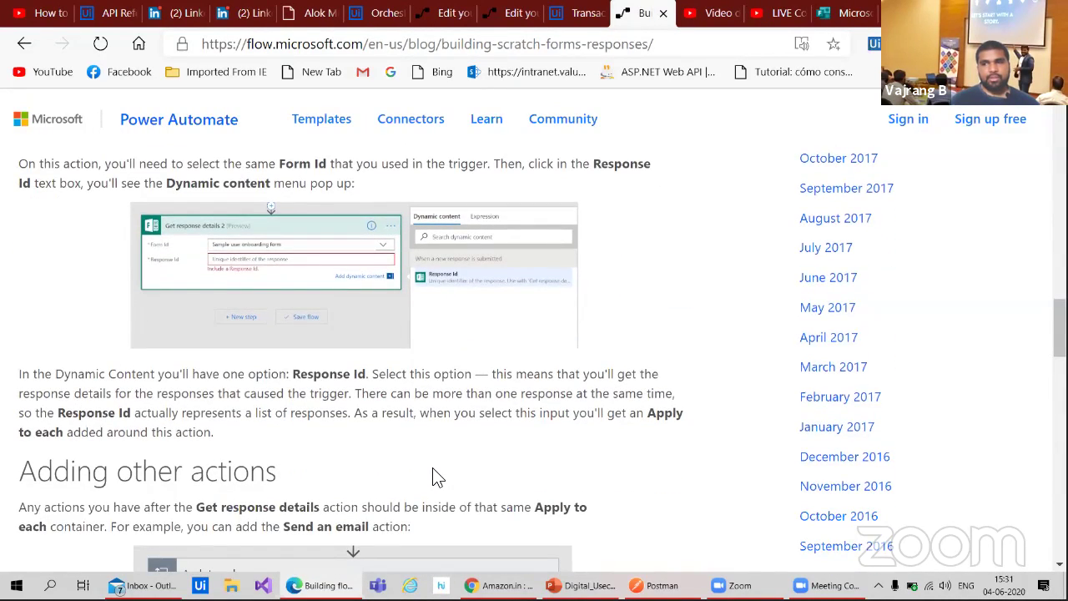
pyautogui.scroll(1, 400, 458)
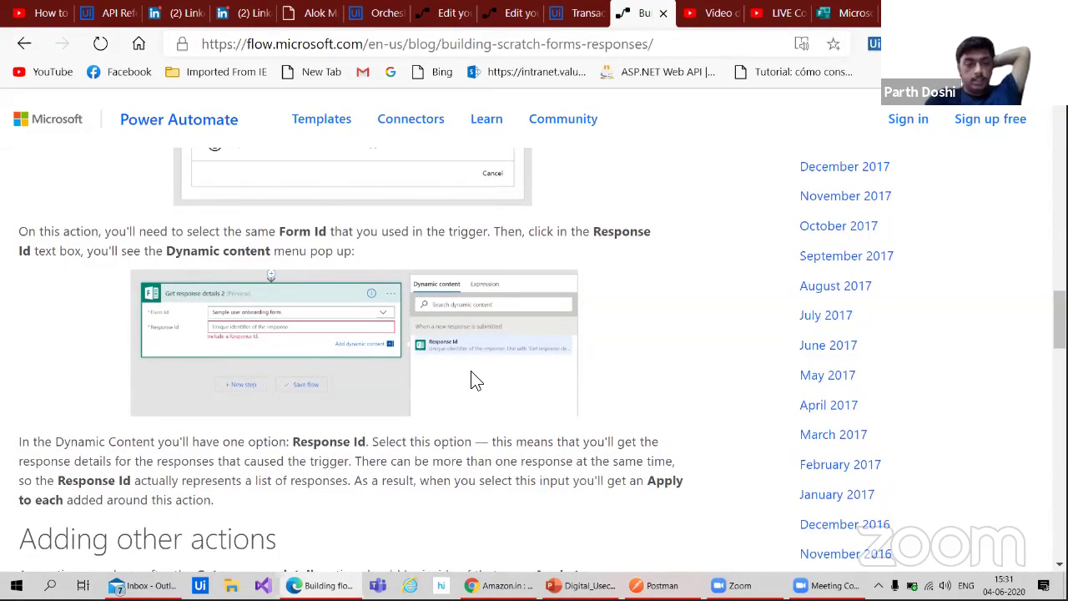
# - Compare the blog's Get response details instructions with the Form Id, Response Id and loop input in the flow's Apply to each 3
pyautogui.scroll(1, 475, 380)
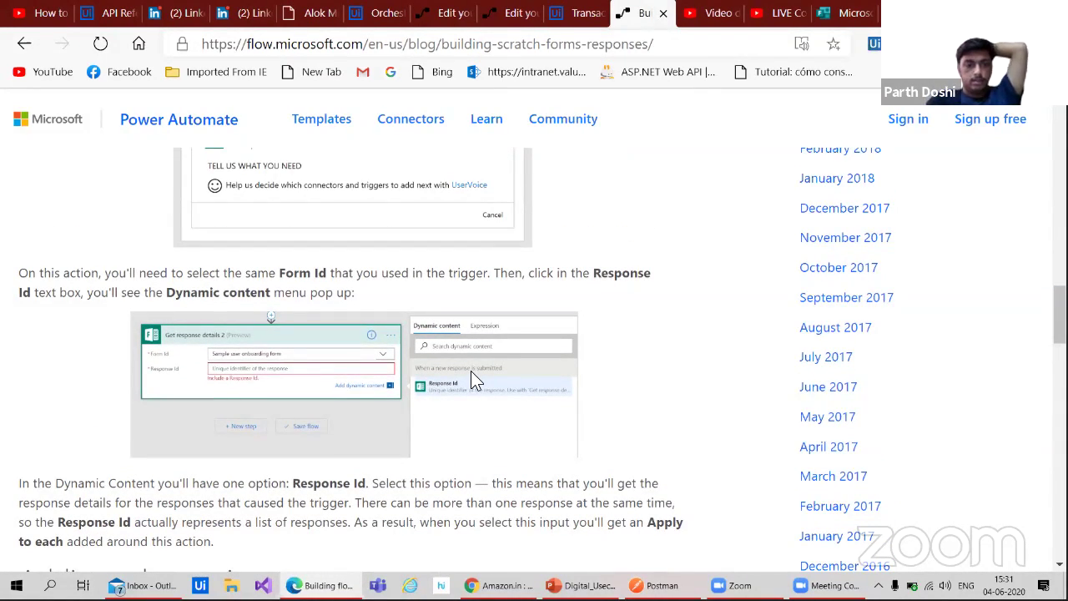
pyautogui.scroll(-1, 472, 373)
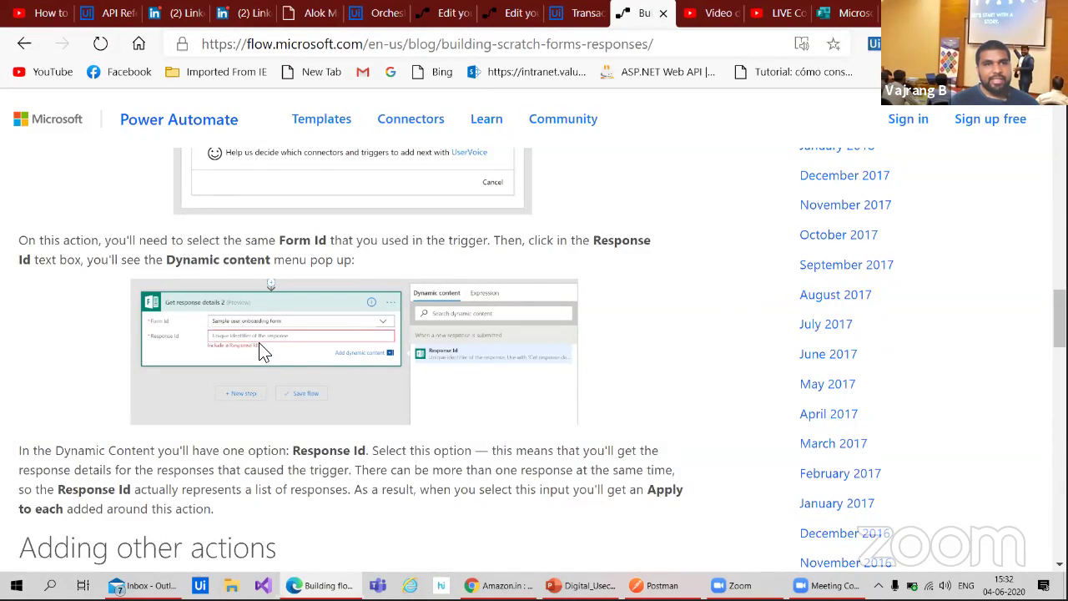
pyautogui.click(509, 14)
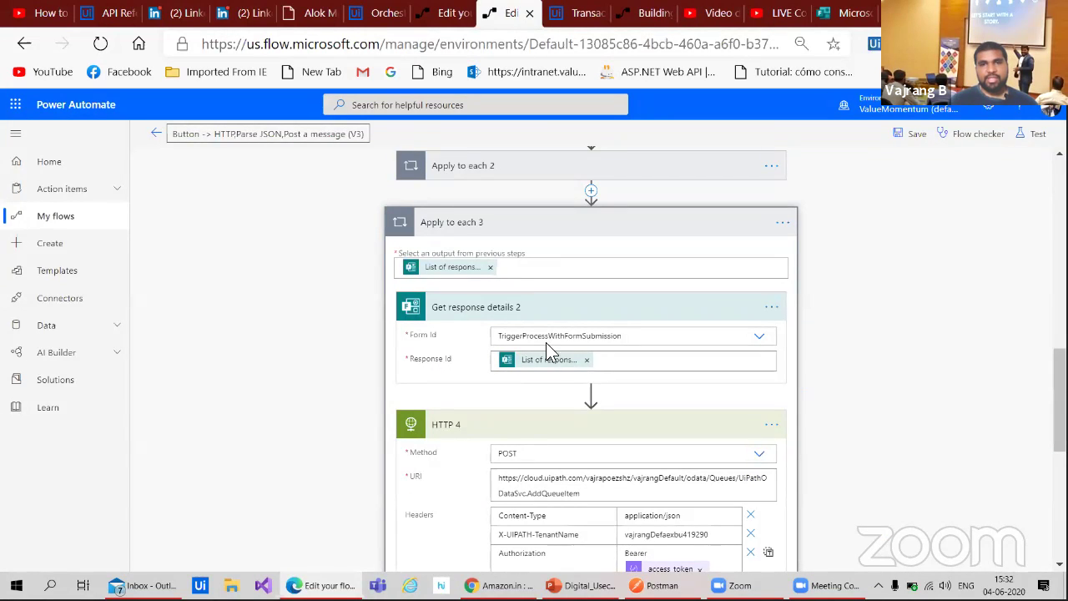
pyautogui.moveTo(554, 367)
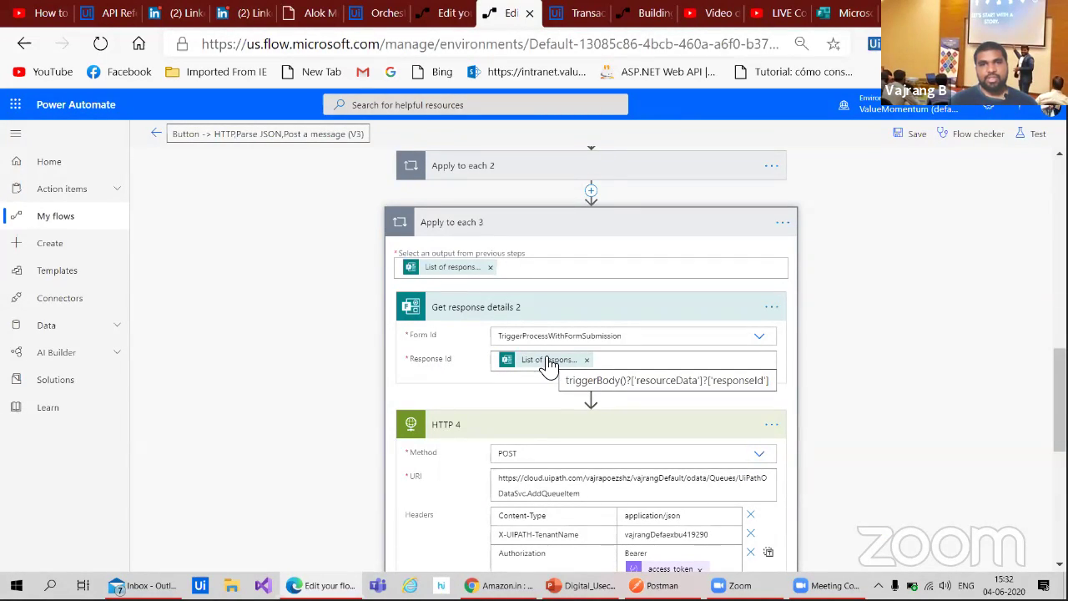
pyautogui.moveTo(460, 275)
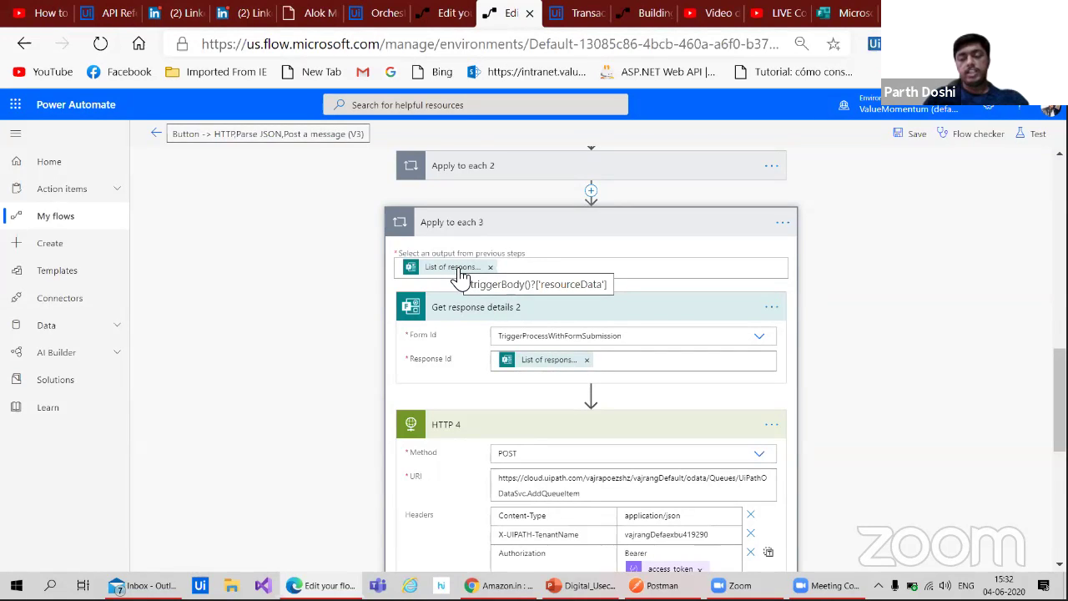
# - Save and test the flow using data from the previous run that failed 7 minutes ago
pyautogui.click(1039, 135)
pyautogui.click(924, 192)
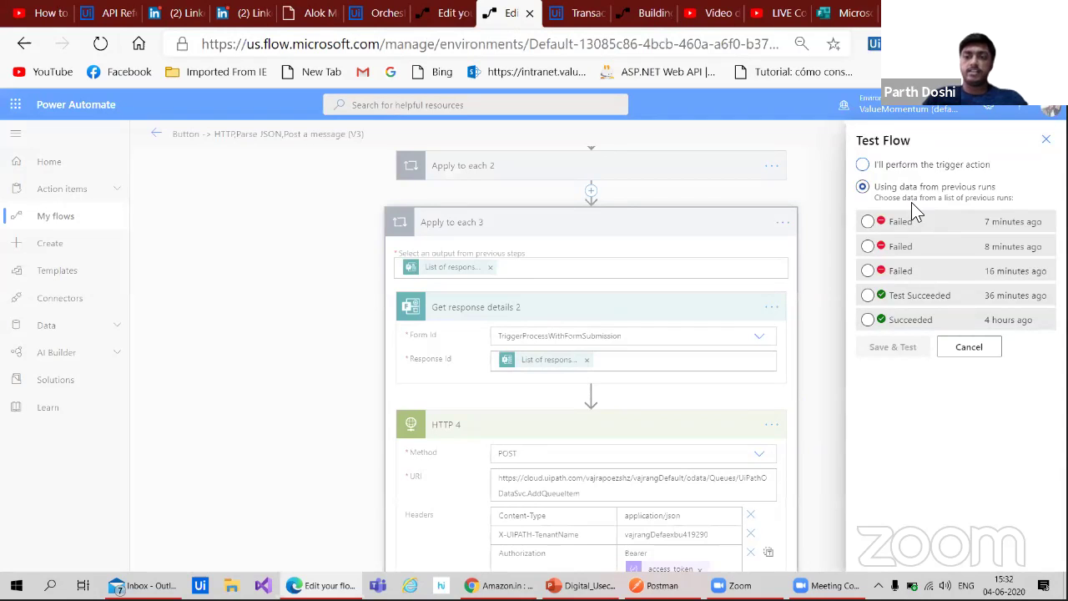
pyautogui.click(908, 226)
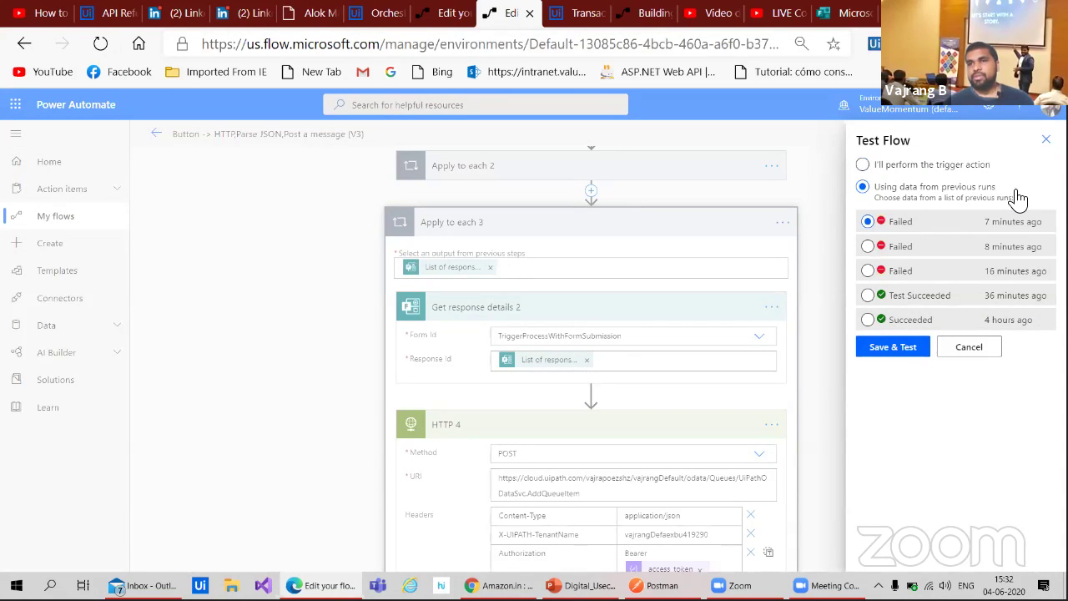
pyautogui.click(907, 353)
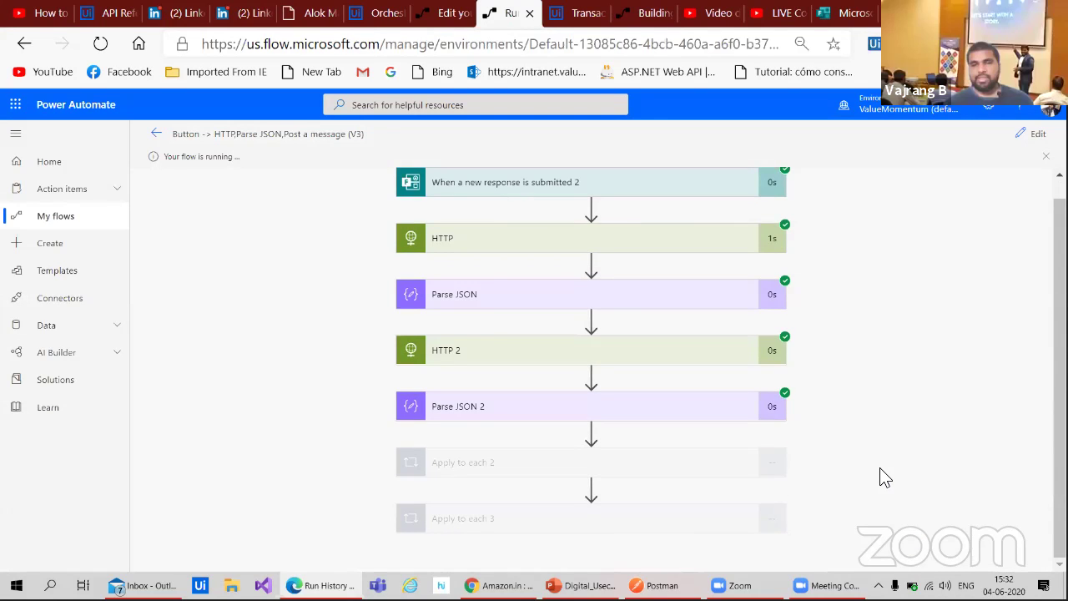
# - Inspect the error details of the Apply to each 3 action in the test run
pyautogui.click(540, 340)
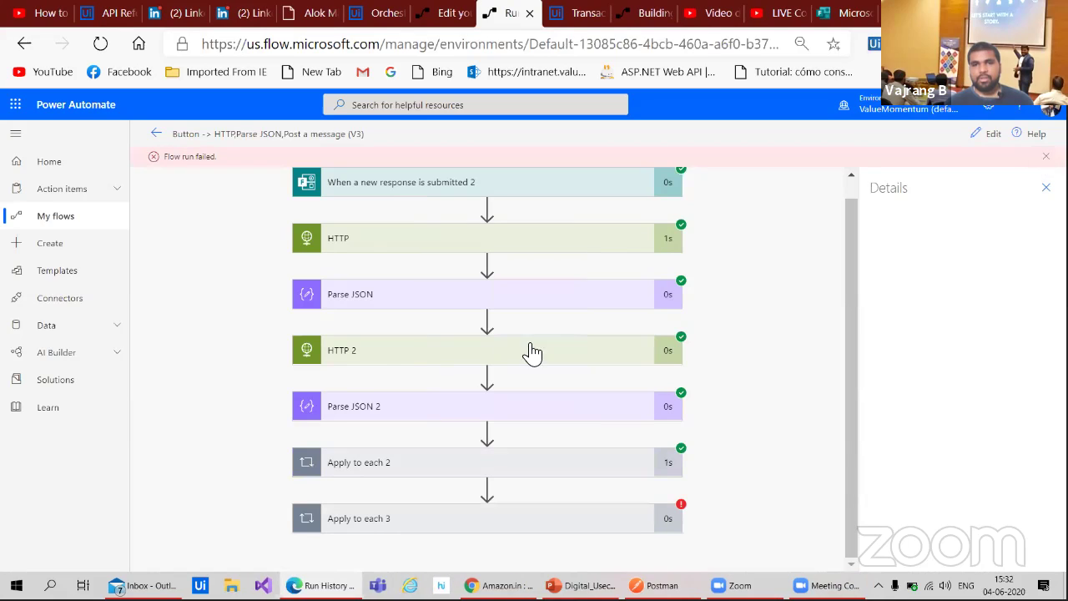
pyautogui.click(605, 529)
pyautogui.scroll(-1, 747, 490)
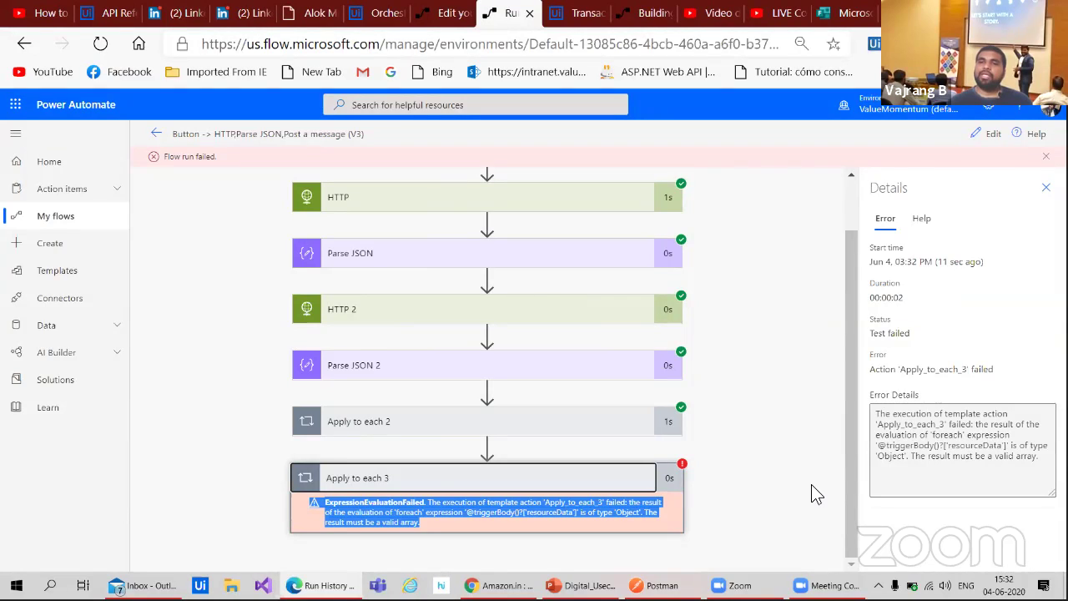
# - Reopen the flow for editing and remove the output selected as the input of Apply to each 3
pyautogui.click(987, 134)
pyautogui.scroll(-15, 782, 407)
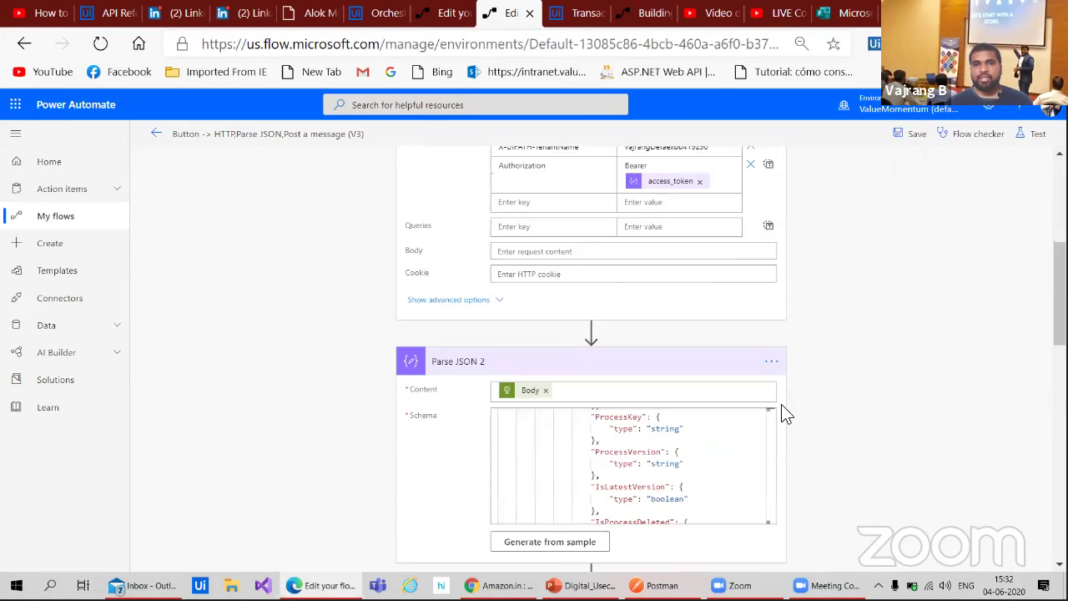
pyautogui.scroll(-5, 785, 405)
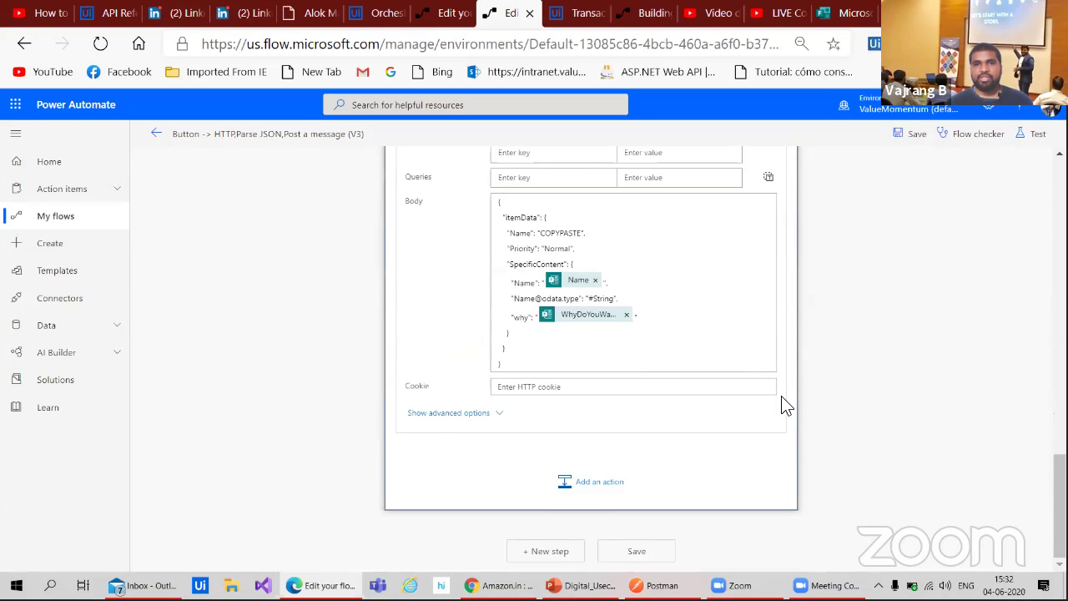
pyautogui.scroll(5, 784, 406)
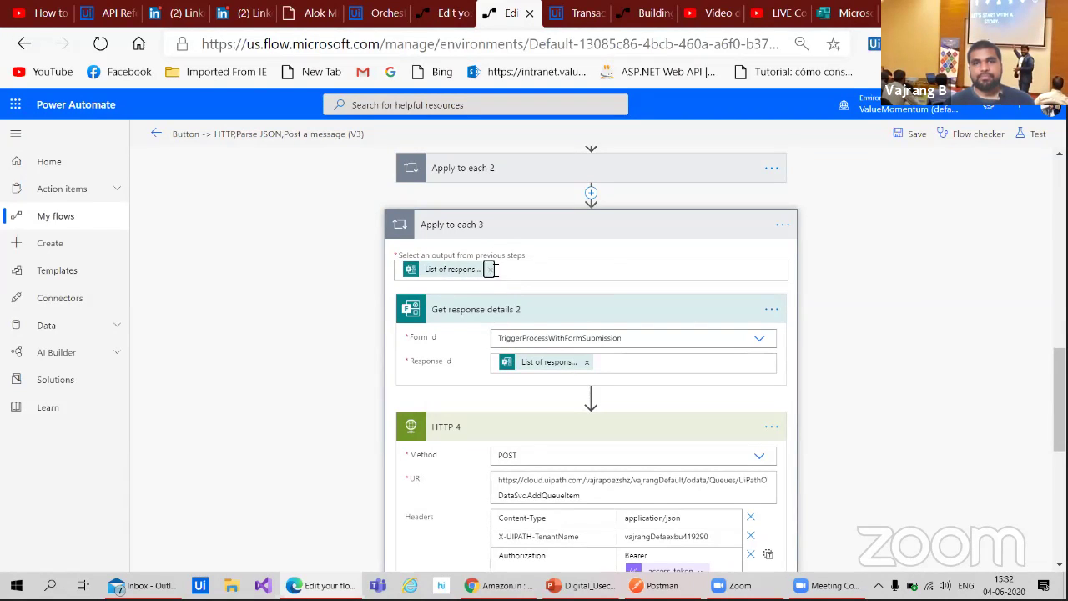
pyautogui.click(491, 269)
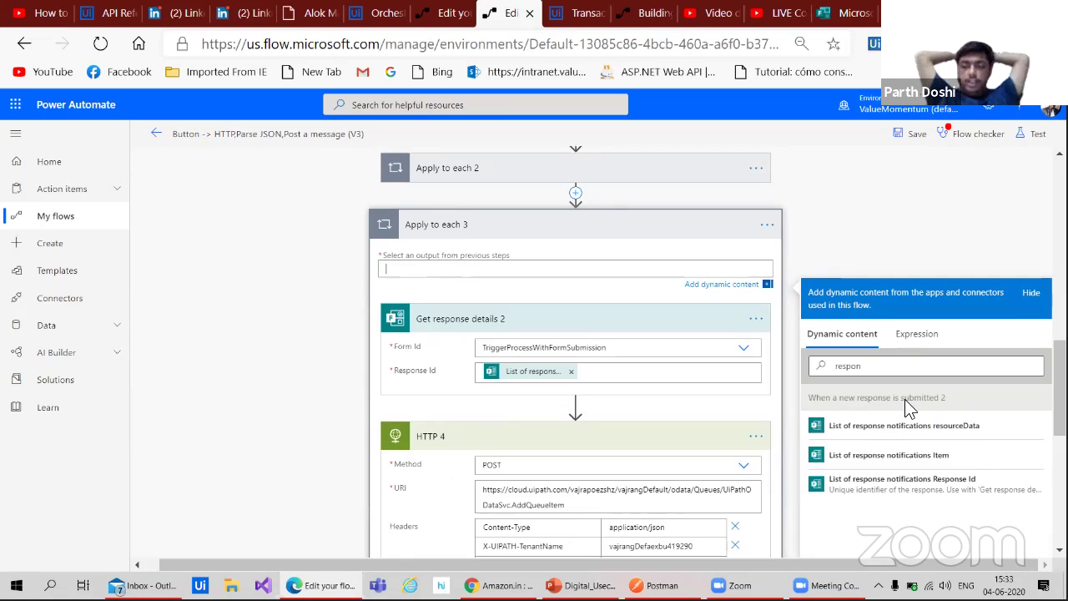
# - Try List of response notifications Item and then Response Id as the Apply to each 3 input, removing each one
pyautogui.click(882, 459)
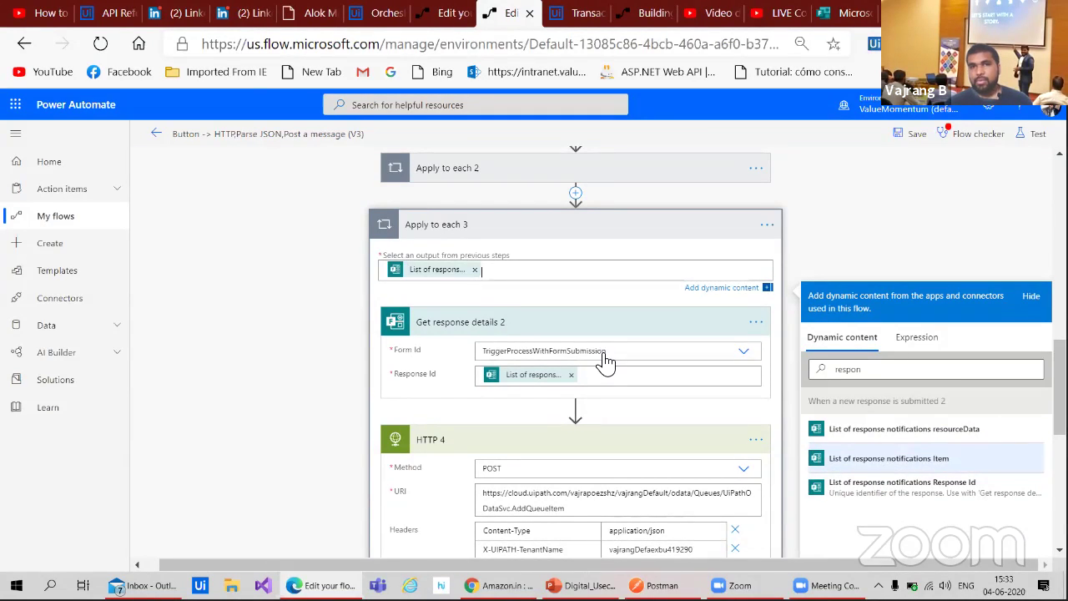
pyautogui.click(473, 270)
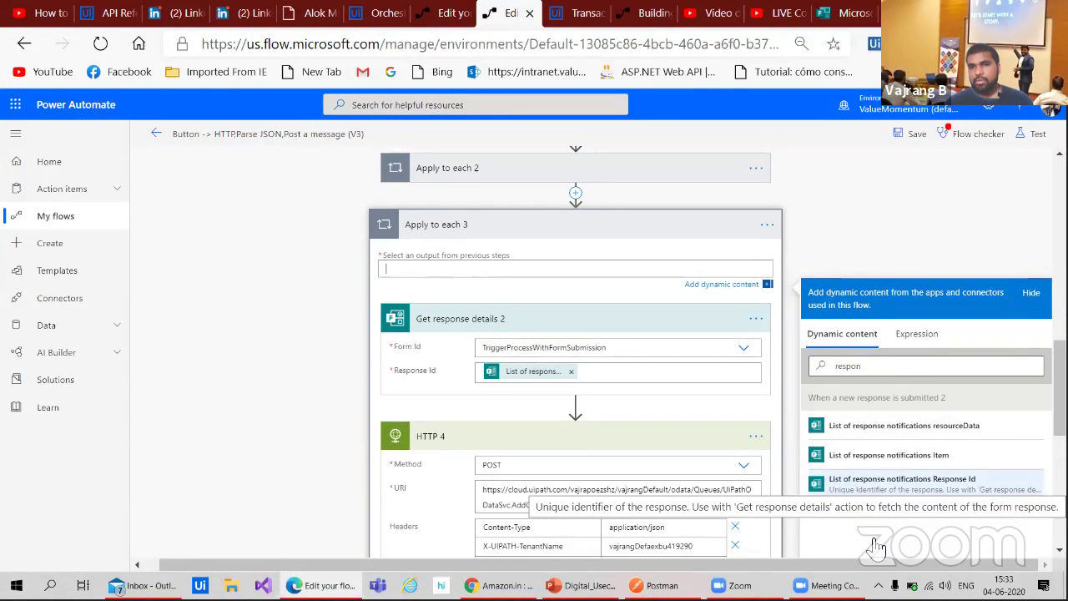
pyautogui.click(872, 483)
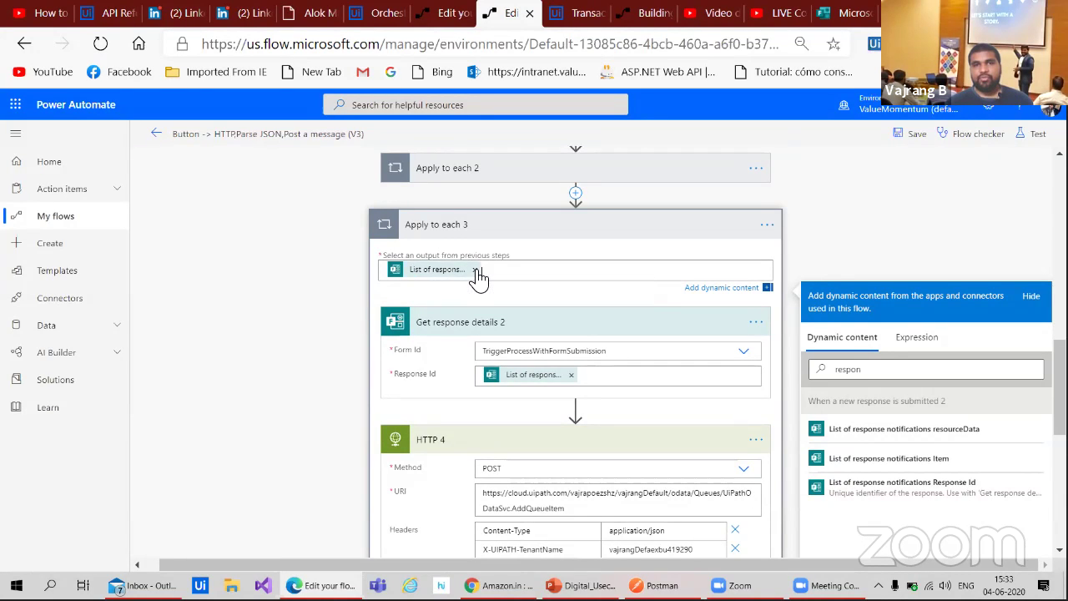
pyautogui.click(473, 269)
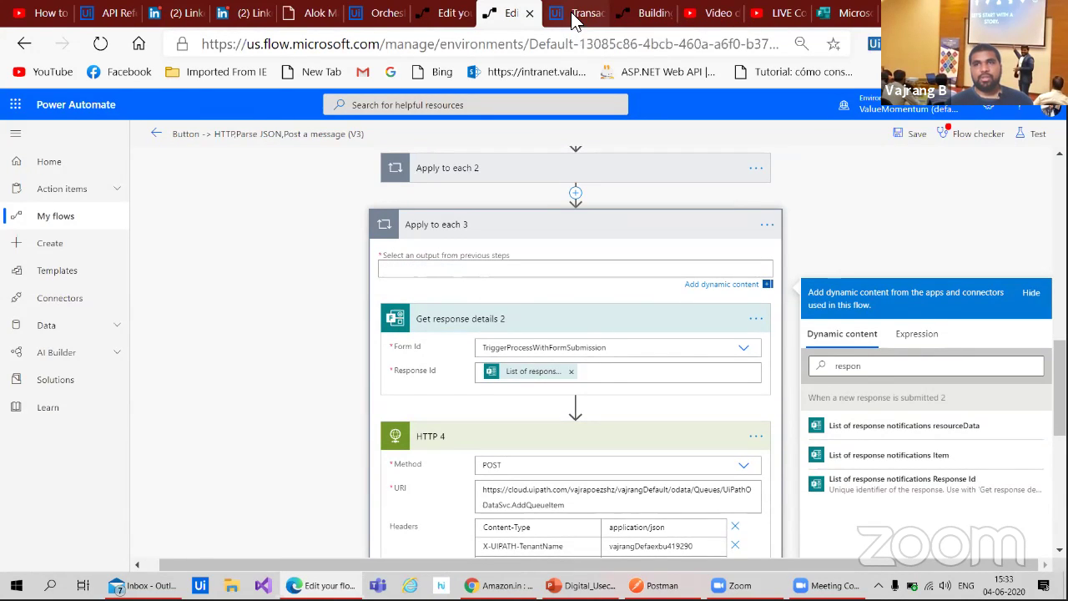
# - Go back from the blog to the Bing results and read the solved Office 365 Group: Microsoft Forms Flow thread, including its trigger output
pyautogui.click(574, 12)
pyautogui.click(642, 14)
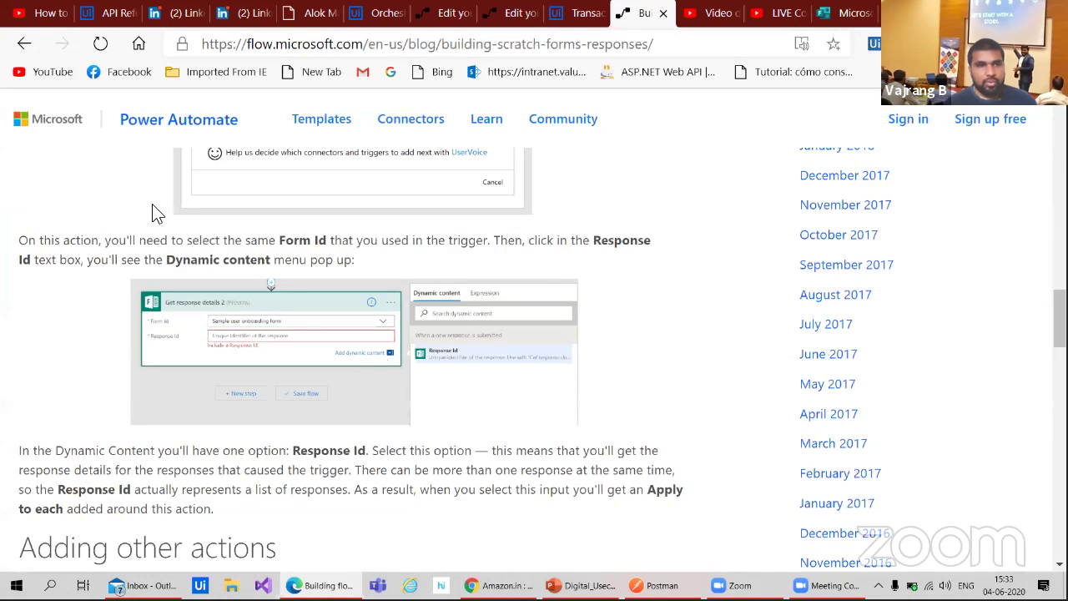
pyautogui.click(23, 46)
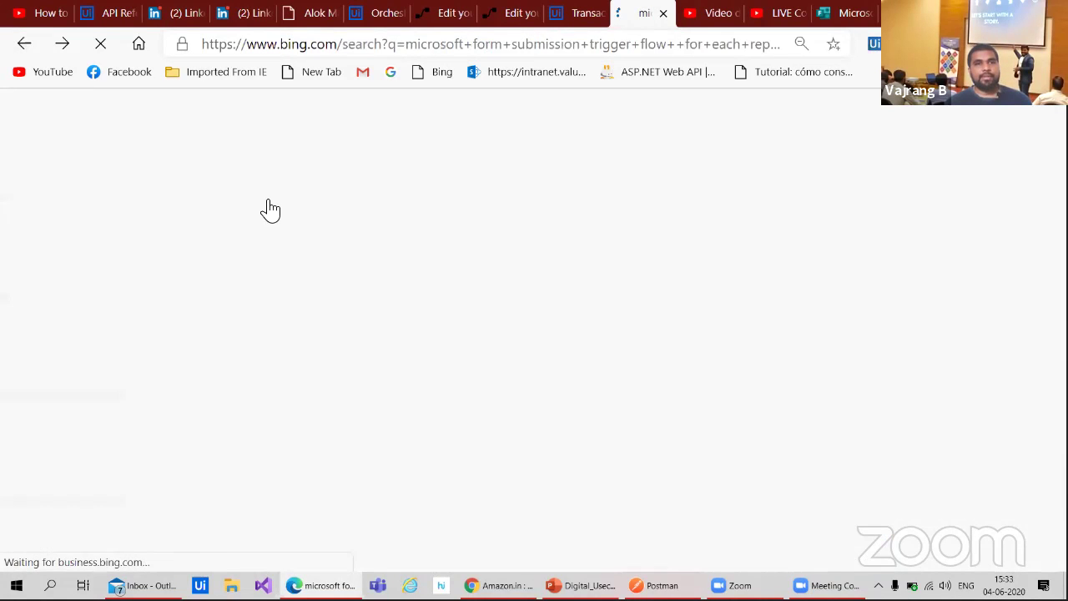
pyautogui.scroll(-1, 320, 407)
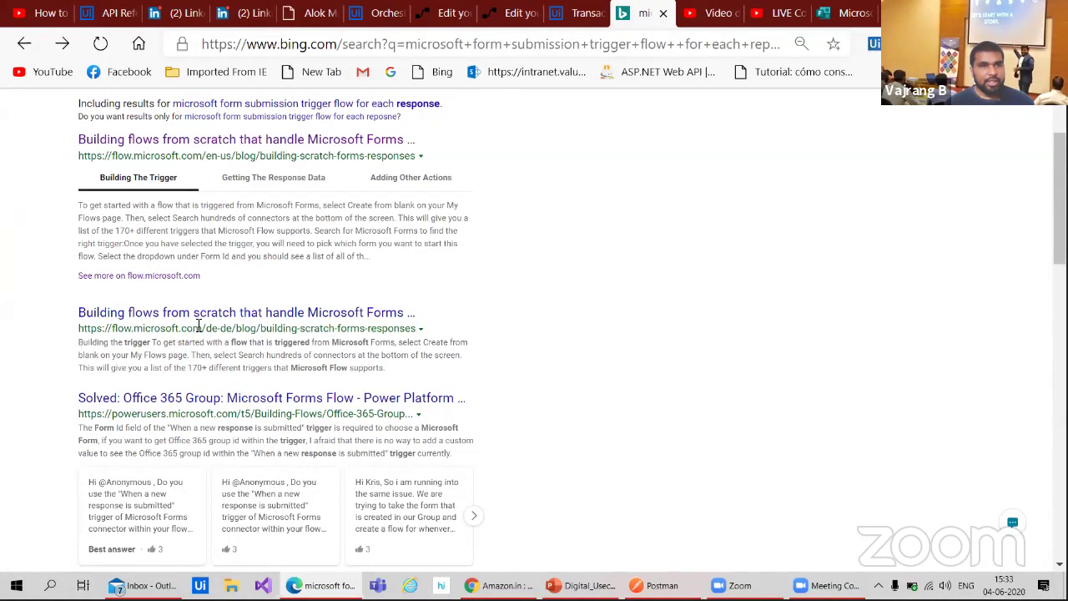
pyautogui.click(199, 406)
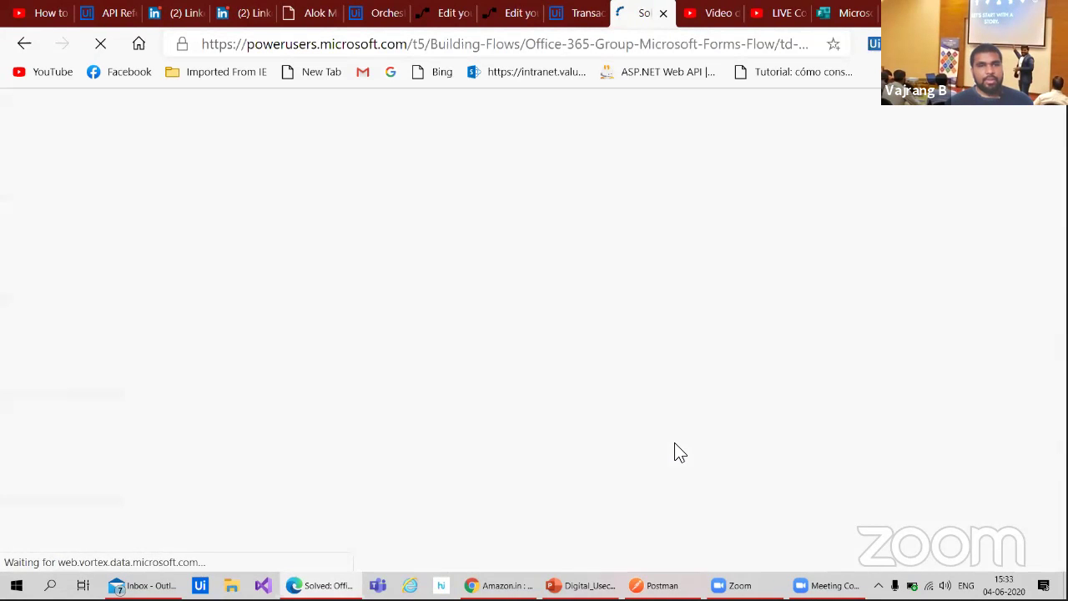
pyautogui.scroll(-5, 493, 397)
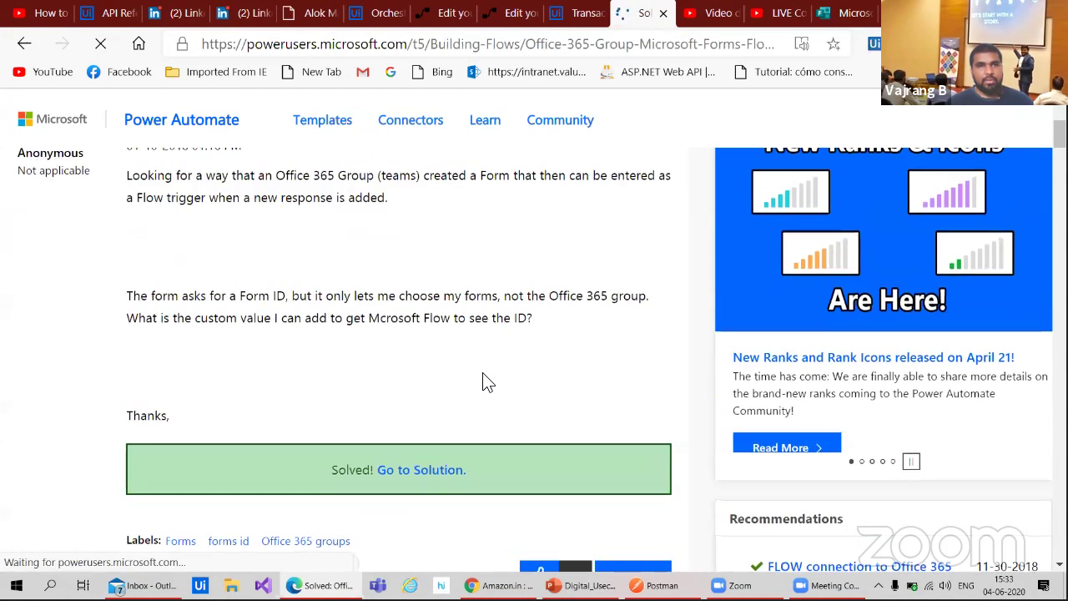
pyautogui.scroll(-5, 488, 382)
pyautogui.scroll(-10, 488, 382)
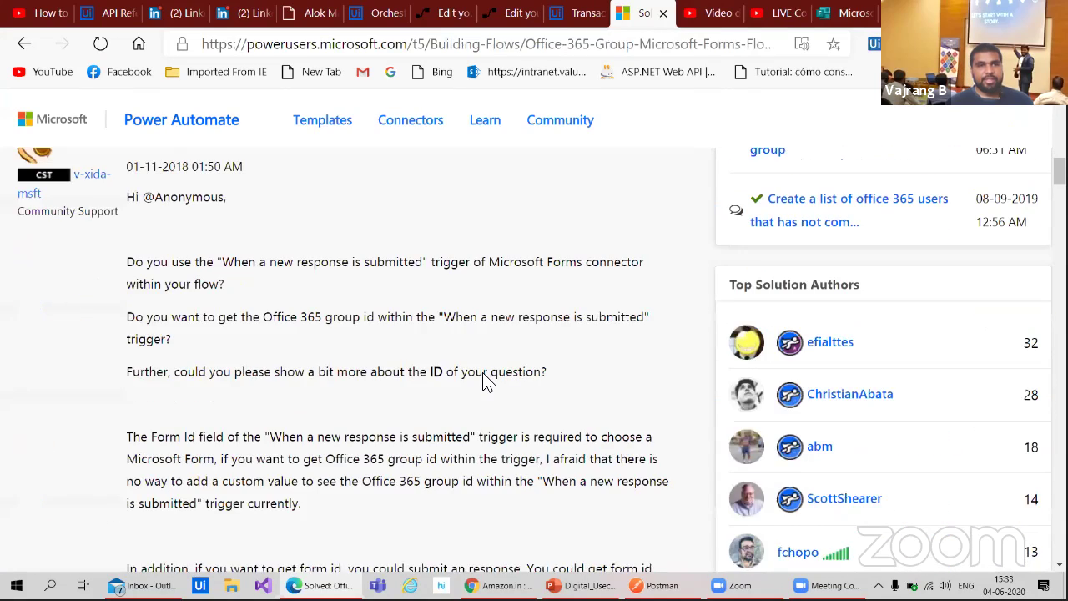
pyautogui.scroll(-6, 484, 375)
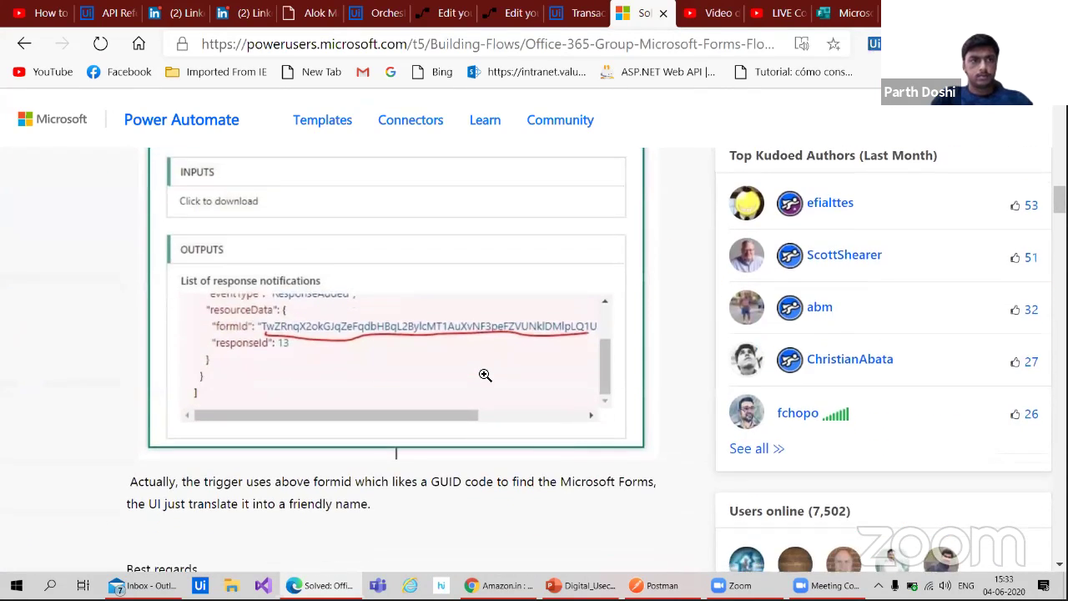
pyautogui.scroll(2, 485, 375)
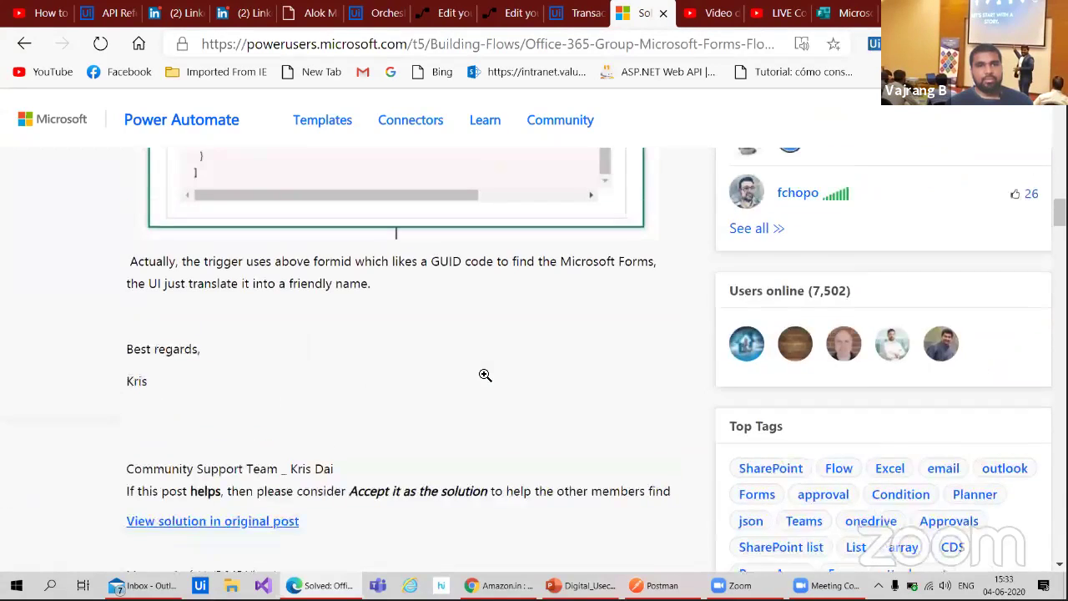
pyautogui.scroll(4, 485, 375)
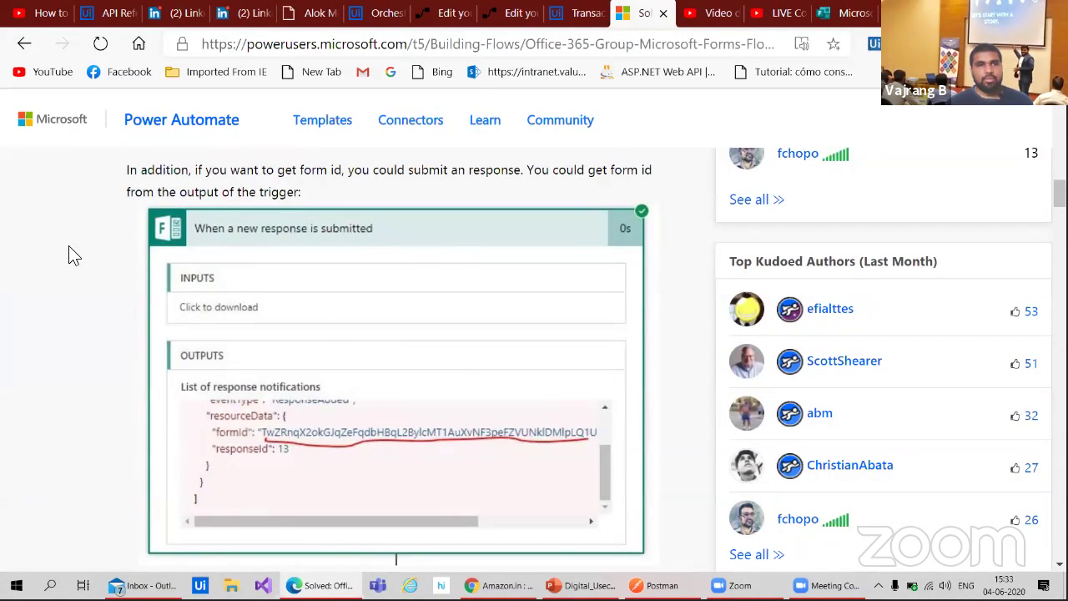
# - Return to the search results and read the solved thread about a flow not getting triggered from Microsoft Forms
pyautogui.click(36, 41)
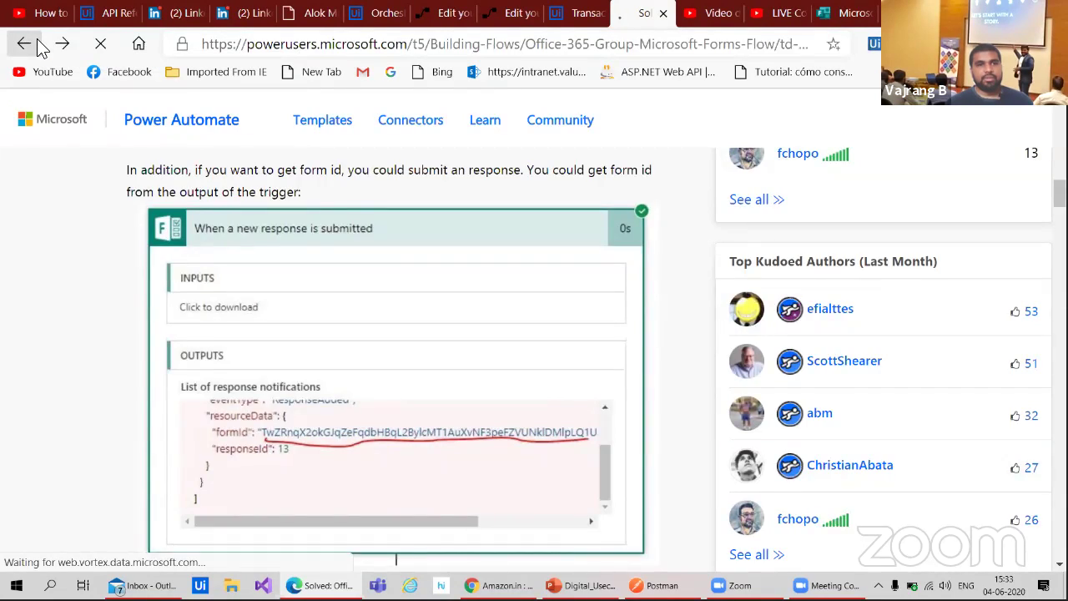
pyautogui.scroll(-6, 186, 421)
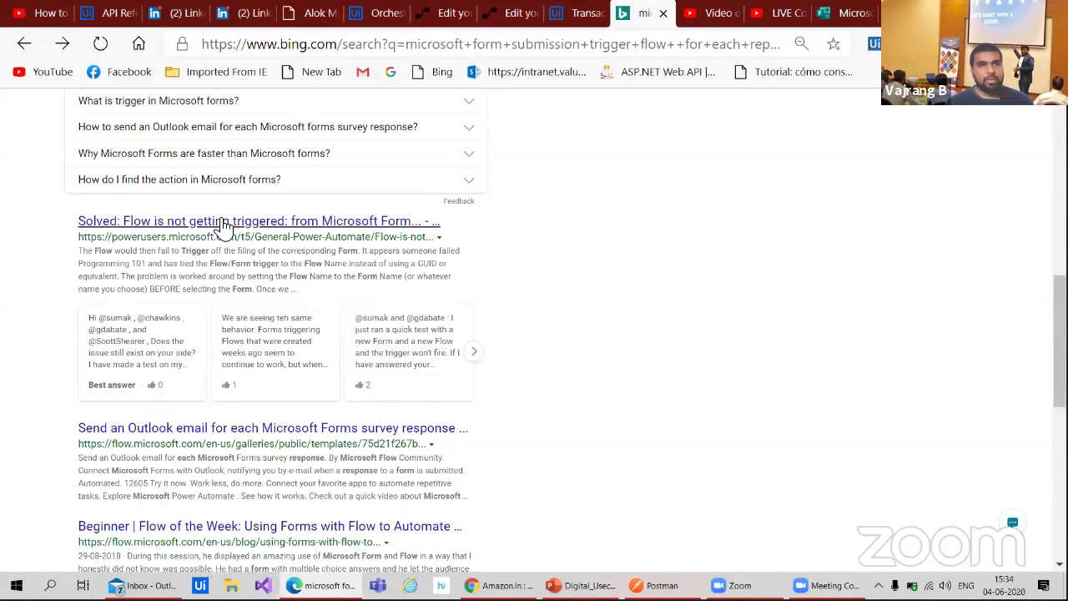
pyautogui.click(223, 225)
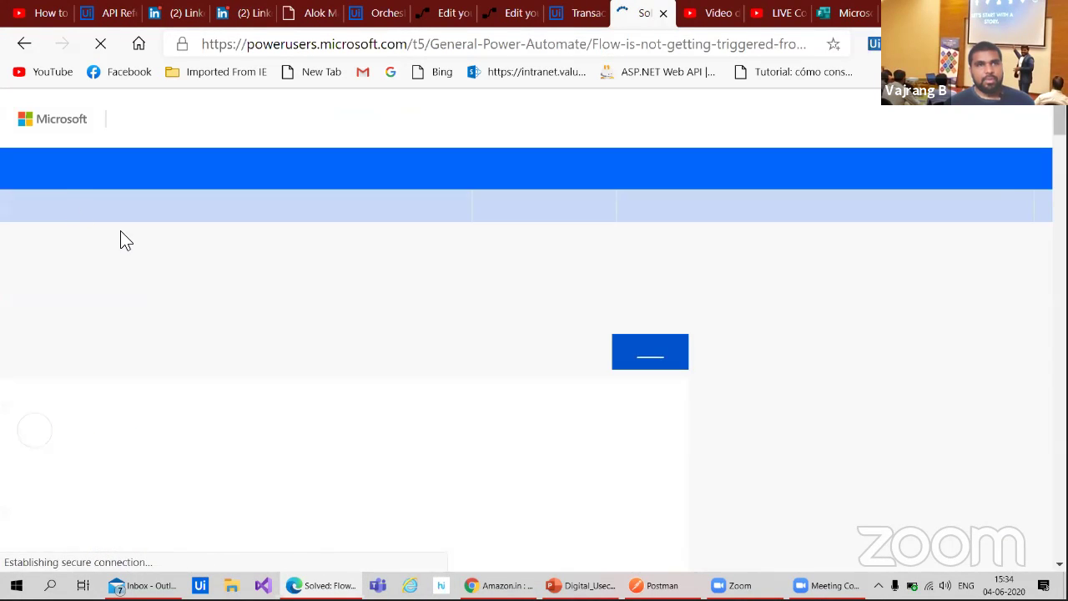
pyautogui.scroll(-10, 266, 350)
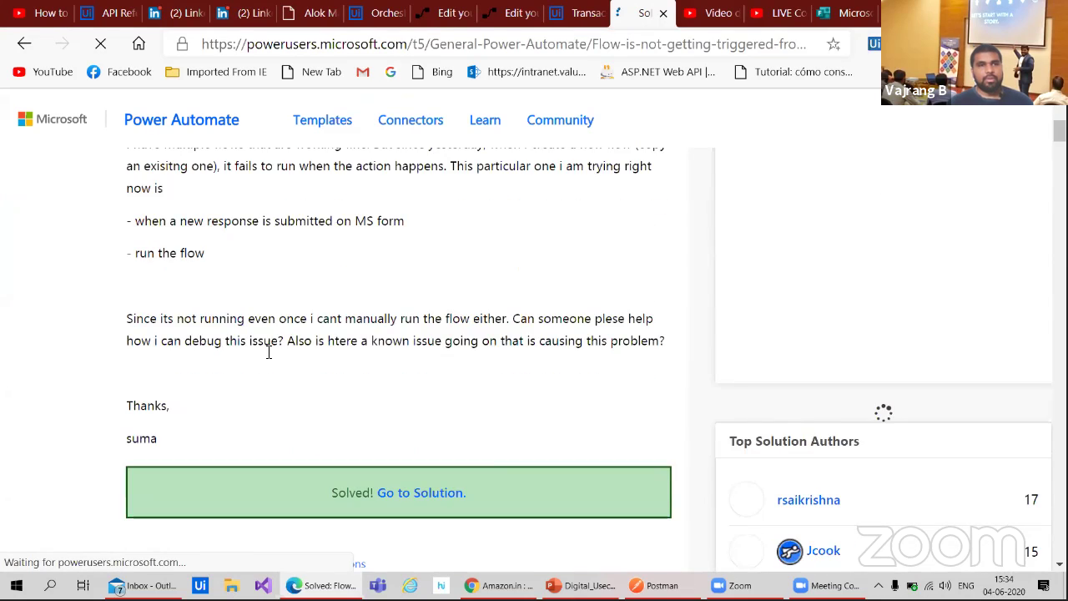
pyautogui.scroll(-9, 260, 309)
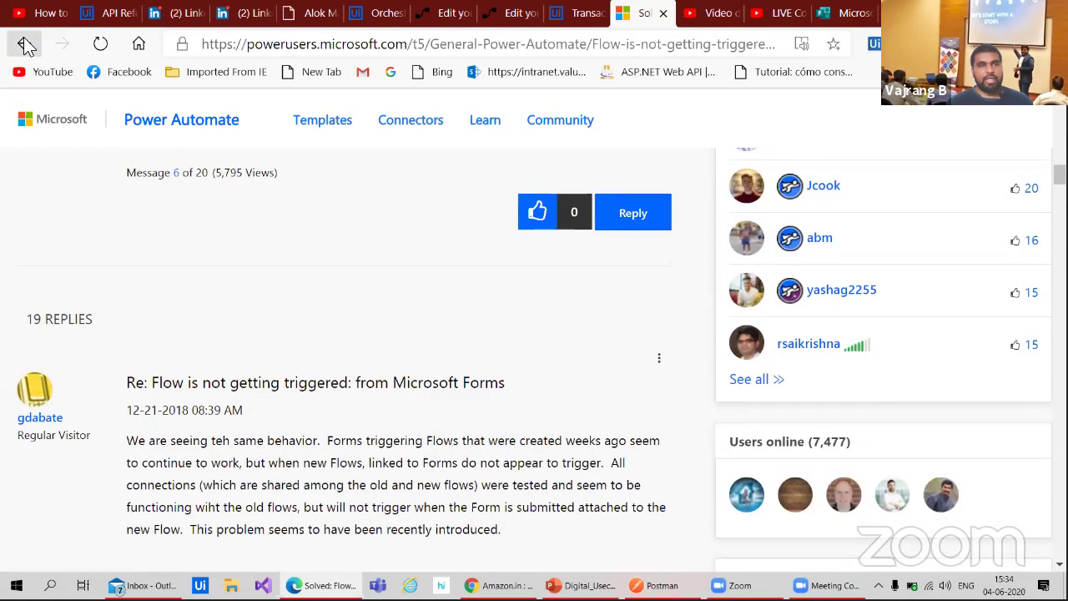
# - Return to the search results and view the template Send an Outlook email for each Microsoft Forms survey response
pyautogui.click(25, 43)
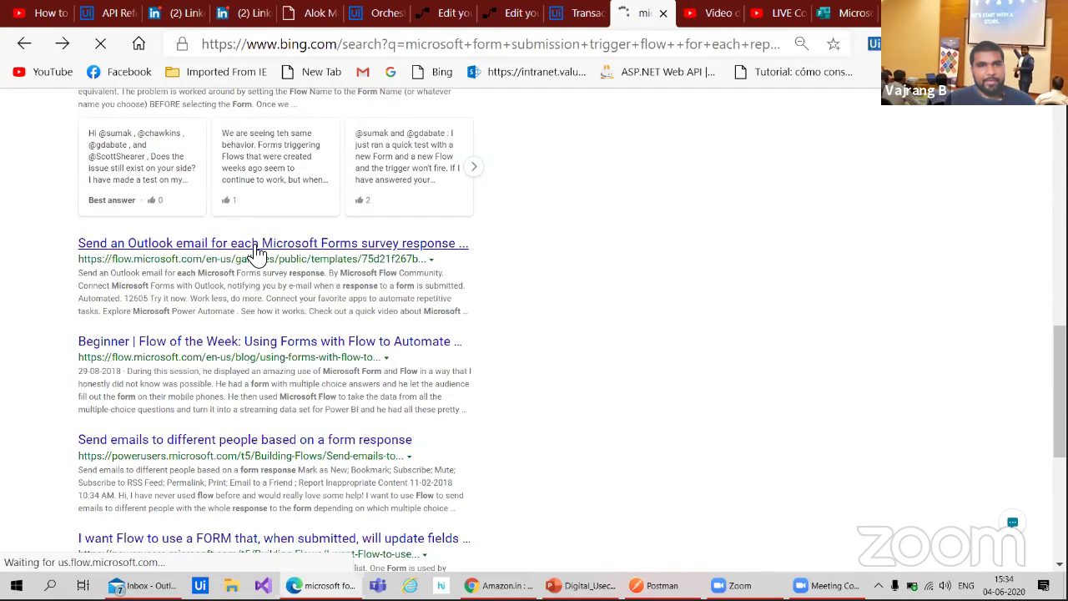
pyautogui.click(258, 248)
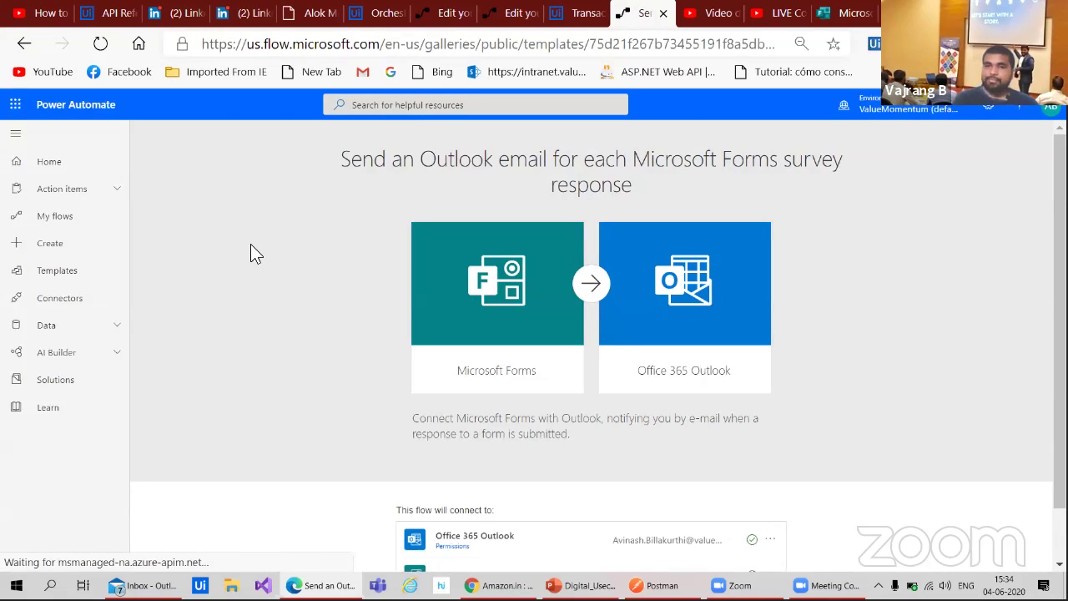
pyautogui.scroll(-1, 249, 249)
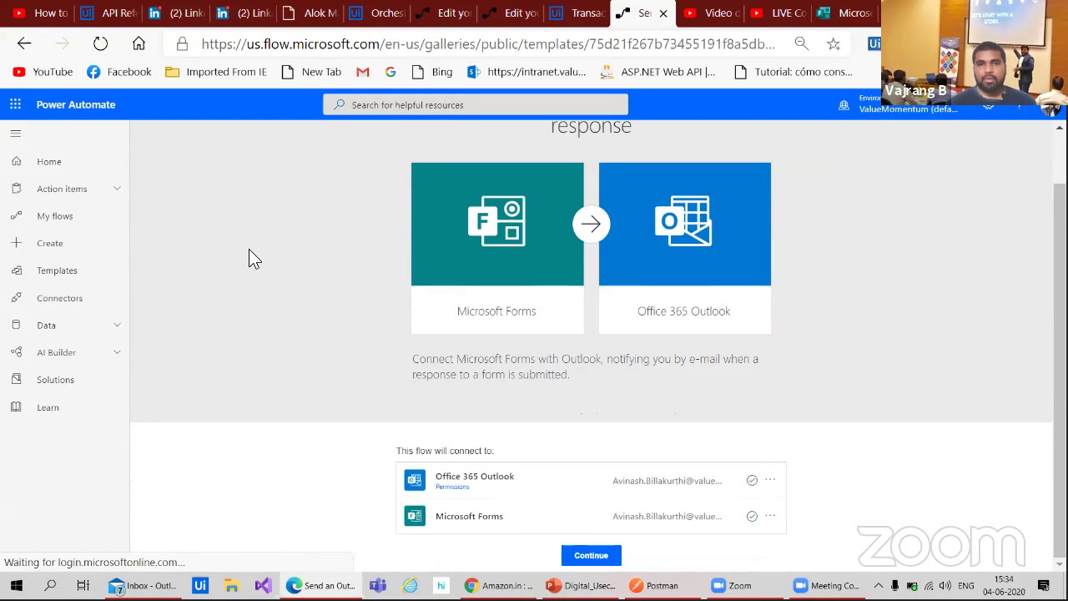
# - Leave the template, check the Apply to each input expression in the React Js notification flow, and return to the Button flow
pyautogui.click(24, 43)
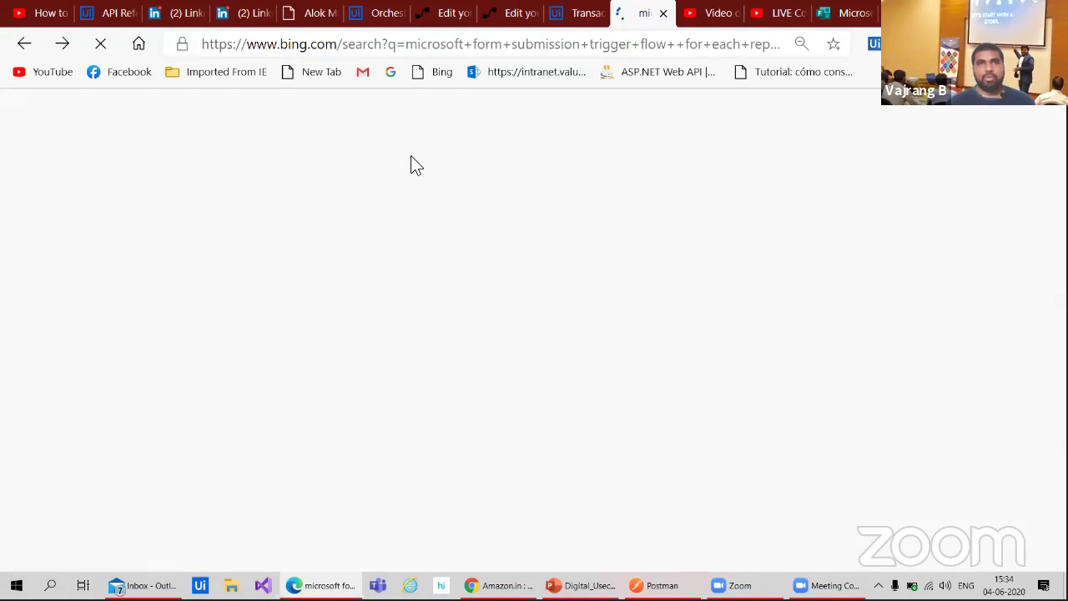
pyautogui.click(430, 10)
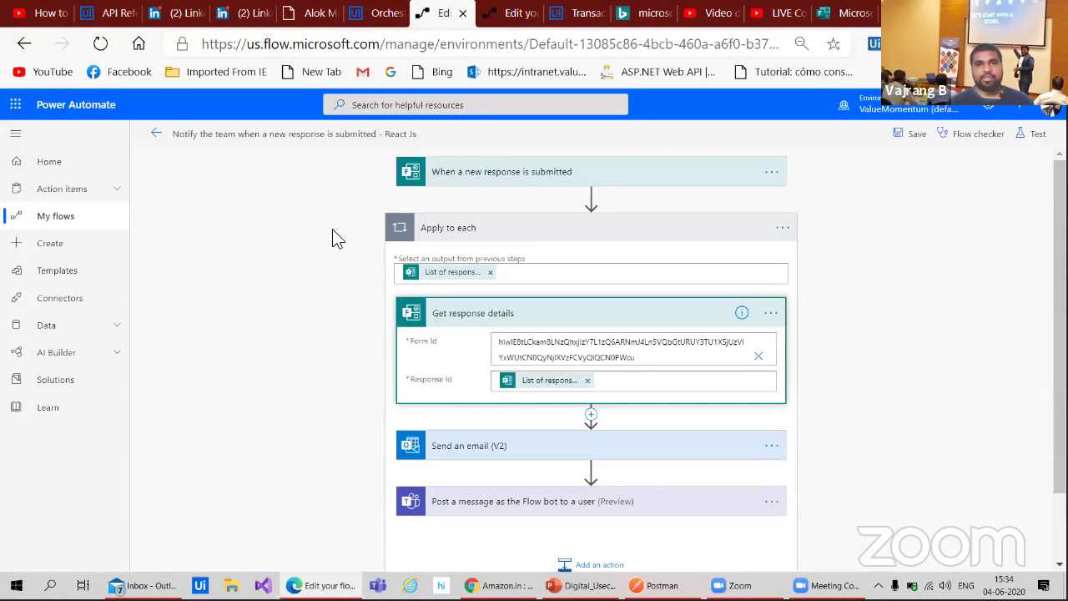
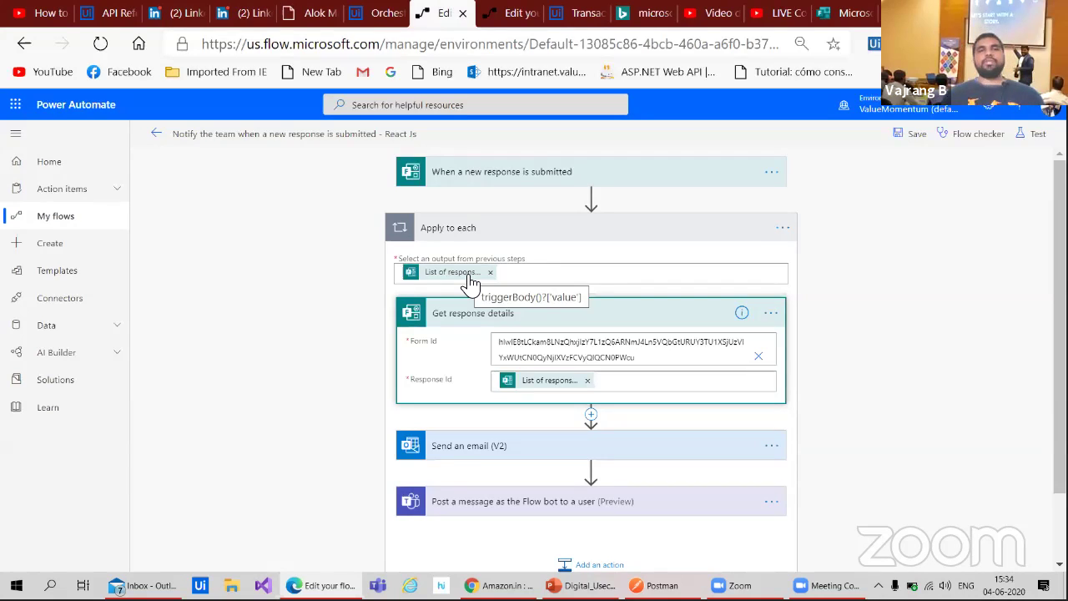
pyautogui.click(513, 24)
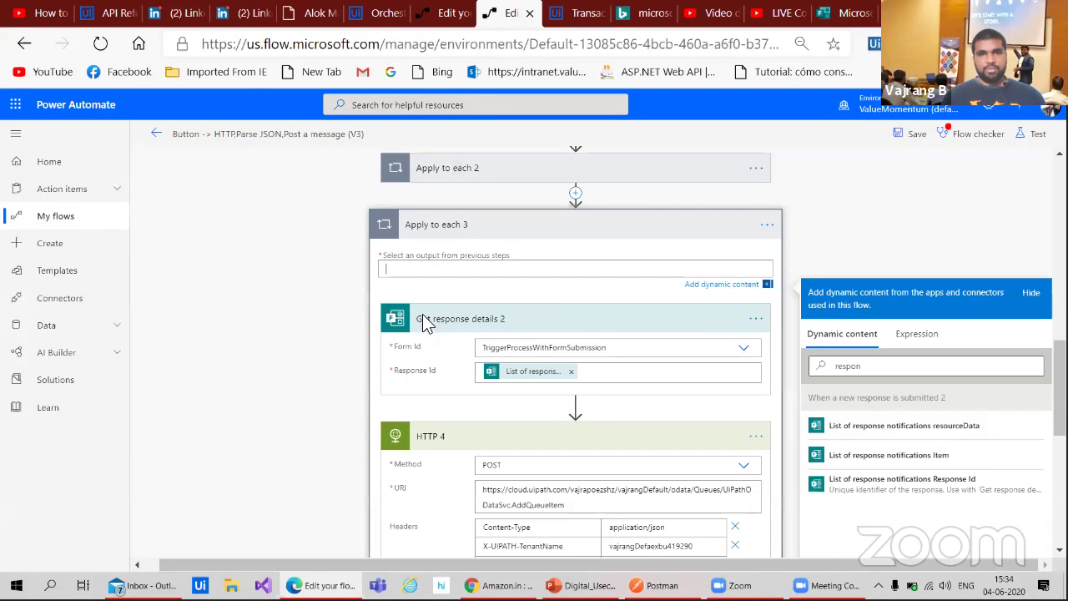
pyautogui.scroll(5, 311, 300)
pyautogui.scroll(3, 310, 304)
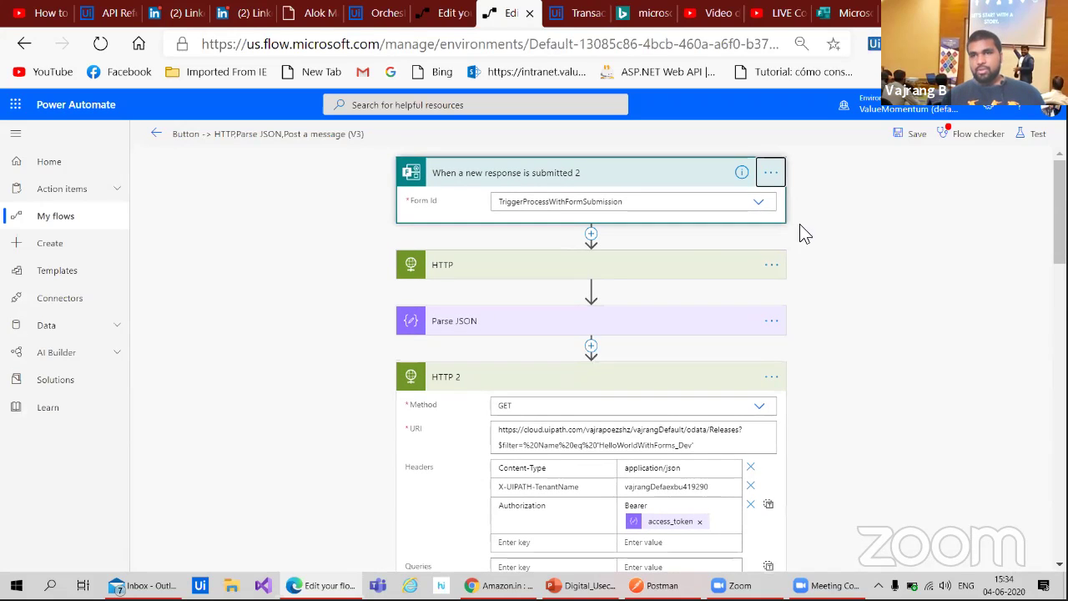
pyautogui.click(771, 173)
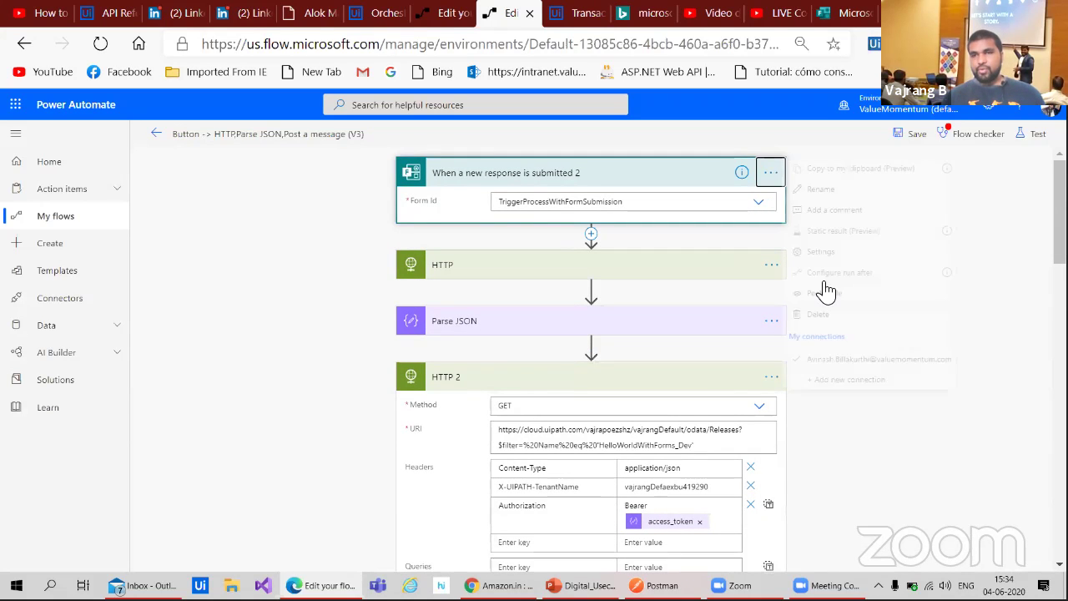
pyautogui.click(868, 293)
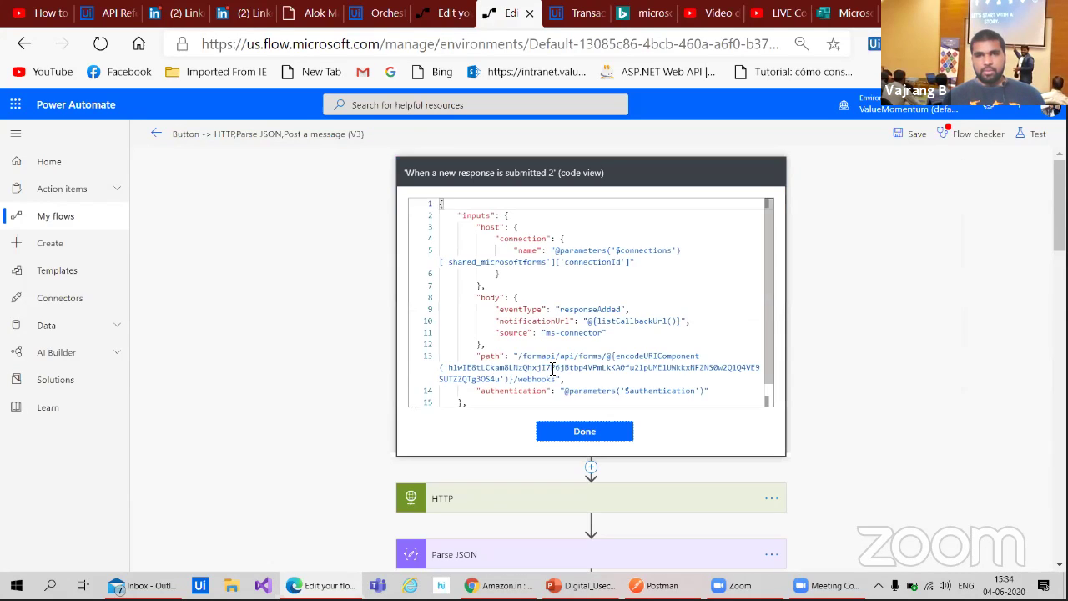
pyautogui.scroll(-5, 566, 338)
pyautogui.scroll(1, 434, 330)
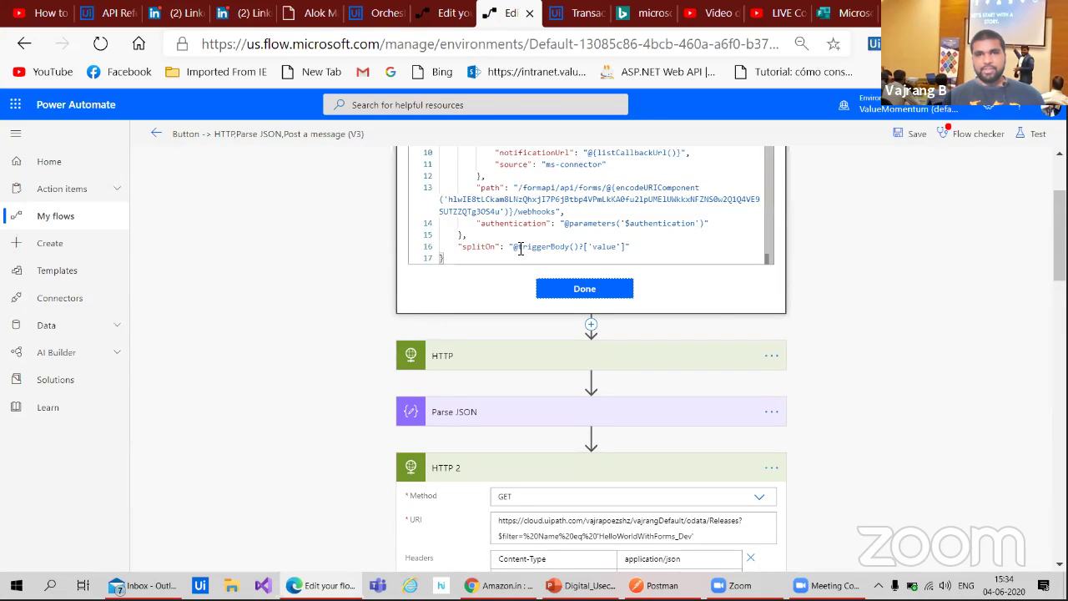
pyautogui.moveTo(515, 247); pyautogui.dragTo(628, 244)
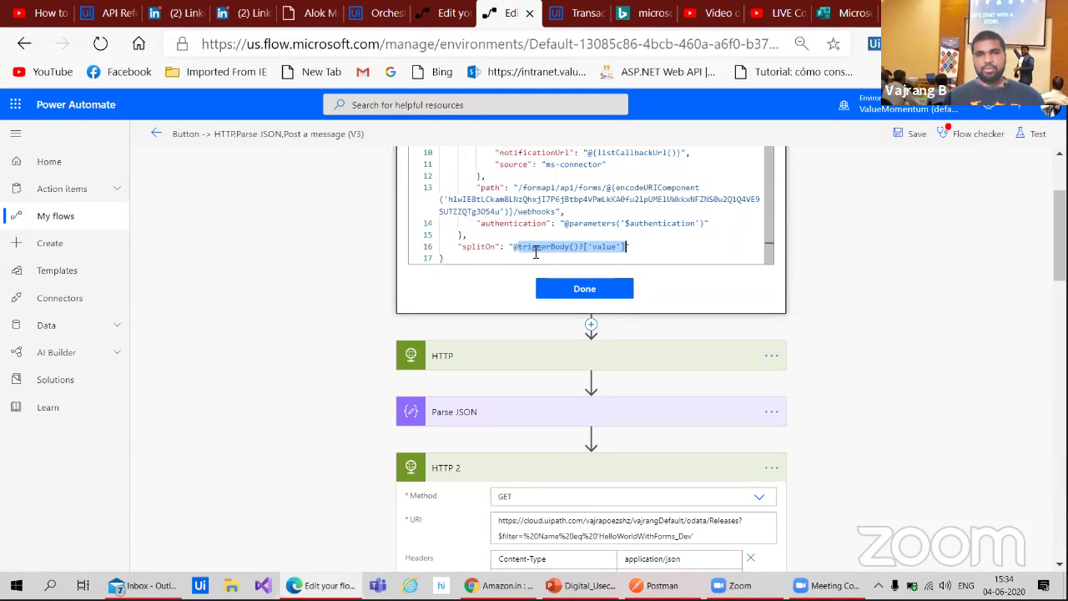
pyautogui.keyDown('shift'); pyautogui.click(622, 256); pyautogui.keyUp('shift')
pyautogui.keyDown('shift'); pyautogui.click(623, 247); pyautogui.keyUp('shift')
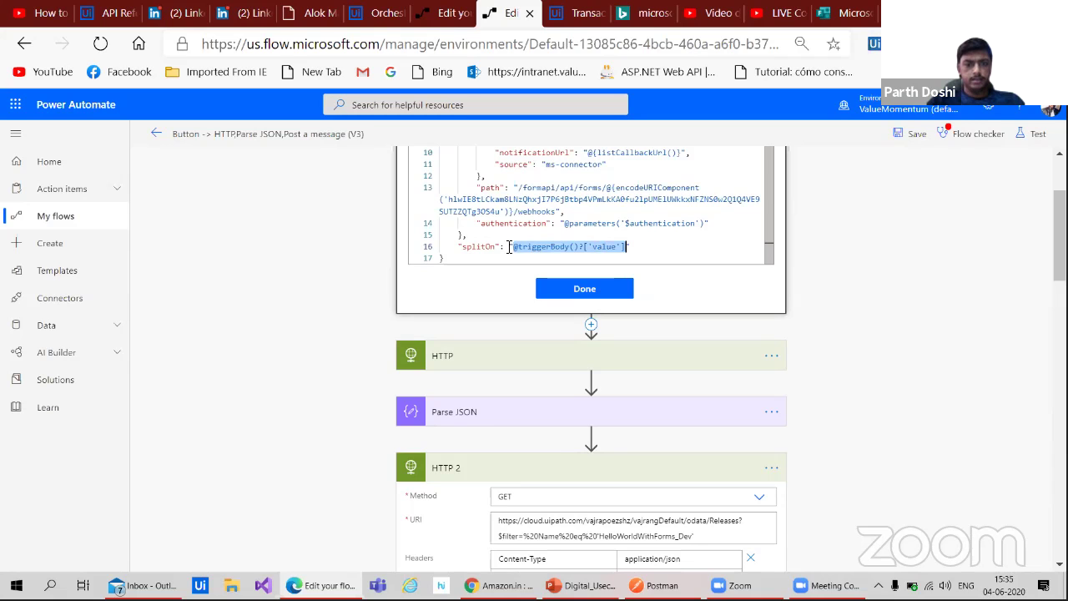
pyautogui.moveTo(509, 246); pyautogui.dragTo(639, 244)
pyautogui.hotkey('ctrl', 'c')
pyautogui.scroll(-10, 648, 260)
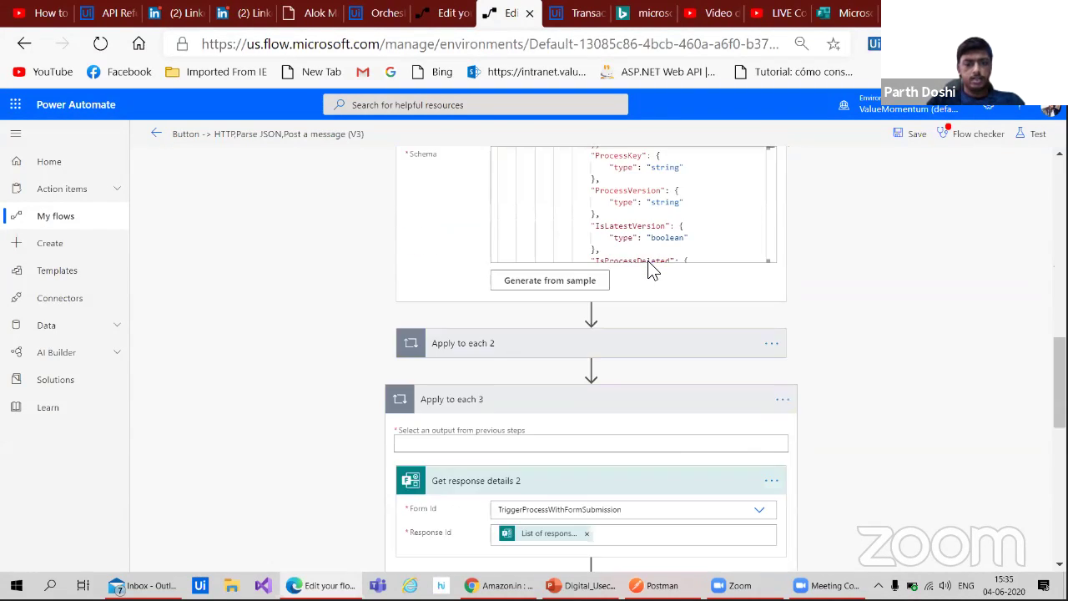
pyautogui.scroll(10, 652, 269)
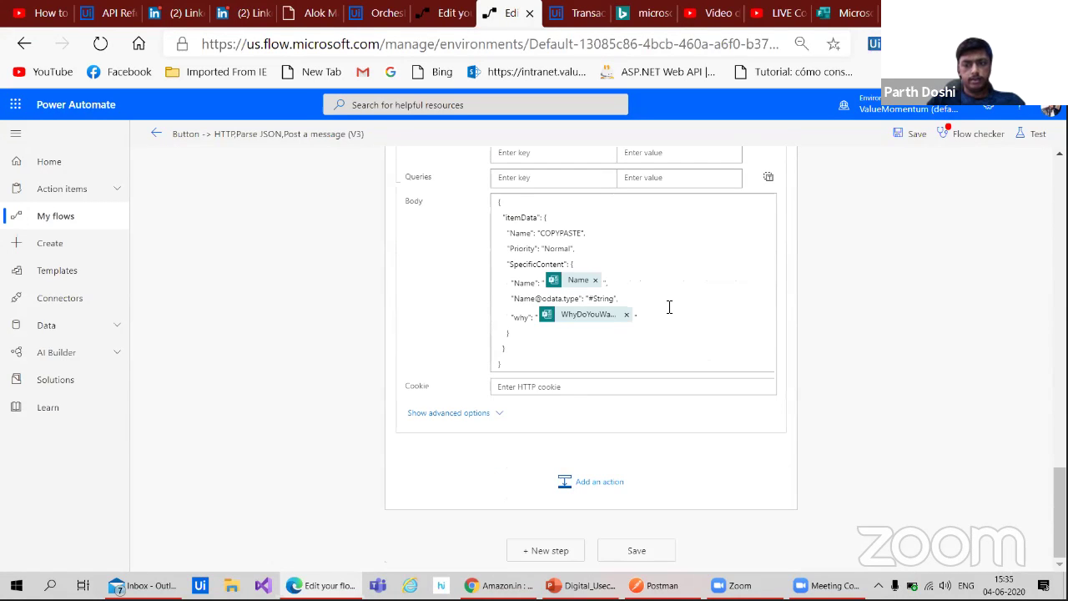
pyautogui.scroll(2, 659, 307)
pyautogui.scroll(3, 538, 217)
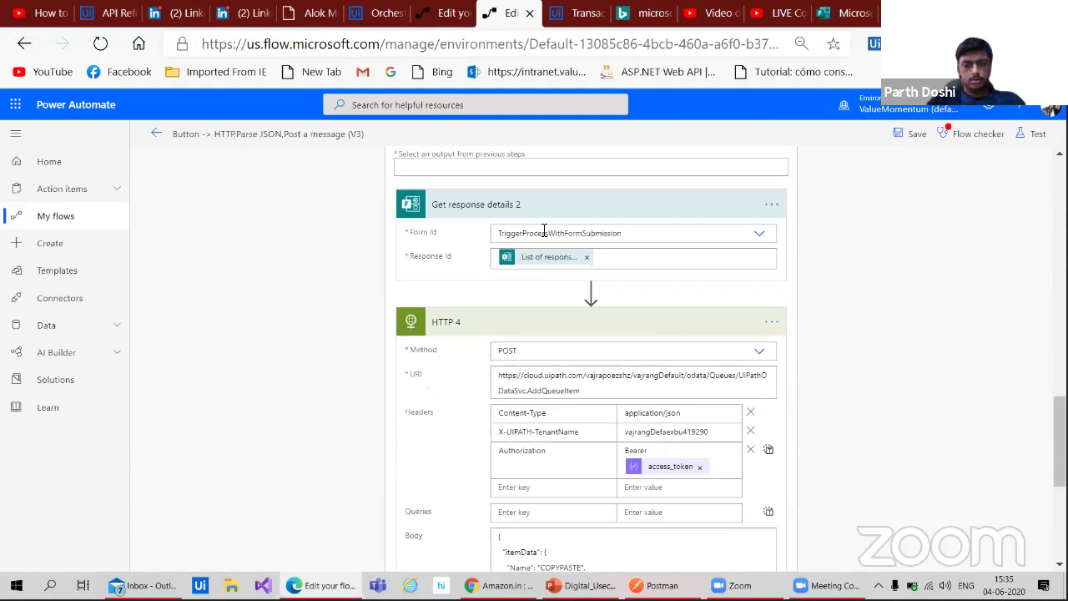
pyautogui.scroll(1, 501, 267)
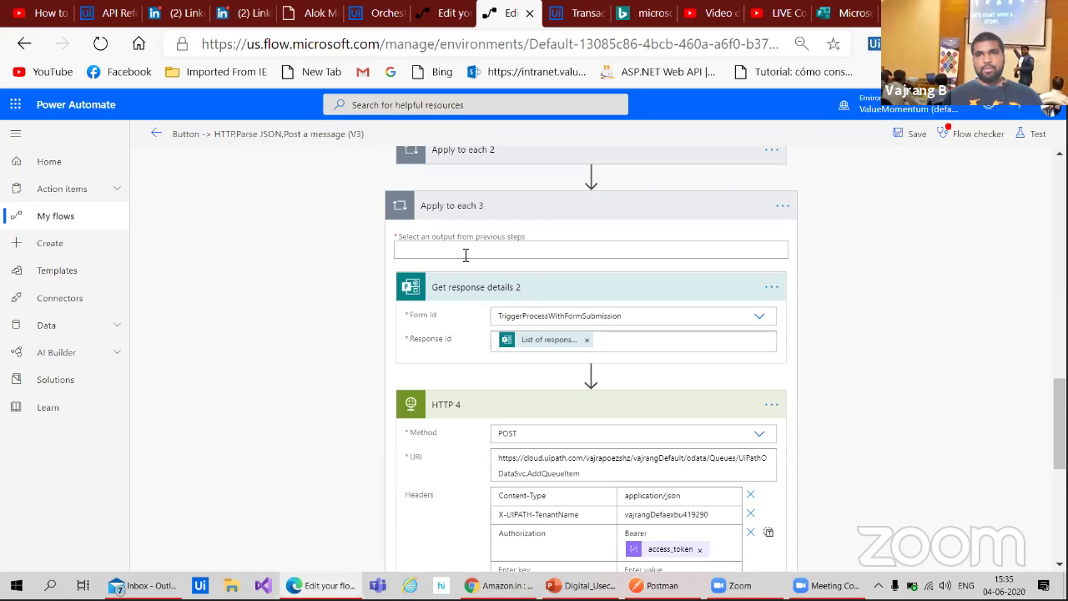
pyautogui.click(465, 251)
pyautogui.hotkey('ctrl', 'v')
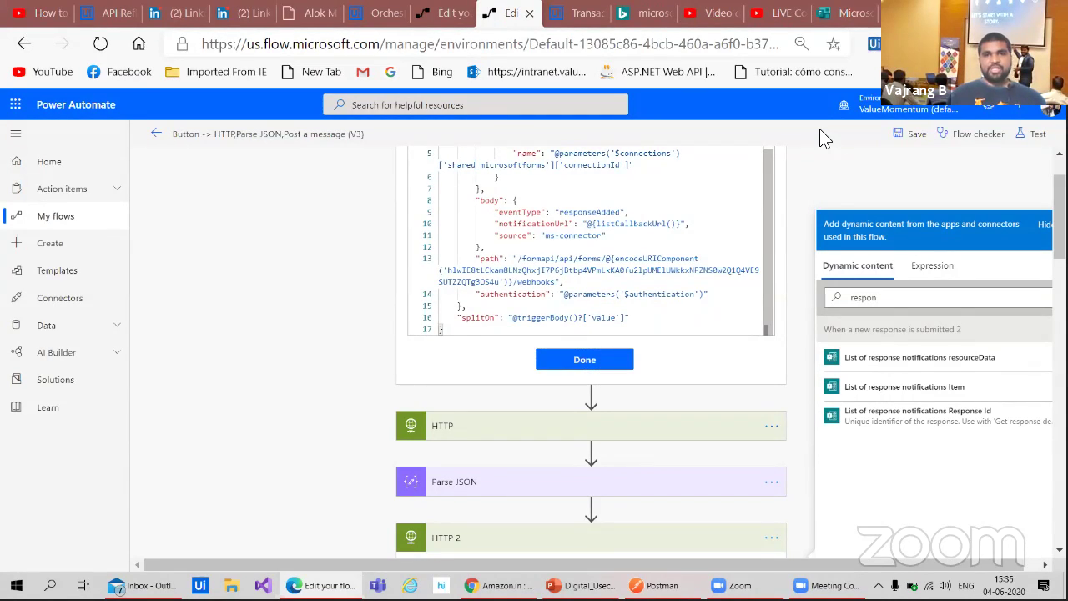
pyautogui.click(346, 313)
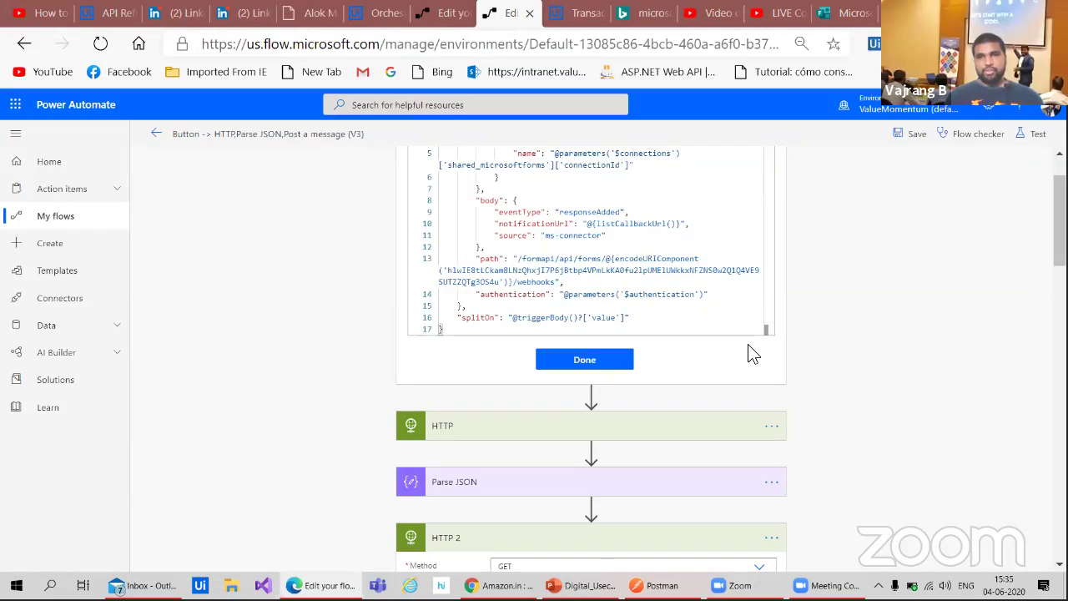
pyautogui.click(584, 367)
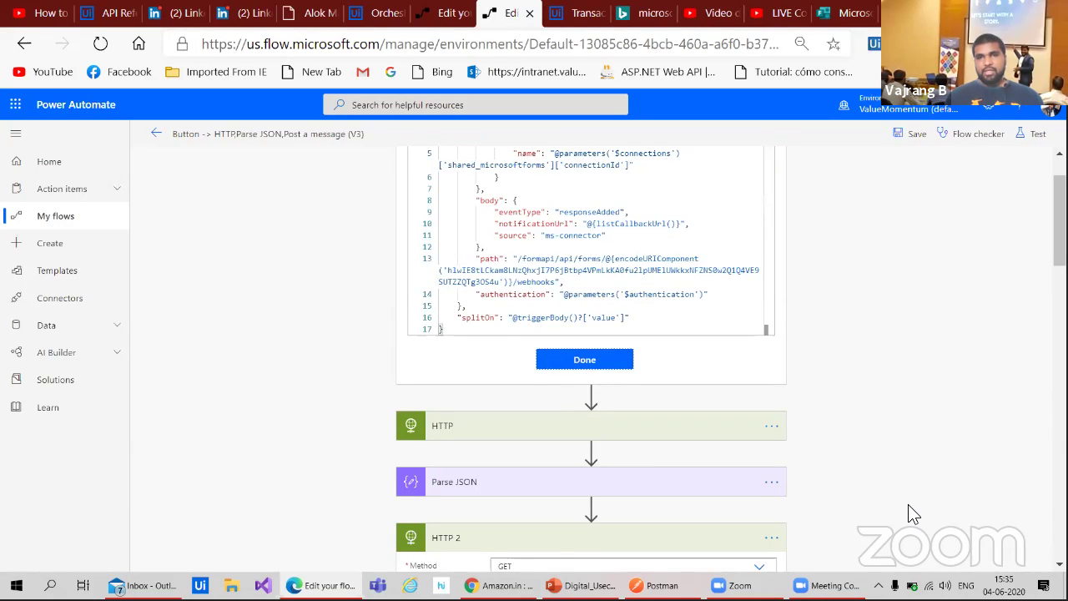
# - Compare the pasted Apply to each 3 input with the expression behind the React Js flow's Apply to each input
pyautogui.scroll(-10, 913, 509)
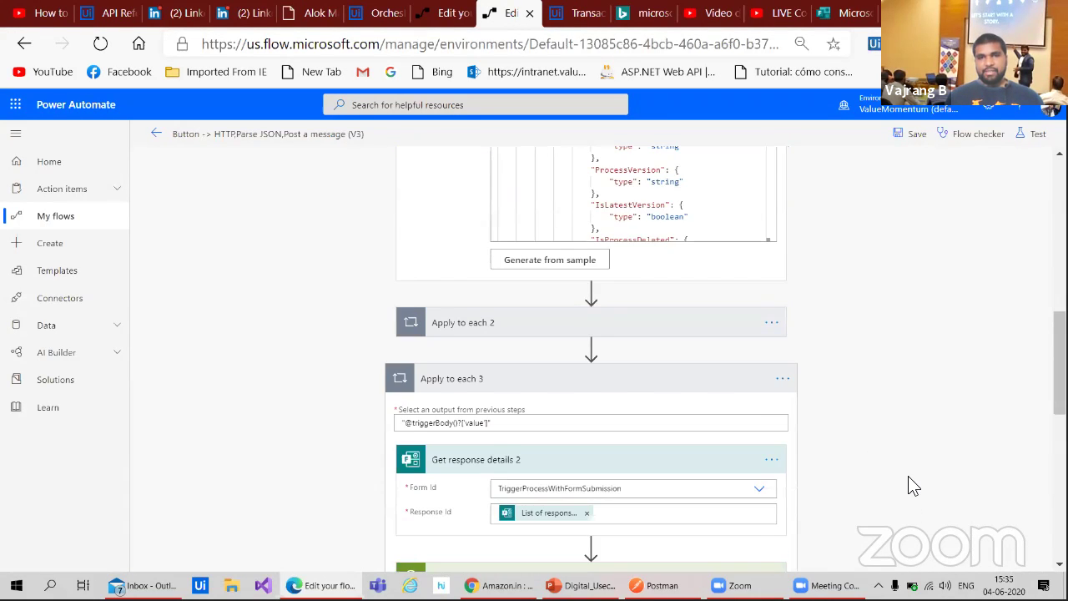
pyautogui.click(436, 12)
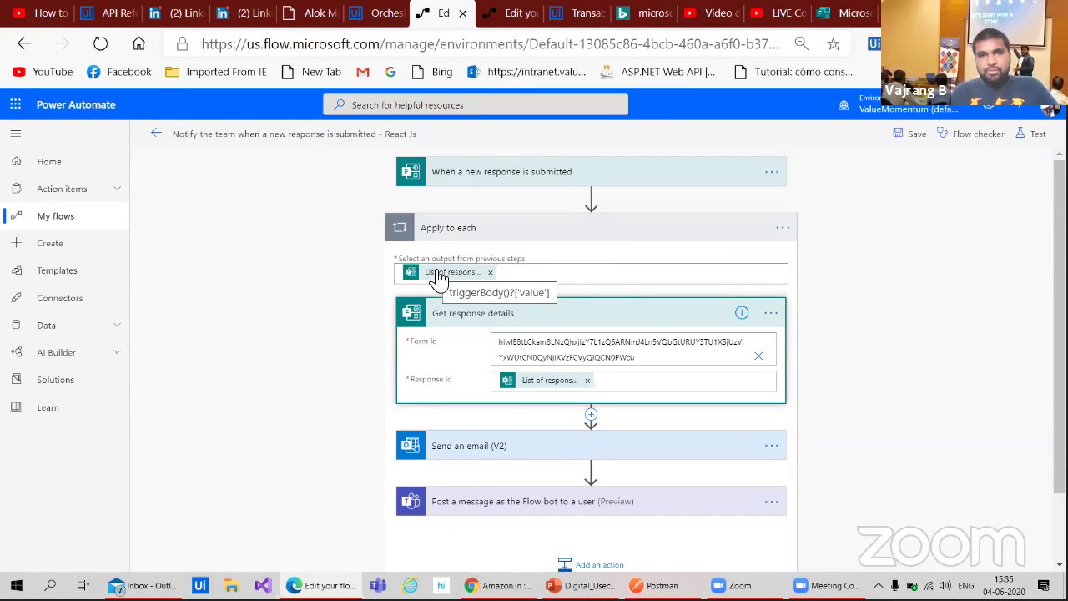
pyautogui.click(510, 14)
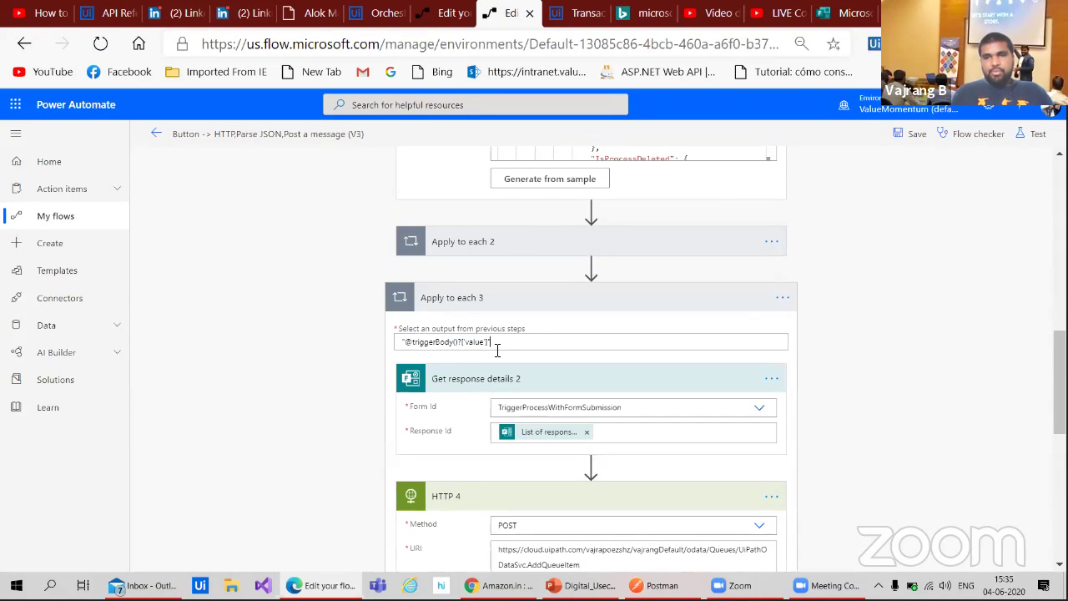
# - Try saving the flow with triggerBody()?['value'], without quotes or the @ sign, as the Apply to each 3 input
pyautogui.click(497, 347)
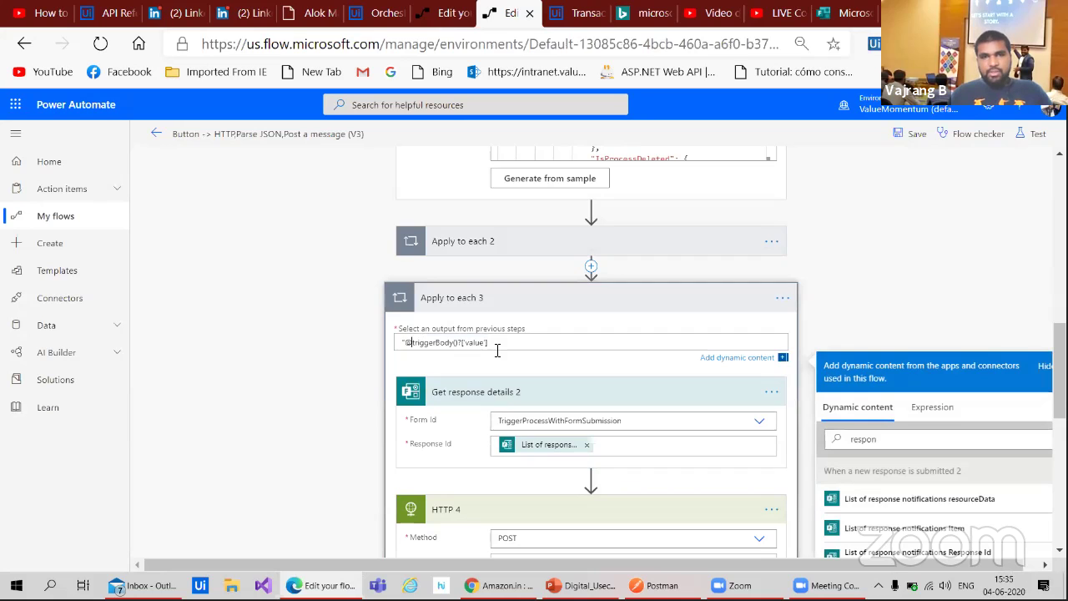
pyautogui.press('BackSpace')
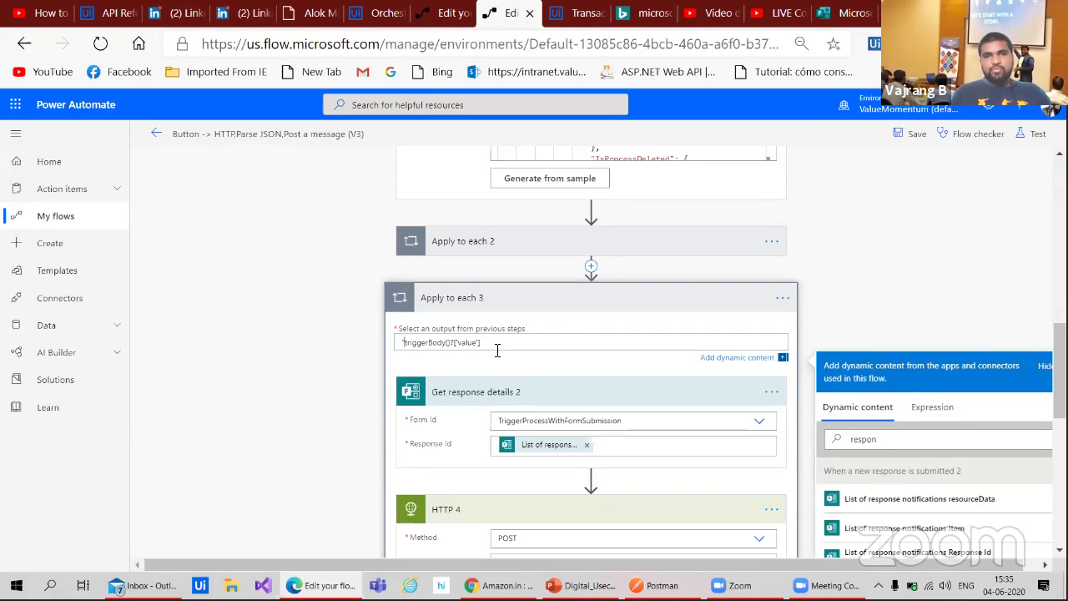
pyautogui.click(352, 390)
pyautogui.scroll(-2, 352, 391)
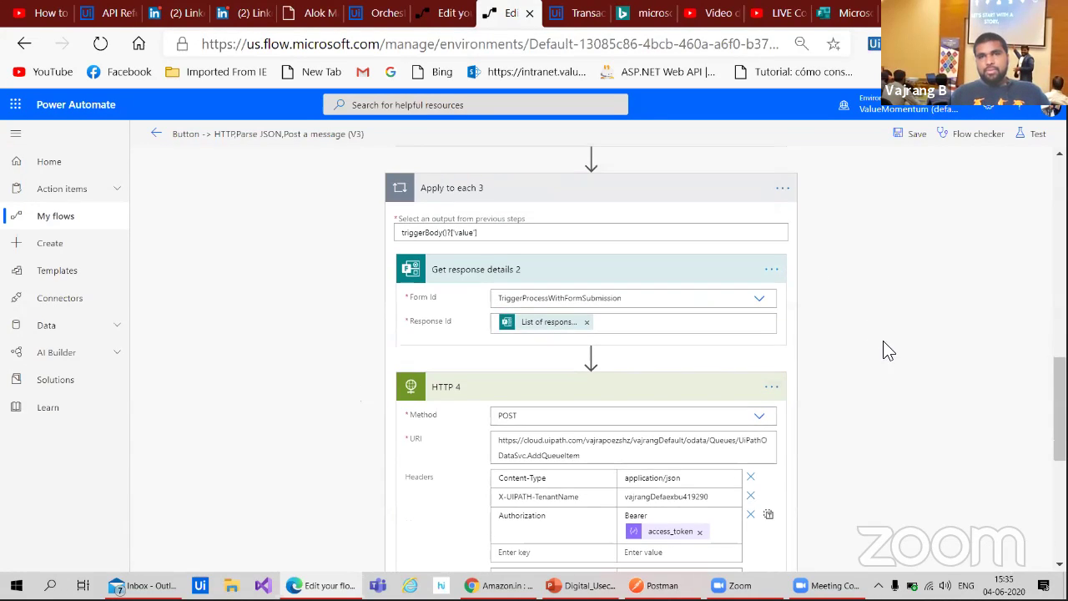
pyautogui.click(914, 134)
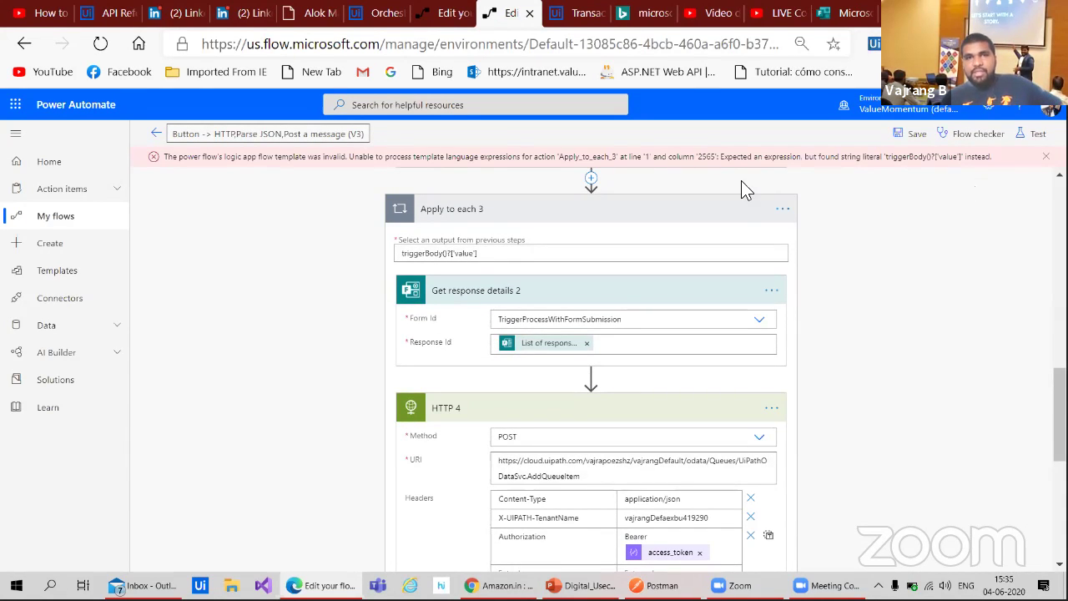
pyautogui.click(483, 253)
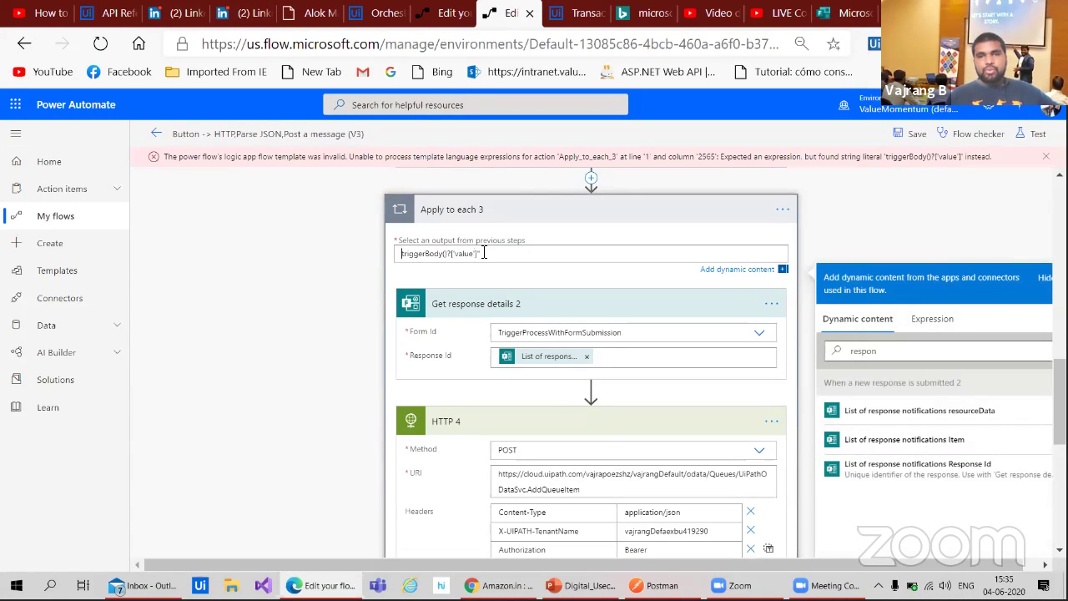
pyautogui.write('"')
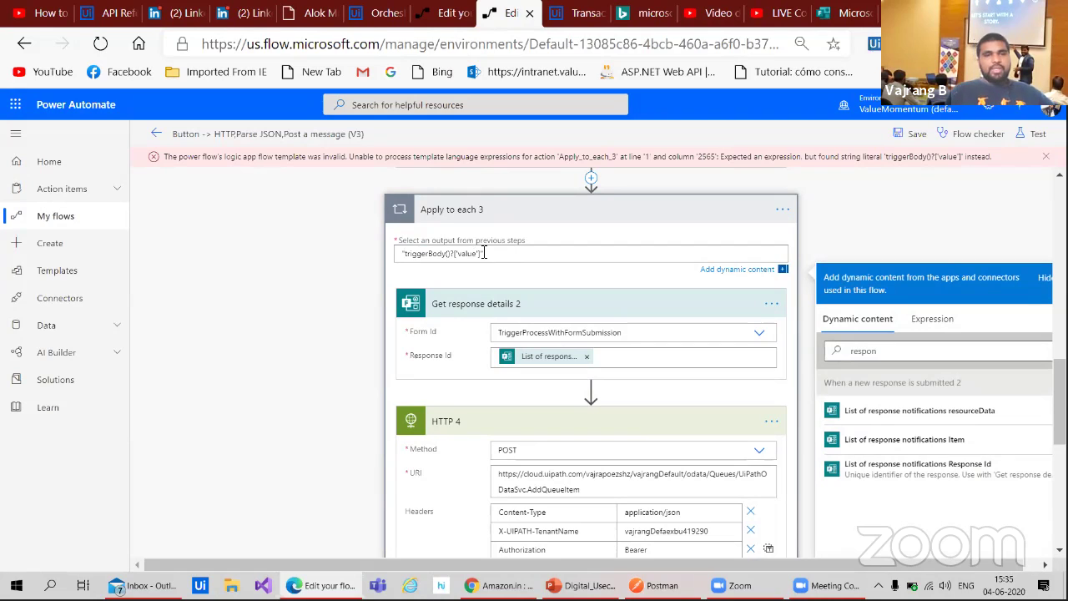
pyautogui.write('@')
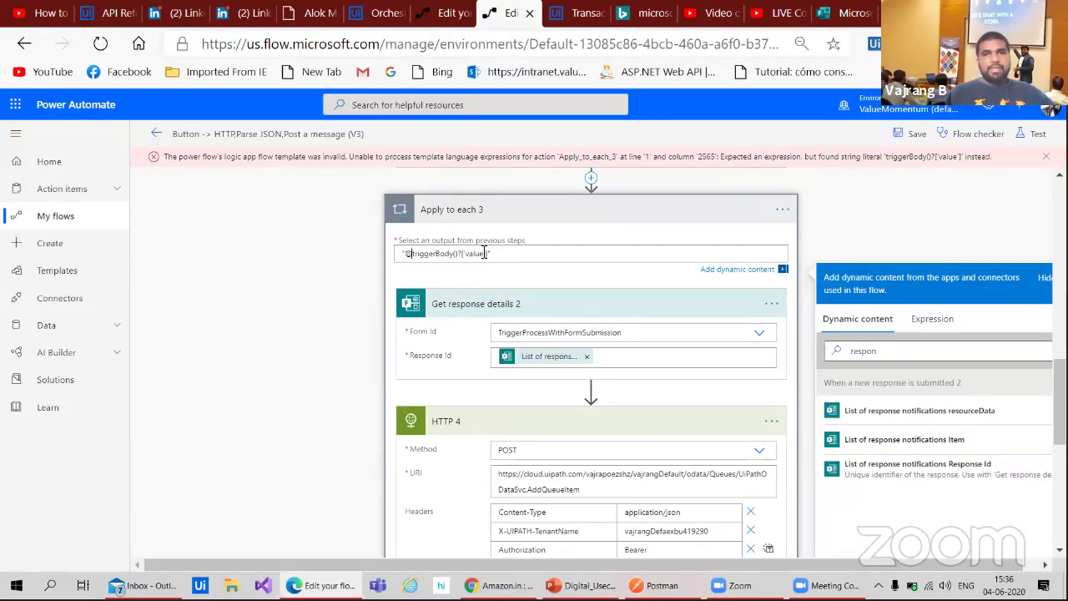
pyautogui.click(917, 135)
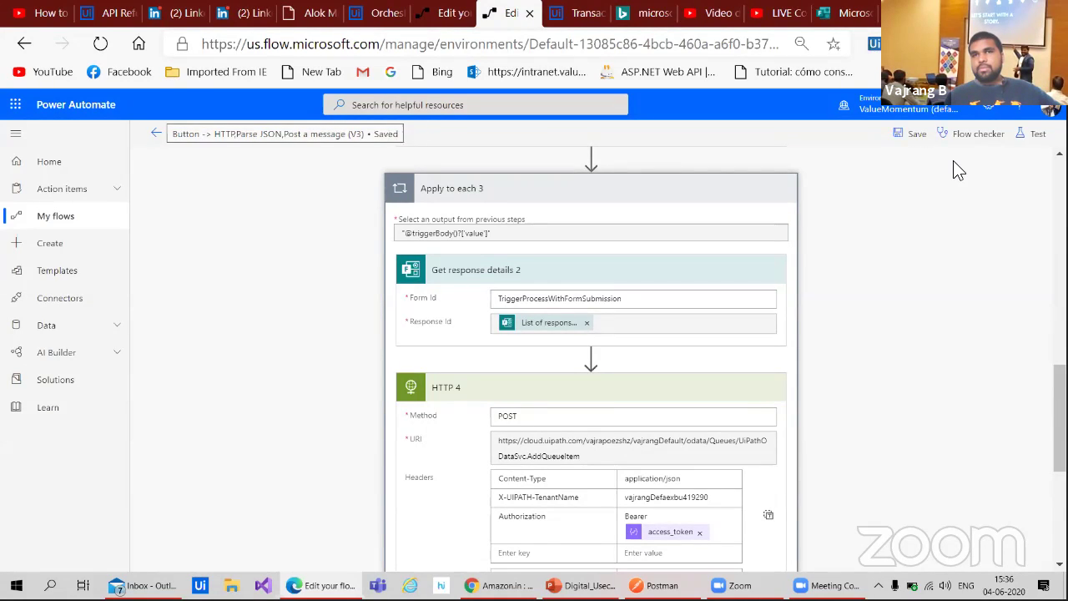
# - Test the flow using data from the most recent previous run and dismiss the Hello World message
pyautogui.click(1031, 135)
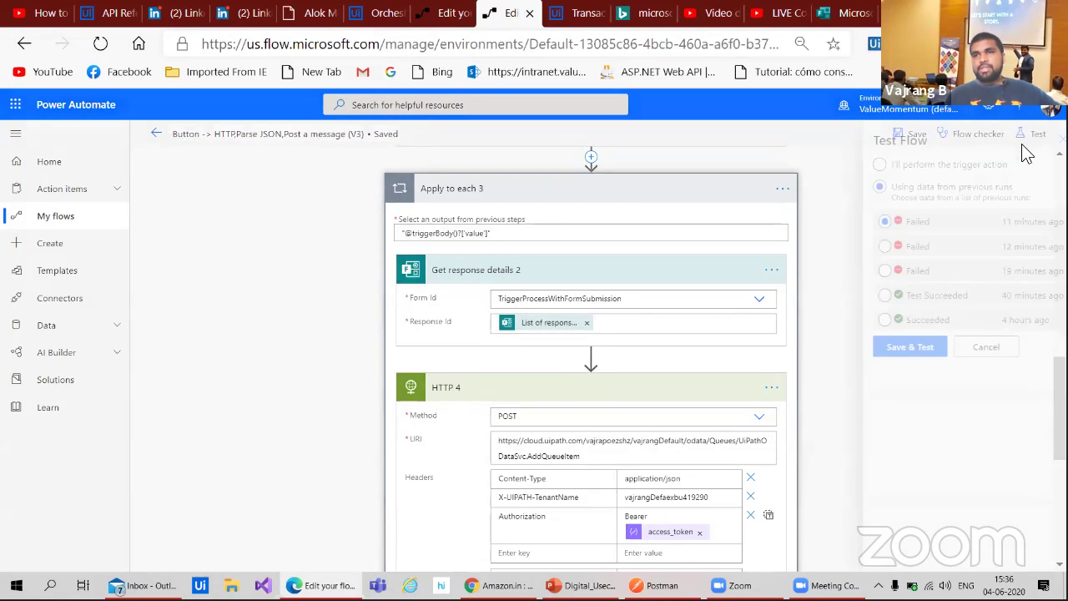
pyautogui.click(899, 348)
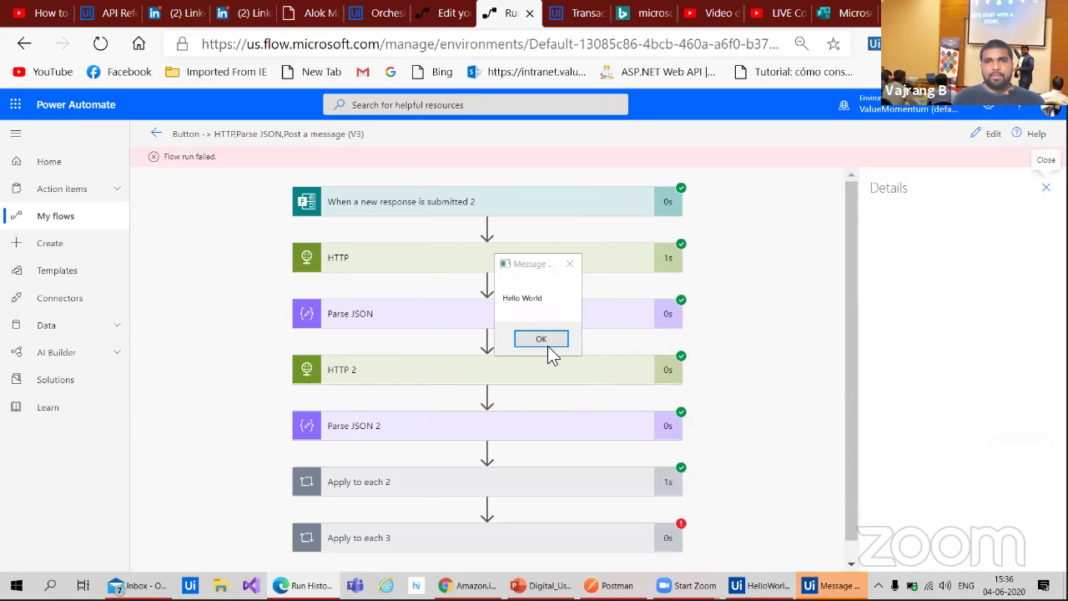
pyautogui.click(542, 338)
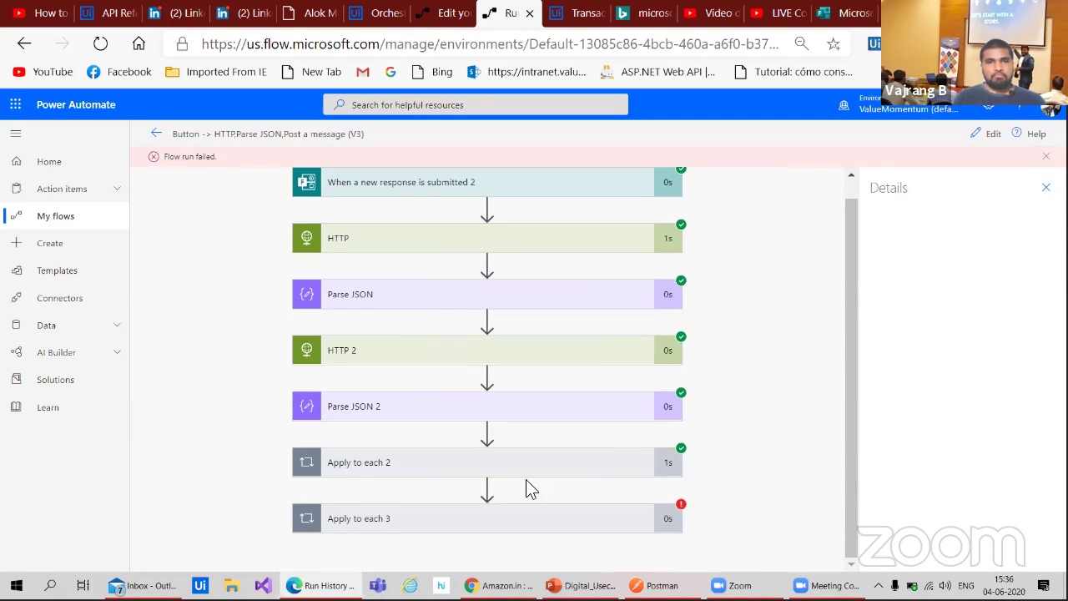
# - Examine the error details of the Apply to each 3 action in the test run
pyautogui.click(505, 519)
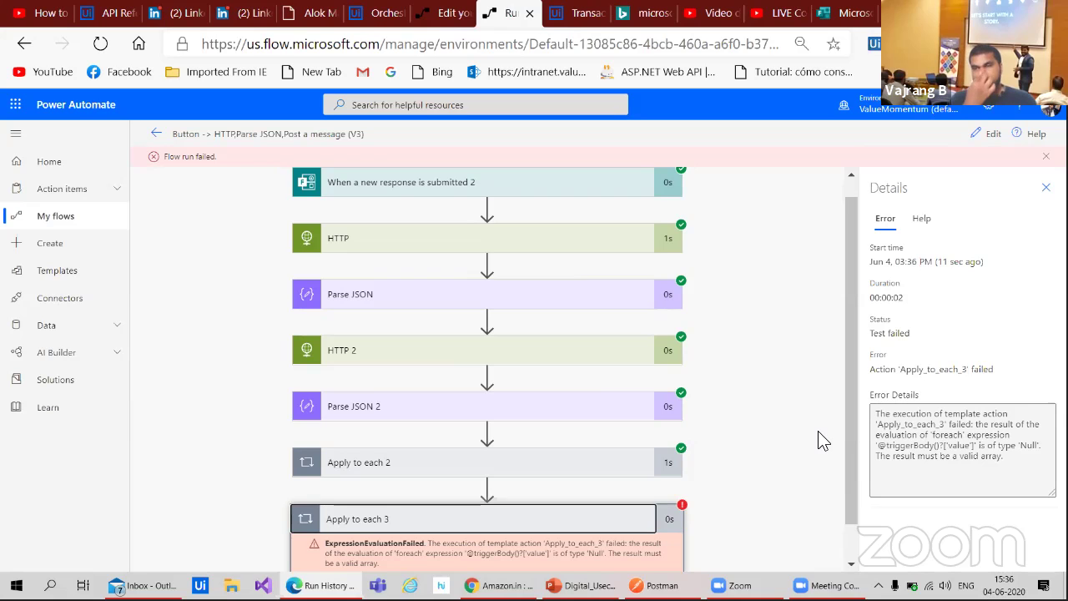
pyautogui.scroll(-2, 818, 431)
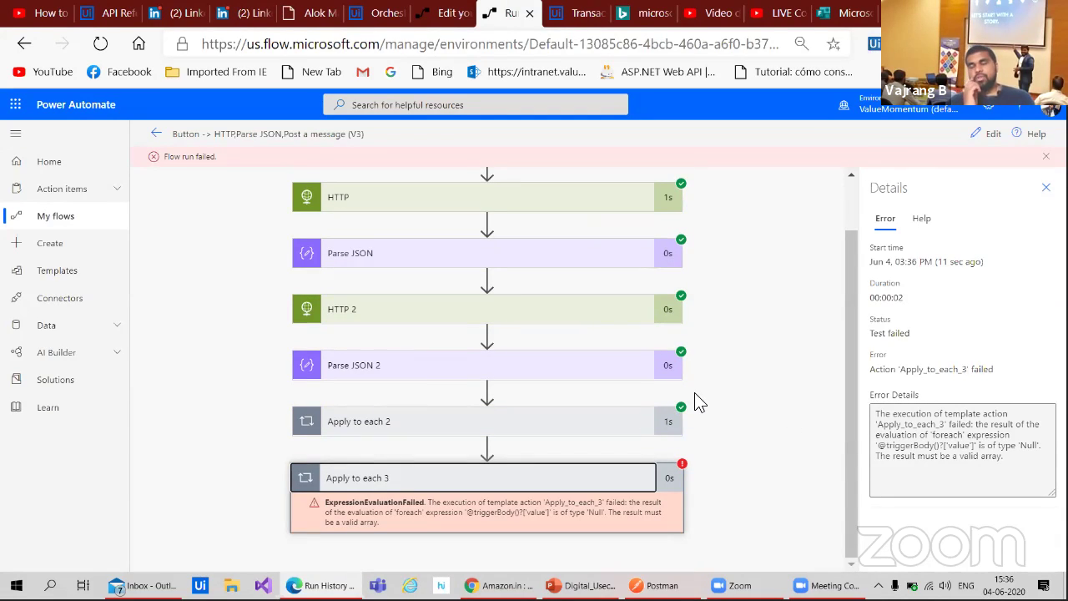
pyautogui.scroll(2, 706, 267)
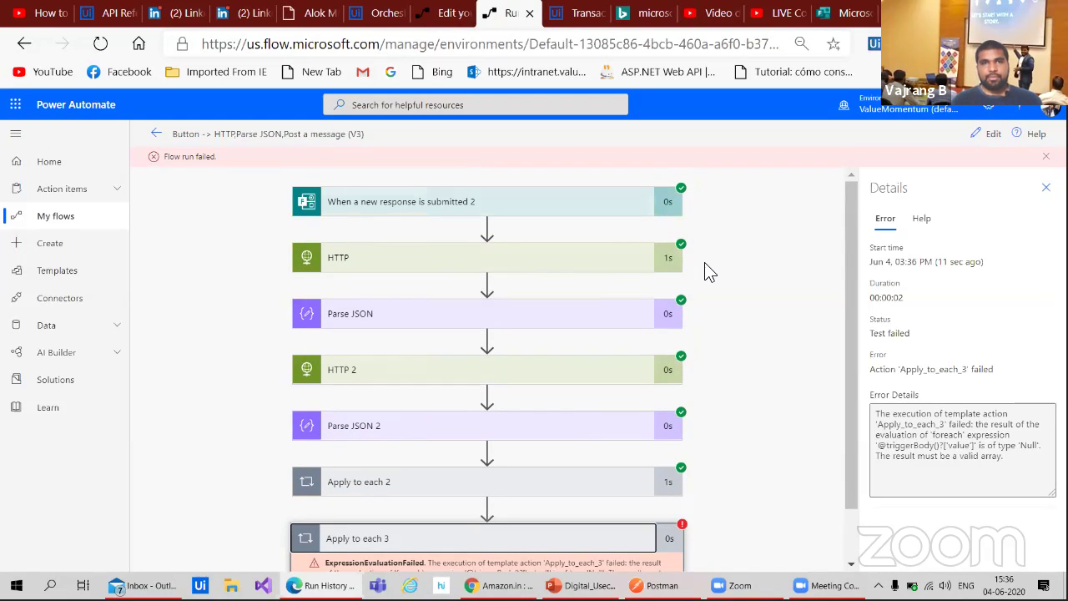
# - Examine the form ID, output headers and response body of the "When a new response is submitted 2" trigger in the test run
pyautogui.click(442, 207)
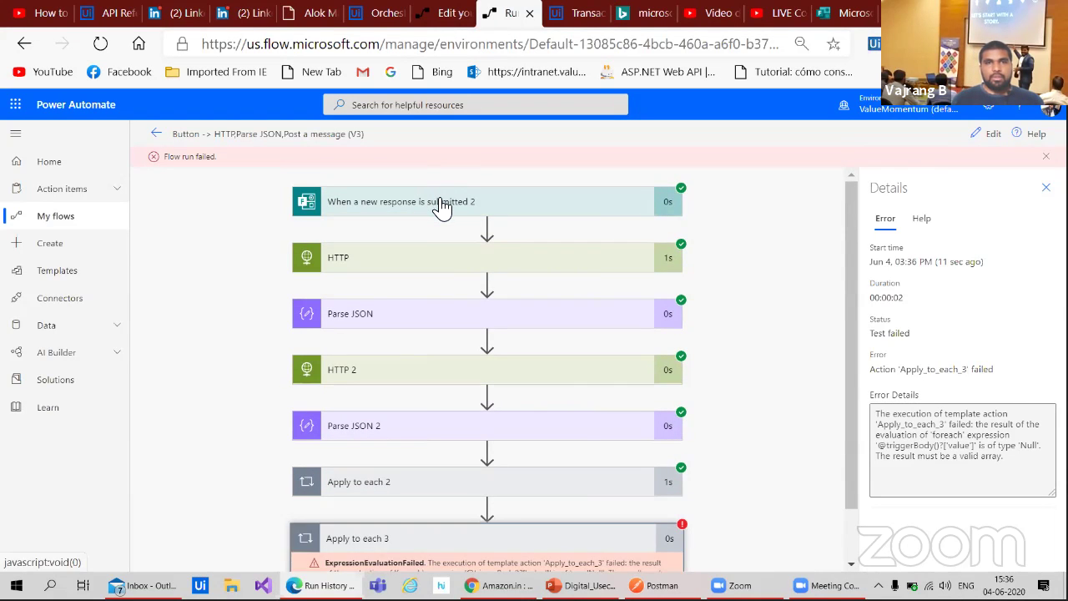
pyautogui.scroll(-2, 728, 384)
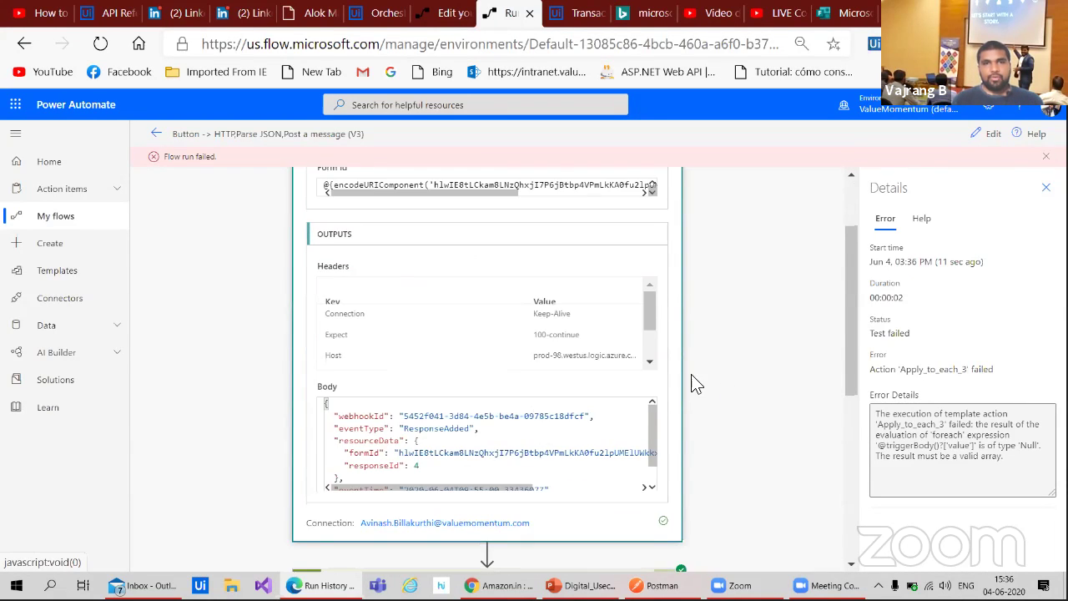
pyautogui.scroll(-3, 409, 397)
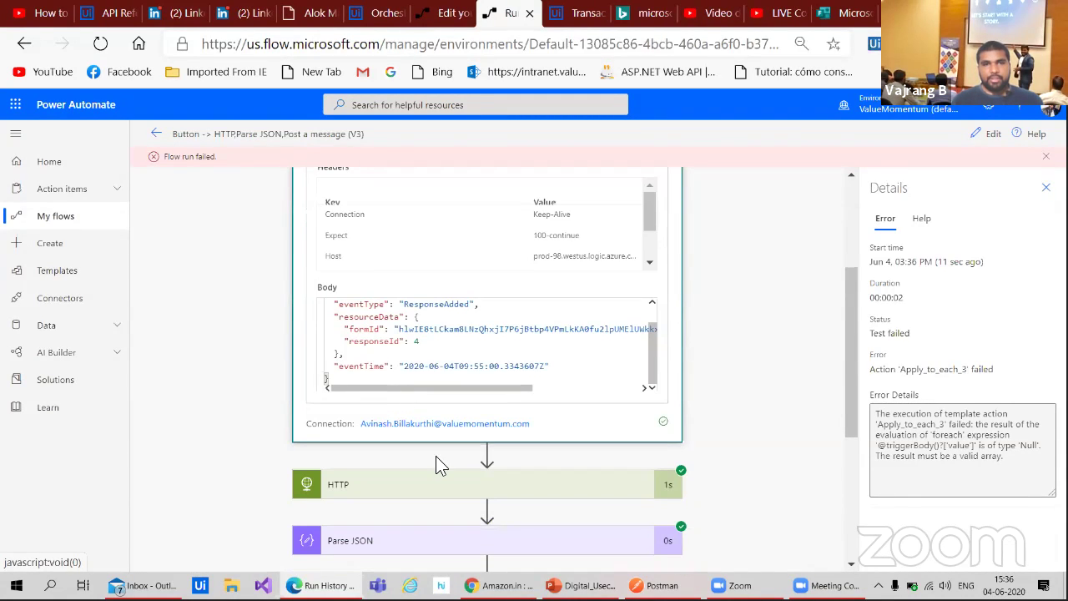
pyautogui.scroll(3, 410, 377)
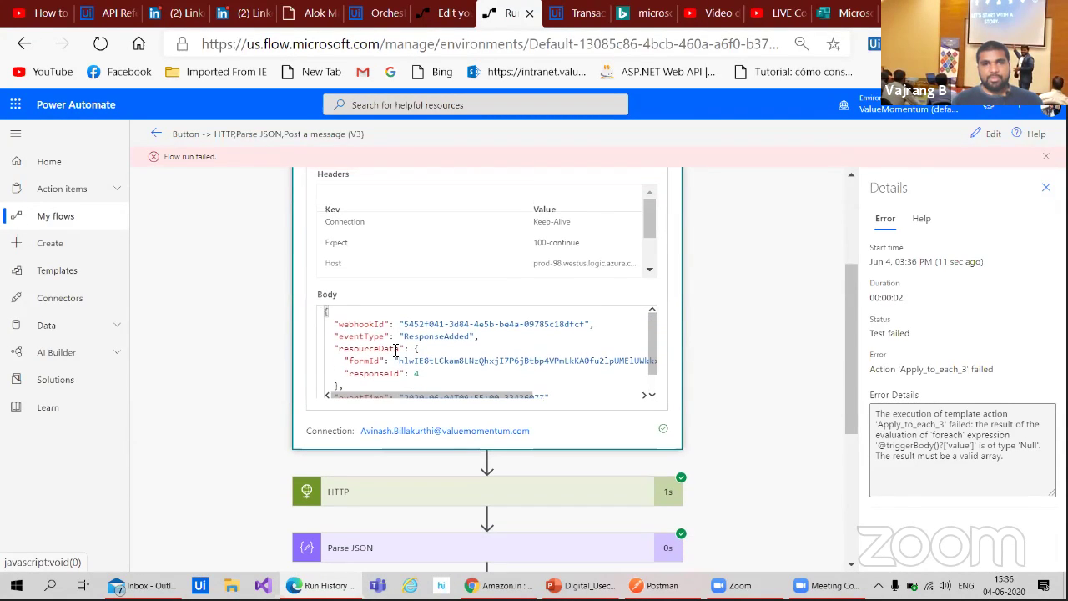
pyautogui.scroll(1, 394, 355)
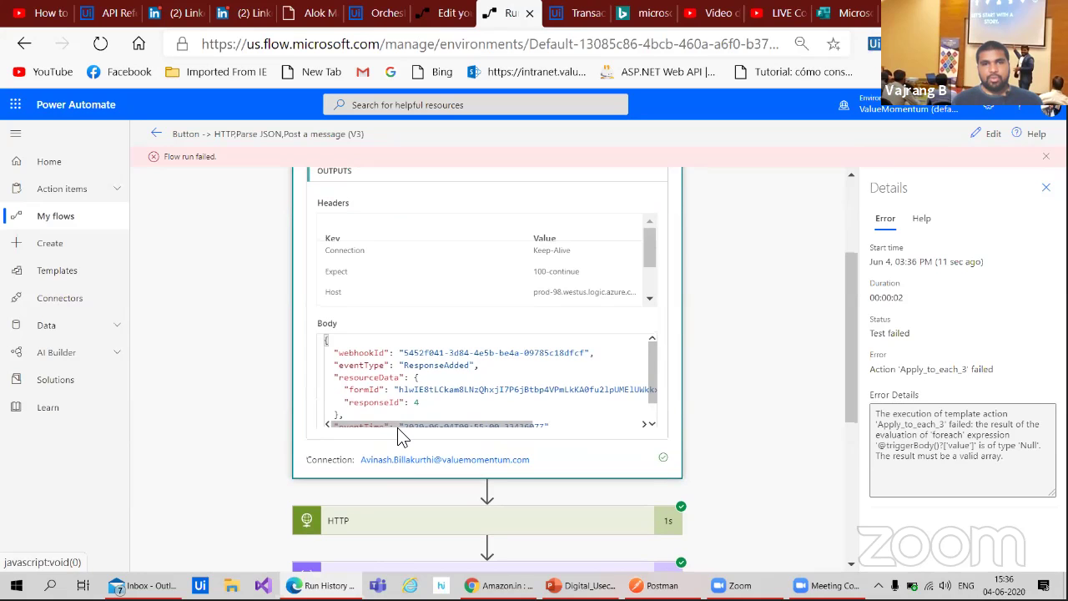
pyautogui.moveTo(400, 428); pyautogui.dragTo(590, 419)
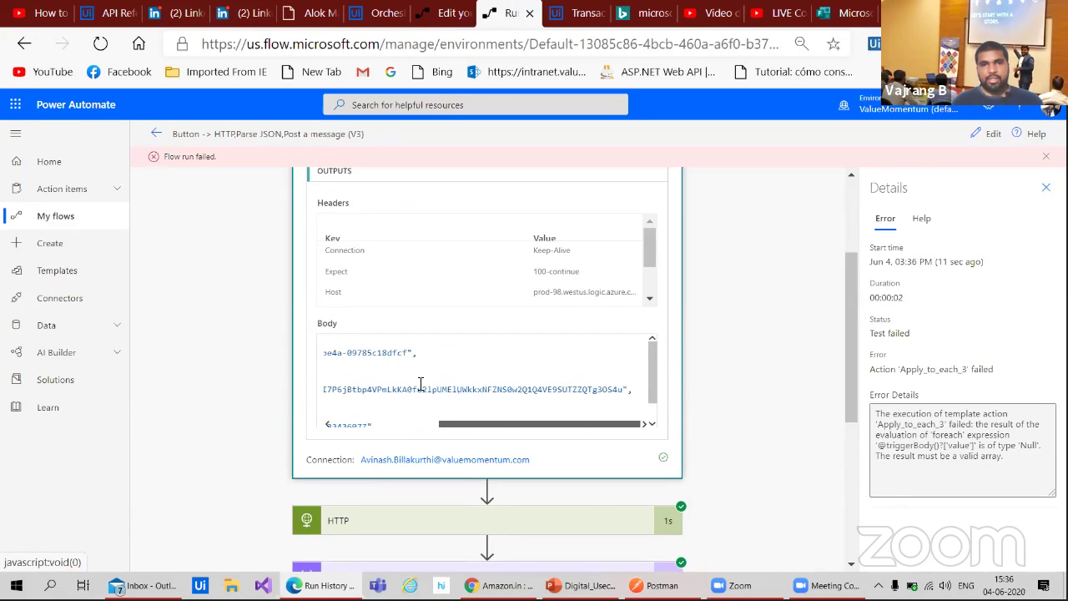
pyautogui.hscroll(-5, 420, 383)
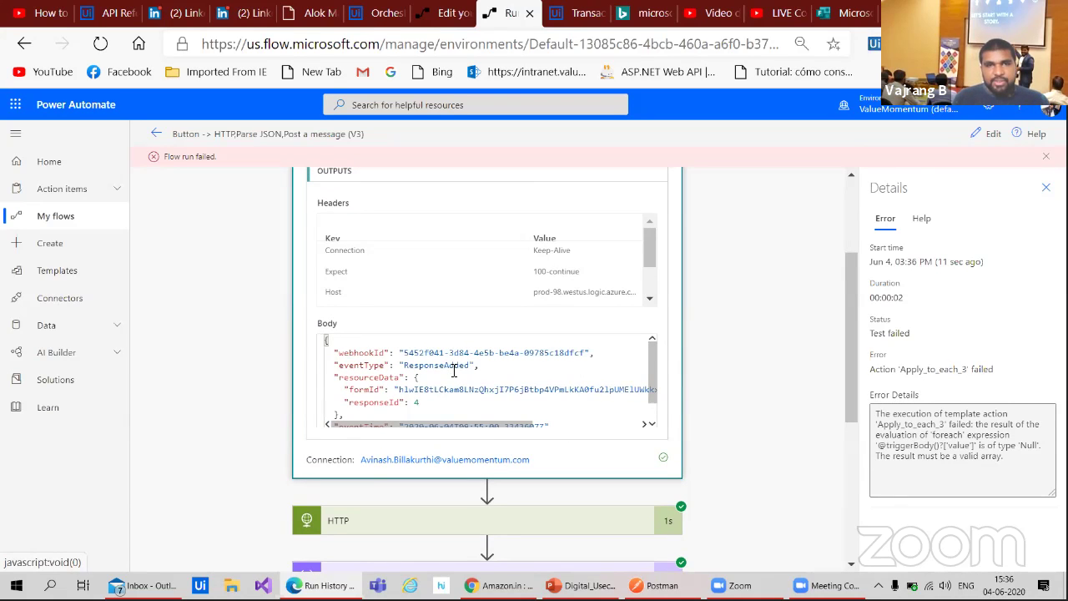
pyautogui.scroll(2, 454, 371)
pyautogui.scroll(-1, 526, 353)
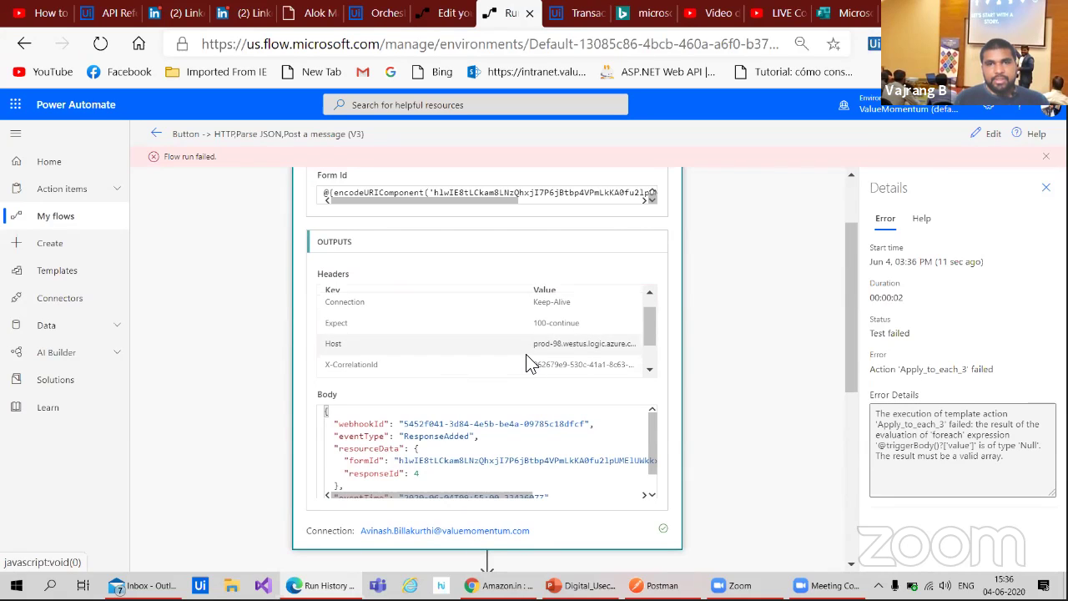
pyautogui.scroll(-2, 527, 363)
pyautogui.scroll(2, 717, 358)
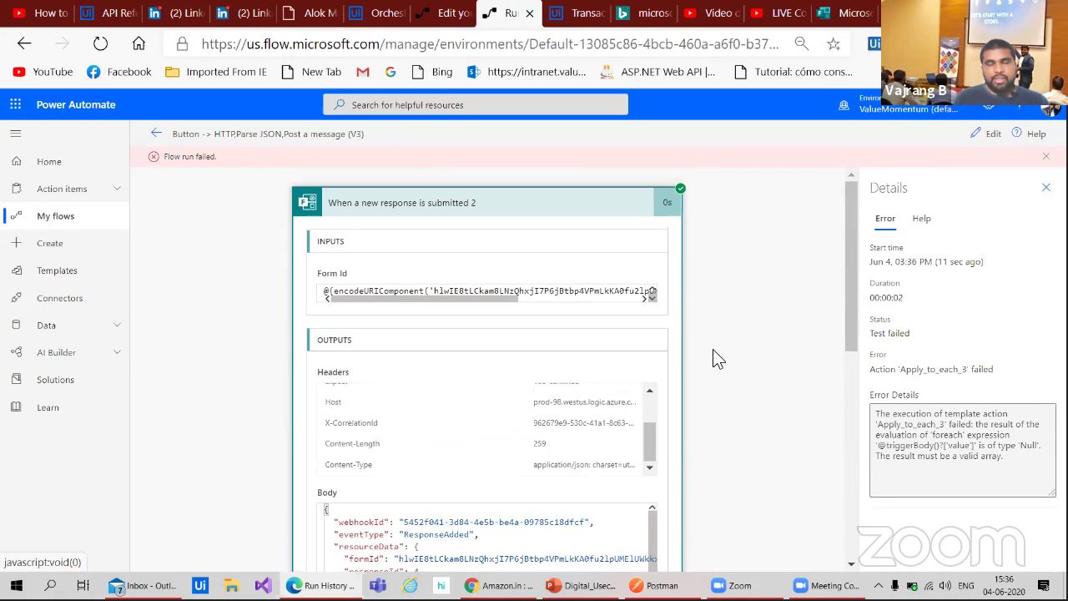
pyautogui.moveTo(452, 293); pyautogui.dragTo(341, 335)
pyautogui.scroll(-4, 258, 354)
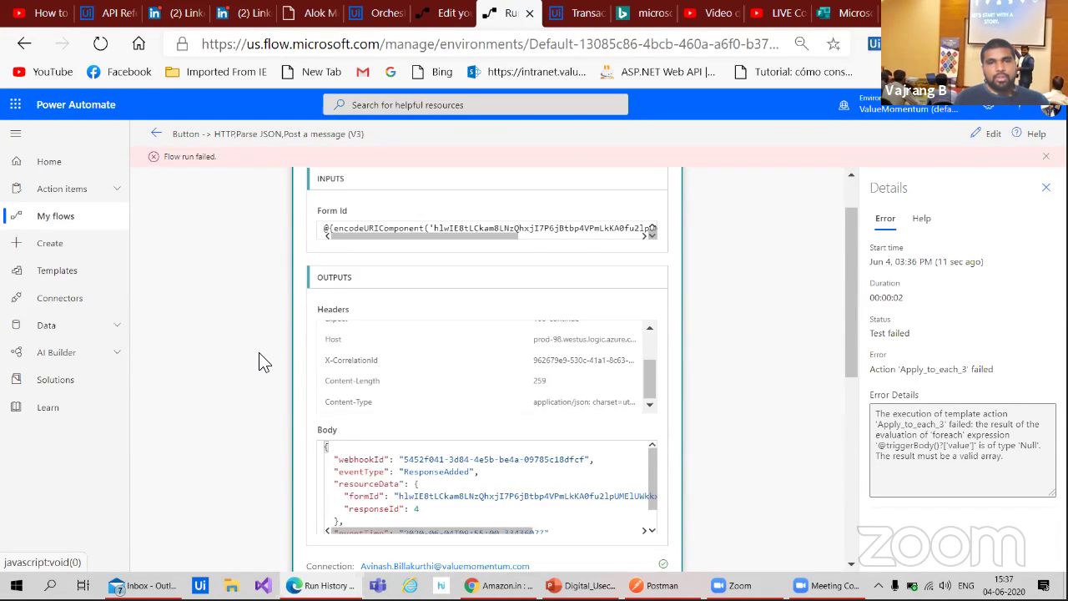
pyautogui.scroll(-1, 259, 361)
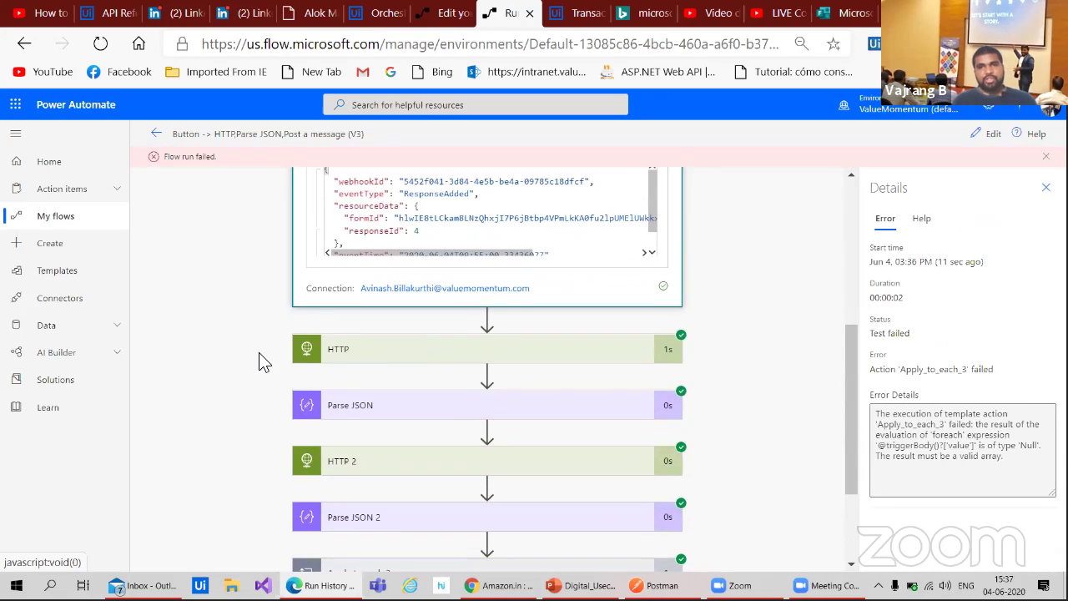
pyautogui.scroll(-2, 269, 349)
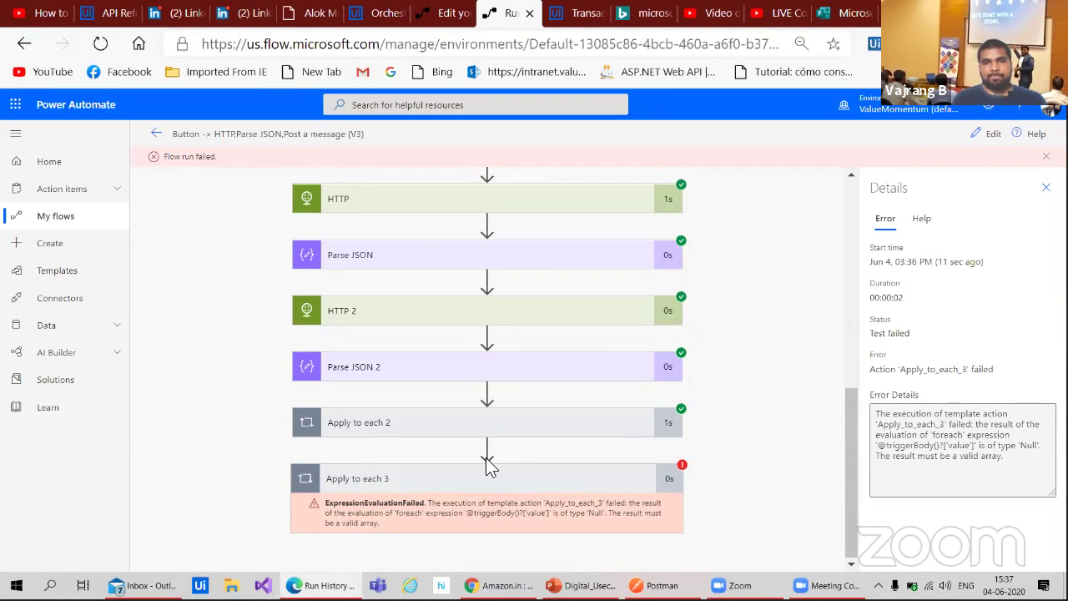
# - Reopen the flow for editing, and open the solved forum thread "Getting data from Microsoft Forms into Flows" from the Bing search results
pyautogui.click(984, 136)
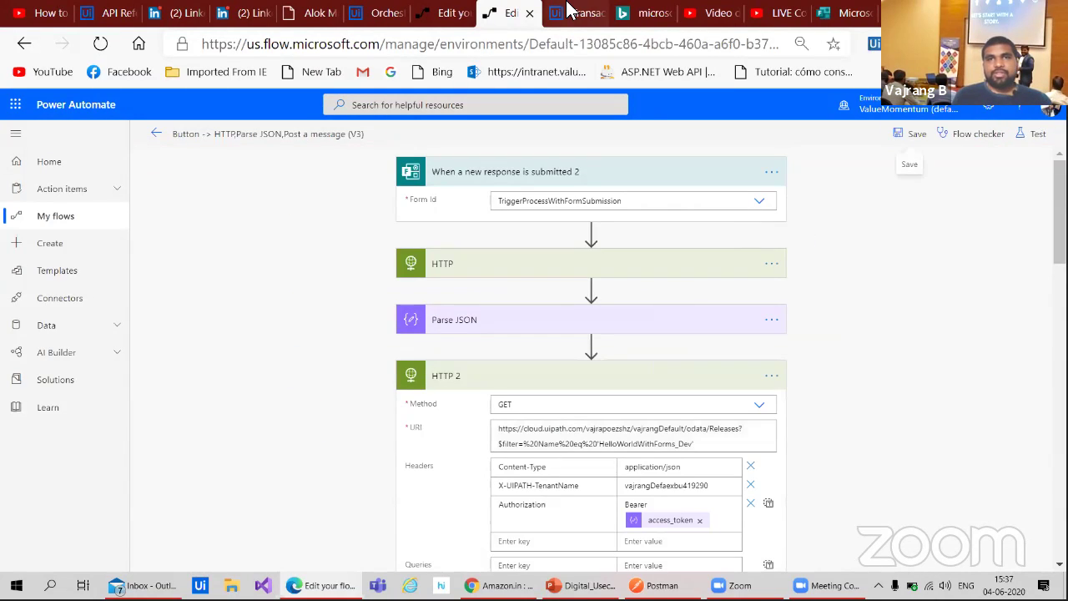
pyautogui.click(572, 14)
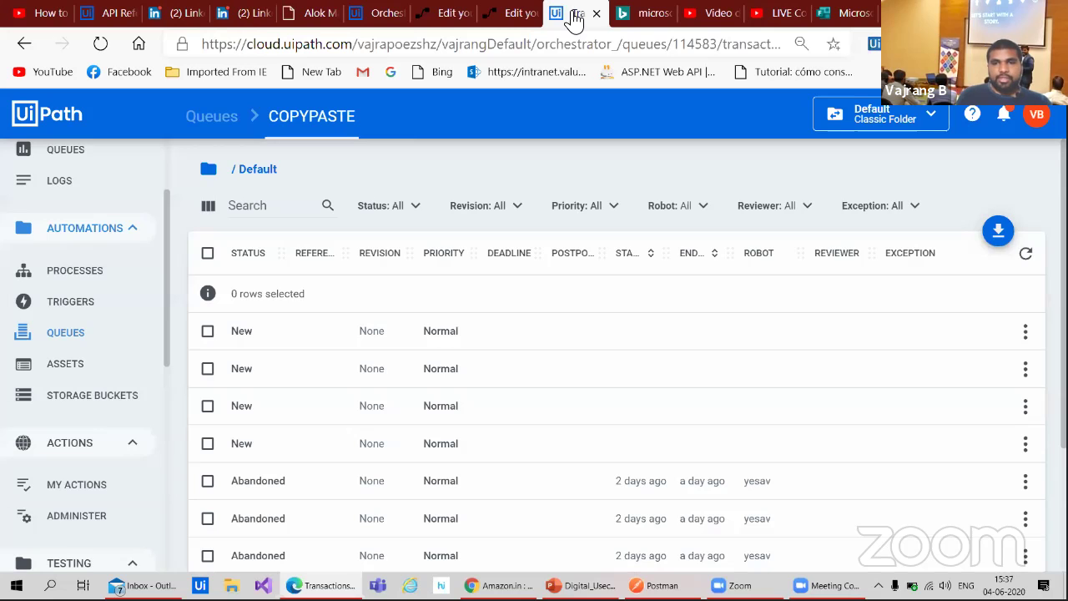
pyautogui.click(653, 14)
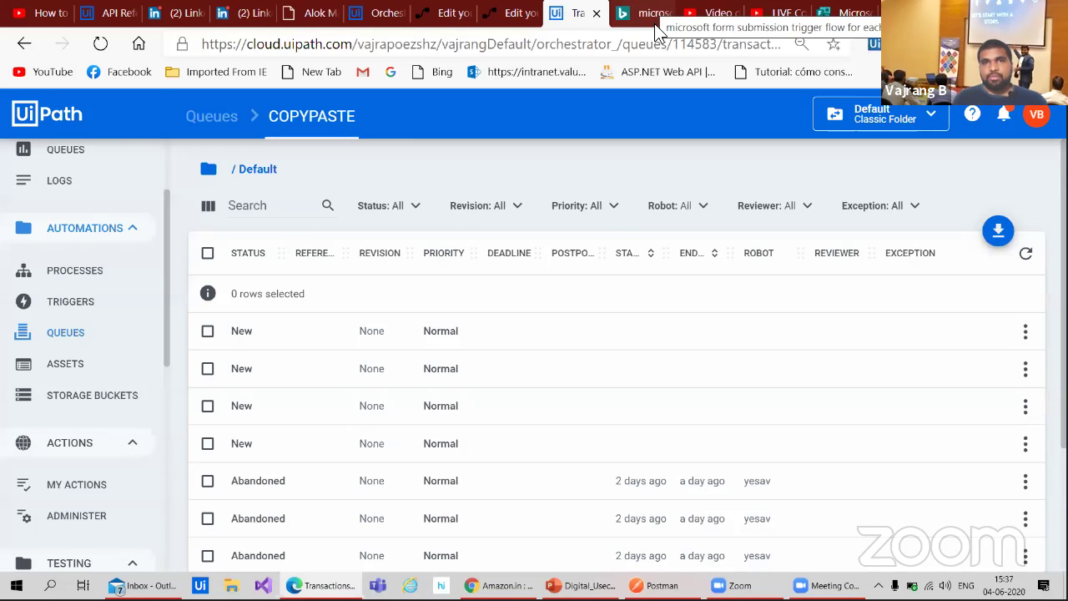
pyautogui.scroll(-2, 492, 302)
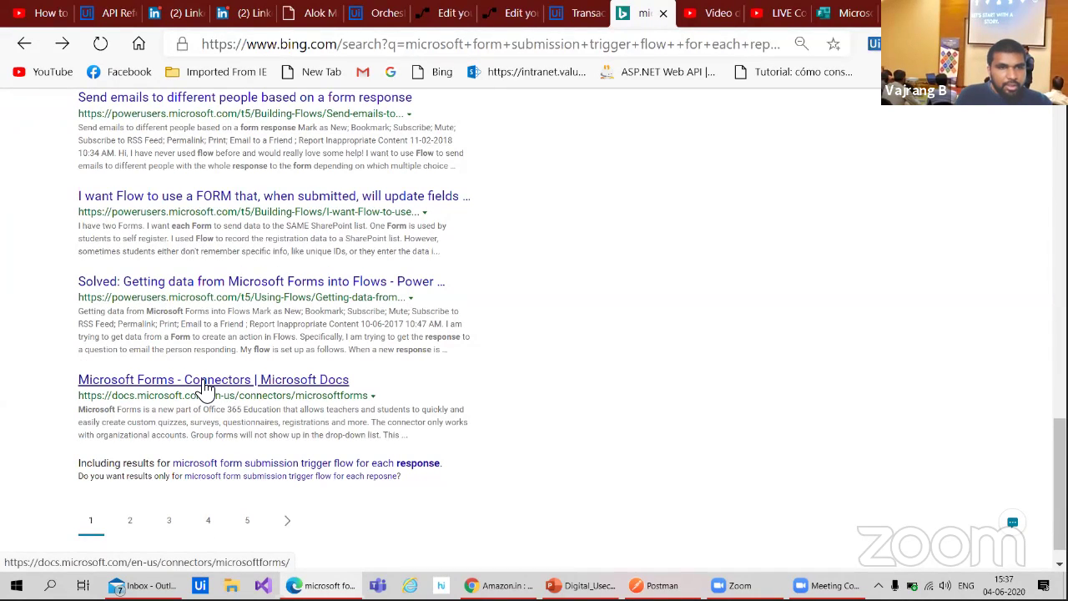
pyautogui.scroll(-1, 207, 391)
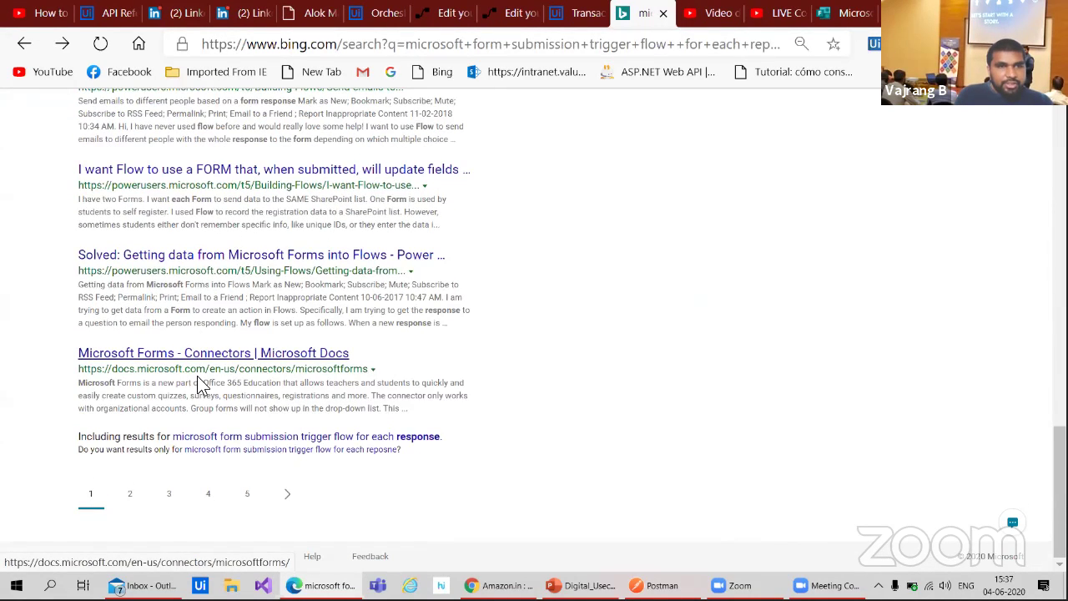
pyautogui.click(173, 257)
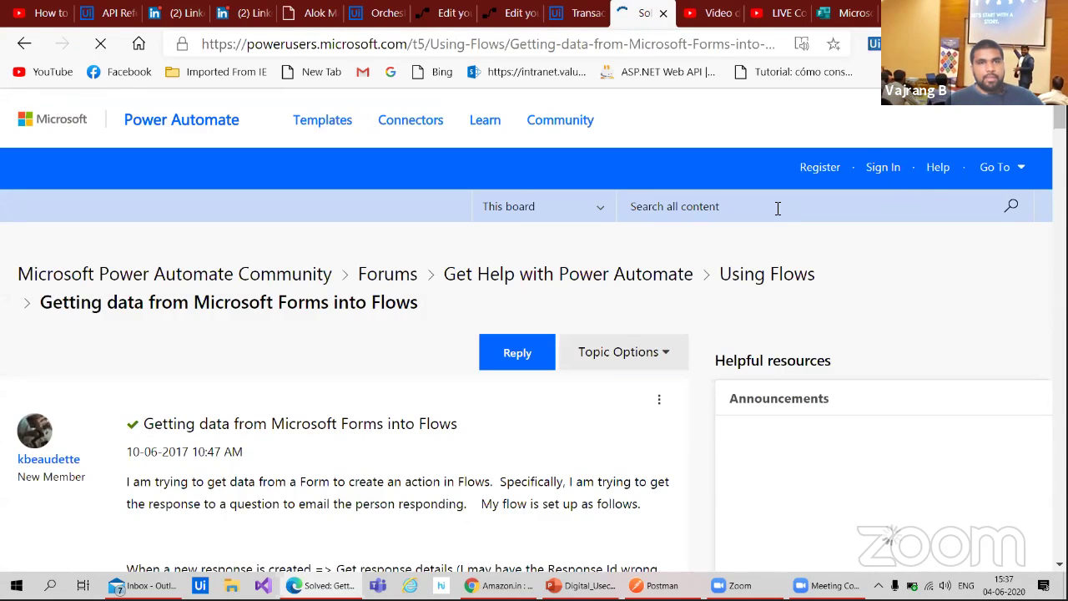
# - Read the thread's accepted solution and replies for the expression to use with the form's response ID
pyautogui.scroll(-3, 472, 448)
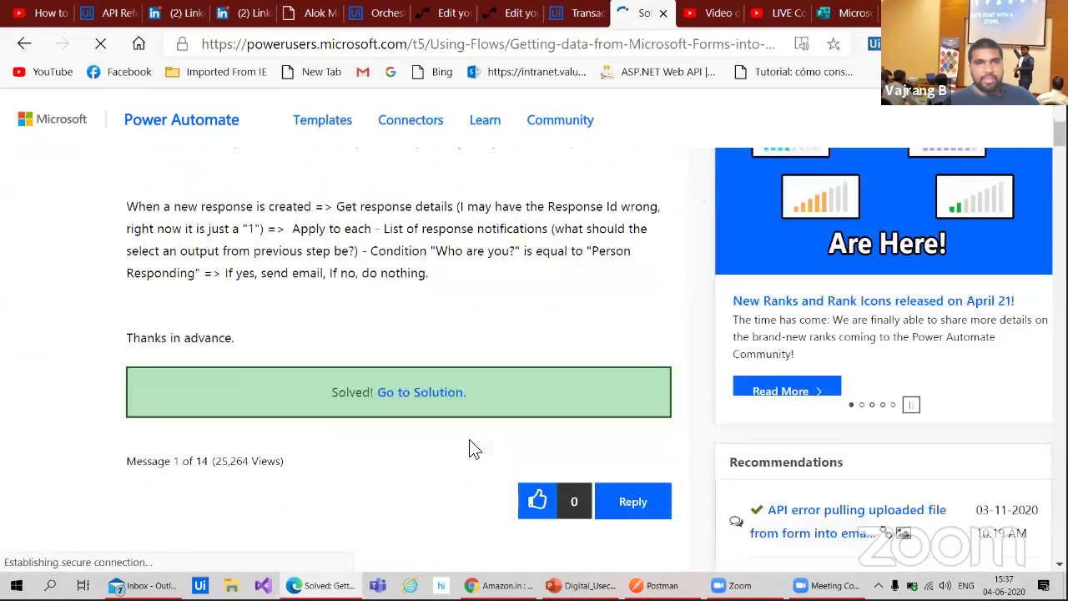
pyautogui.scroll(-3, 472, 448)
pyautogui.scroll(-5, 469, 448)
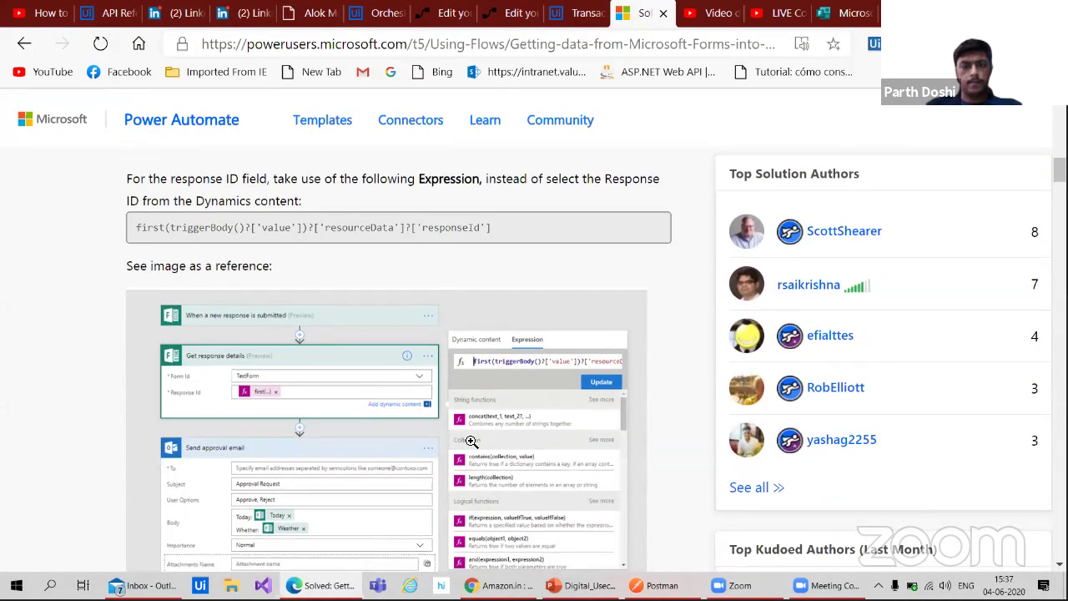
pyautogui.scroll(-1, 471, 442)
pyautogui.scroll(-2, 471, 441)
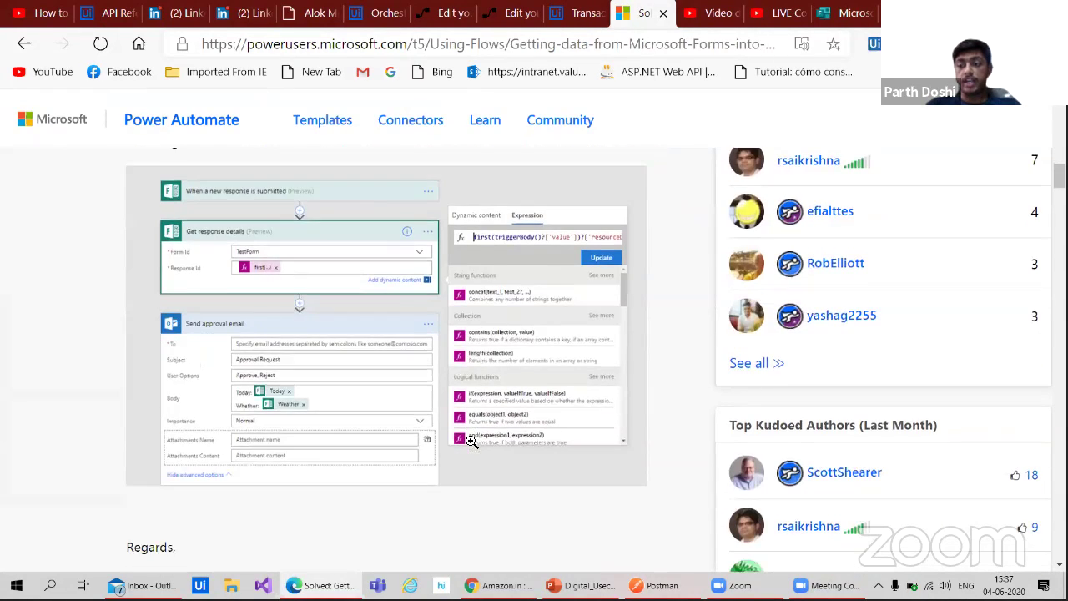
pyautogui.scroll(2, 471, 442)
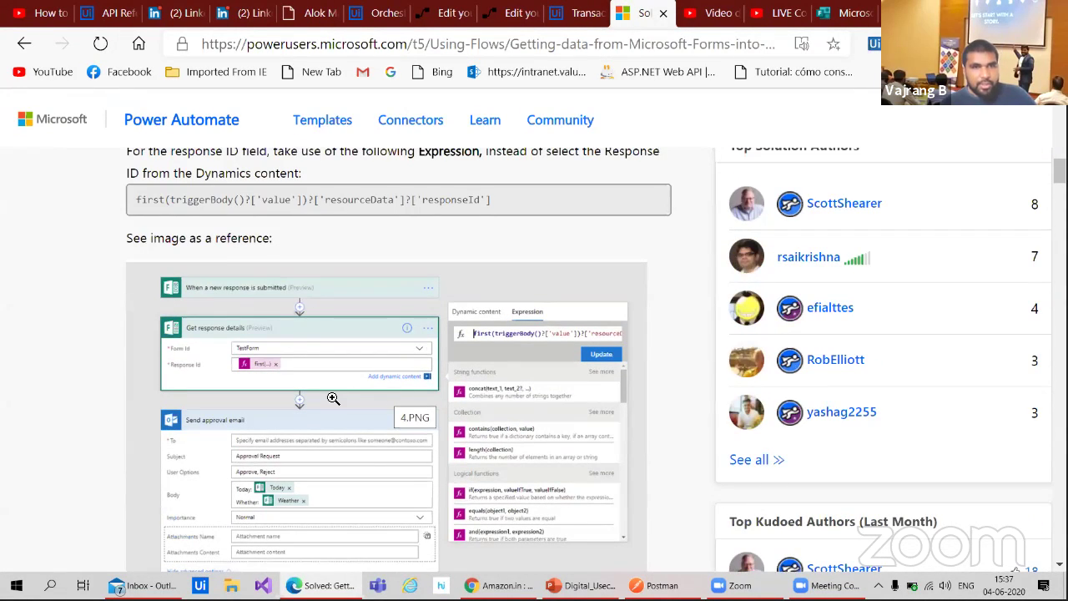
pyautogui.scroll(-1, 333, 398)
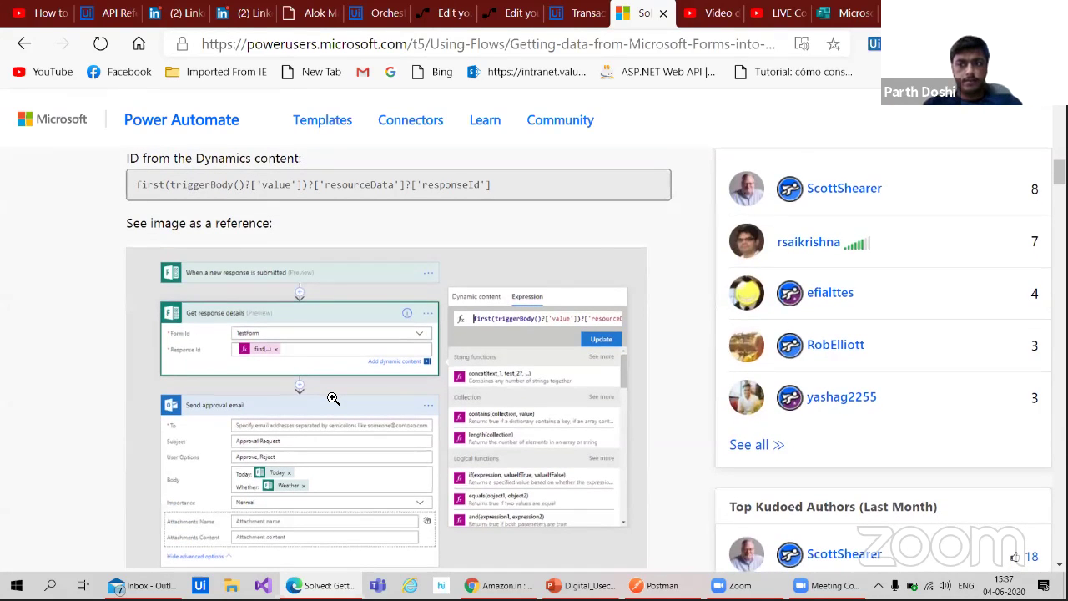
pyautogui.scroll(-10, 332, 398)
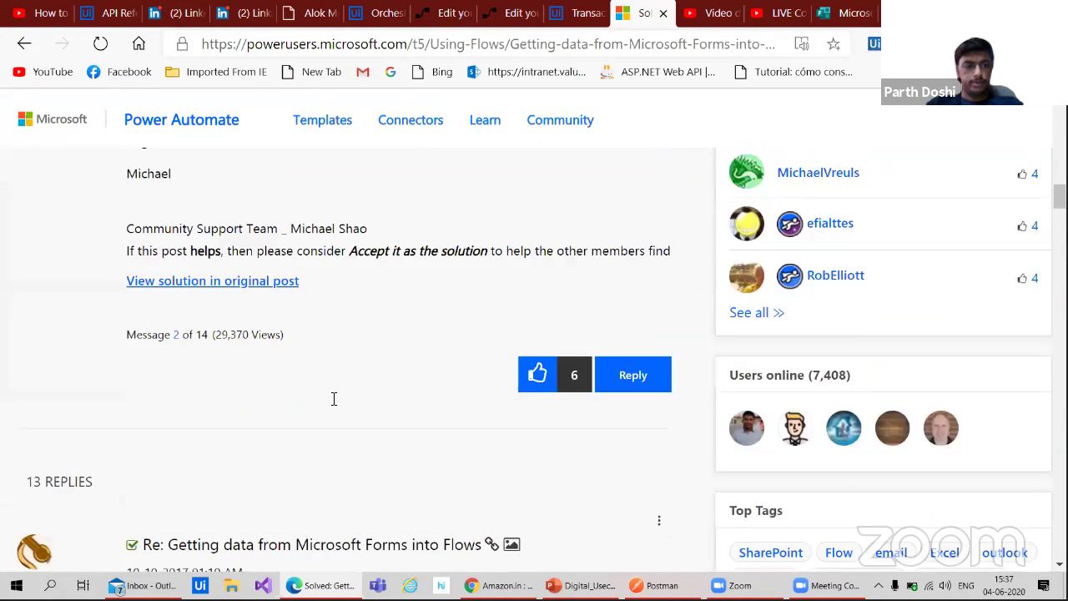
pyautogui.scroll(-5, 333, 398)
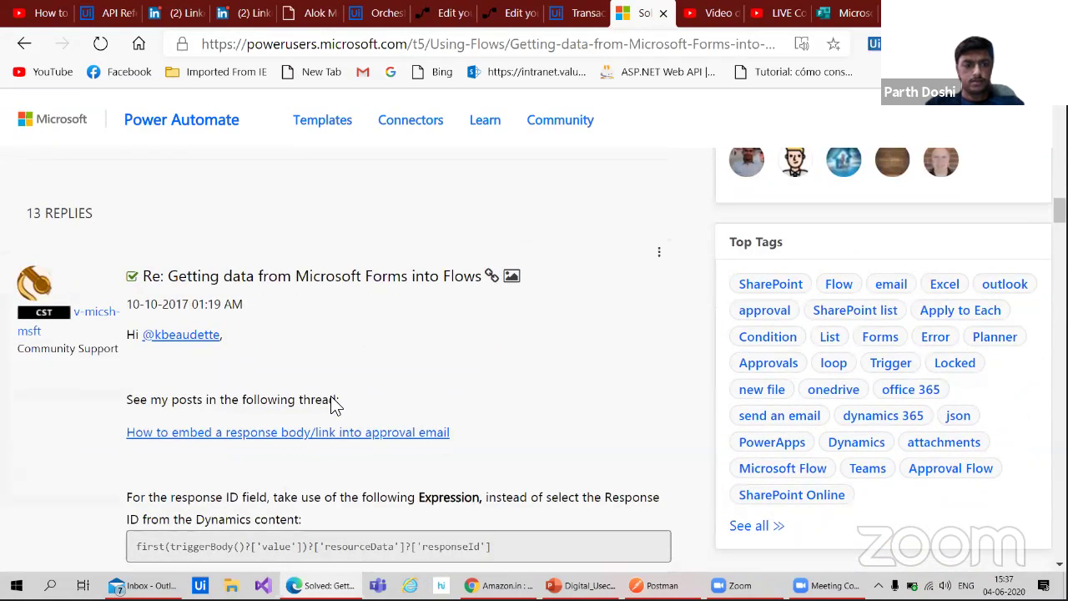
# - Return to the editor of the Button -> HTTP,Parse JSON,Post a message (V3) flow and clear the input of Apply to each 3
pyautogui.click(760, 23)
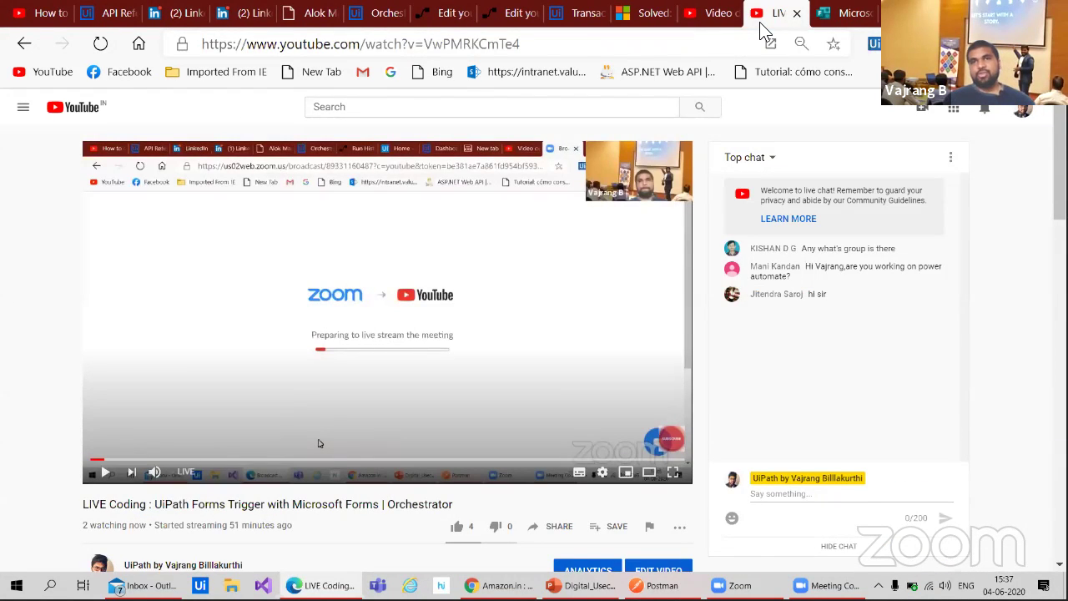
pyautogui.click(584, 15)
pyautogui.click(510, 15)
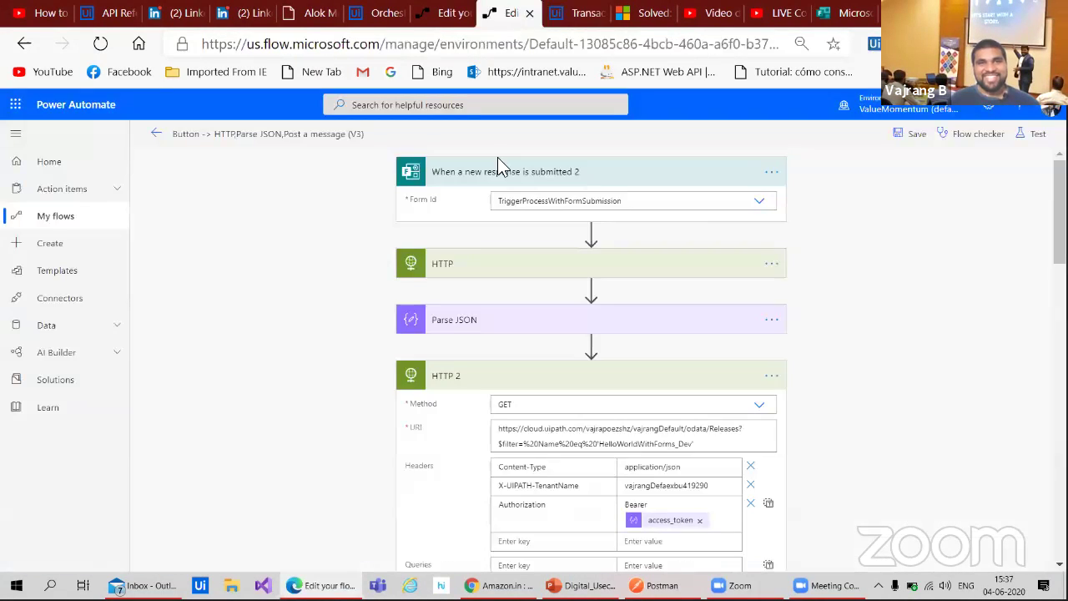
pyautogui.scroll(-4, 439, 327)
pyautogui.scroll(-15, 438, 326)
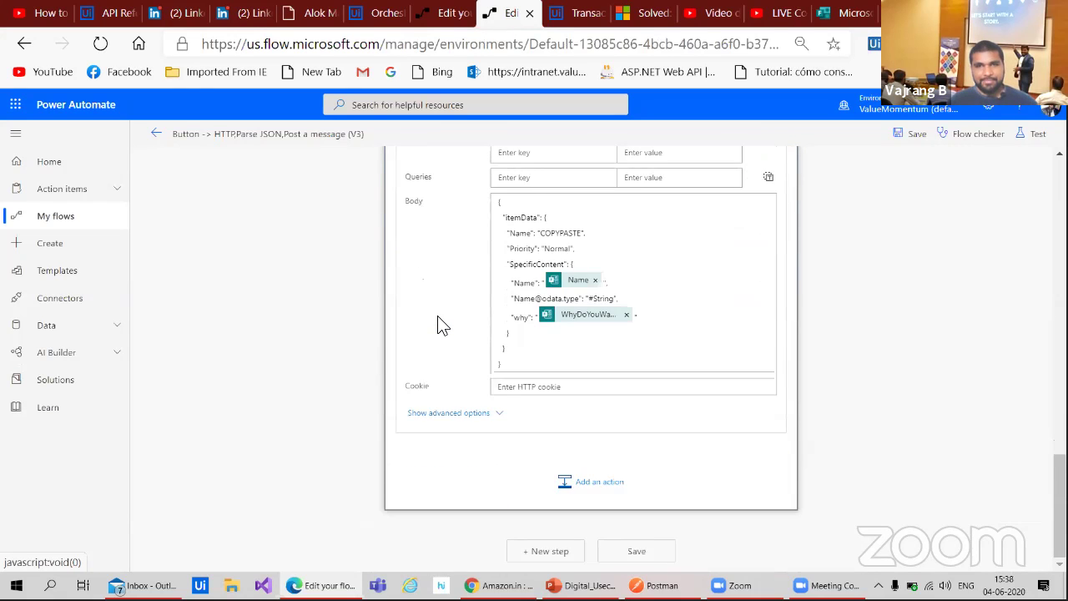
pyautogui.scroll(4, 442, 326)
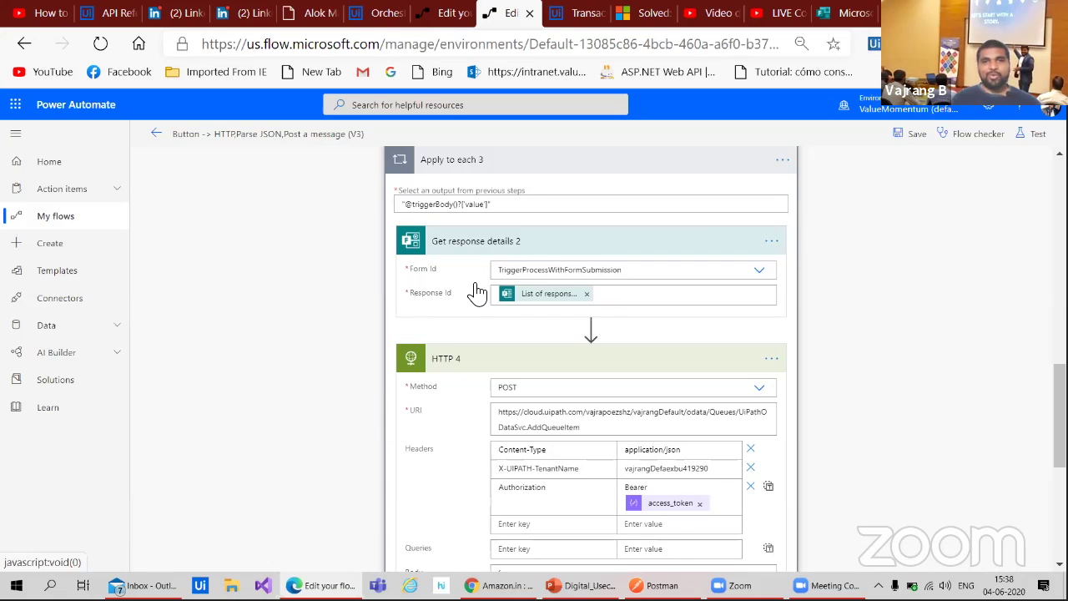
pyautogui.click(502, 203)
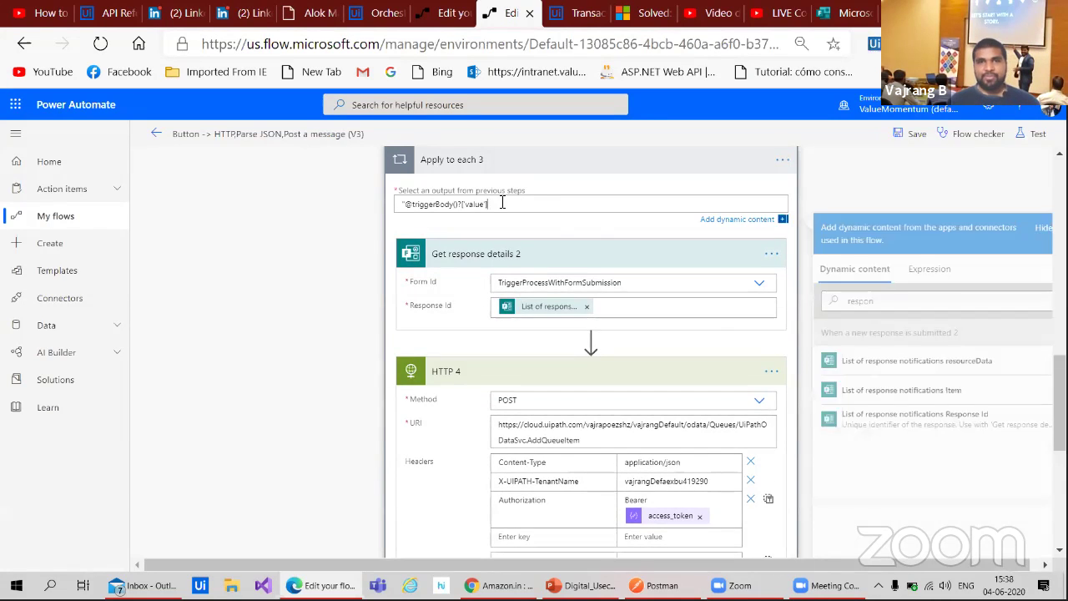
pyautogui.press('BackSpace')
pyautogui.press('BackSpace')
pyautogui.press('BackSpace')
pyautogui.press('BackSpace')
pyautogui.press('BackSpace')
pyautogui.press('BackSpace')
pyautogui.press('BackSpace')
pyautogui.press('BackSpace')
pyautogui.press('BackSpace')
pyautogui.press('BackSpace')
pyautogui.press('BackSpace')
pyautogui.press('BackSpace')
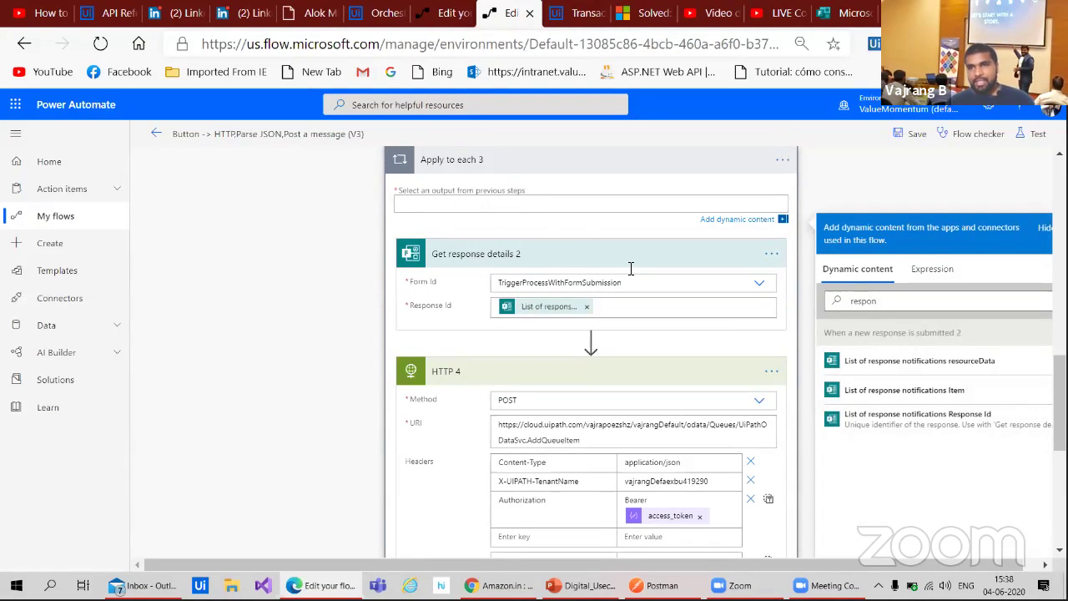
# - Clear the dynamic content filter and search the available outputs for "form" and "resp"
pyautogui.click(895, 301)
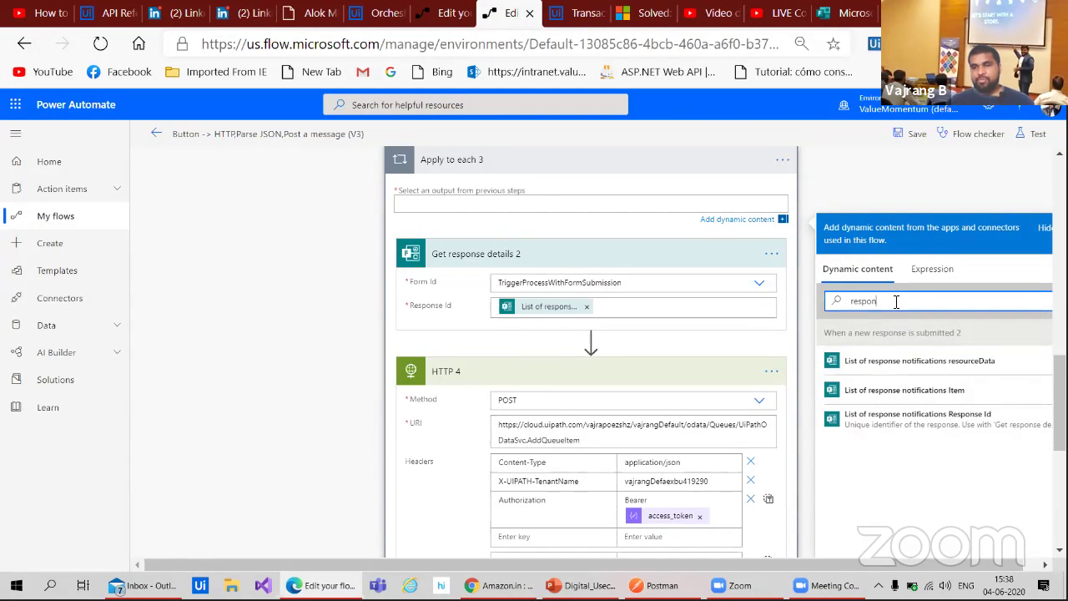
pyautogui.press('BackSpace')
pyautogui.press('BackSpace')
pyautogui.press('BackSpace')
pyautogui.press('BackSpace')
pyautogui.press('BackSpace')
pyautogui.press('BackSpace')
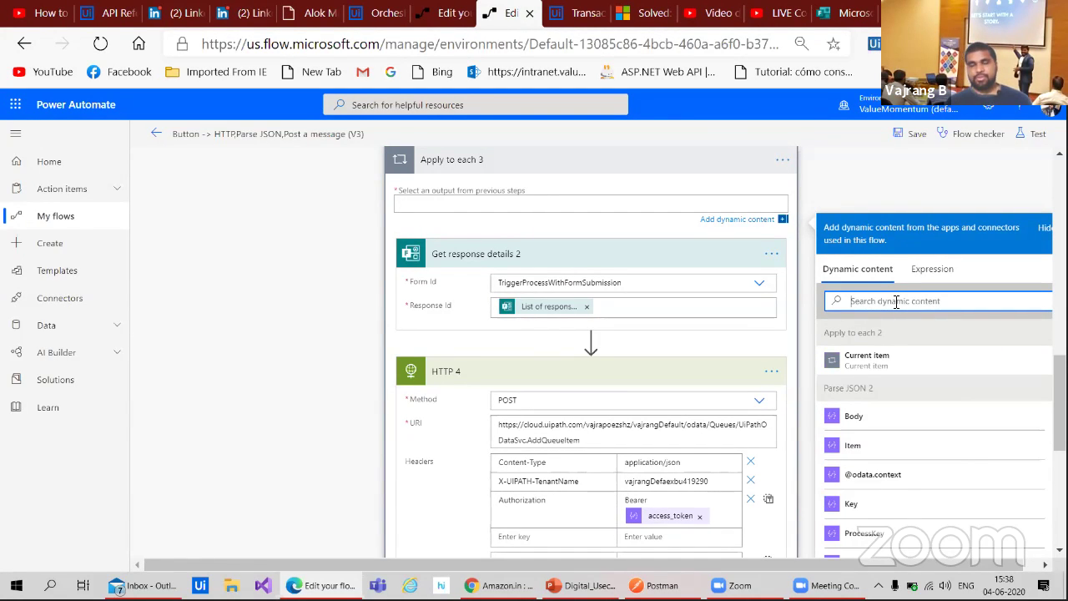
pyautogui.write('fo')
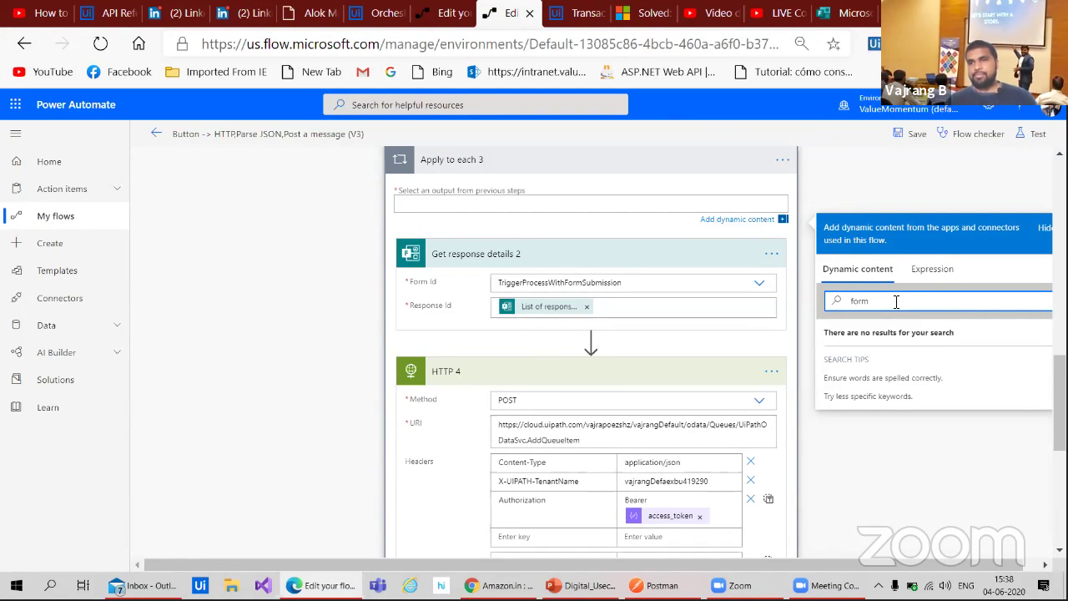
pyautogui.press('BackSpace')
pyautogui.press('BackSpace')
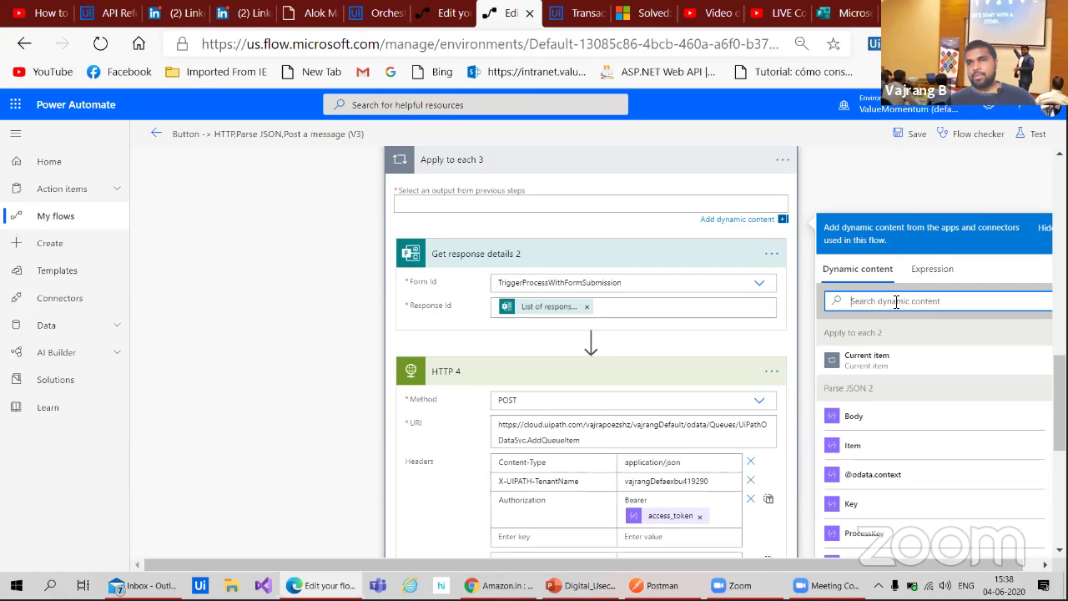
pyautogui.write('resp')
pyautogui.press('BackSpace')
pyautogui.press('BackSpace')
pyautogui.press('BackSpace')
pyautogui.press('BackSpace')
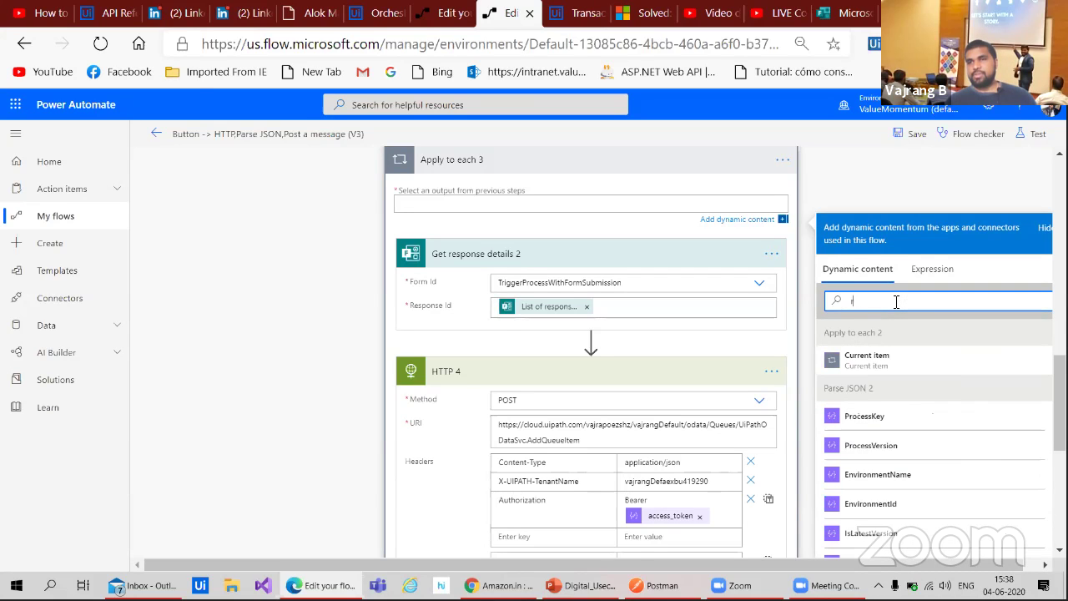
# - Set the Apply to each 3 input to "List of response notifications resourceData" from the "When a new response is submitted 2" trigger
pyautogui.scroll(-10, 918, 408)
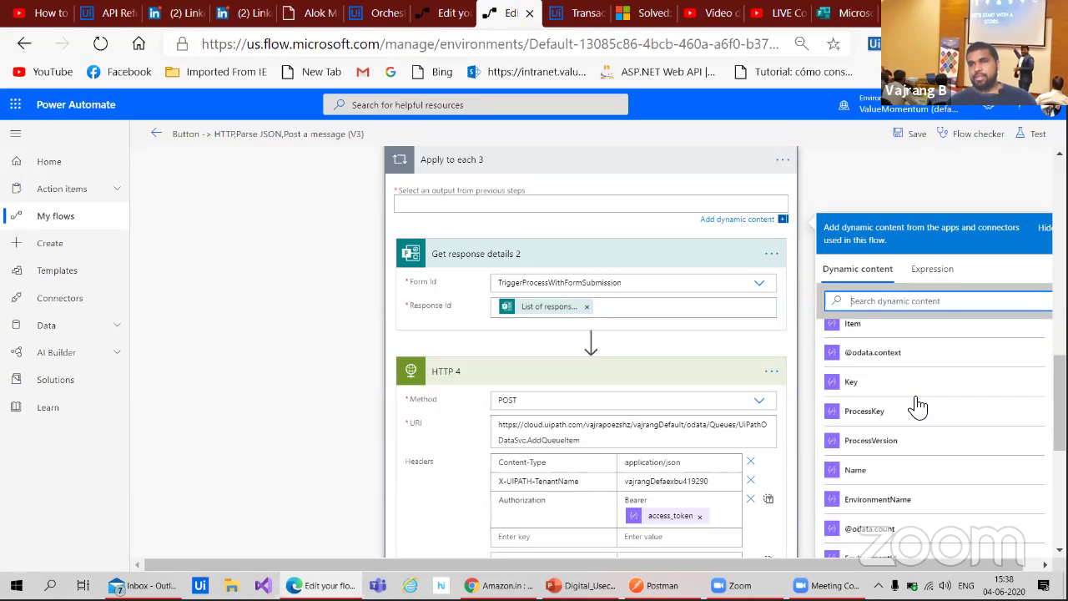
pyautogui.scroll(-5, 917, 417)
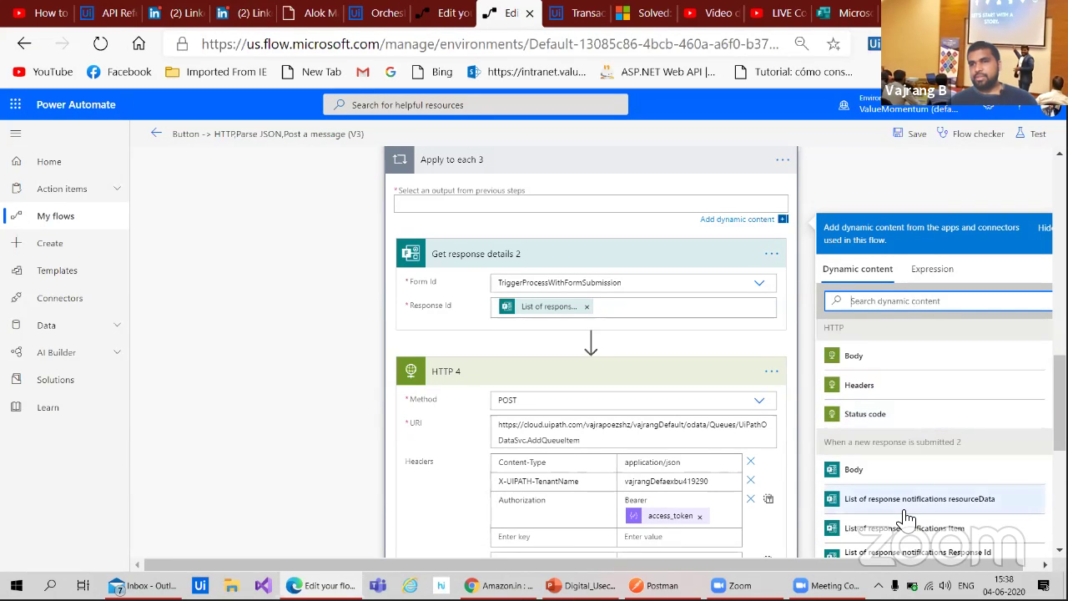
pyautogui.scroll(-2, 901, 513)
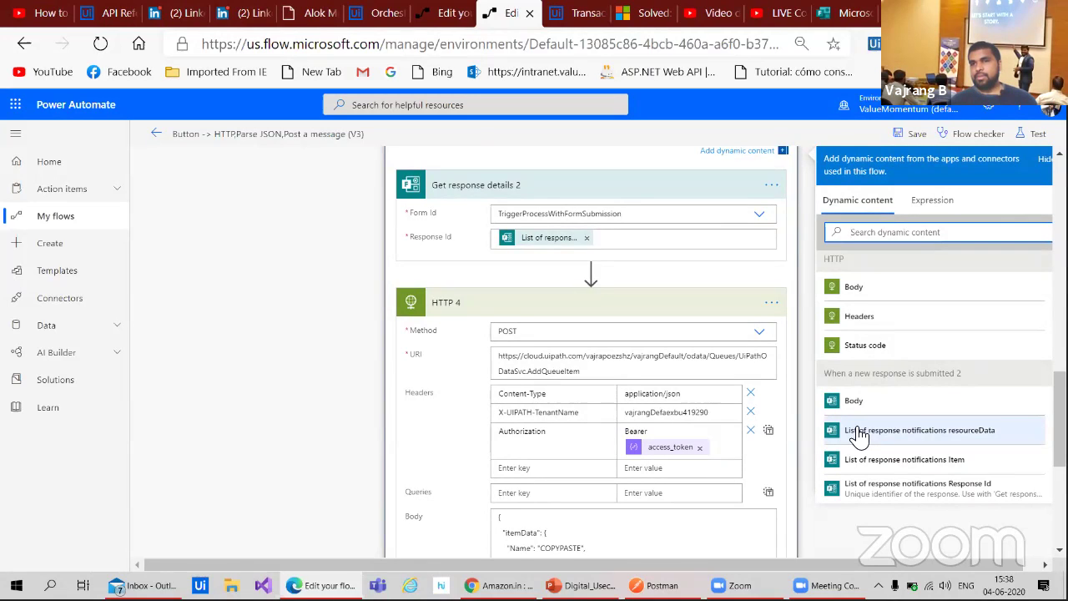
pyautogui.click(859, 434)
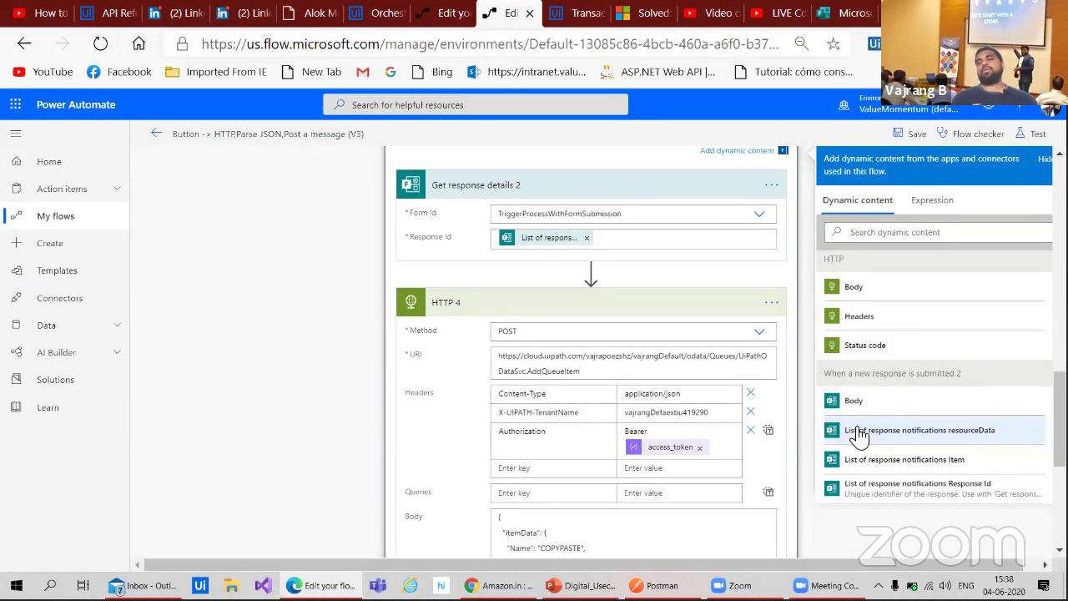
pyautogui.click(290, 183)
# - Open the details of the flow "Notify the team when a new response is submitted - React Js" and start exporting it as a .zip package
pyautogui.click(433, 23)
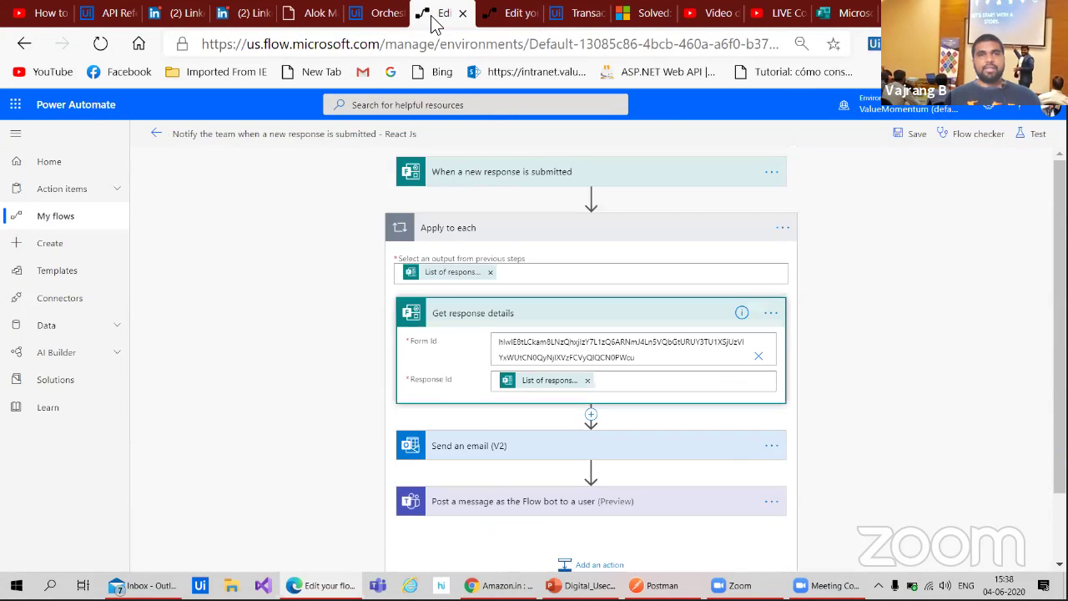
pyautogui.click(156, 134)
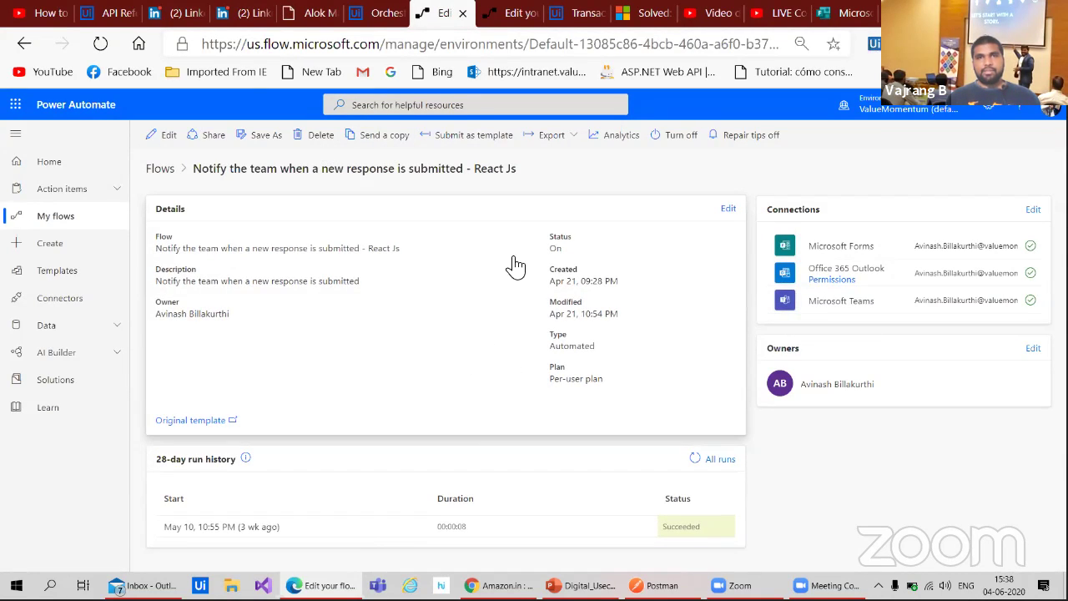
pyautogui.click(552, 138)
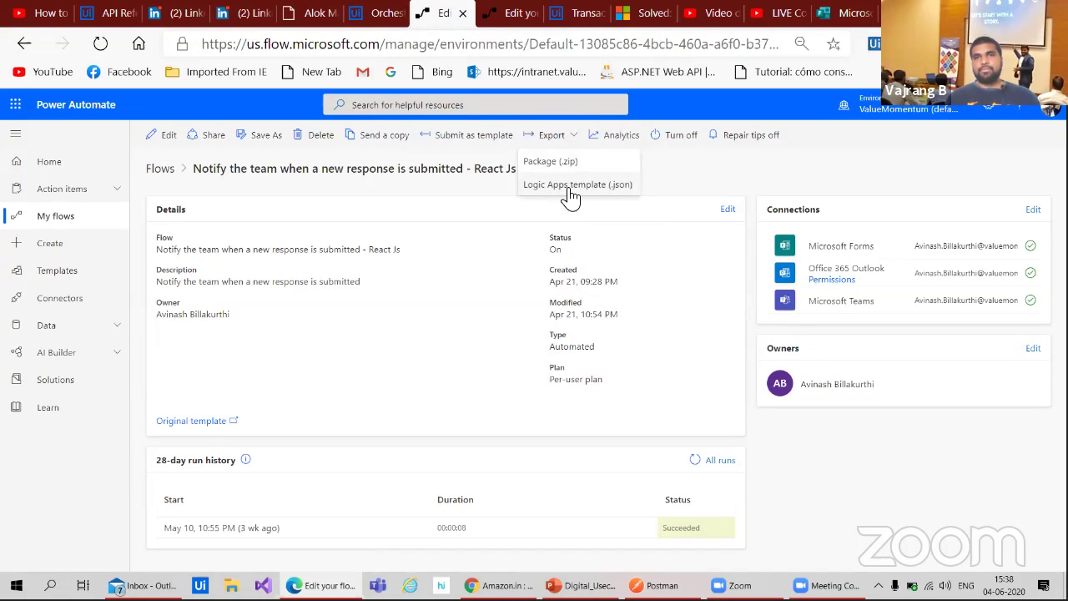
pyautogui.click(562, 167)
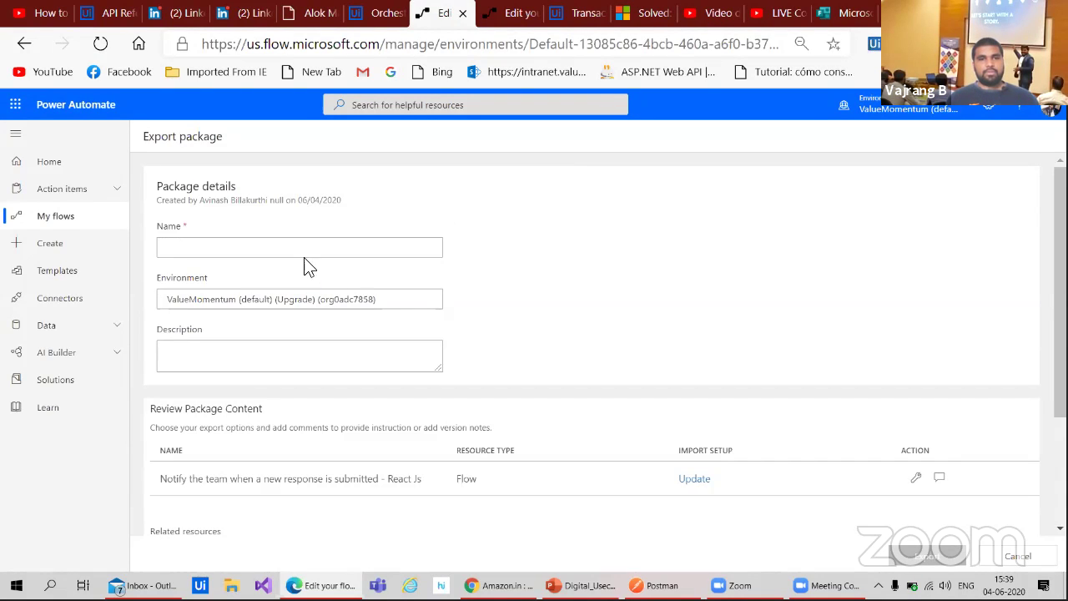
# - Name the package onsubmittrigger, export it and save the zip file to the Downloads folder
pyautogui.click(240, 255)
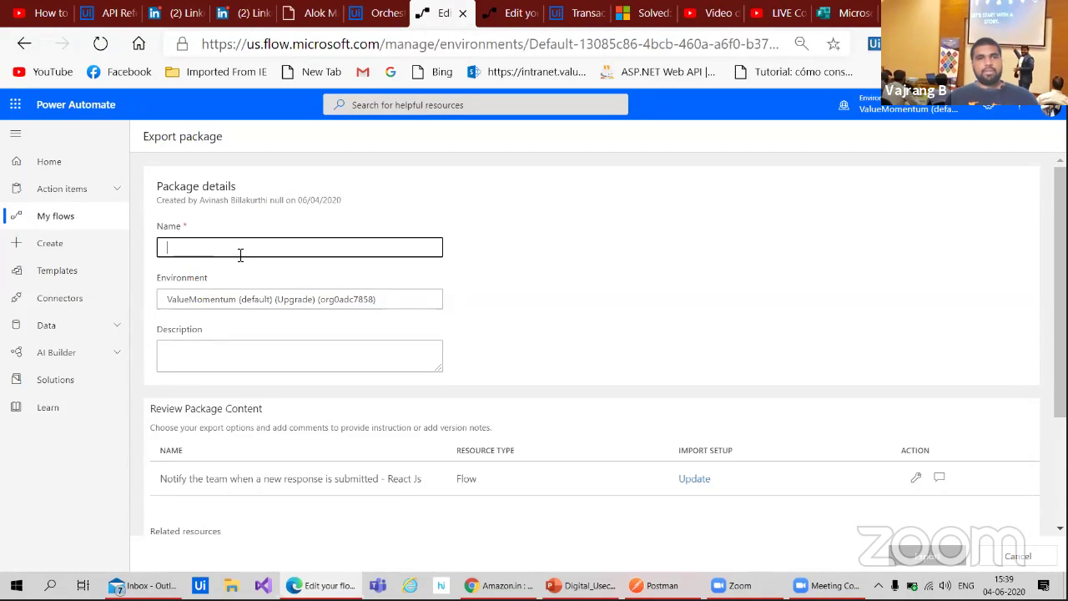
pyautogui.write('on')
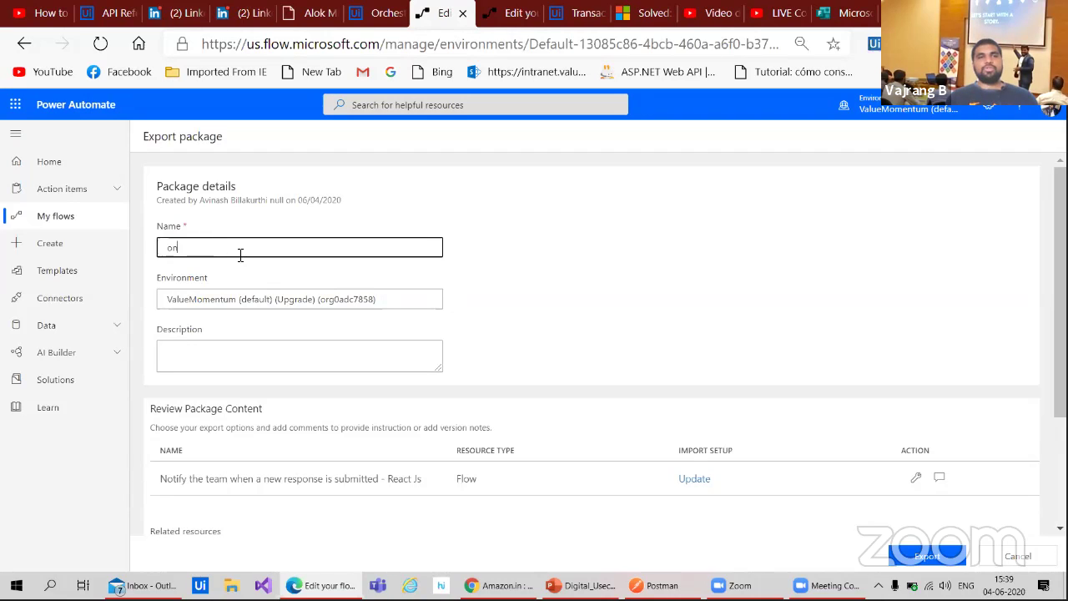
pyautogui.write('submit')
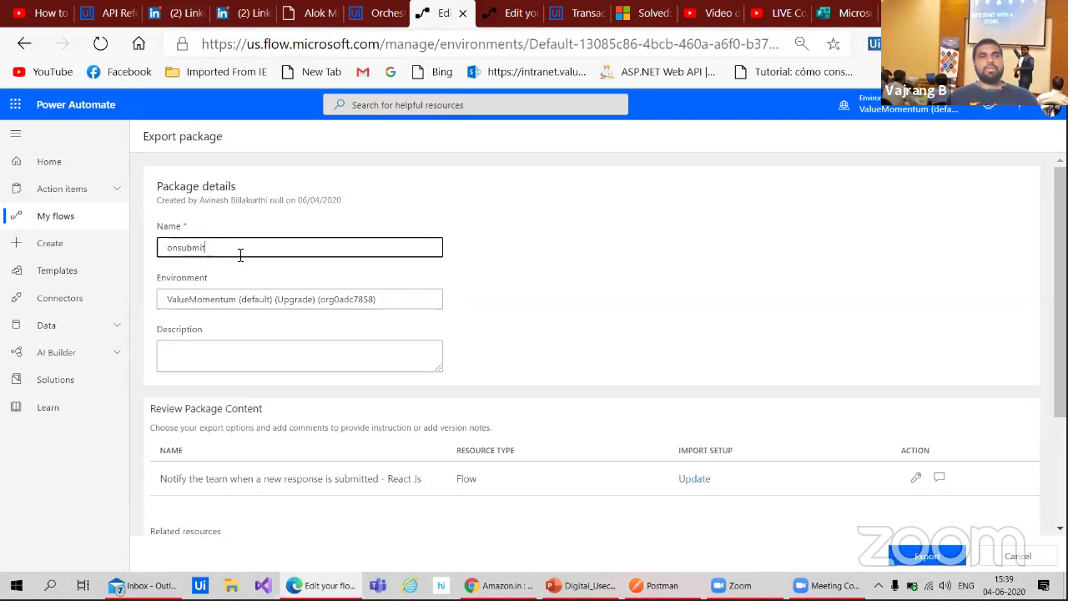
pyautogui.write('trigger')
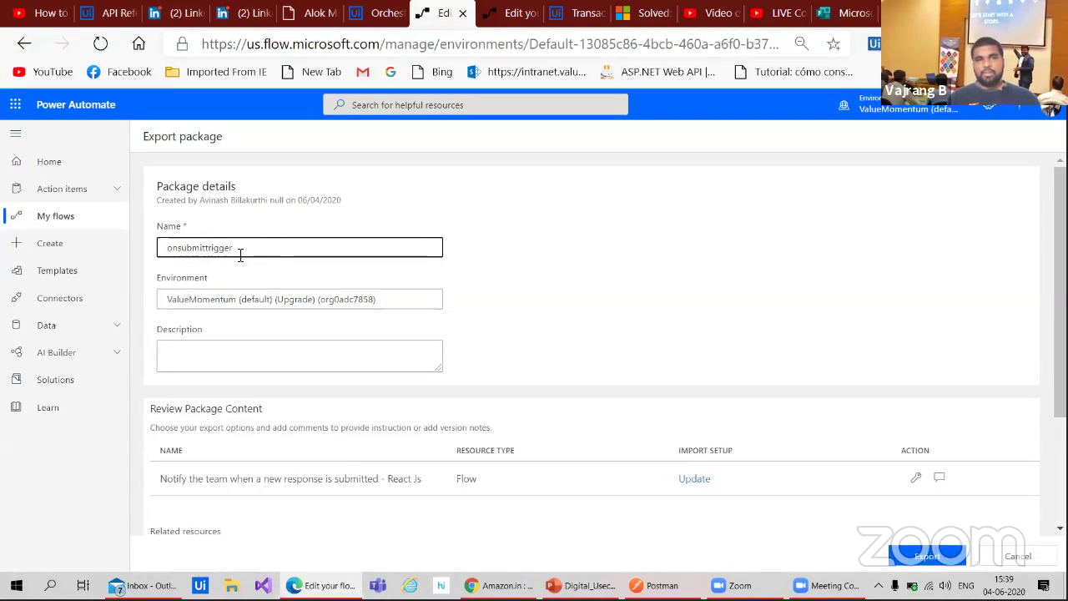
pyautogui.click(924, 561)
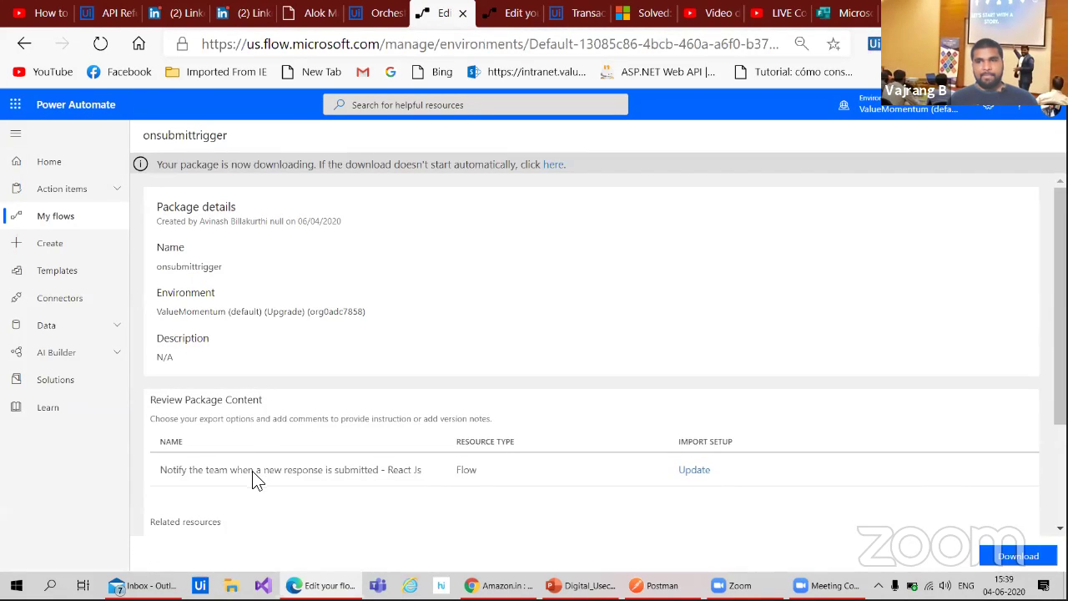
pyautogui.click(1011, 555)
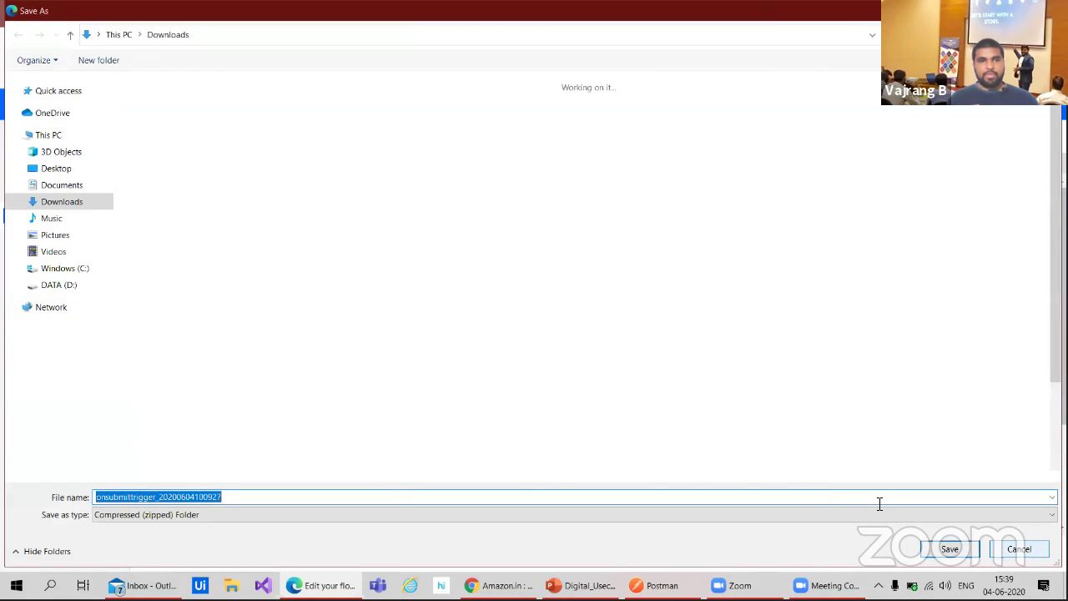
pyautogui.click(949, 548)
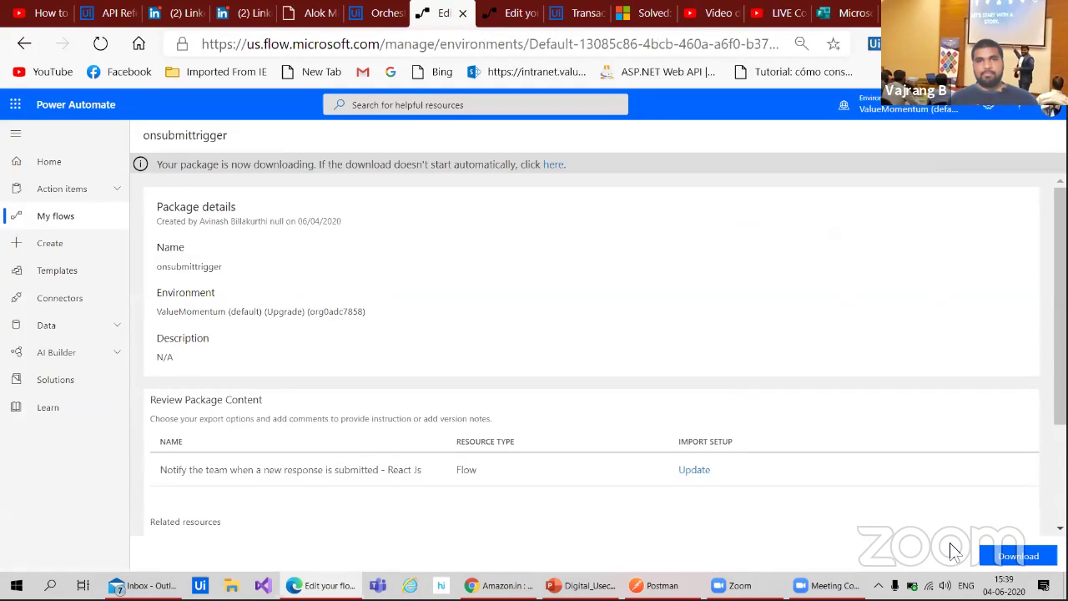
# - Return to the Button -> HTTP,Parse JSON,Post a message (V3) flow and go to its form trigger
pyautogui.click(515, 13)
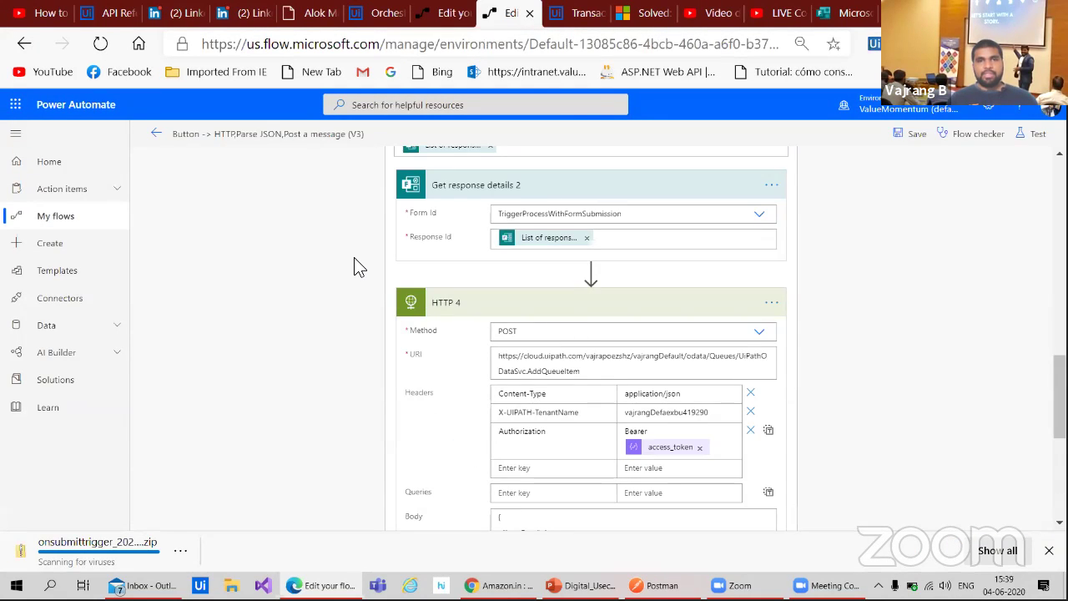
pyautogui.scroll(10, 354, 257)
pyautogui.scroll(3, 353, 282)
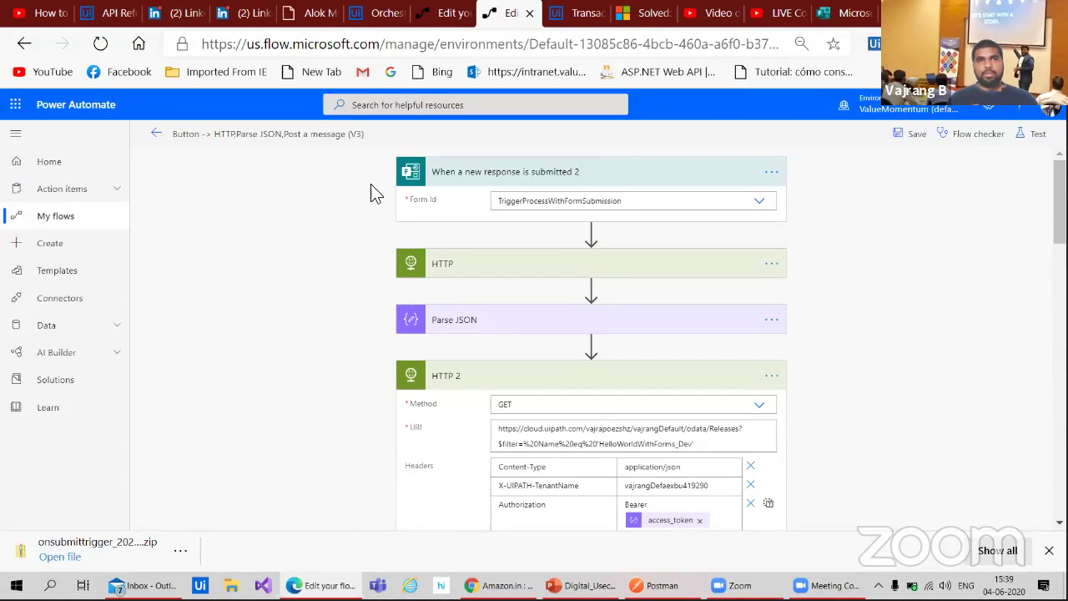
pyautogui.click(156, 134)
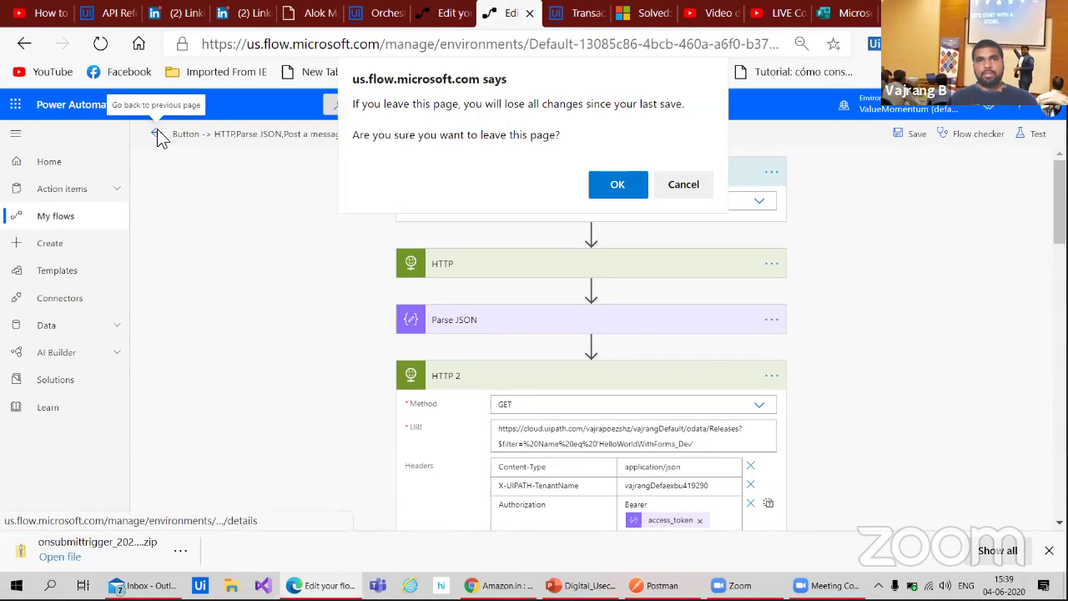
pyautogui.click(683, 184)
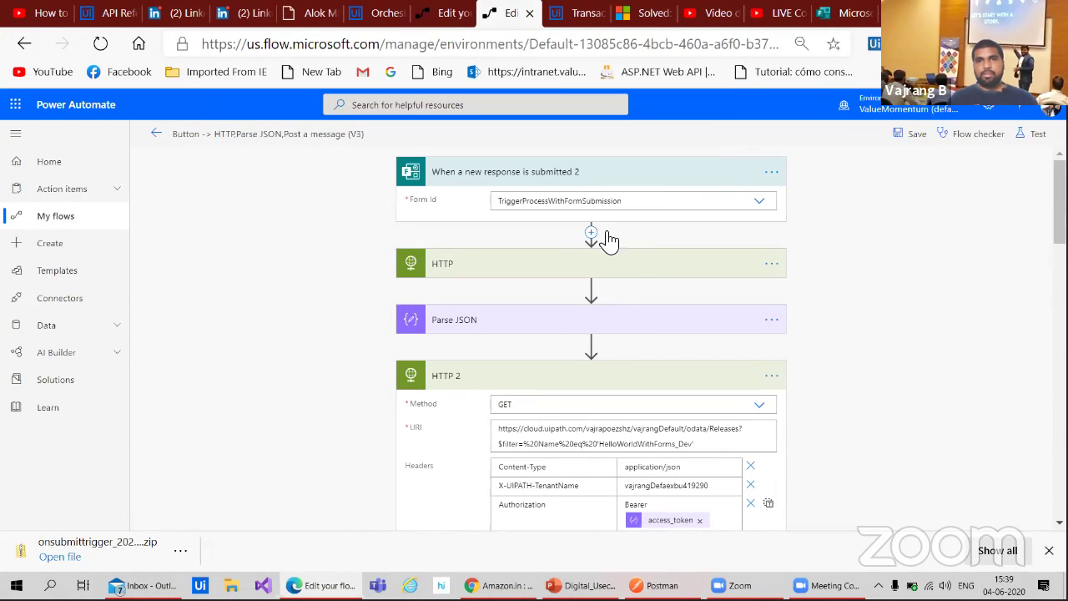
pyautogui.click(590, 233)
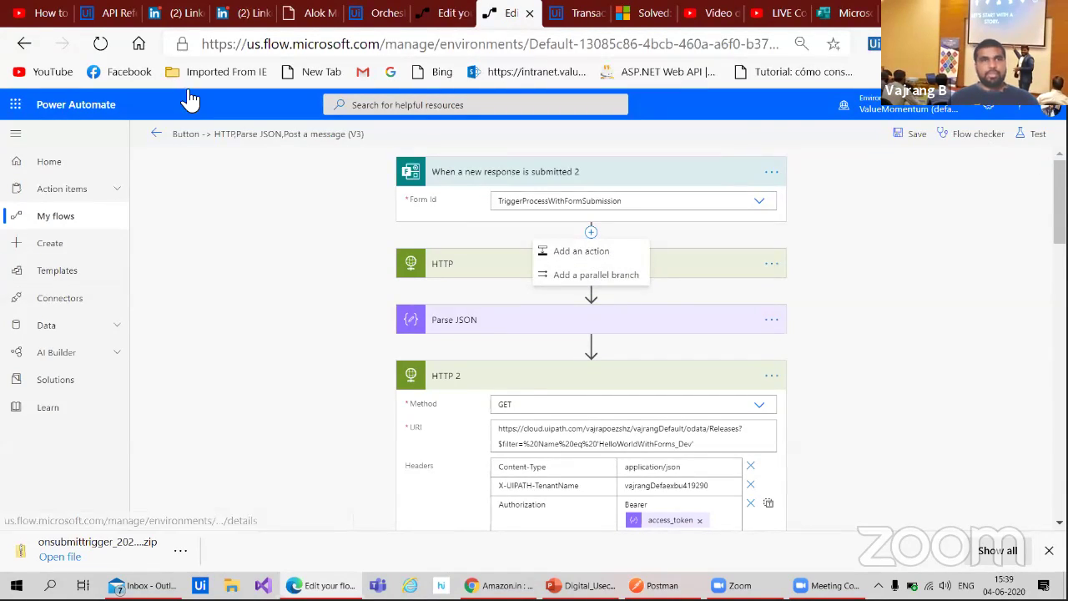
pyautogui.click(157, 136)
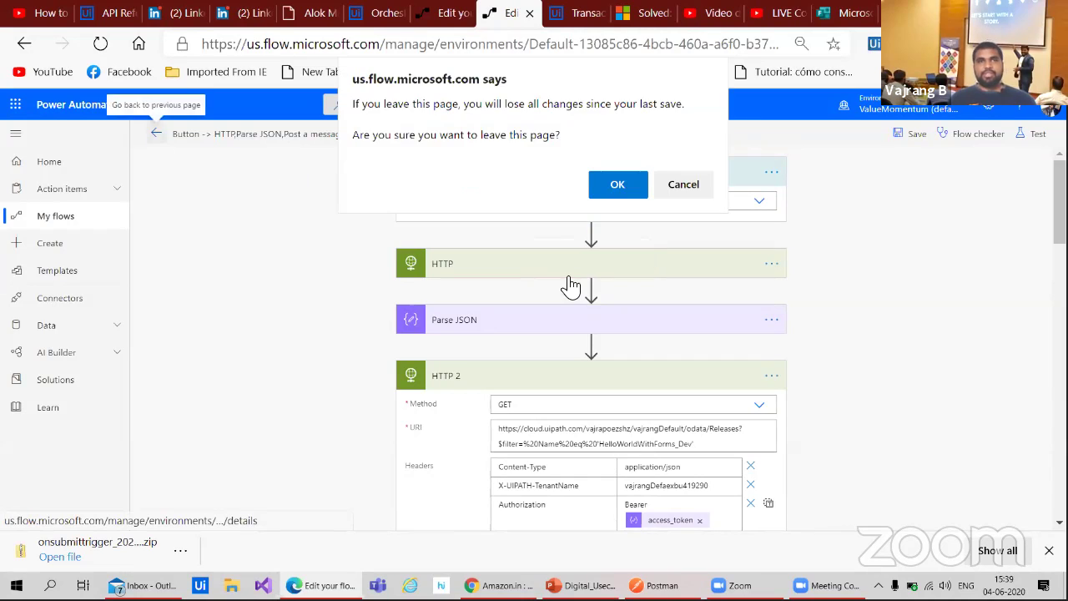
pyautogui.click(677, 186)
# - Save the flow and dismiss the browser's download notification
pyautogui.click(912, 135)
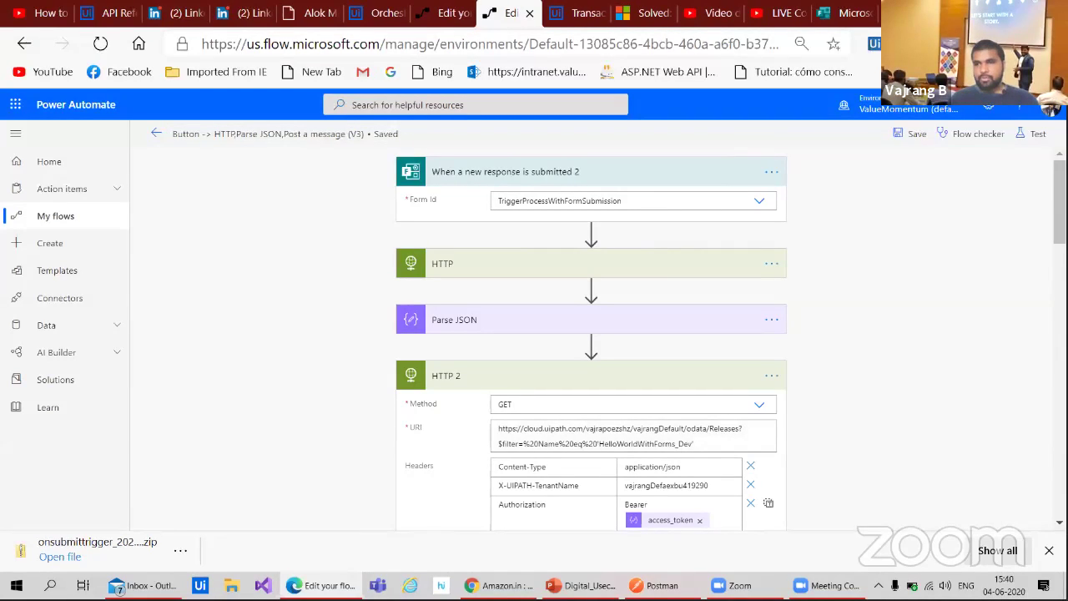
pyautogui.click(1047, 550)
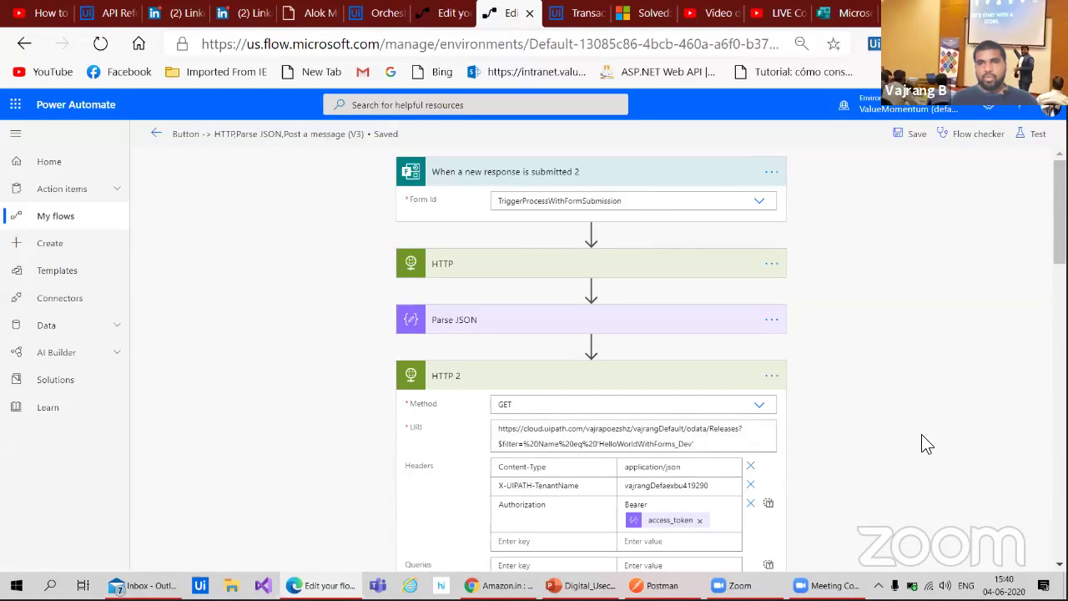
pyautogui.click(913, 135)
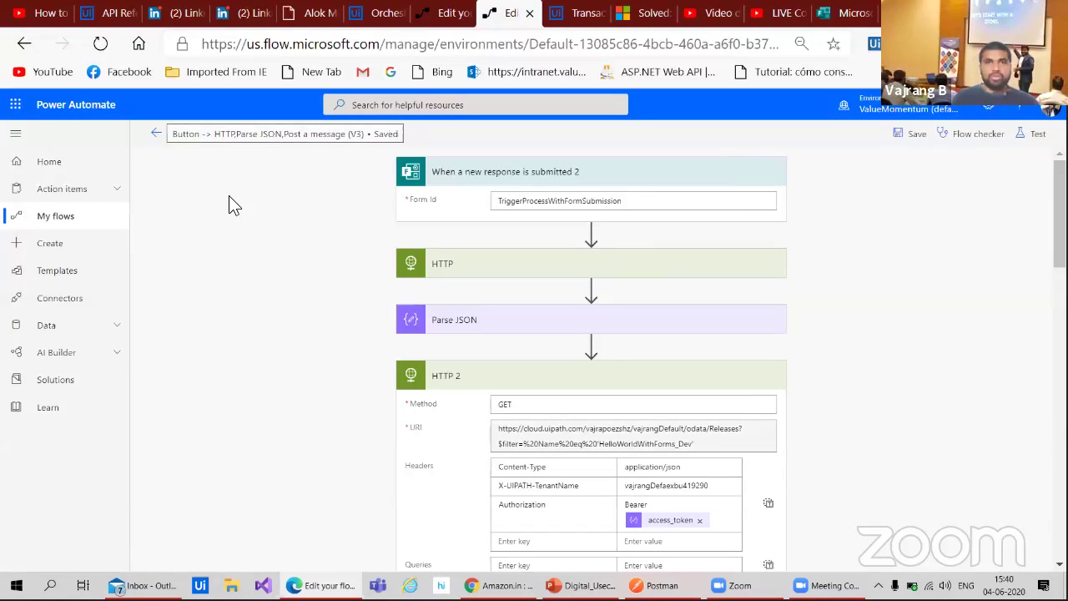
# - Return to the flow's details page and check its 28-day run history and export options
pyautogui.click(157, 133)
pyautogui.click(627, 191)
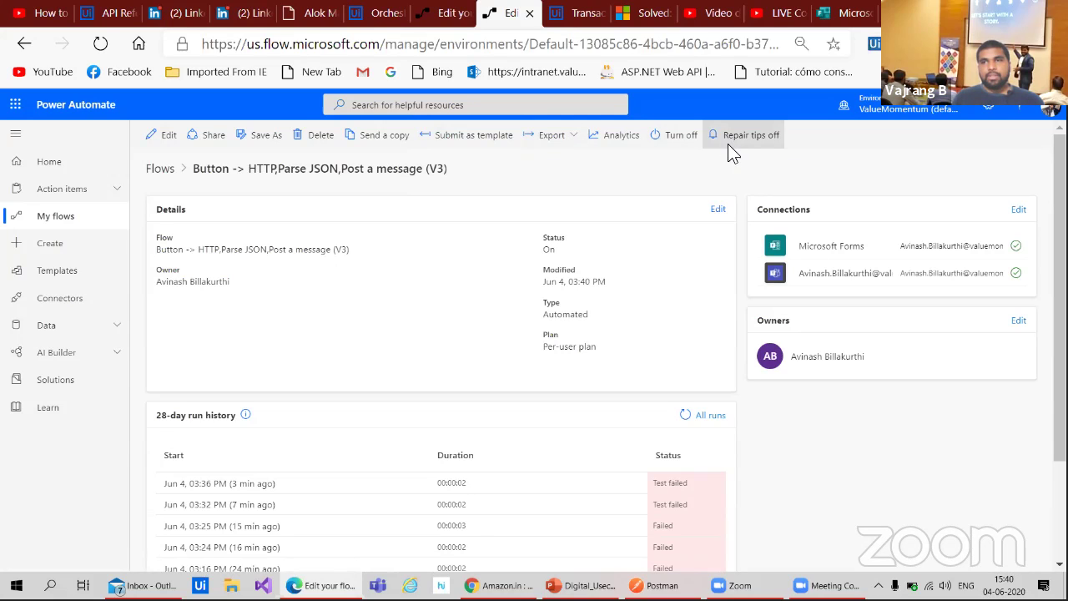
pyautogui.scroll(-3, 392, 308)
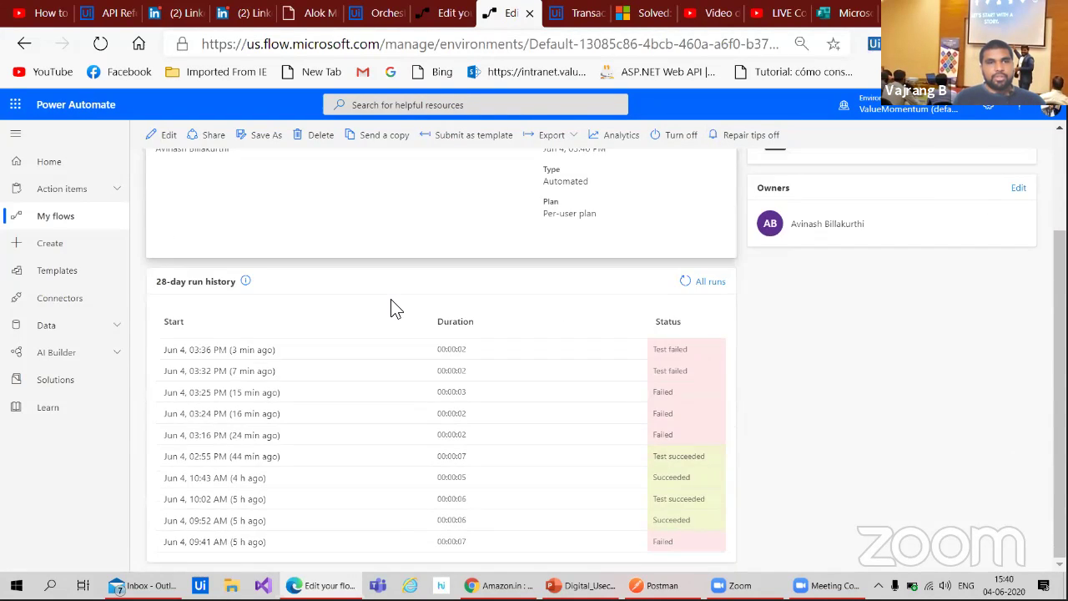
pyautogui.scroll(3, 391, 307)
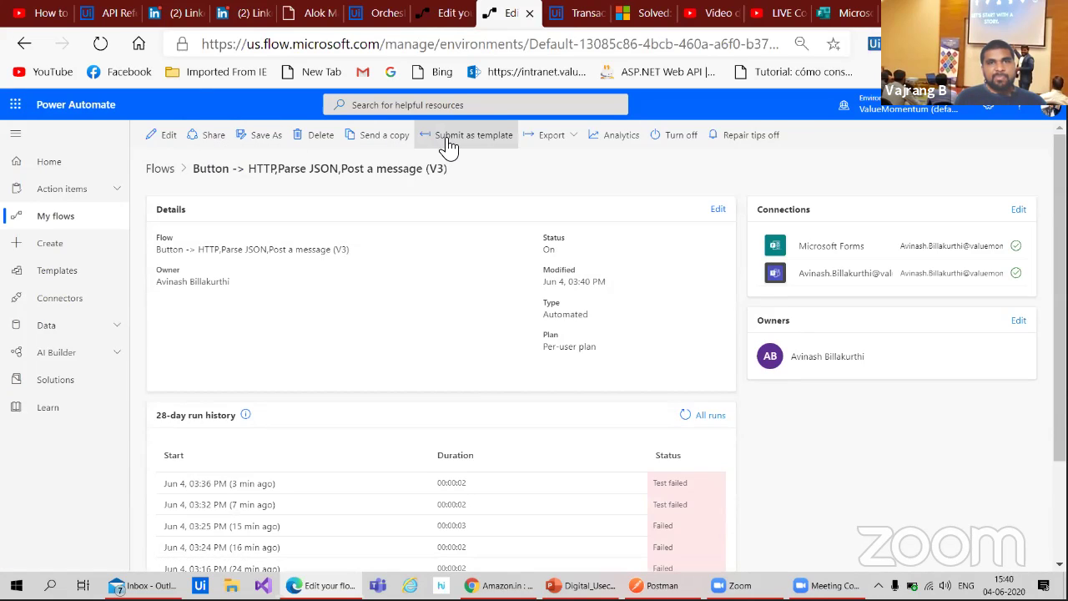
pyautogui.click(574, 142)
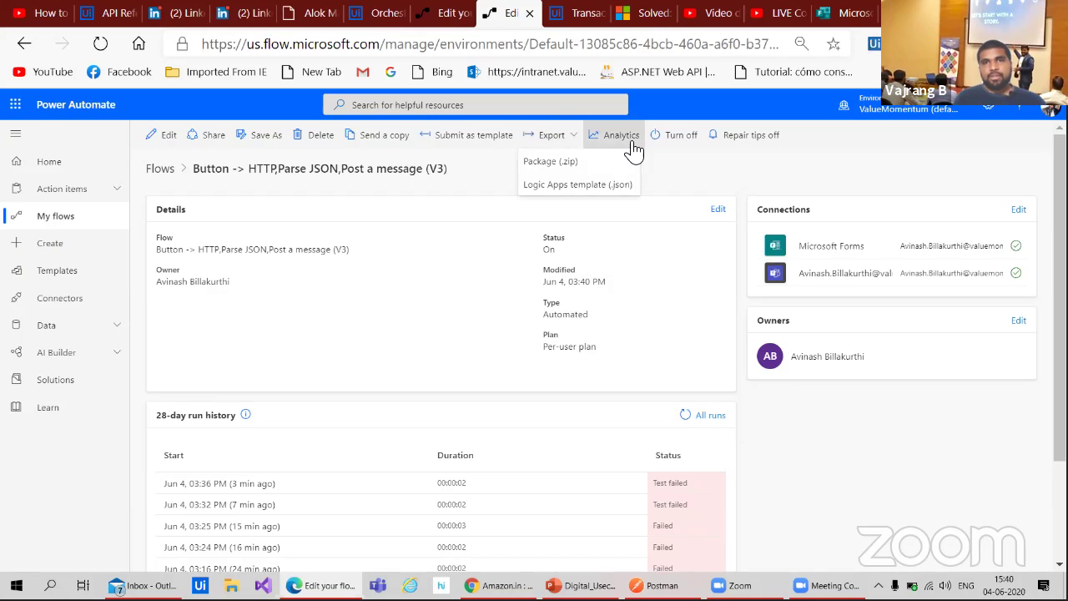
pyautogui.click(681, 190)
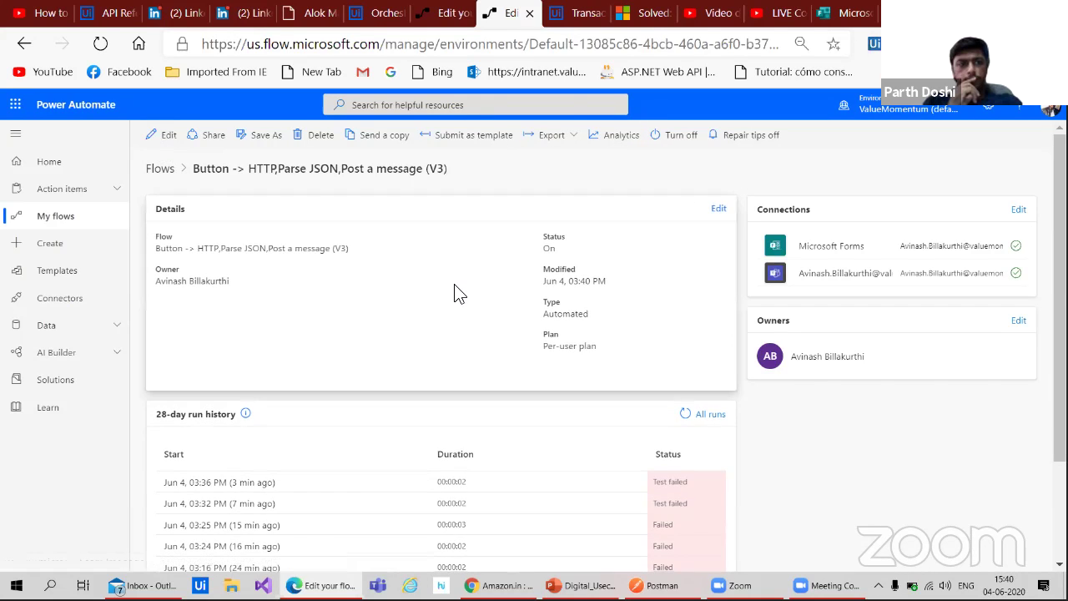
# - Go back to the list of flows and open Button -> HTTP,Parse JSON,Post a message (V3) for editing
pyautogui.click(52, 222)
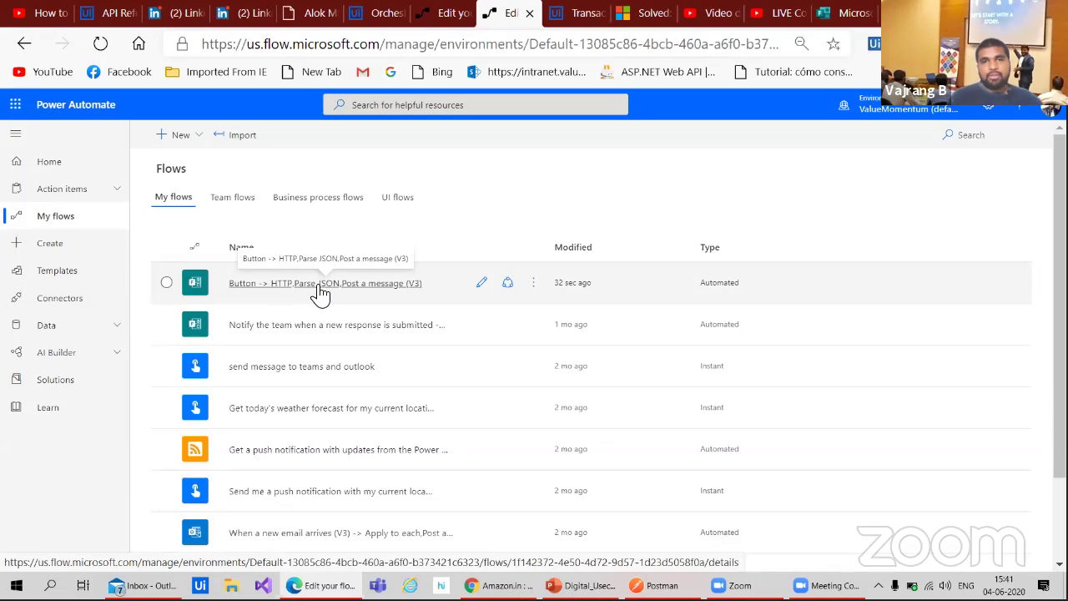
pyautogui.click(533, 284)
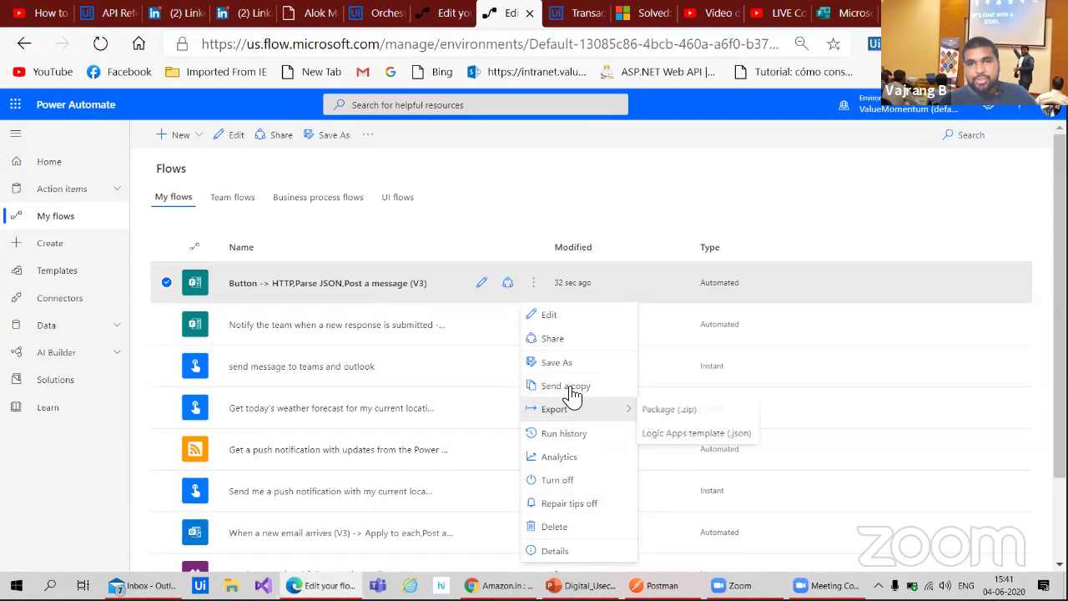
pyautogui.click(564, 323)
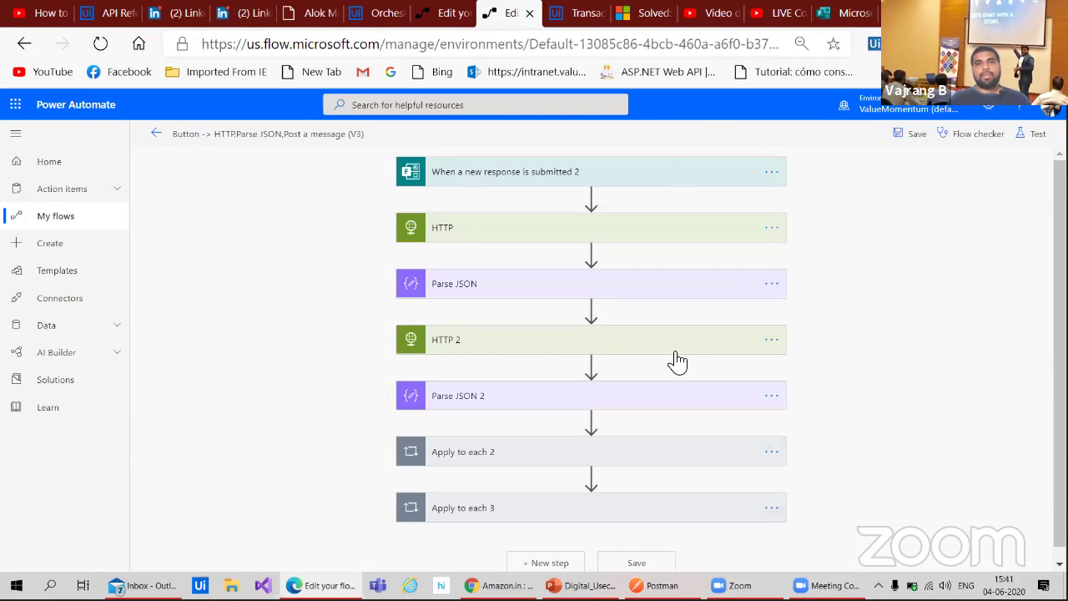
# - Expand the form trigger and the Apply to each 3 loop, and inspect the loop's selected output
pyautogui.click(531, 174)
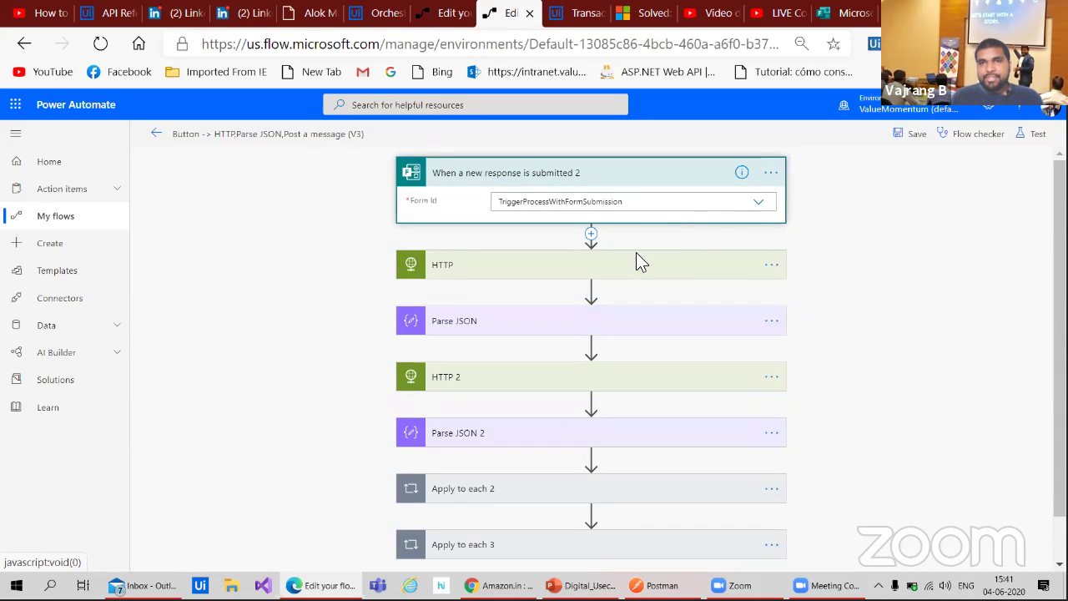
pyautogui.scroll(-2, 632, 285)
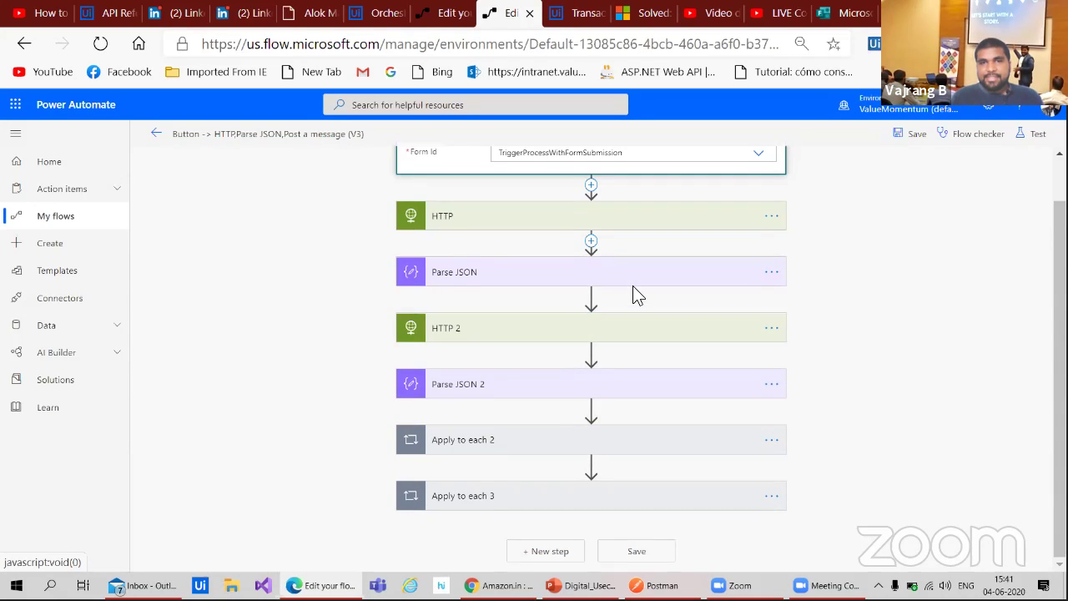
pyautogui.click(579, 500)
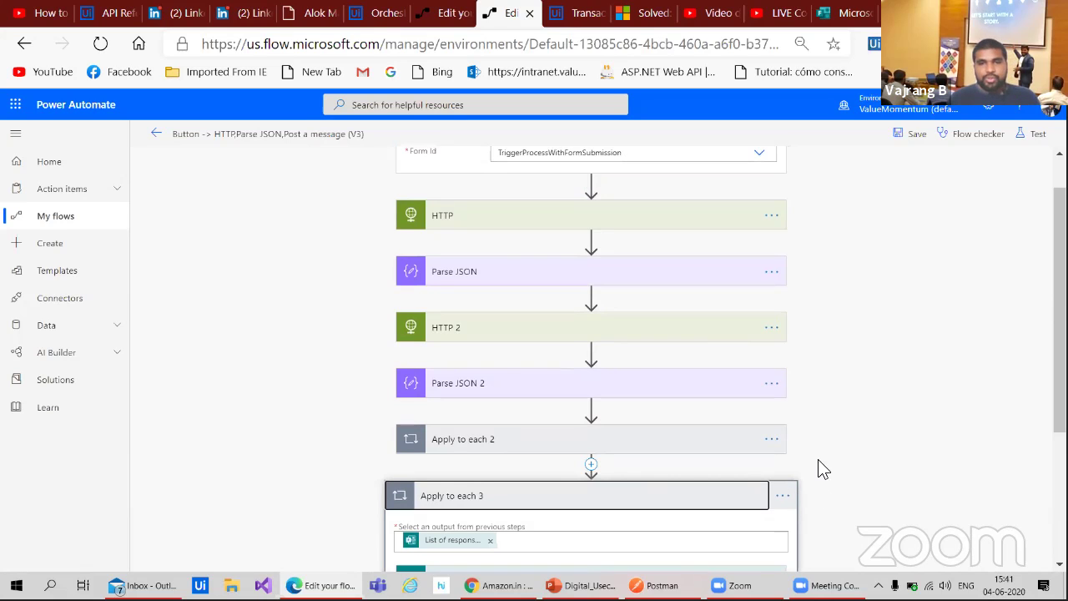
pyautogui.scroll(-3, 852, 455)
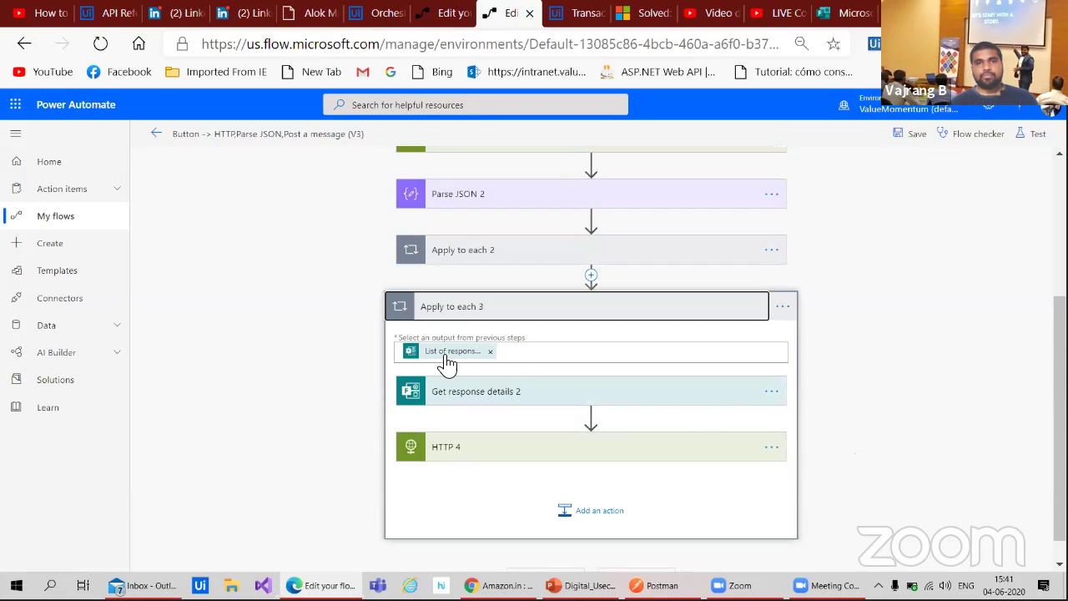
pyautogui.moveTo(446, 363)
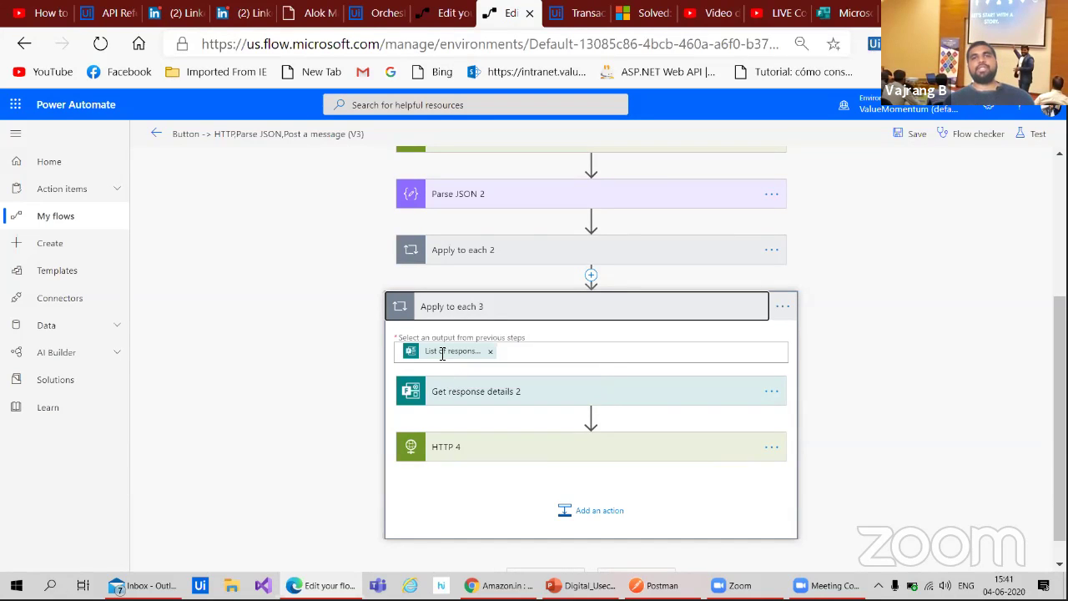
# - Examine the forum answer on getting Microsoft Forms data into flows, including its Response ID expression and reference image
pyautogui.click(579, 19)
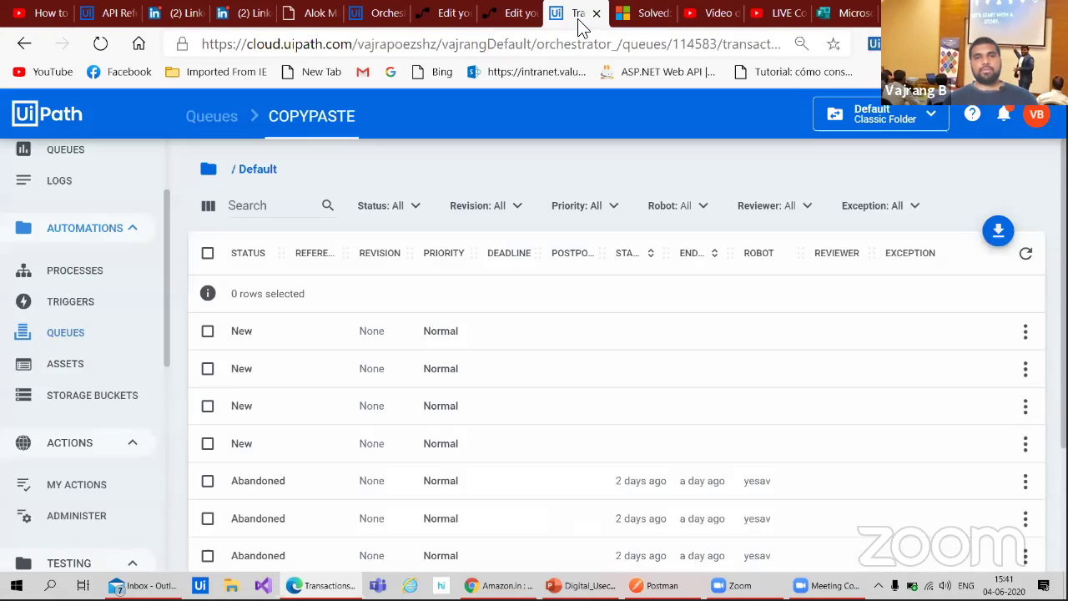
pyautogui.click(659, 20)
pyautogui.scroll(5, 380, 347)
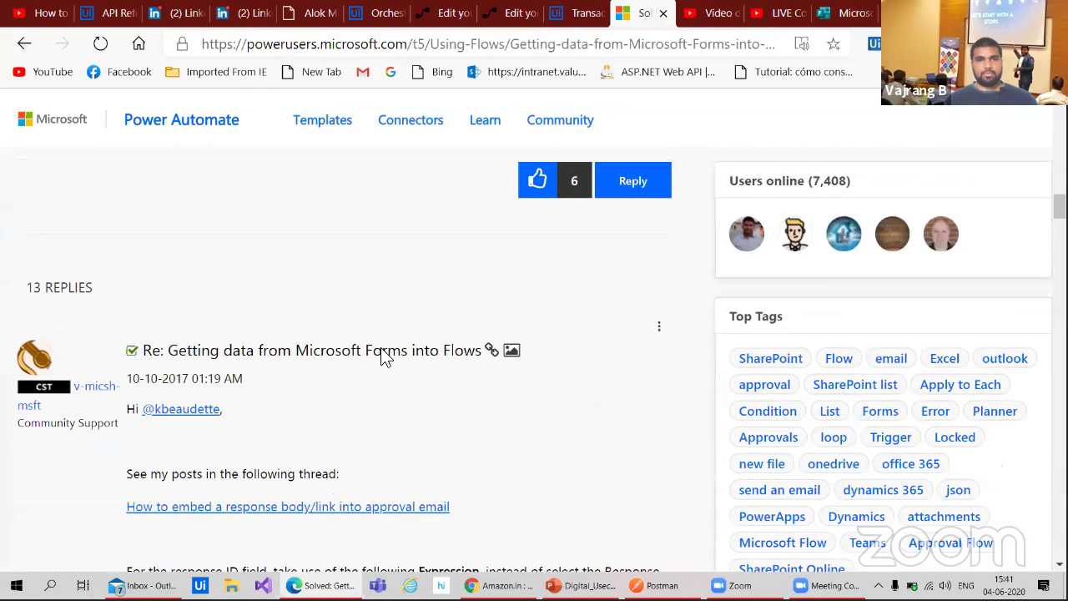
pyautogui.scroll(-7, 377, 334)
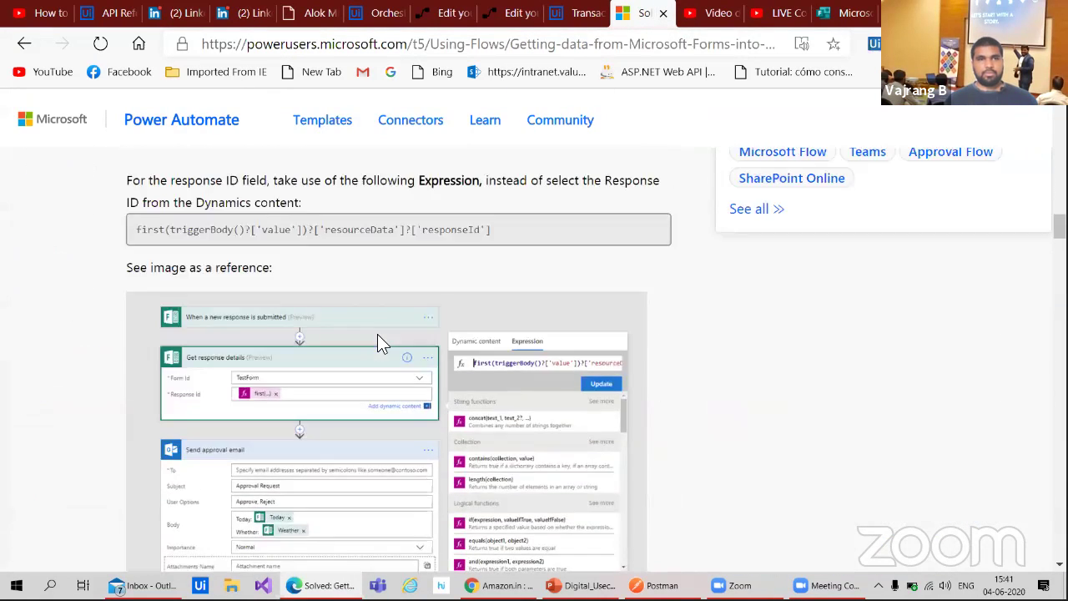
pyautogui.scroll(-1, 378, 333)
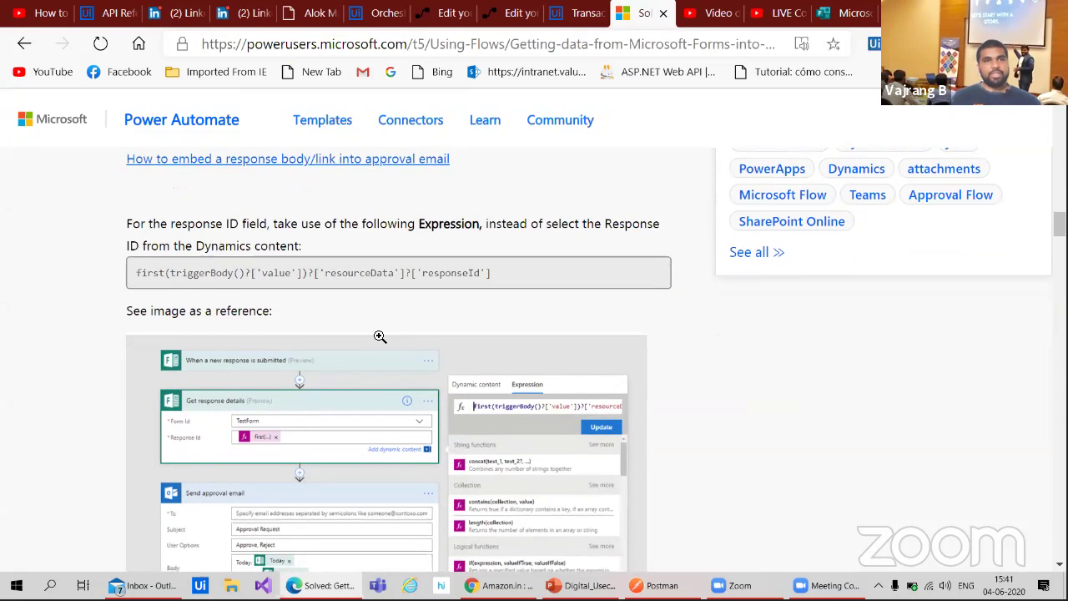
pyautogui.scroll(-3, 380, 336)
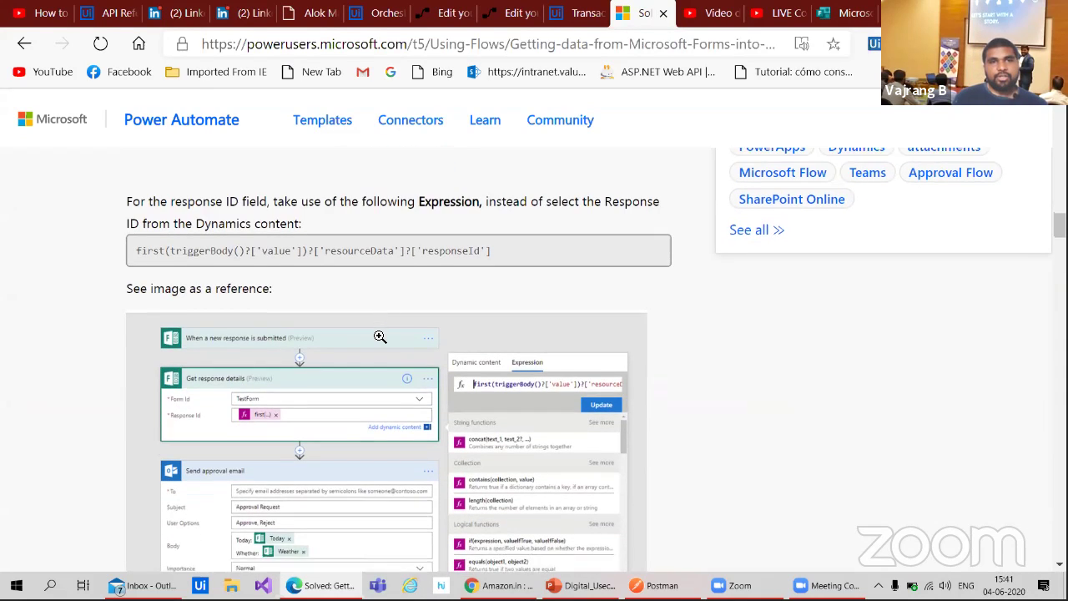
pyautogui.scroll(-1, 379, 336)
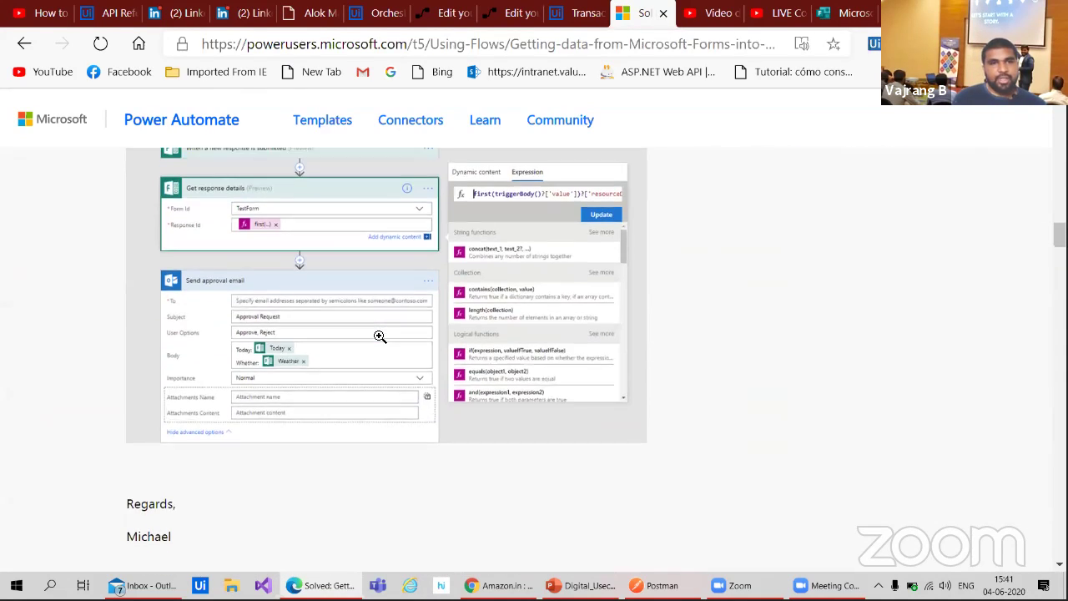
pyautogui.scroll(1, 379, 336)
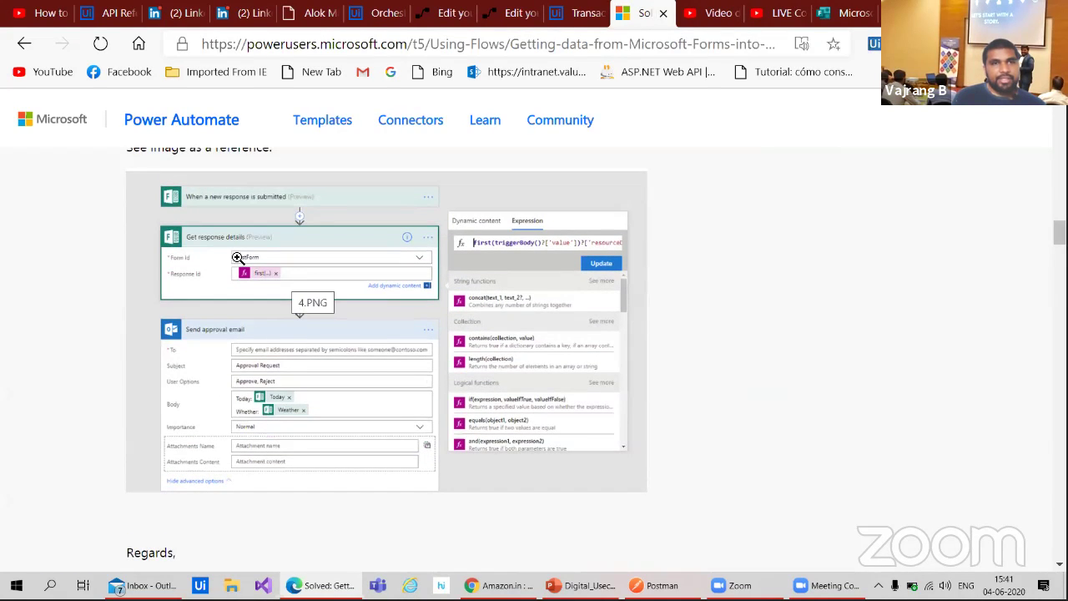
pyautogui.scroll(4, 190, 223)
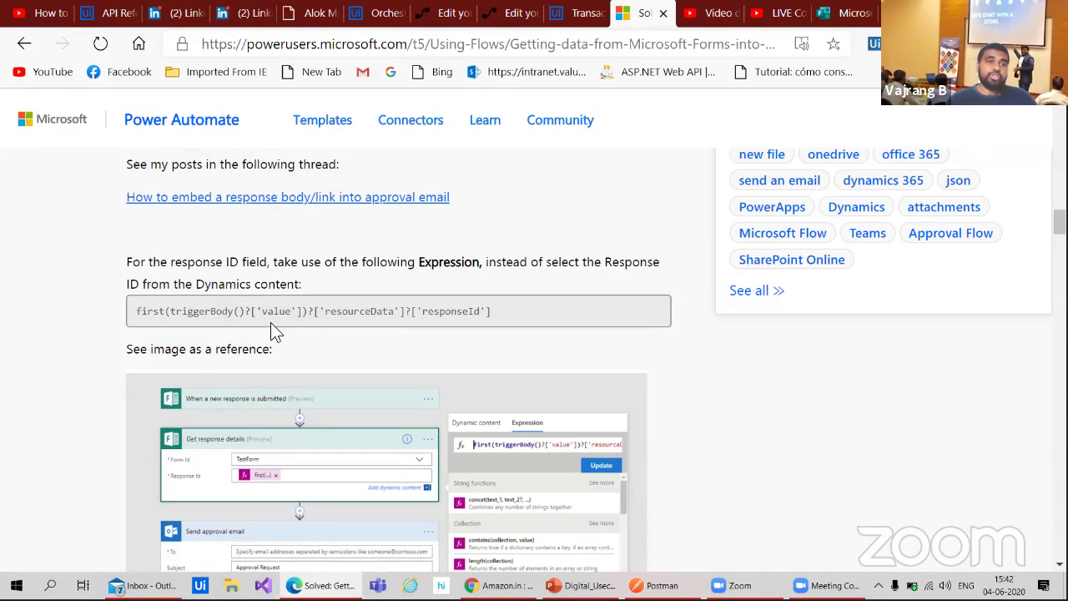
# - Replace the Apply to each 3 input with first(triggerBody()?['value'])? copied from the forum answer, then clear the field
pyautogui.moveTo(312, 310); pyautogui.dragTo(143, 318)
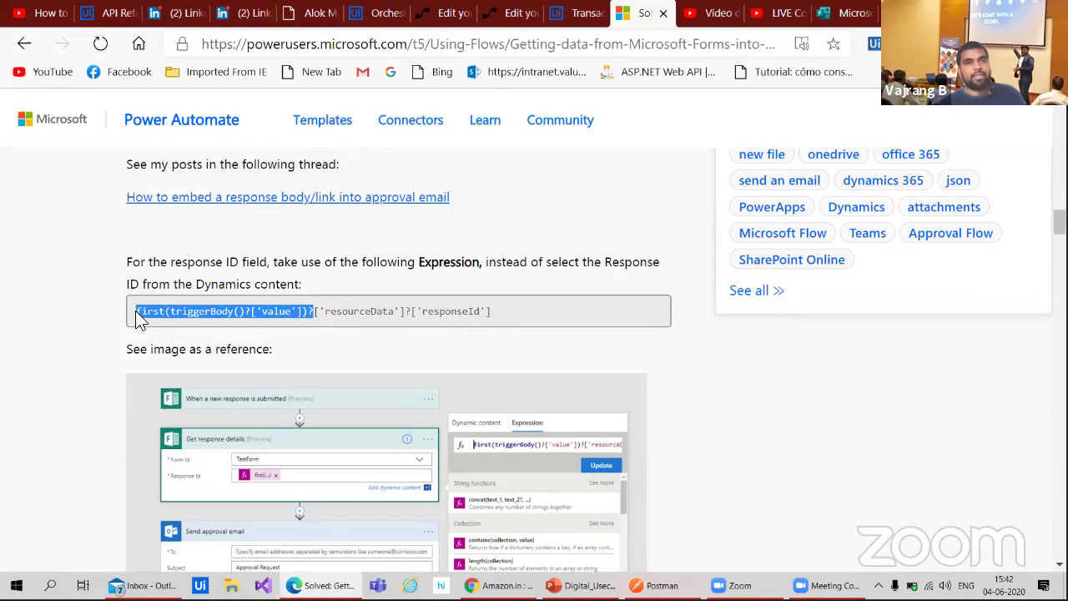
pyautogui.click(509, 14)
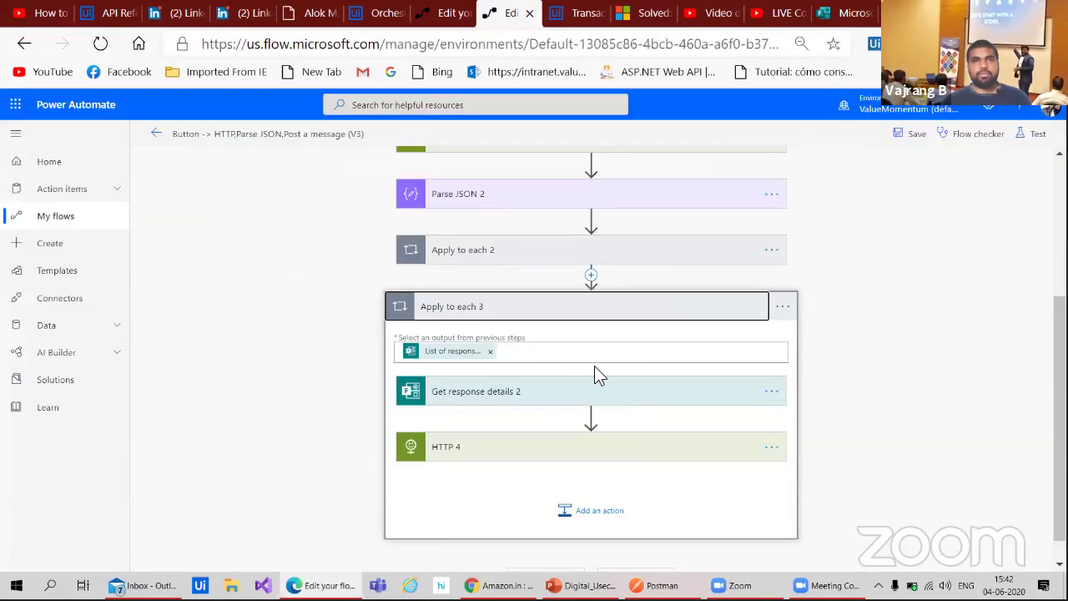
pyautogui.click(491, 353)
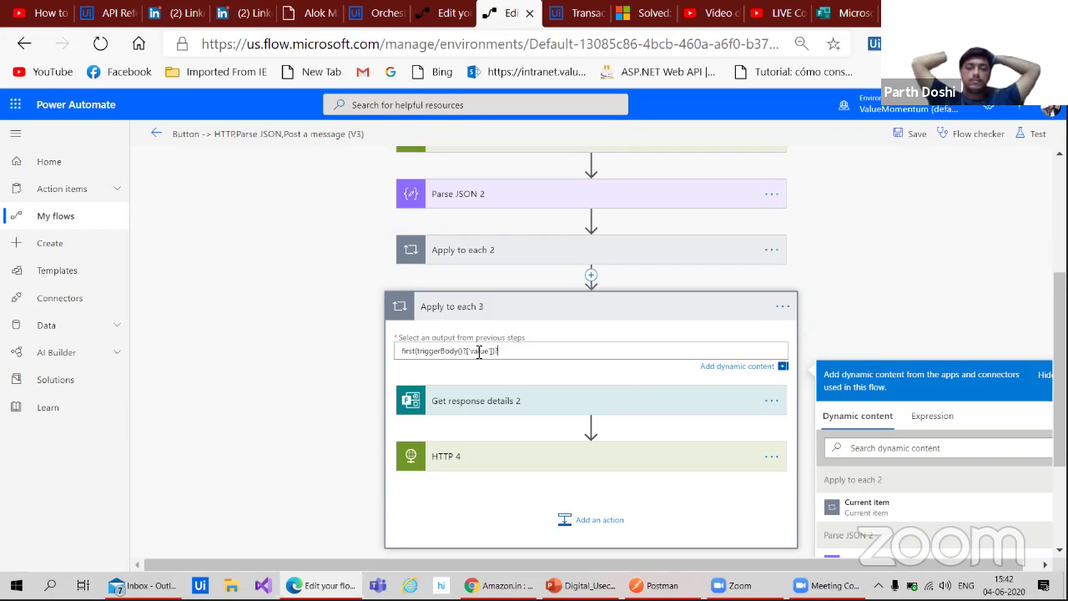
pyautogui.hotkey('ctrl', 'a')
pyautogui.press('BackSpace')
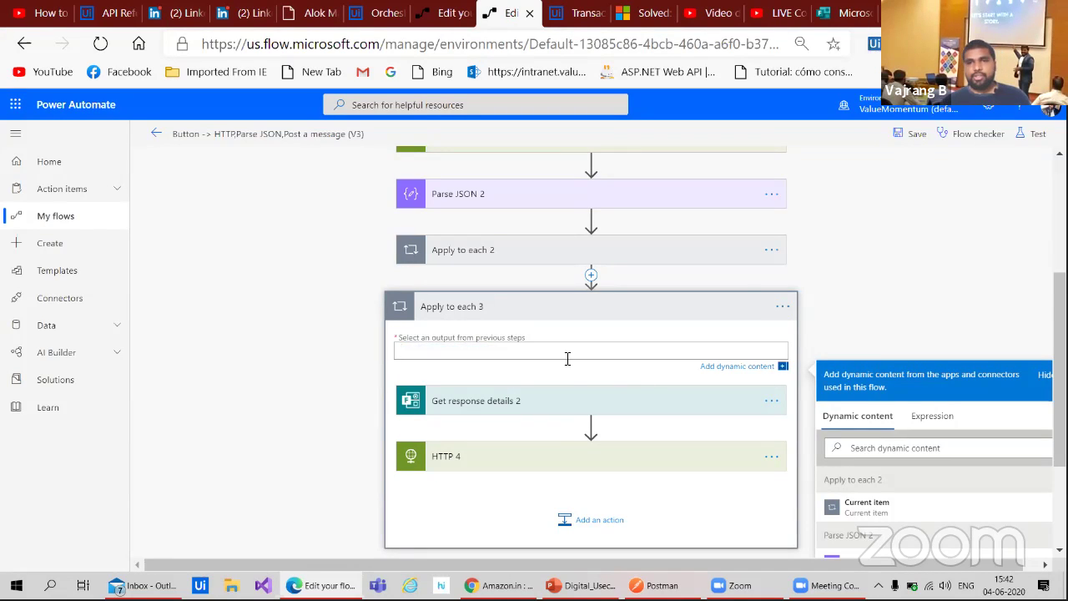
pyautogui.click(806, 358)
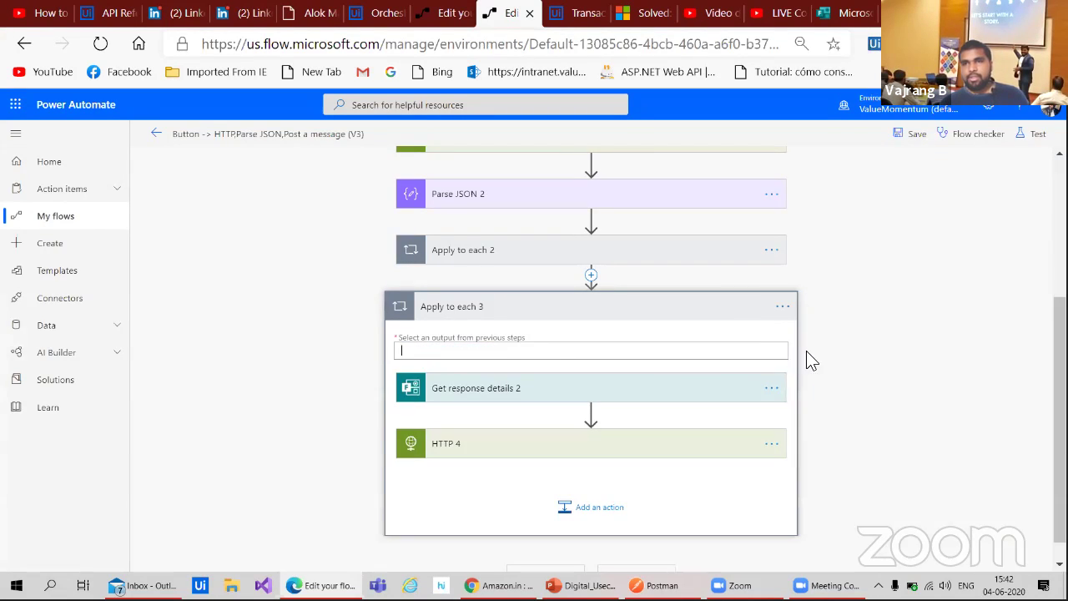
# - Check the run-after conditions of Apply to each 3 without changing them, and return to its empty input field
pyautogui.click(782, 306)
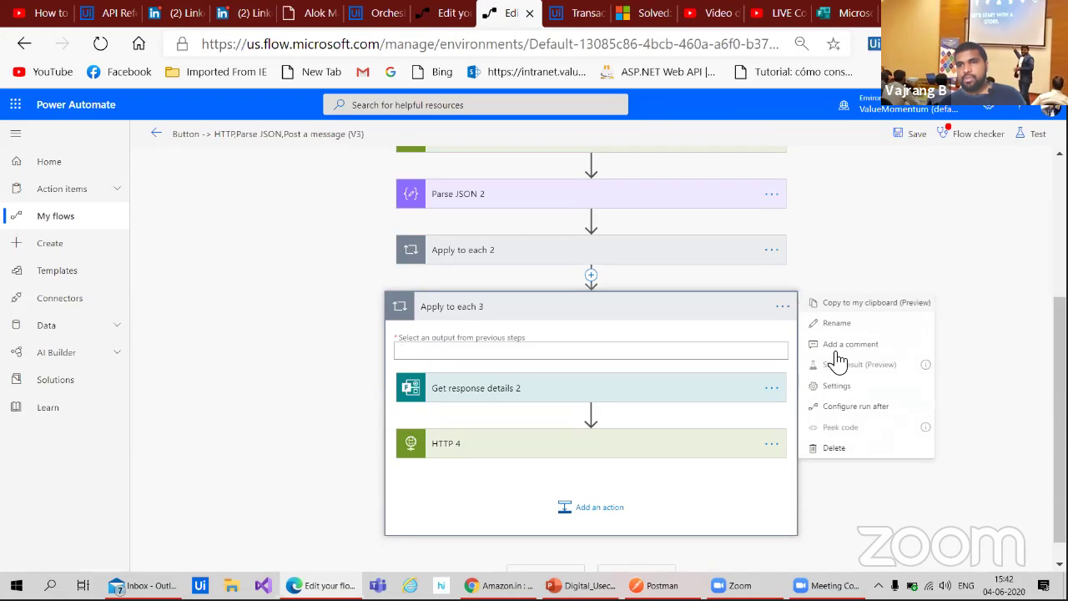
pyautogui.click(847, 408)
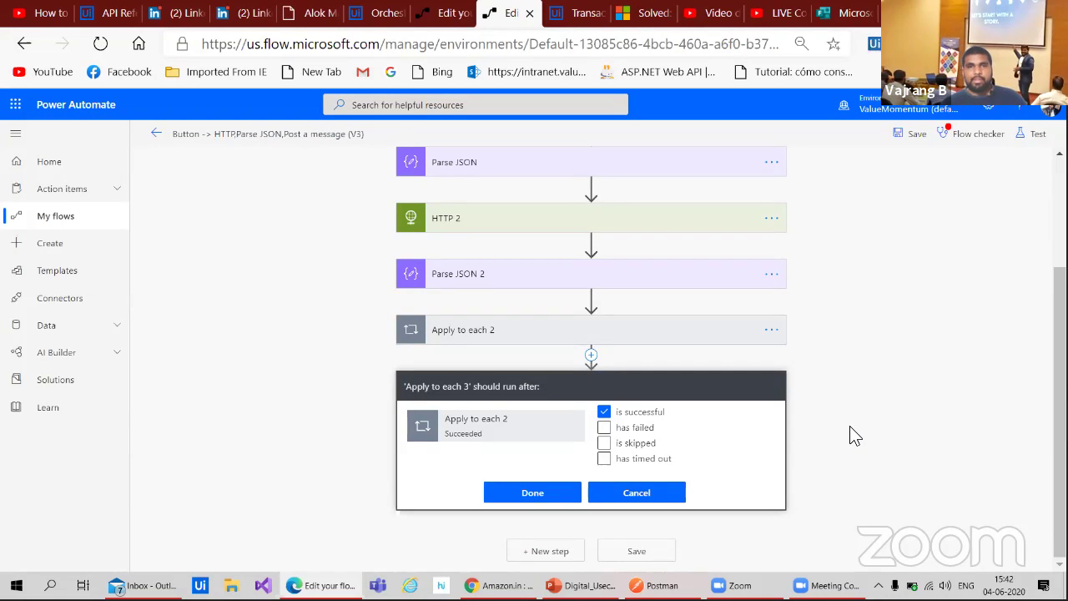
pyautogui.click(646, 492)
pyautogui.click(780, 307)
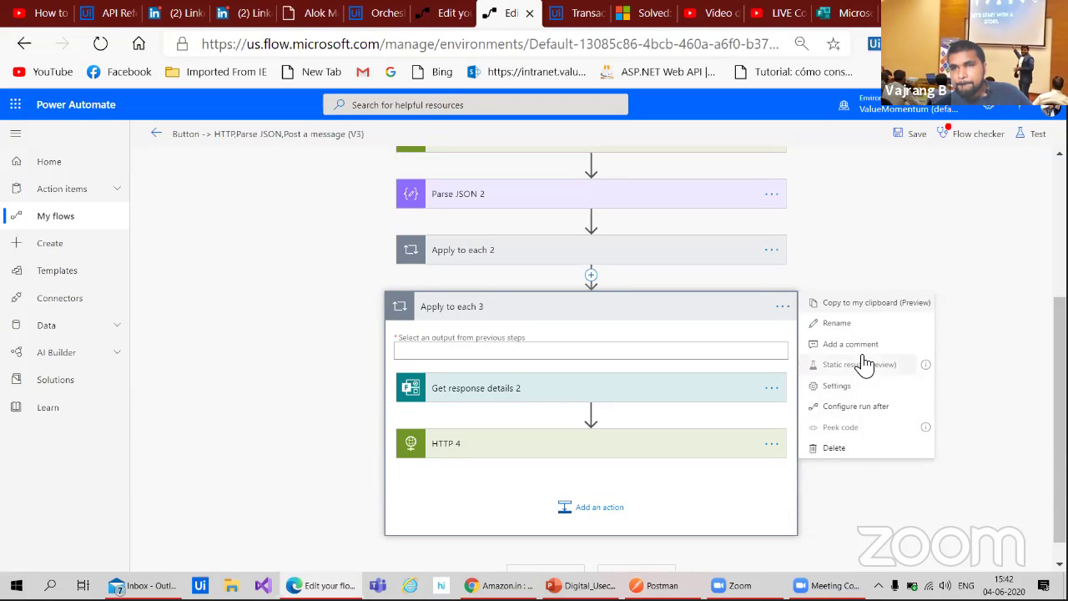
pyautogui.click(518, 360)
pyautogui.click(516, 353)
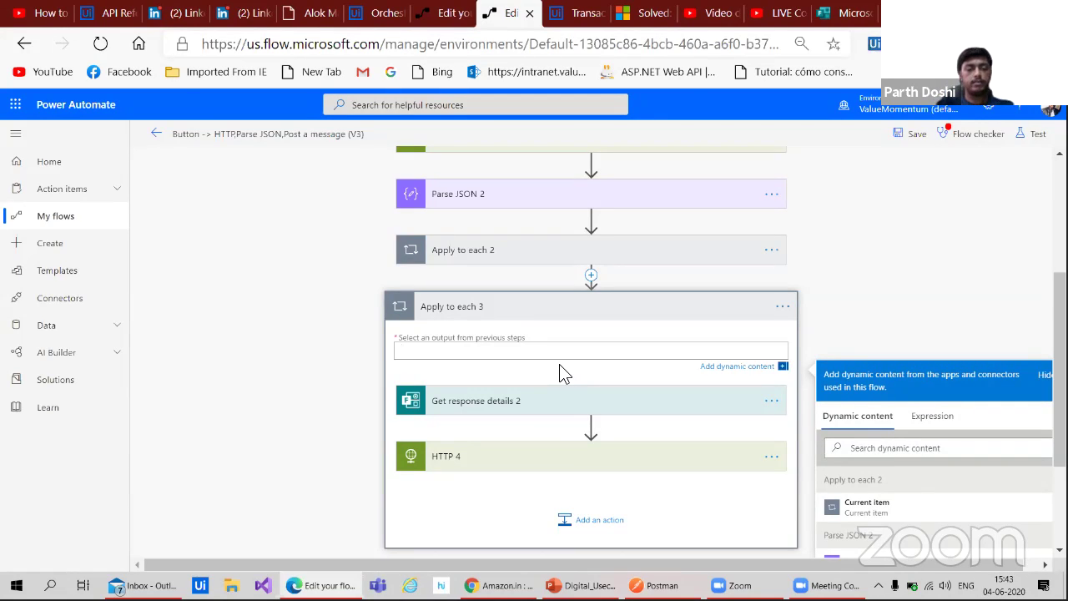
# - Open the reference flow "Notify the team when a new response is submitted - React Js" for editing and inspect its trigger and Apply to each input
pyautogui.click(436, 19)
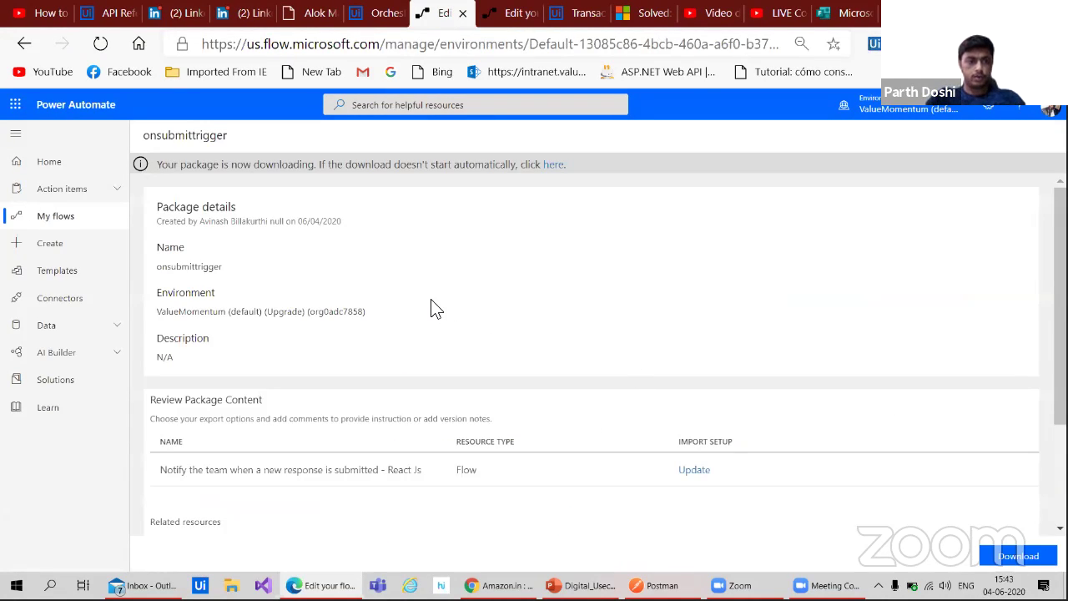
pyautogui.scroll(-2, 432, 307)
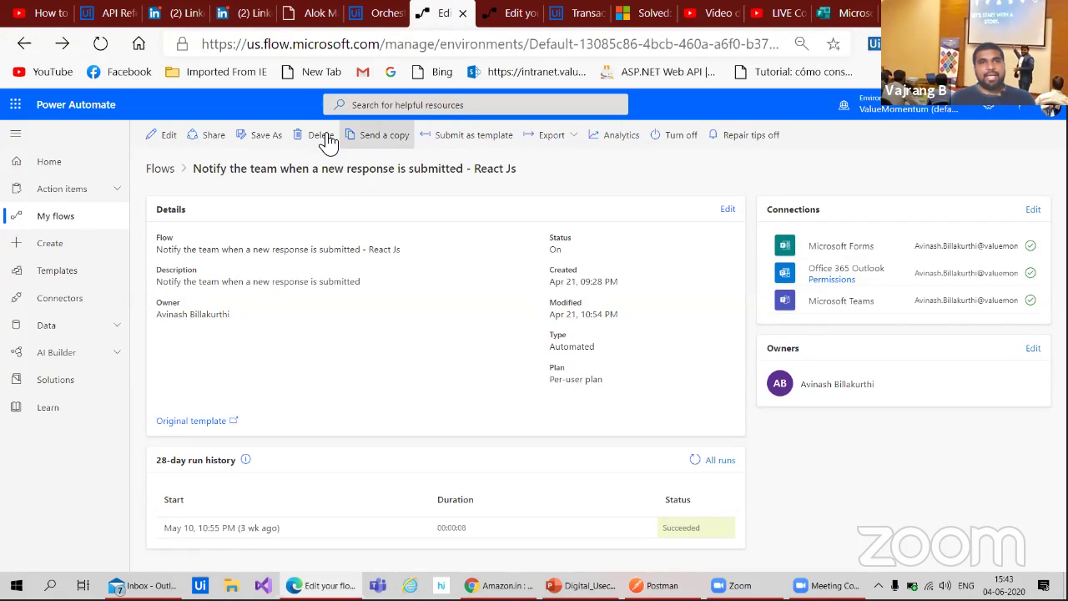
pyautogui.click(165, 135)
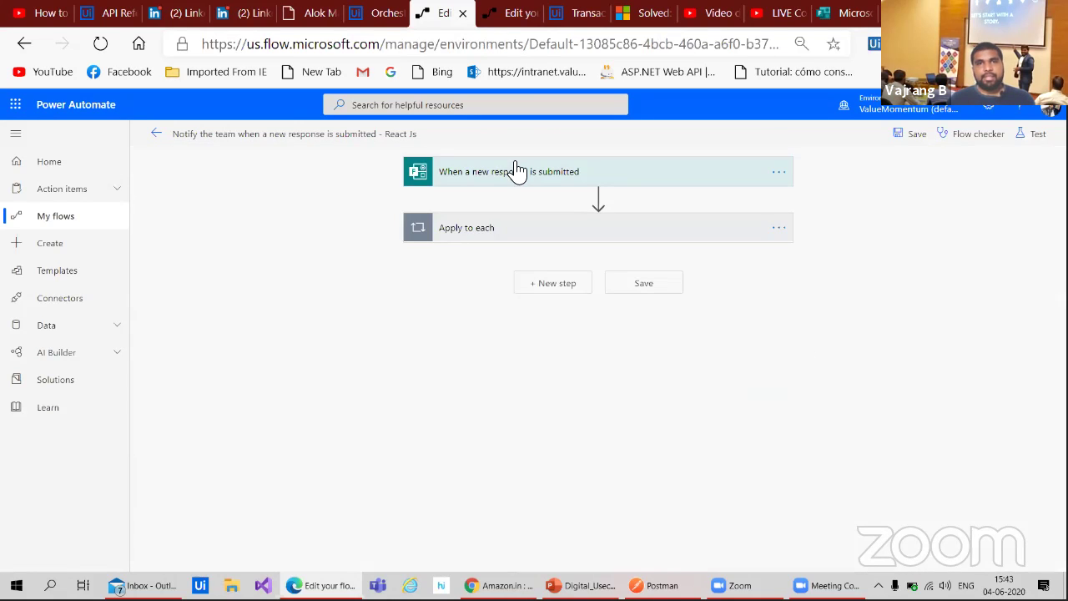
pyautogui.click(502, 175)
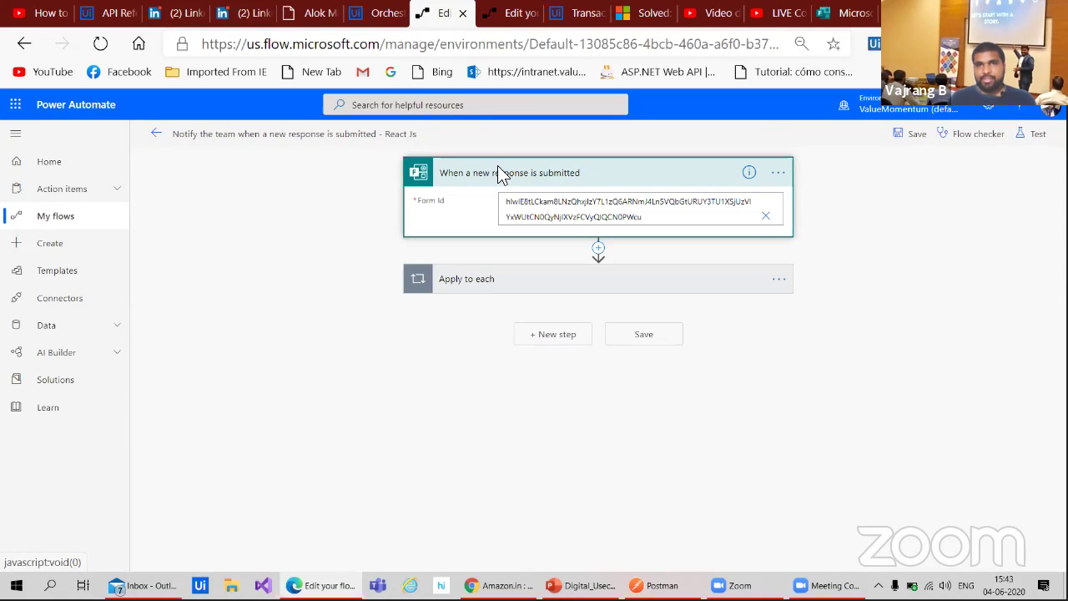
pyautogui.click(543, 284)
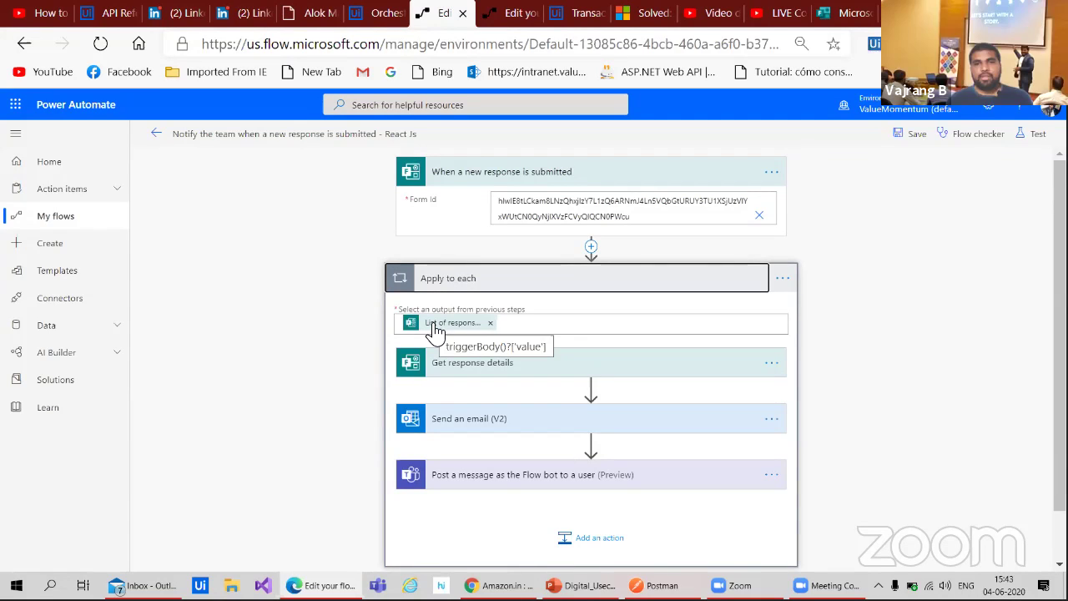
# - Inspect Get response details in the reference flow and the Form Id choices of the trigger in the Button -> HTTP flow
pyautogui.click(475, 367)
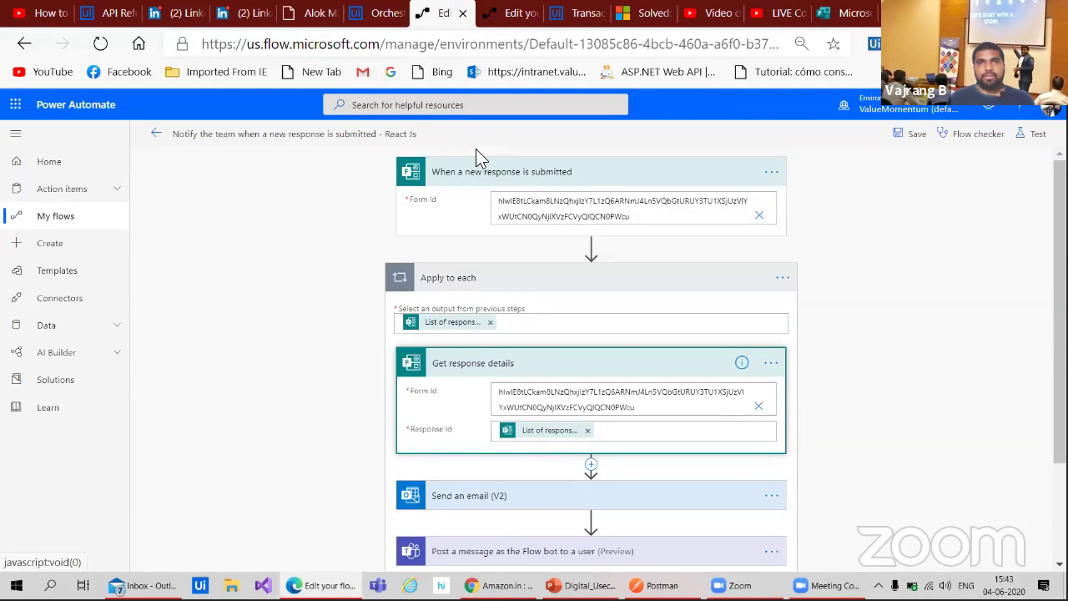
pyautogui.hotkey('ctrl', 'Tab')
pyautogui.scroll(3, 324, 313)
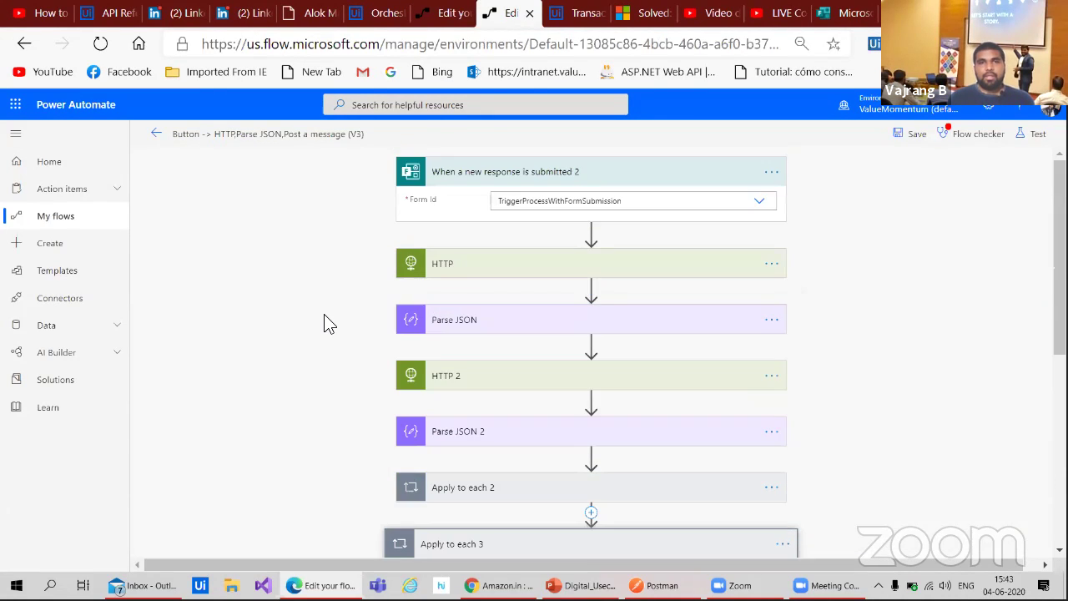
pyautogui.click(758, 204)
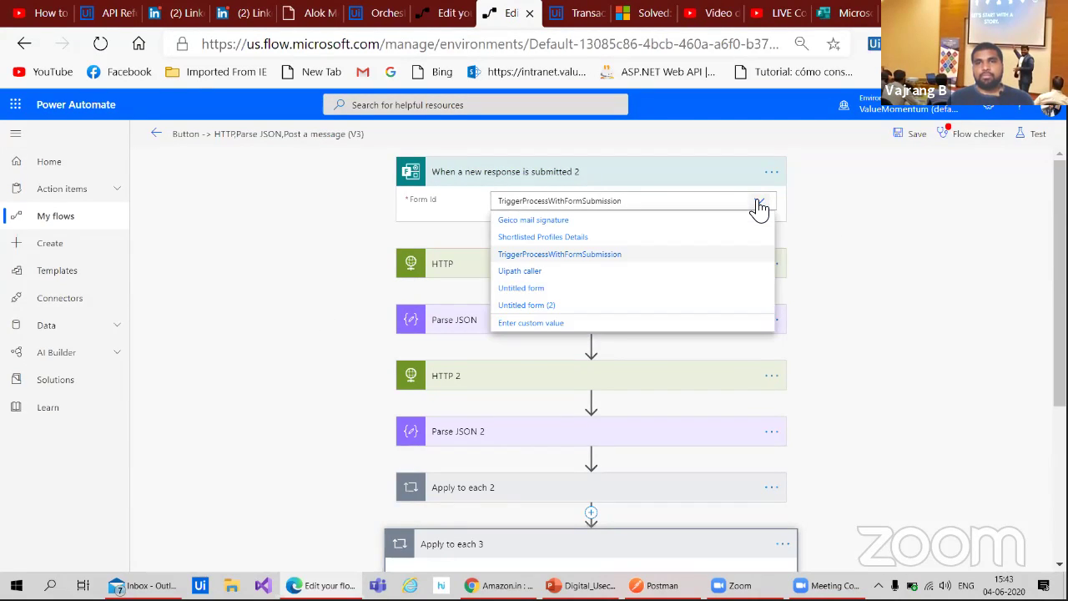
pyautogui.click(693, 197)
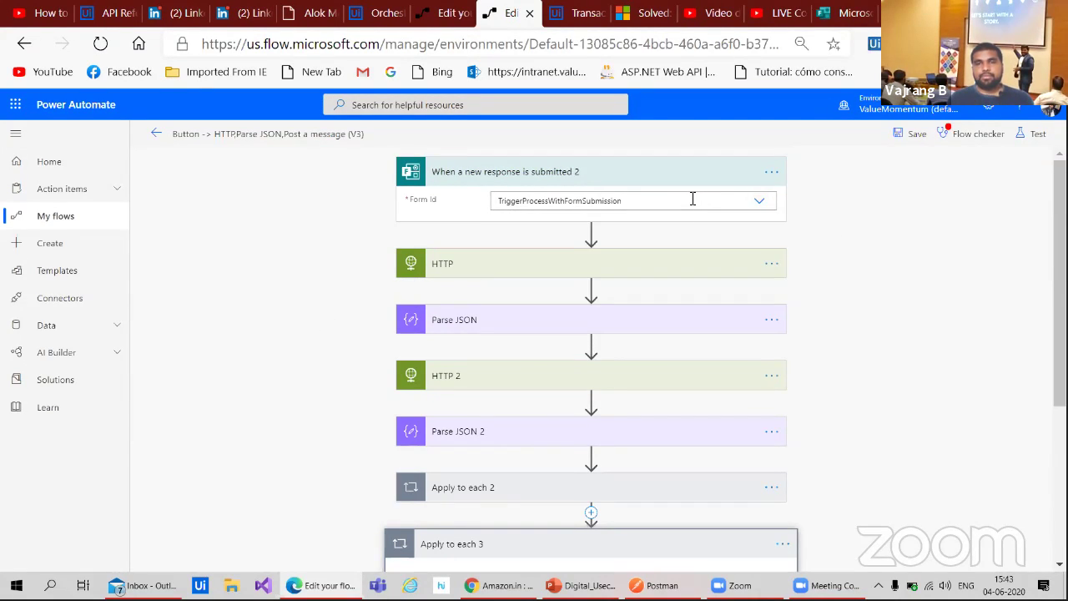
pyautogui.scroll(-1, 678, 307)
pyautogui.scroll(1, 776, 213)
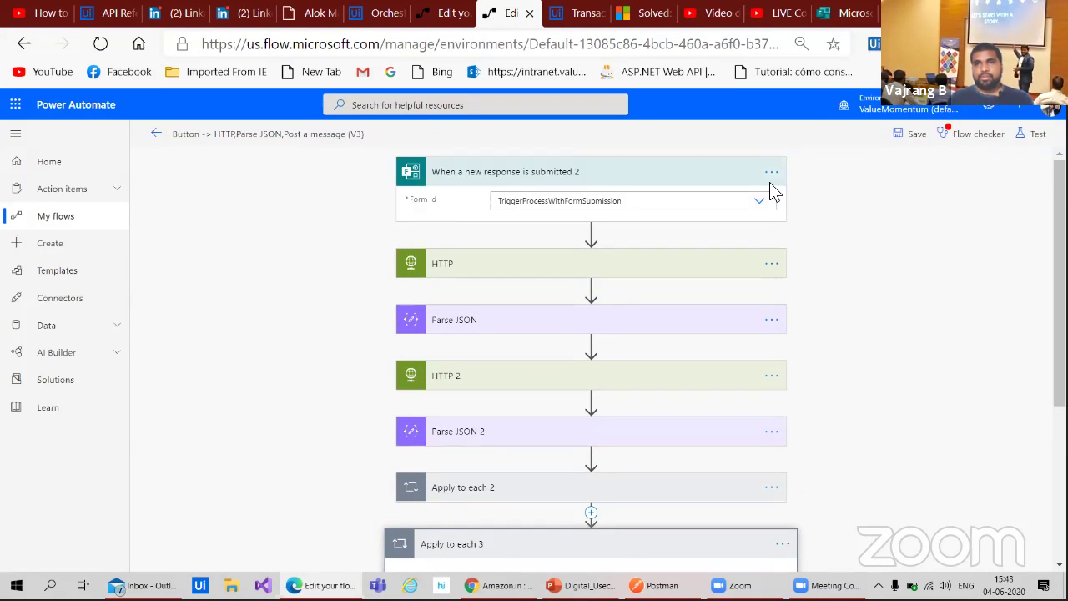
# - Review the underlying code of the "When a new response is submitted 2" trigger through to its splitOn setting, and close it
pyautogui.click(771, 171)
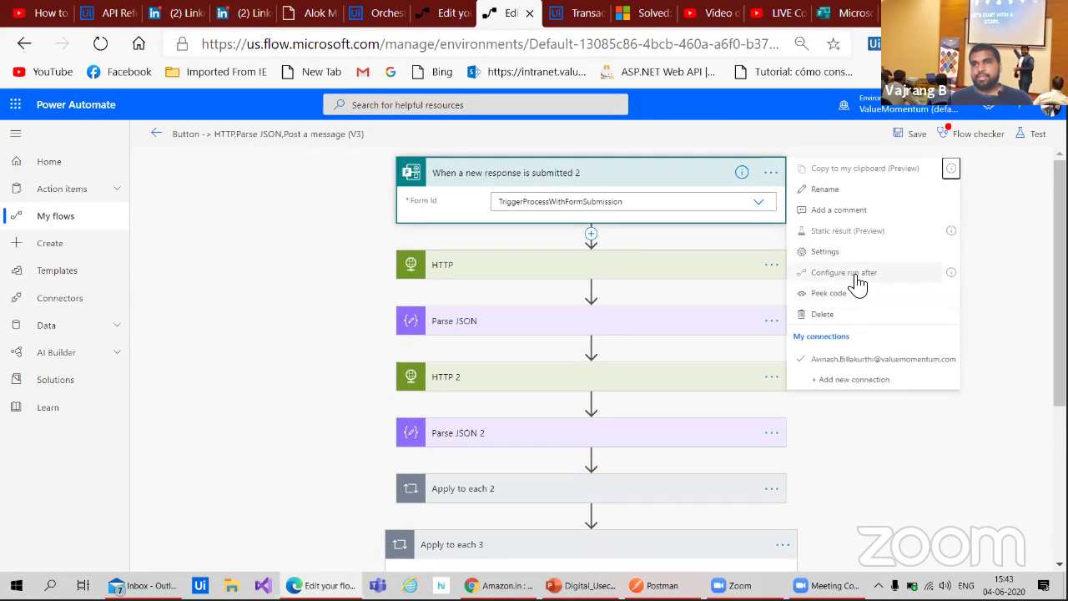
pyautogui.press('Escape')
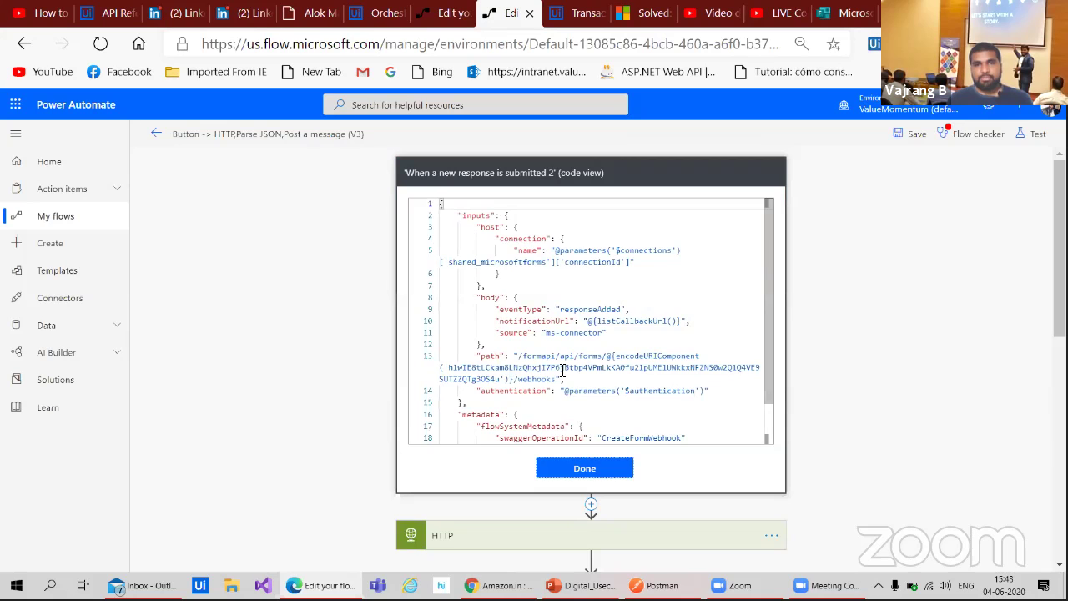
pyautogui.scroll(-5, 561, 370)
pyautogui.scroll(-1, 561, 369)
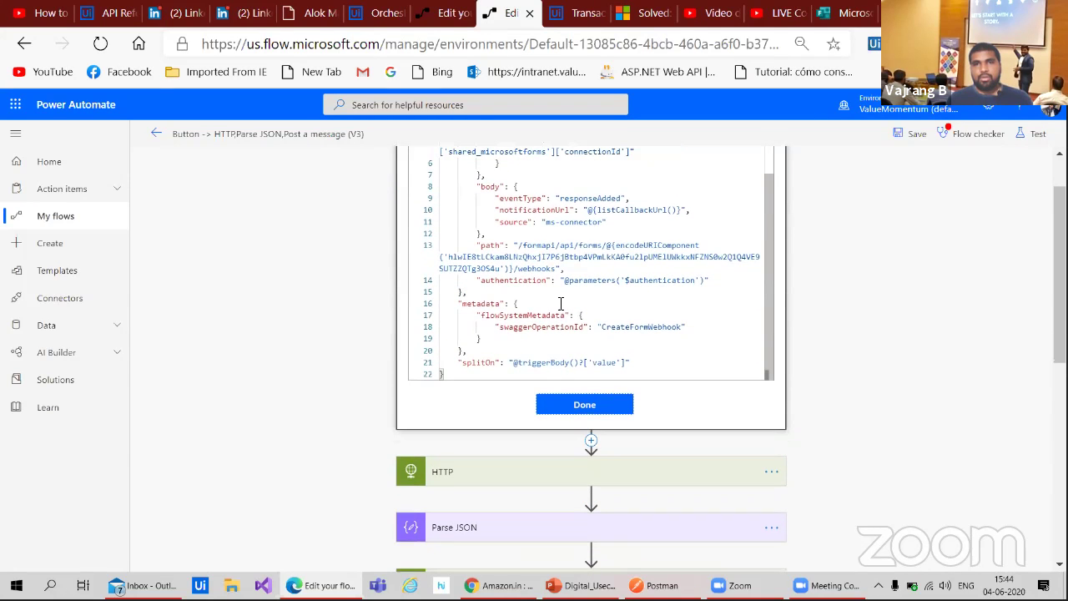
pyautogui.scroll(-3, 602, 286)
pyautogui.scroll(6, 602, 285)
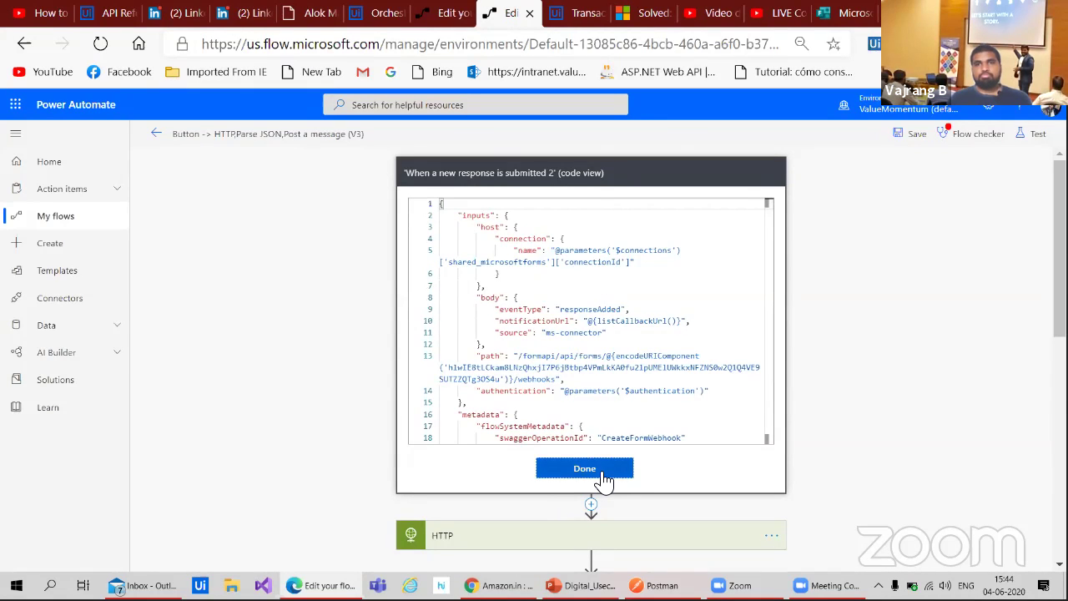
pyautogui.click(604, 475)
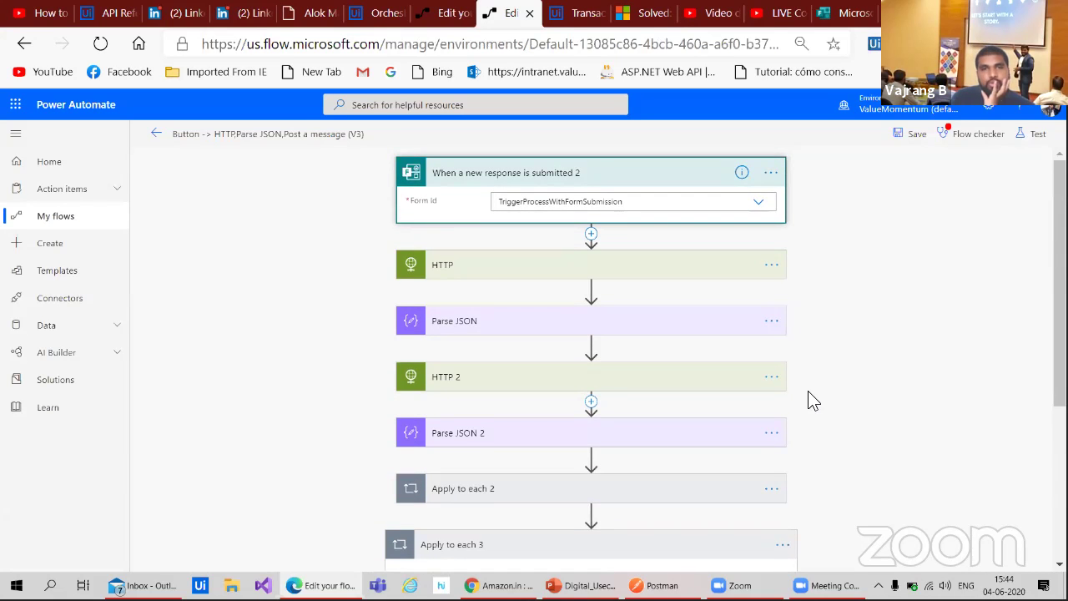
# - Look through the dynamic content offered for the Apply to each 3 input, including the outputs of the form trigger
pyautogui.scroll(-3, 813, 400)
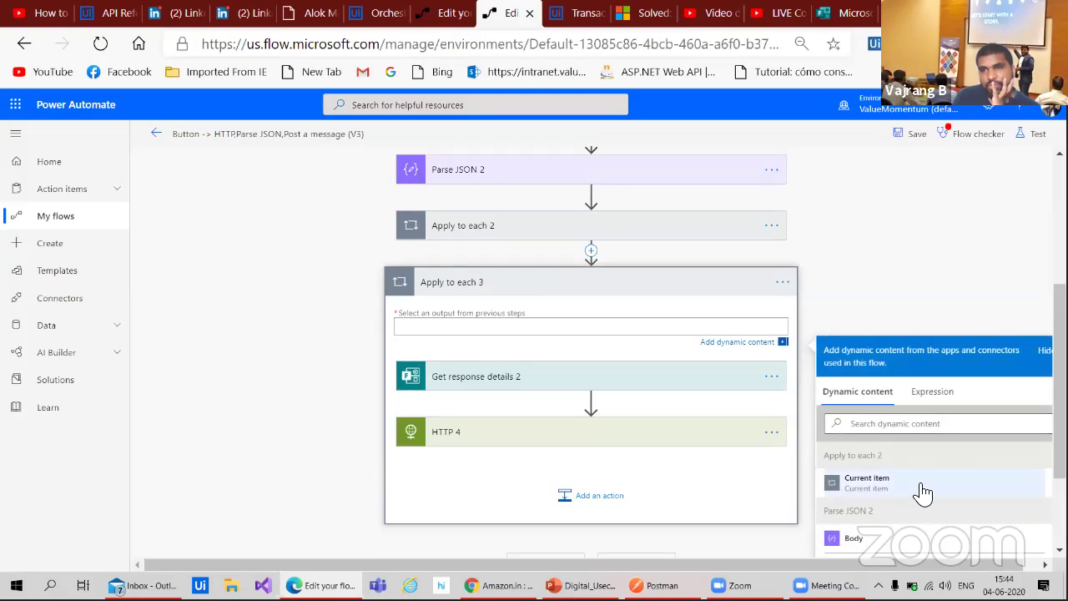
pyautogui.scroll(-5, 921, 496)
pyautogui.scroll(-5, 909, 538)
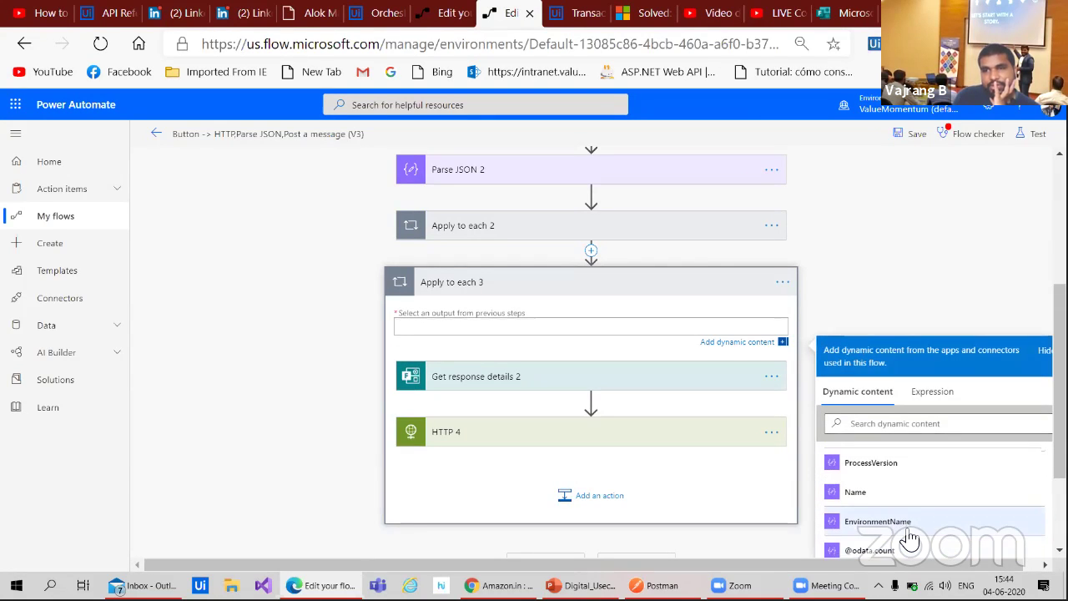
pyautogui.scroll(-3, 910, 538)
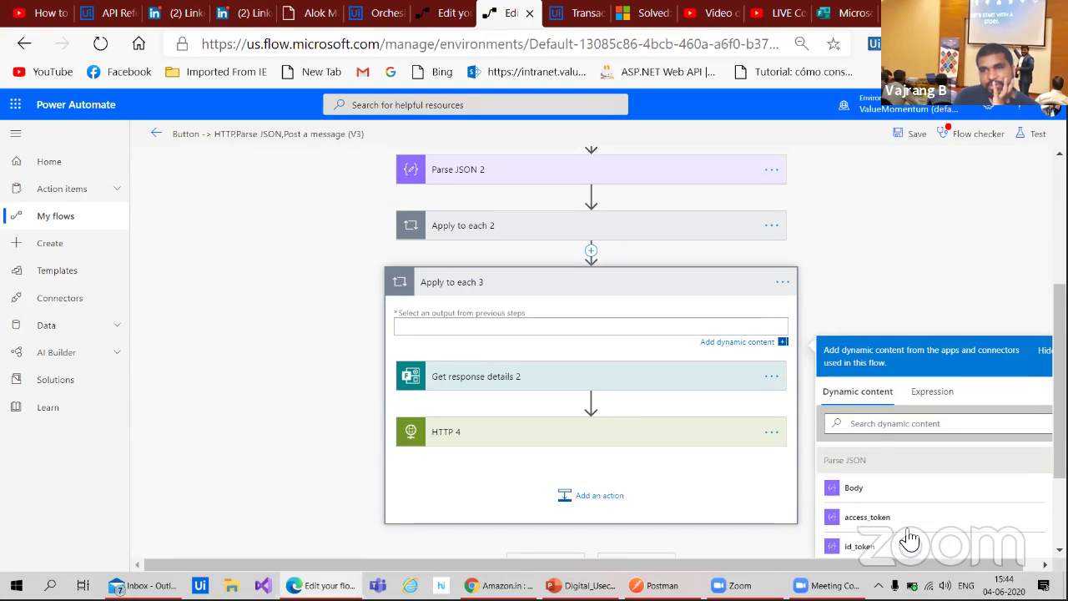
pyautogui.scroll(5, 909, 538)
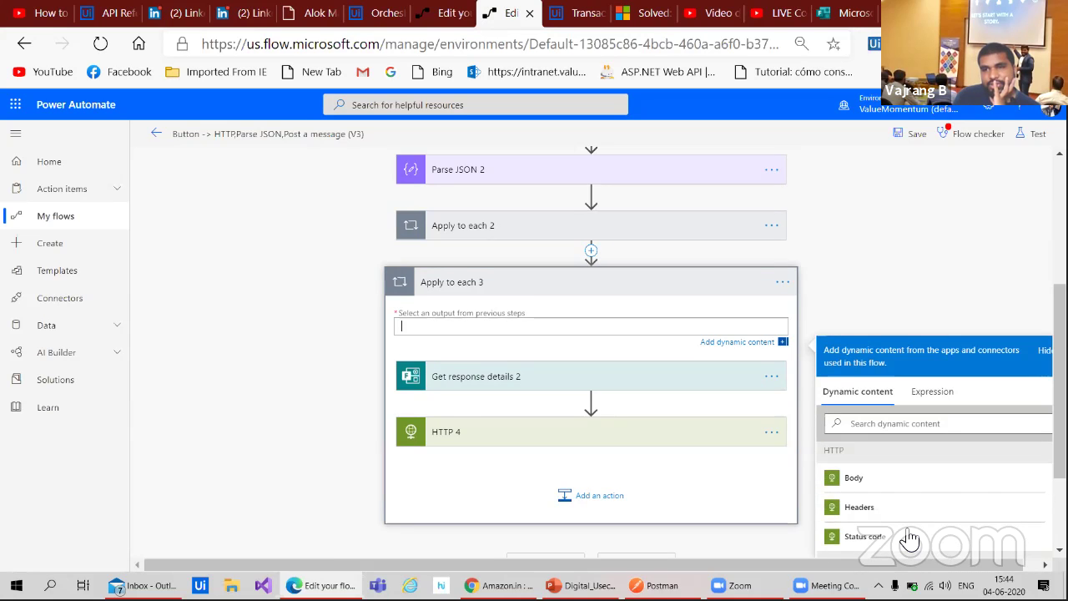
pyautogui.scroll(-2, 909, 538)
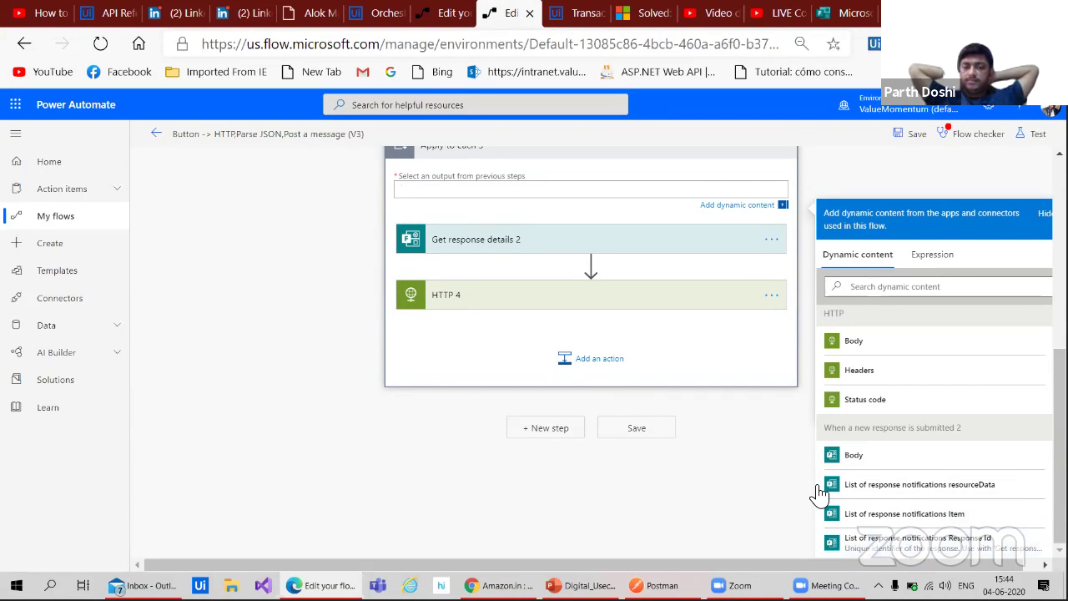
# - Delete the flow "Notify the team when a new response is submitted - React Js" from My flows
pyautogui.click(432, 12)
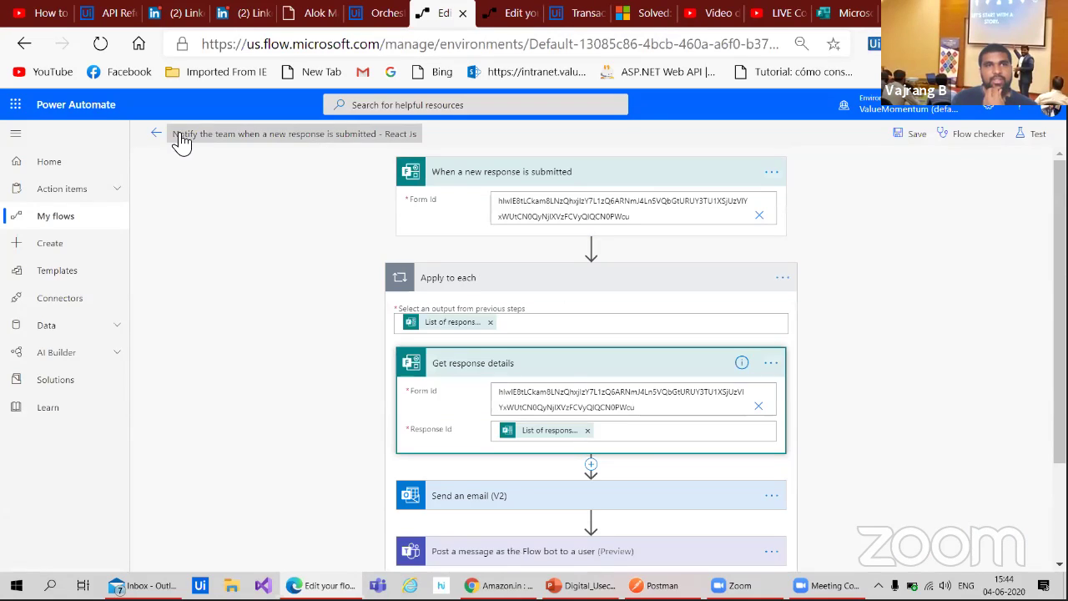
pyautogui.click(156, 138)
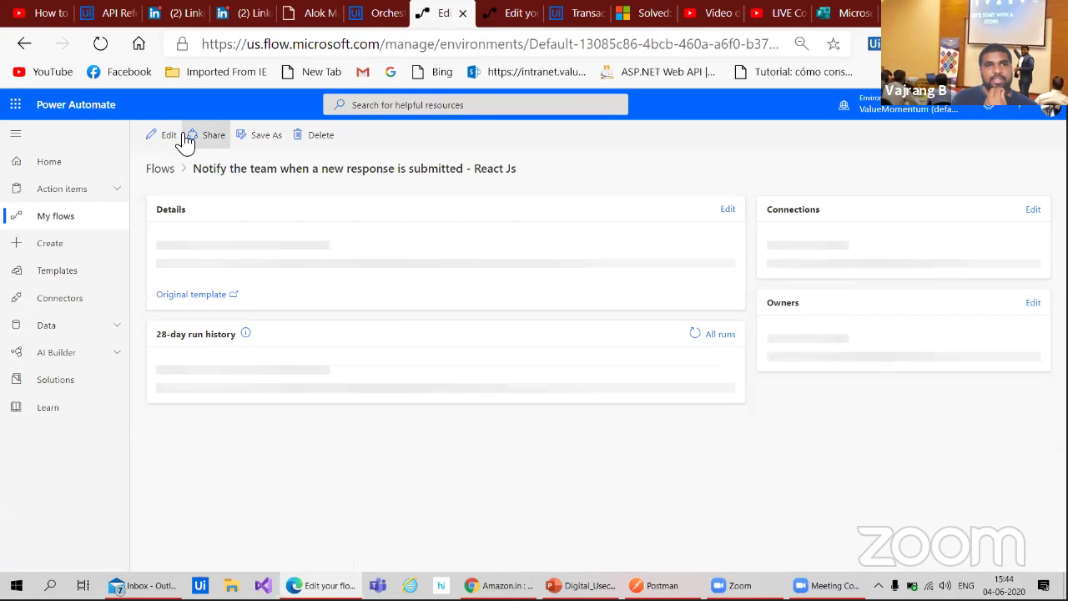
pyautogui.click(71, 224)
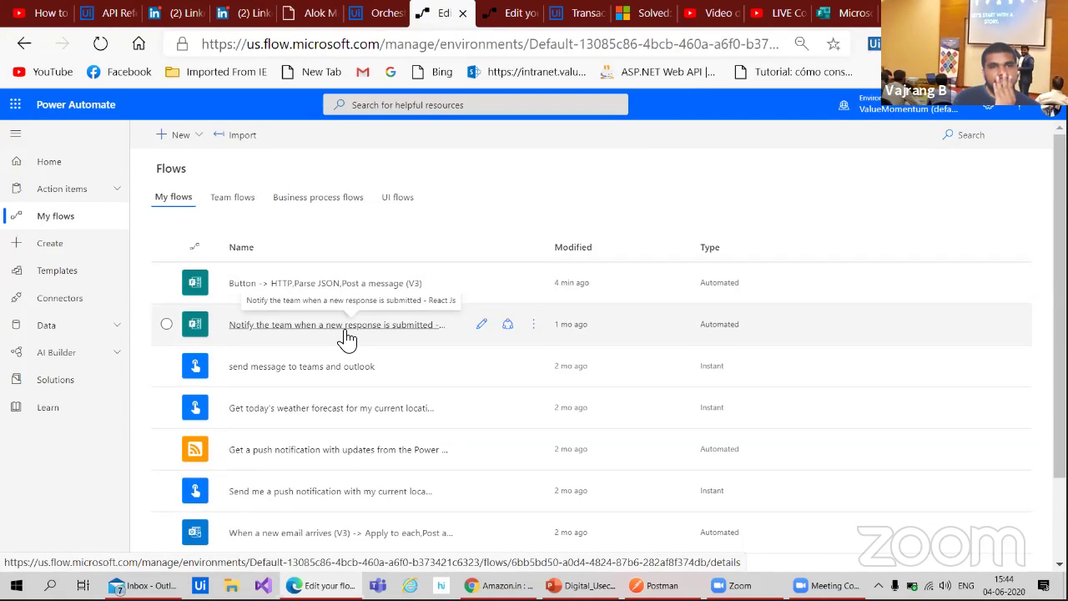
pyautogui.click(167, 323)
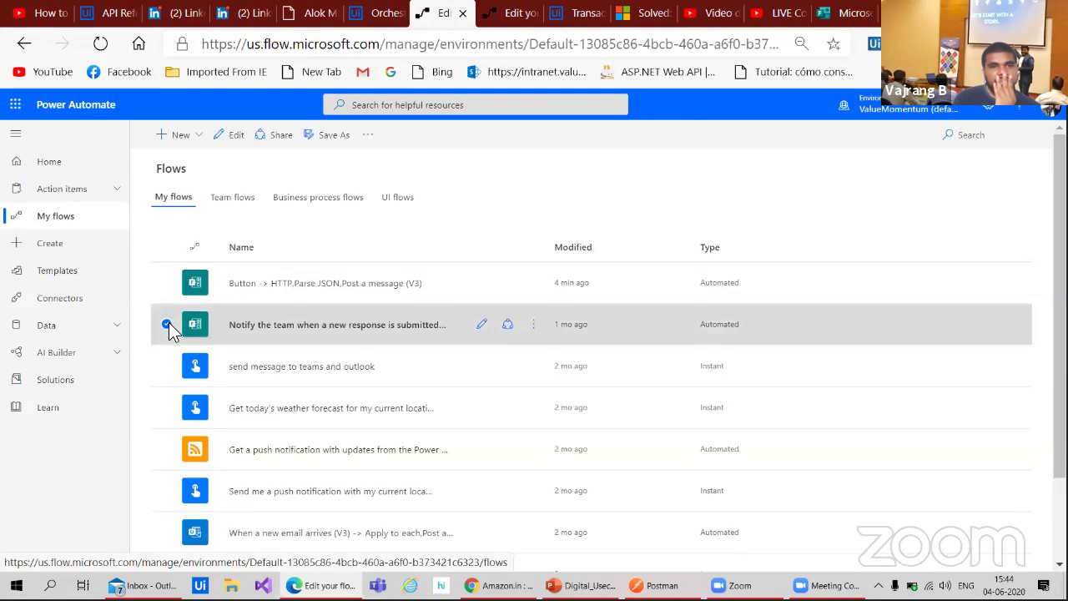
pyautogui.click(533, 327)
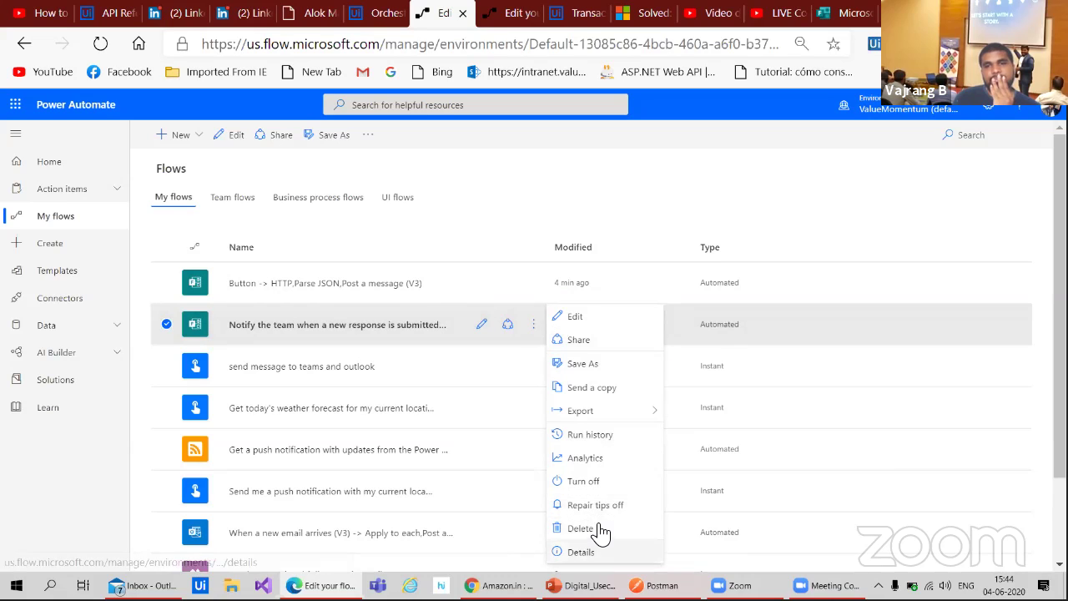
pyautogui.click(593, 528)
pyautogui.click(658, 379)
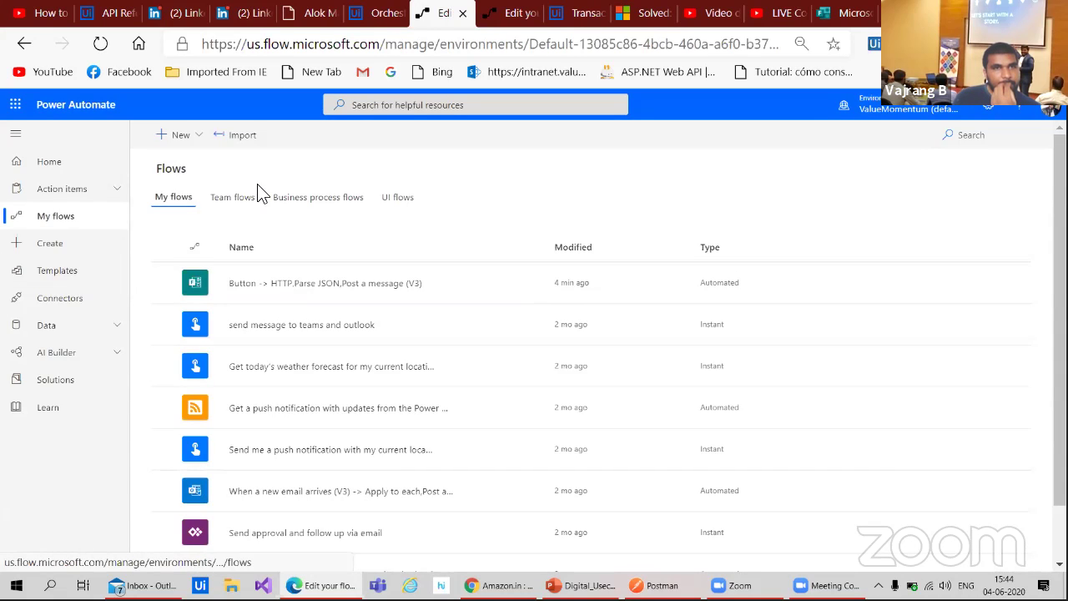
# - Open the team flow "Form processing to email and SharePoint" for editing and inspect which form its trigger uses
pyautogui.click(238, 201)
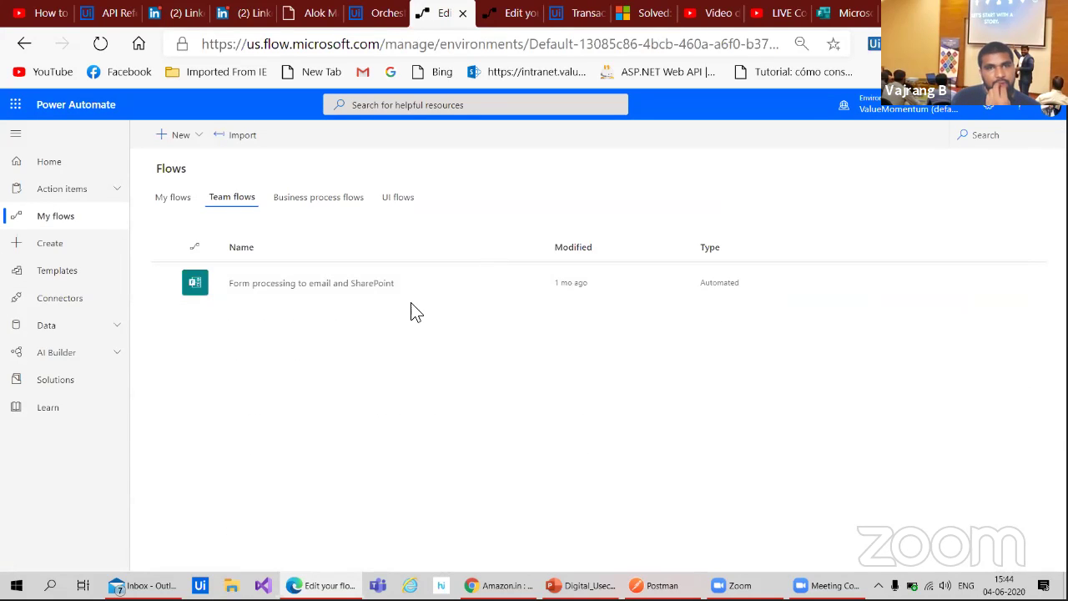
pyautogui.click(280, 284)
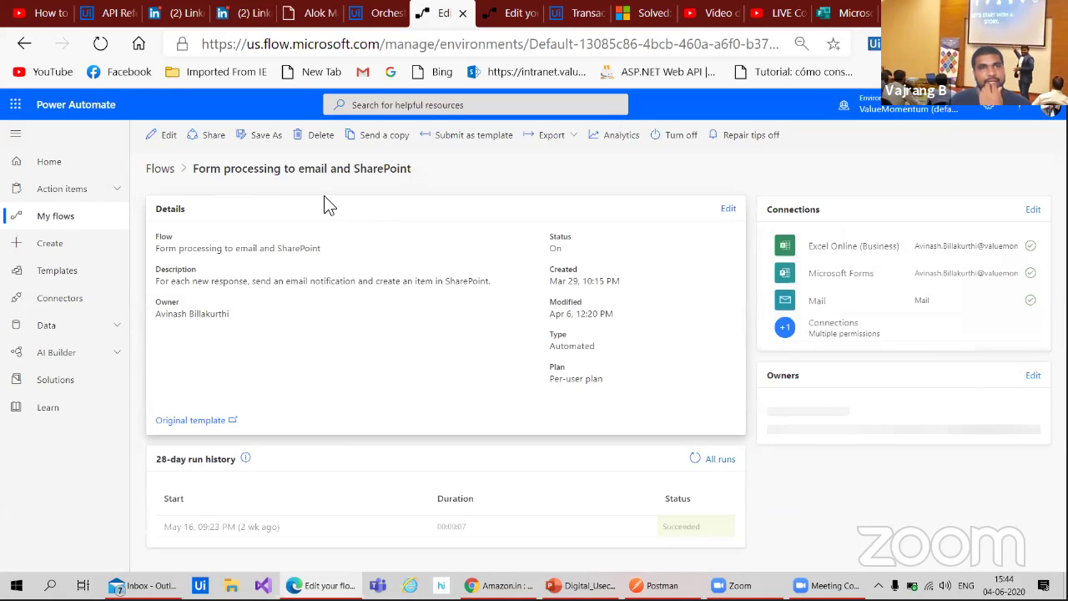
pyautogui.click(167, 136)
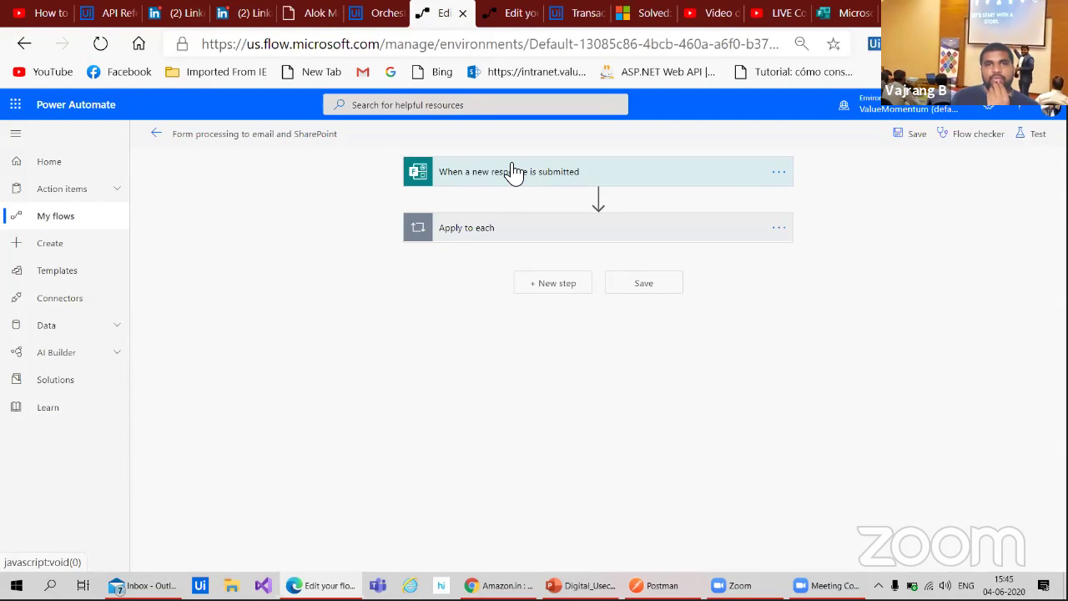
pyautogui.click(514, 171)
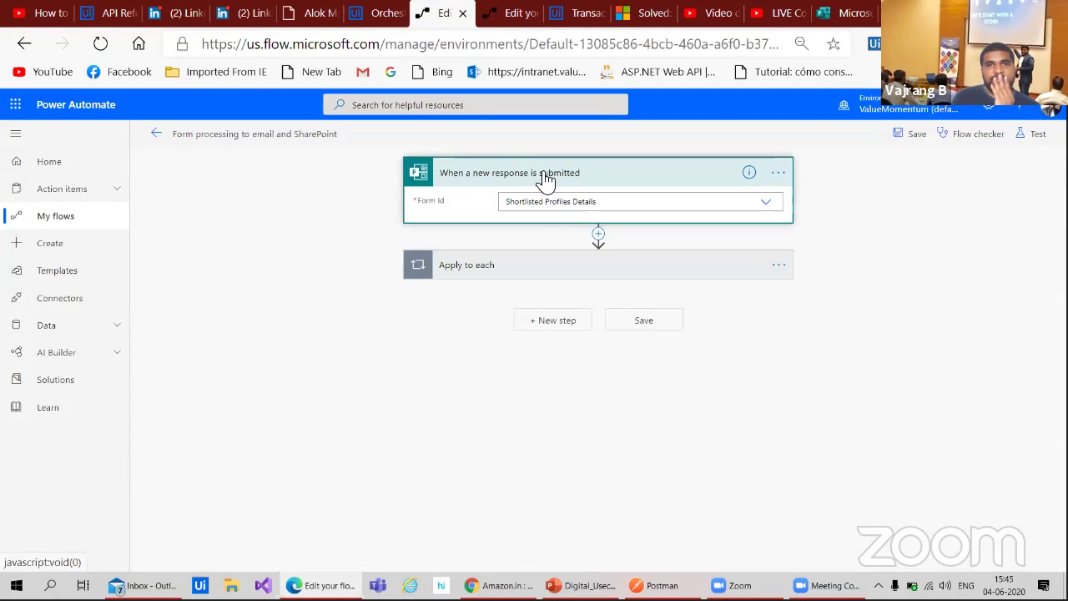
# - Examine the Apply to each input in the team flow, its expression and the dynamic content available from the trigger
pyautogui.click(504, 277)
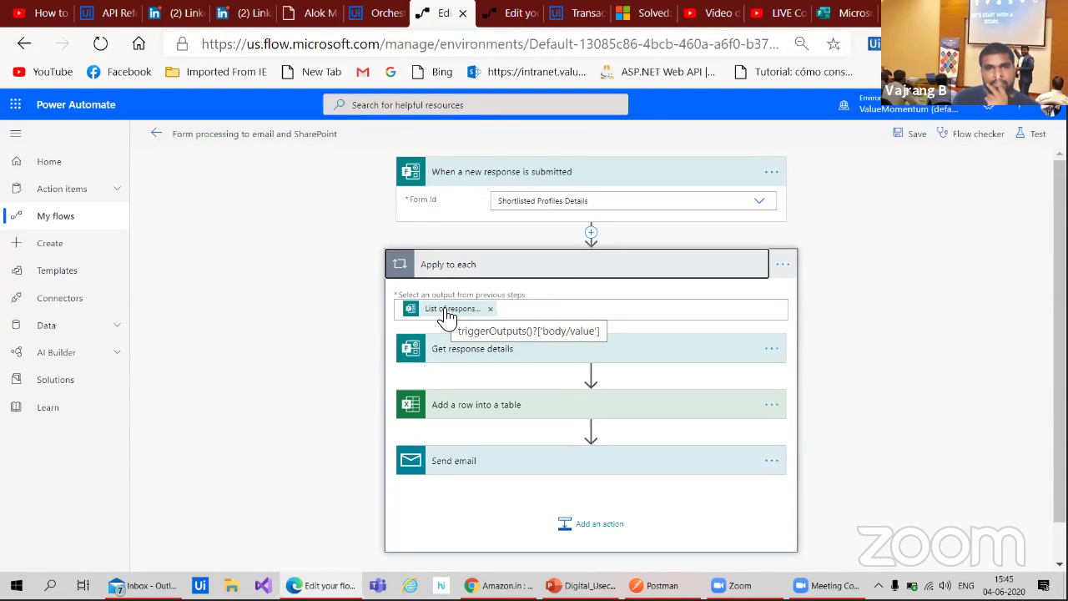
pyautogui.click(480, 312)
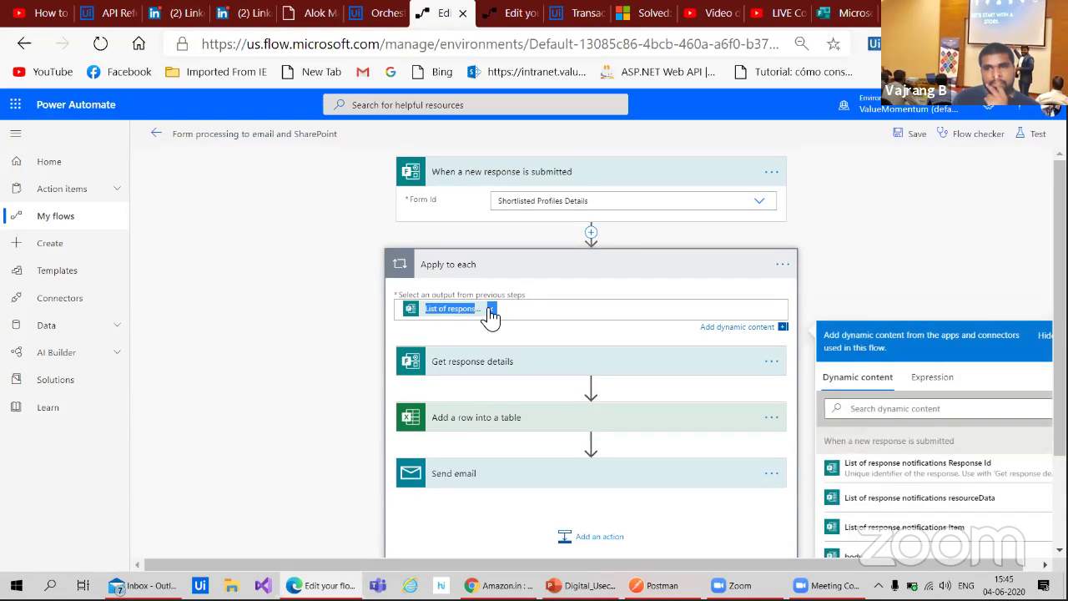
pyautogui.scroll(-2, 946, 470)
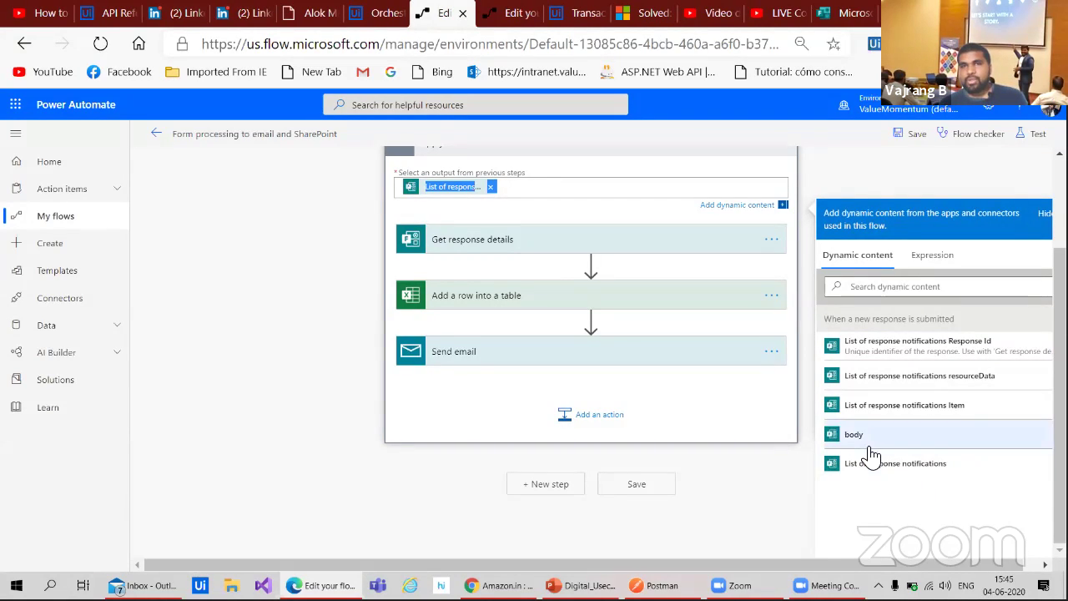
pyautogui.click(543, 200)
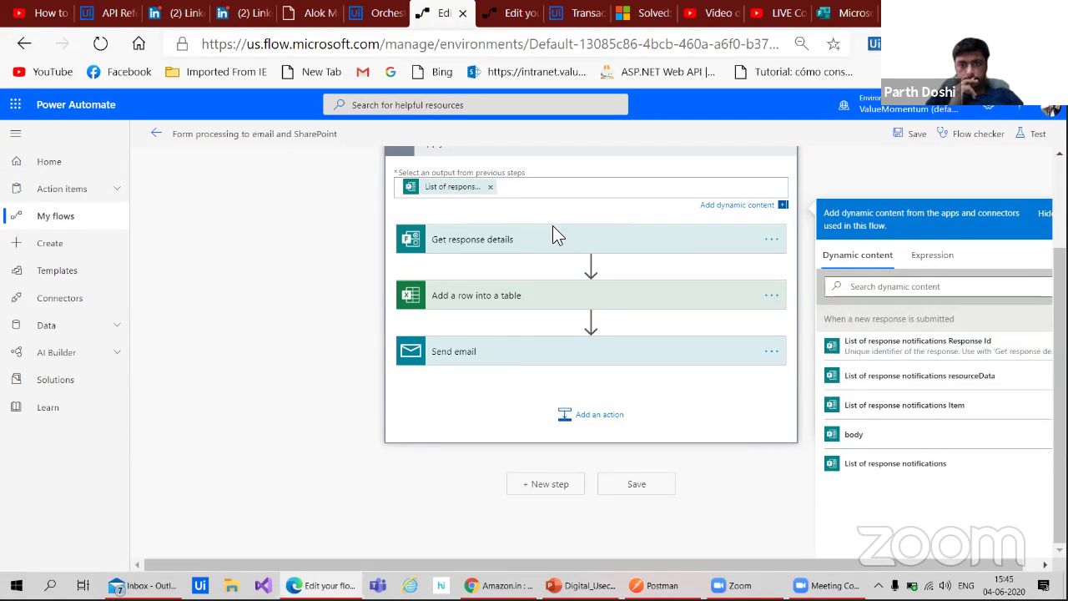
# - Insert the trigger's Body and the response notifications resourceData, Item and Response Id into the Apply to each 3 input of the Button flow
pyautogui.click(512, 14)
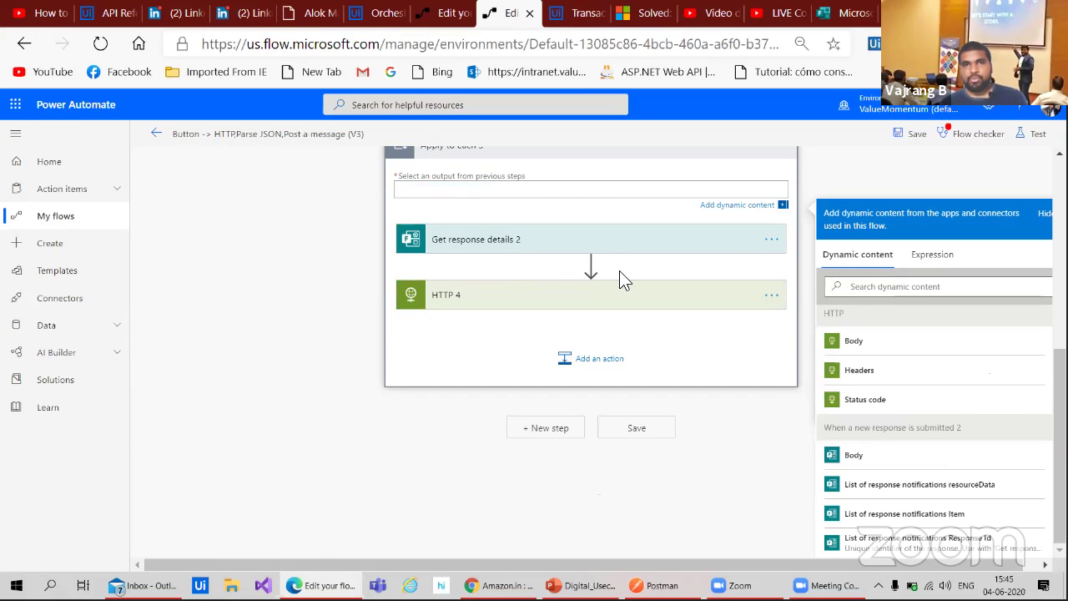
pyautogui.click(874, 457)
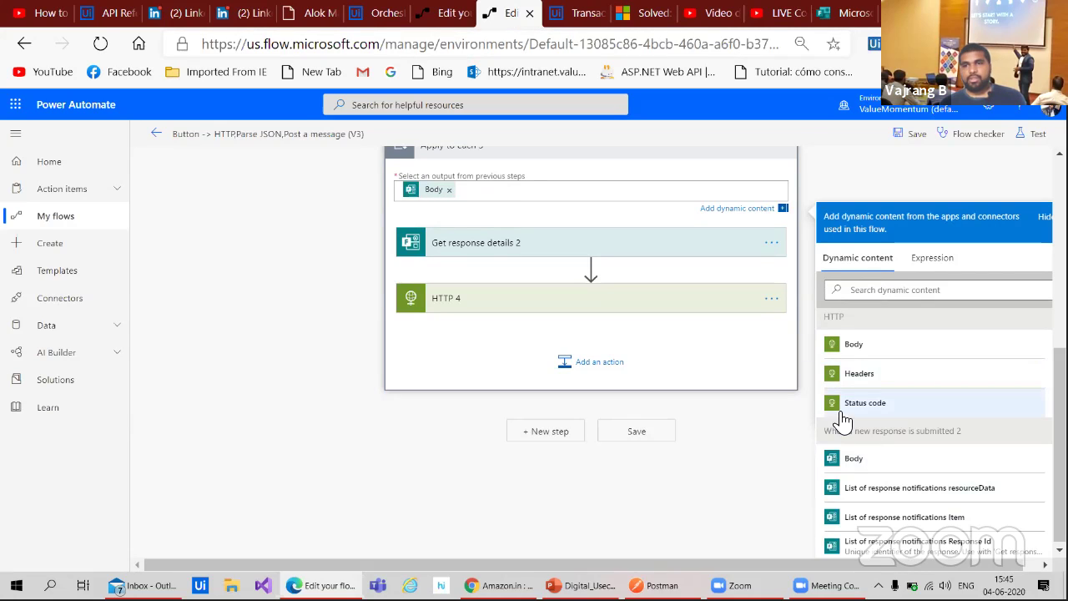
pyautogui.click(866, 494)
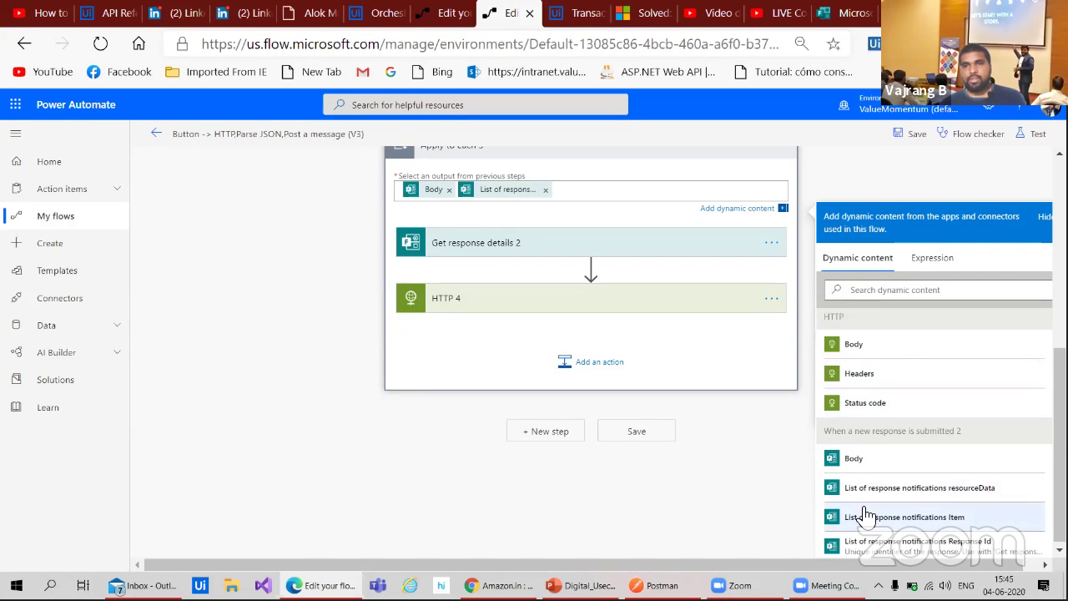
pyautogui.click(872, 517)
pyautogui.click(888, 544)
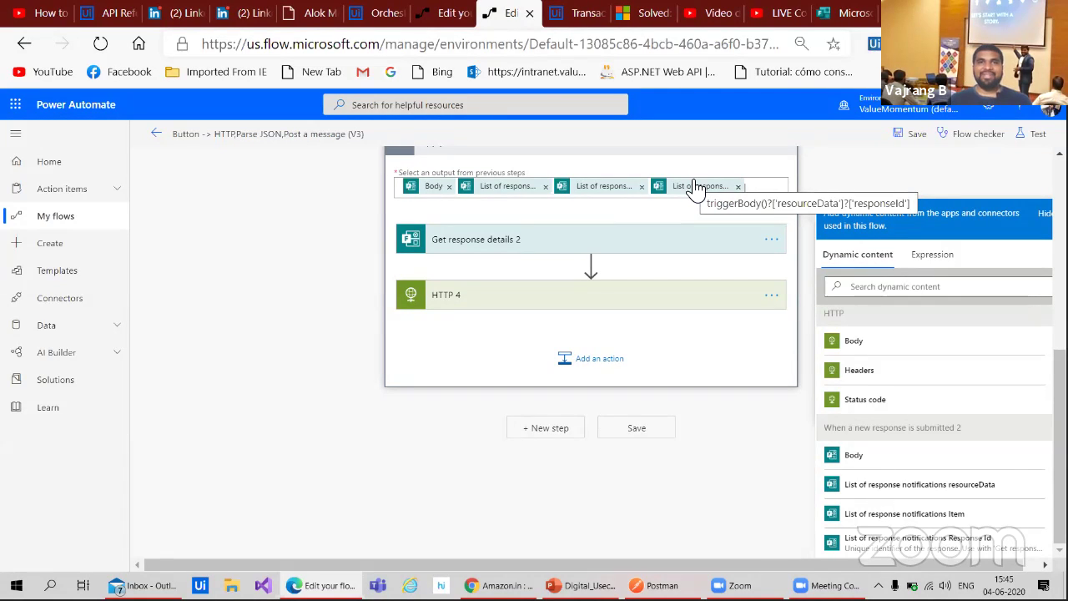
# - In the flow "Form processing to email and SharePoint", examine the underlying code of the form response trigger and the actions that follow it
pyautogui.click(446, 12)
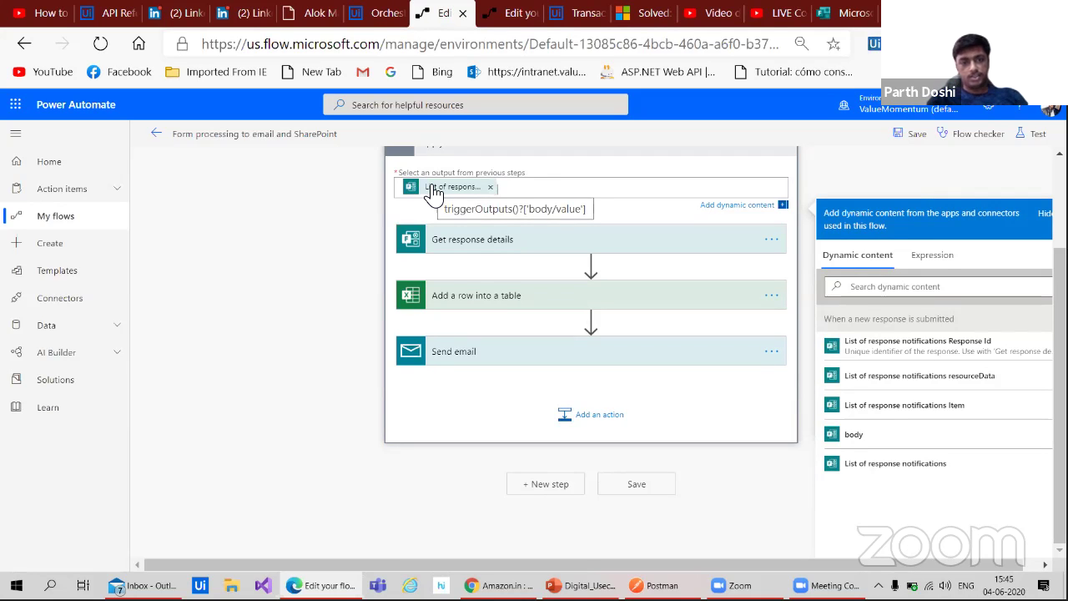
pyautogui.scroll(2, 433, 192)
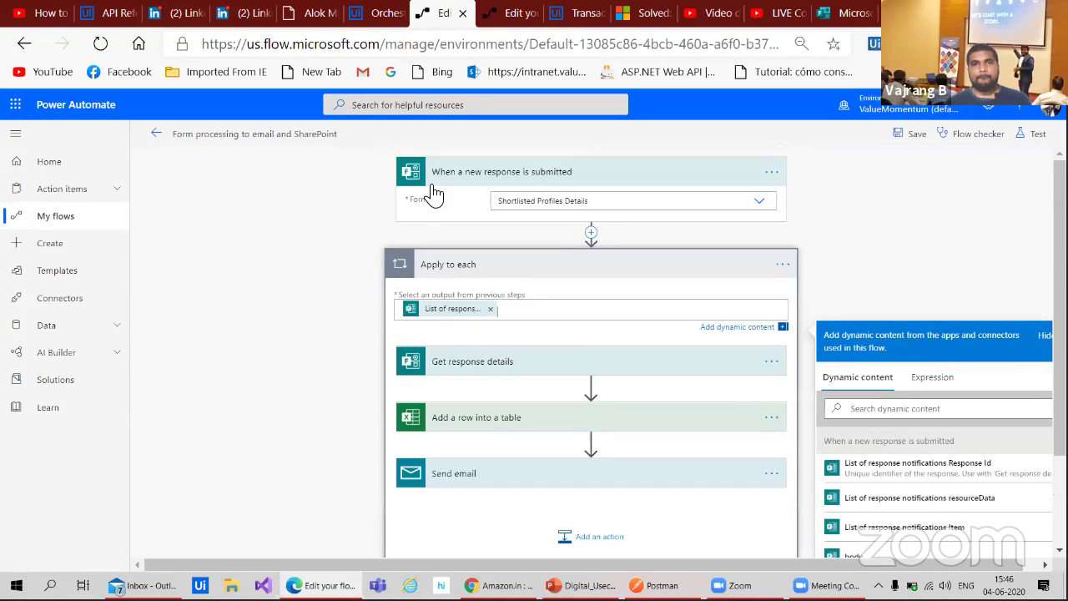
pyautogui.click(771, 172)
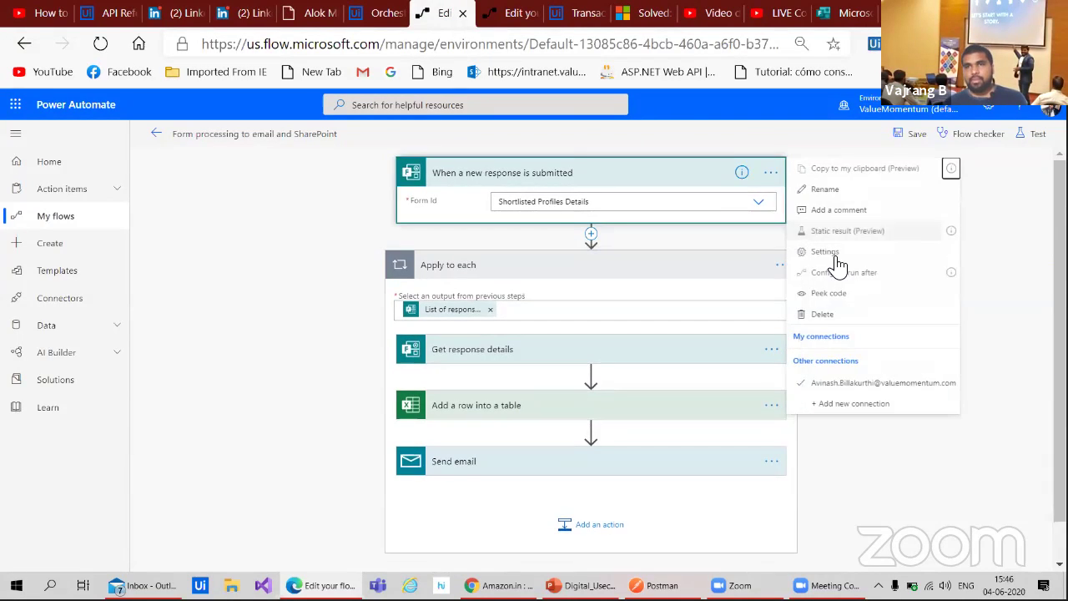
pyautogui.click(855, 302)
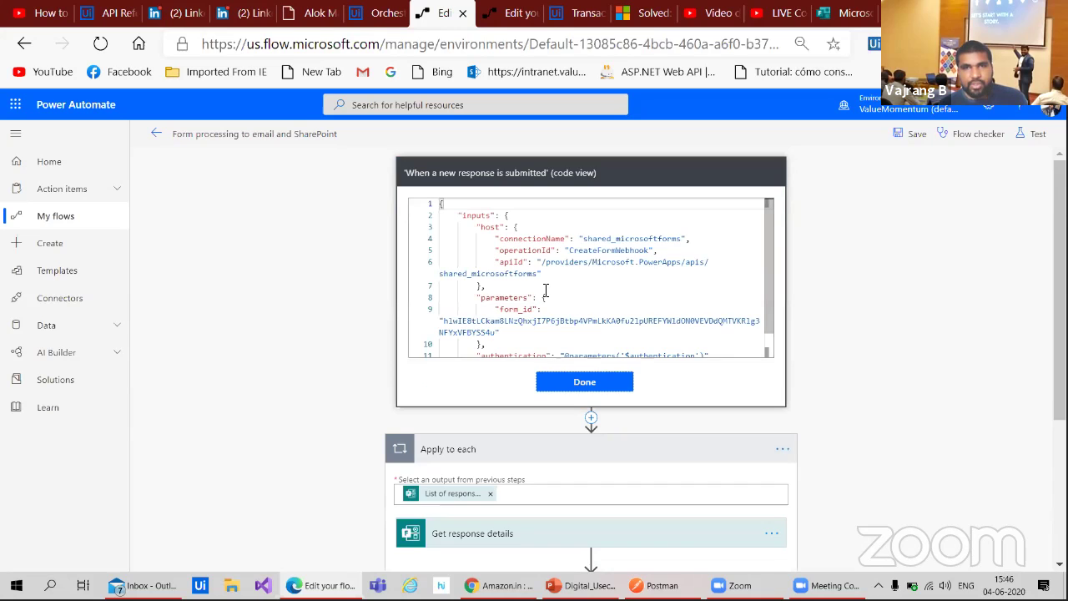
pyautogui.scroll(-3, 545, 291)
pyautogui.scroll(3, 524, 203)
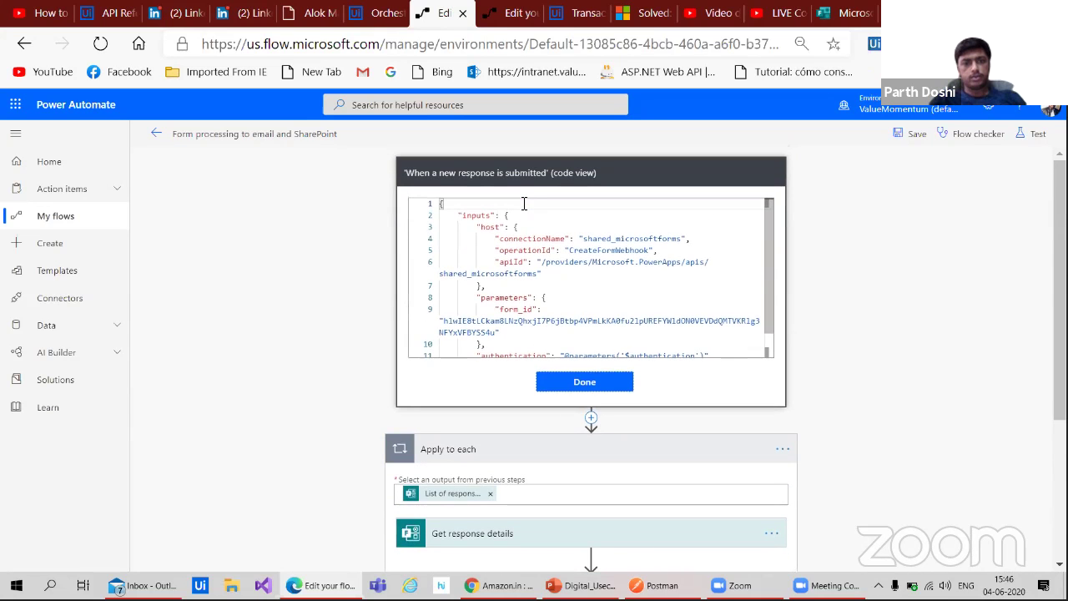
pyautogui.scroll(-3, 499, 261)
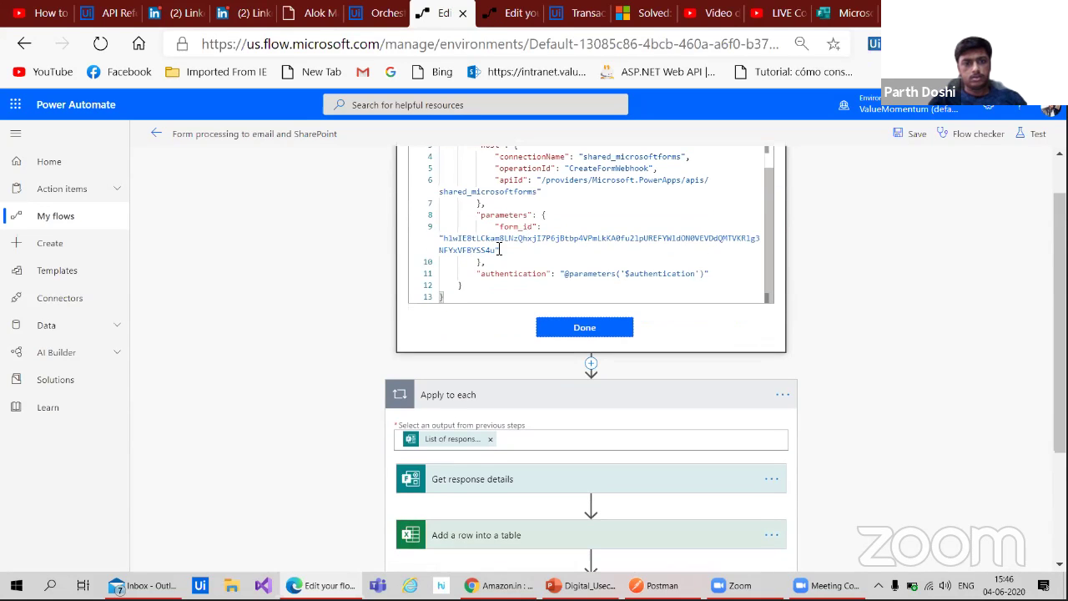
pyautogui.scroll(3, 499, 250)
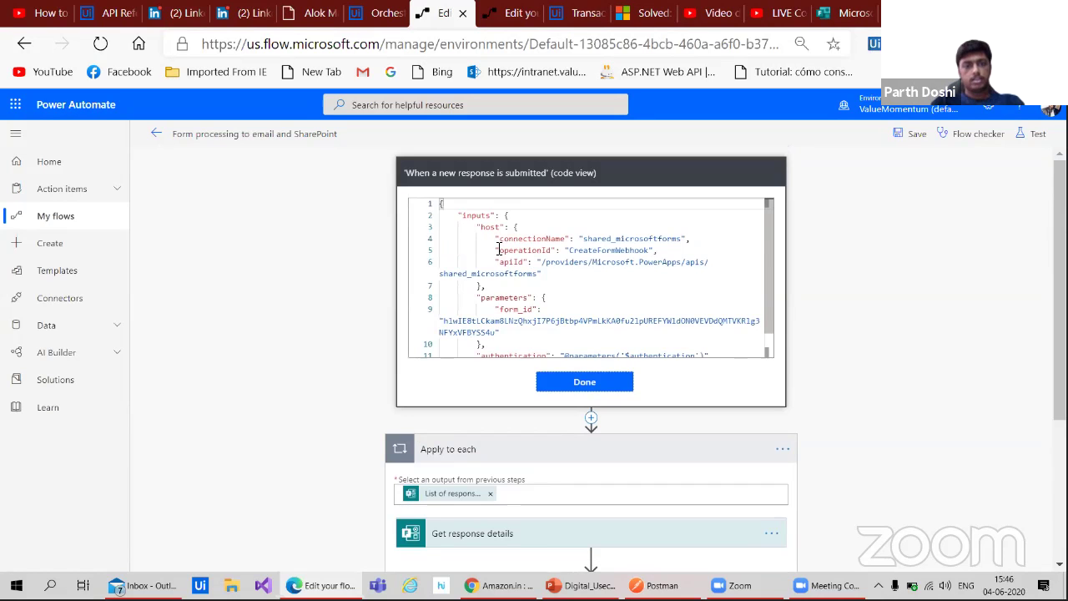
pyautogui.scroll(-5, 498, 250)
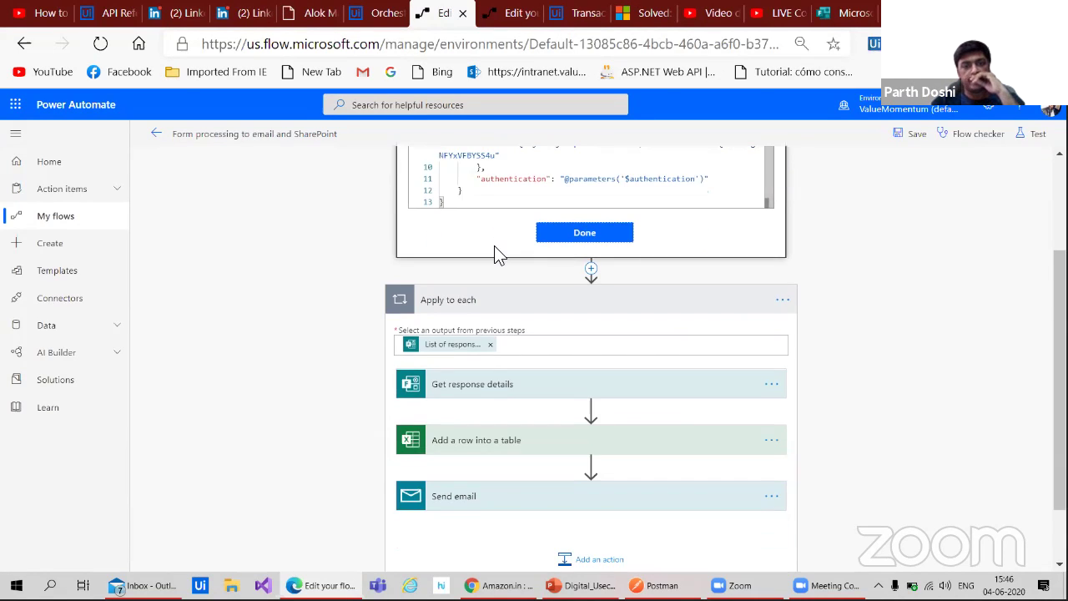
pyautogui.scroll(-2, 499, 252)
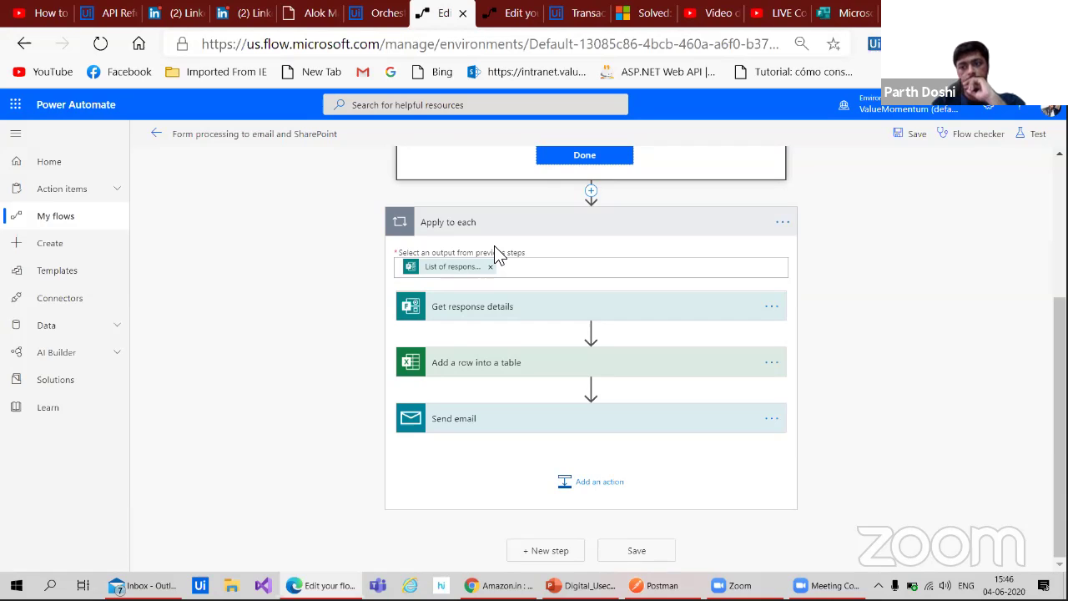
pyautogui.rightClick(440, 313)
pyautogui.click(422, 310)
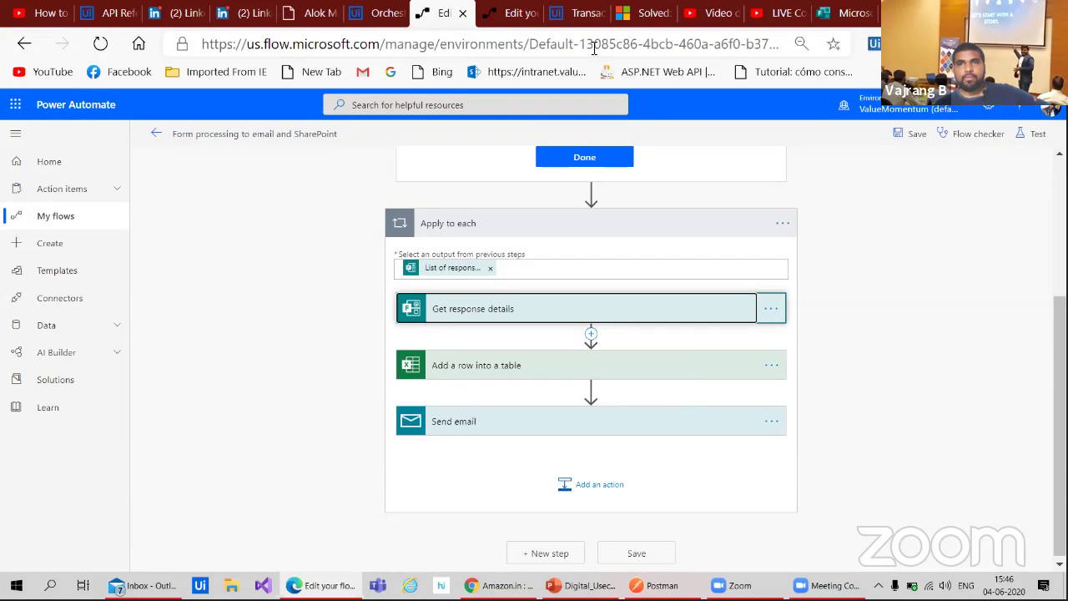
pyautogui.click(853, 253)
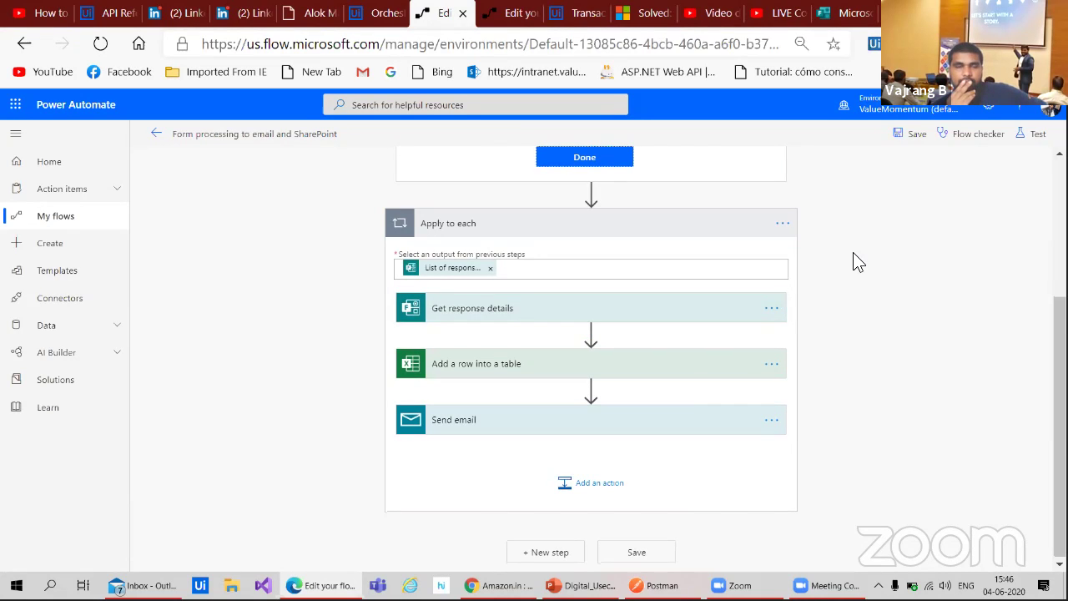
pyautogui.scroll(2, 853, 253)
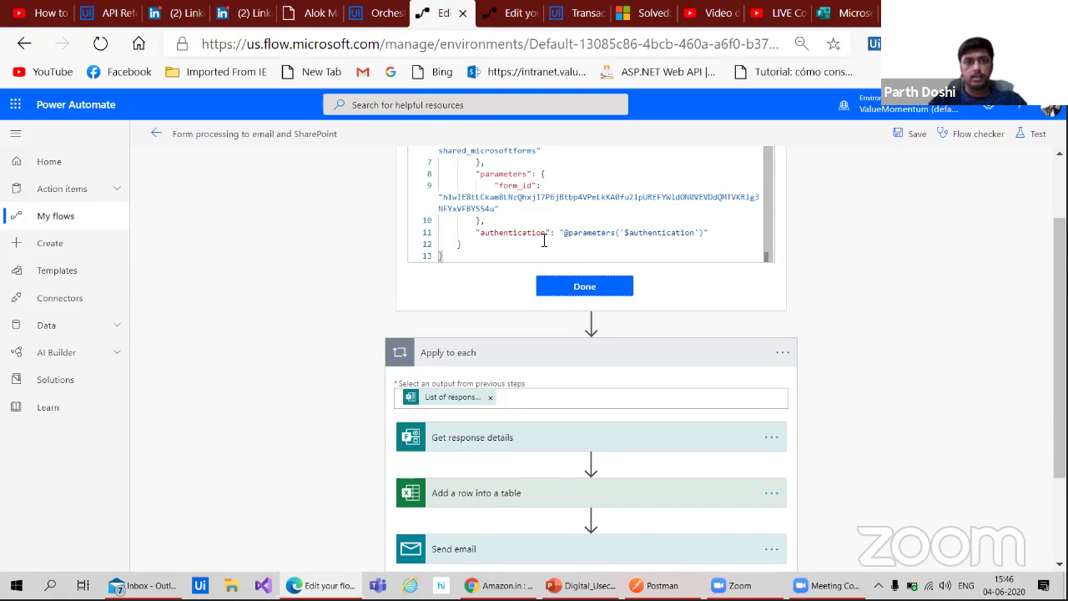
# - Inspect the code of the "When a new response is submitted 2" trigger in the Button flow, including its metadata and splitOn entries
pyautogui.click(502, 21)
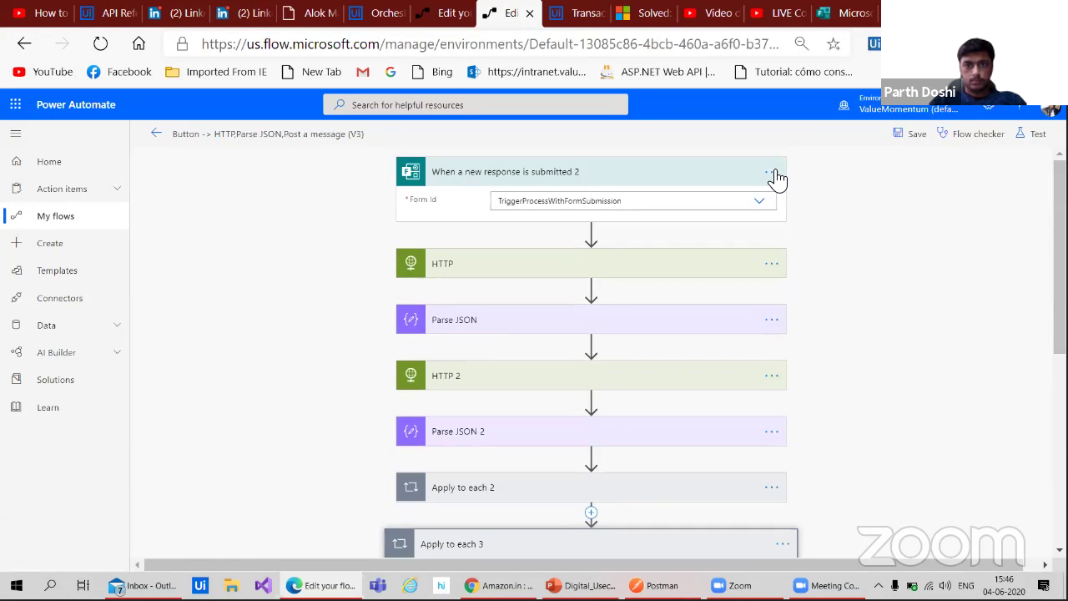
pyautogui.click(772, 175)
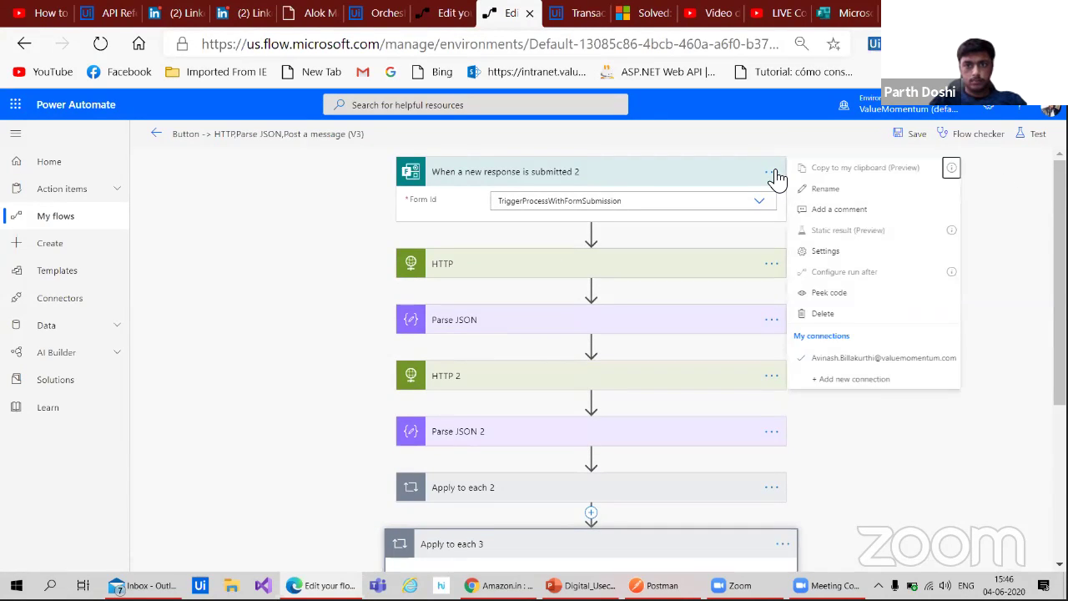
pyautogui.click(839, 294)
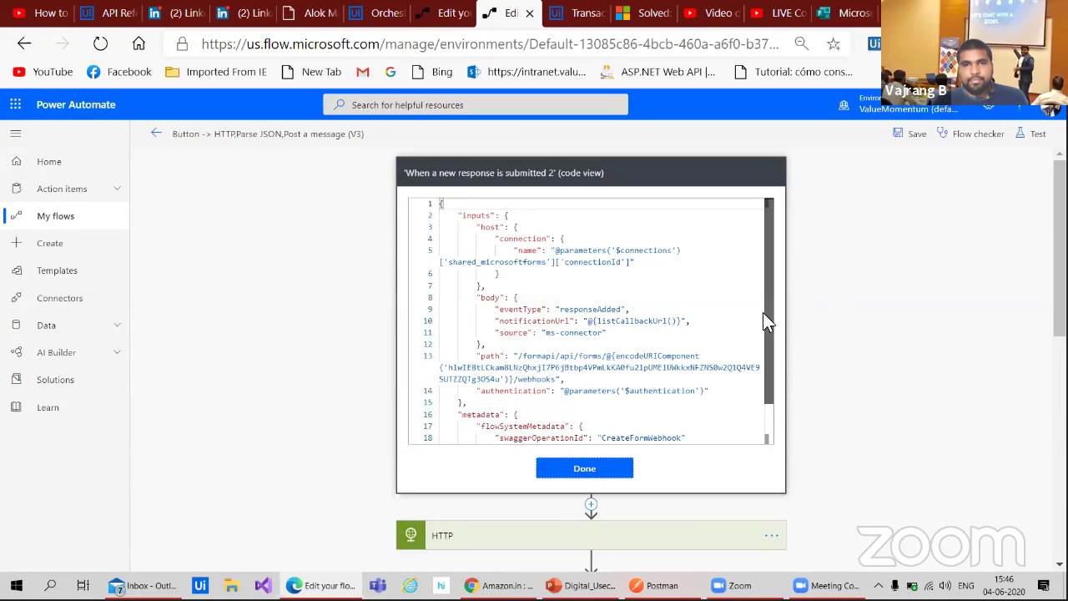
pyautogui.scroll(-2, 766, 342)
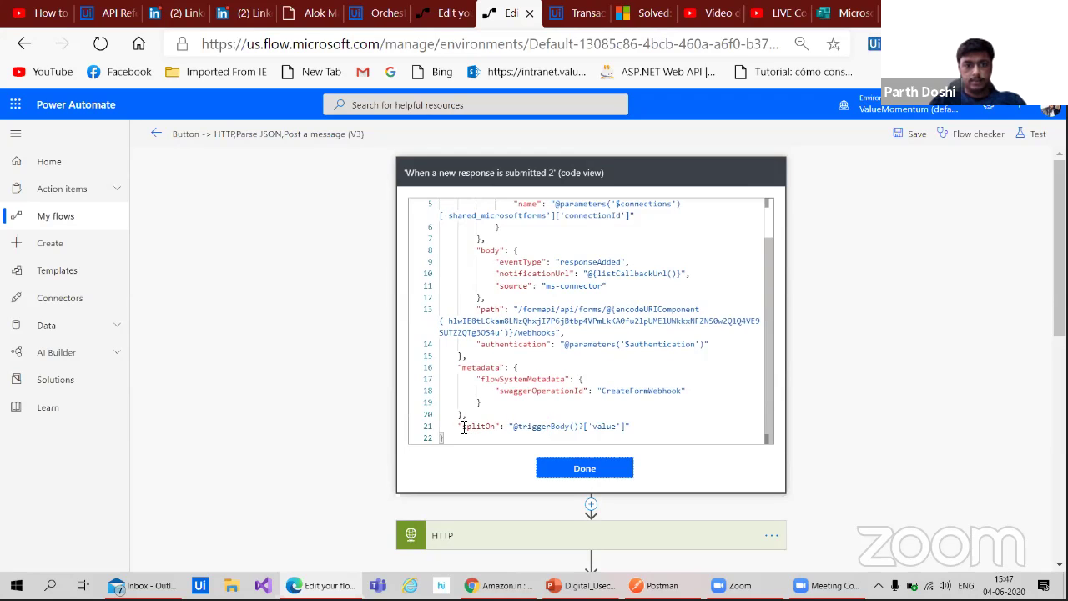
pyautogui.moveTo(464, 428); pyautogui.dragTo(506, 369)
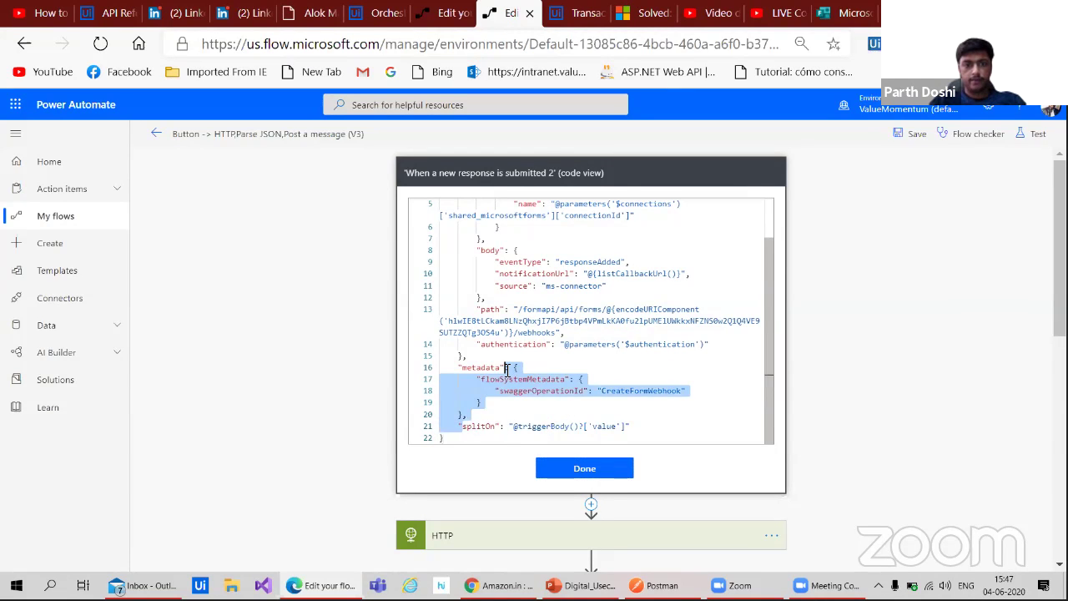
pyautogui.click(827, 386)
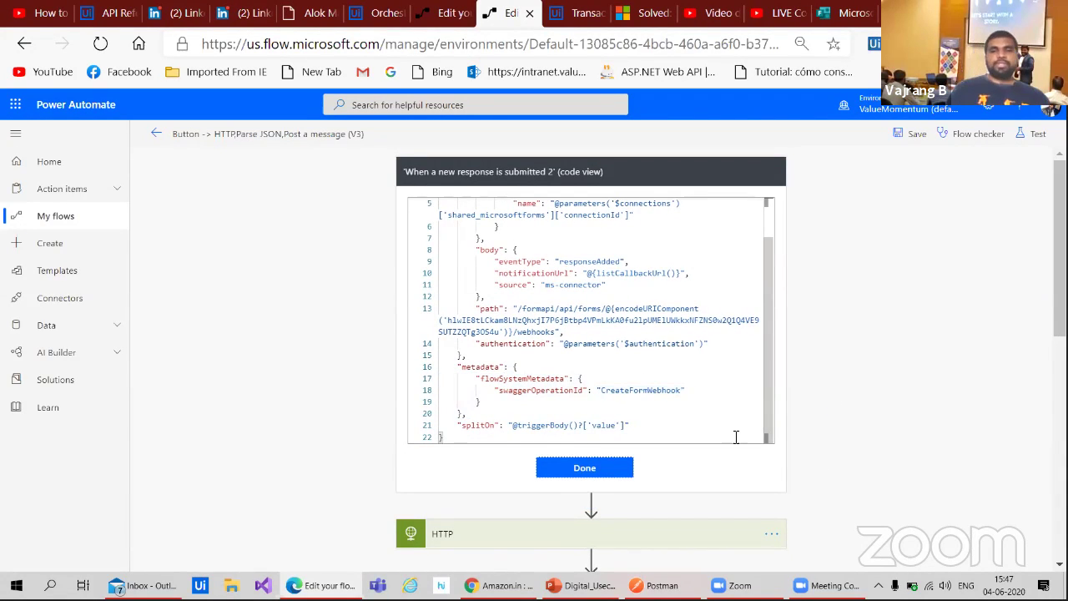
pyautogui.click(581, 468)
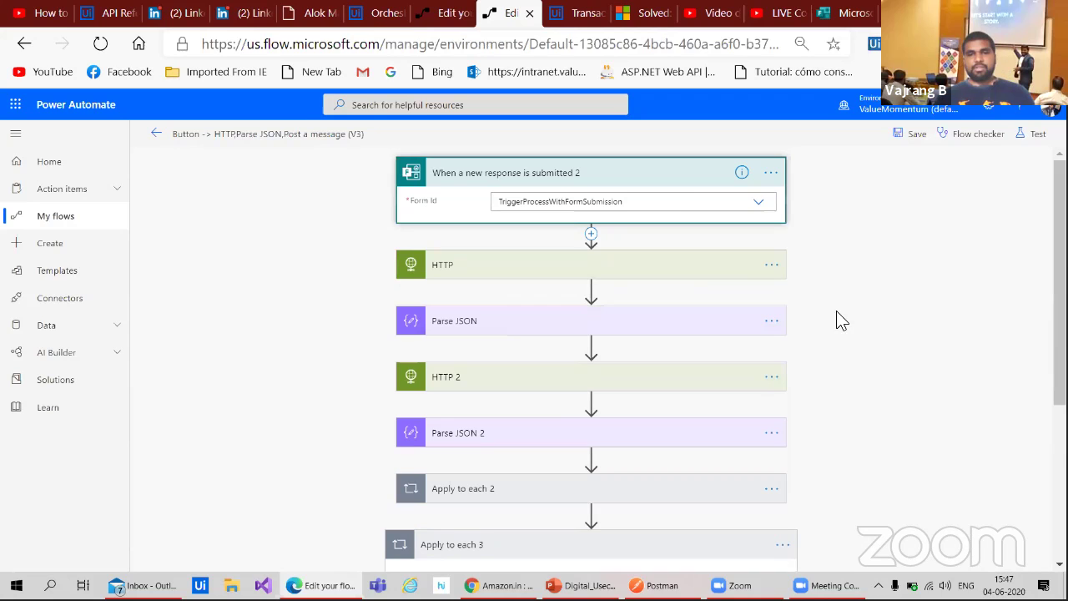
# - Delete the "When a new response is submitted 2" trigger from the Button flow
pyautogui.click(651, 183)
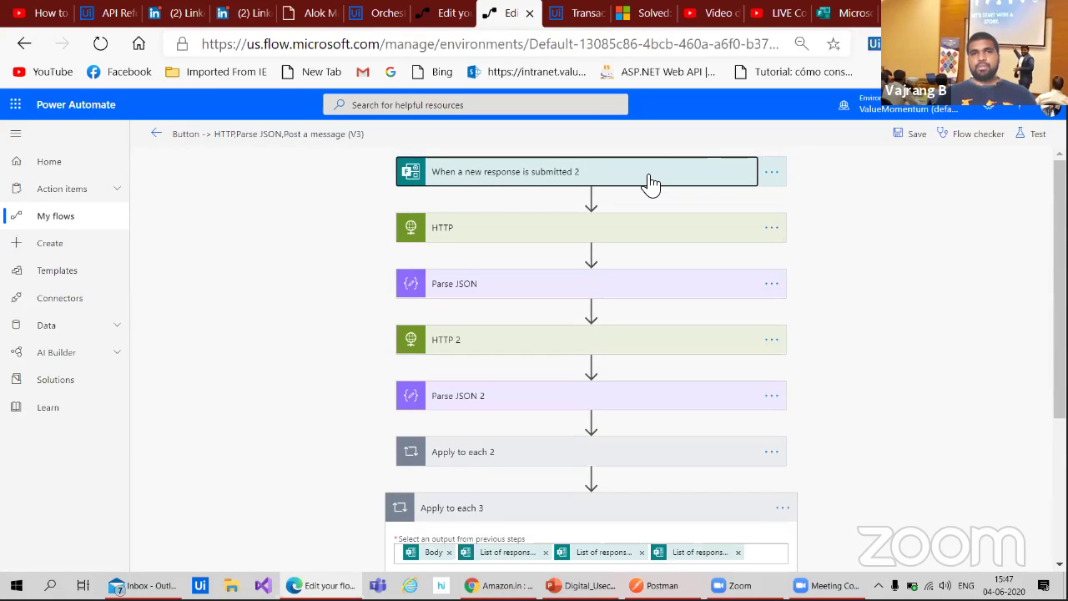
pyautogui.click(773, 172)
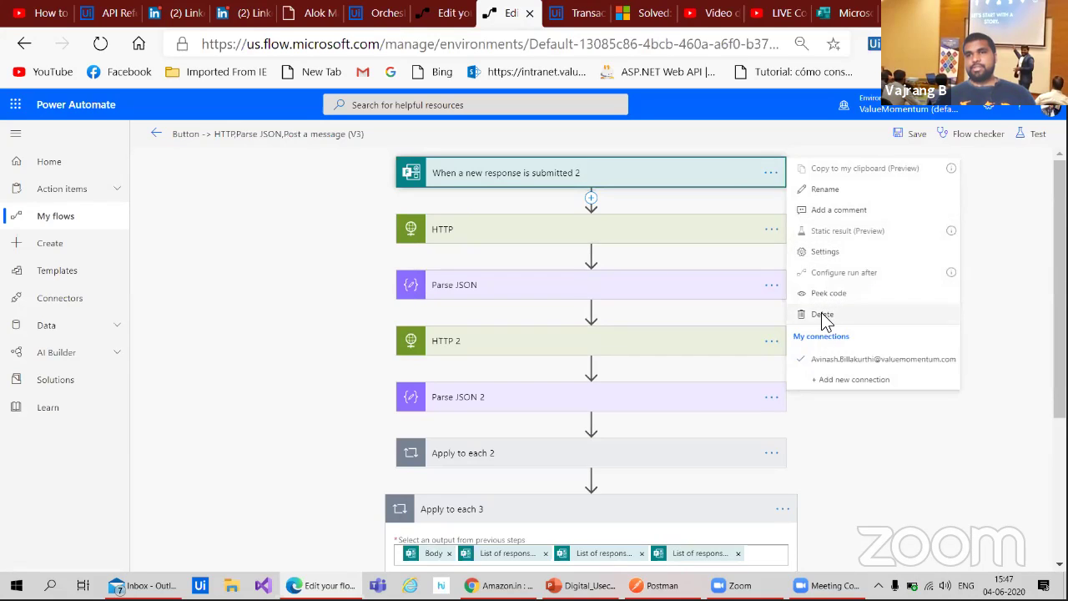
pyautogui.press('Escape')
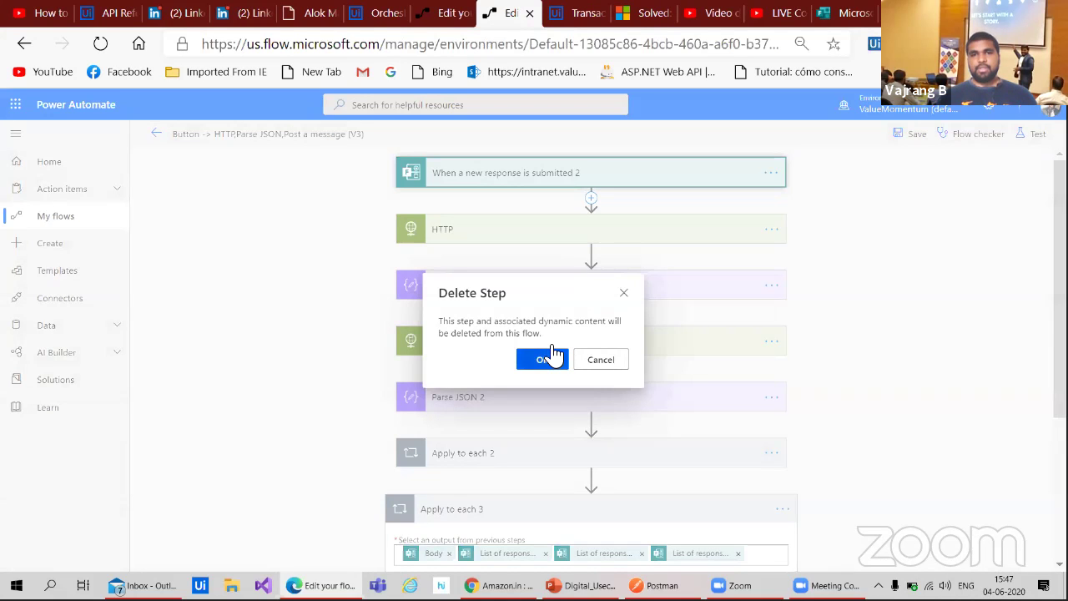
pyautogui.click(550, 357)
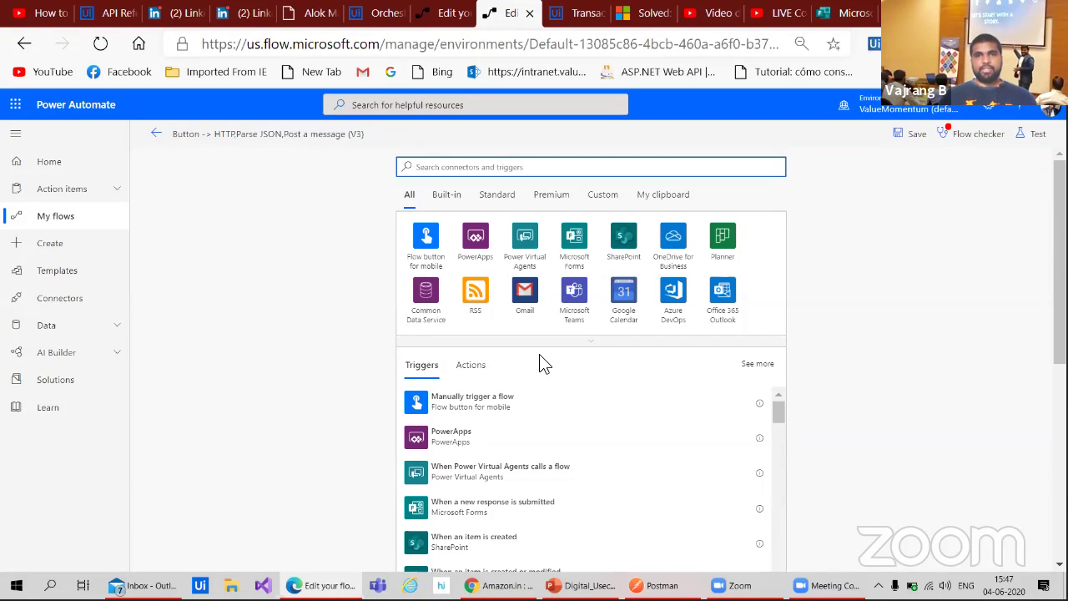
# - Add the Microsoft Forms trigger "When a new response is submitted" and set its form to TriggerProcessWithFormSubmission
pyautogui.click(575, 256)
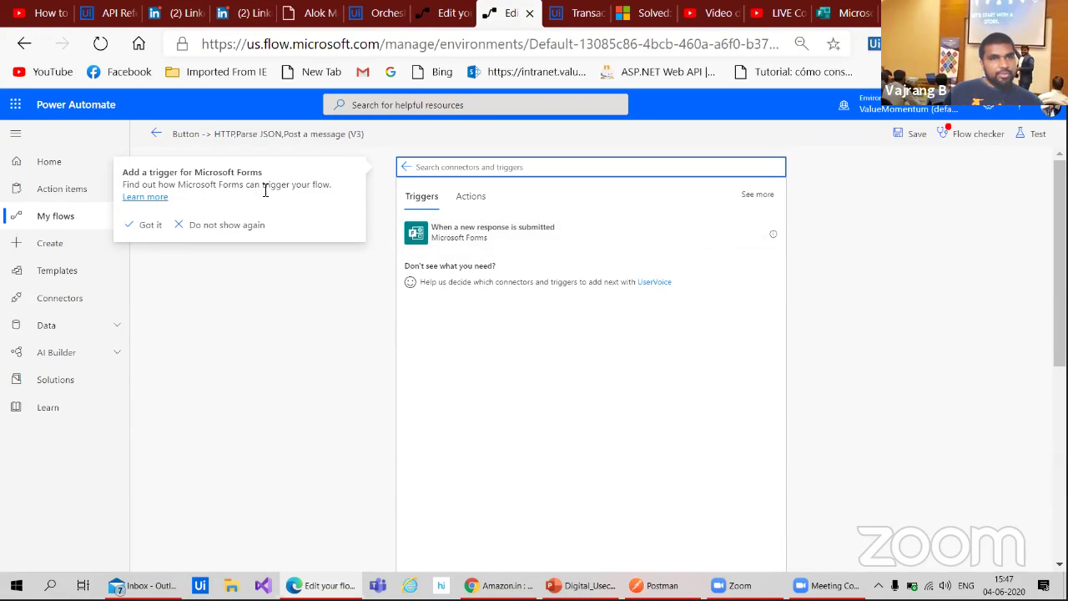
pyautogui.click(145, 200)
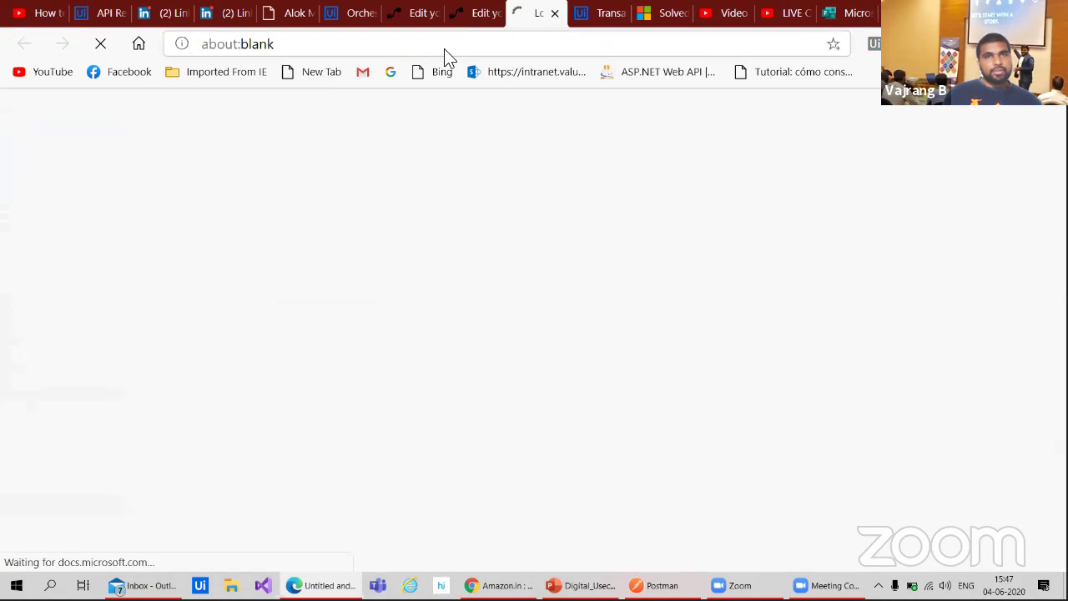
pyautogui.click(460, 20)
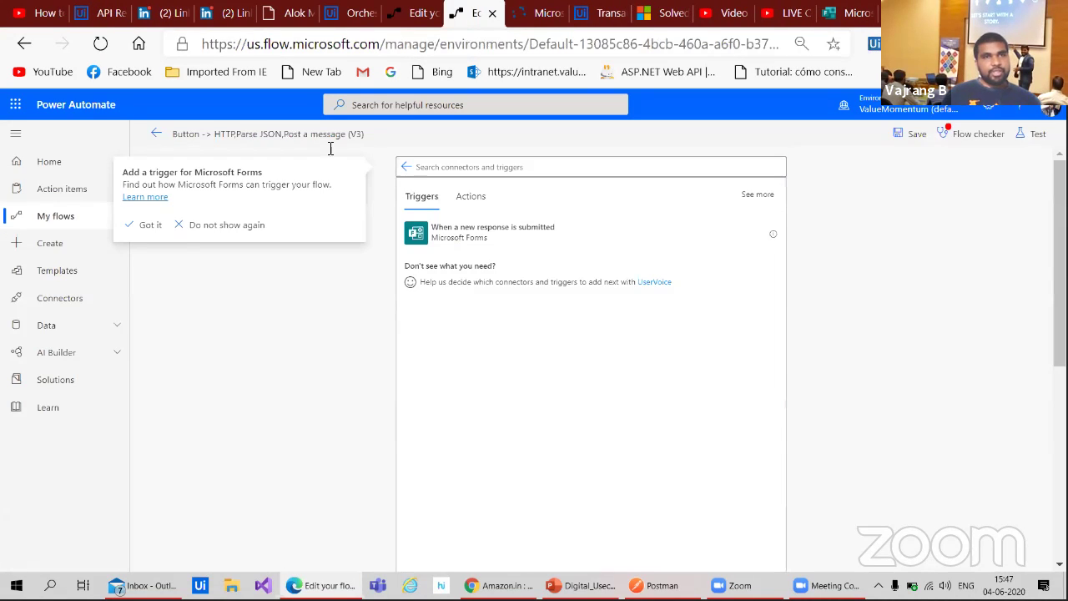
pyautogui.click(145, 235)
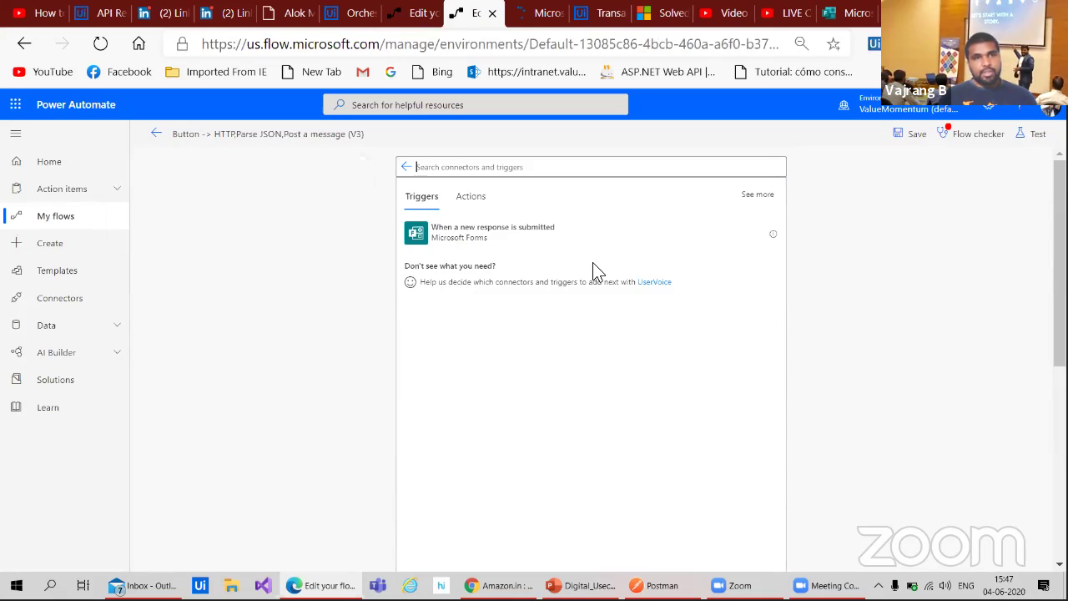
pyautogui.click(472, 201)
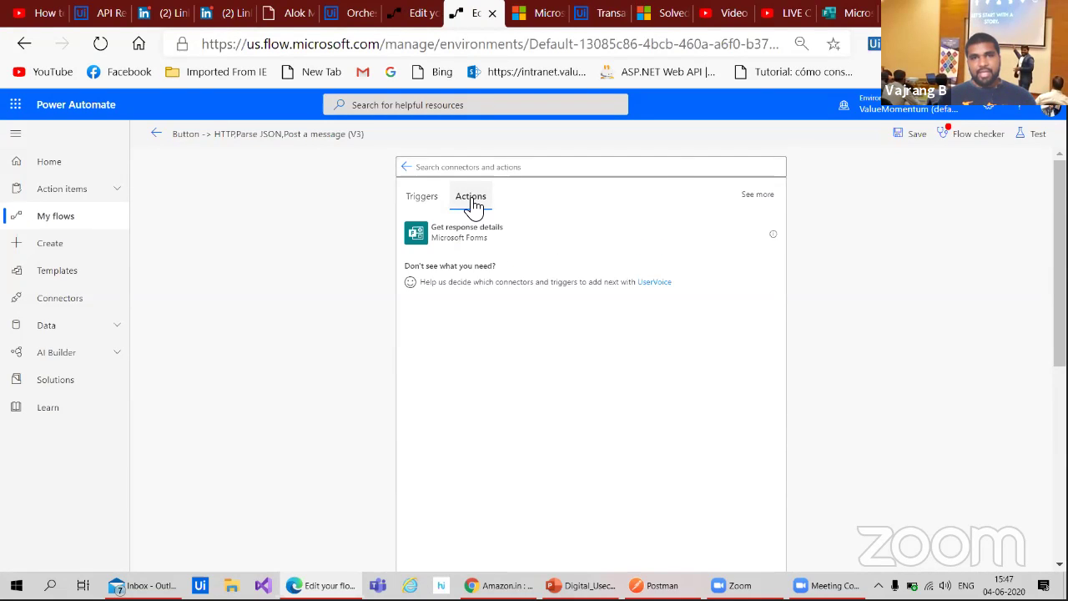
pyautogui.click(422, 210)
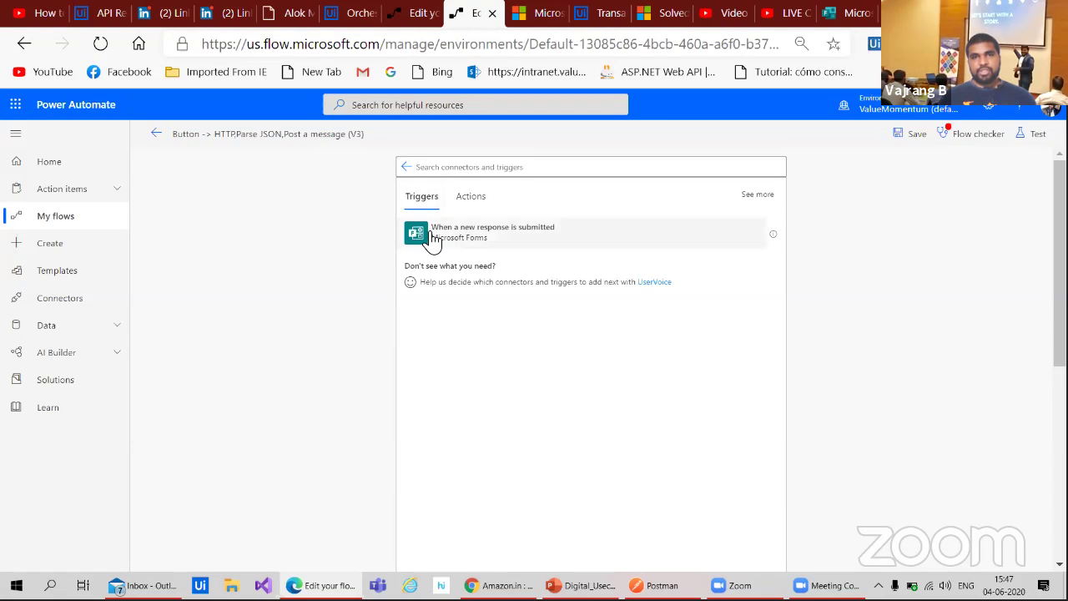
pyautogui.click(433, 238)
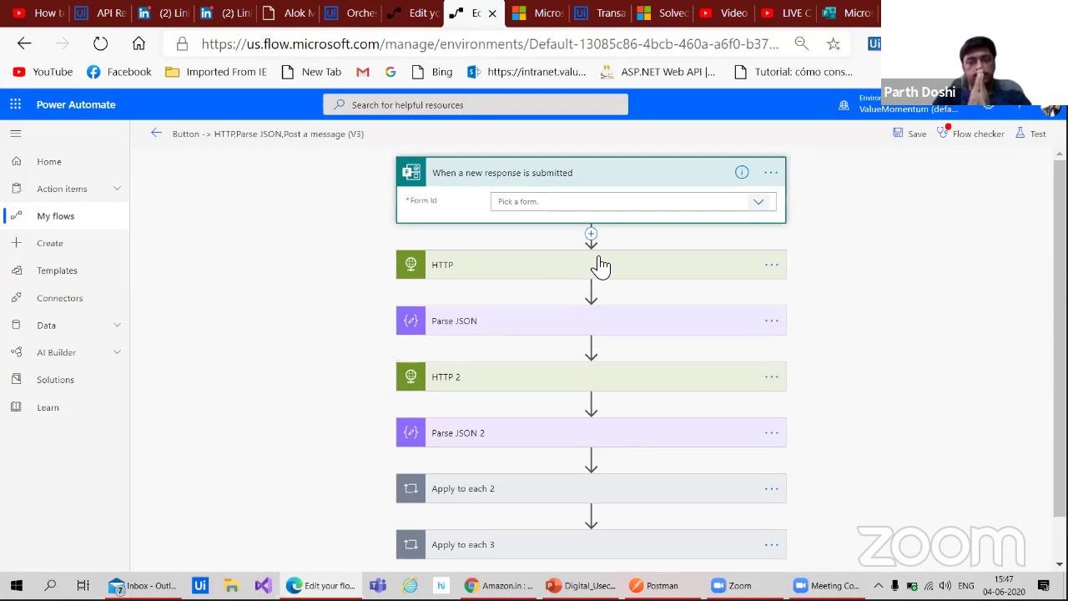
pyautogui.click(567, 201)
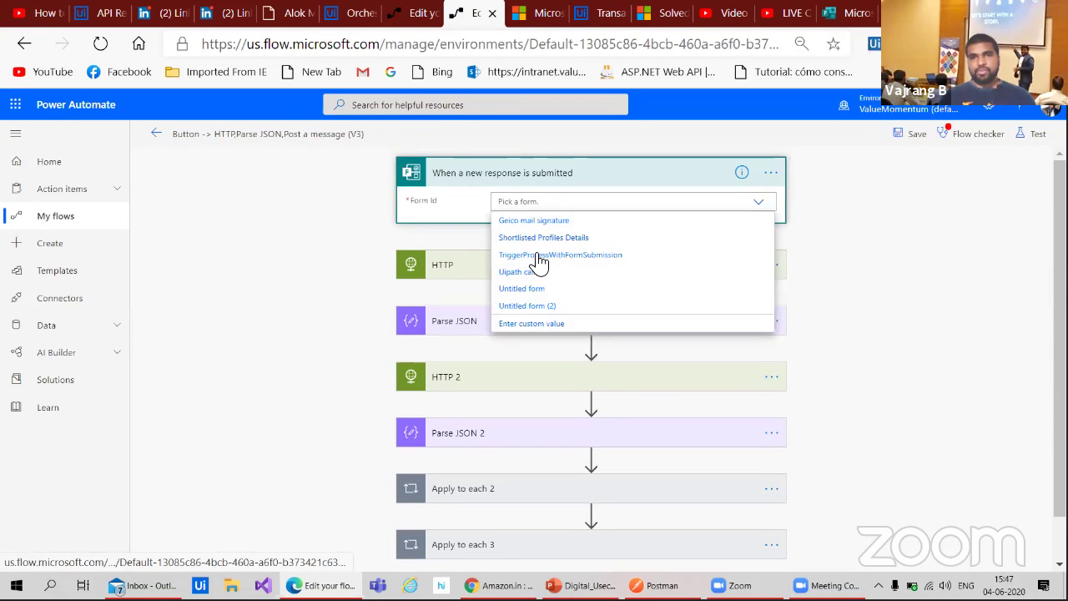
pyautogui.click(538, 256)
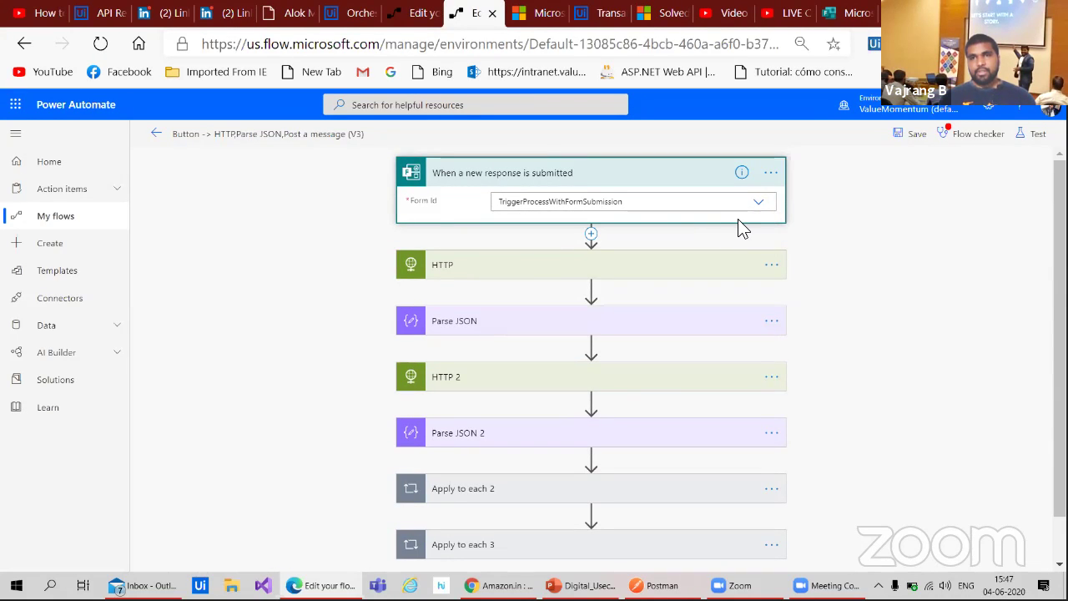
# - Inspect the code of the new "When a new response is submitted" trigger in the Button flow, including its splitOn entry
pyautogui.click(727, 266)
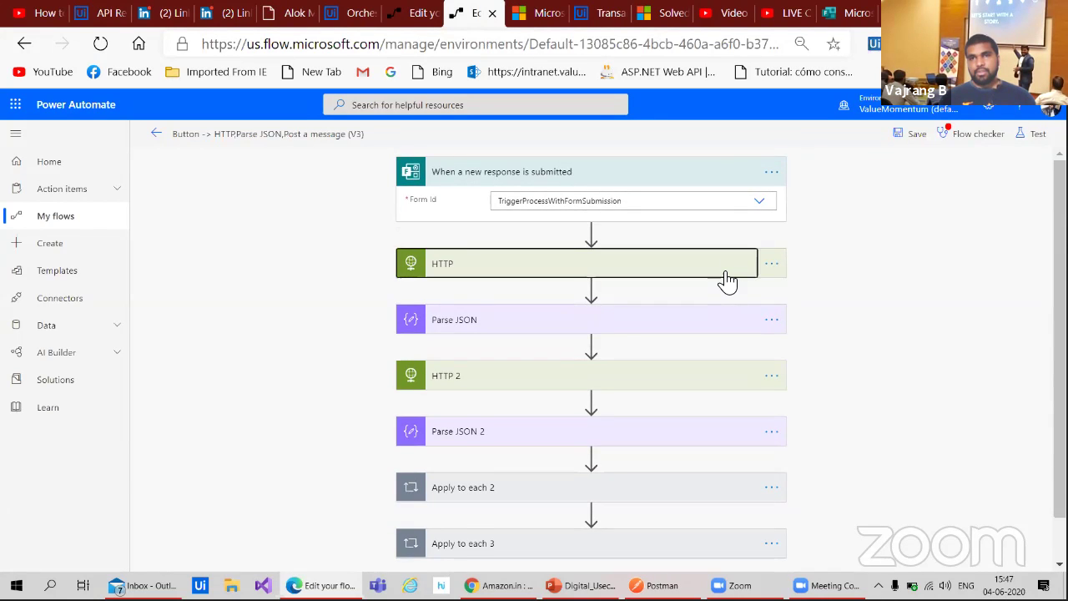
pyautogui.click(771, 175)
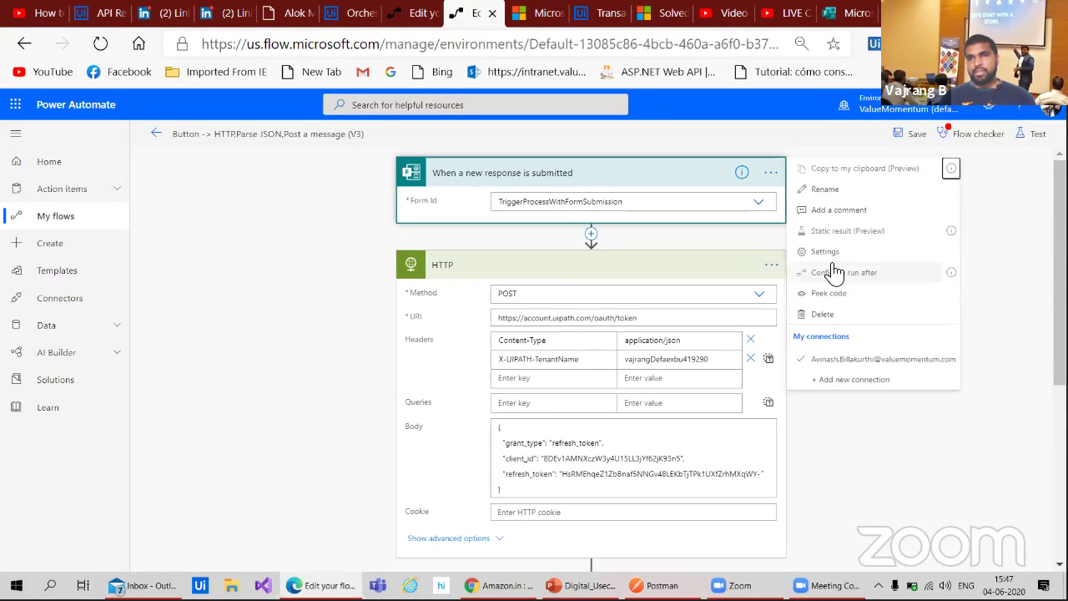
pyautogui.click(823, 294)
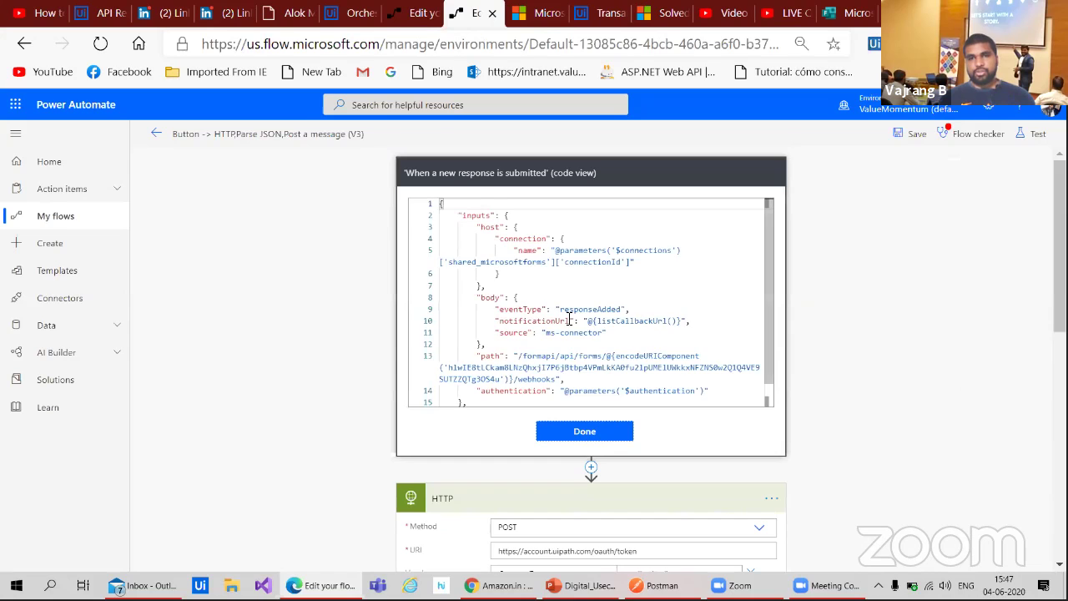
pyautogui.scroll(-1, 569, 318)
pyautogui.scroll(-3, 568, 318)
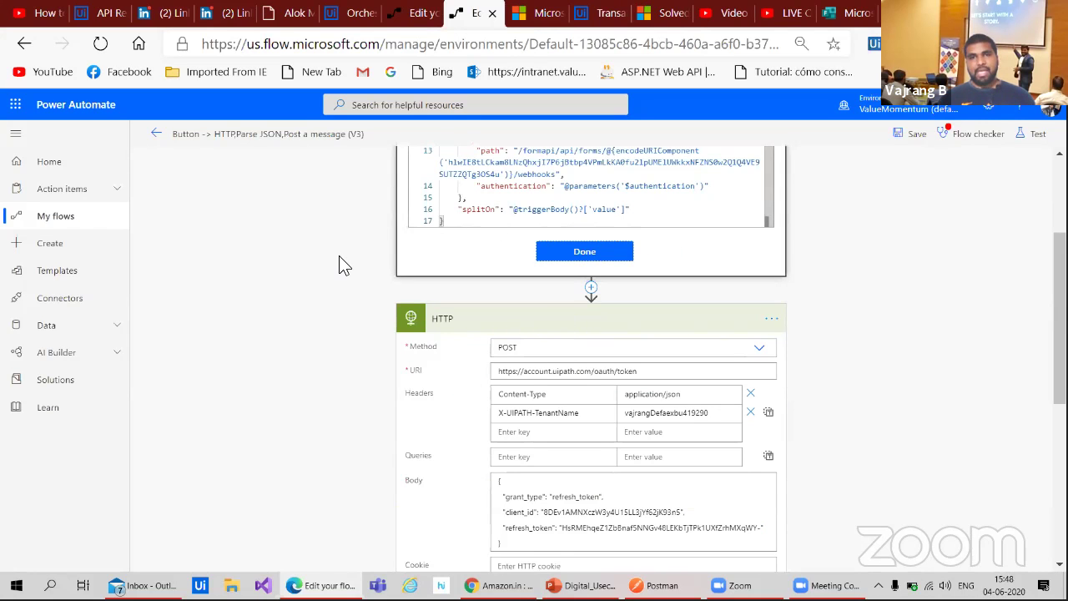
pyautogui.scroll(2, 339, 257)
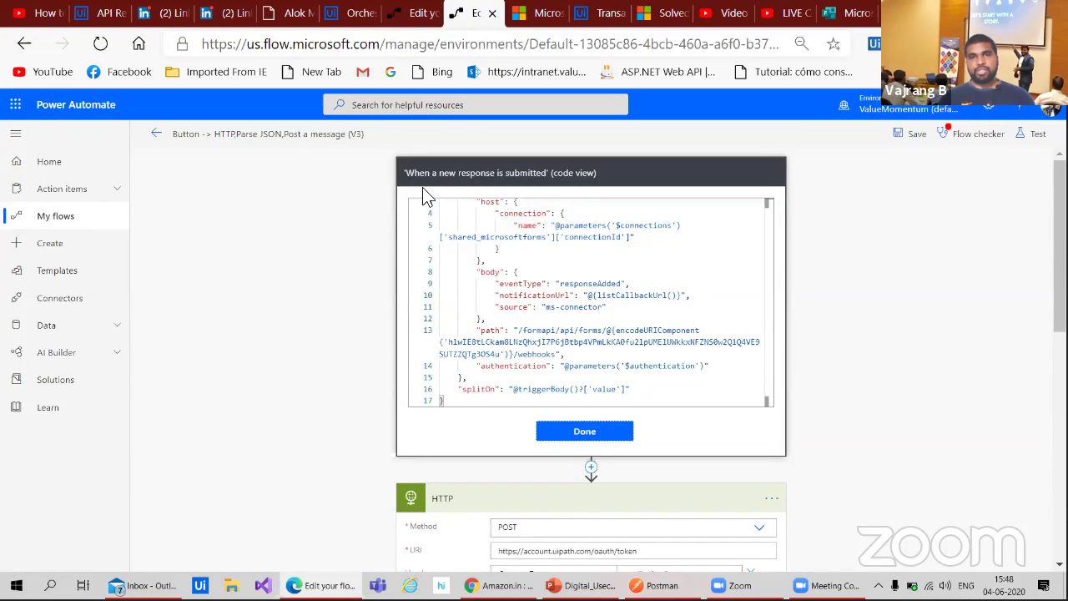
pyautogui.click(558, 174)
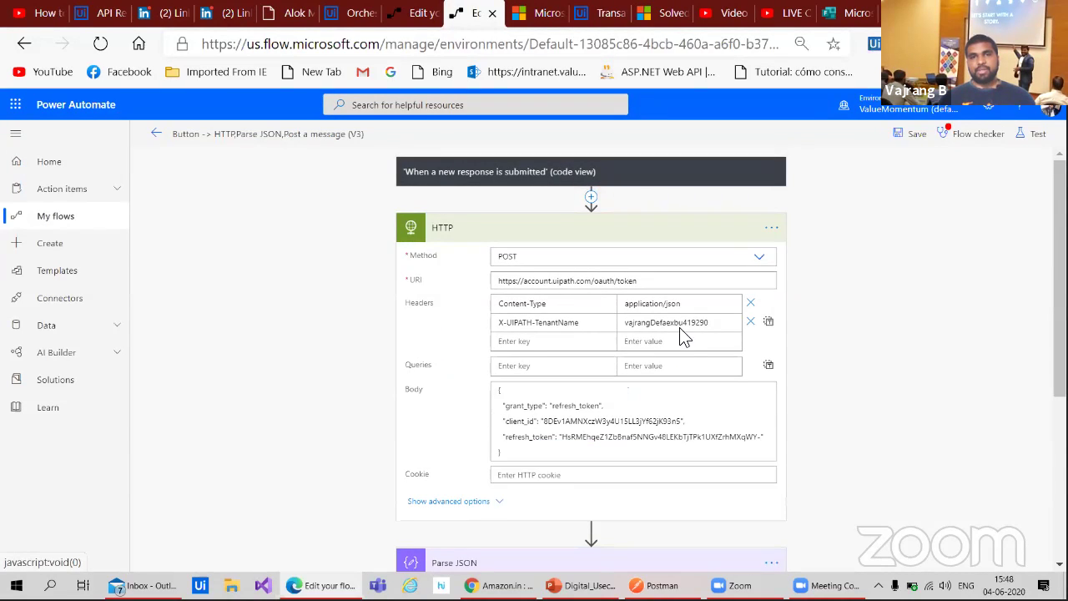
pyautogui.scroll(-4, 360, 350)
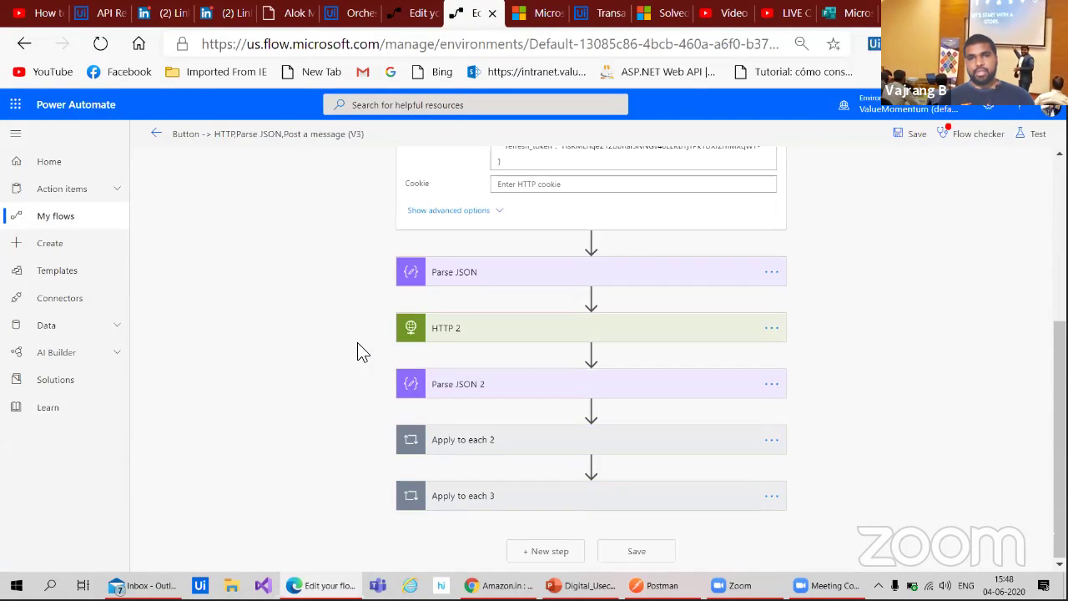
pyautogui.scroll(4, 361, 350)
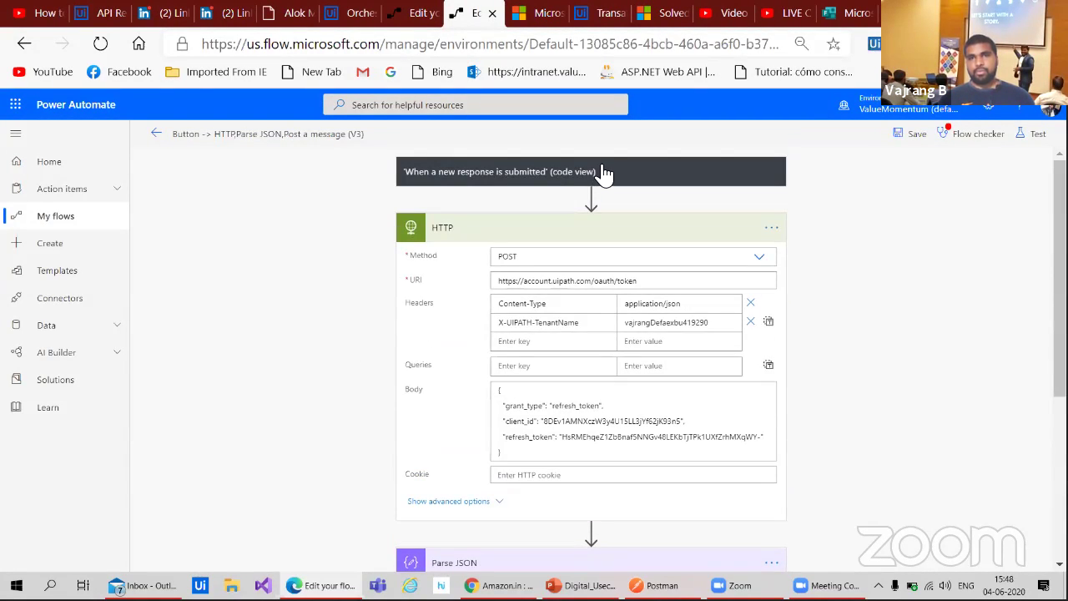
pyautogui.click(618, 176)
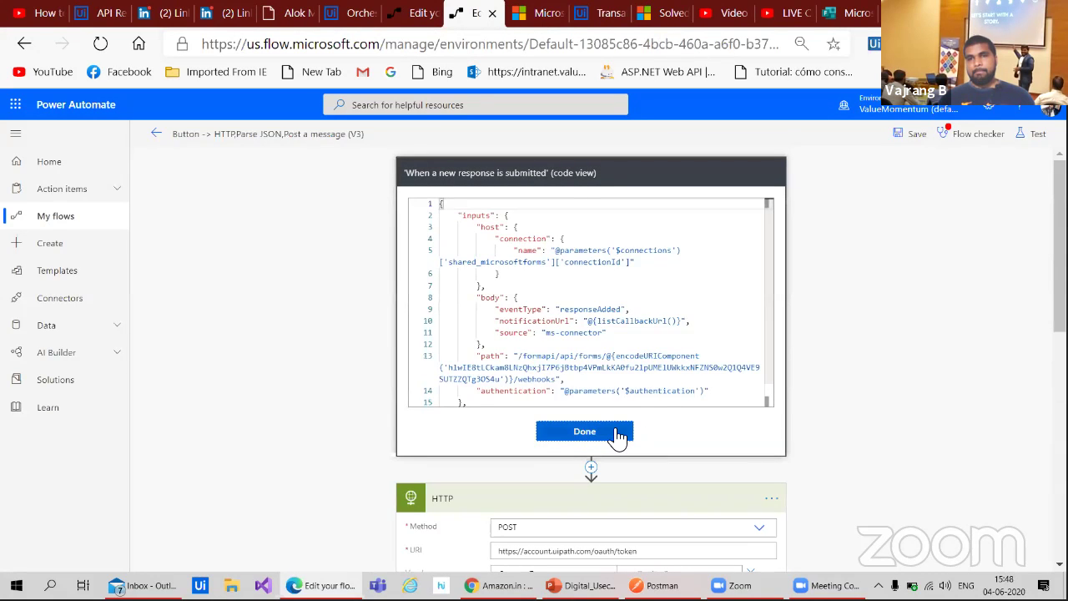
pyautogui.click(618, 431)
# - Compare Apply to each 3 with the Apply to each loop in the flow "Form processing to email and SharePoint", including that loop's available options
pyautogui.scroll(-5, 847, 439)
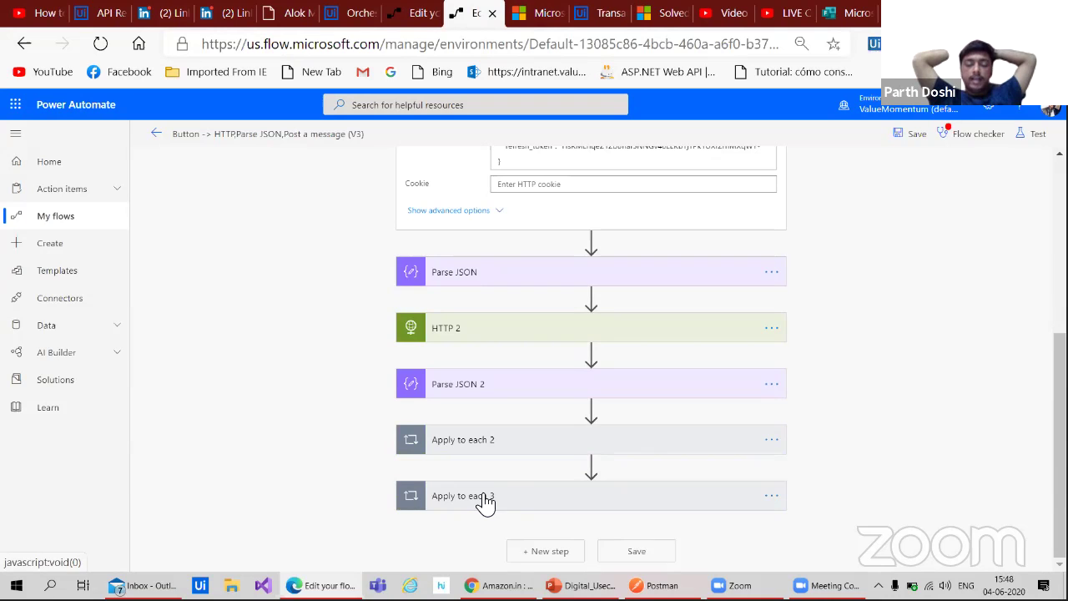
pyautogui.scroll(-2, 851, 412)
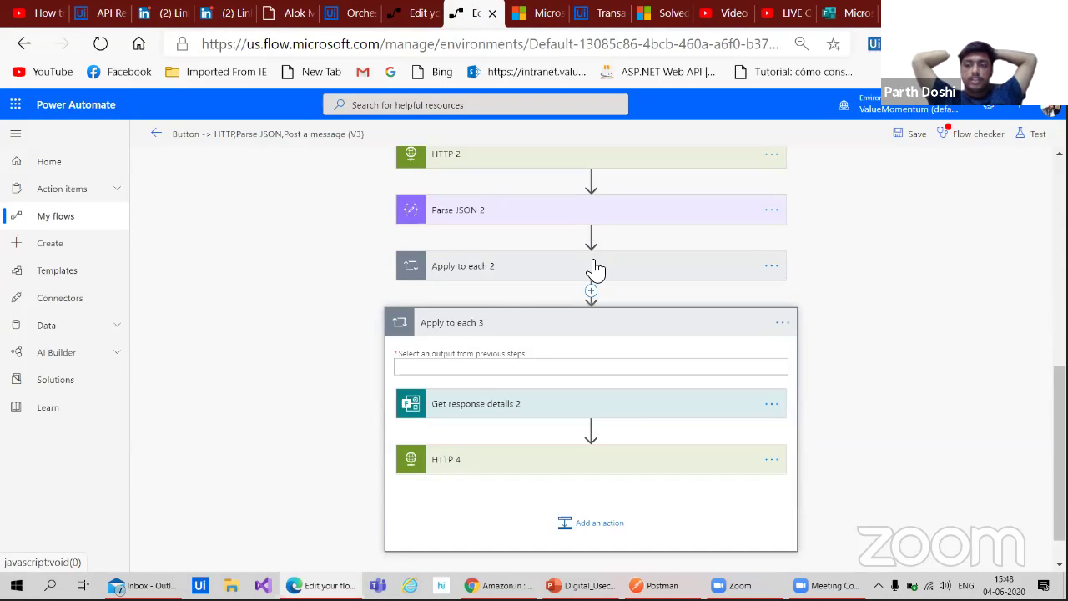
pyautogui.click(400, 20)
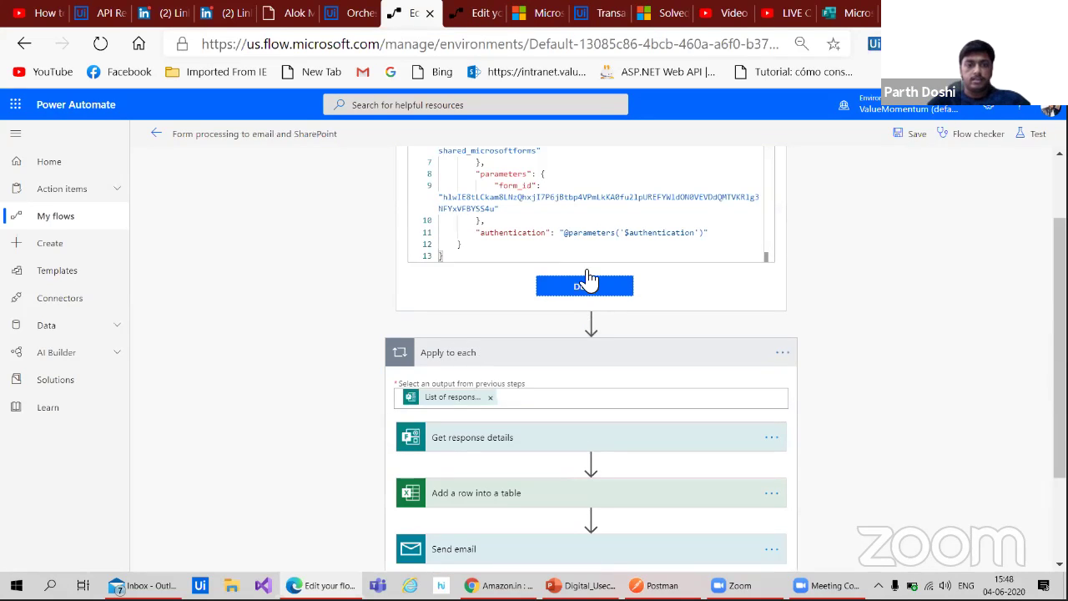
pyautogui.click(584, 287)
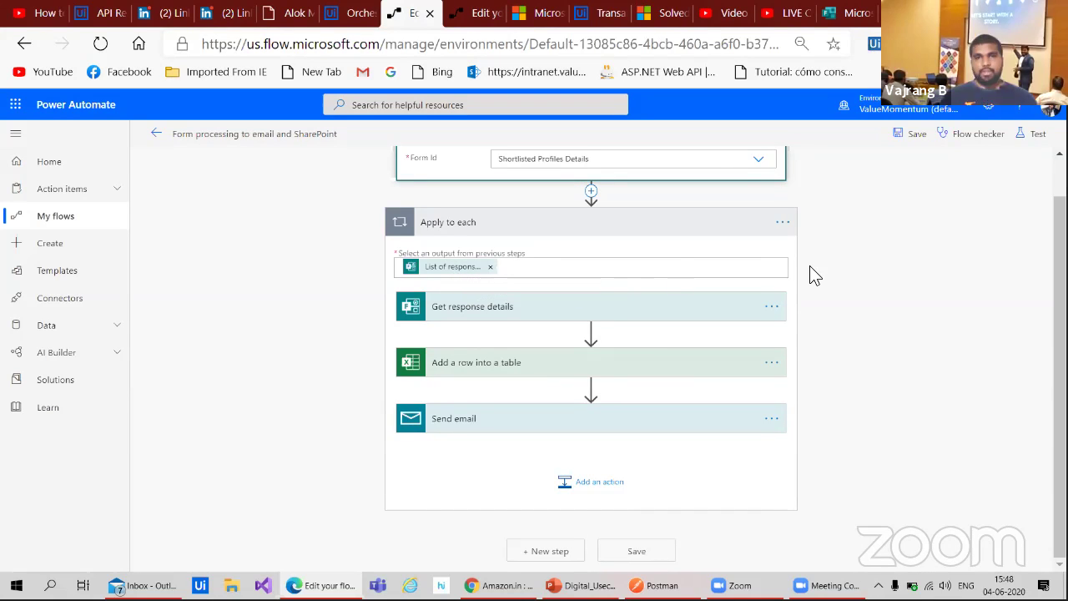
pyautogui.click(778, 224)
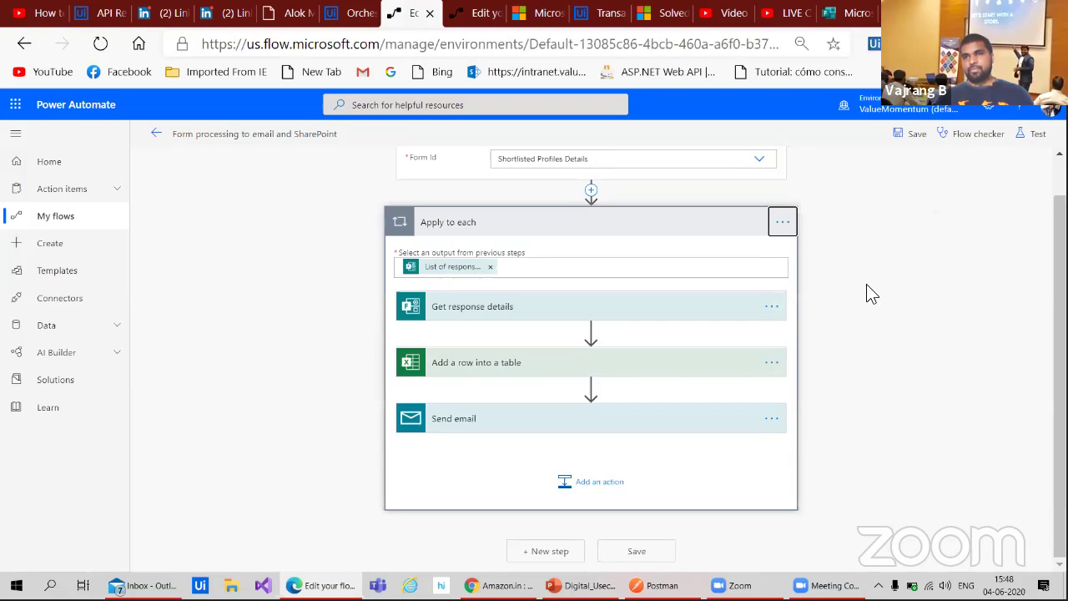
pyautogui.click(784, 223)
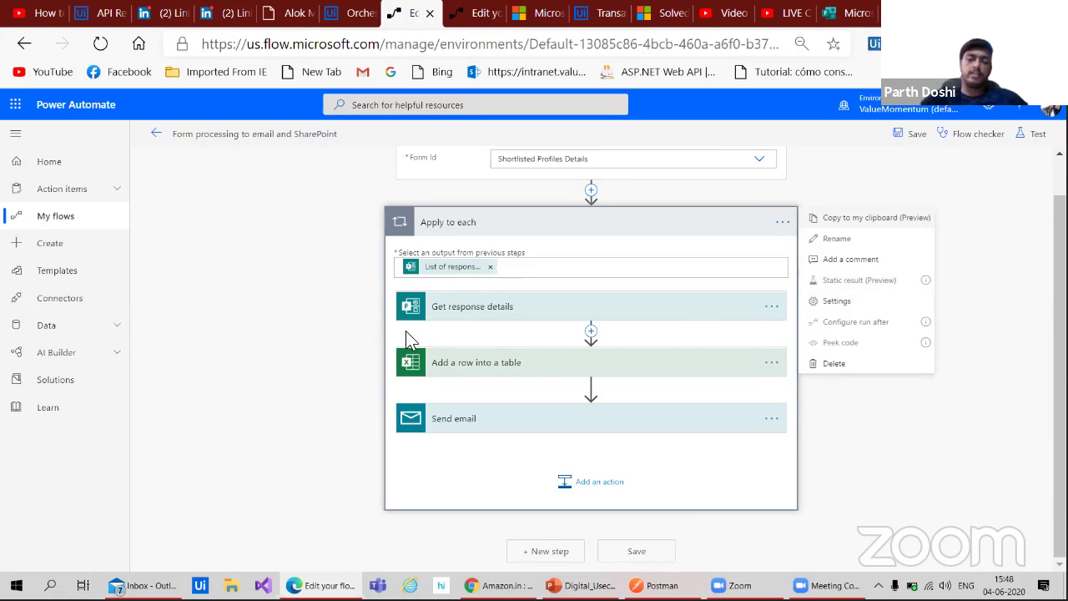
pyautogui.scroll(2, 325, 342)
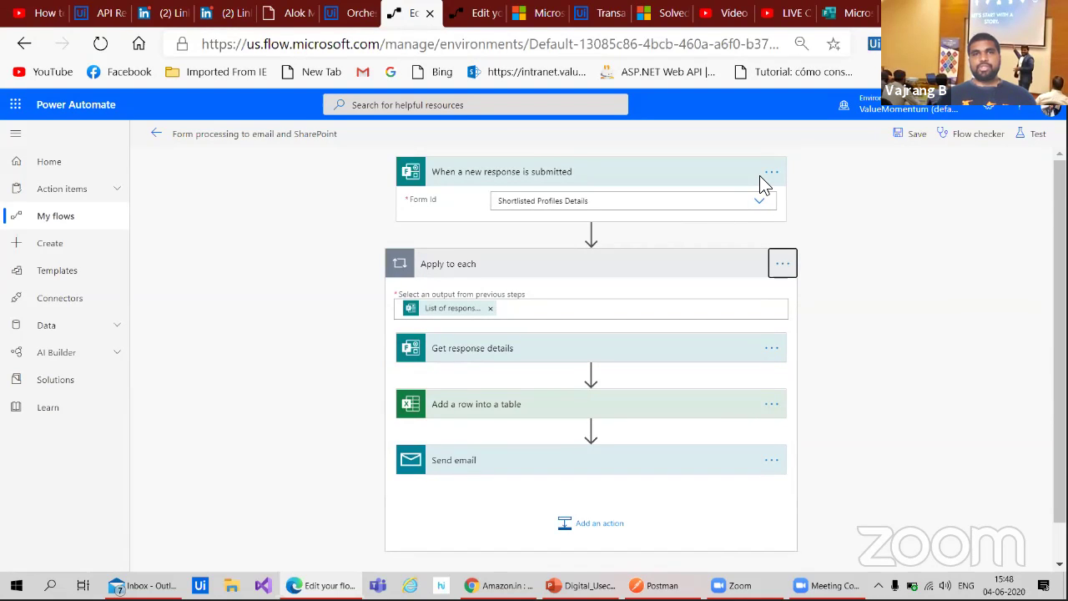
# - Return to the Button flow and examine the splitOn line in the form response trigger's code
pyautogui.click(471, 13)
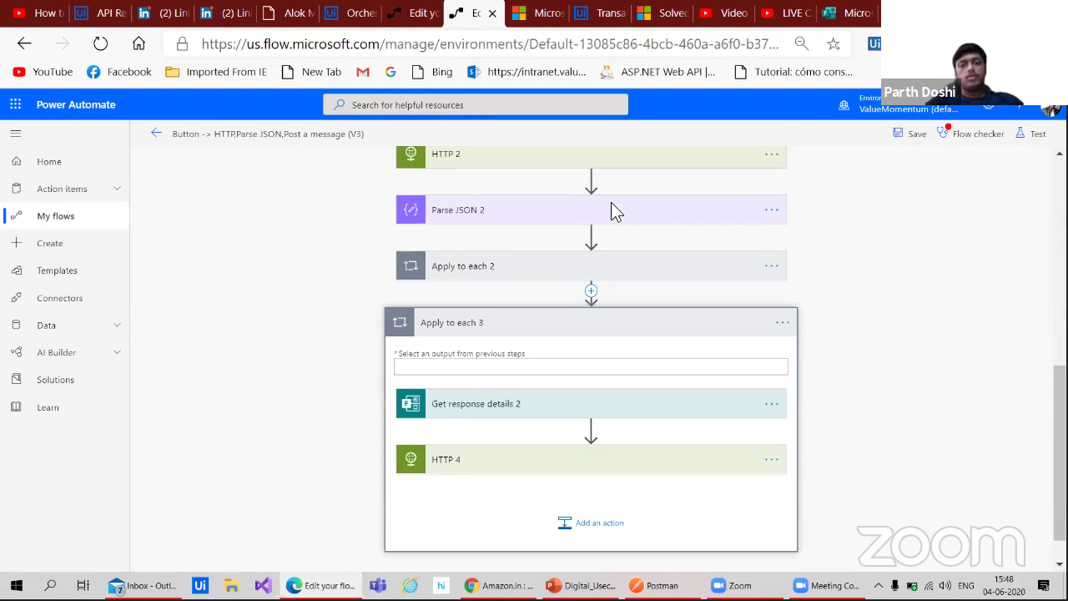
pyautogui.scroll(10, 742, 215)
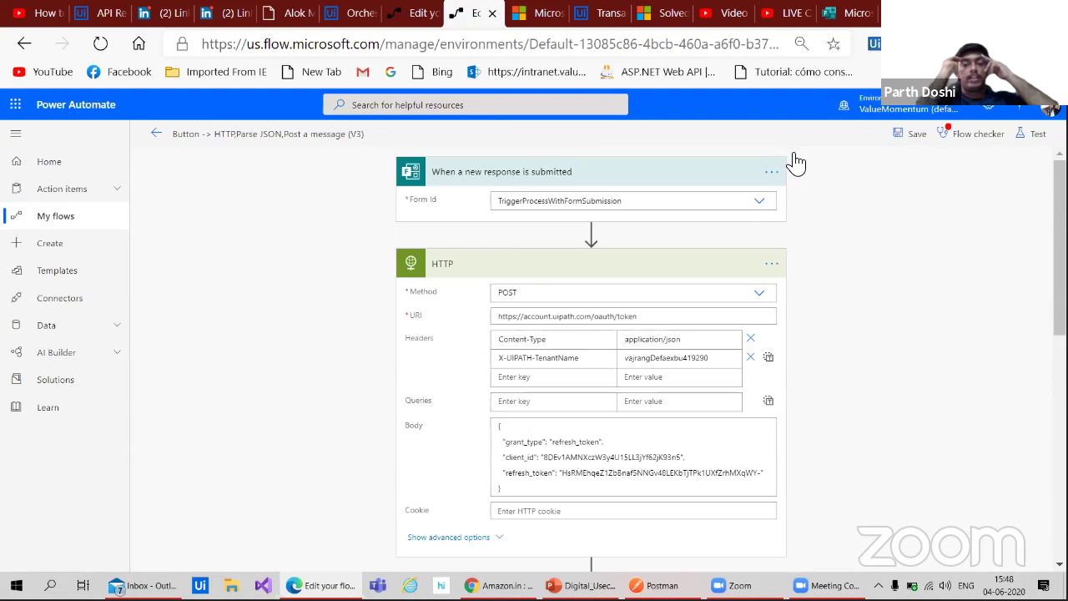
pyautogui.click(772, 172)
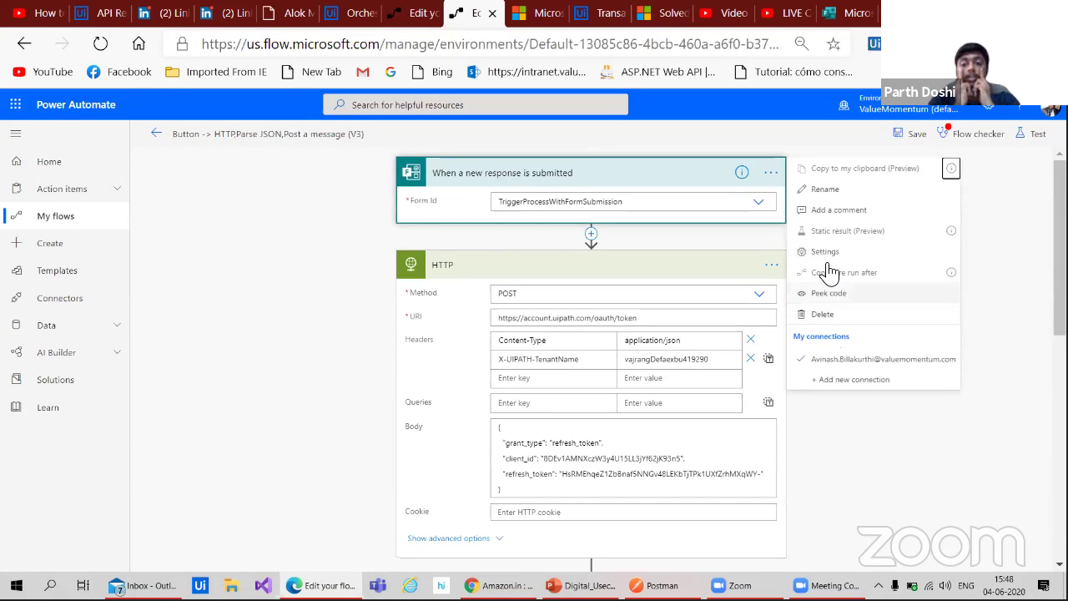
pyautogui.click(835, 293)
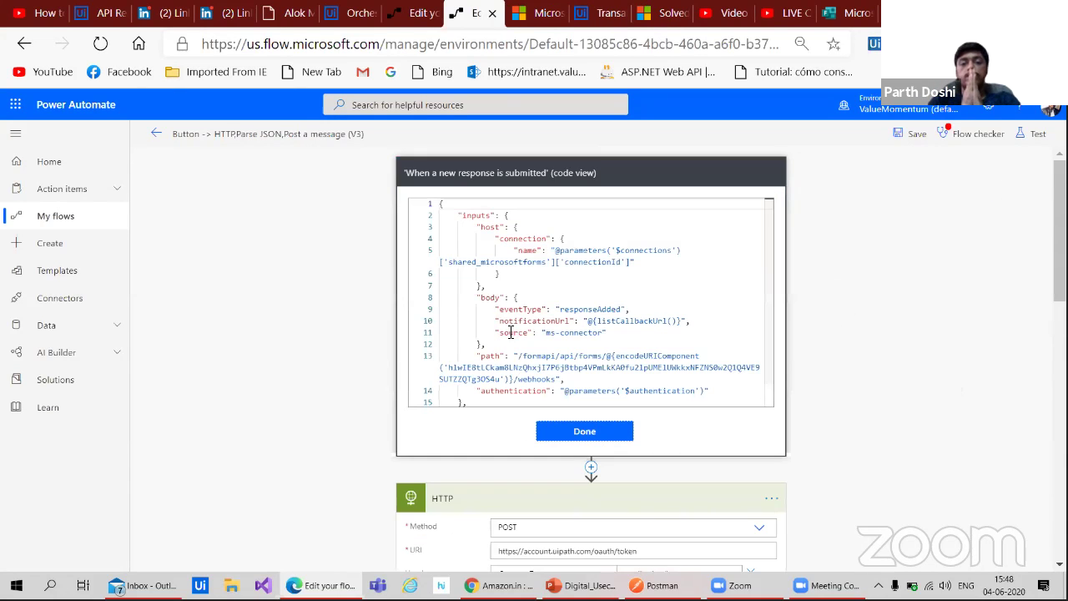
pyautogui.scroll(-4, 586, 321)
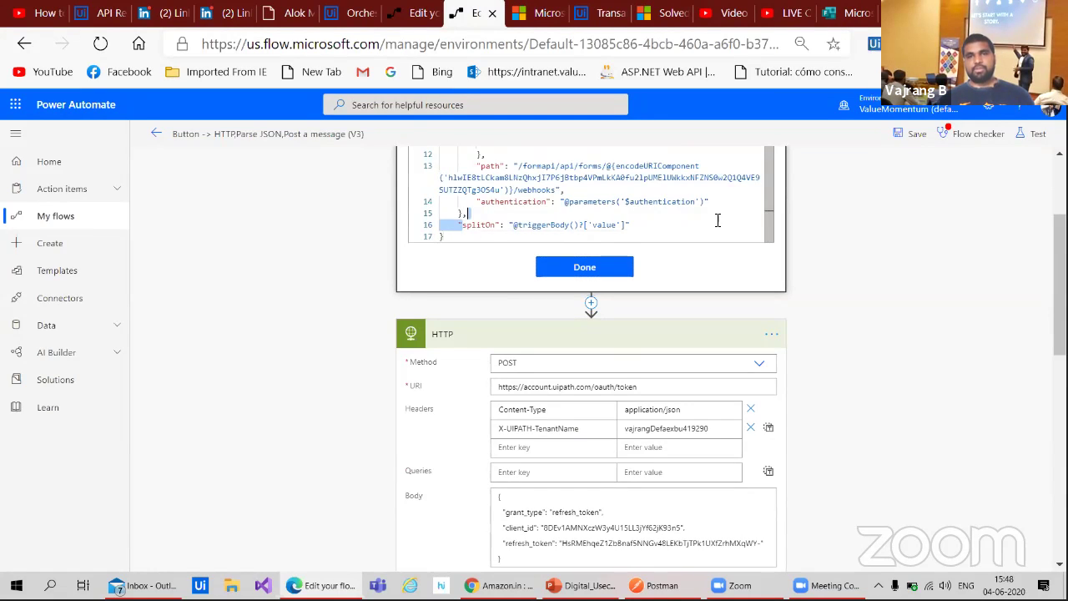
pyautogui.click(637, 226)
pyautogui.hotkey('shift', 'Home')
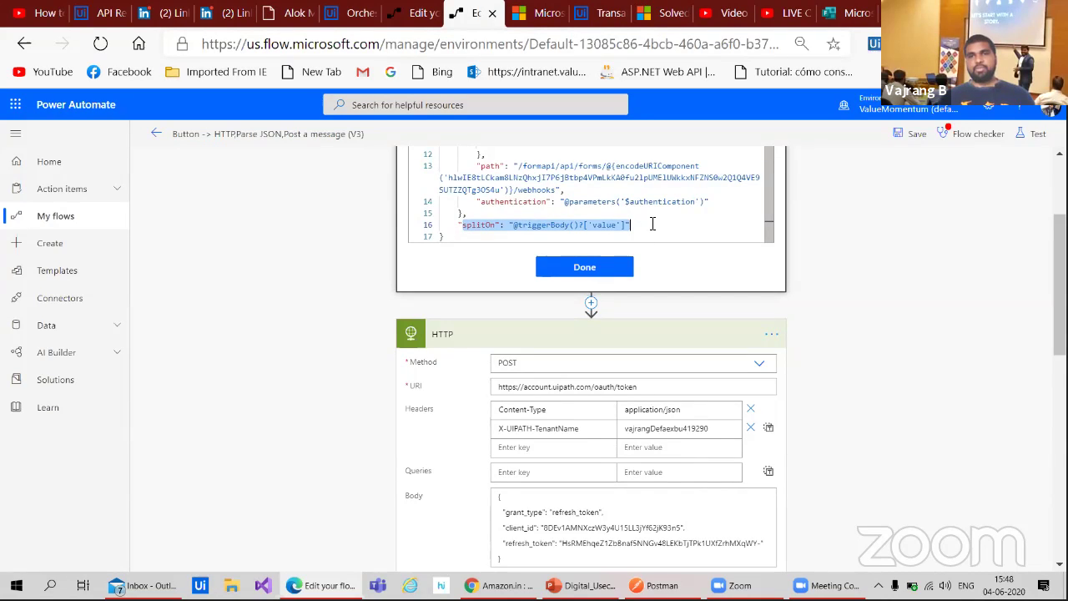
pyautogui.click(653, 224)
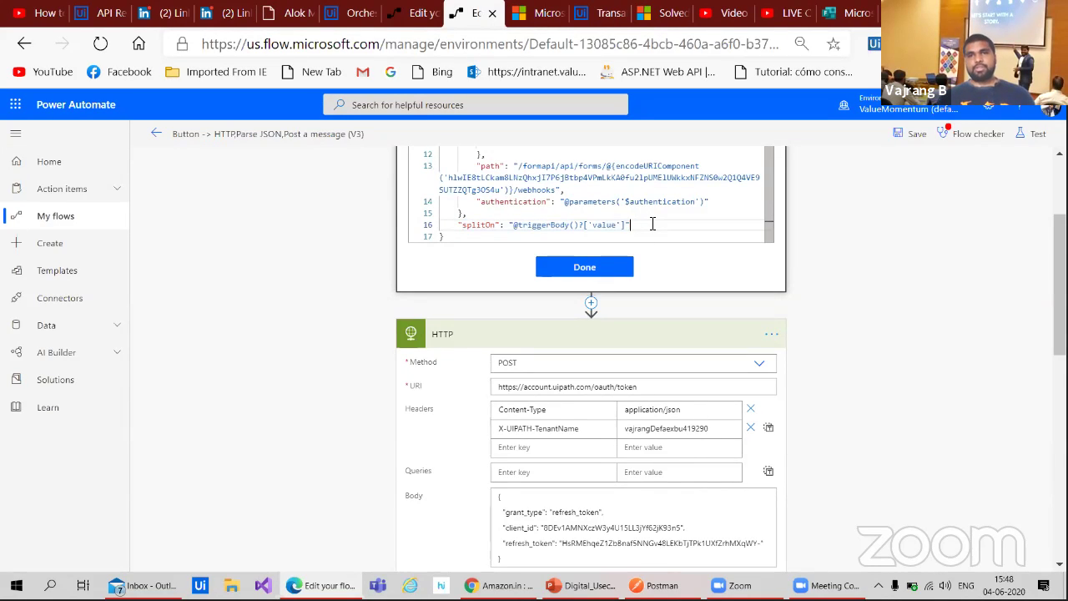
pyautogui.scroll(3, 626, 226)
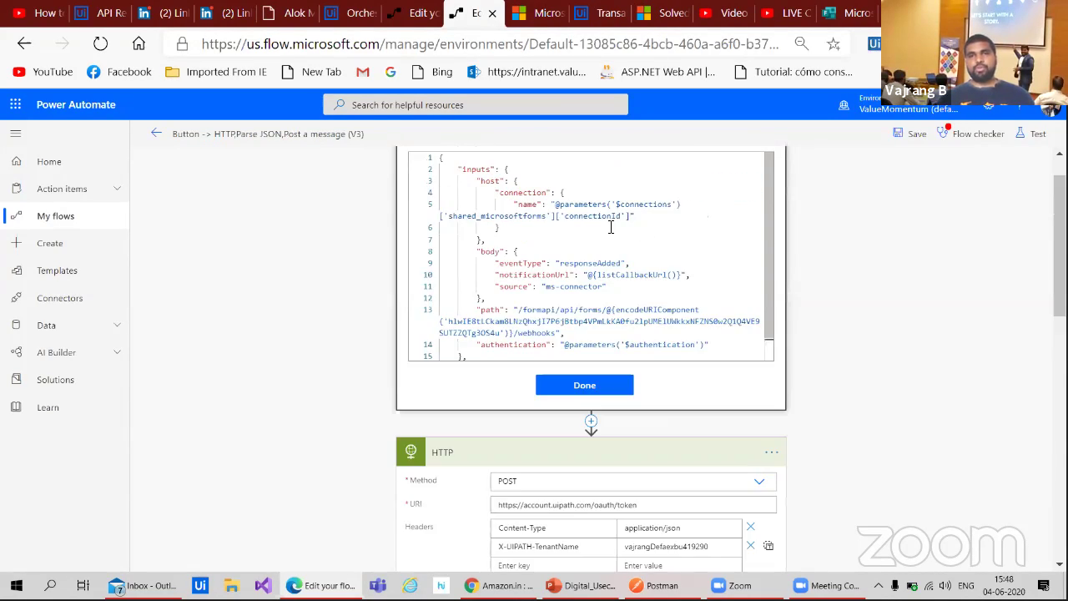
pyautogui.scroll(1, 469, 263)
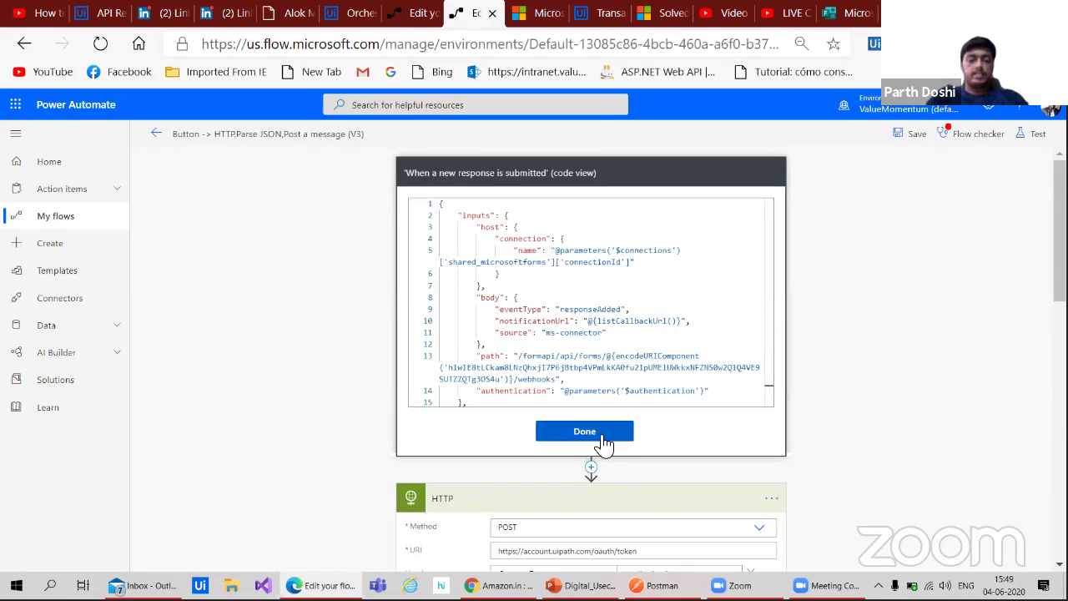
pyautogui.click(602, 438)
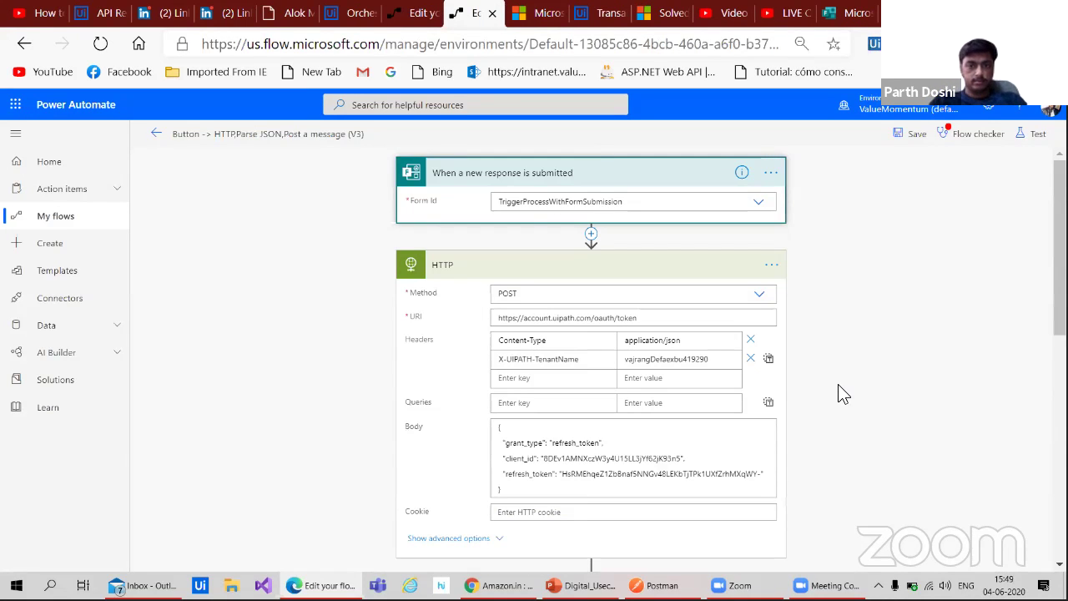
# - Insert the Microsoft Forms action "Get response details" between the trigger and HTTP, with its form set to TriggerProcessWithFormSubmission
pyautogui.scroll(-3, 828, 381)
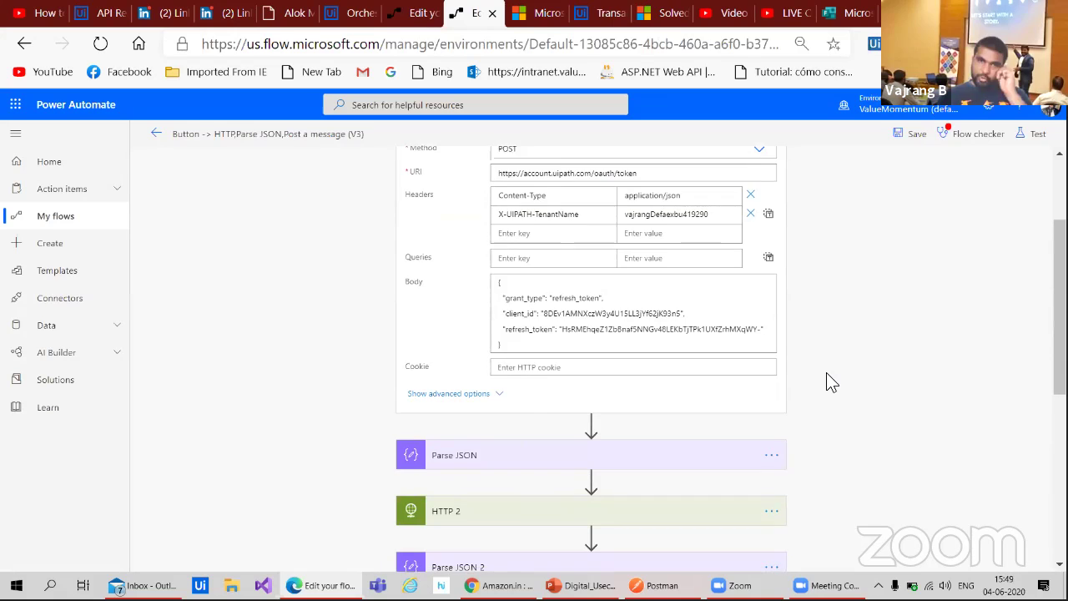
pyautogui.scroll(2, 801, 367)
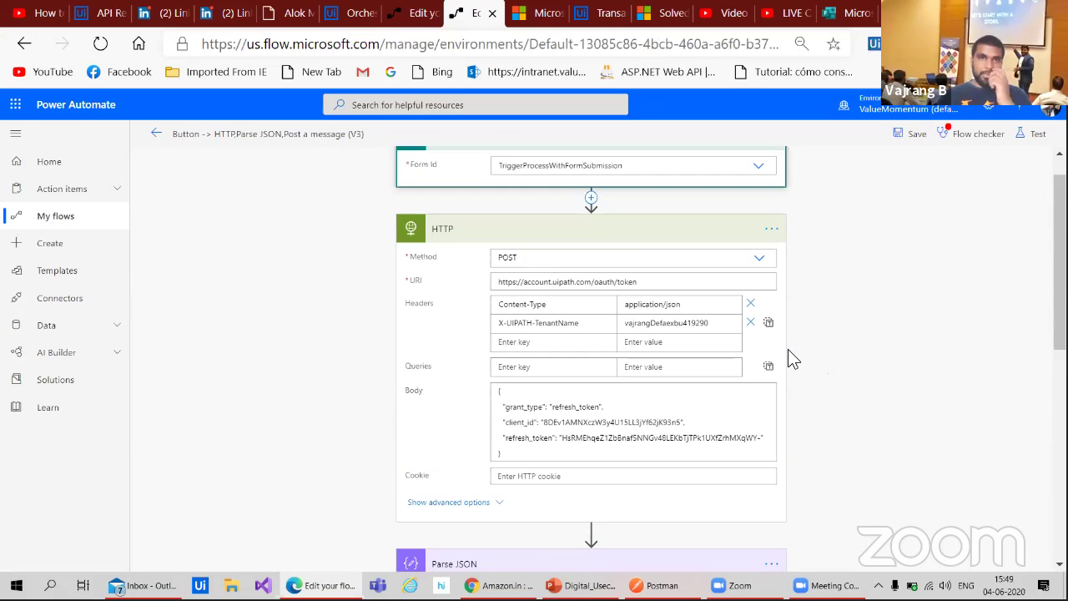
pyautogui.click(590, 197)
pyautogui.click(589, 218)
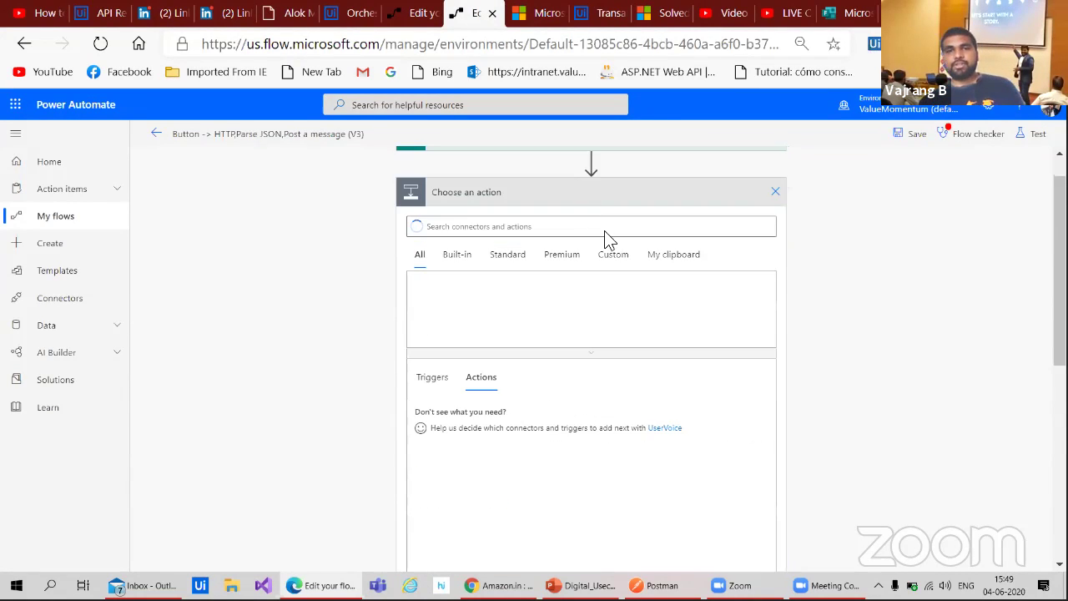
pyautogui.write('form')
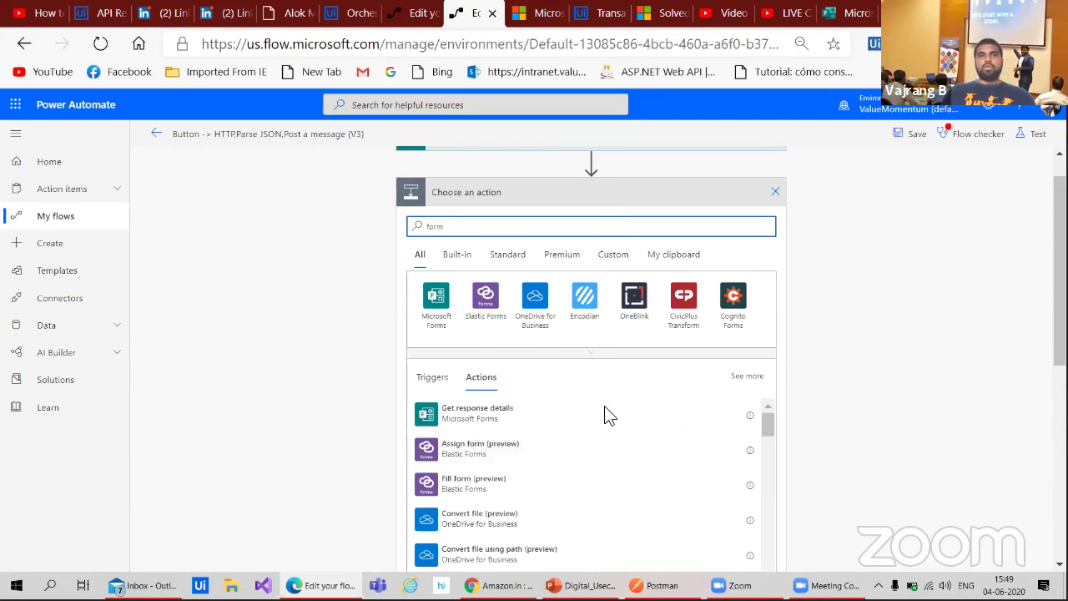
pyautogui.click(432, 377)
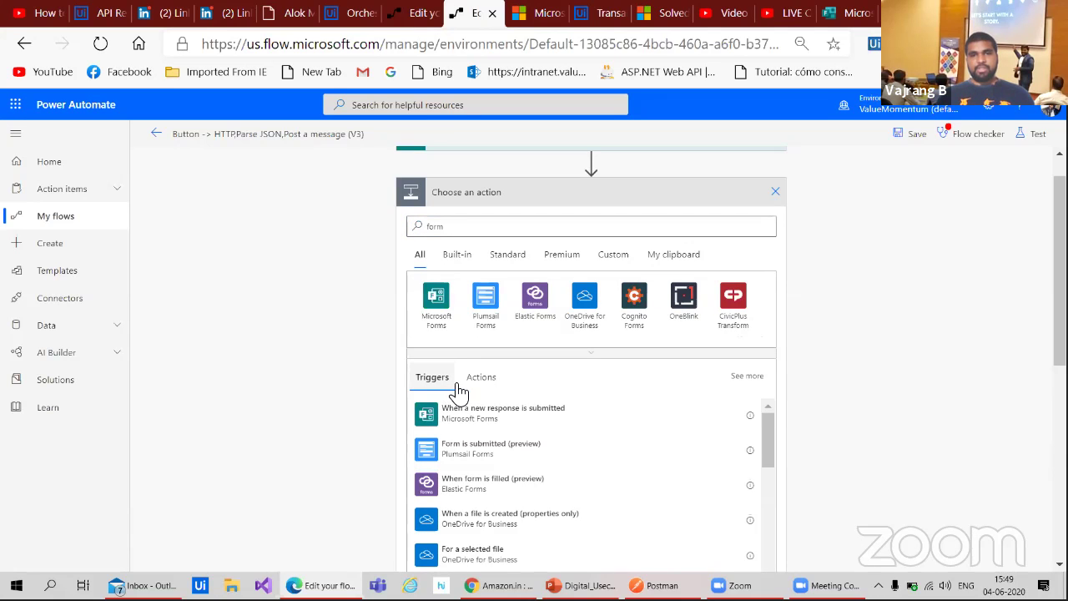
pyautogui.click(480, 380)
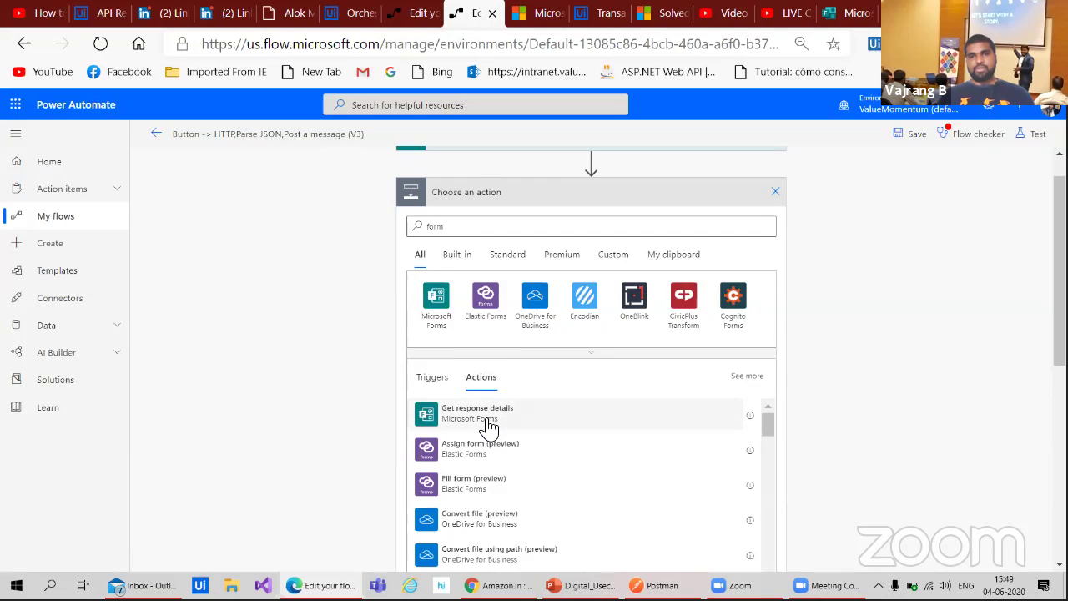
pyautogui.click(489, 427)
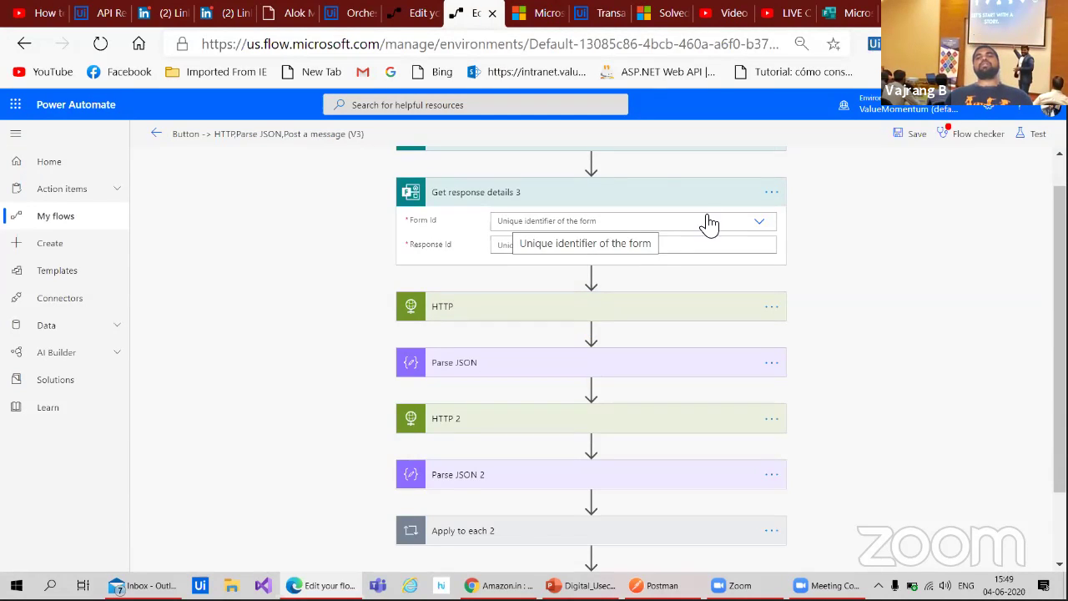
pyautogui.click(758, 222)
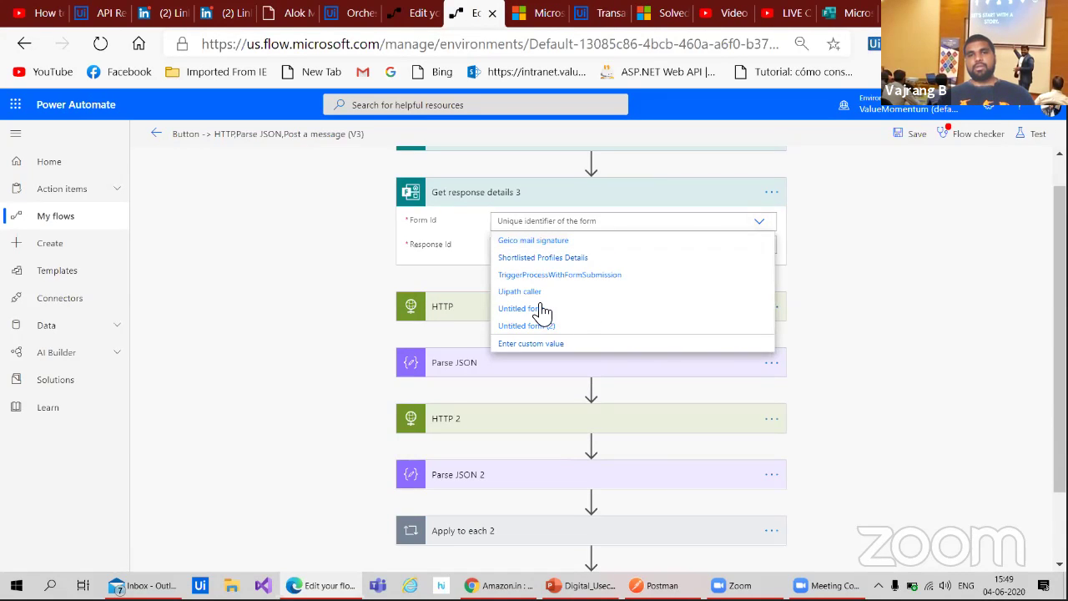
pyautogui.click(540, 277)
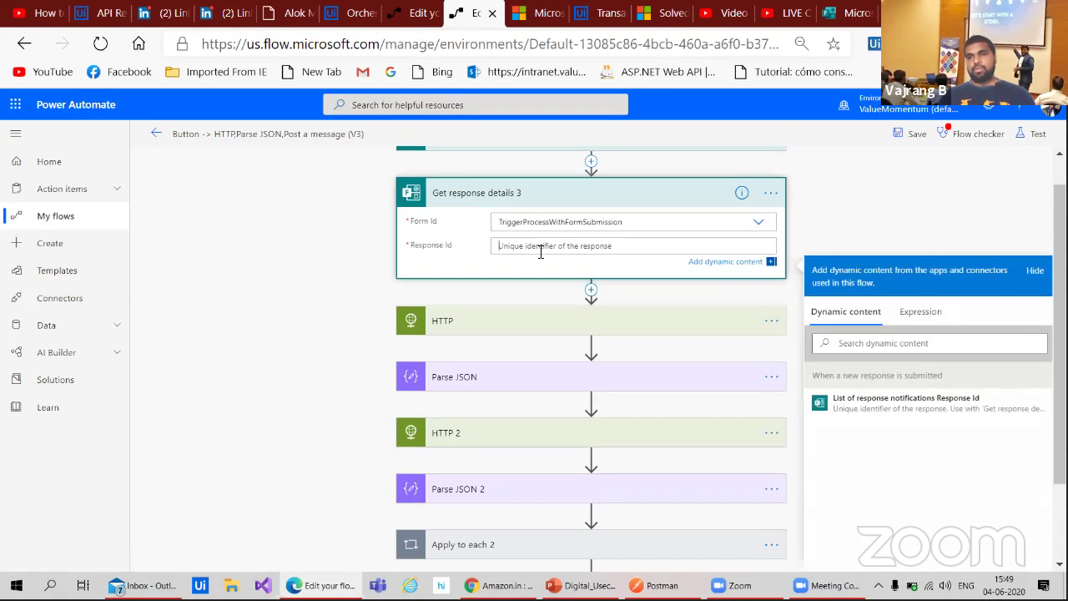
# - Set the Response Id of Get response details 3 to "List of response notifications Response Id" and collapse the action
pyautogui.click(892, 409)
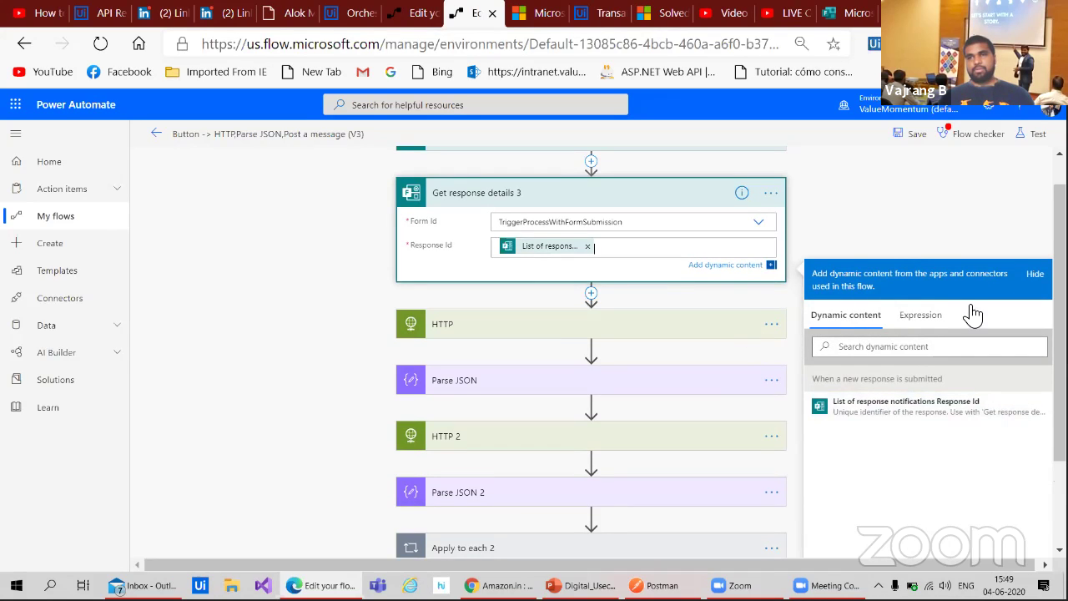
pyautogui.click(644, 272)
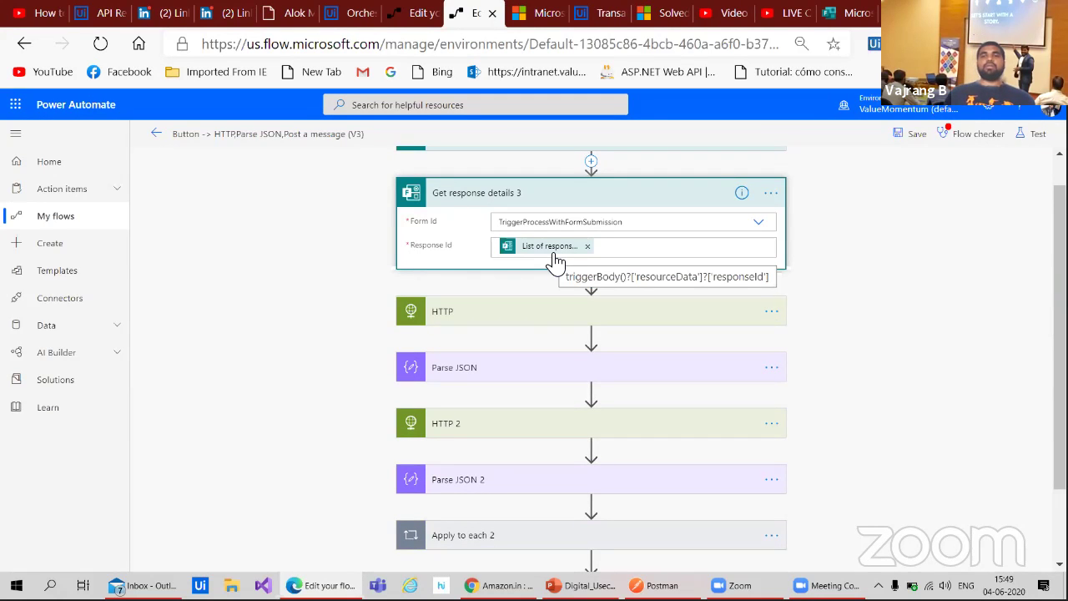
pyautogui.click(553, 194)
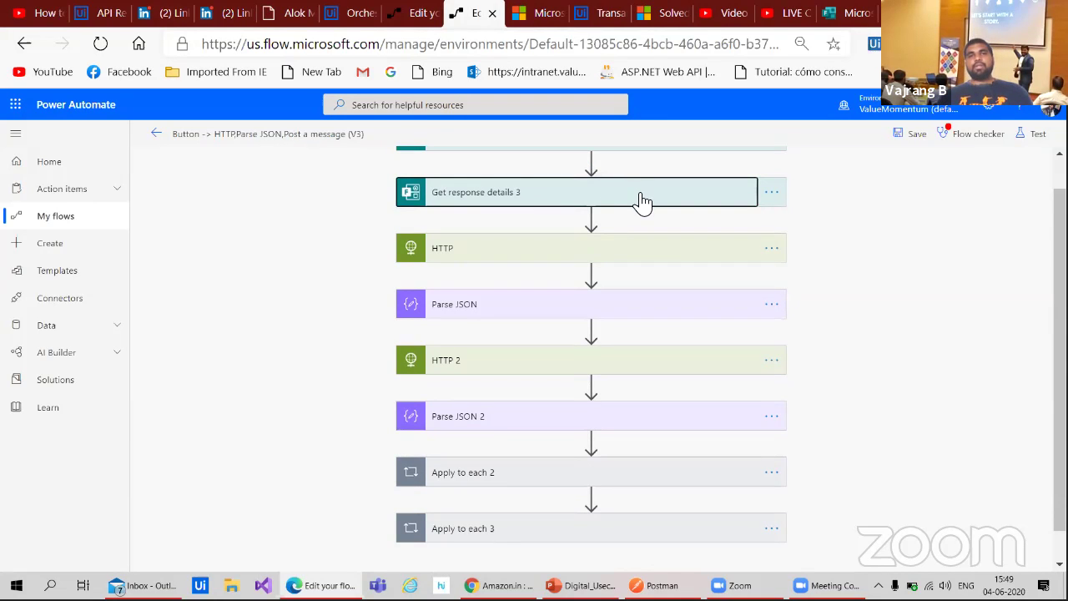
# - Search the web for "get response details throwing error in forms" from the browser page holding the Forms community thread
pyautogui.click(595, 15)
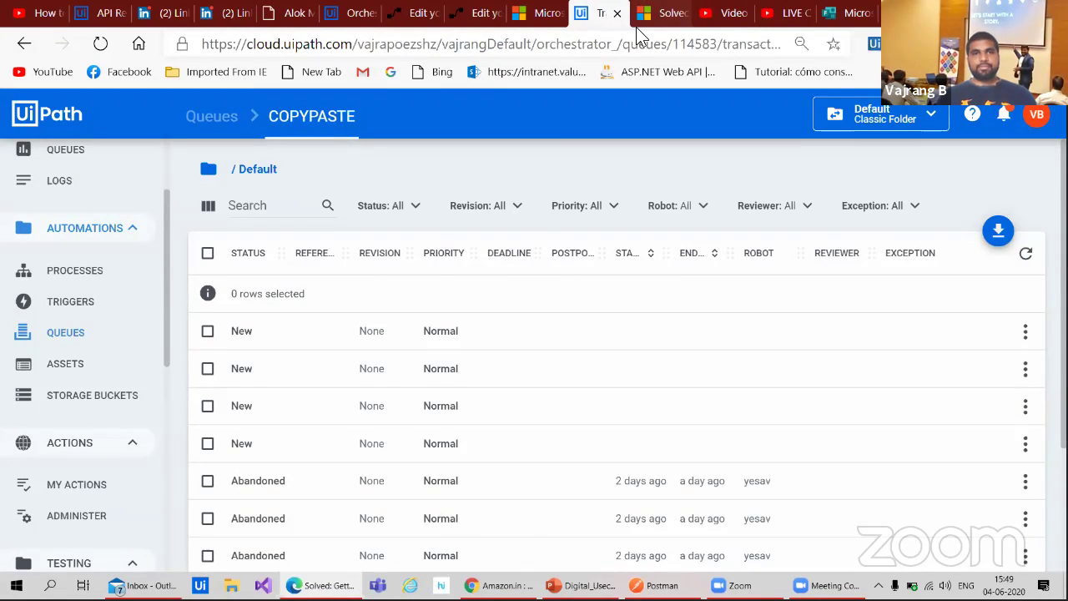
pyautogui.click(661, 15)
pyautogui.click(408, 50)
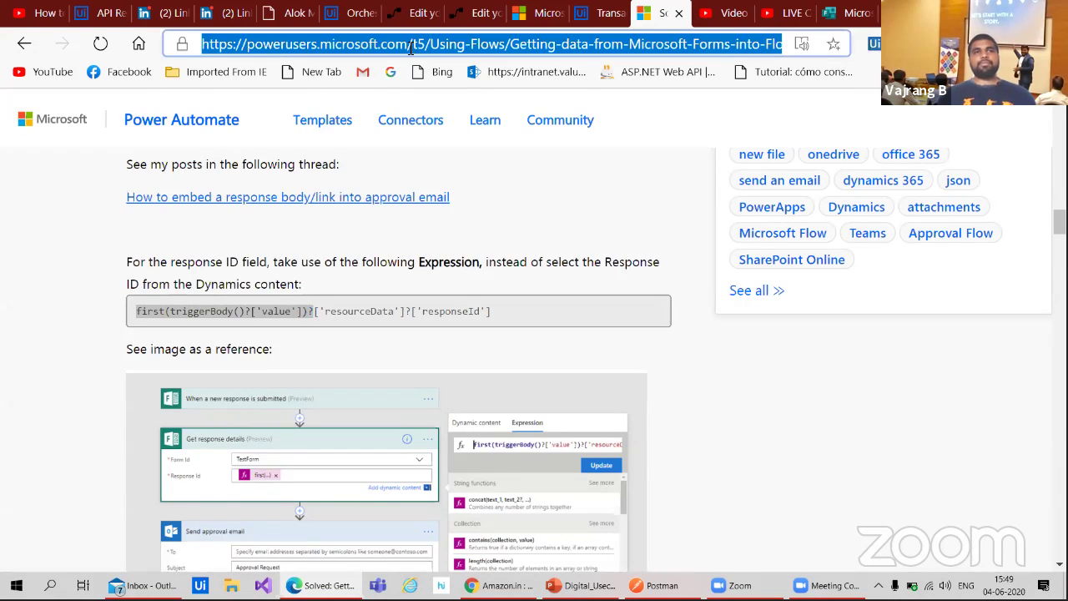
pyautogui.write('ggpt')
pyautogui.press('BackSpace')
pyautogui.press('BackSpace')
pyautogui.press('BackSpace')
pyautogui.press('BackSpace')
pyautogui.write('get rewpos')
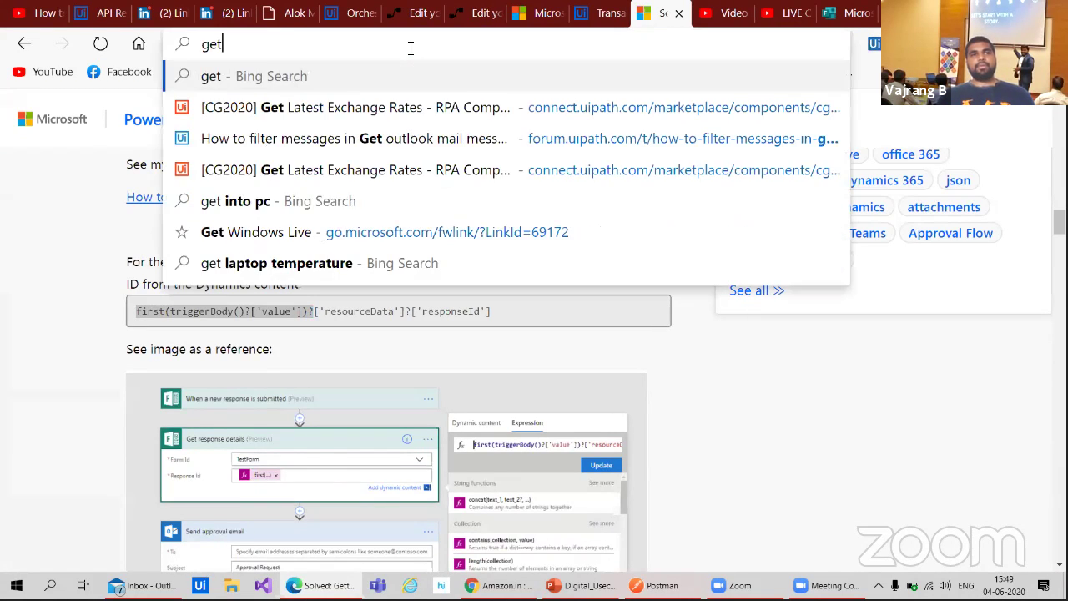
pyautogui.press('BackSpace')
pyautogui.press('BackSpace')
pyautogui.press('BackSpace')
pyautogui.press('BackSpace')
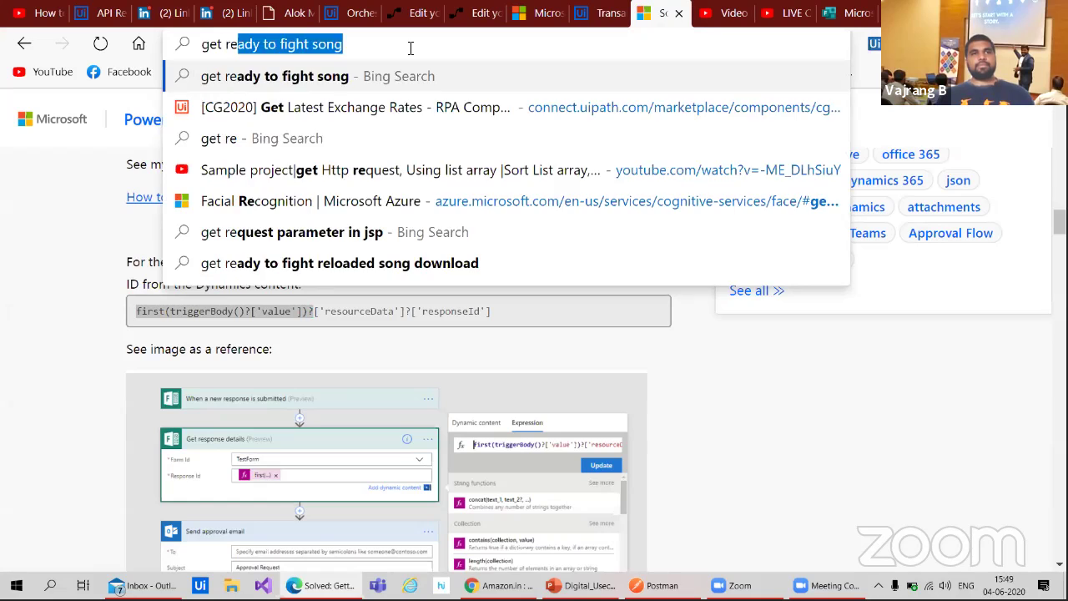
pyautogui.write('sponse deta')
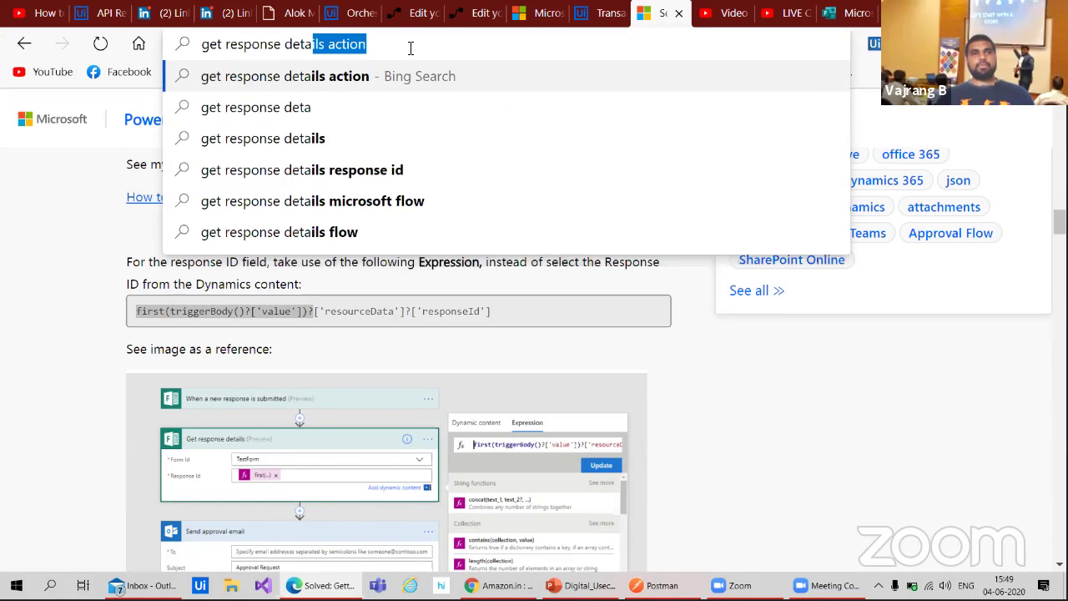
pyautogui.write('ils throwing er')
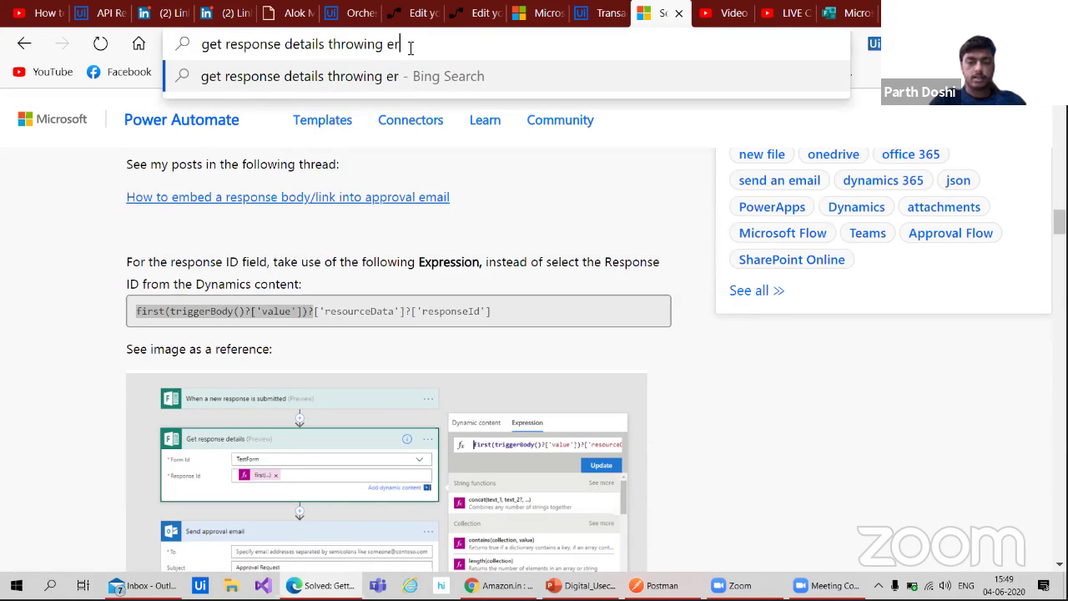
pyautogui.write('ror in forms')
pyautogui.press('Return')
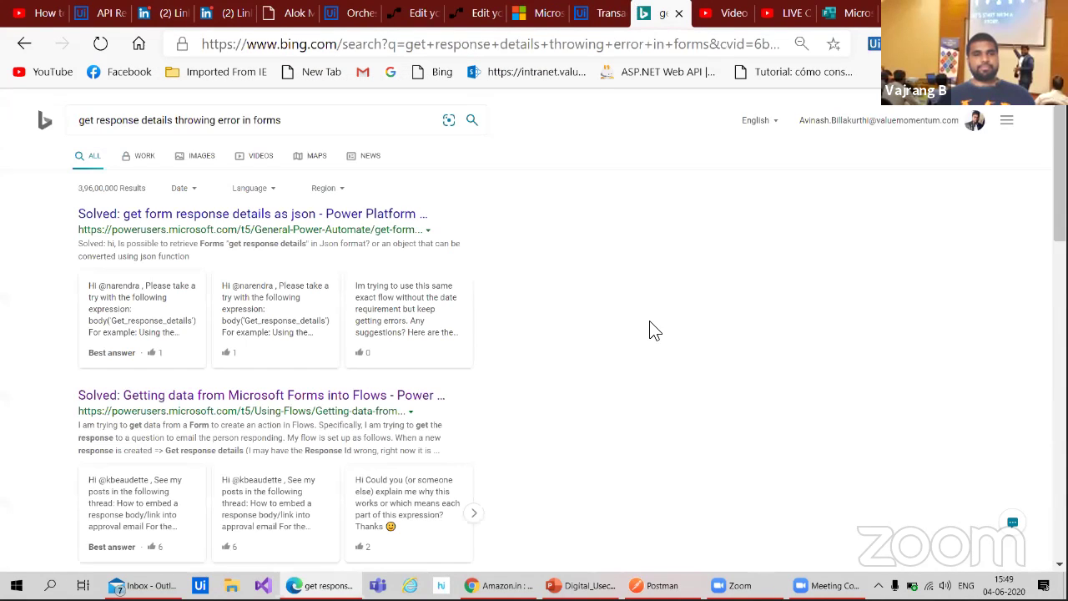
# - Look through the search results for a page that deals with the Forms "Get response details" error
pyautogui.scroll(-2, 653, 331)
pyautogui.scroll(2, 653, 330)
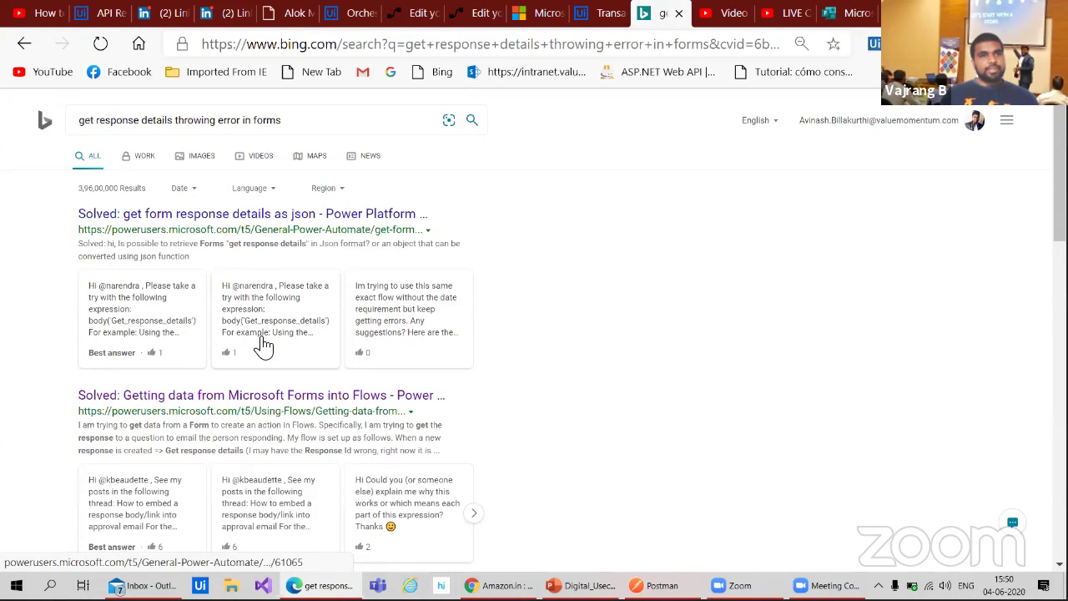
pyautogui.scroll(-2, 219, 390)
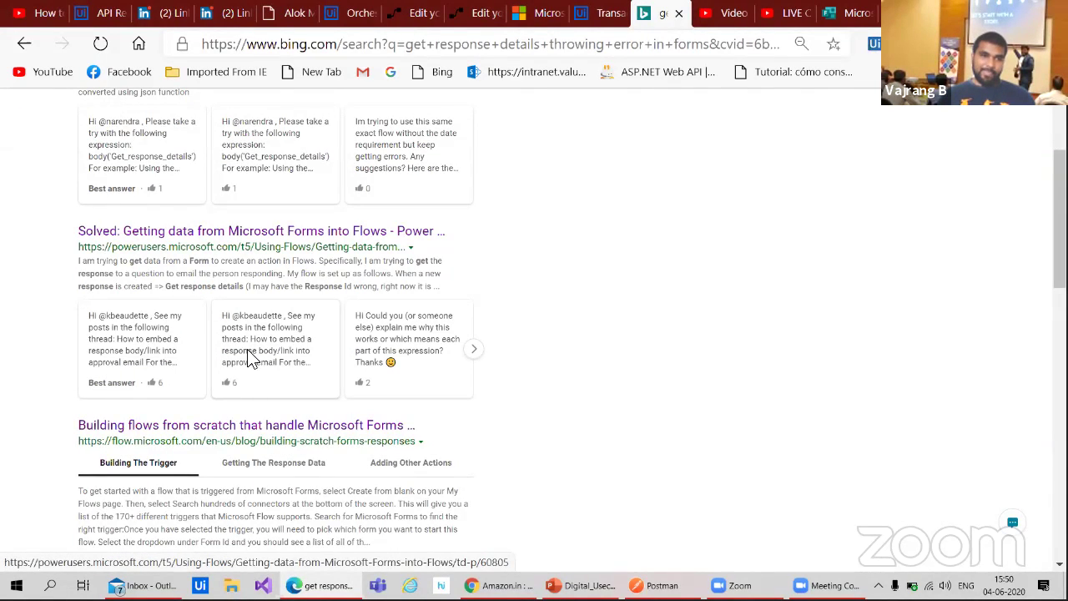
pyautogui.scroll(-2, 465, 408)
pyautogui.scroll(-2, 466, 409)
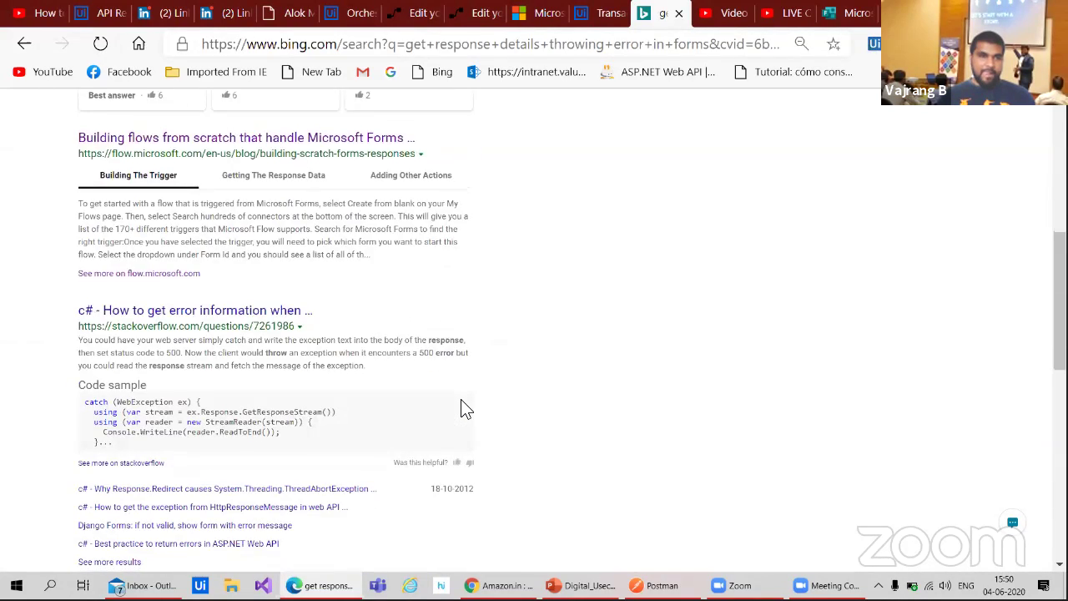
pyautogui.scroll(-4, 466, 409)
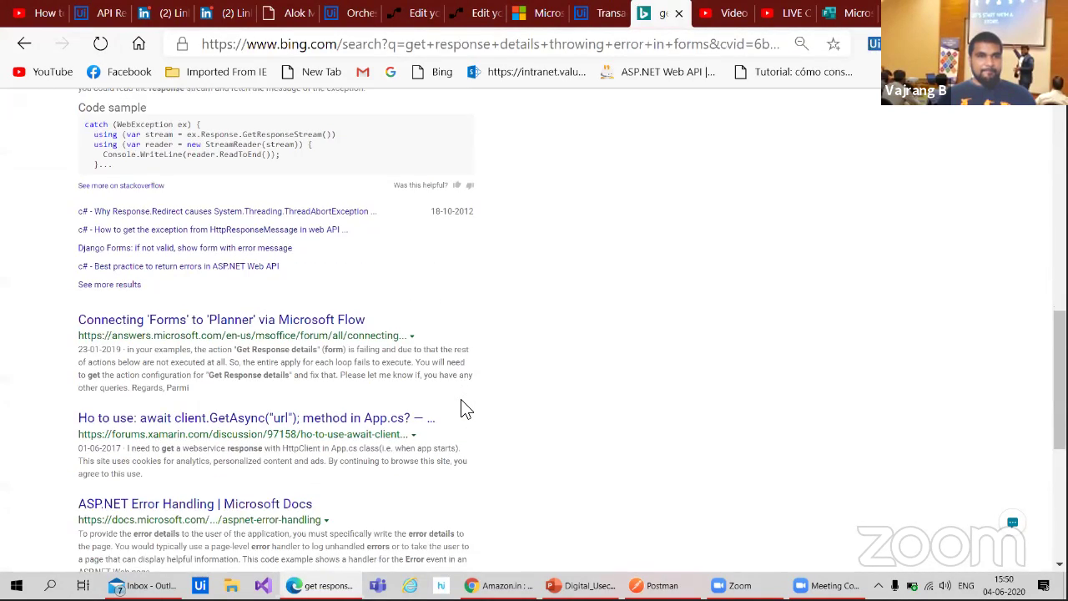
pyautogui.scroll(-4, 466, 409)
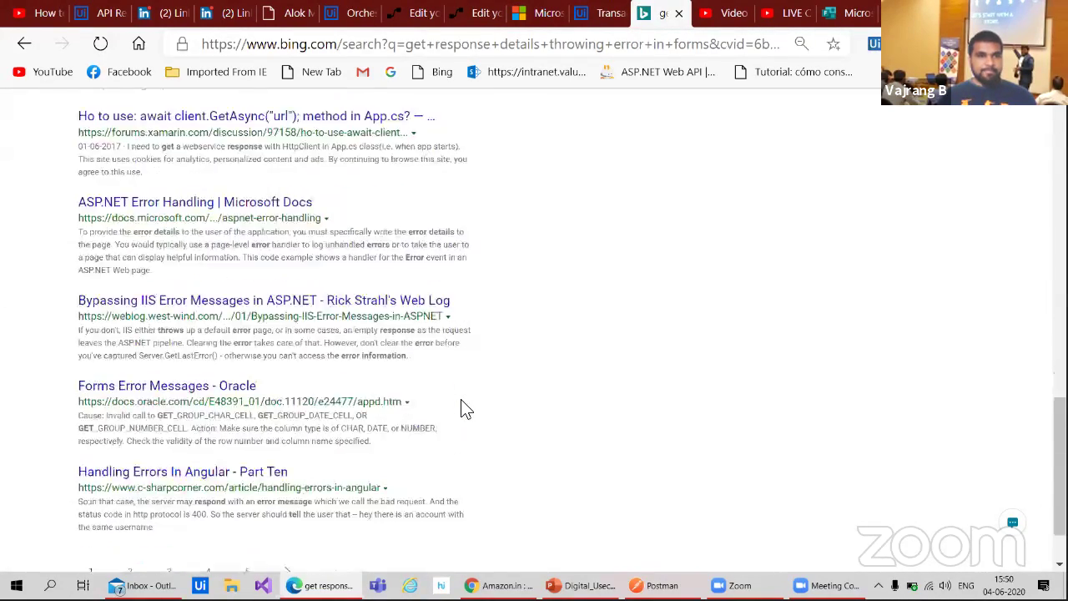
pyautogui.scroll(10, 465, 409)
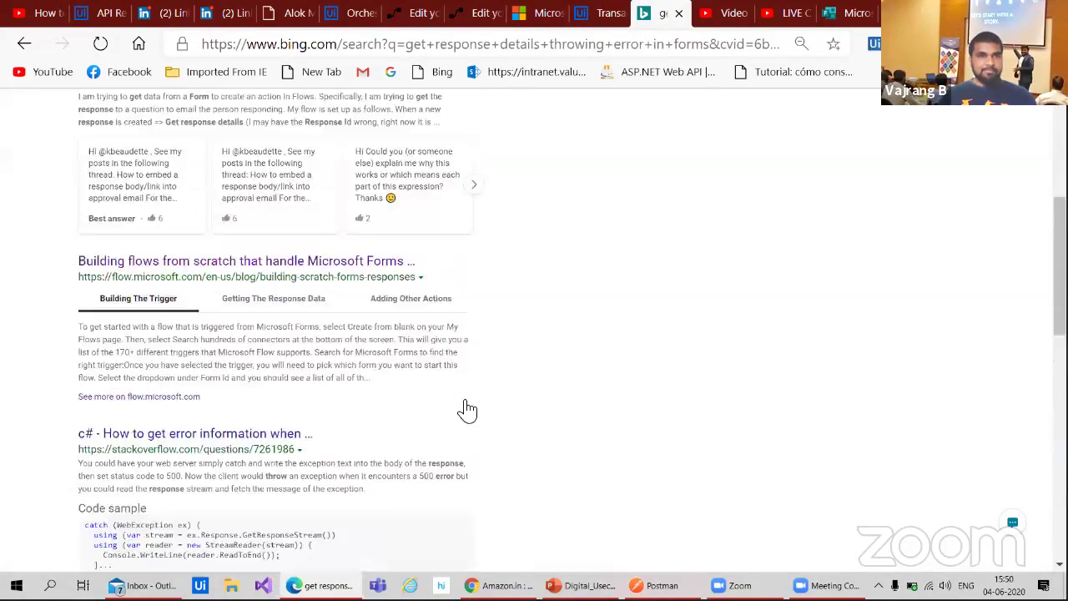
pyautogui.scroll(3, 334, 327)
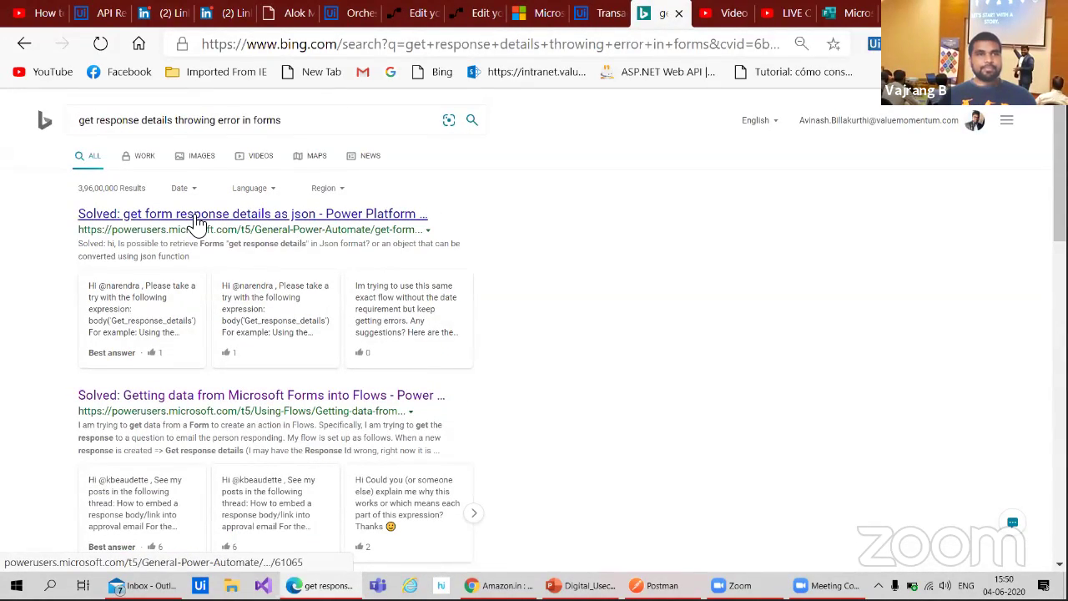
# - Open the community thread "get form response details as json" and read how its solution uses body('Get_response_details') and the Select action
pyautogui.click(303, 216)
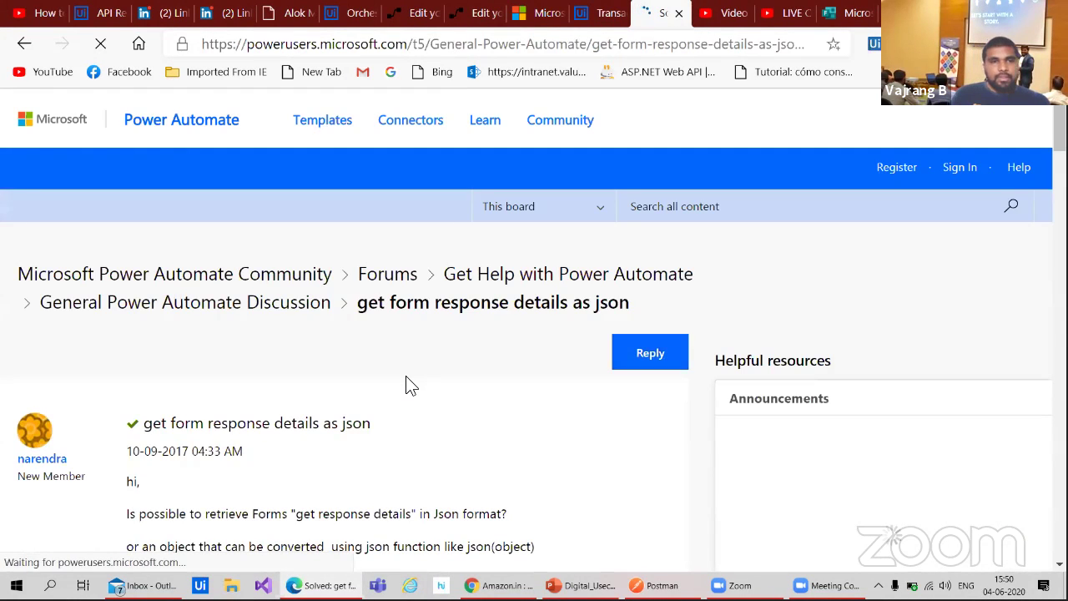
pyautogui.scroll(-3, 409, 384)
pyautogui.scroll(-10, 409, 384)
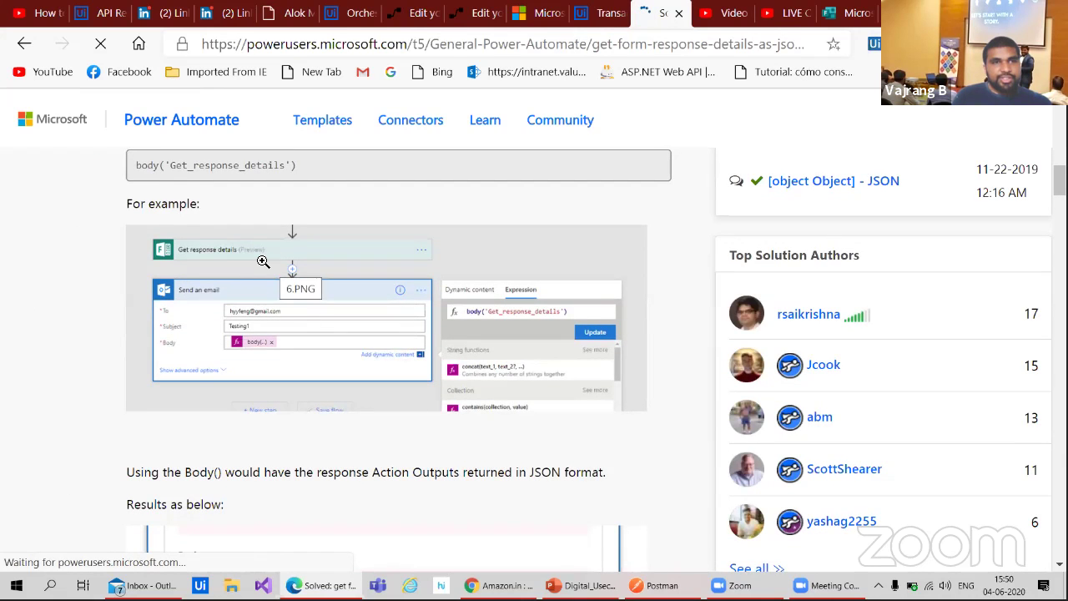
pyautogui.scroll(-3, 225, 264)
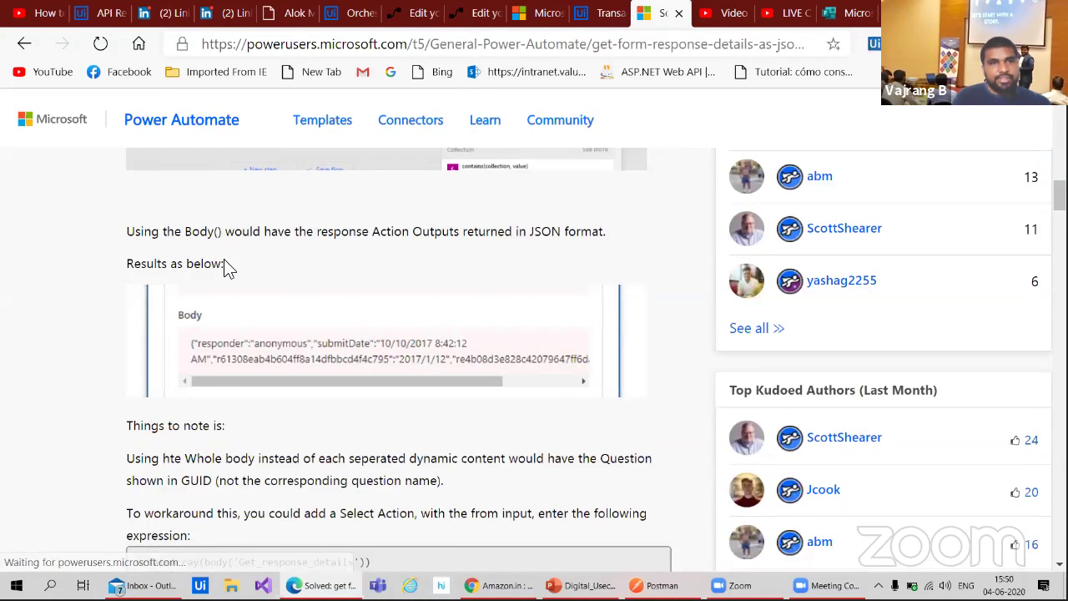
pyautogui.scroll(-3, 90, 326)
pyautogui.scroll(-3, 90, 326)
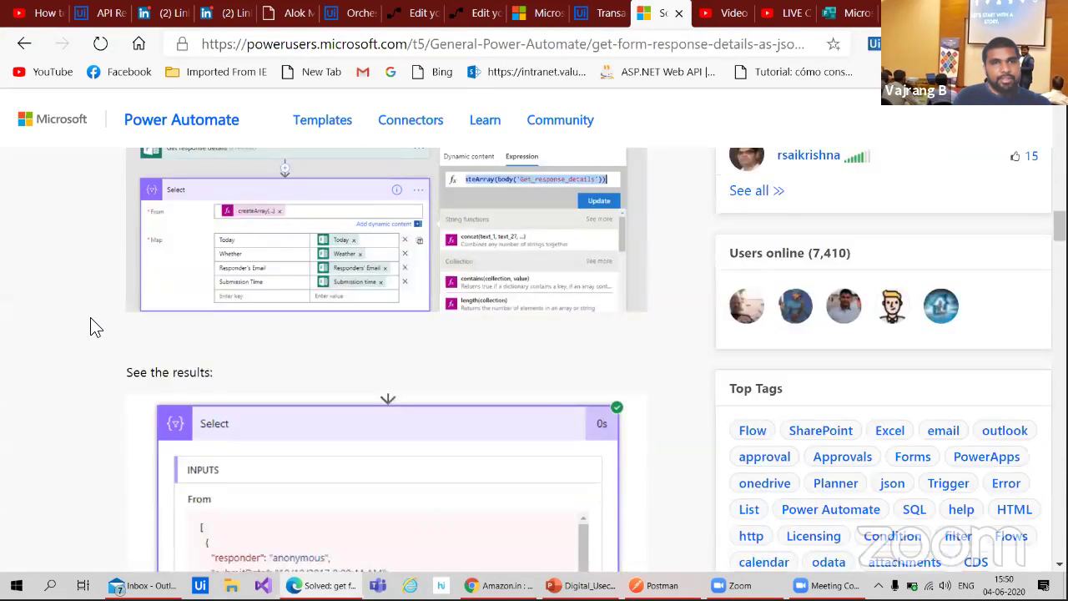
pyautogui.scroll(1, 90, 325)
pyautogui.scroll(2, 93, 327)
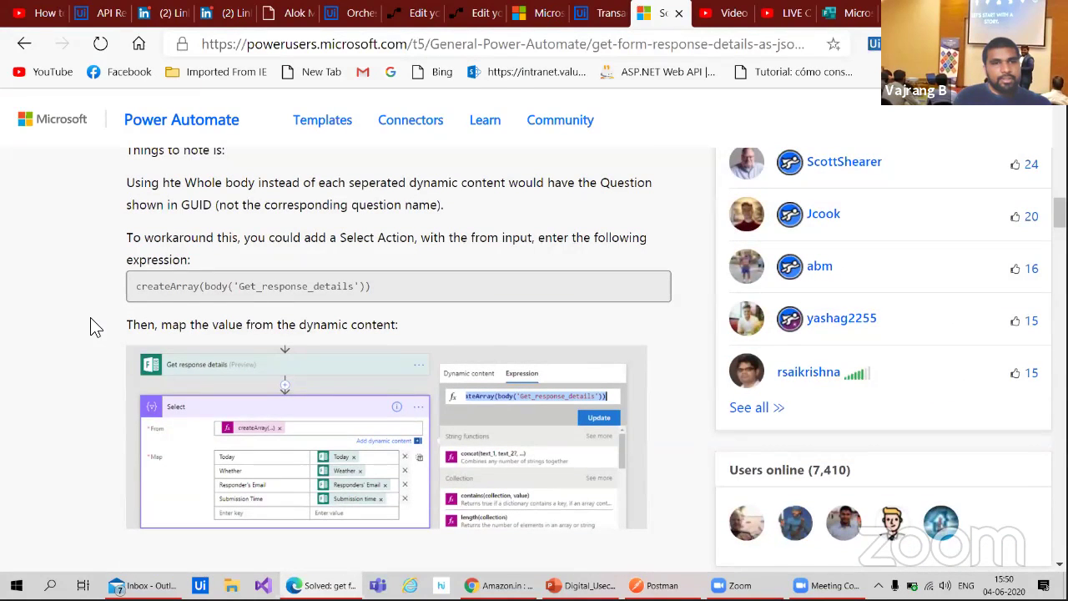
pyautogui.scroll(-1, 93, 326)
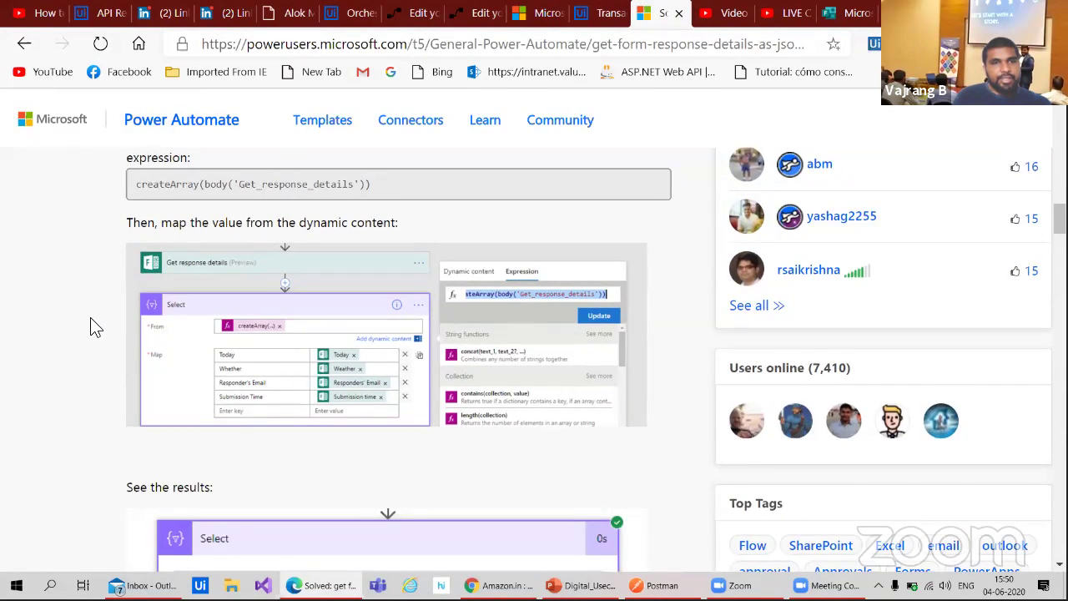
pyautogui.scroll(-1, 94, 325)
pyautogui.scroll(-3, 93, 326)
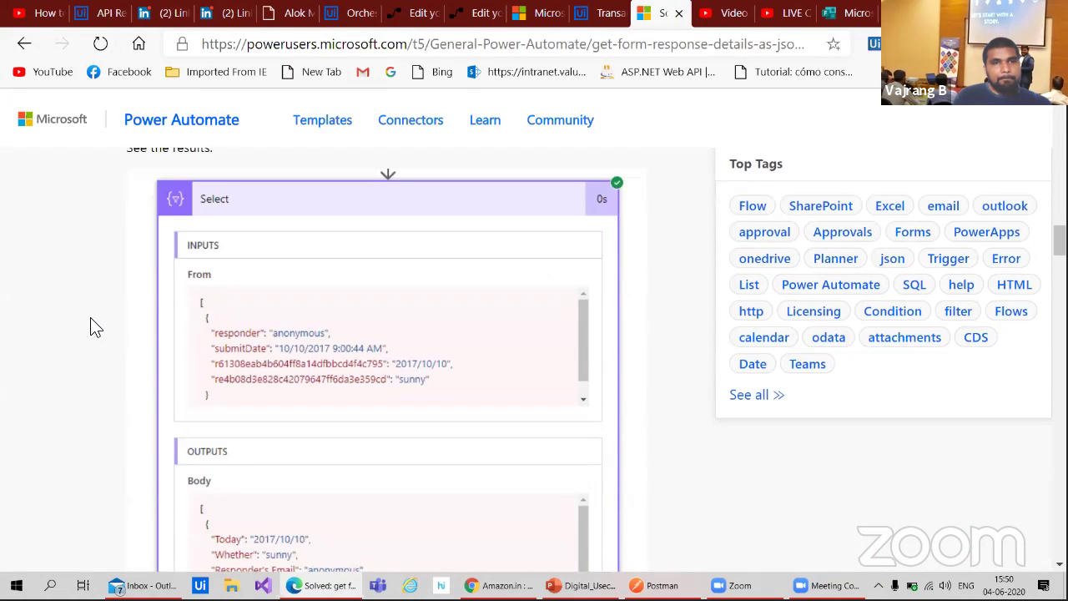
pyautogui.scroll(5, 94, 326)
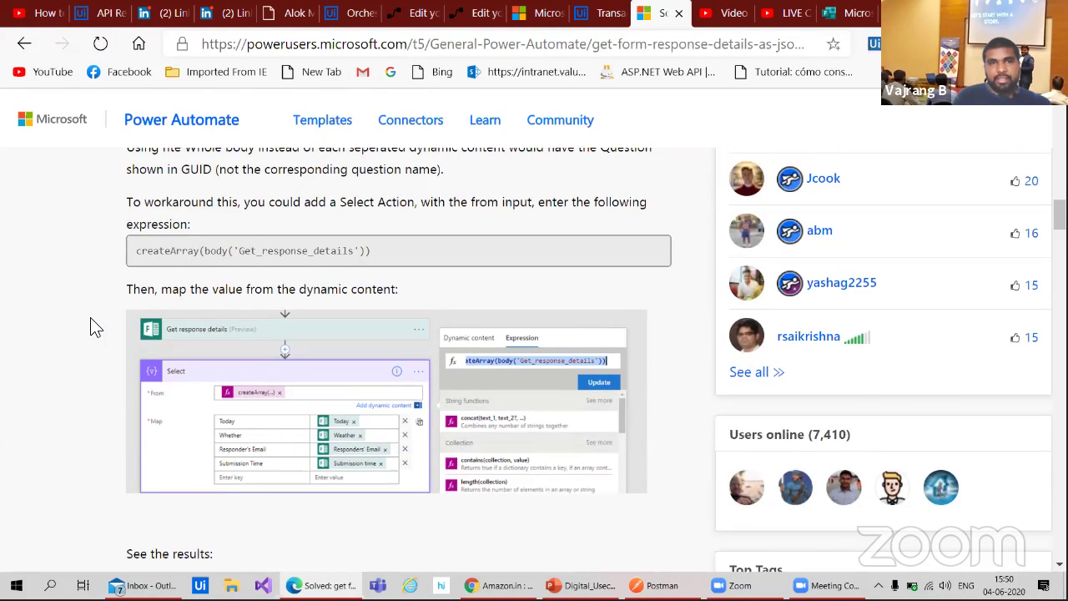
# - Read the rest of the thread, including the first(body('Select')) expression and the replies below the solution
pyautogui.scroll(-12, 90, 317)
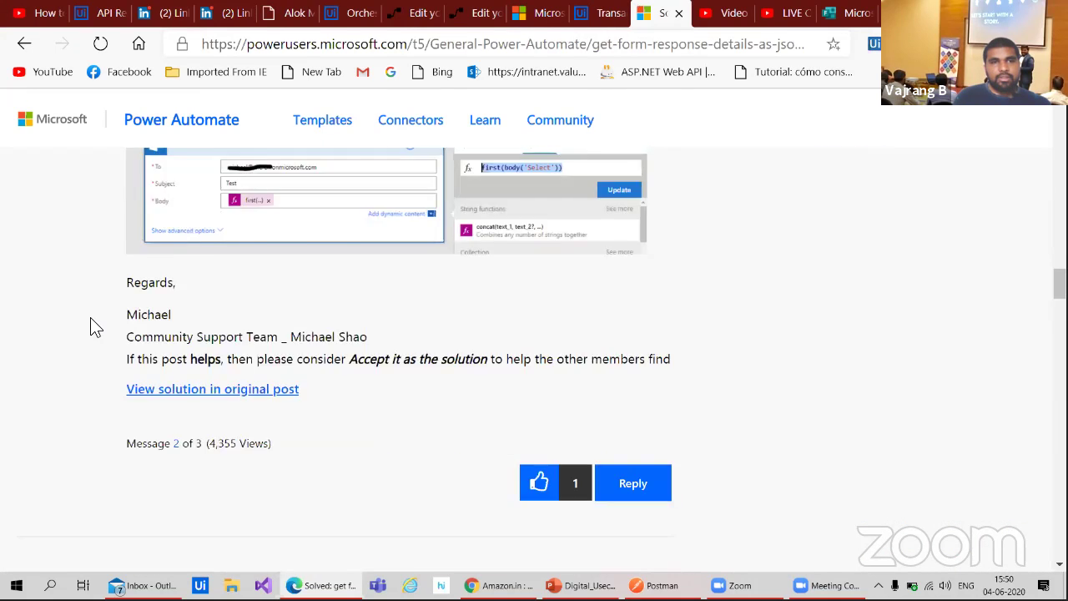
pyautogui.scroll(-2, 90, 326)
pyautogui.scroll(5, 90, 326)
pyautogui.scroll(-1, 91, 326)
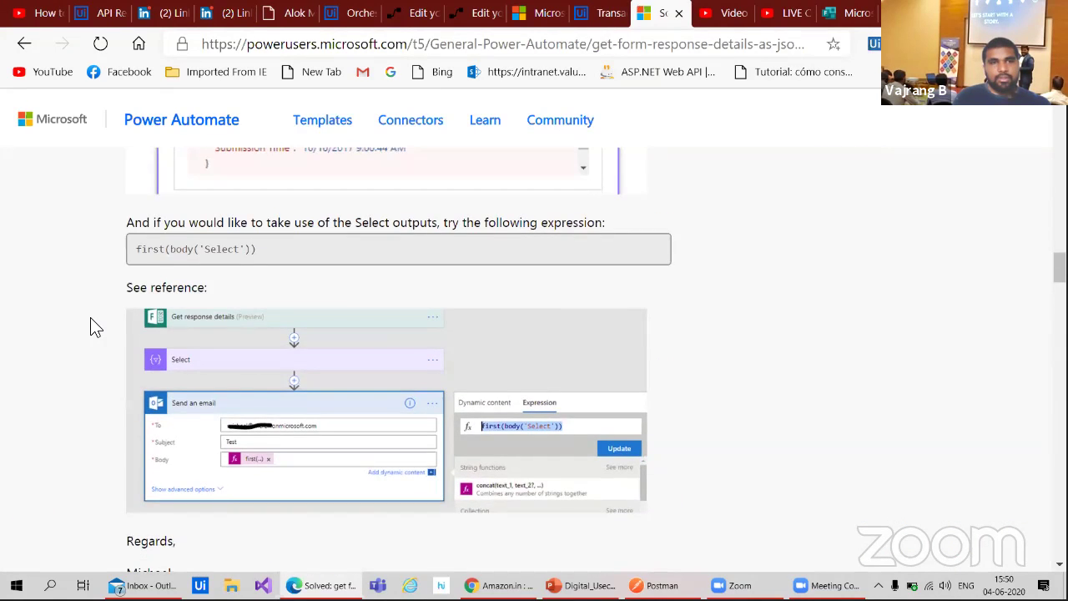
pyautogui.scroll(-5, 90, 325)
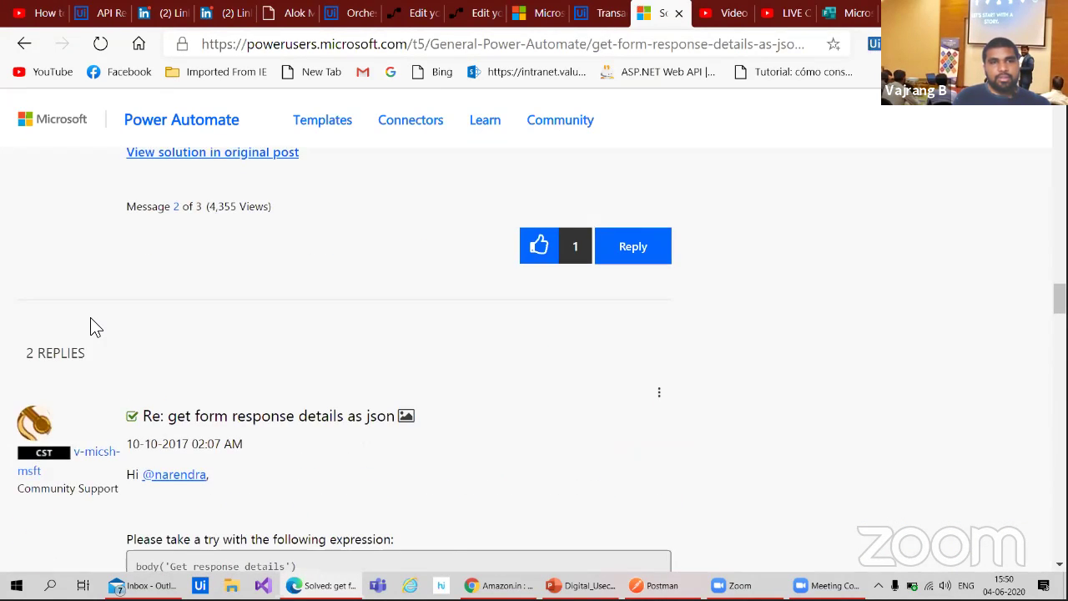
pyautogui.scroll(-6, 90, 325)
pyautogui.scroll(-2, 90, 326)
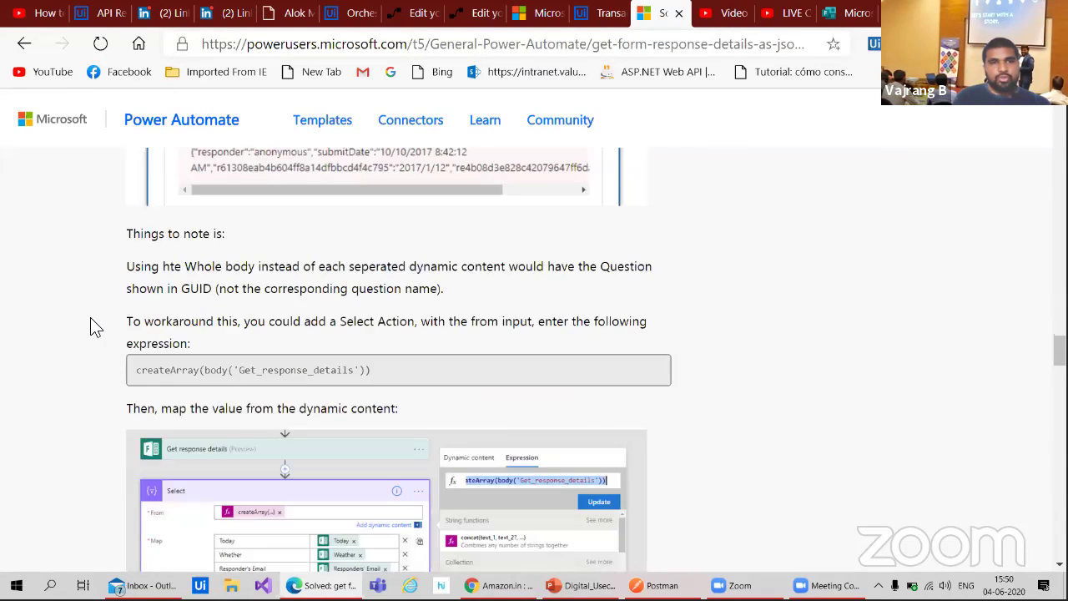
pyautogui.scroll(-3, 90, 317)
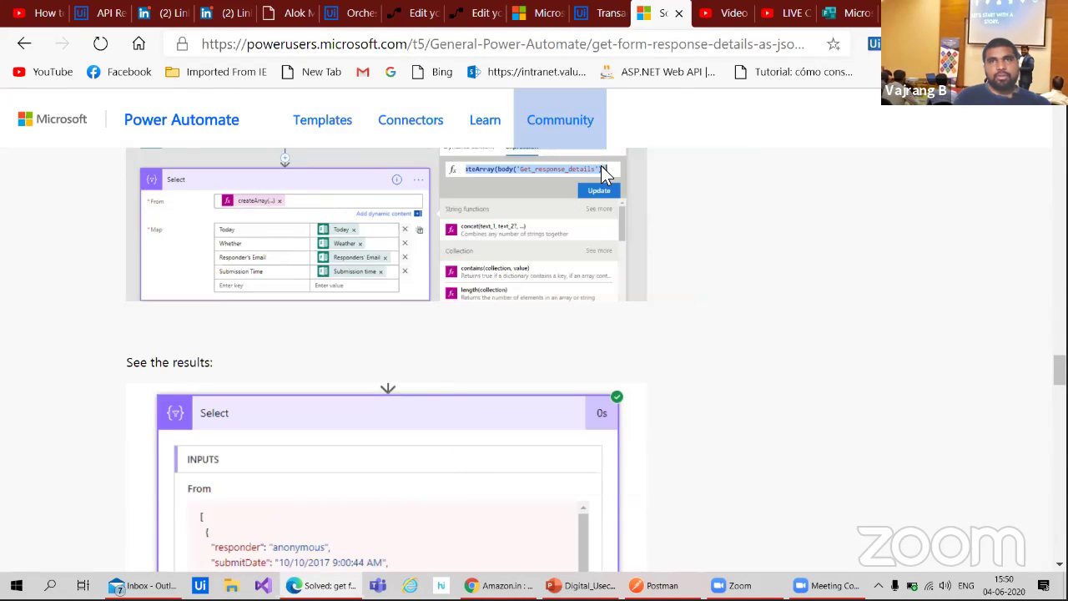
# - Return to the Button flow and move Get response details 2 out of Apply to each 3, placing it directly after Apply to each 2
pyautogui.click(586, 17)
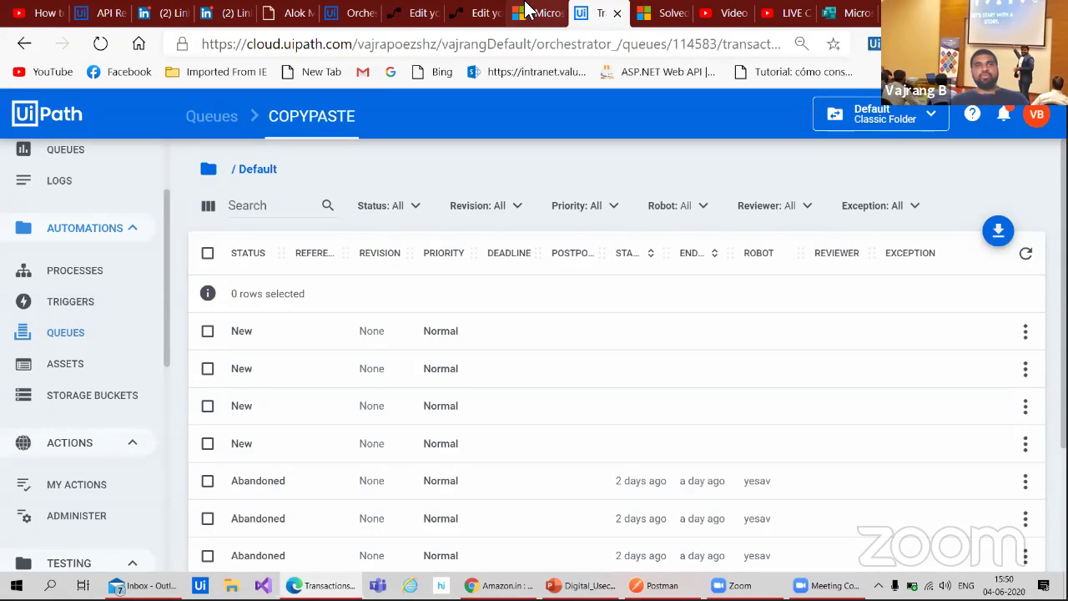
pyautogui.click(490, 15)
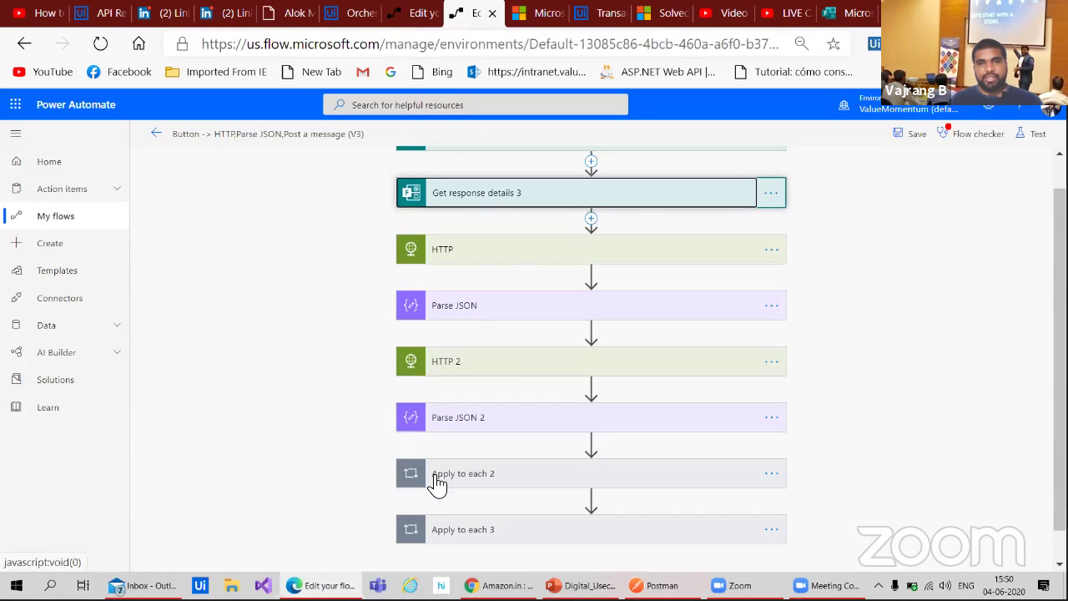
pyautogui.scroll(-1, 517, 510)
pyautogui.click(518, 497)
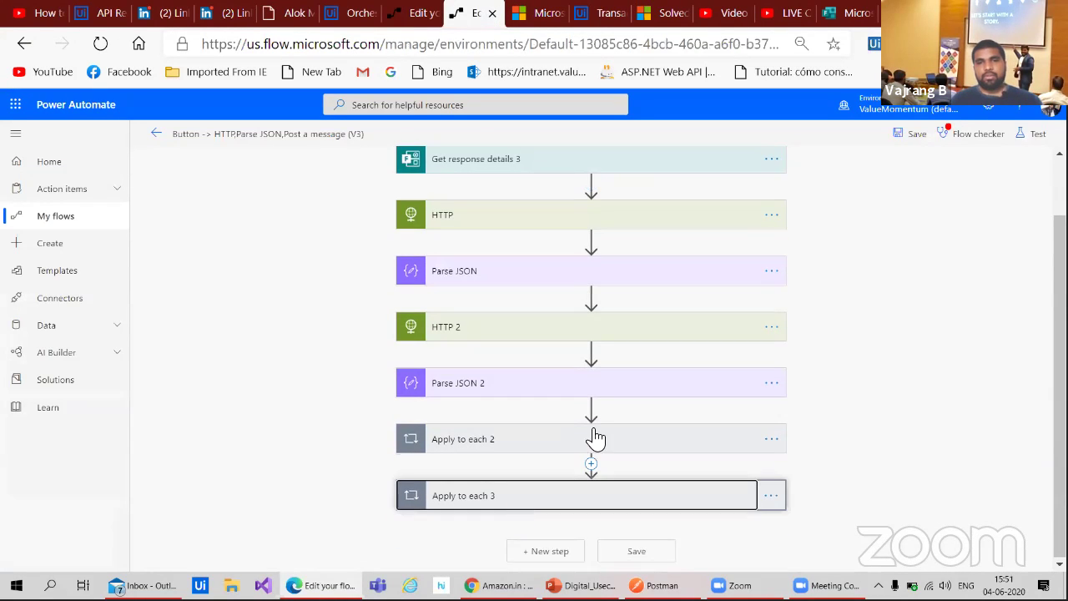
pyautogui.scroll(-2, 865, 360)
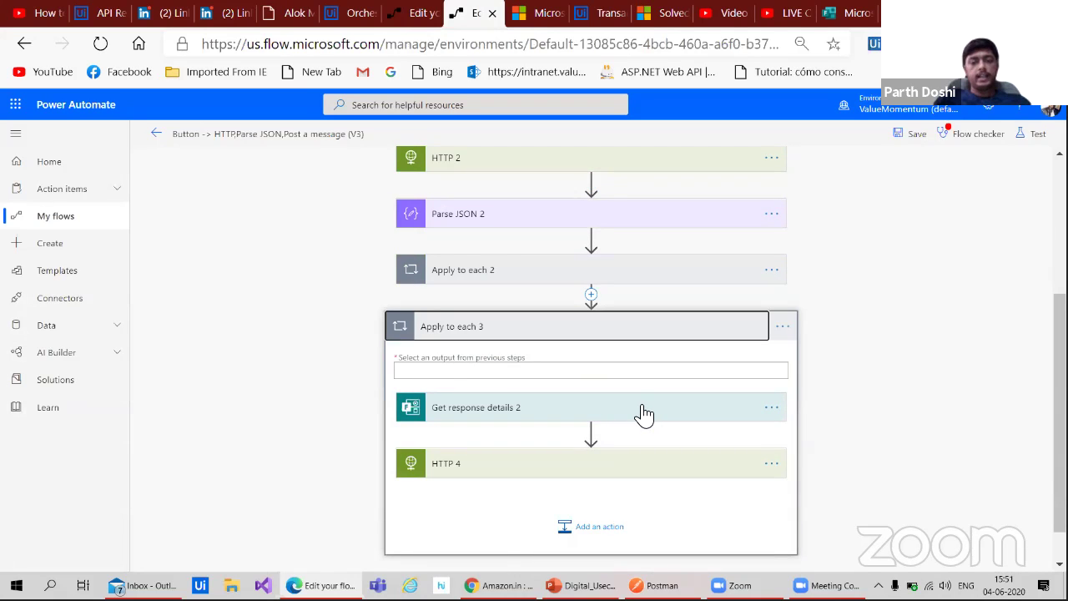
pyautogui.moveTo(639, 415); pyautogui.dragTo(595, 303)
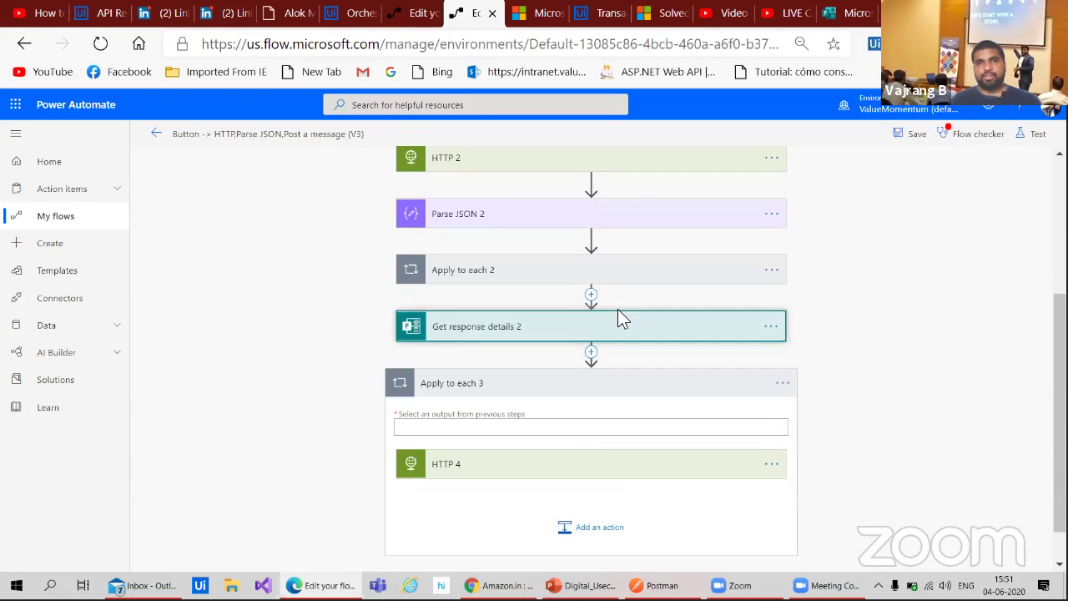
# - Move HTTP 4 out of Apply to each 3 to directly after Get response details 2, and delete the emptied Apply to each 3 loop
pyautogui.moveTo(572, 468); pyautogui.dragTo(593, 360)
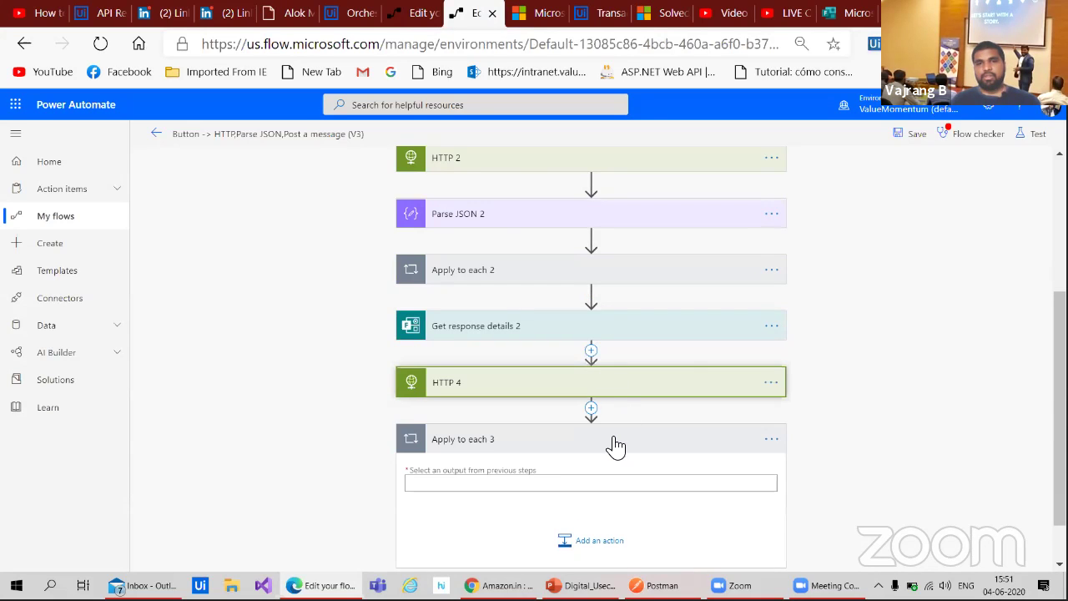
pyautogui.click(615, 442)
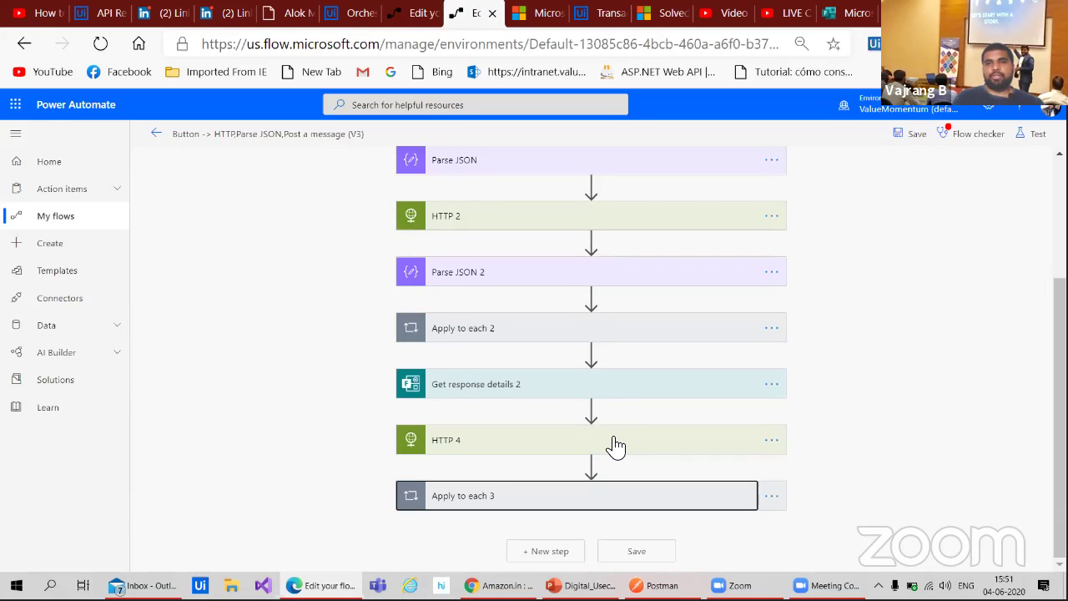
pyautogui.click(774, 500)
pyautogui.click(776, 501)
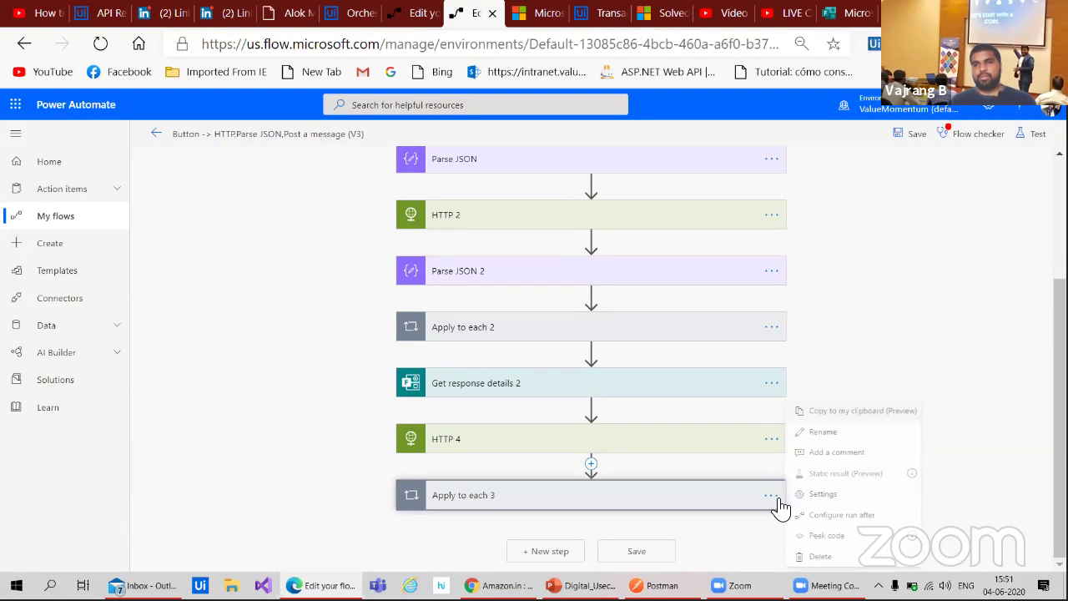
pyautogui.click(821, 556)
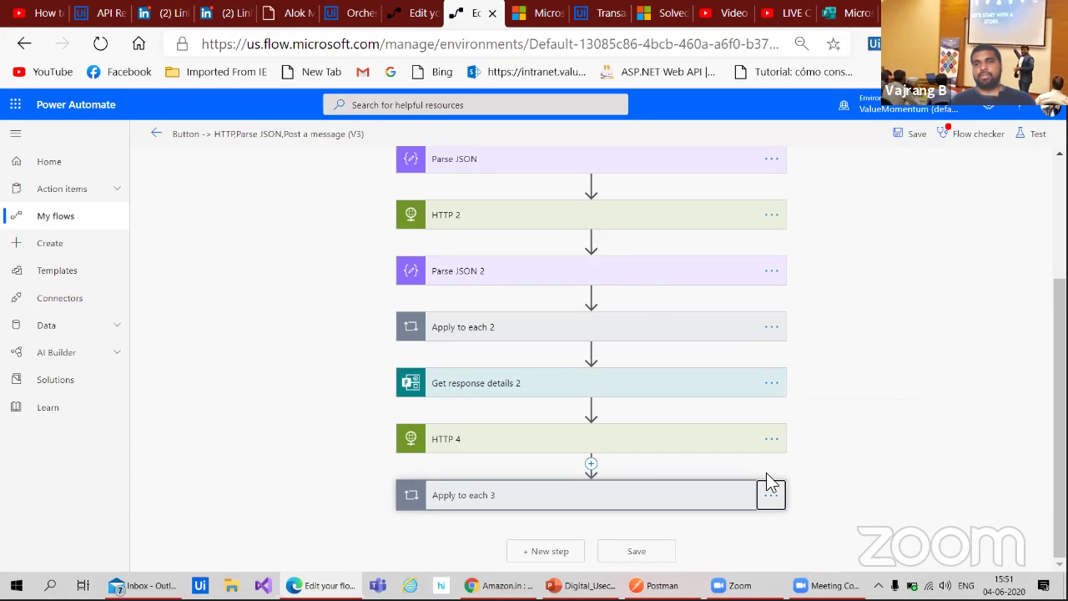
pyautogui.click(543, 370)
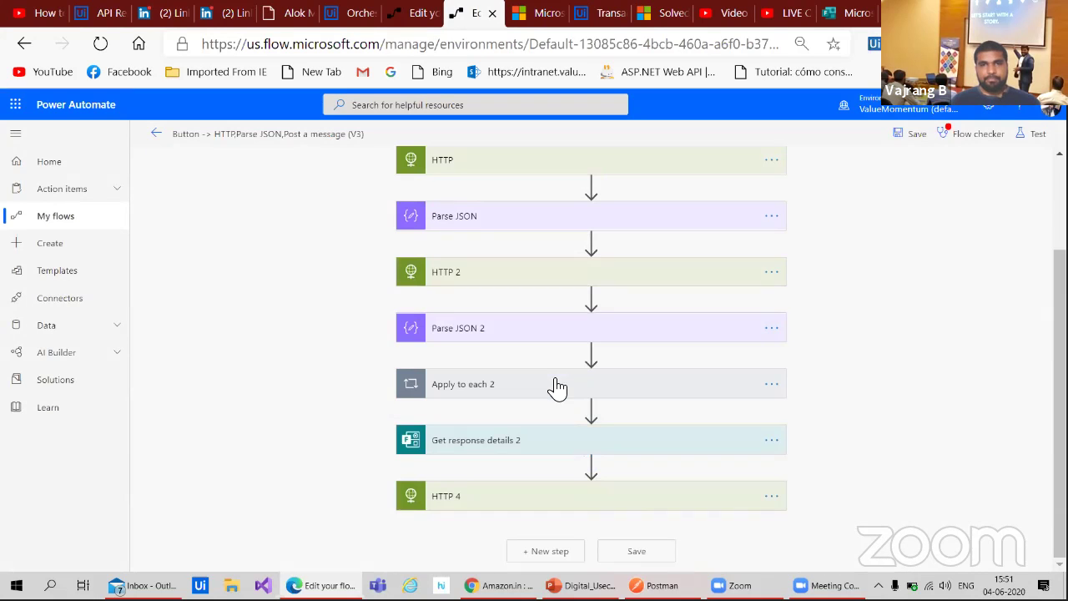
# - Set the Response Id of Get response details 2 to the trigger's dynamic value List of response notifications Response Id
pyautogui.click(519, 445)
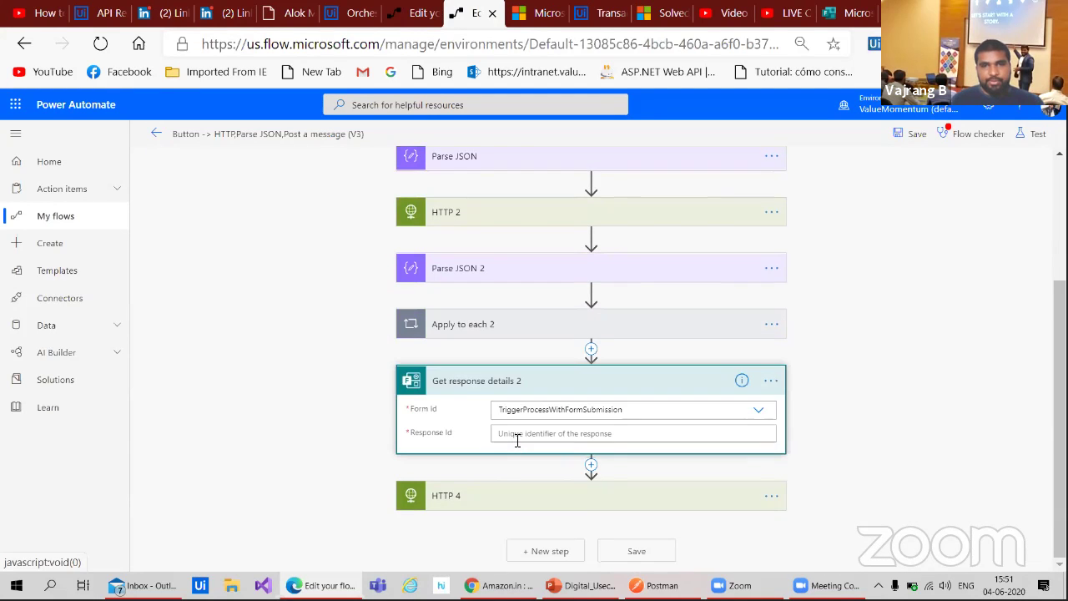
pyautogui.click(524, 433)
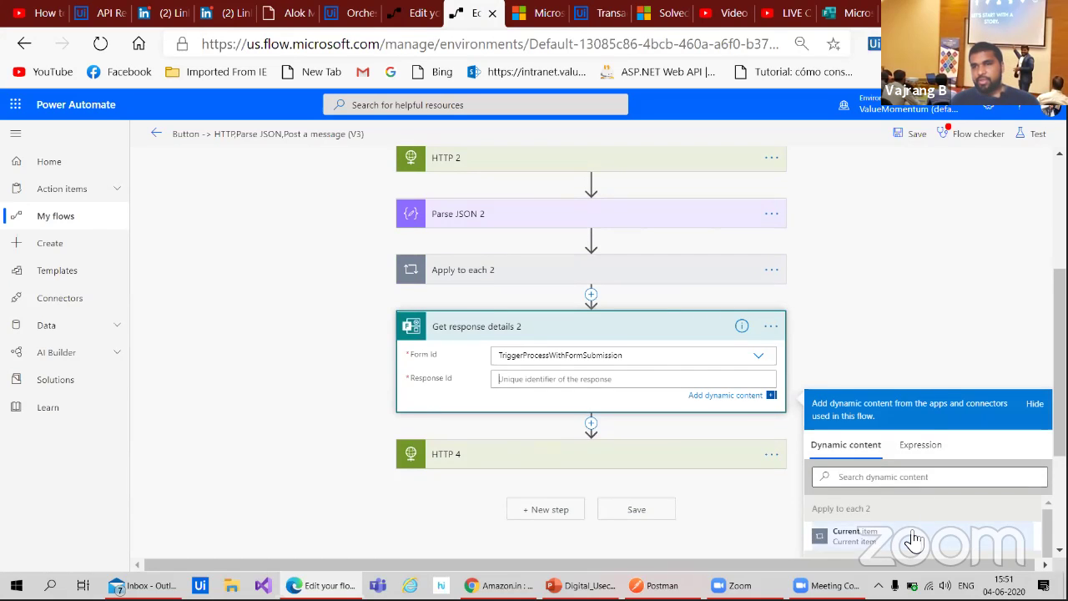
pyautogui.scroll(-1, 913, 538)
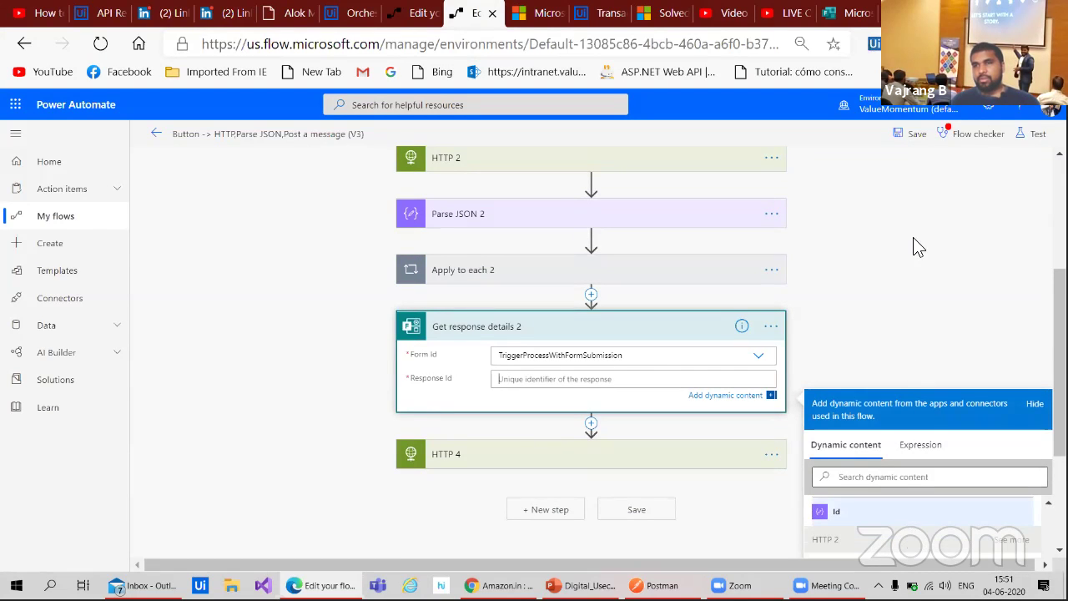
pyautogui.scroll(-2, 909, 230)
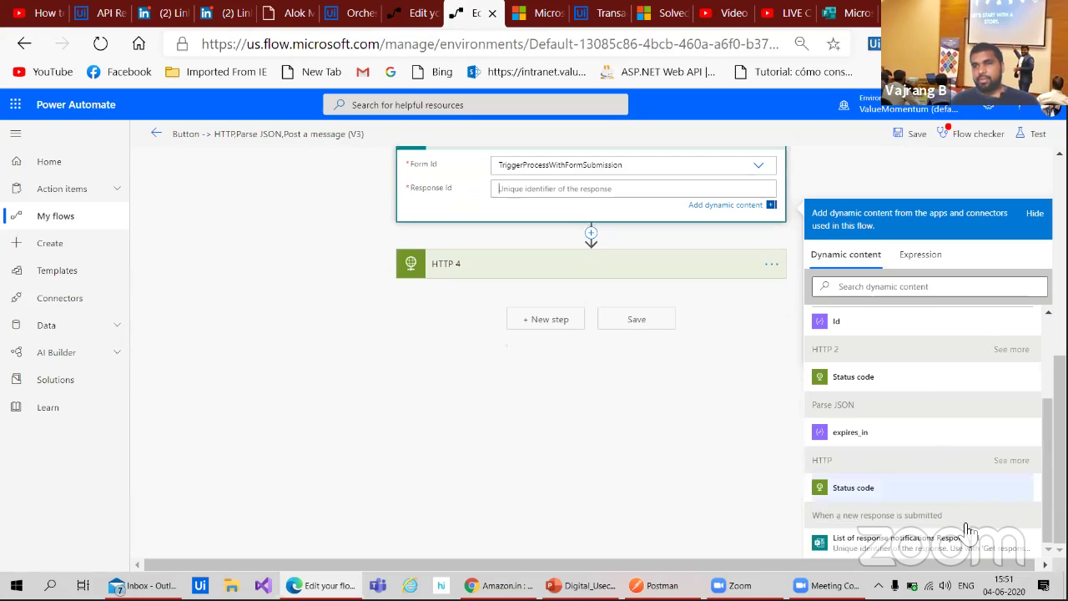
pyautogui.click(915, 544)
pyautogui.click(400, 376)
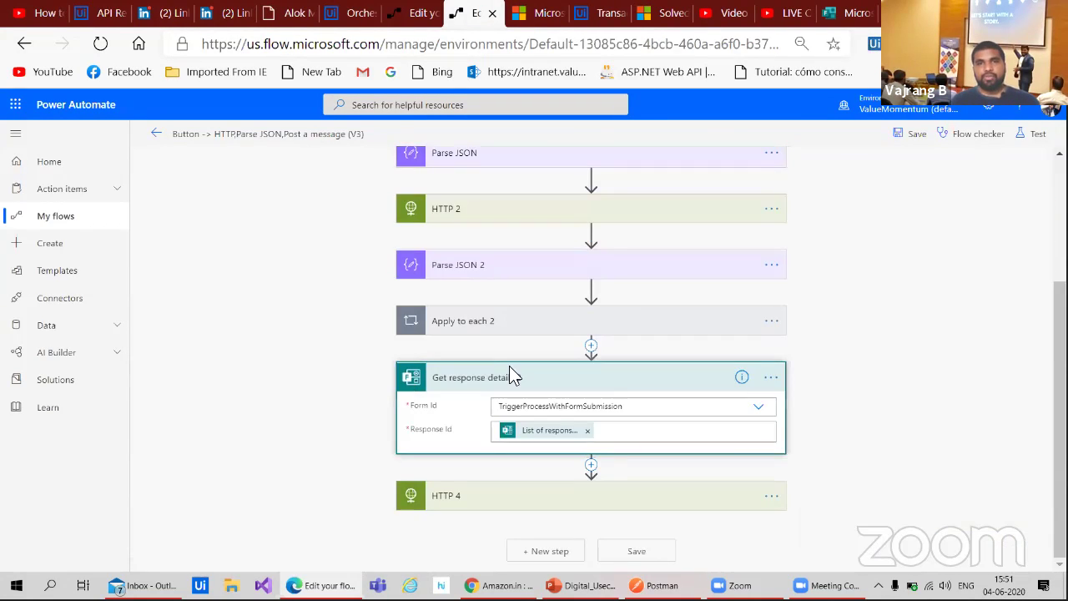
# - Review the request settings and body of HTTP 4, and save the flow
pyautogui.click(522, 495)
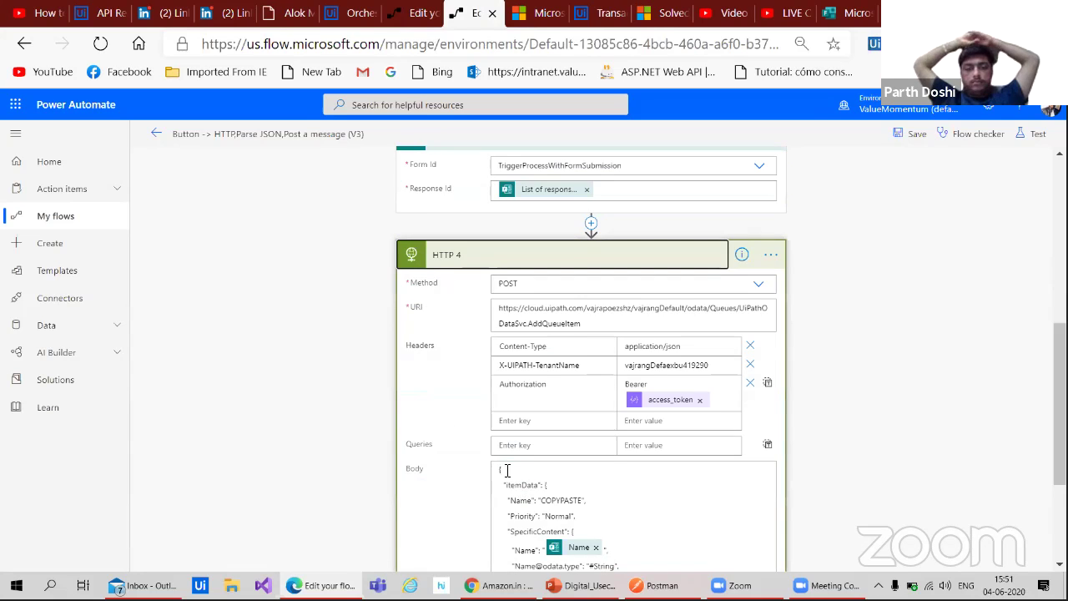
pyautogui.scroll(-3, 631, 521)
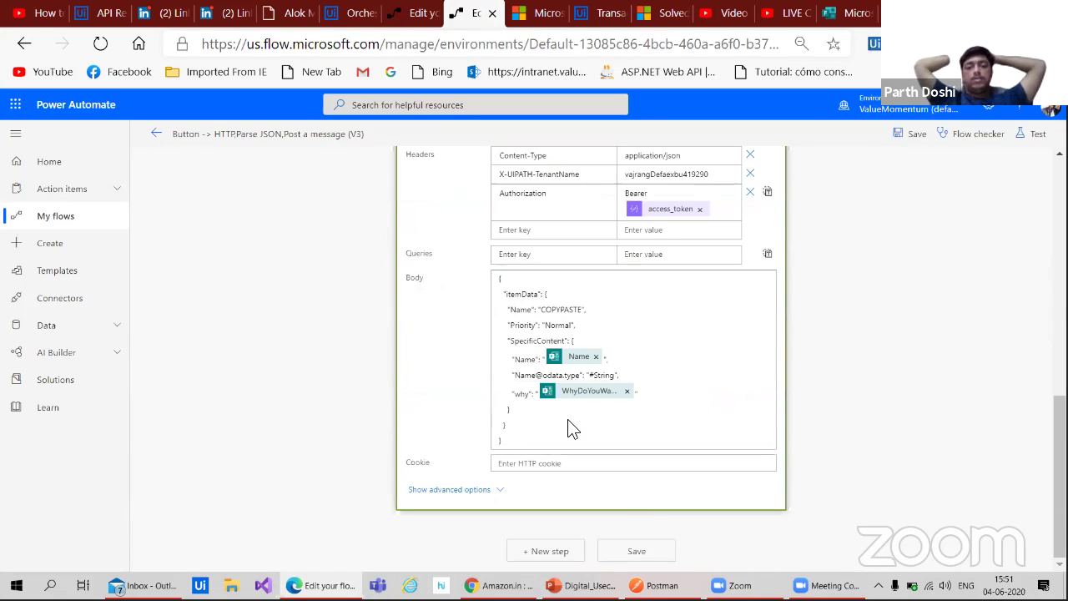
pyautogui.click(639, 554)
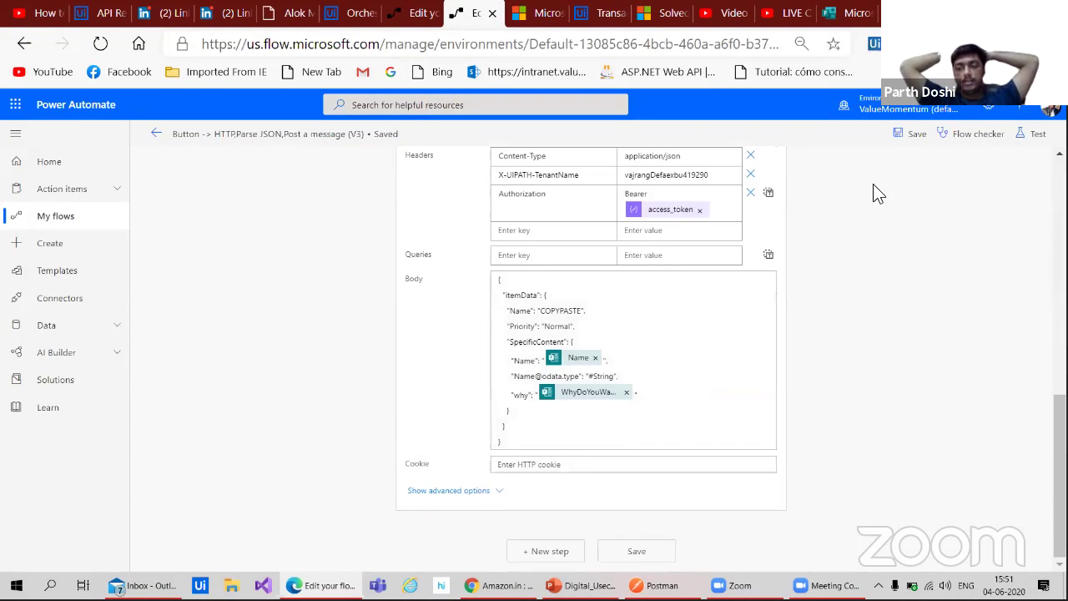
# - Try to save and test the flow using data from the failed test run of 19 minutes ago
pyautogui.click(1034, 143)
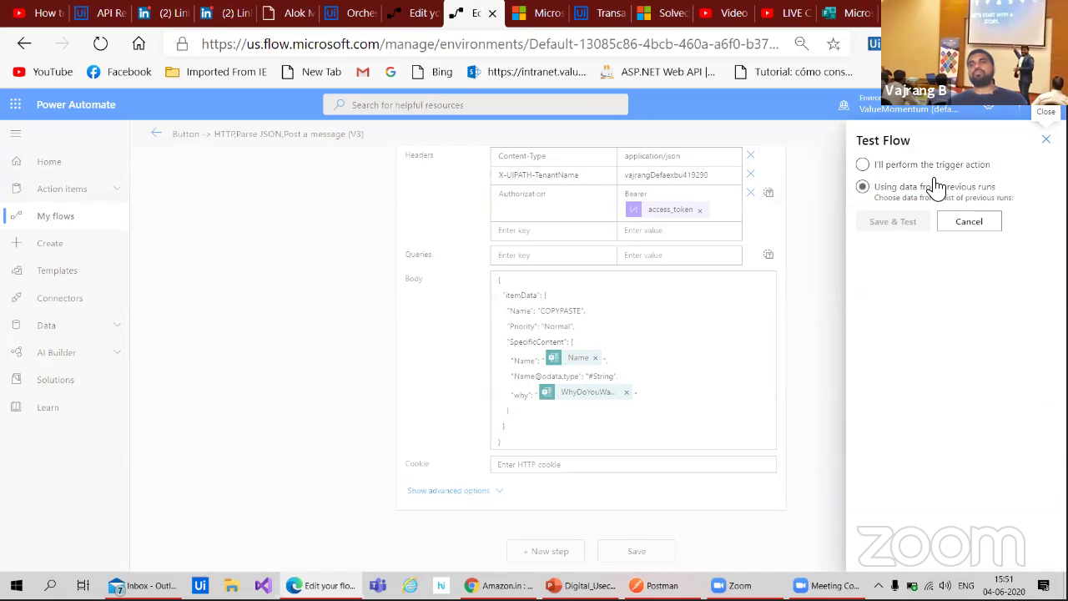
pyautogui.click(935, 185)
pyautogui.click(909, 244)
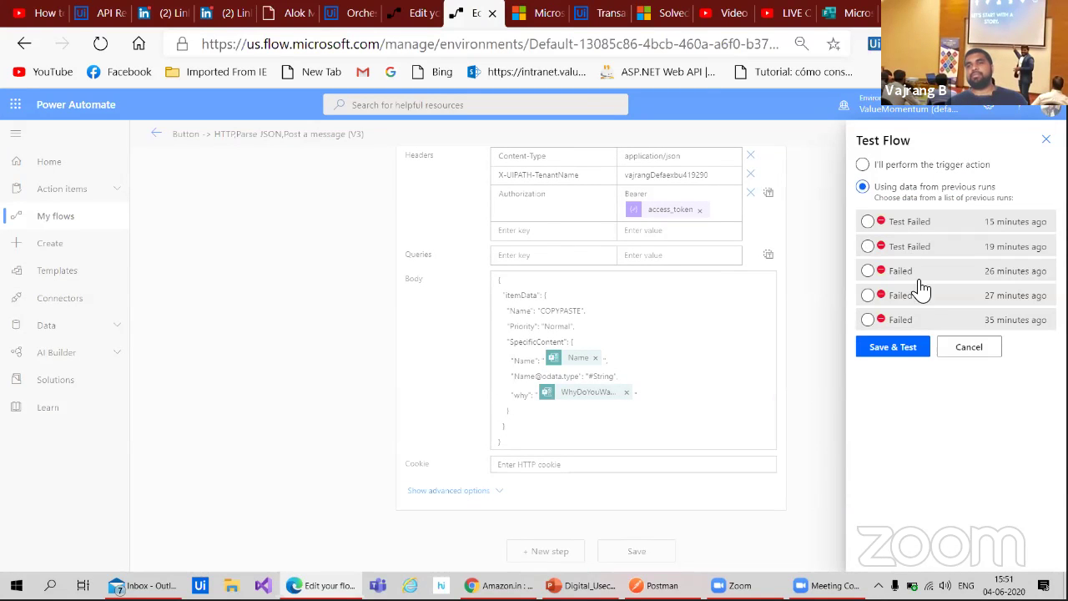
pyautogui.click(896, 343)
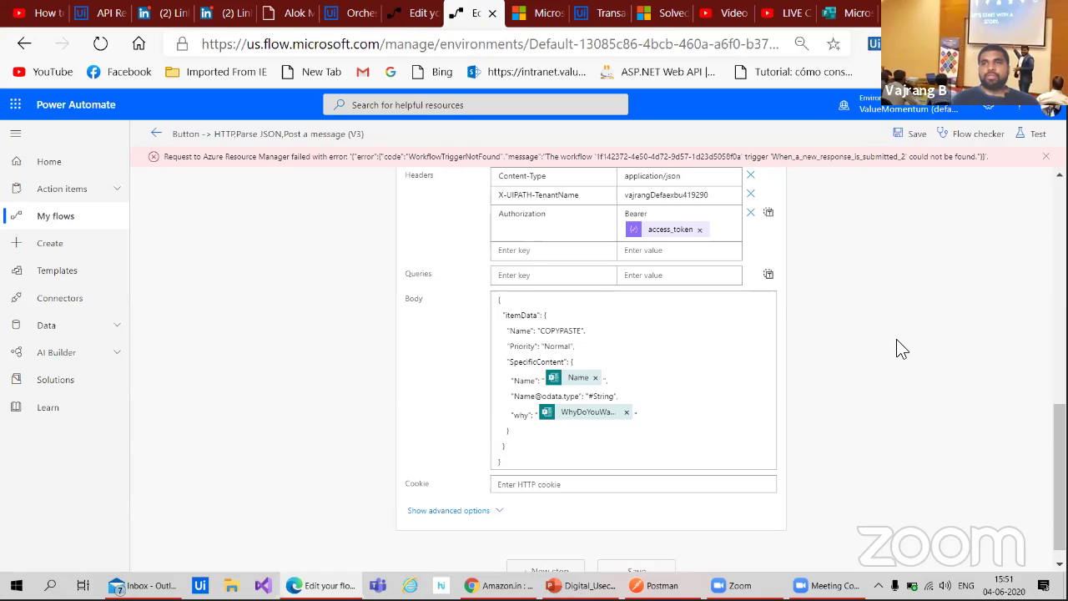
pyautogui.click(1045, 156)
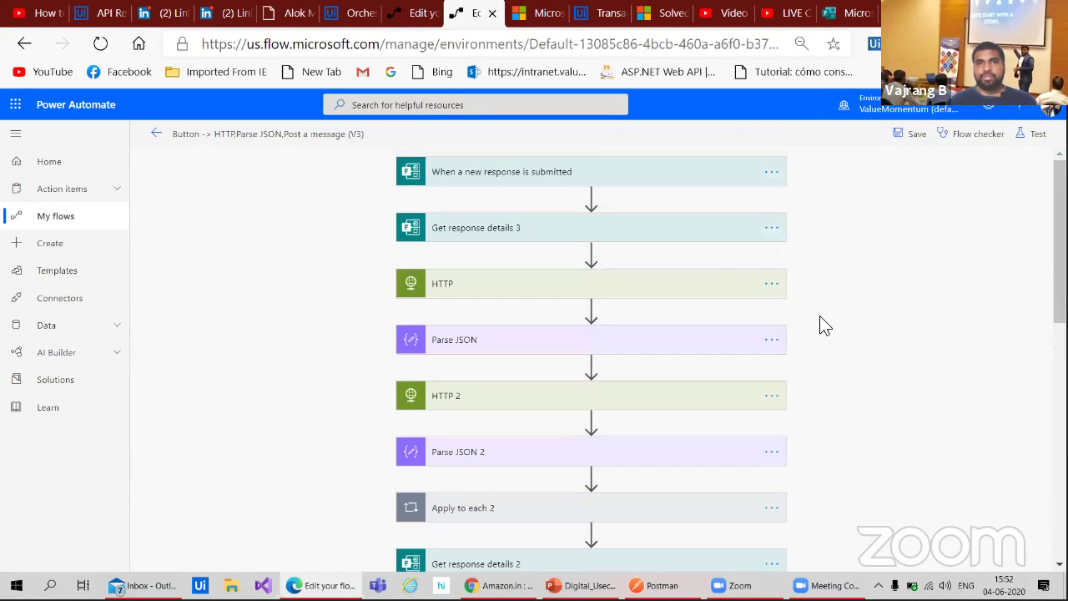
# - Delete Get response details 3 from below the trigger, and save and test the flow again with the same previous run's data
pyautogui.click(613, 182)
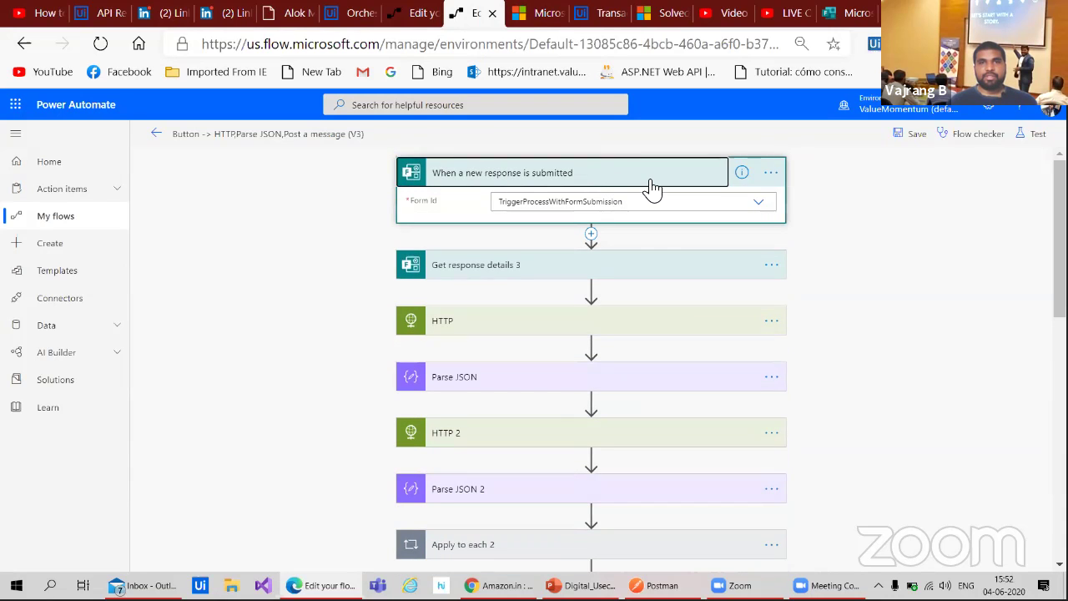
pyautogui.click(916, 140)
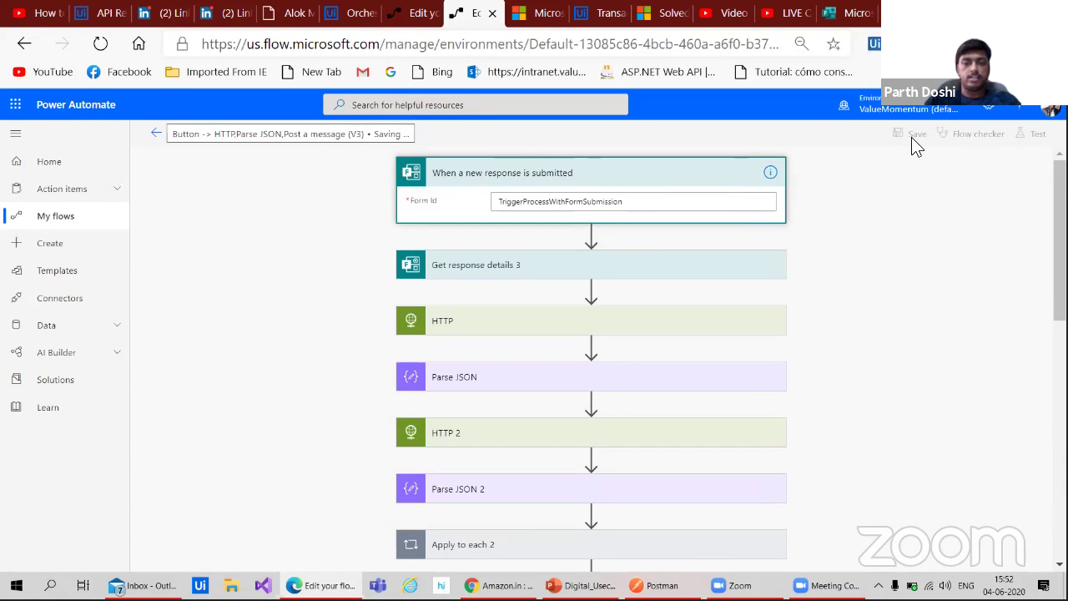
pyautogui.click(771, 264)
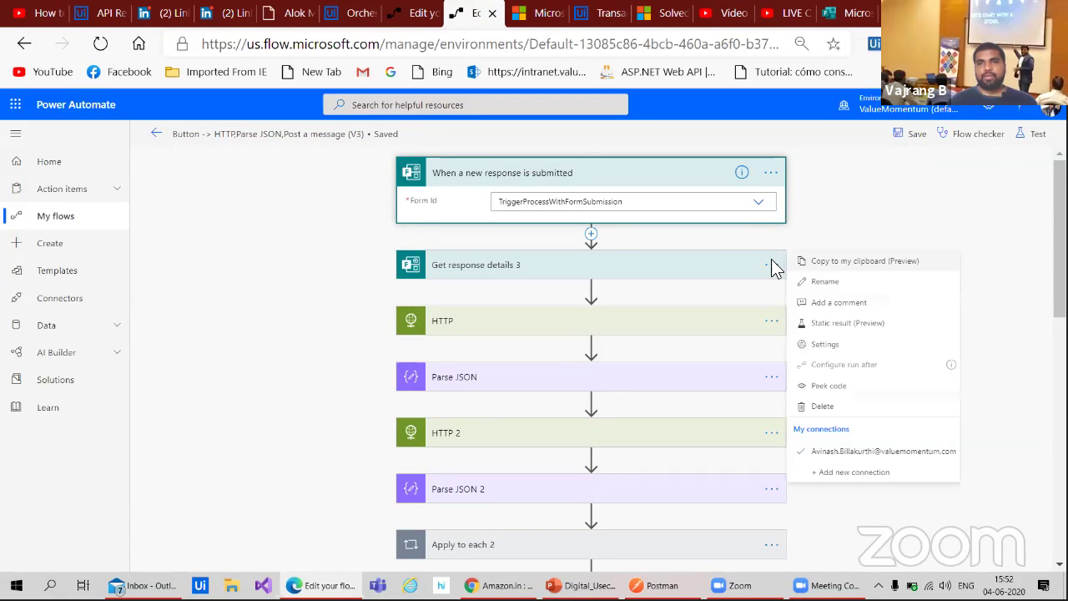
pyautogui.click(837, 407)
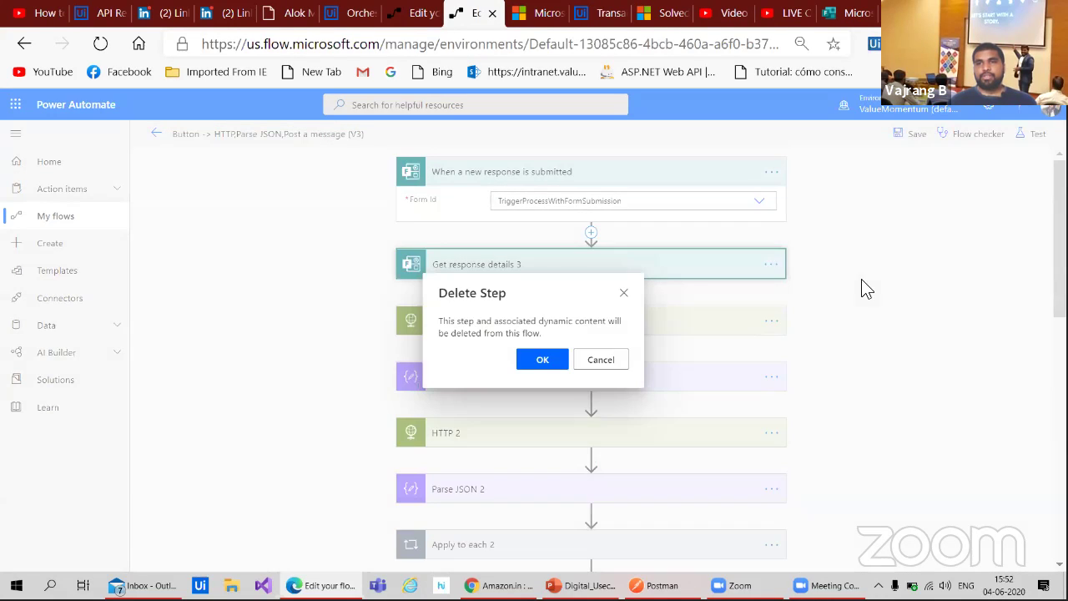
pyautogui.click(540, 364)
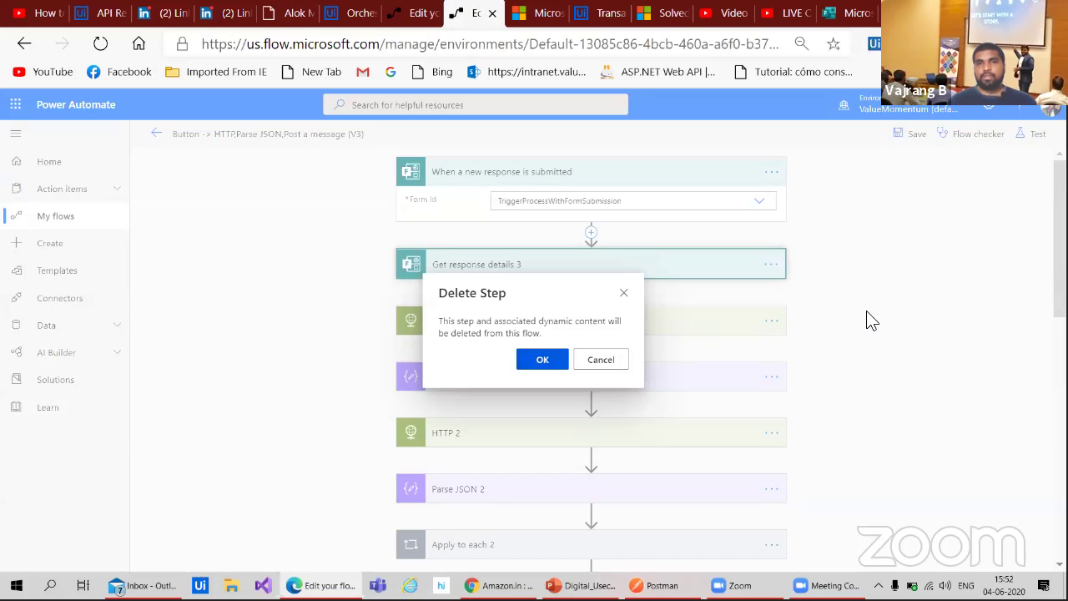
pyautogui.click(1031, 136)
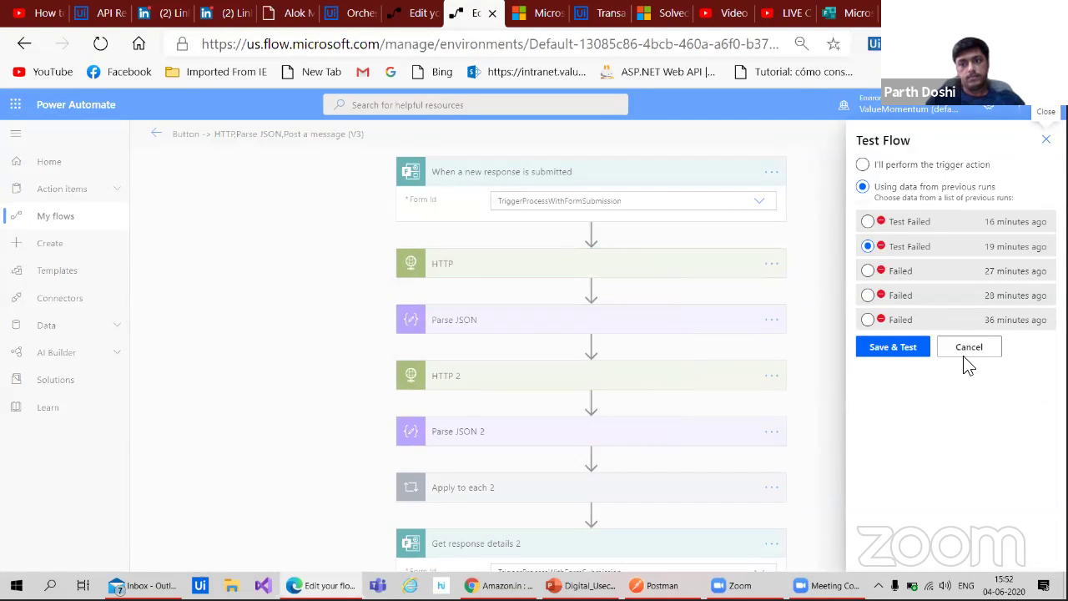
pyautogui.click(914, 353)
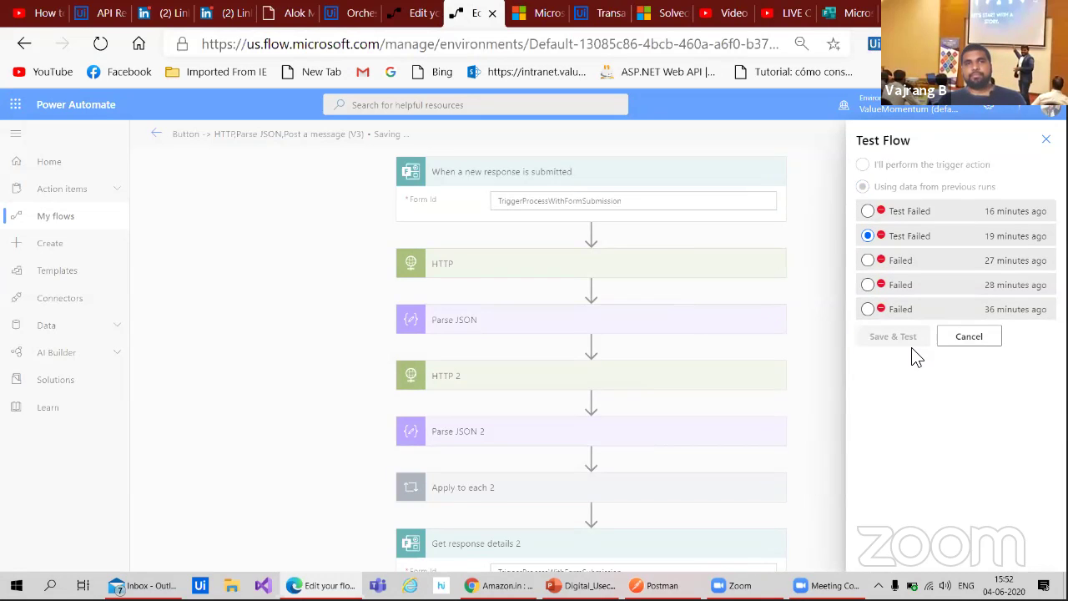
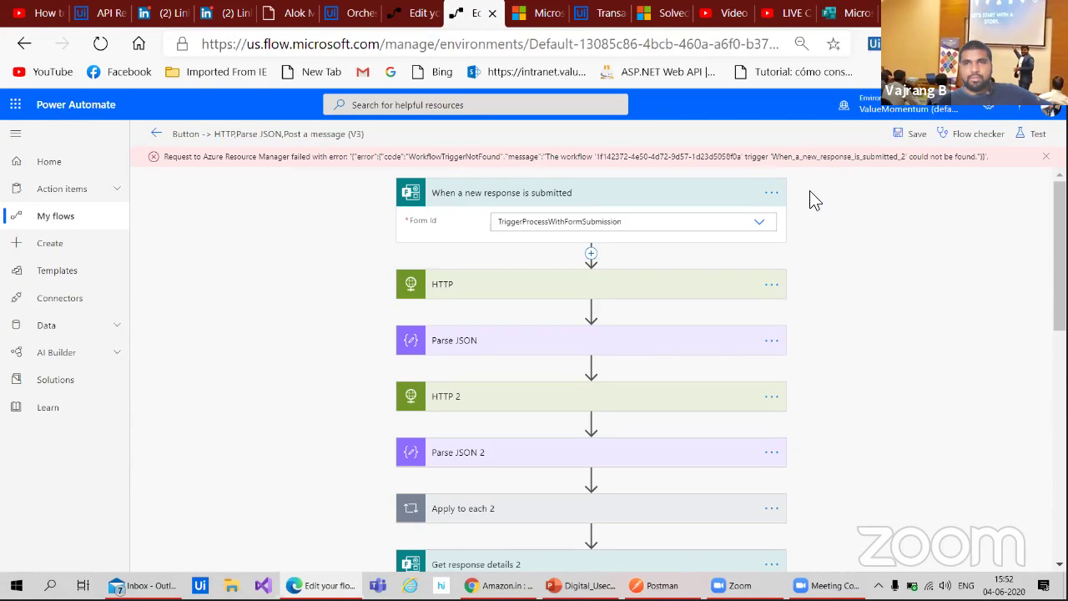
# - Replace the flow's trigger with a new Microsoft Forms "When a new response is submitted" trigger for the form TriggerProcessWithFormSubmission
pyautogui.click(770, 192)
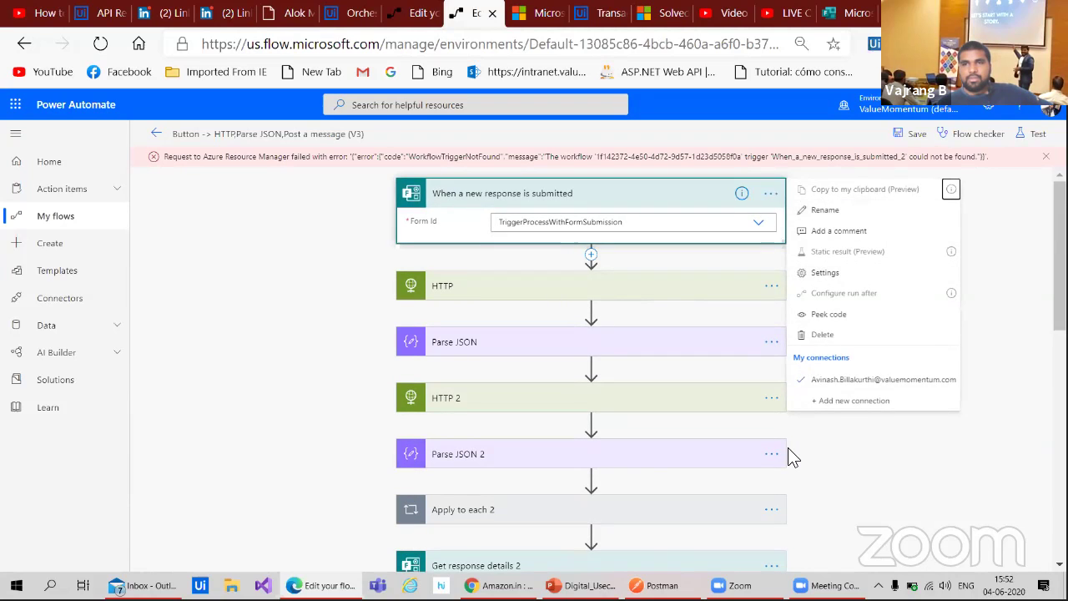
pyautogui.click(794, 317)
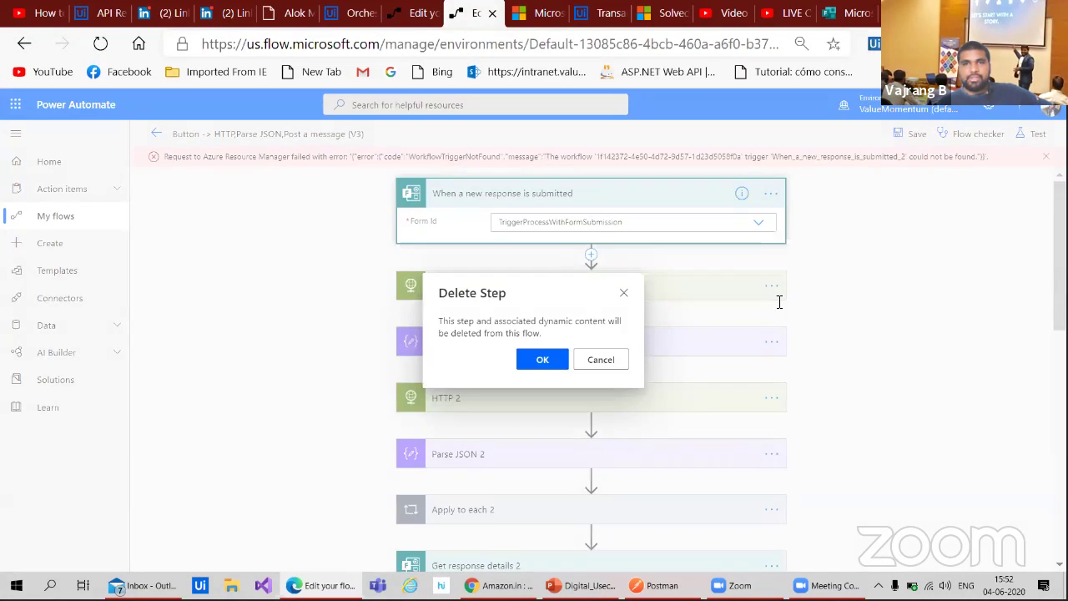
pyautogui.click(542, 361)
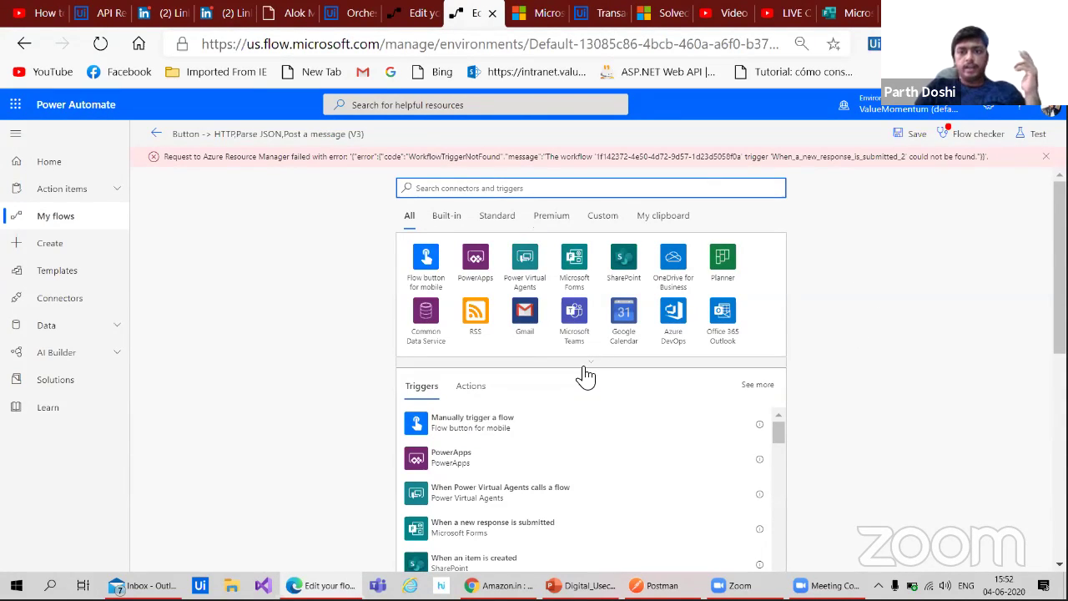
pyautogui.click(490, 534)
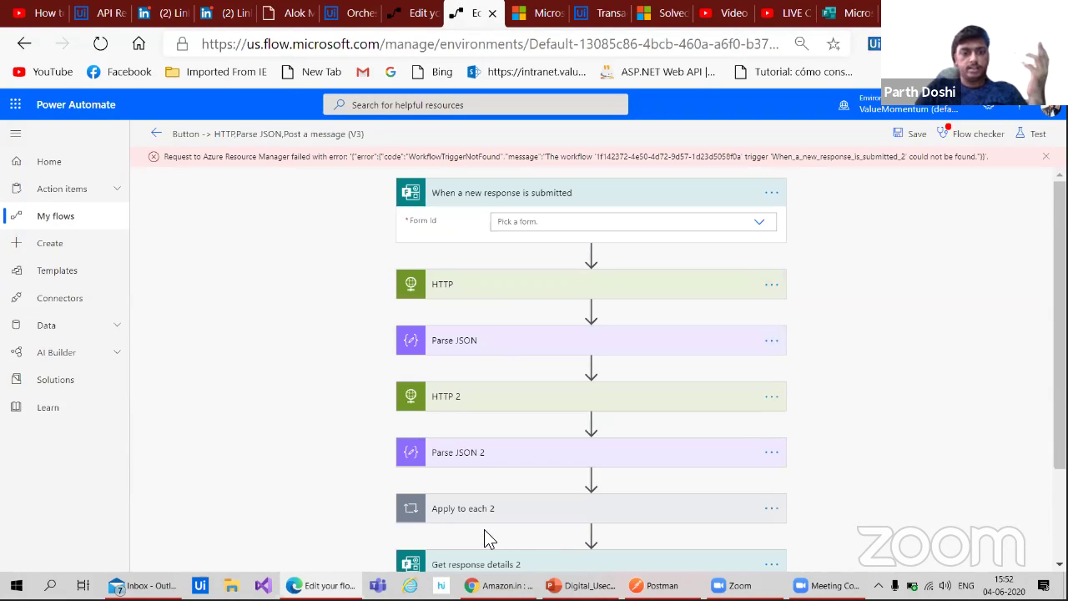
pyautogui.click(569, 224)
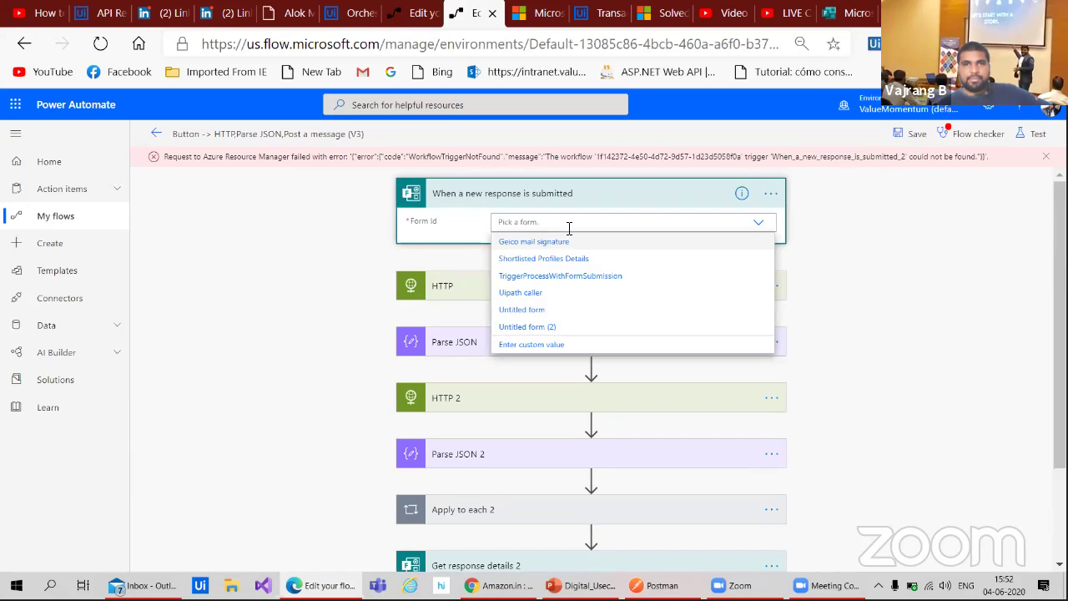
pyautogui.click(569, 282)
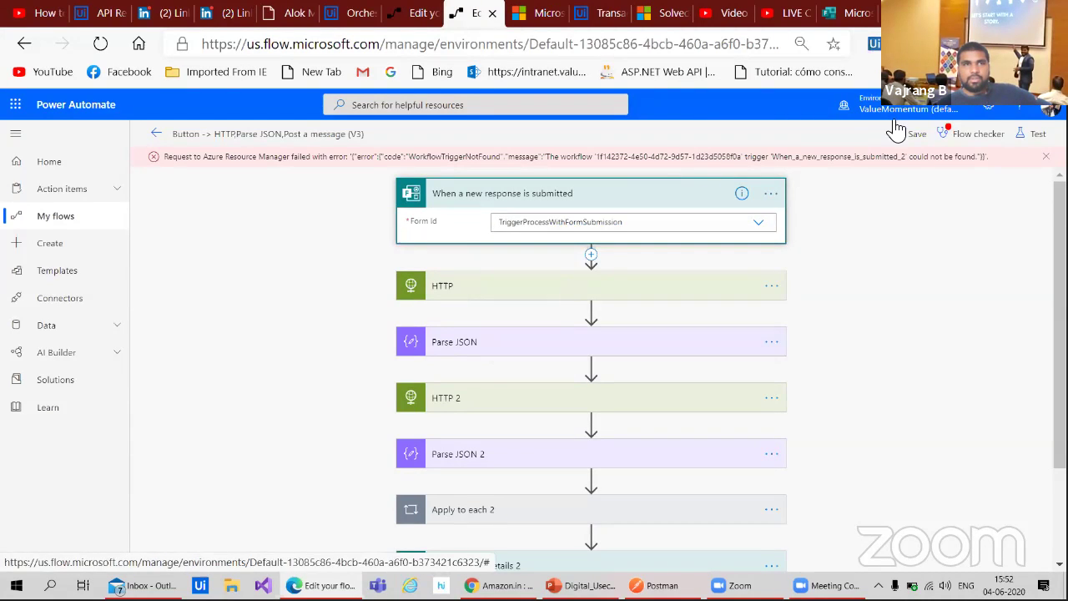
# - Fill the missing Response Id of Get response details 2 with List of response notifications Response Id, and save the flow
pyautogui.click(917, 137)
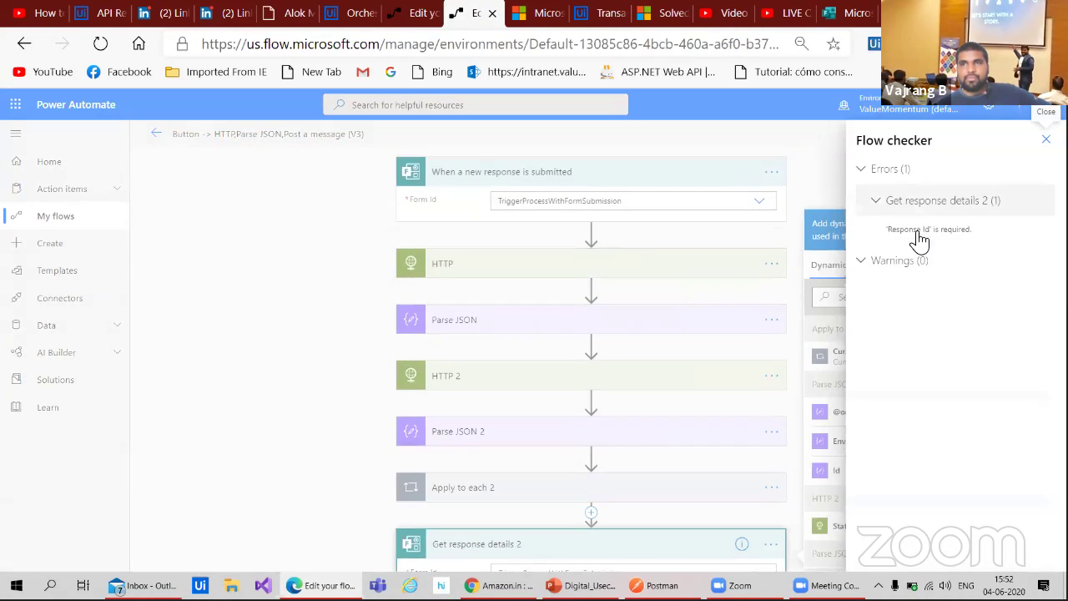
pyautogui.click(926, 239)
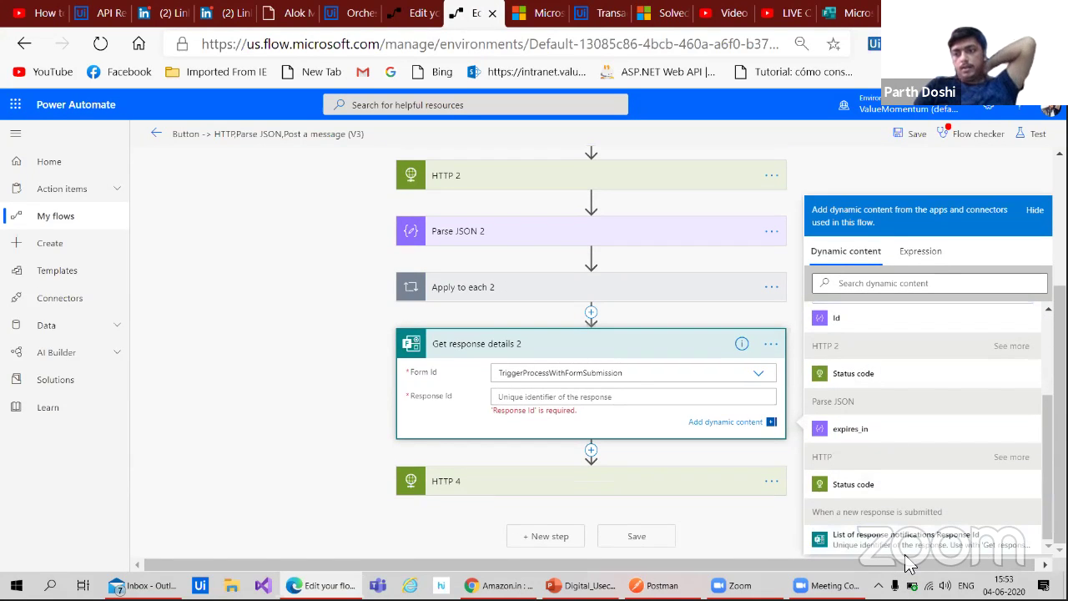
pyautogui.click(905, 540)
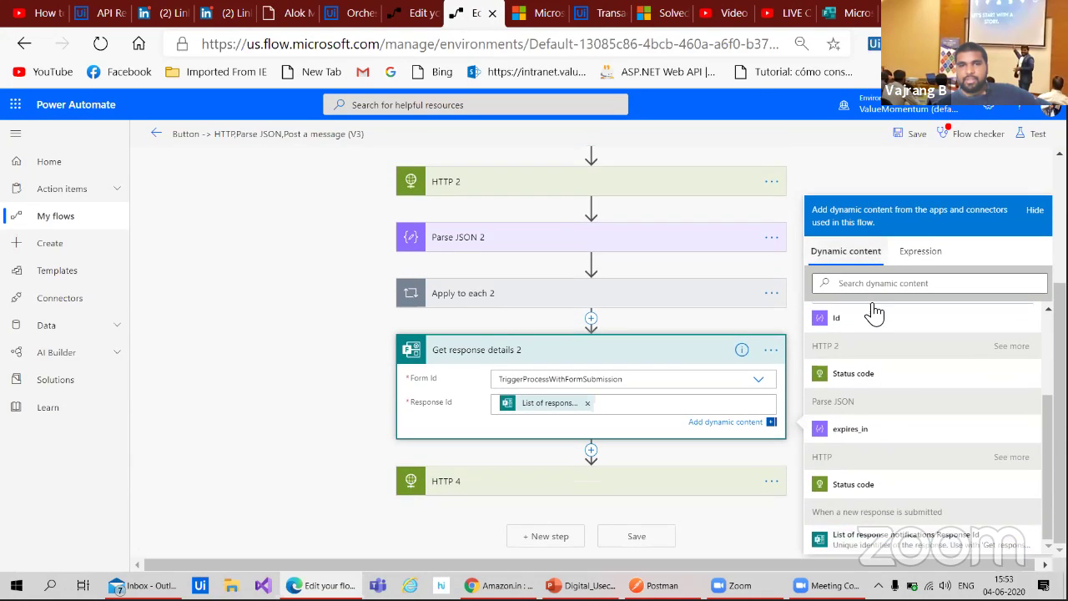
pyautogui.click(913, 136)
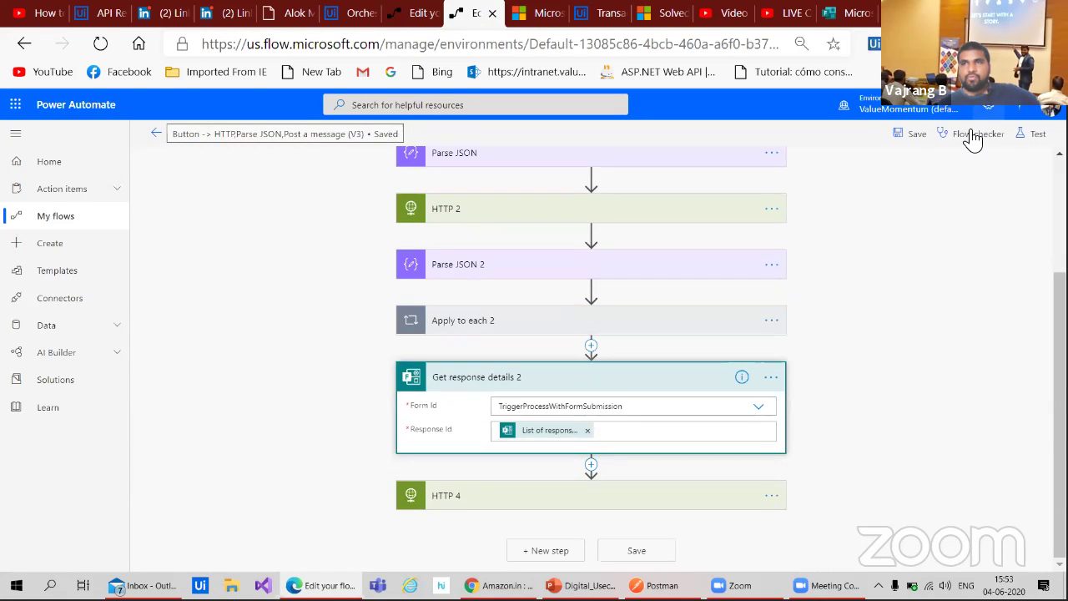
# - Check the flow for errors and warnings, and try to save and test it with data from the failed test run of 20 minutes ago
pyautogui.click(972, 136)
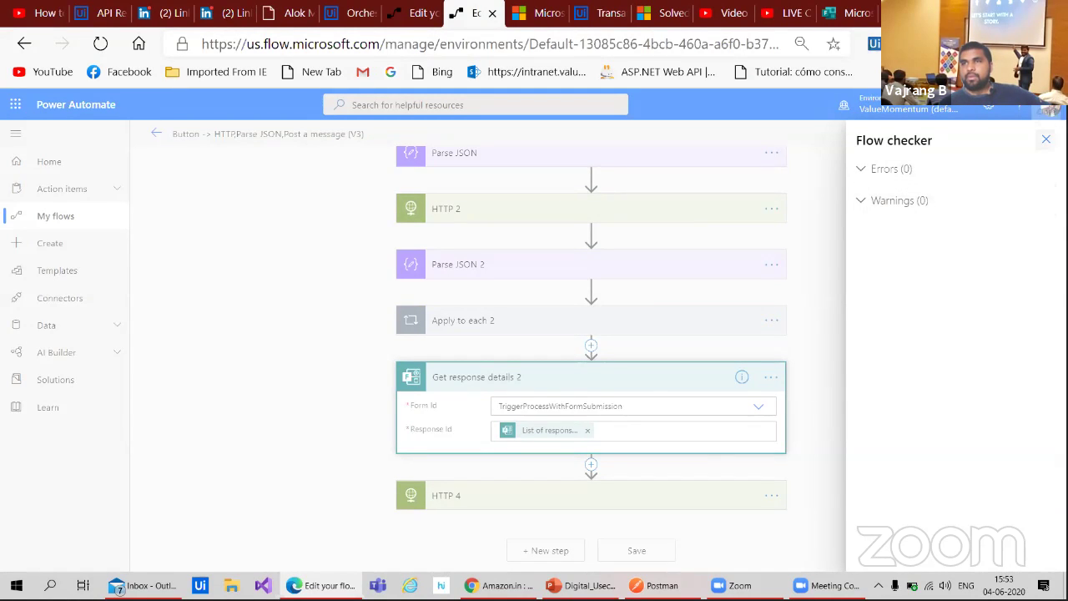
pyautogui.click(1046, 139)
pyautogui.click(1030, 133)
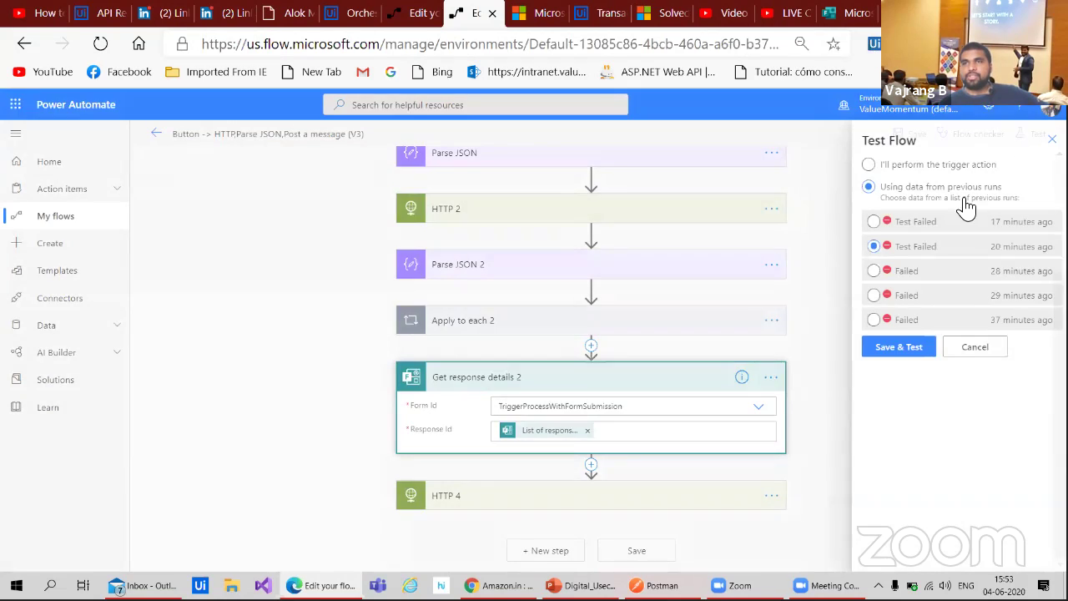
pyautogui.click(885, 345)
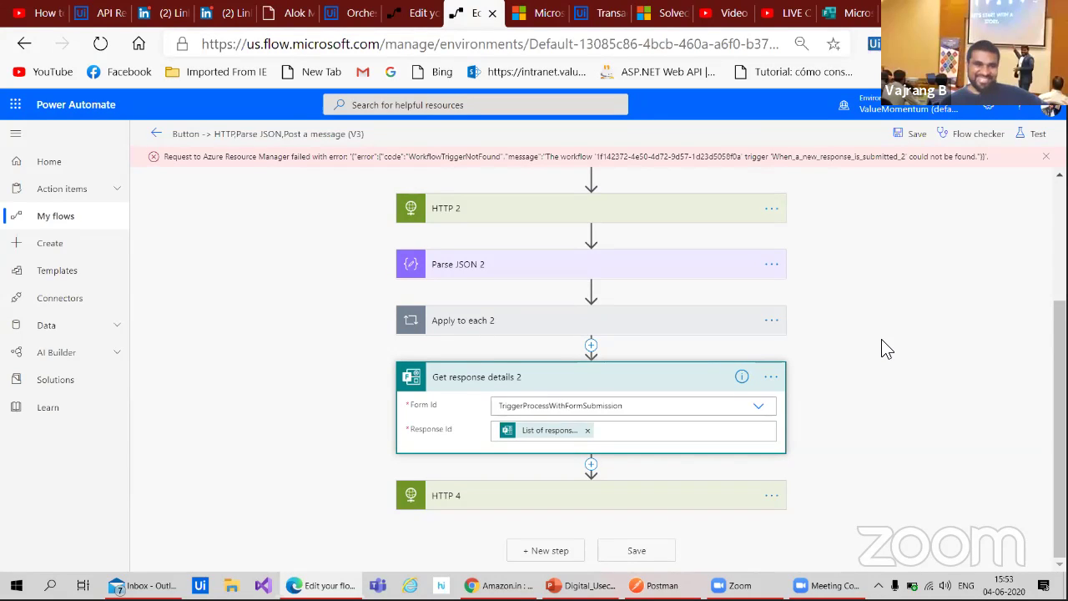
# - Examine the code view of the "When a new response is submitted" trigger, and close it
pyautogui.scroll(3, 886, 349)
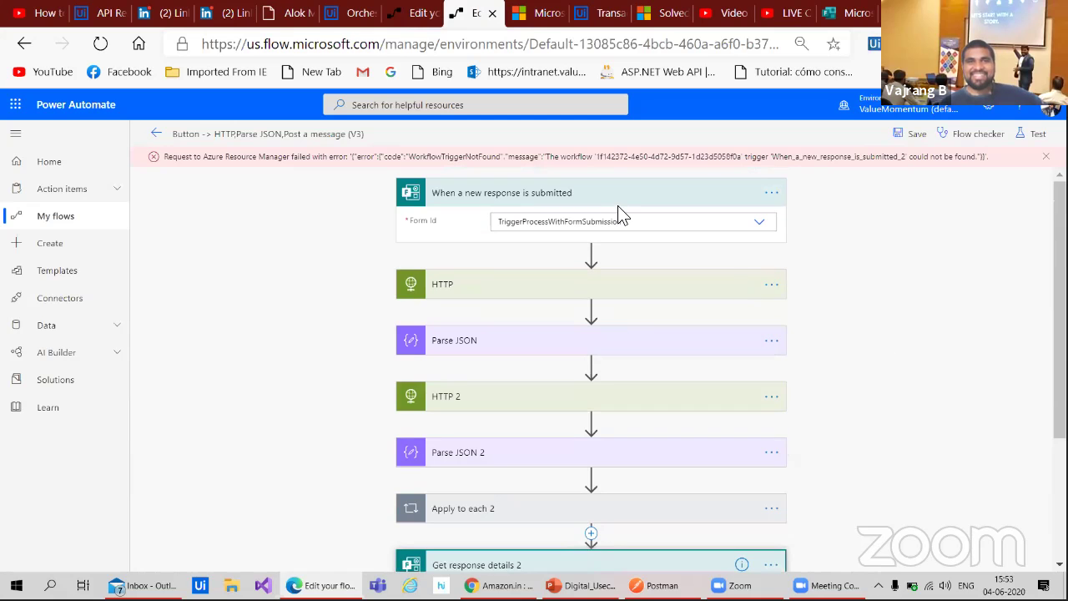
pyautogui.click(773, 195)
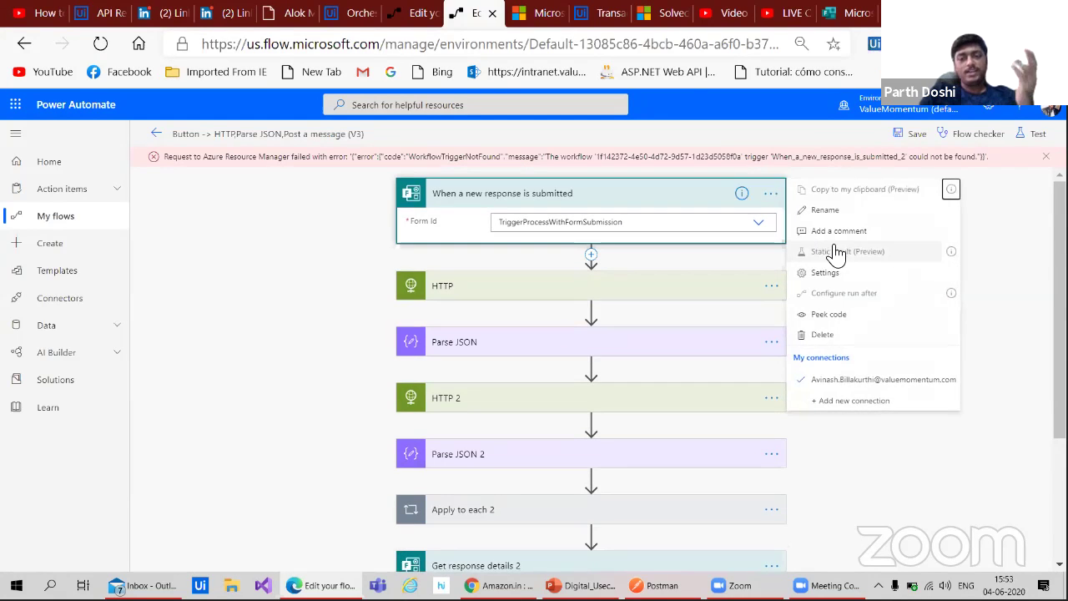
pyautogui.click(822, 314)
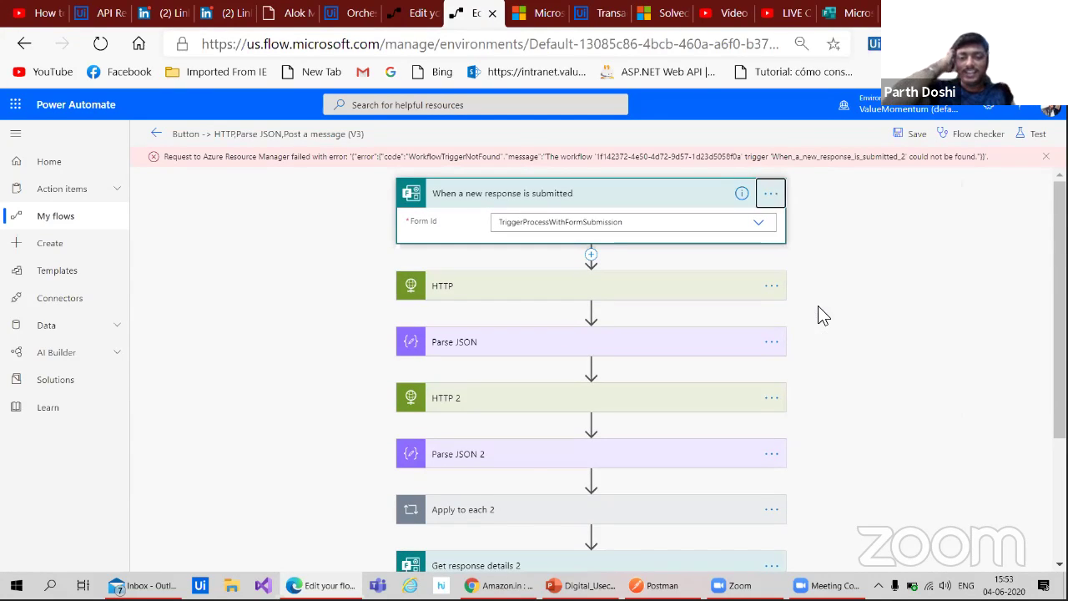
pyautogui.scroll(-5, 630, 344)
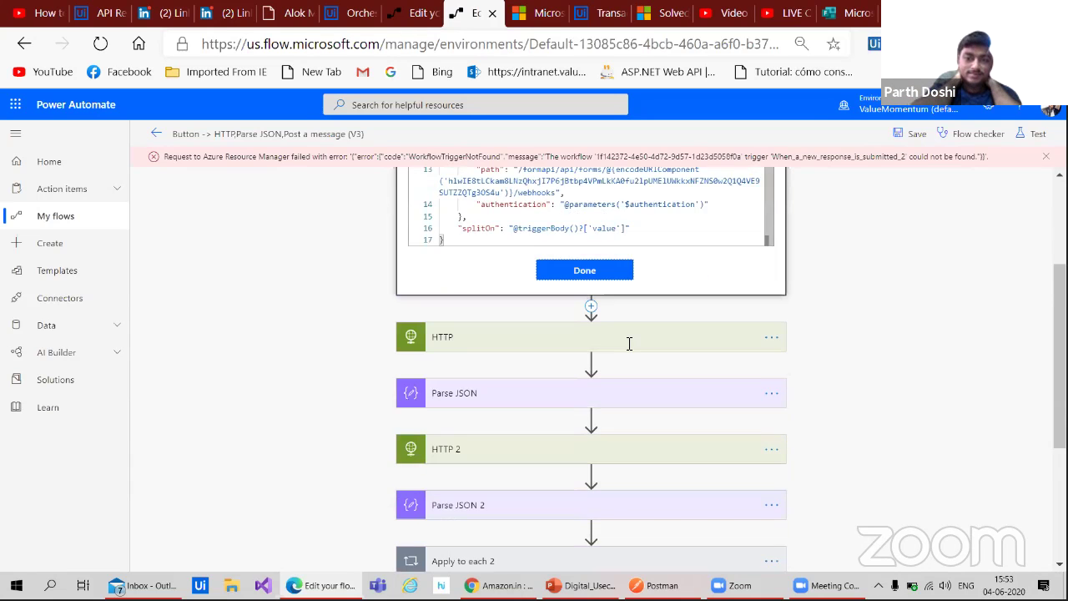
pyautogui.scroll(3, 630, 351)
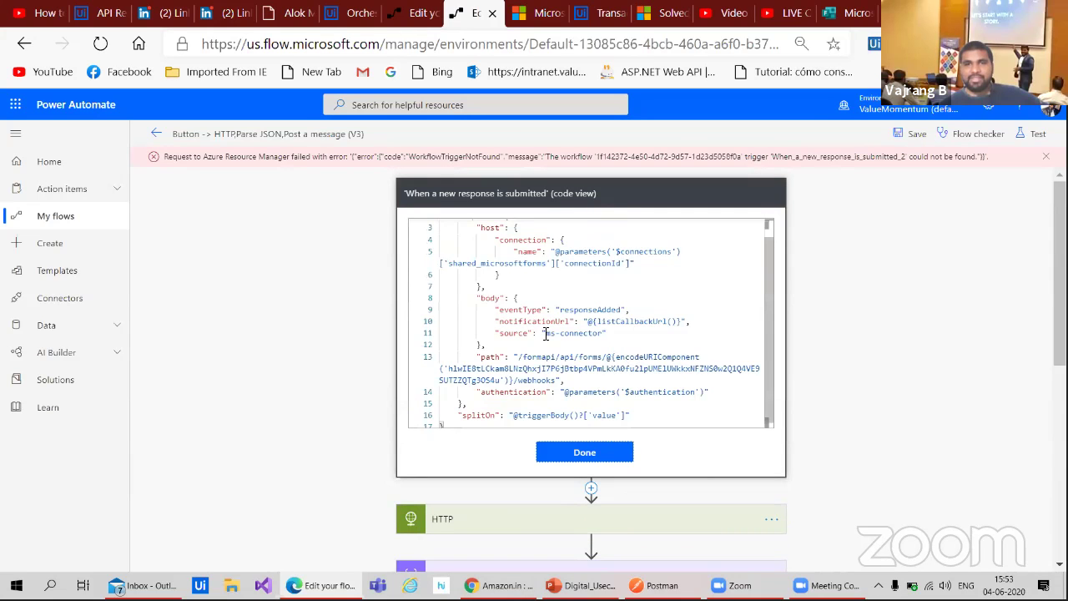
pyautogui.scroll(-1, 543, 334)
pyautogui.scroll(-1, 544, 334)
pyautogui.scroll(5, 599, 254)
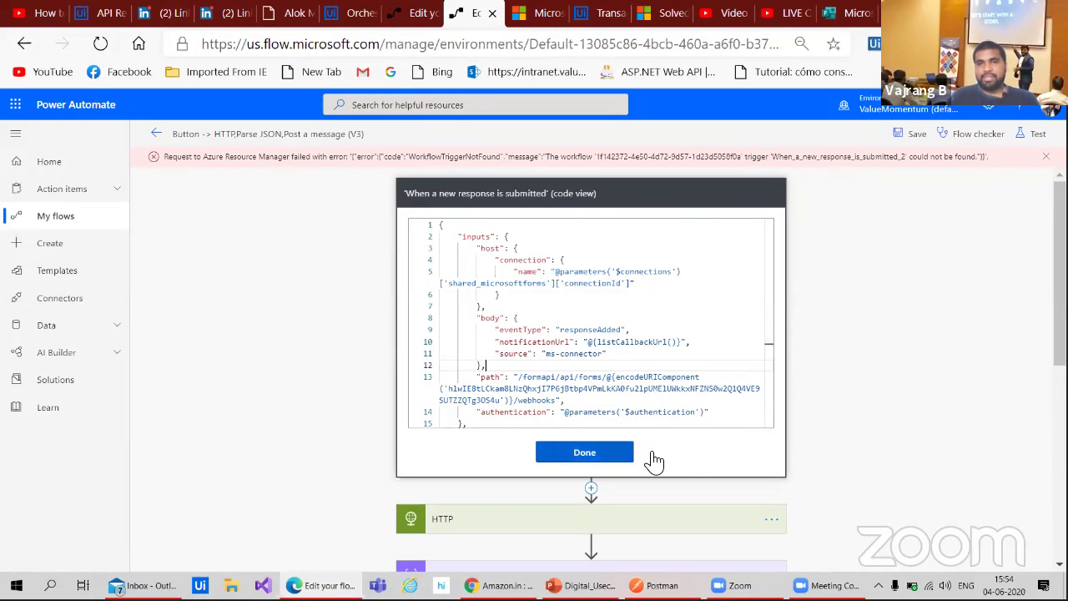
pyautogui.click(627, 453)
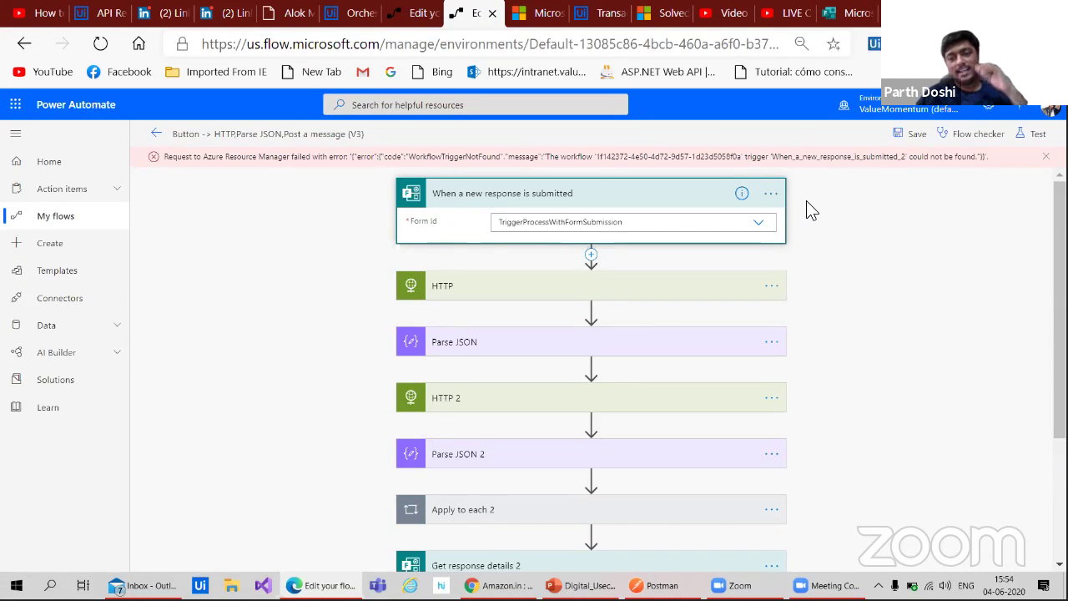
# - Remove the Forms dynamic values from the "Name" and "why" entries of SpecificContent in the HTTP 4 body
pyautogui.scroll(-3, 805, 200)
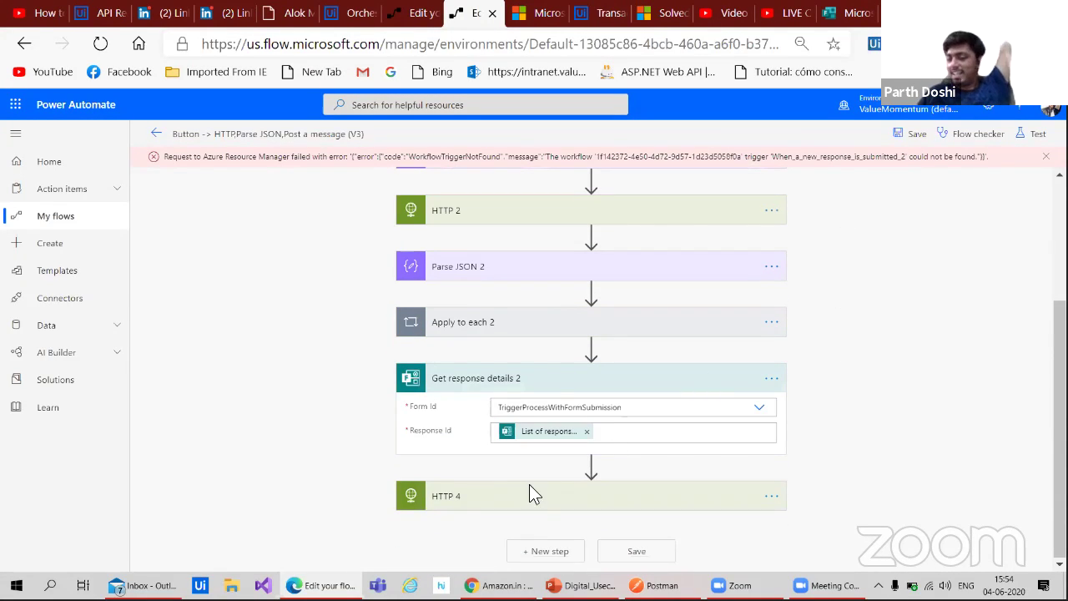
pyautogui.click(519, 505)
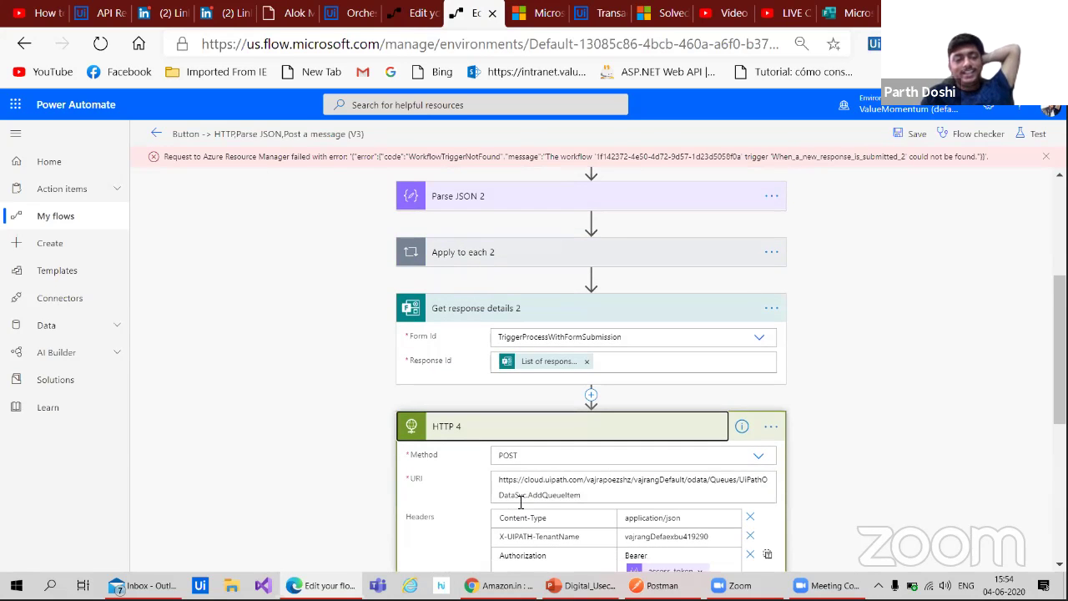
pyautogui.scroll(-5, 815, 460)
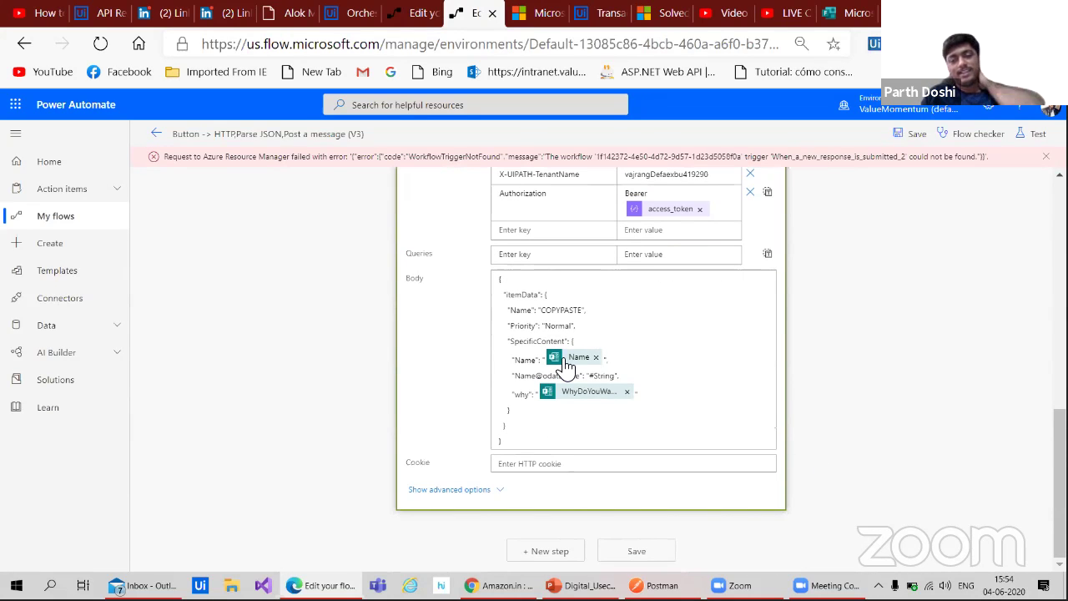
pyautogui.click(565, 364)
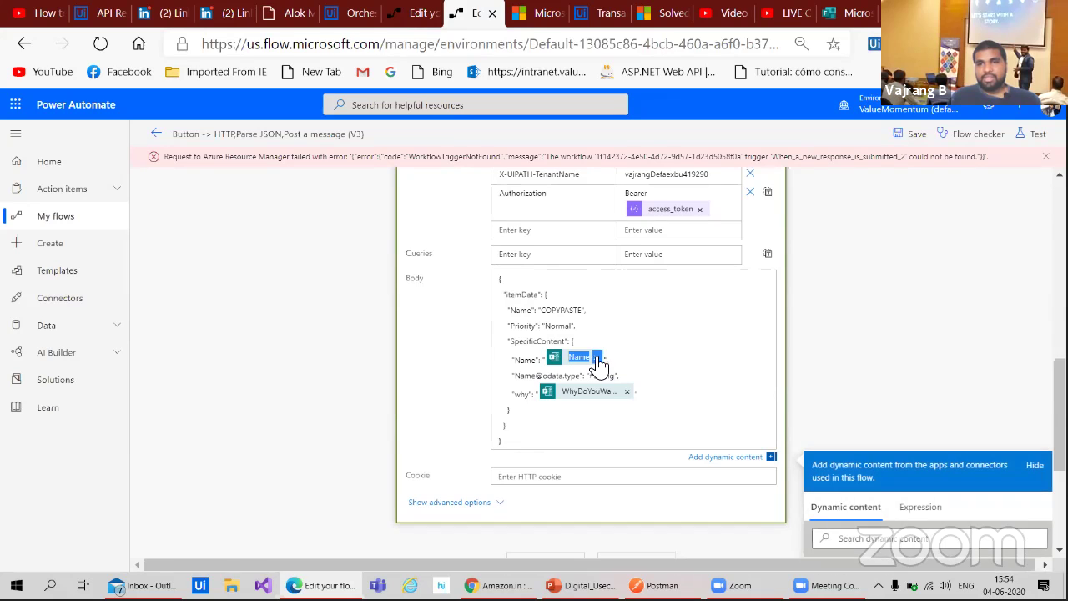
pyautogui.click(596, 357)
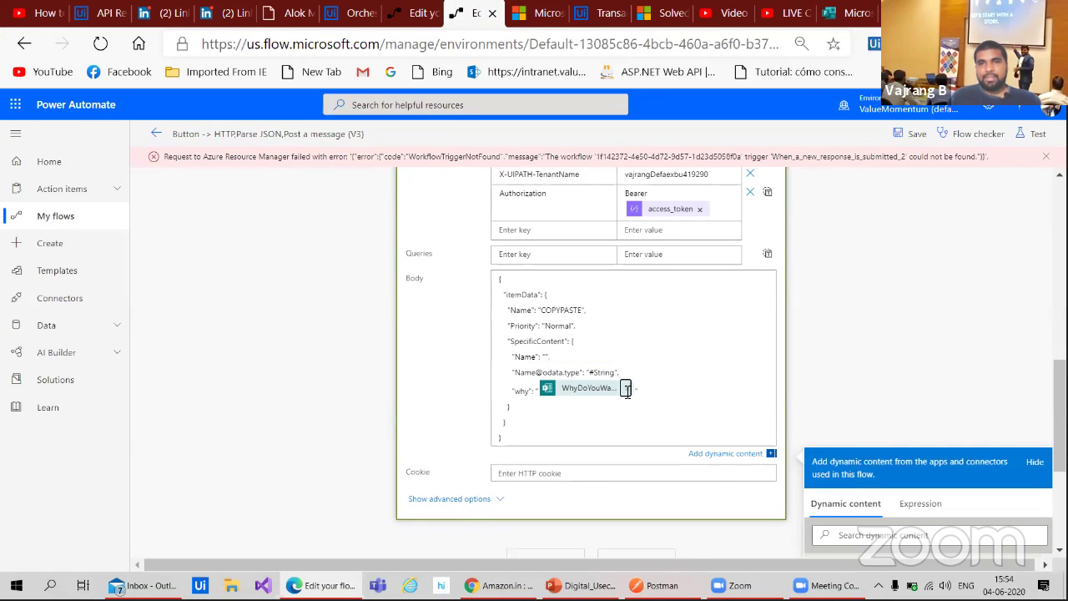
pyautogui.click(626, 388)
pyautogui.scroll(15, 701, 343)
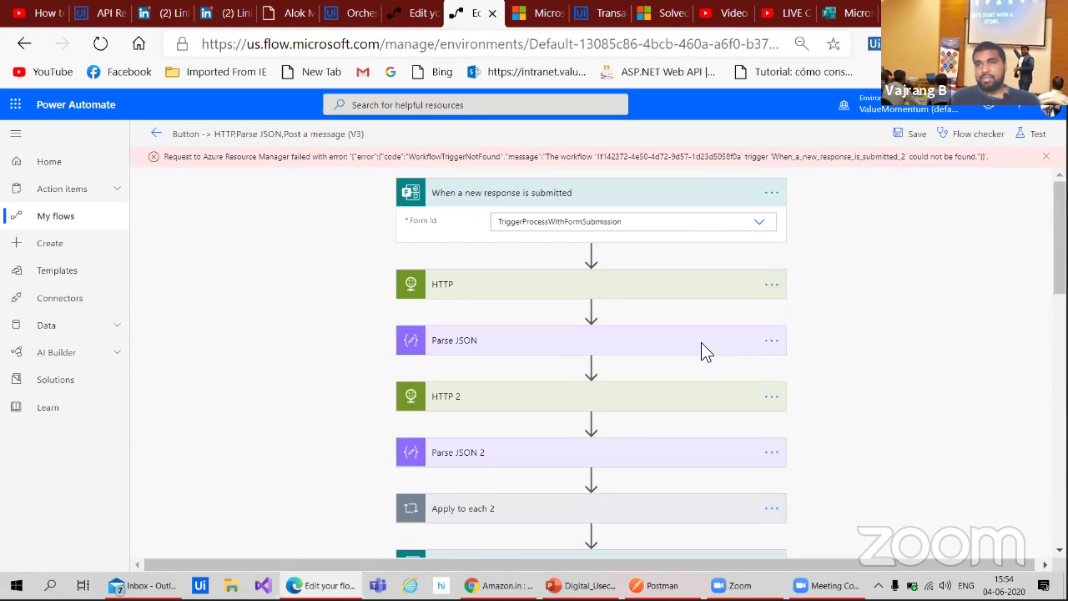
# - Save the flow and try to test it again using data from a previous run
pyautogui.click(906, 137)
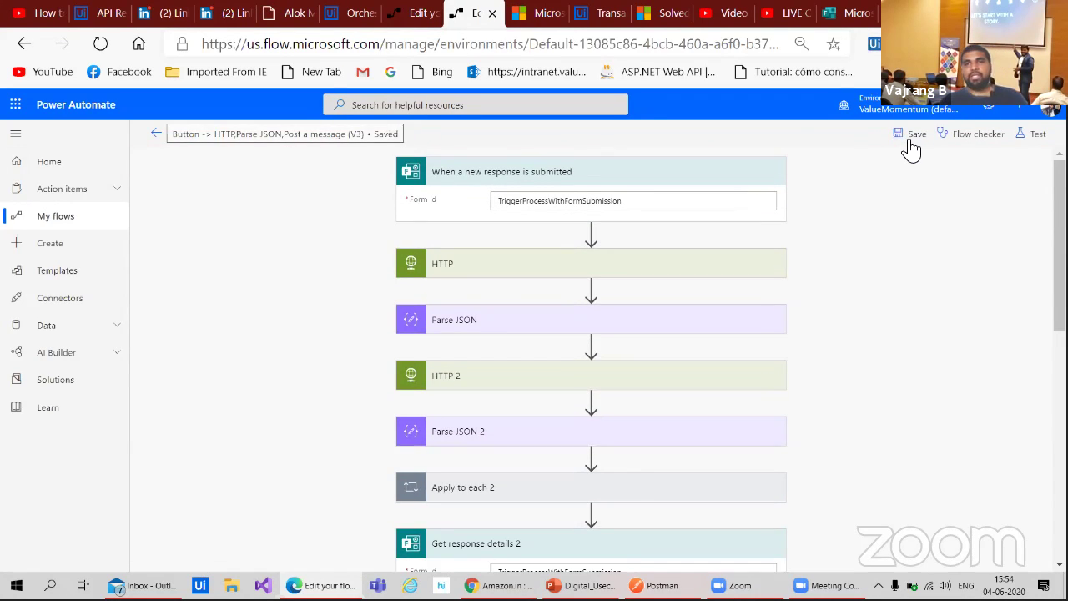
pyautogui.click(1036, 139)
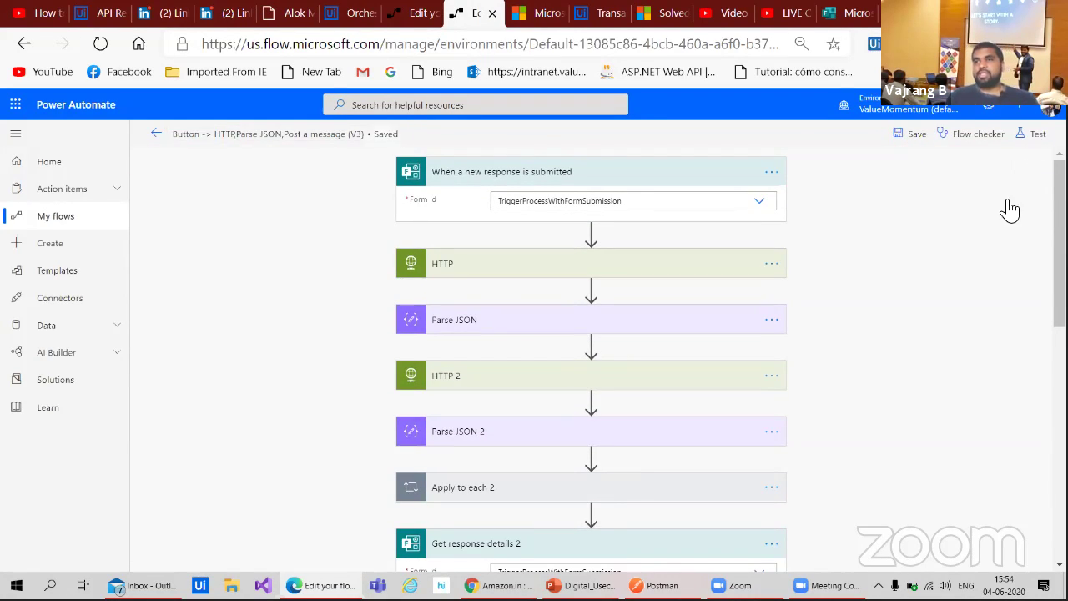
pyautogui.click(889, 346)
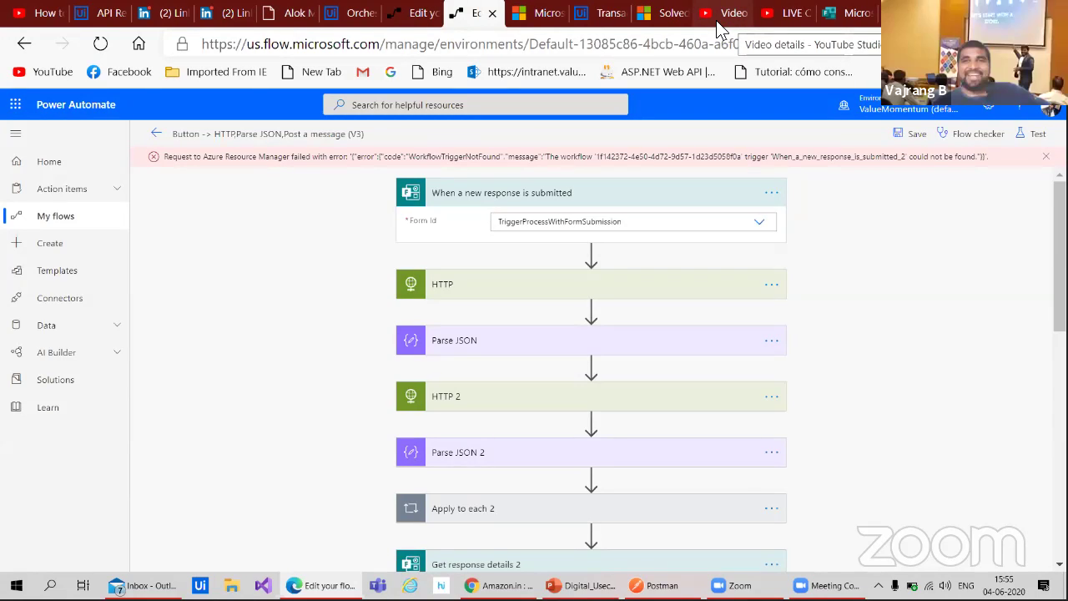
# - Switch to the LIVE Coding video page on YouTube
pyautogui.click(785, 12)
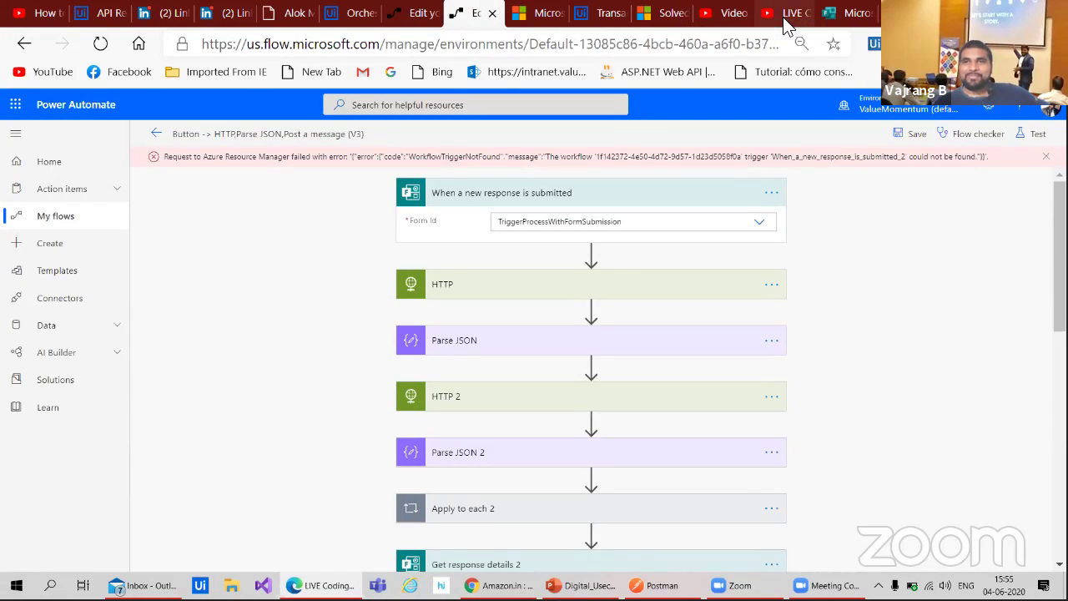